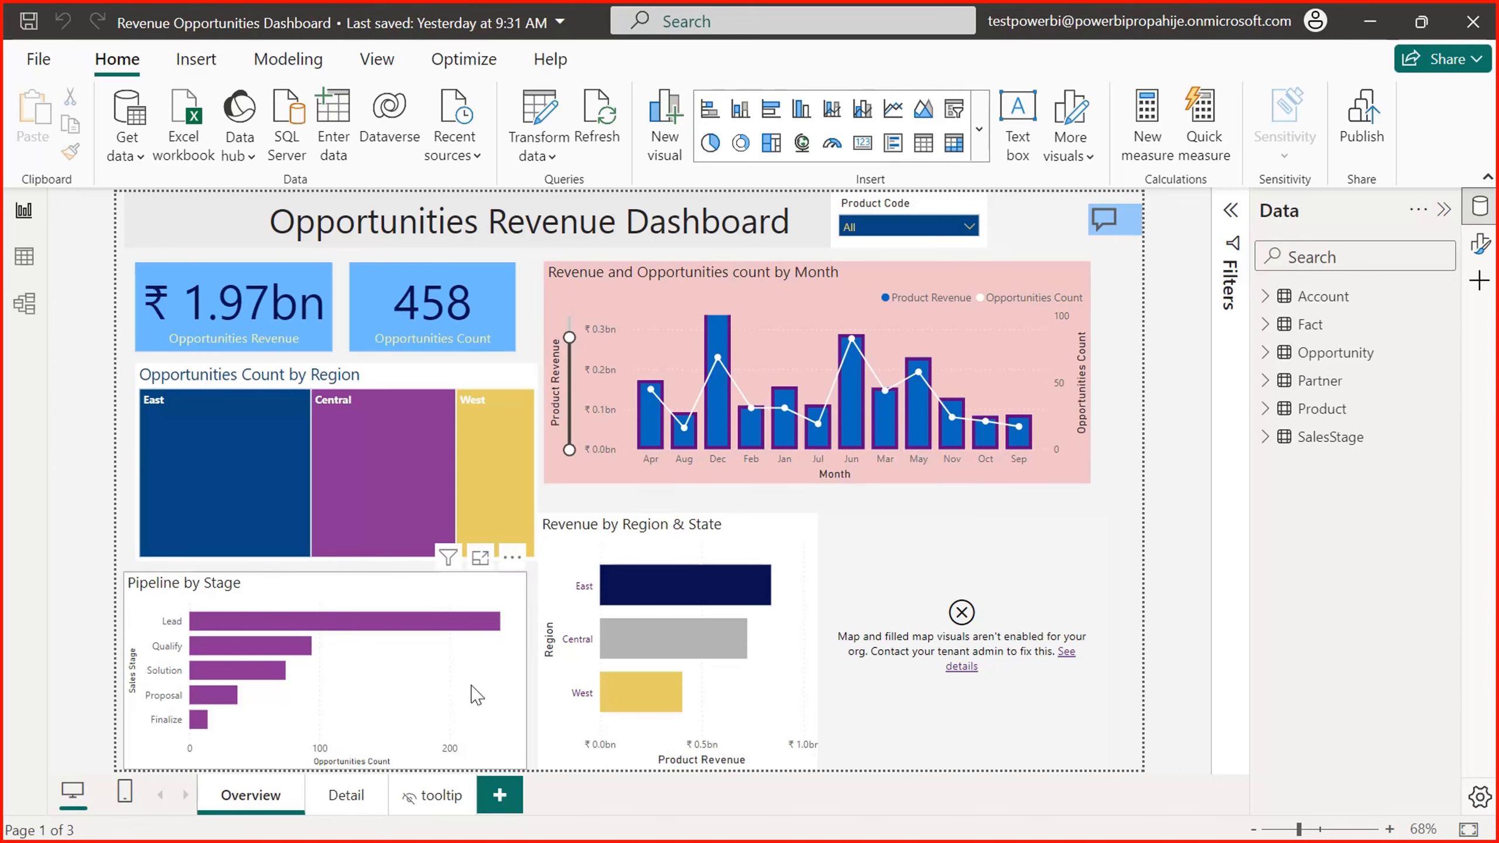
Step: Turn on drill-down for the Opportunities Count by Region treemap, show its State level, and return to the Region level
{"action": "left_click", "coordinate": [477, 656]}
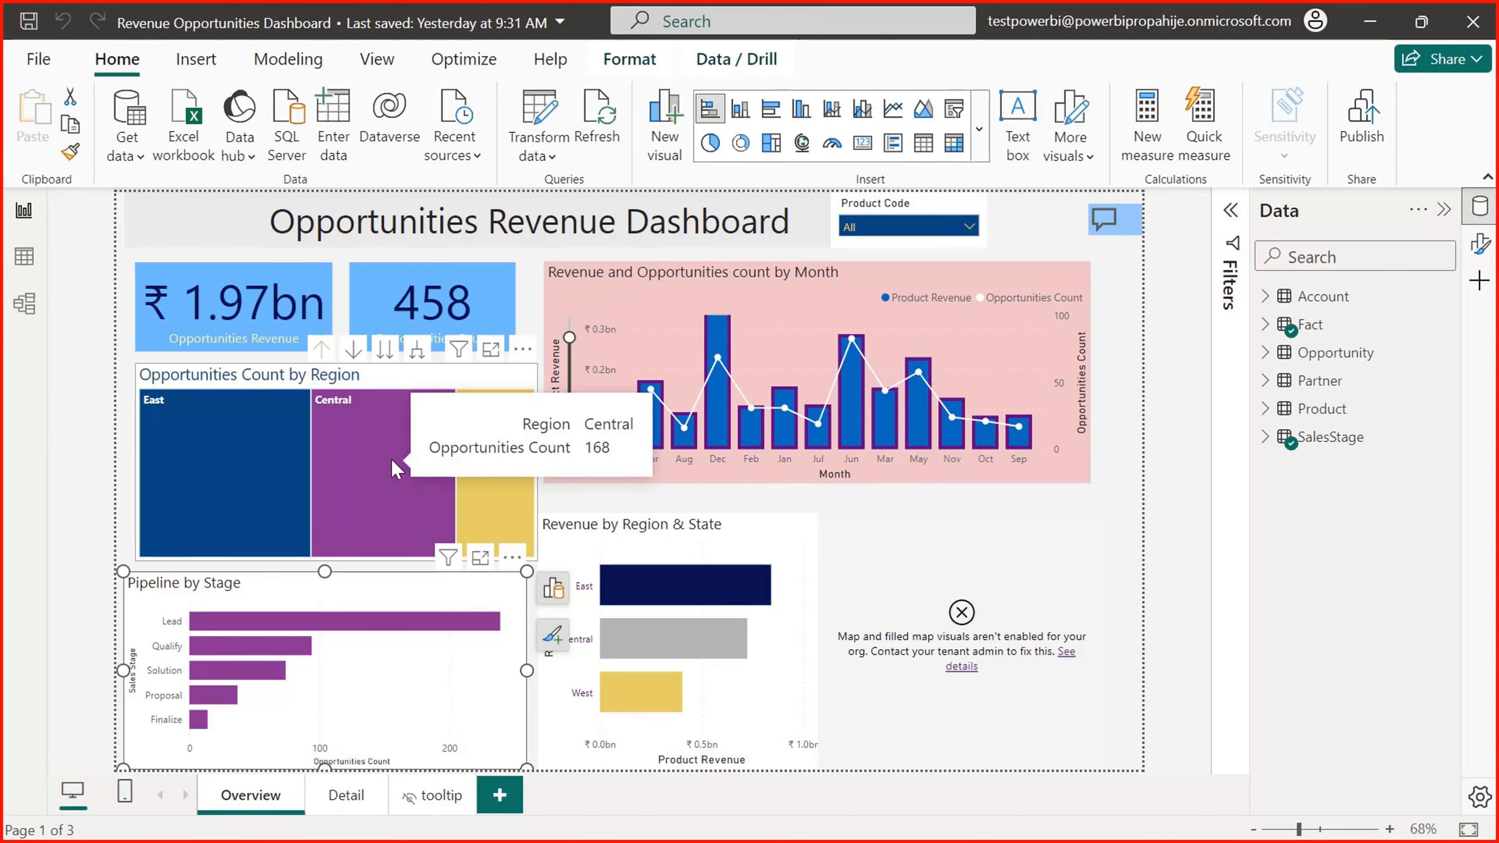
{"action": "left_click", "coordinate": [350, 438]}
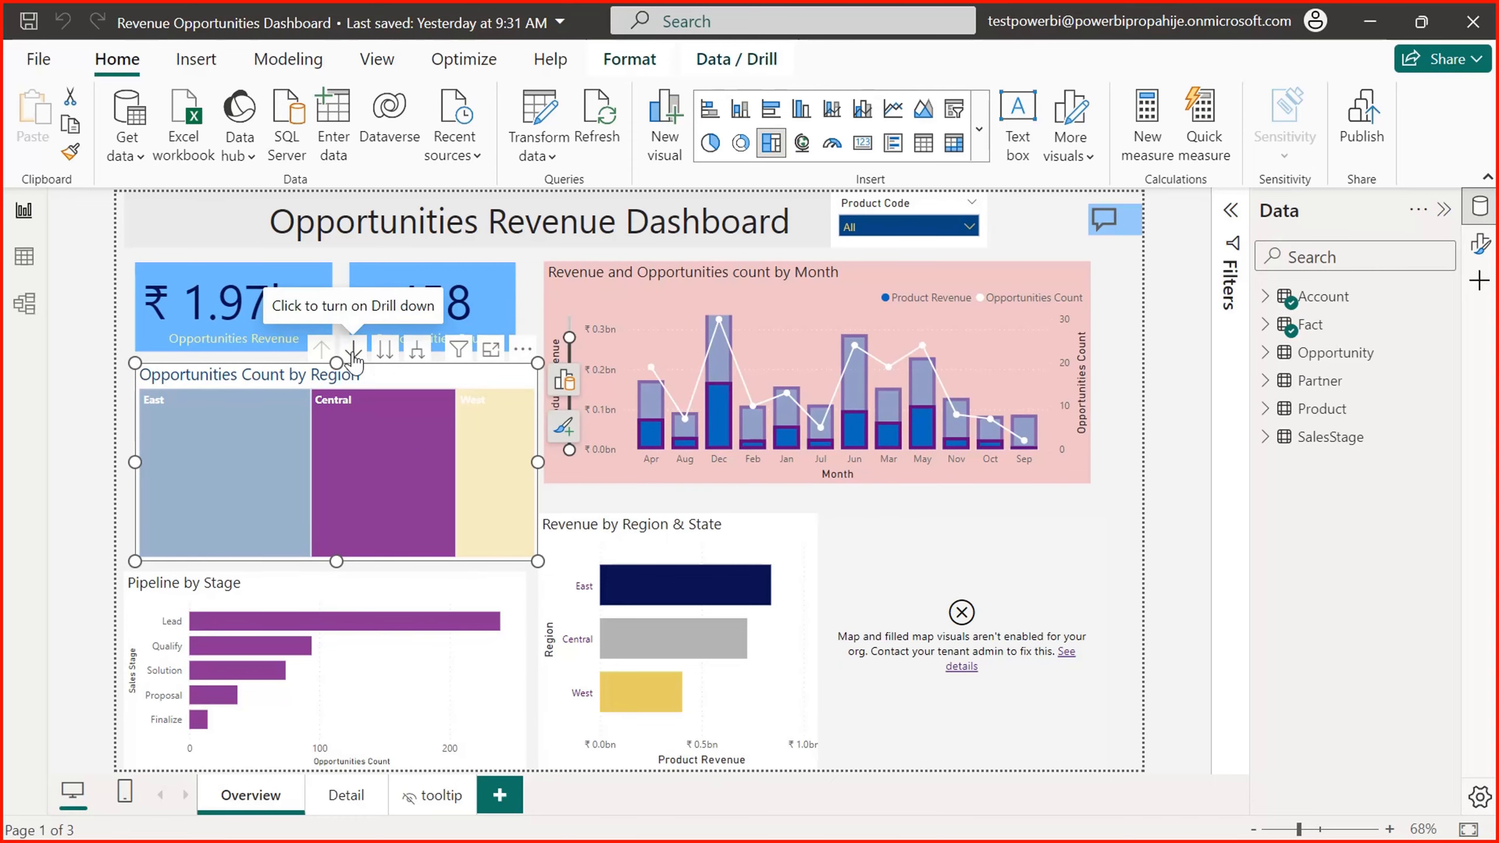
{"action": "left_click", "coordinate": [353, 354]}
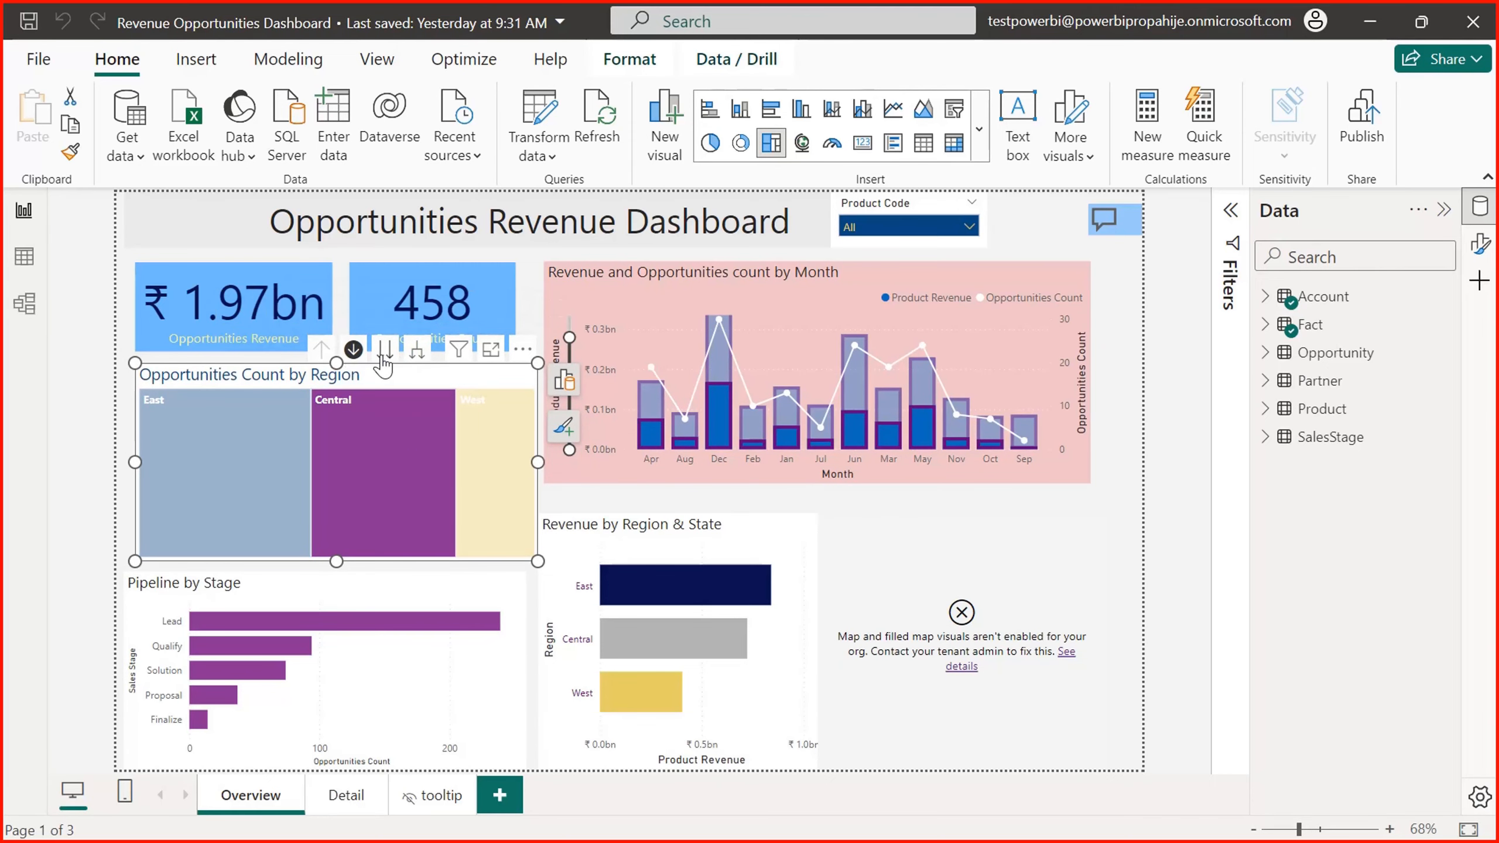
{"action": "left_click", "coordinate": [384, 350]}
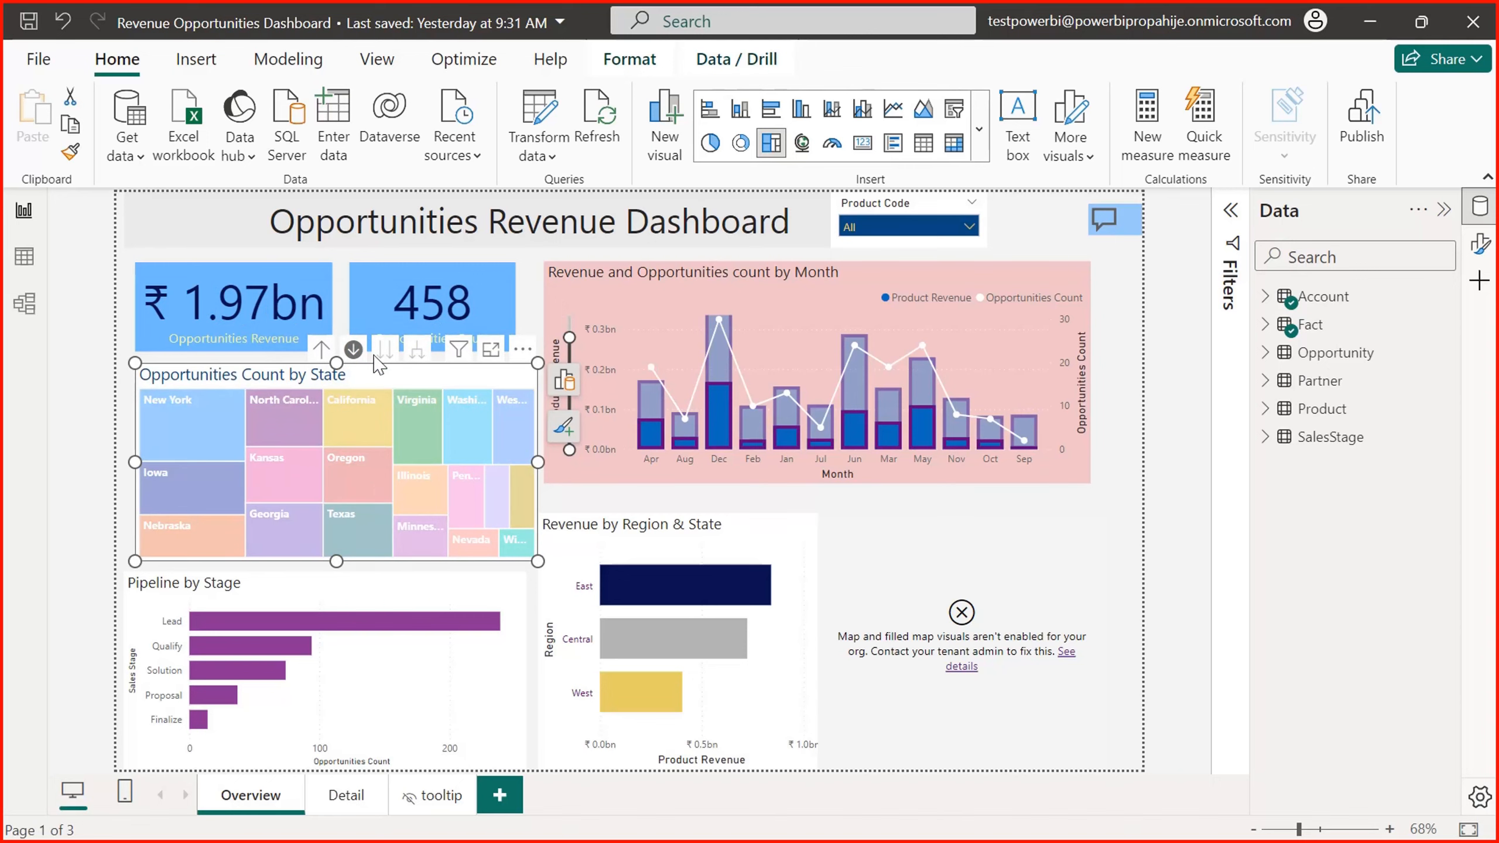
{"action": "left_click", "coordinate": [321, 351]}
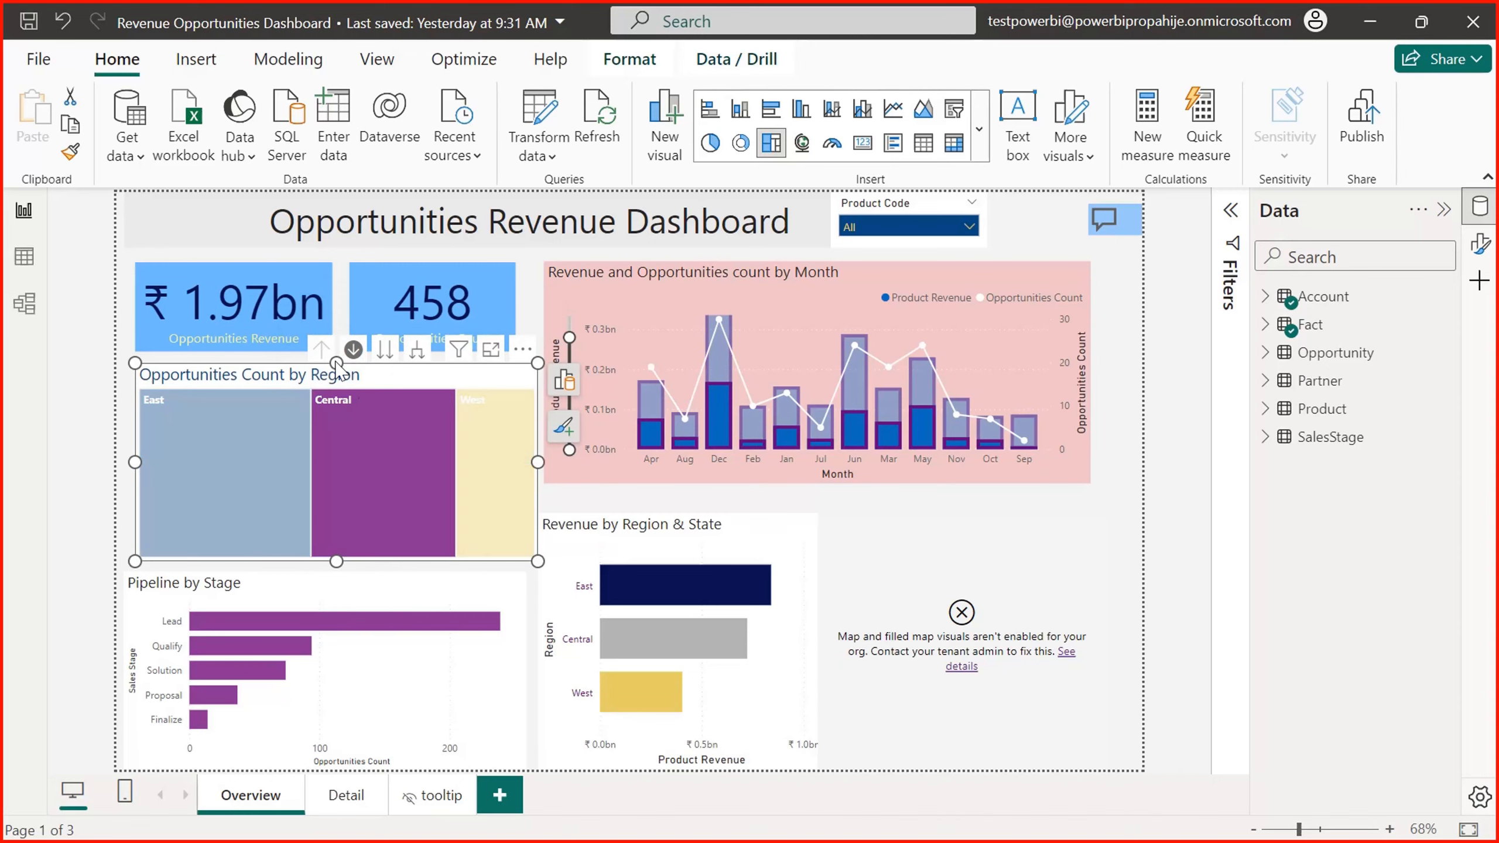
{"action": "mouse_move", "coordinate": [354, 444]}
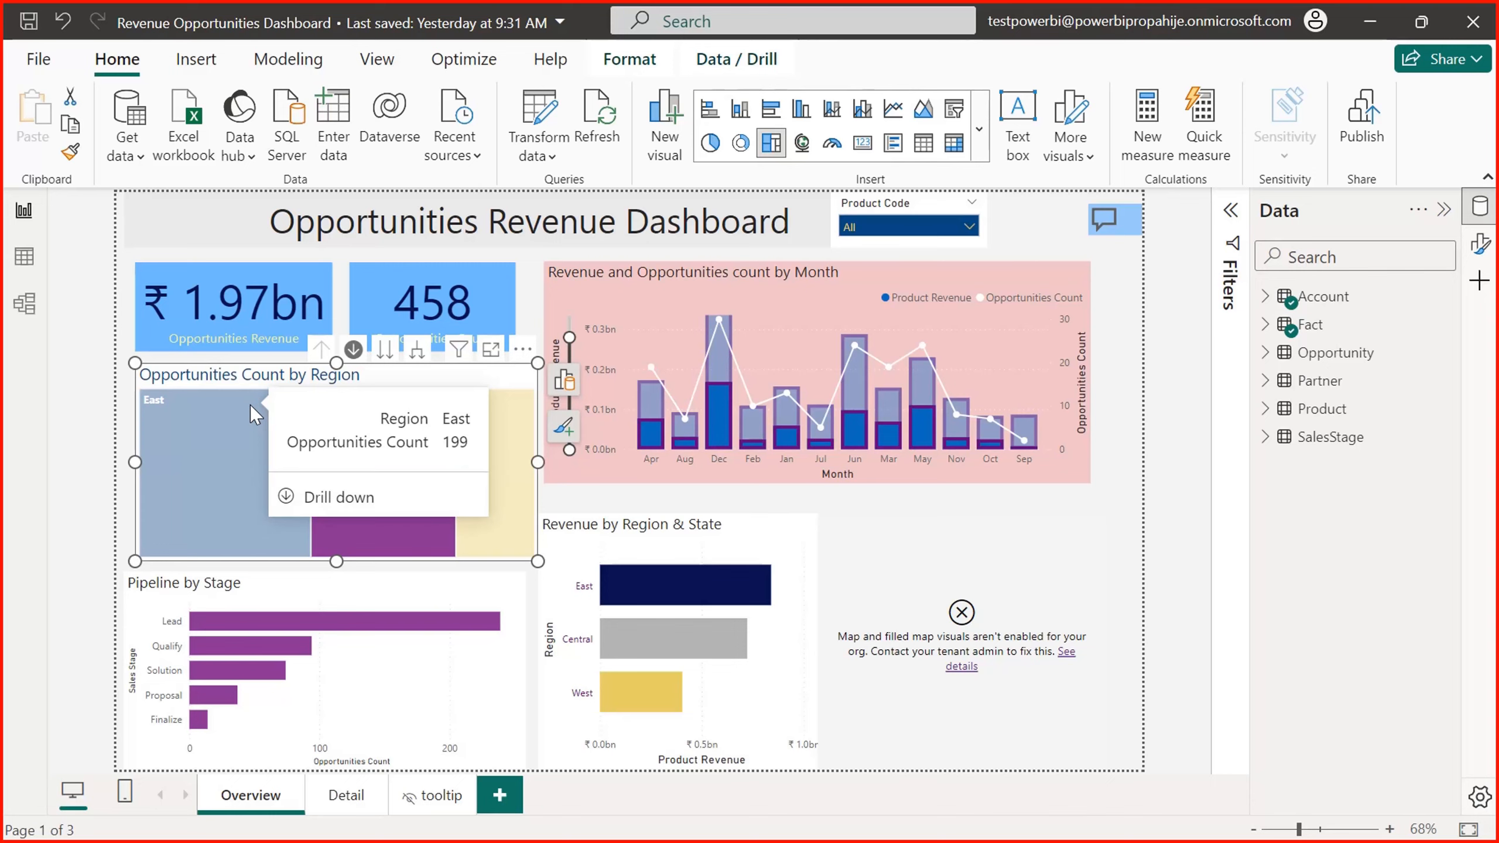
Step: Inspect the options available for the East bar in the Revenue by Region & State chart and its report page tooltip
{"action": "left_click", "coordinate": [990, 671]}
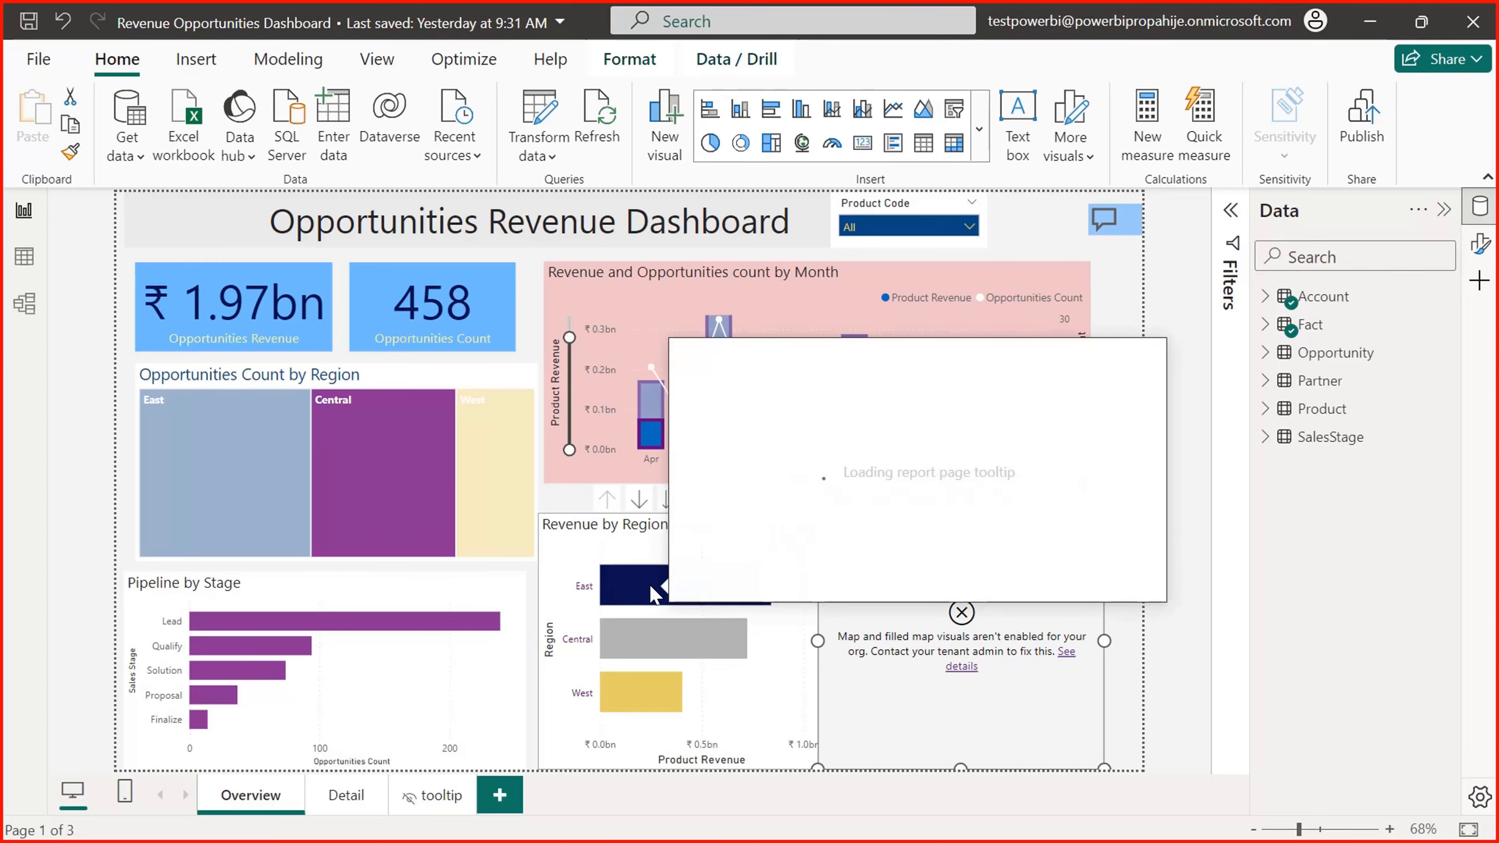
{"action": "right_click", "coordinate": [658, 591]}
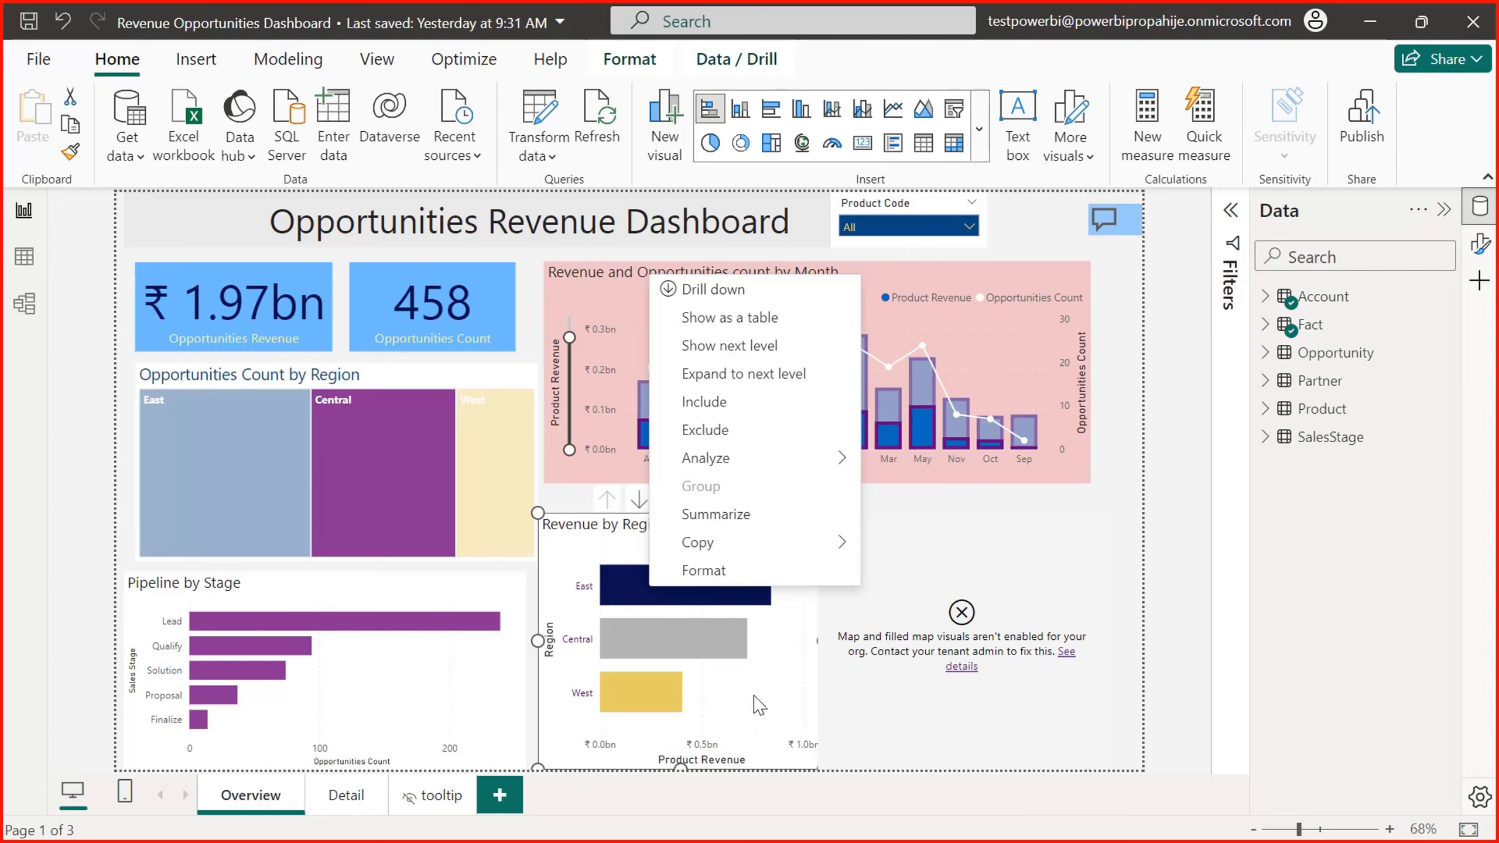
{"action": "left_click", "coordinate": [531, 617]}
{"action": "mouse_move", "coordinate": [652, 603]}
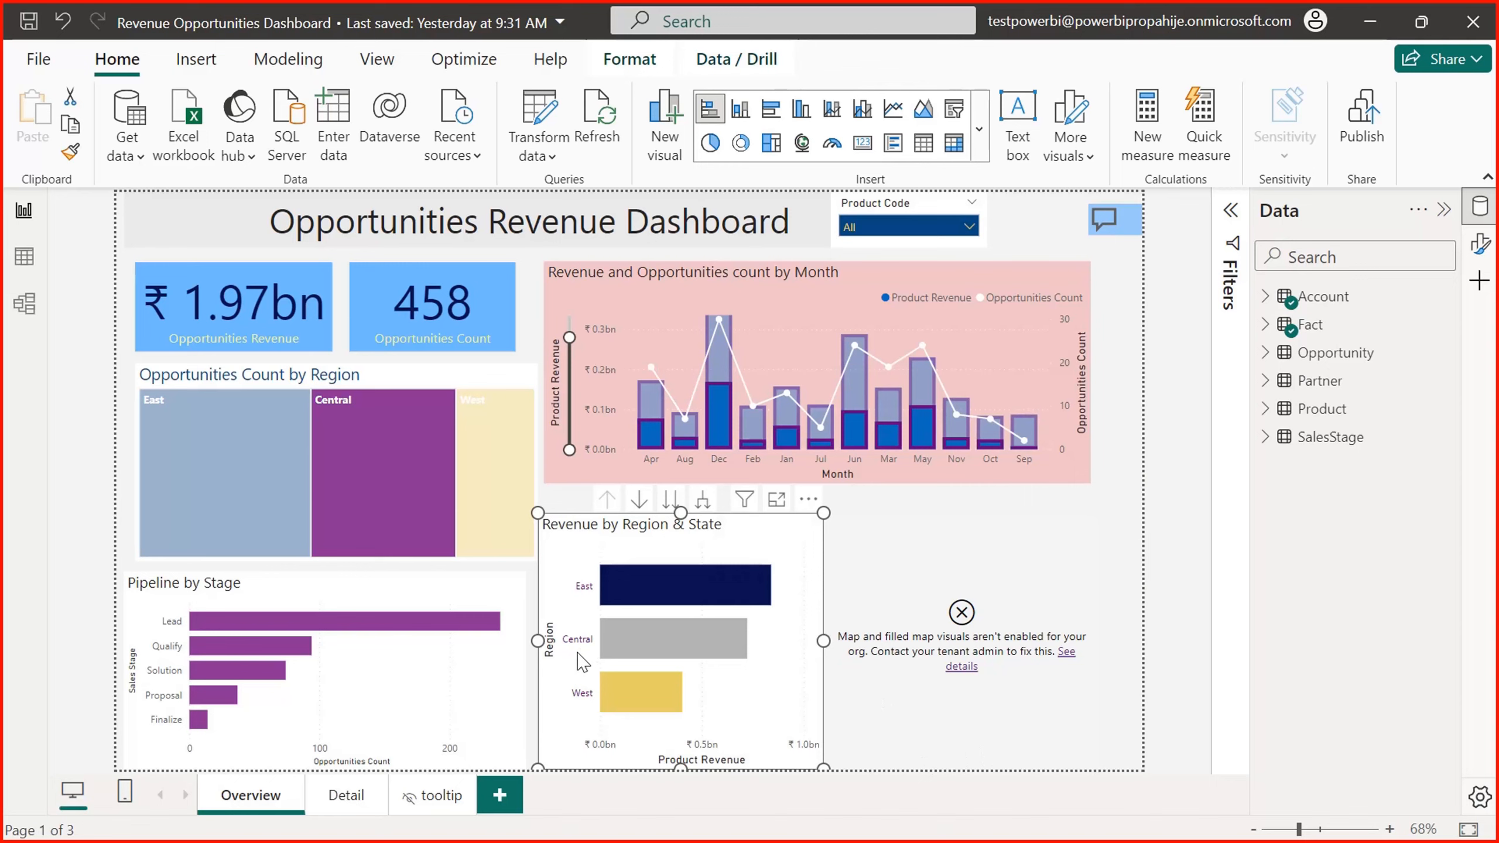
{"action": "left_click", "coordinate": [1148, 488]}
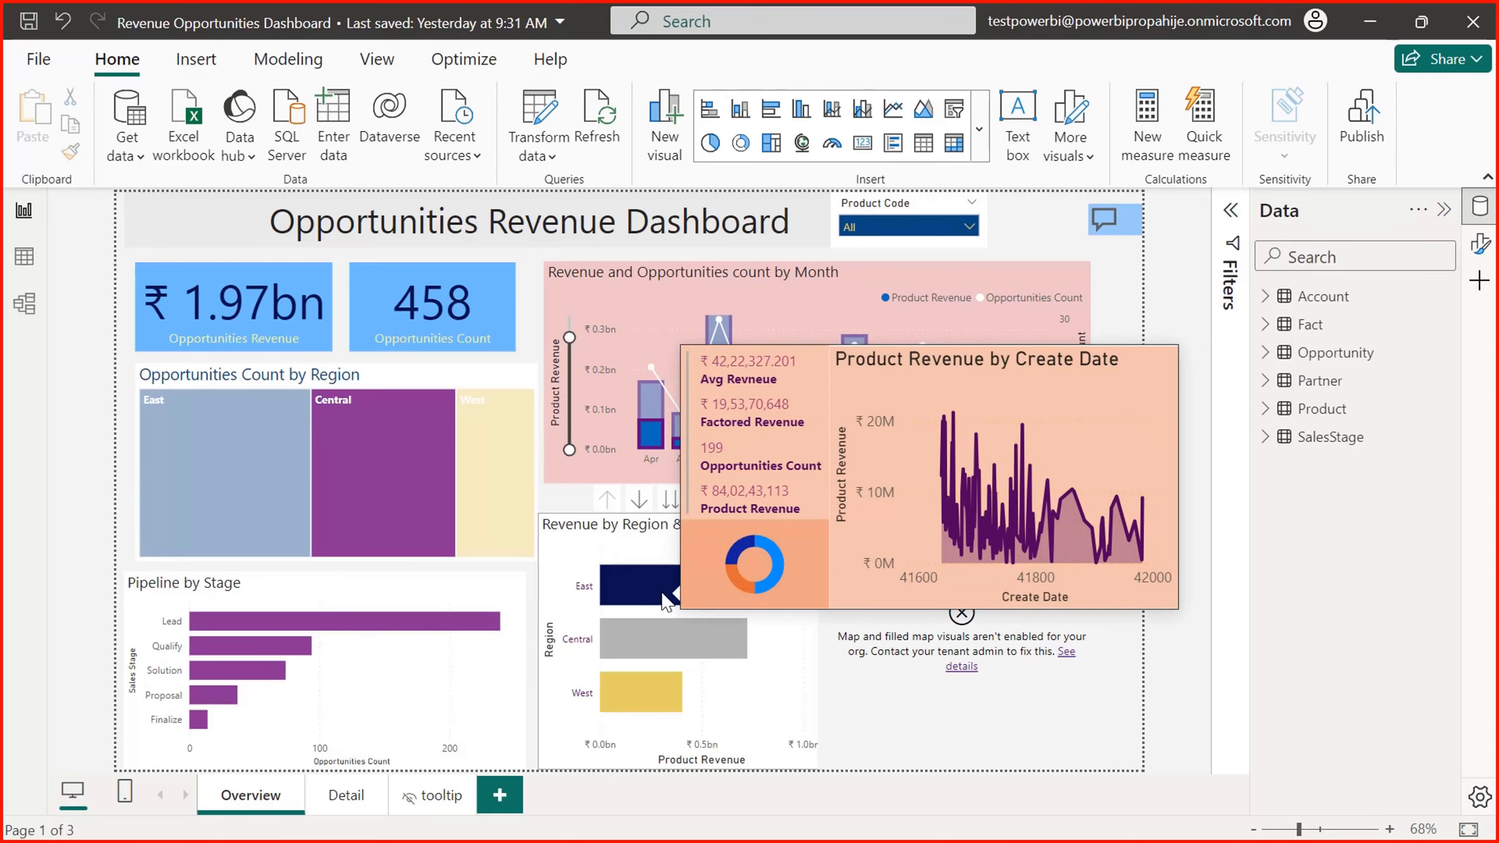
Step: Add a new report page and name it "Statewise Revenue Details"
{"action": "left_click", "coordinate": [501, 796]}
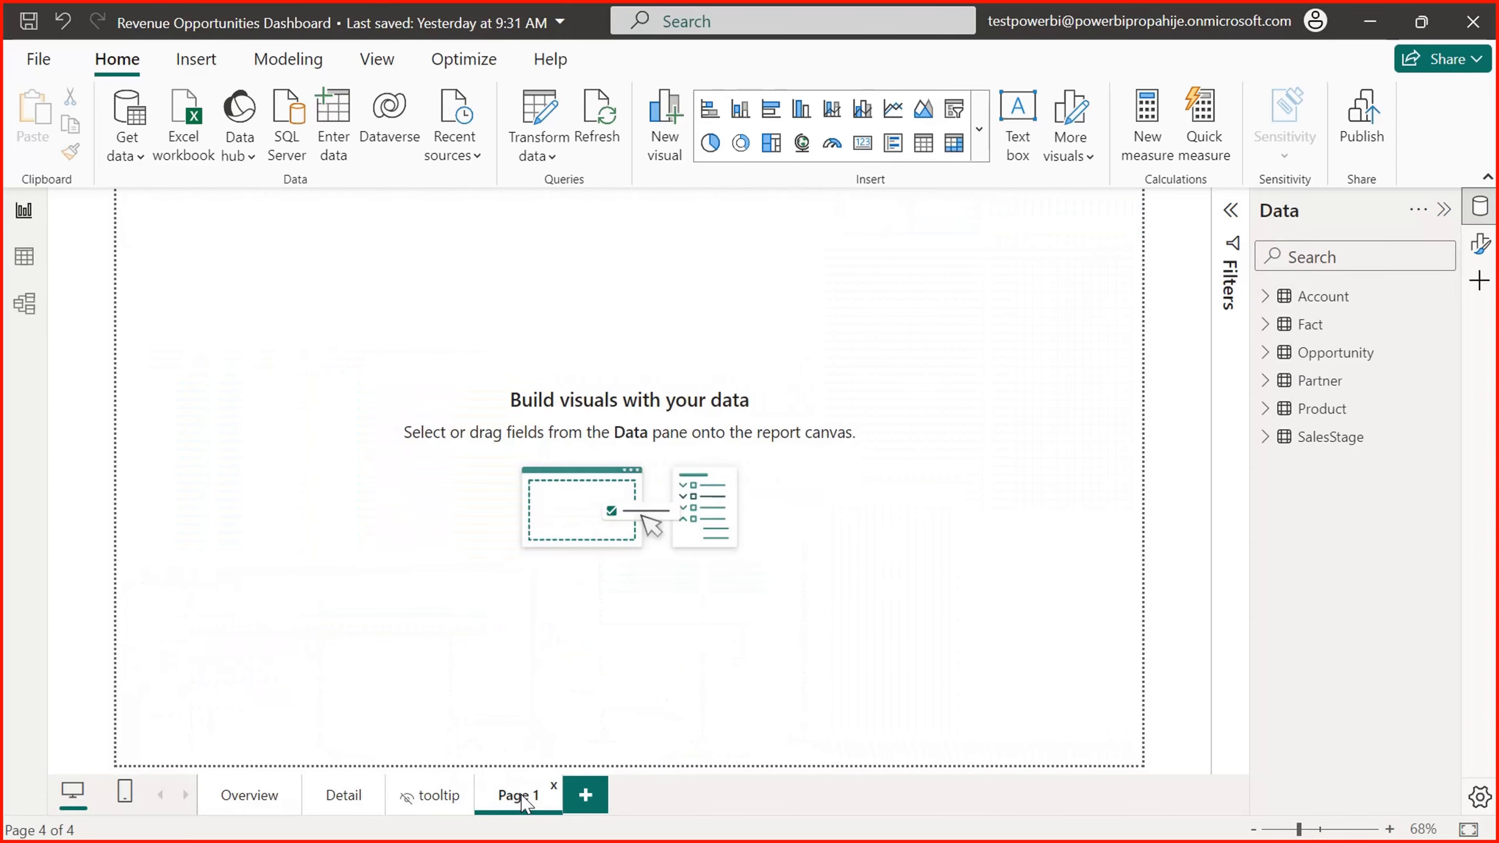
{"action": "double_click", "coordinate": [522, 798]}
{"action": "type", "text": "Stagewise Revenue Details"}
{"action": "key", "text": "Return"}
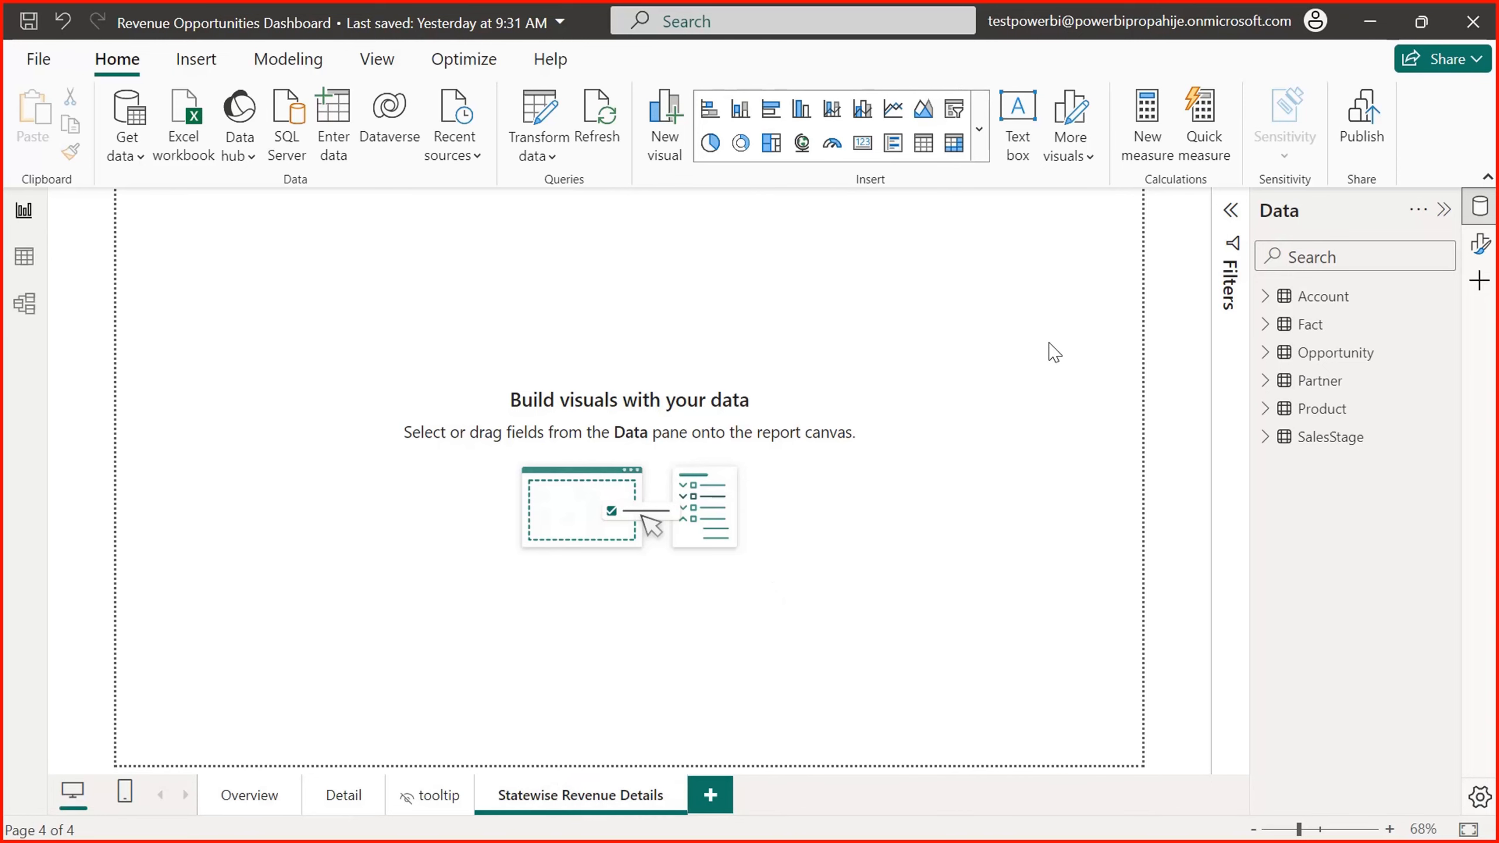
Step: Insert an area chart on the new page, move it to the upper right of the canvas and widen it on both sides
{"action": "left_click", "coordinate": [922, 109]}
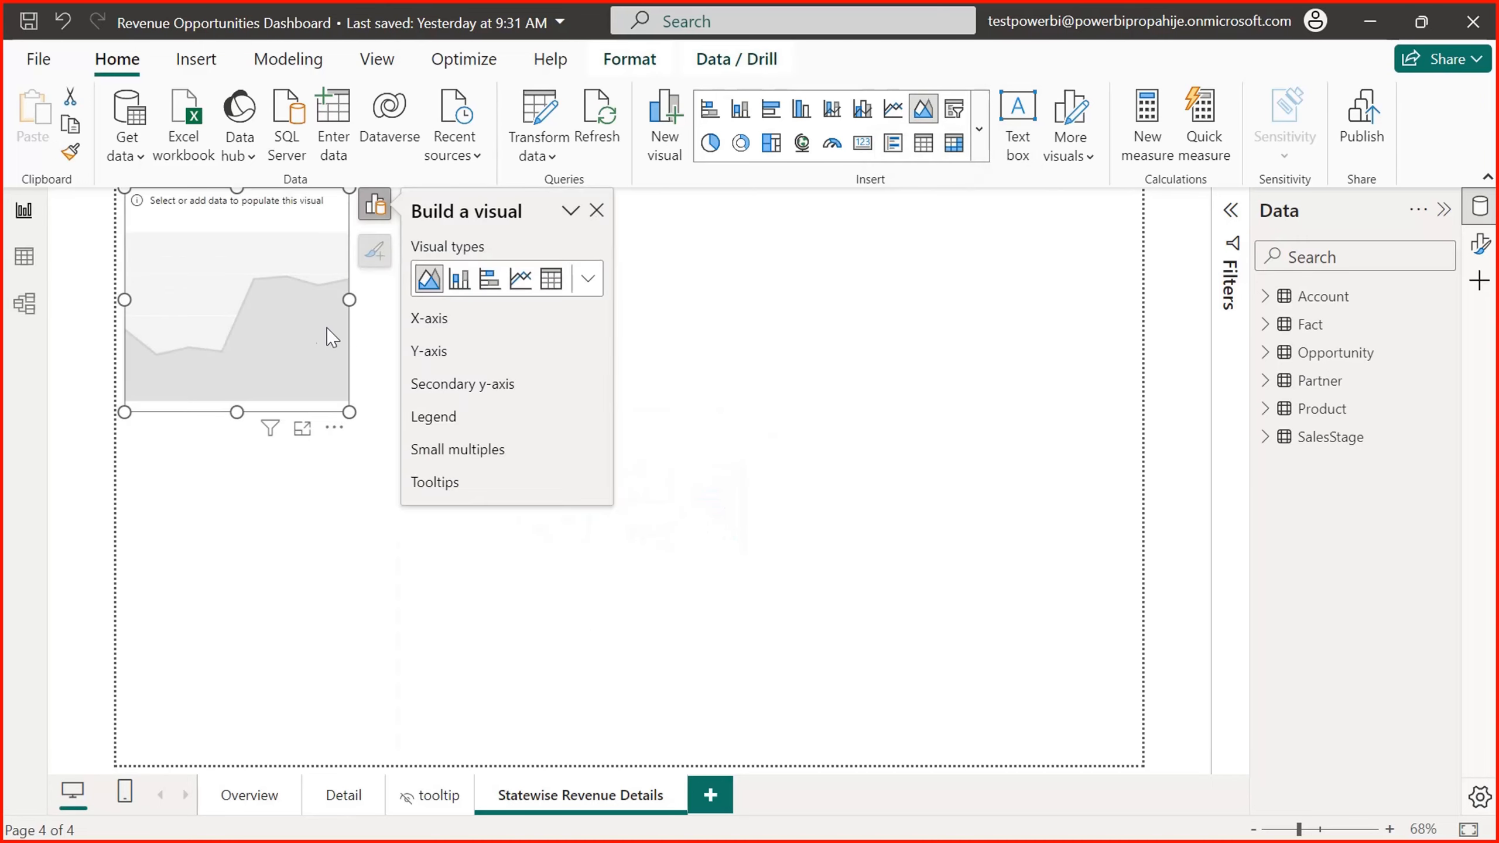
{"action": "left_click_drag", "start_coordinate": [328, 335], "coordinate": [810, 374]}
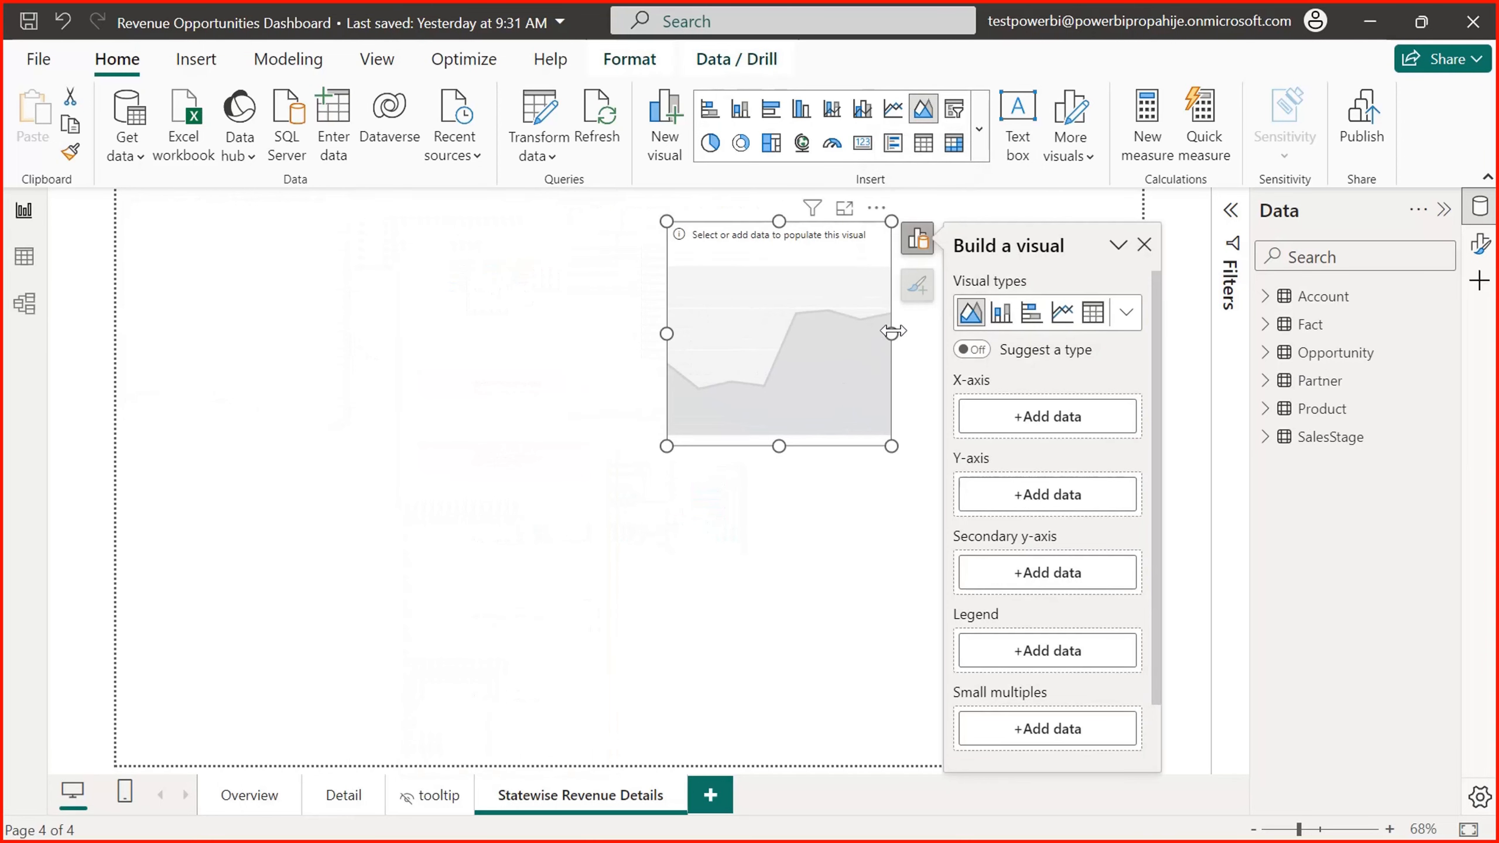
{"action": "left_click_drag", "start_coordinate": [896, 331], "coordinate": [1101, 341]}
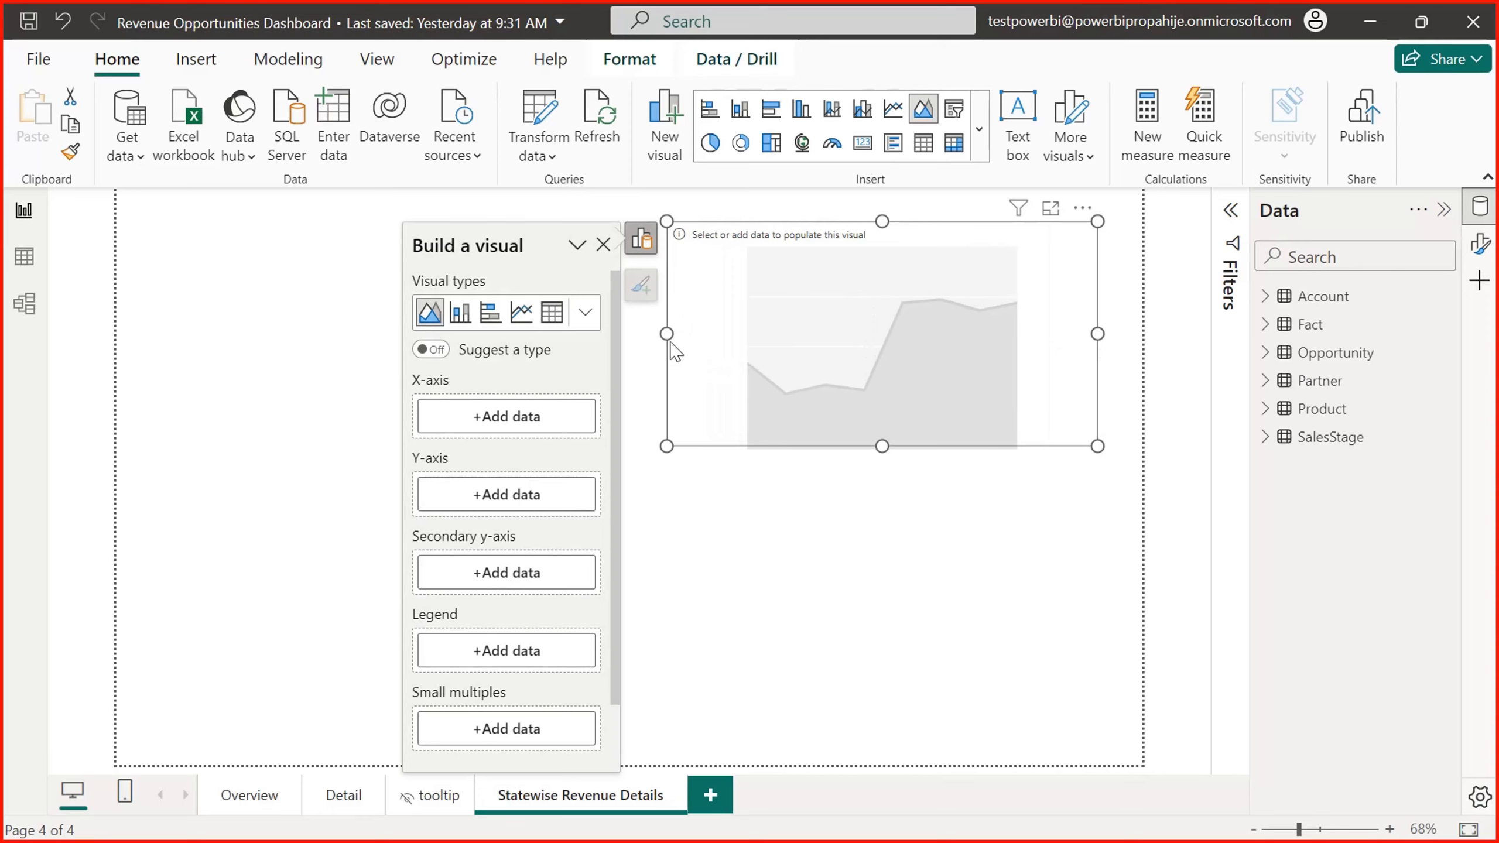
{"action": "left_click_drag", "start_coordinate": [667, 334], "coordinate": [549, 334]}
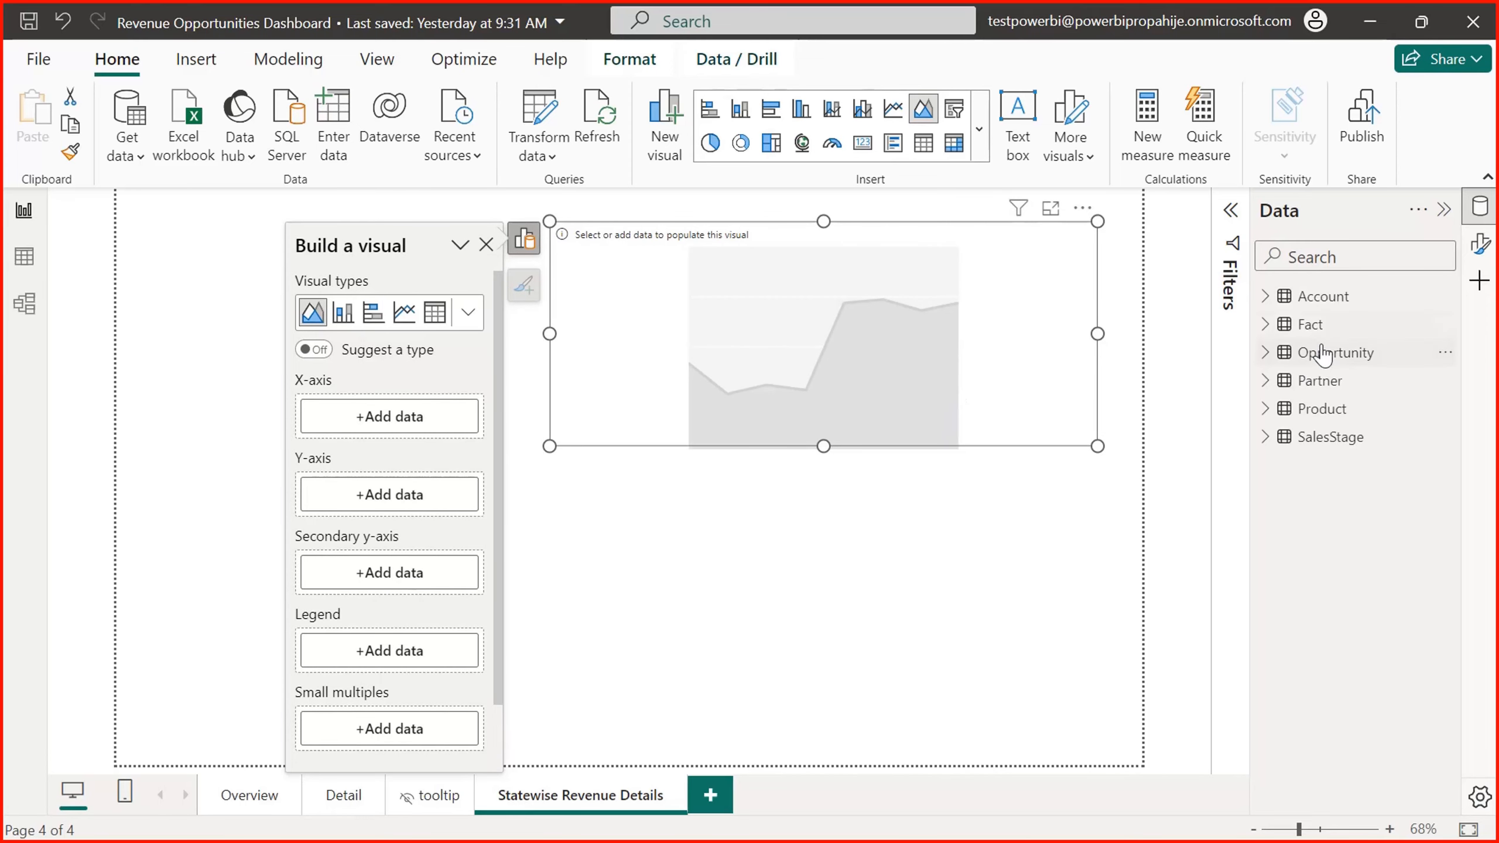
Step: Consult the area chart notes in Notepad and put the Account table's State field on the chart's X-axis
{"action": "left_click", "coordinate": [1266, 298]}
{"action": "left_click", "coordinate": [1263, 300]}
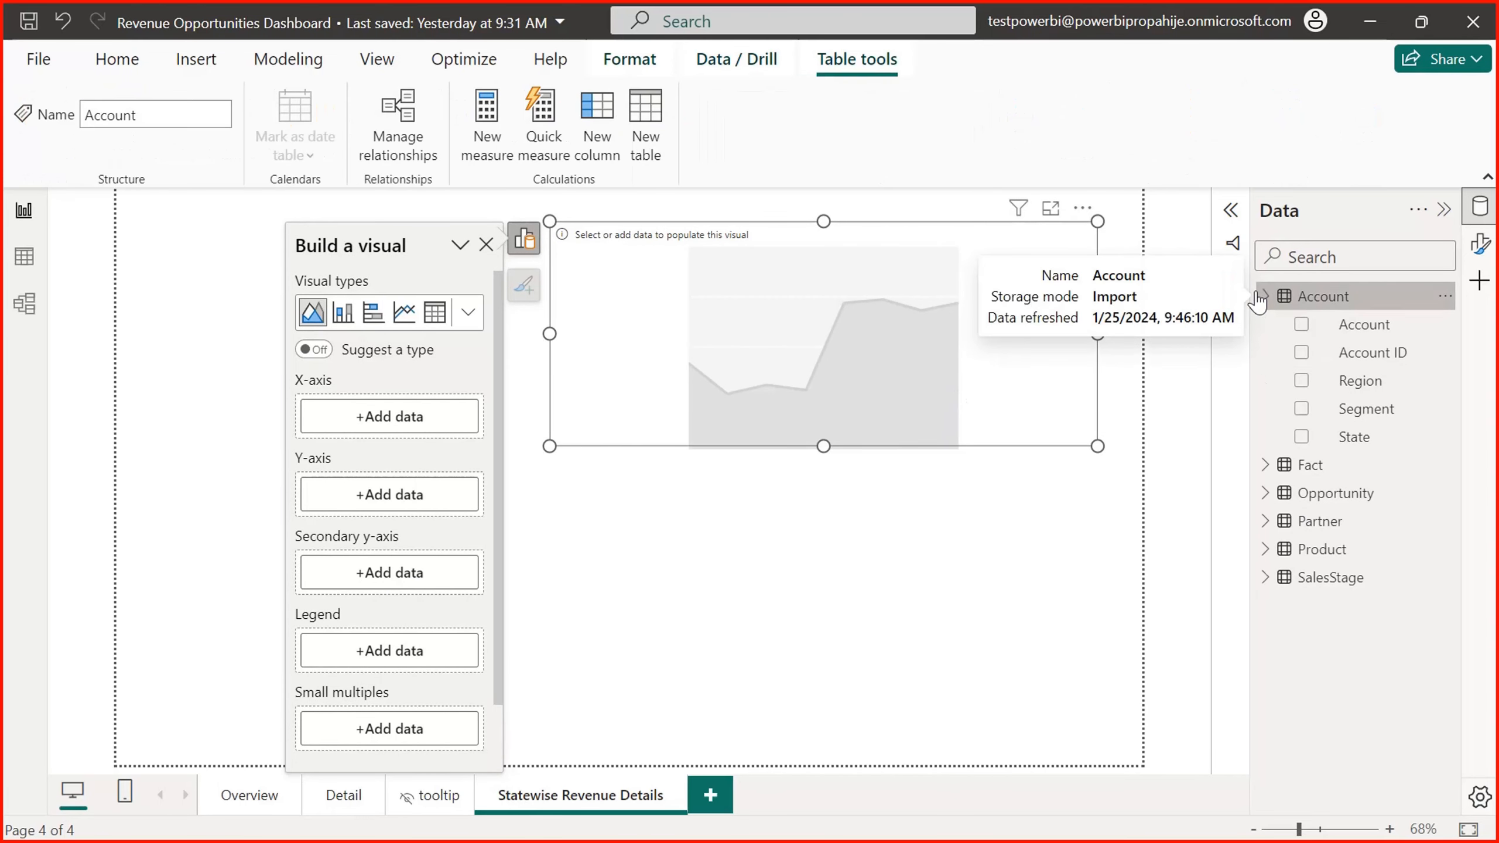
{"action": "key", "text": "alt+Tab"}
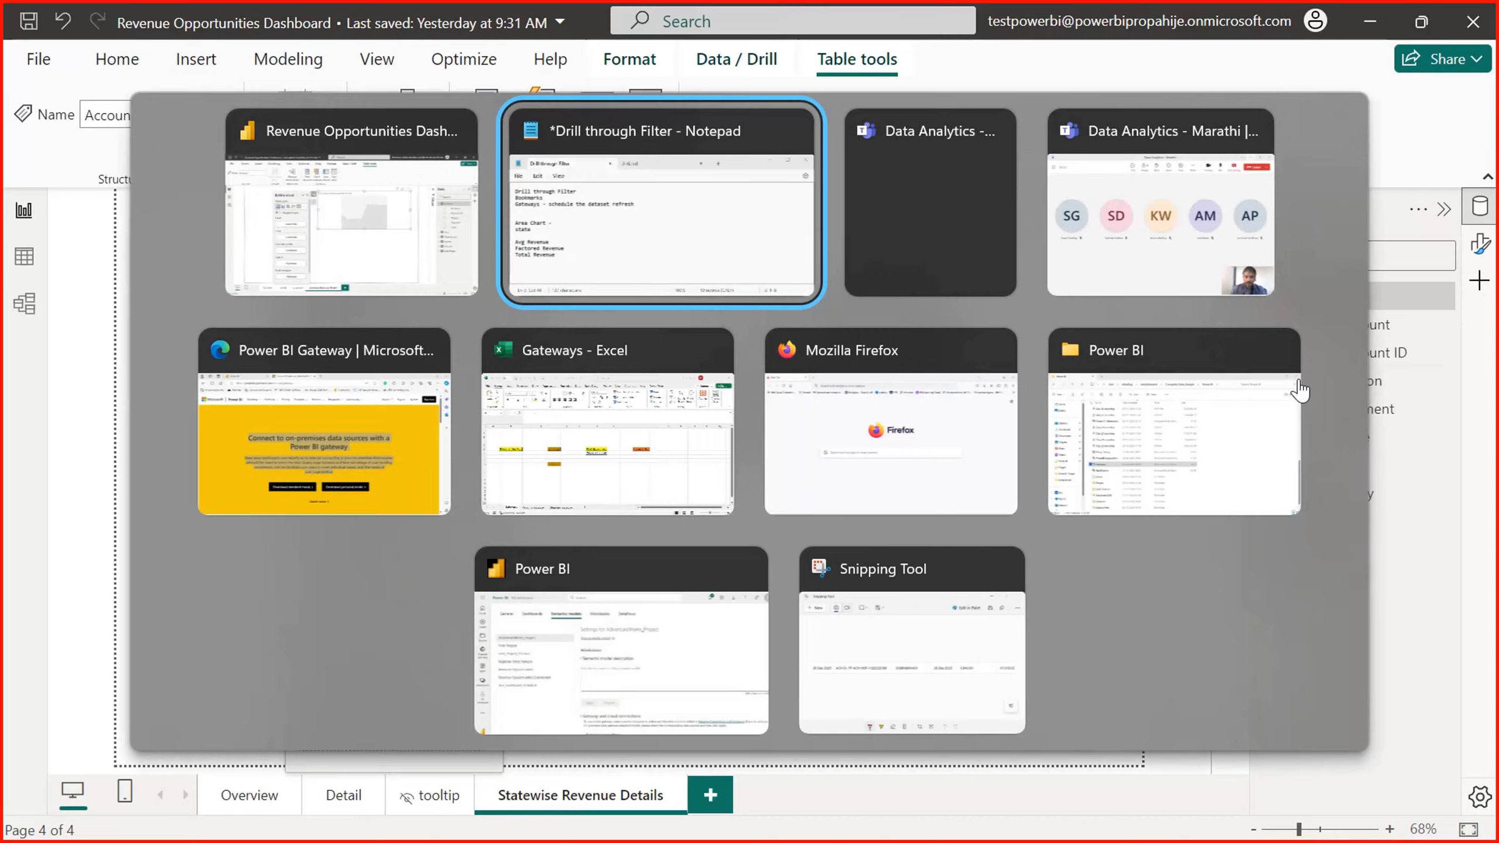
{"action": "key", "text": "alt+Tab"}
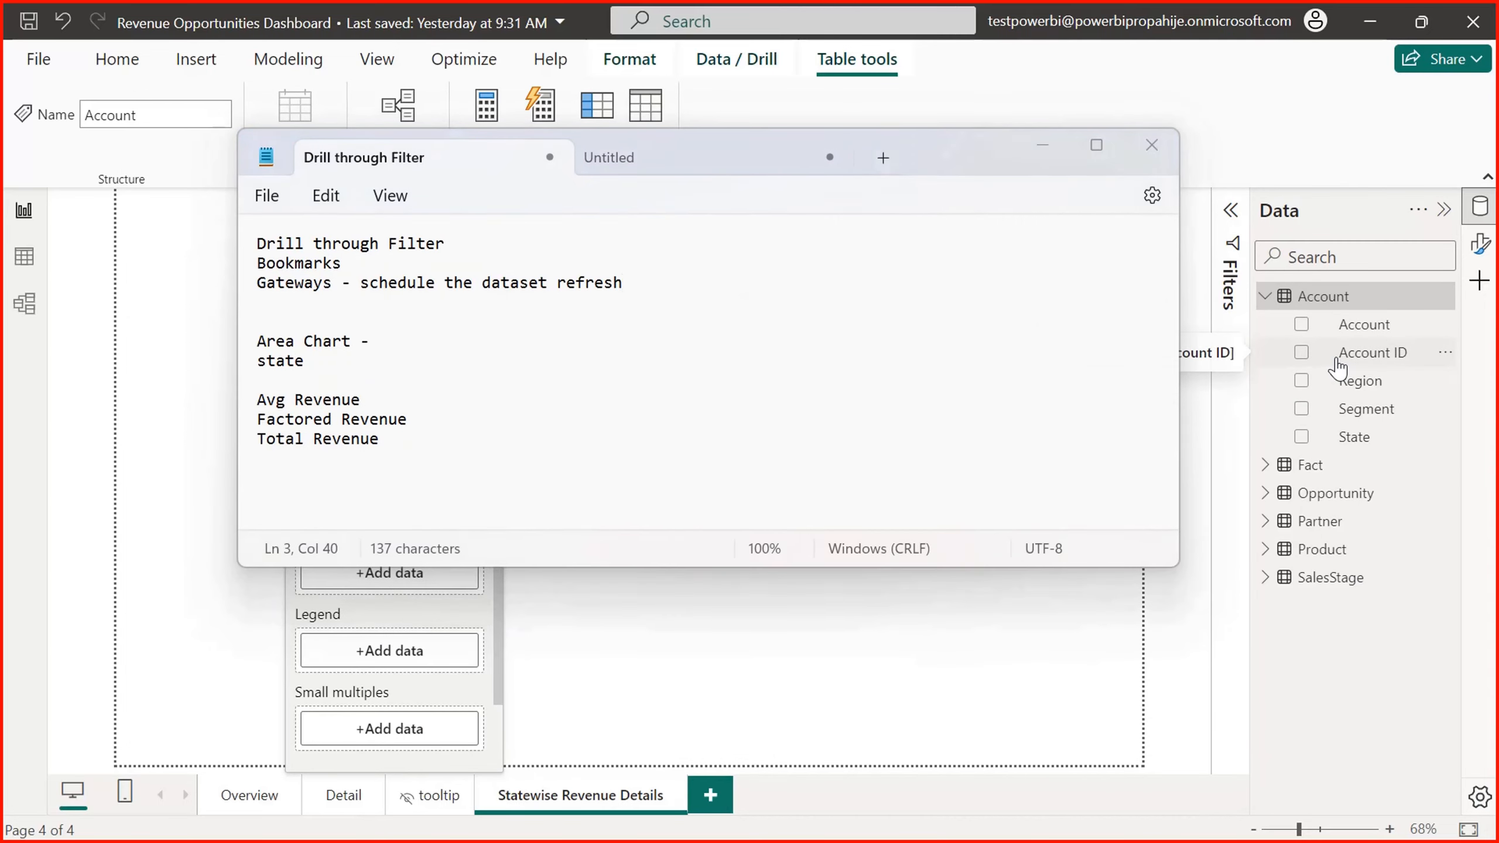
{"action": "left_click", "coordinate": [1301, 437]}
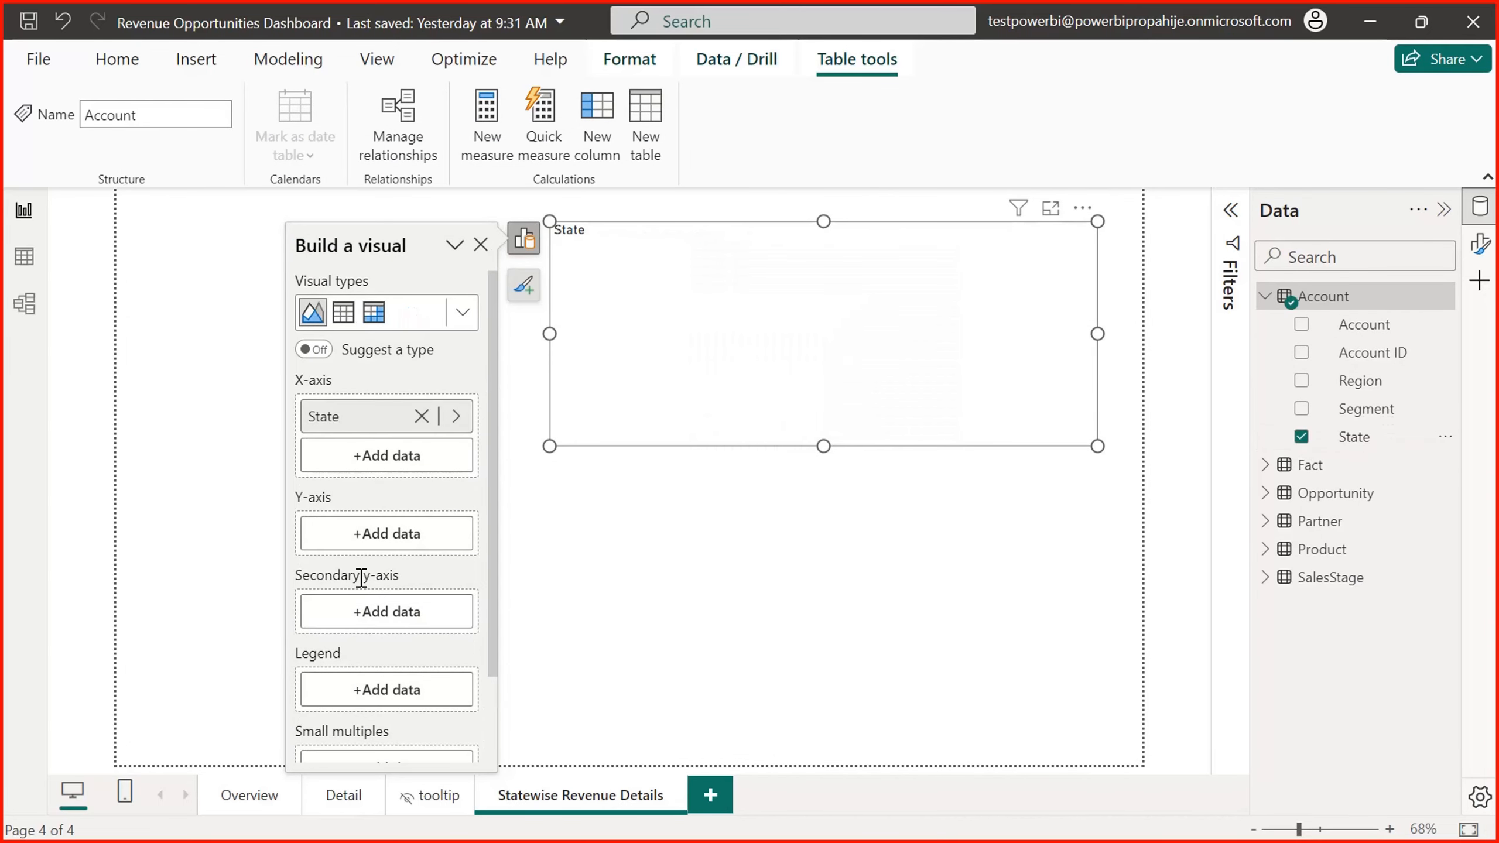
Step: Recheck the notes and add the Fact table's Avg Revneue, Factored Revenue and Product Revenue measures to the area chart's Y-axis
{"action": "key", "text": "alt+Tab"}
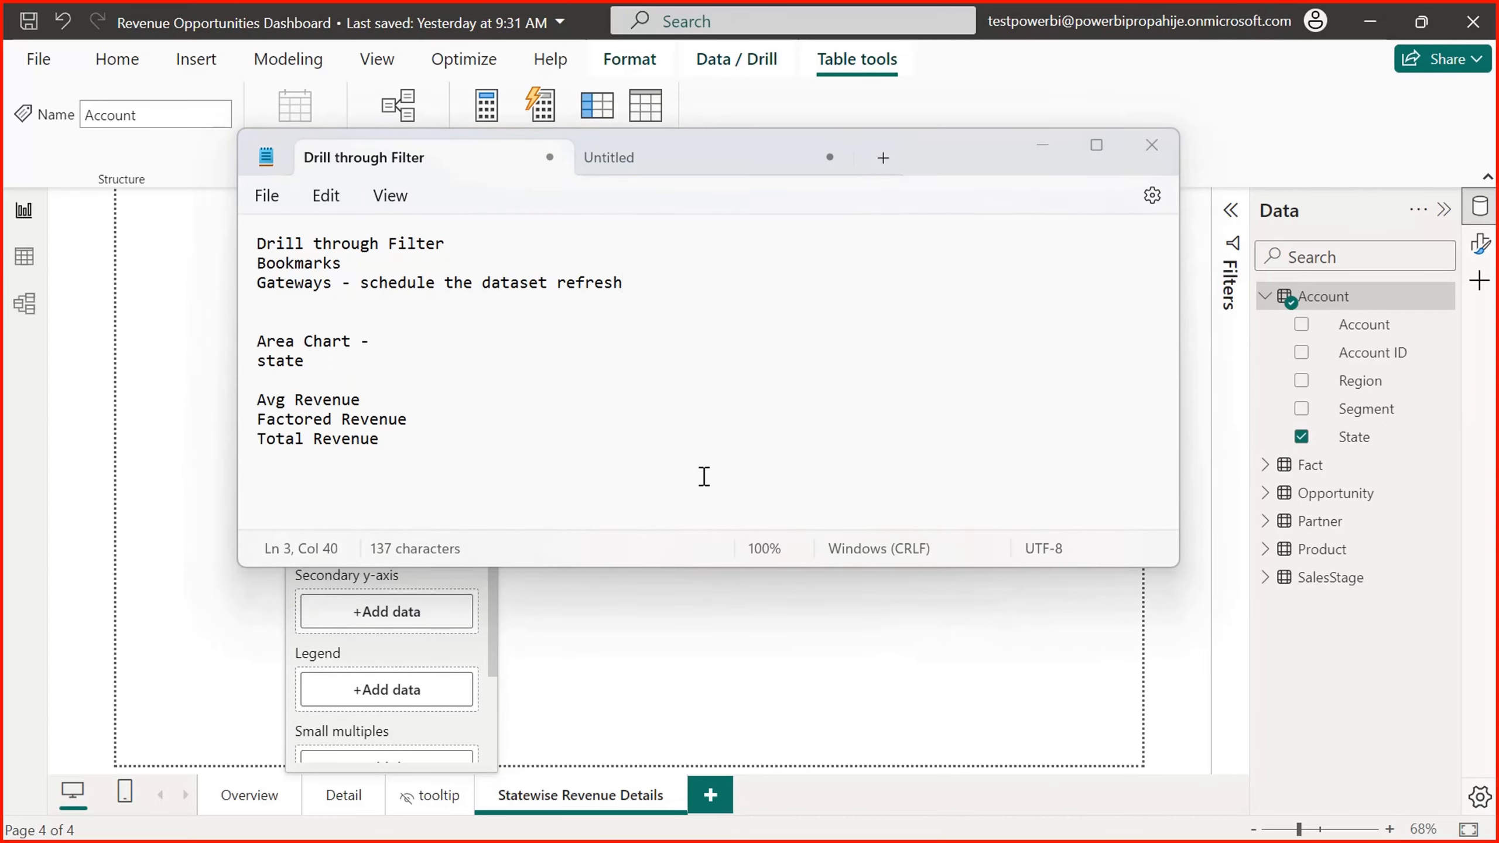
{"action": "key", "text": "alt+Tab"}
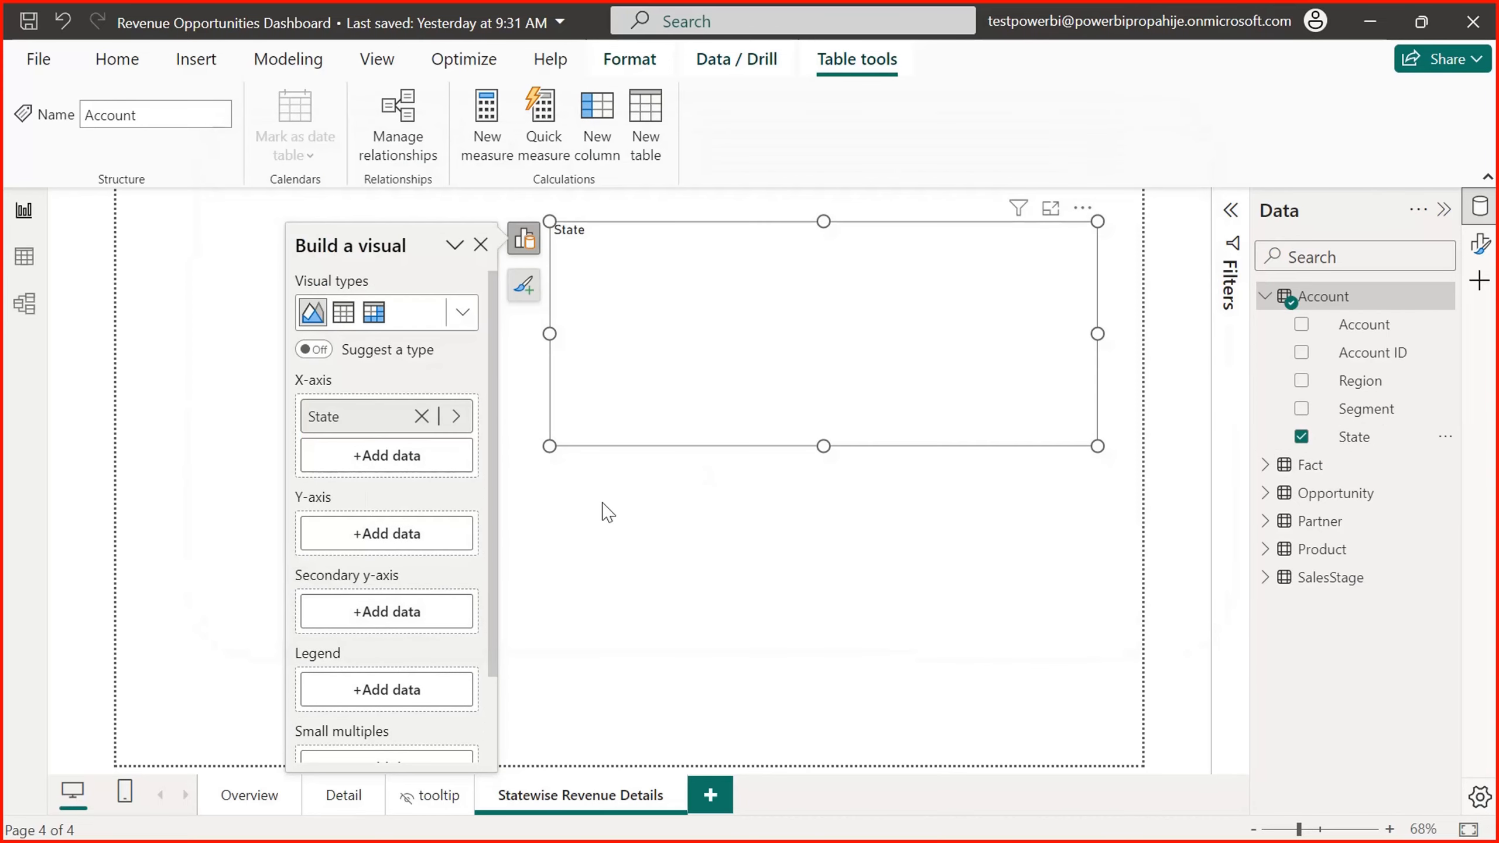
{"action": "left_click", "coordinate": [1265, 466]}
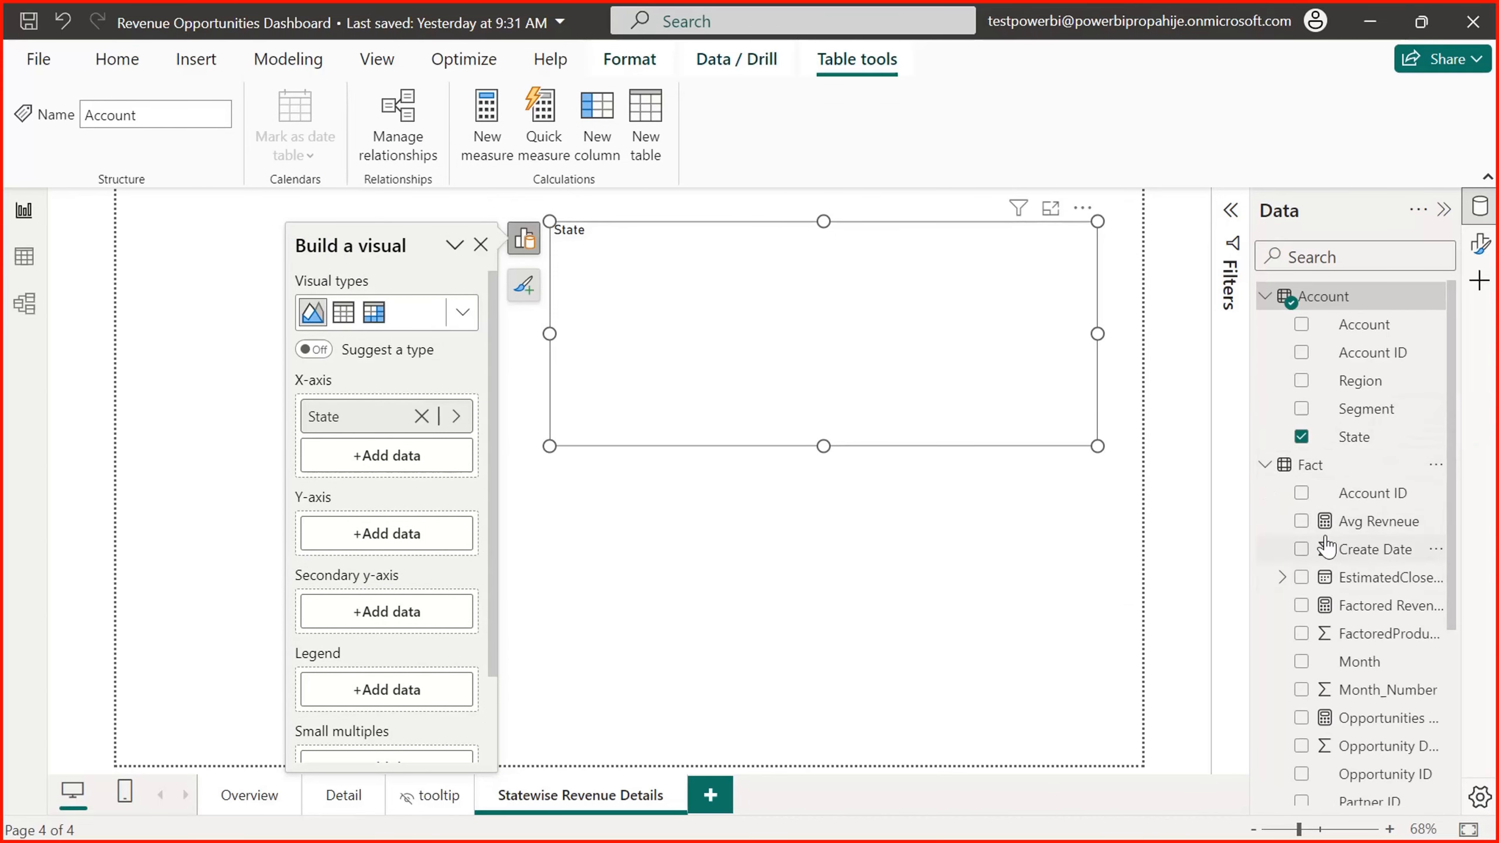
{"action": "left_click", "coordinate": [1301, 521]}
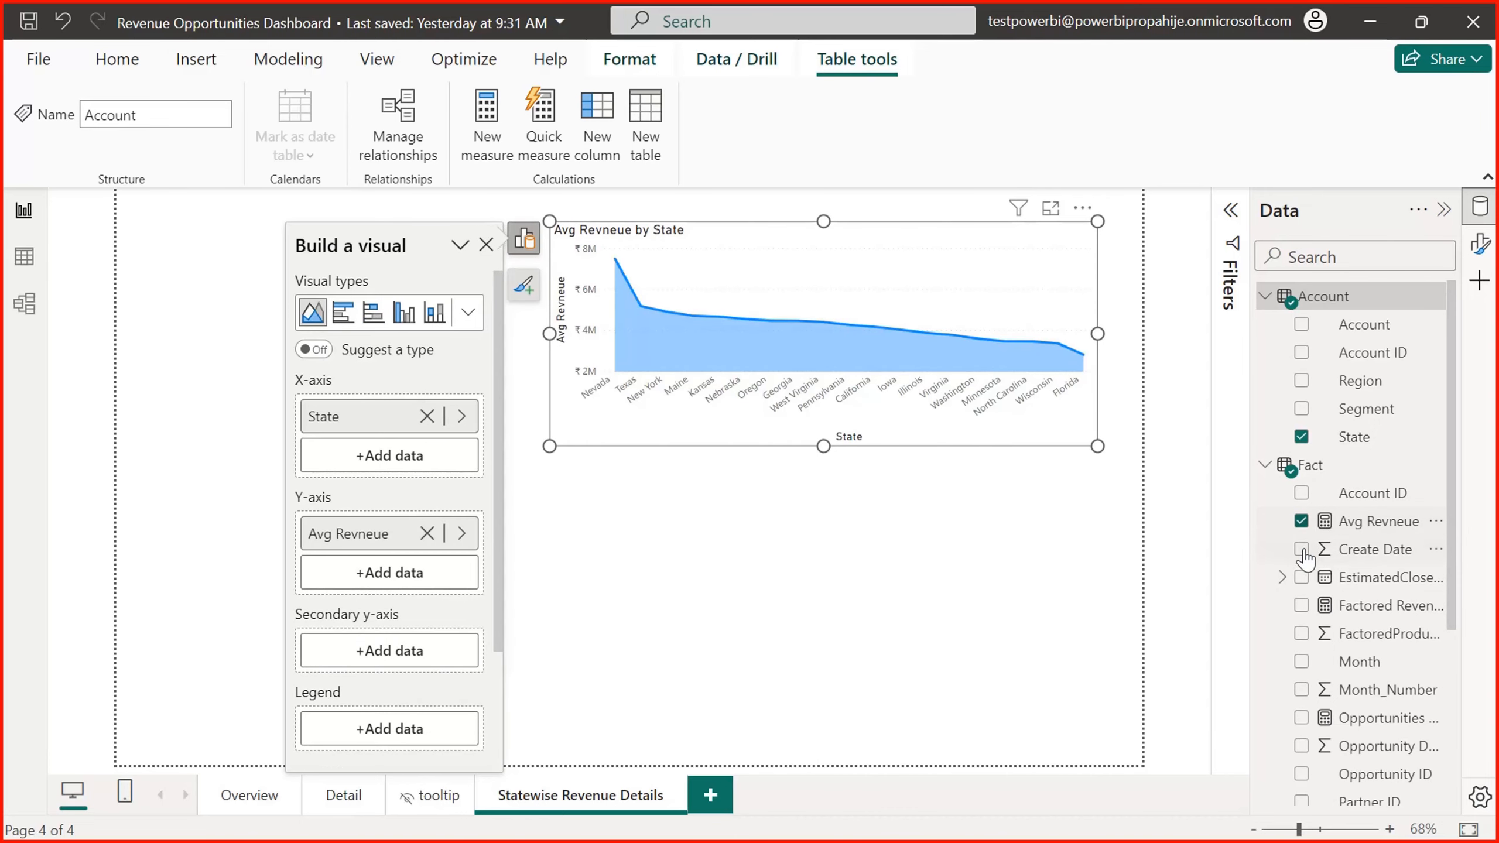
{"action": "left_click", "coordinate": [1301, 606]}
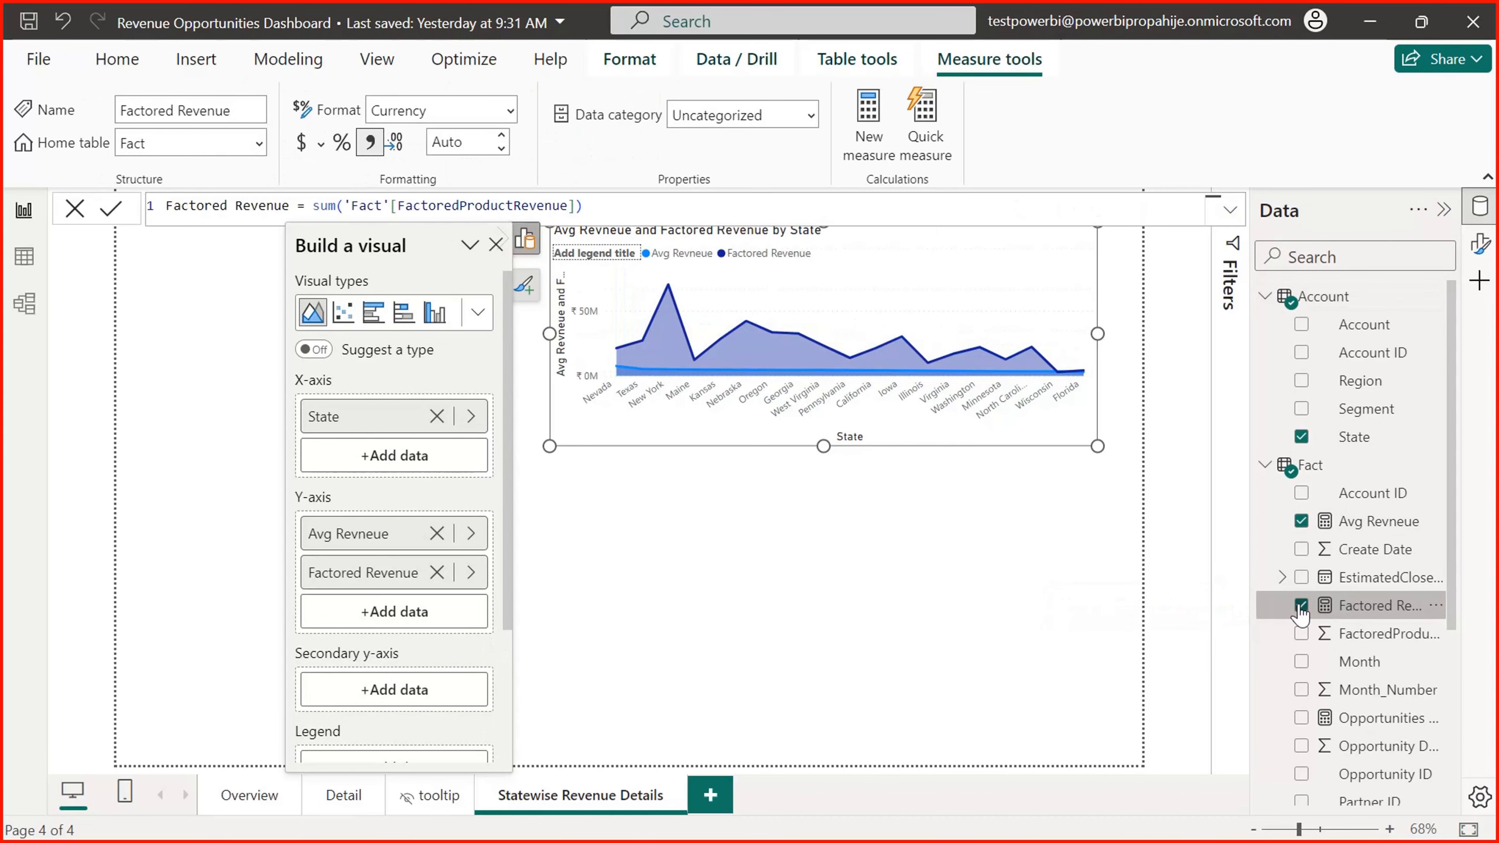
{"action": "scroll", "coordinate": [1452, 691], "scroll_direction": "down", "scroll_amount": 4}
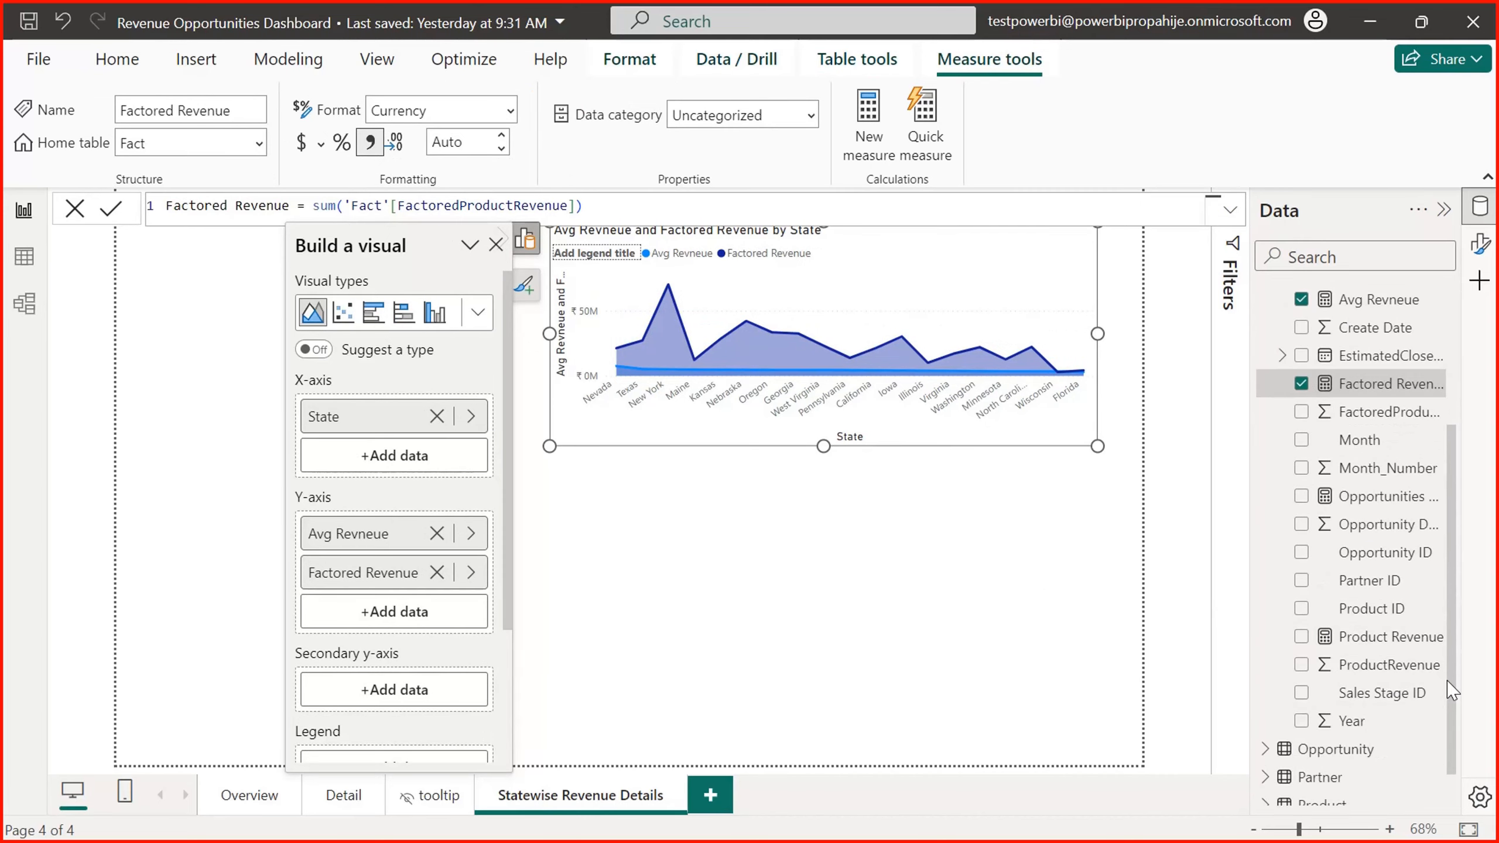
{"action": "left_click", "coordinate": [1301, 629]}
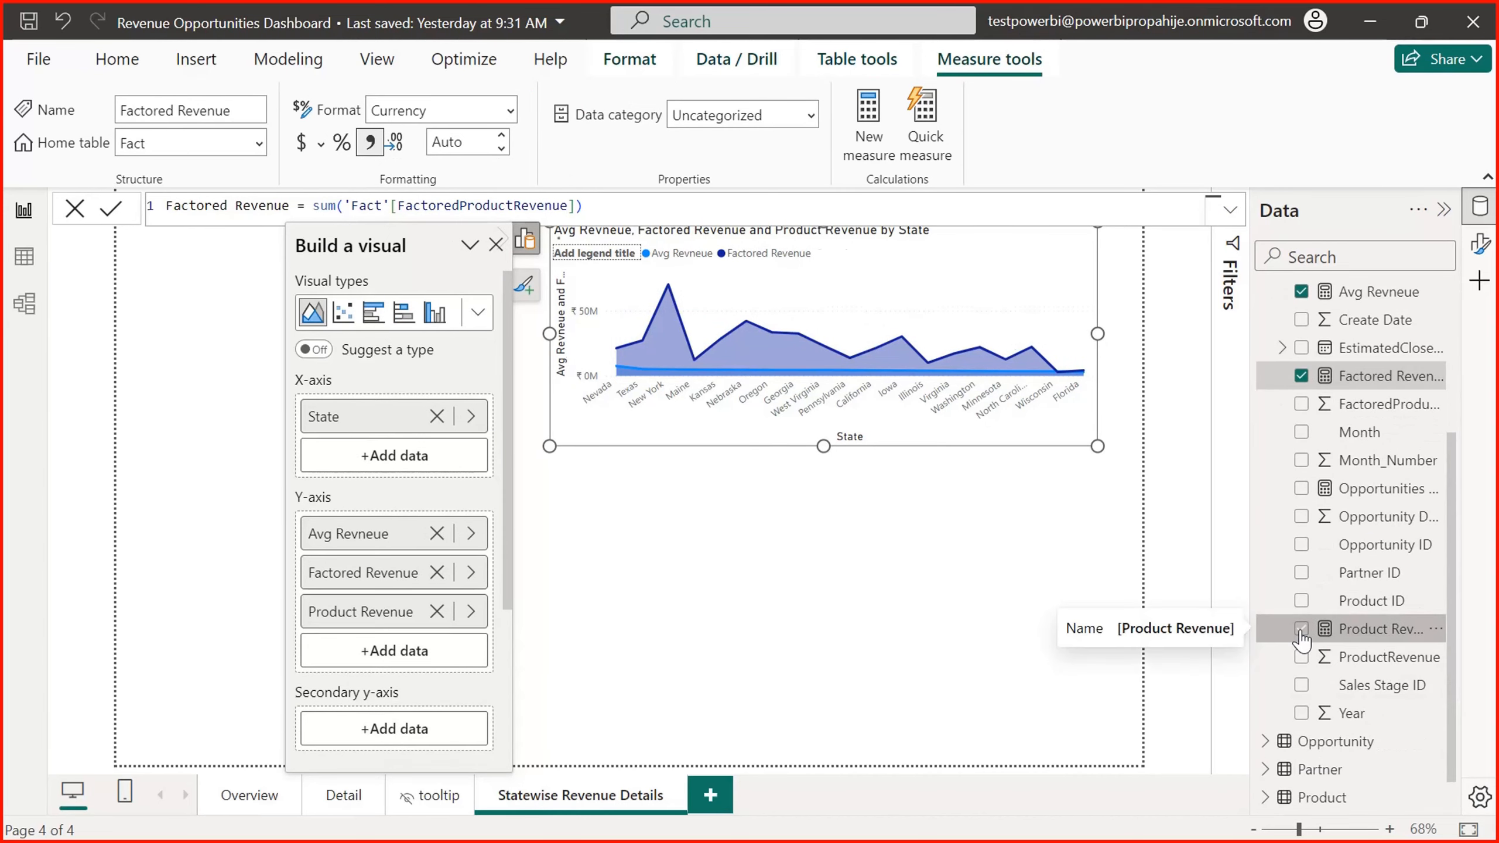
{"action": "left_click", "coordinate": [525, 419]}
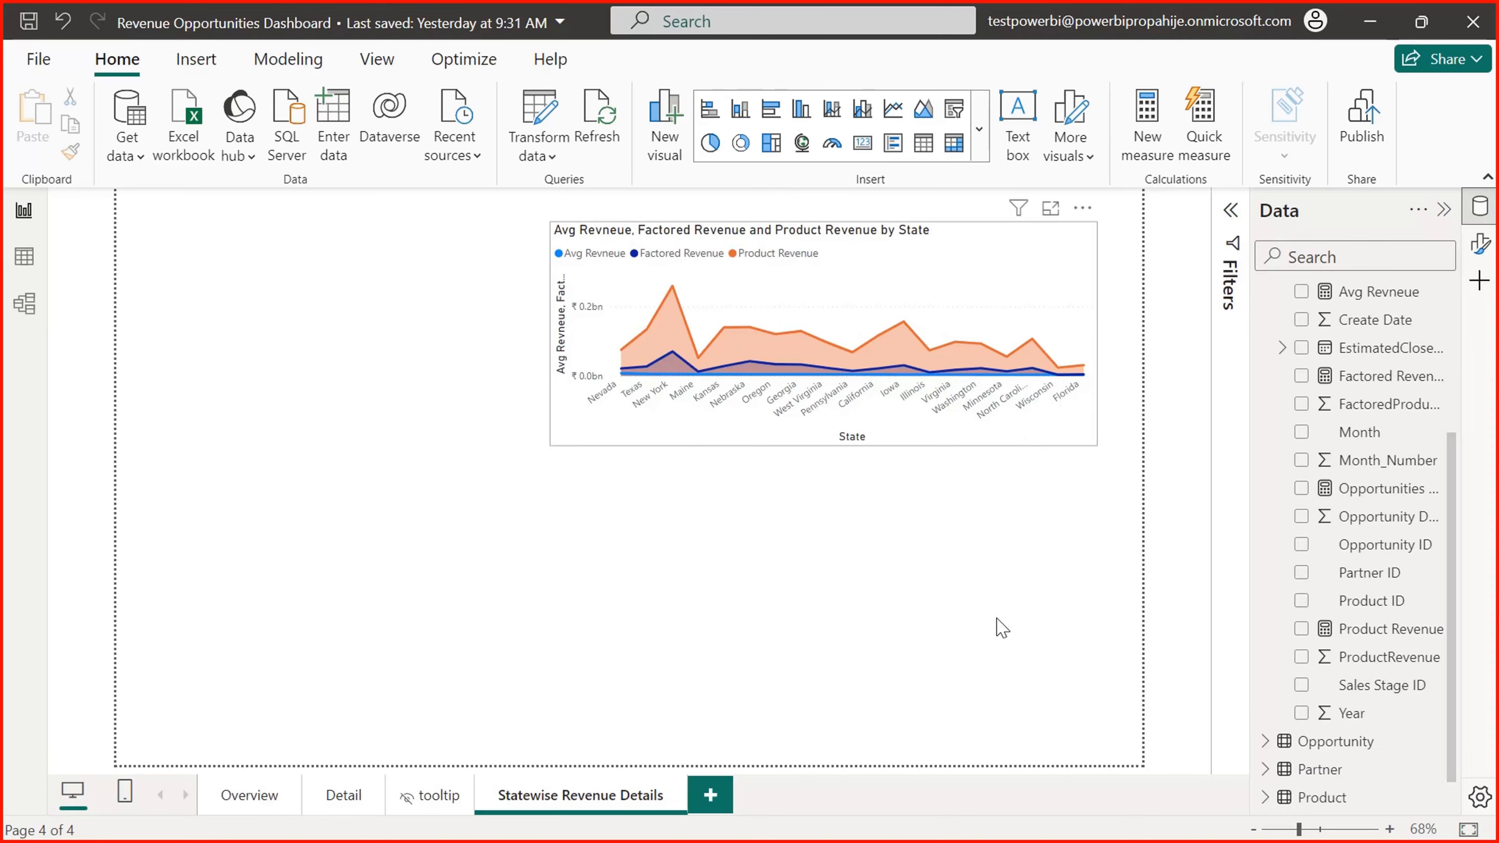
Step: Enlarge the area chart in height and width and place it in the upper-right corner of the page
{"action": "left_click_drag", "start_coordinate": [1025, 437], "coordinate": [997, 619]}
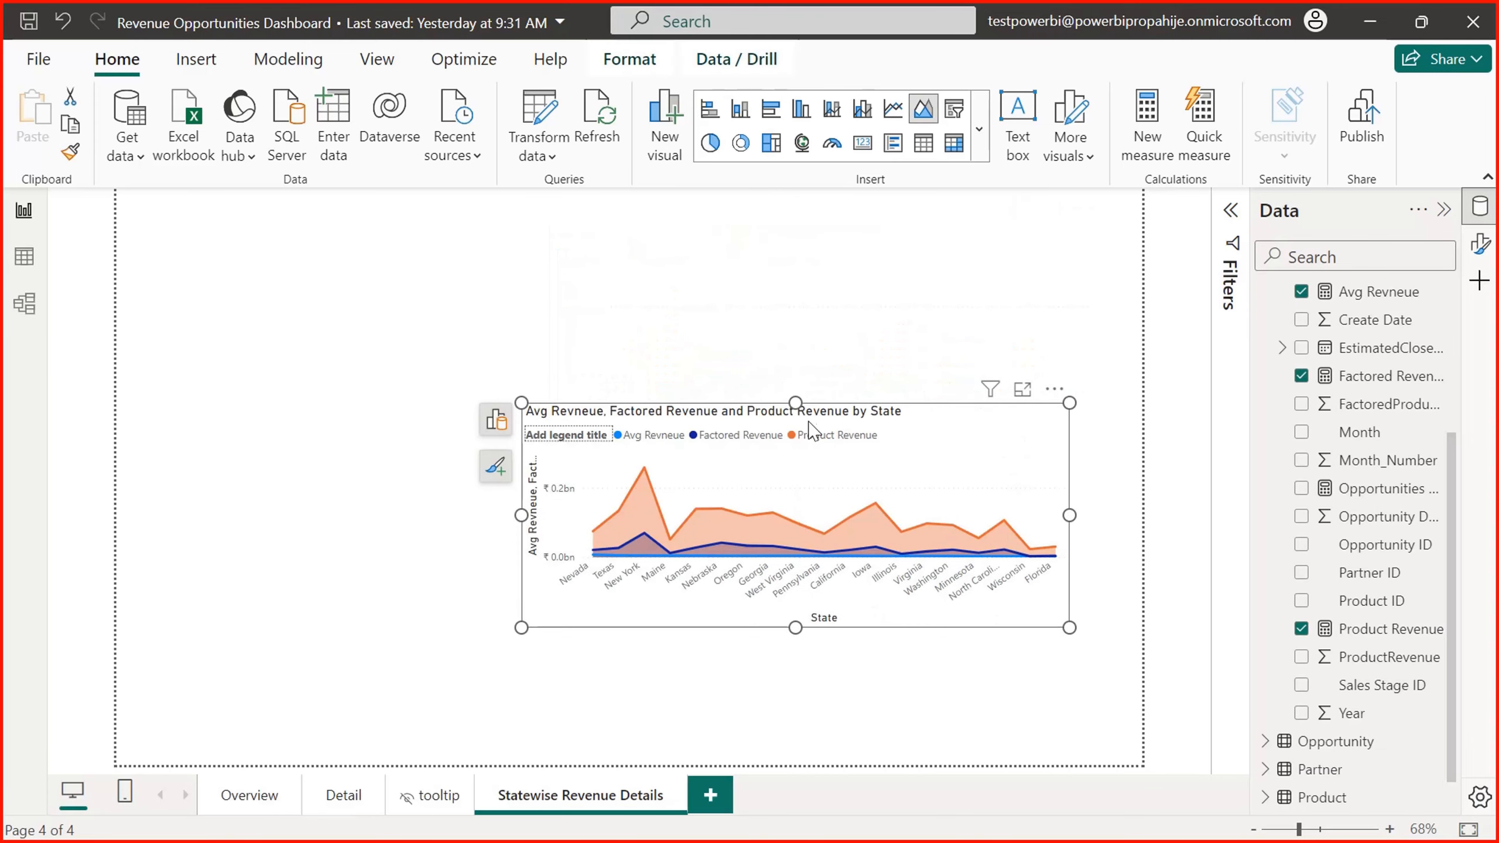
{"action": "left_click_drag", "start_coordinate": [796, 403], "coordinate": [776, 264]}
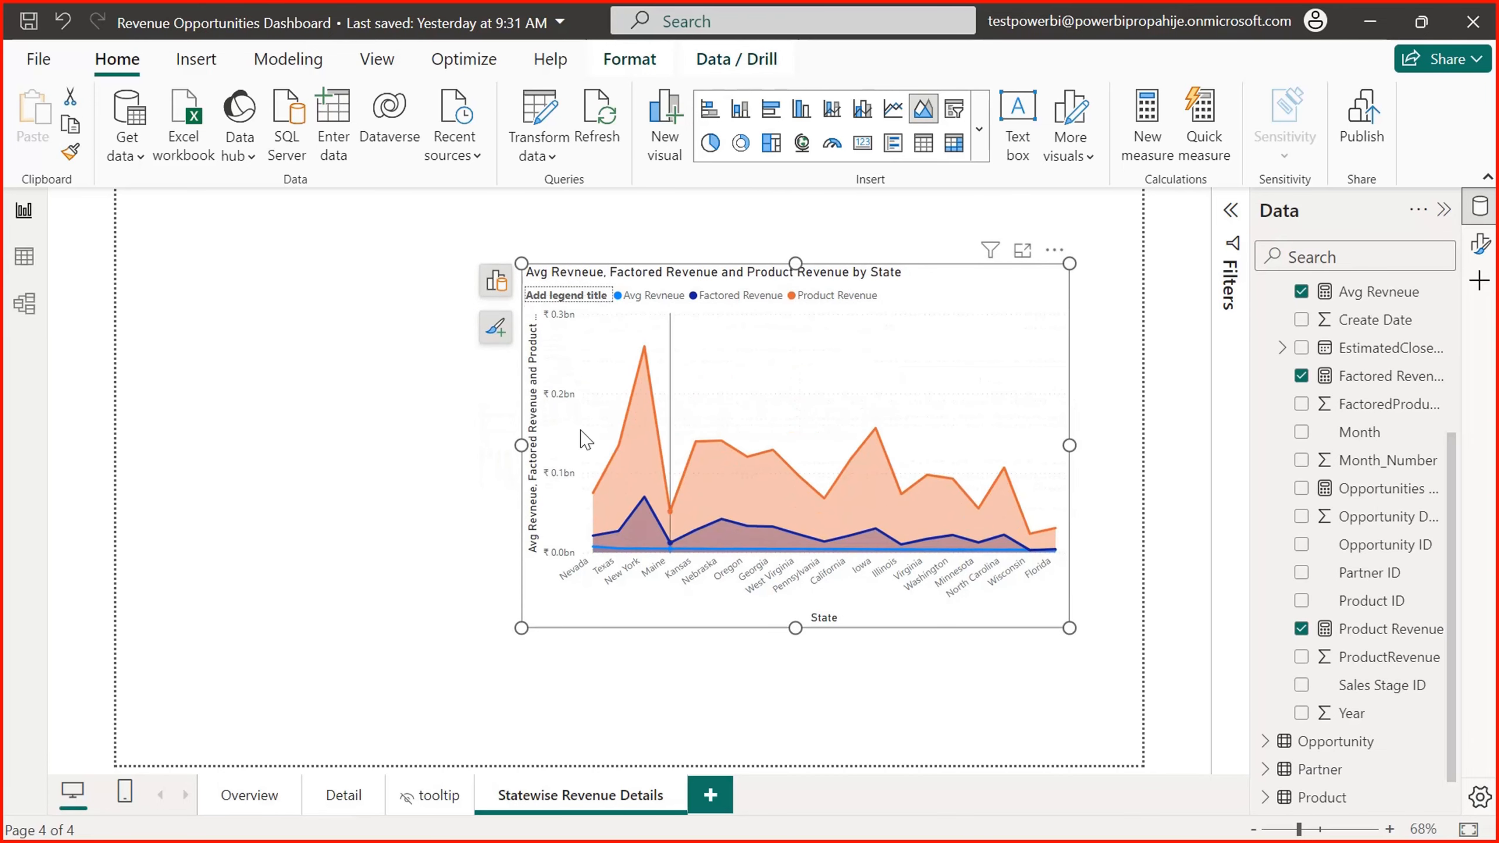
{"action": "left_click_drag", "start_coordinate": [521, 445], "coordinate": [440, 445]}
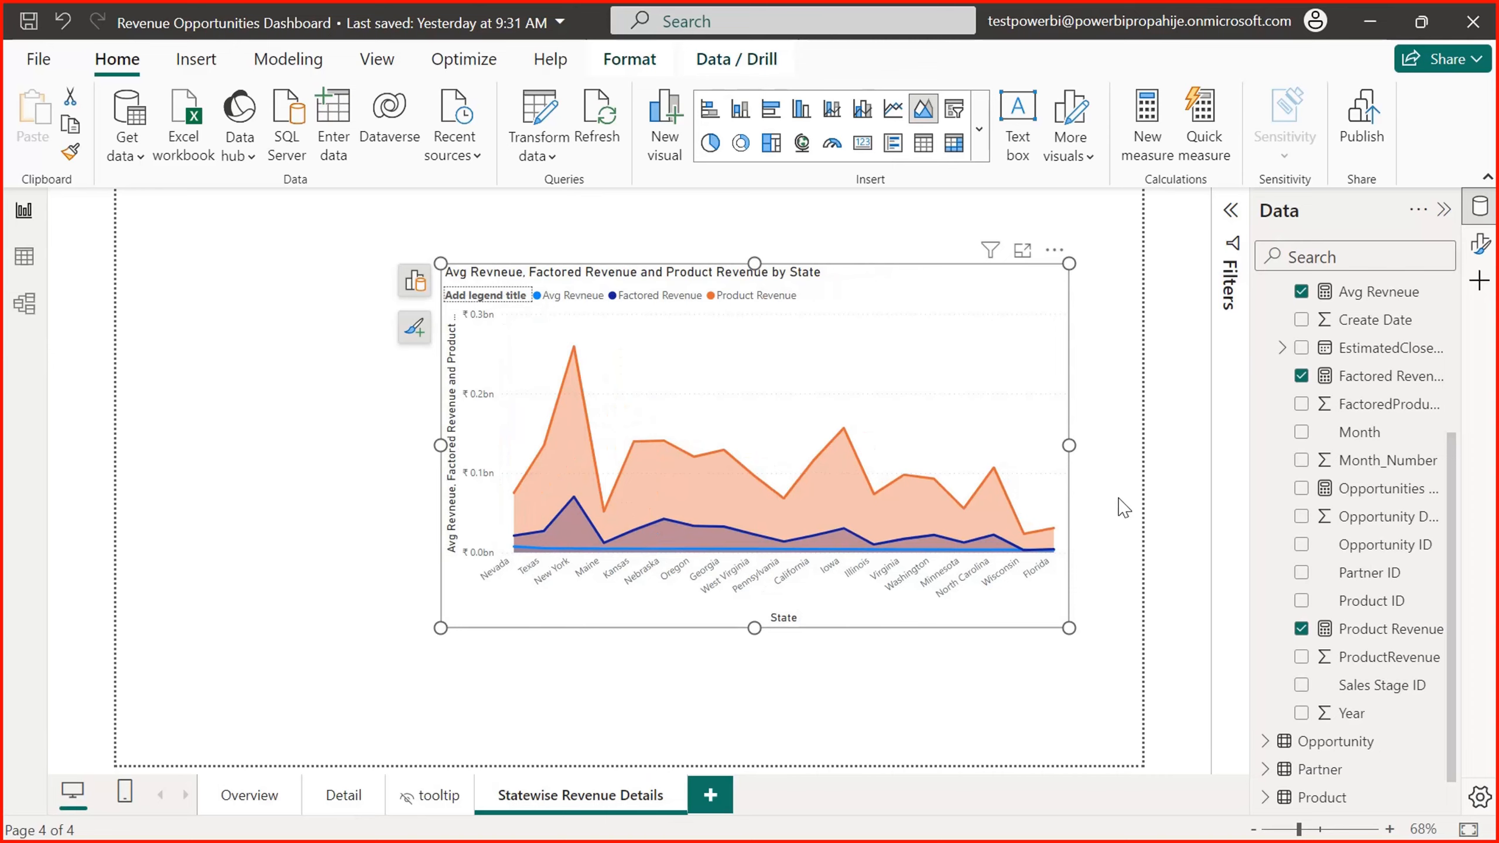
{"action": "left_click_drag", "start_coordinate": [1068, 445], "coordinate": [1120, 448]}
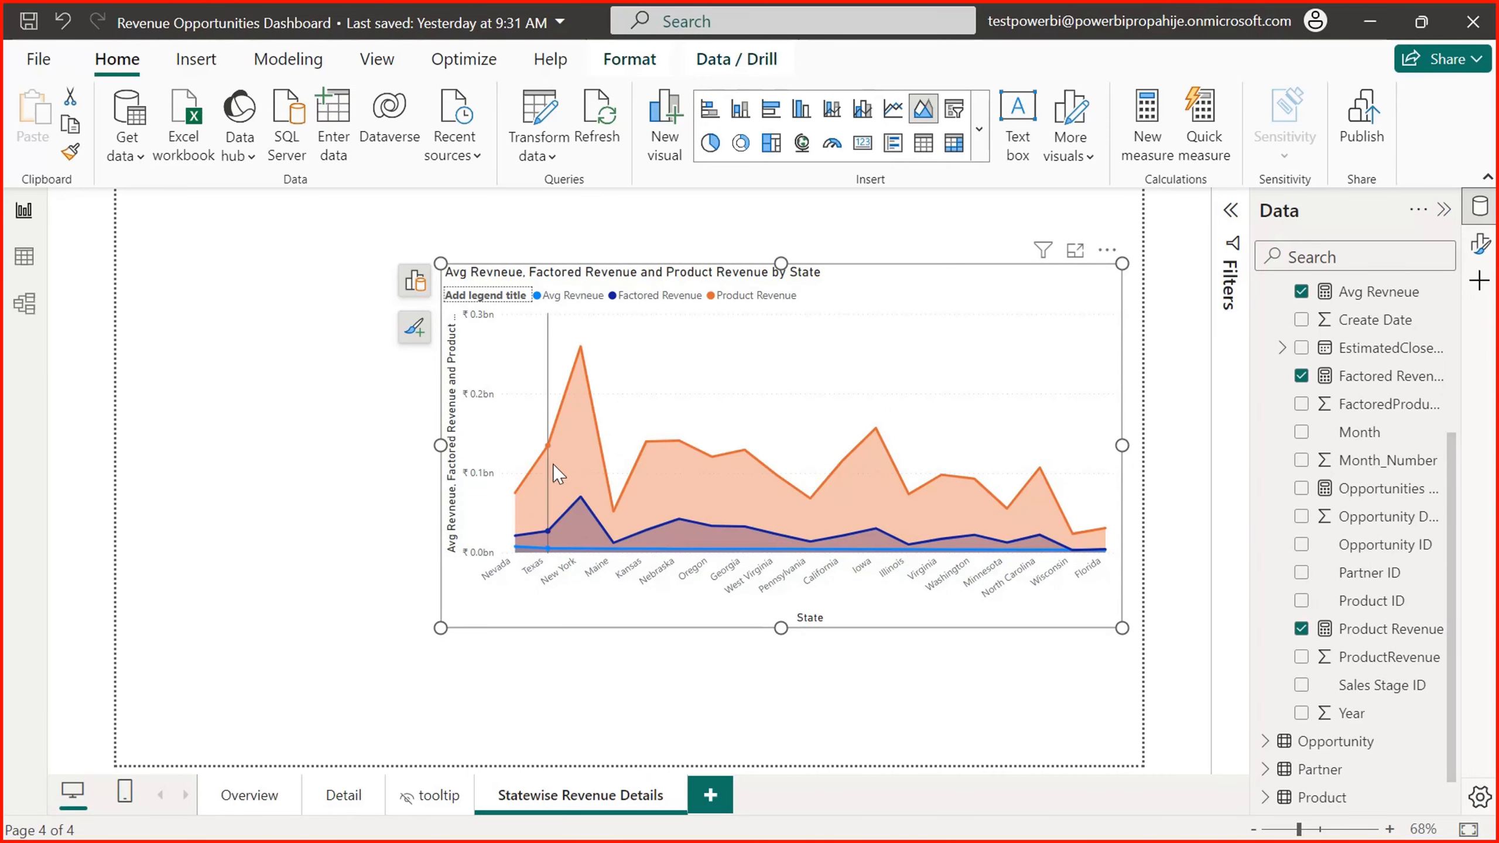
{"action": "mouse_move", "coordinate": [580, 455]}
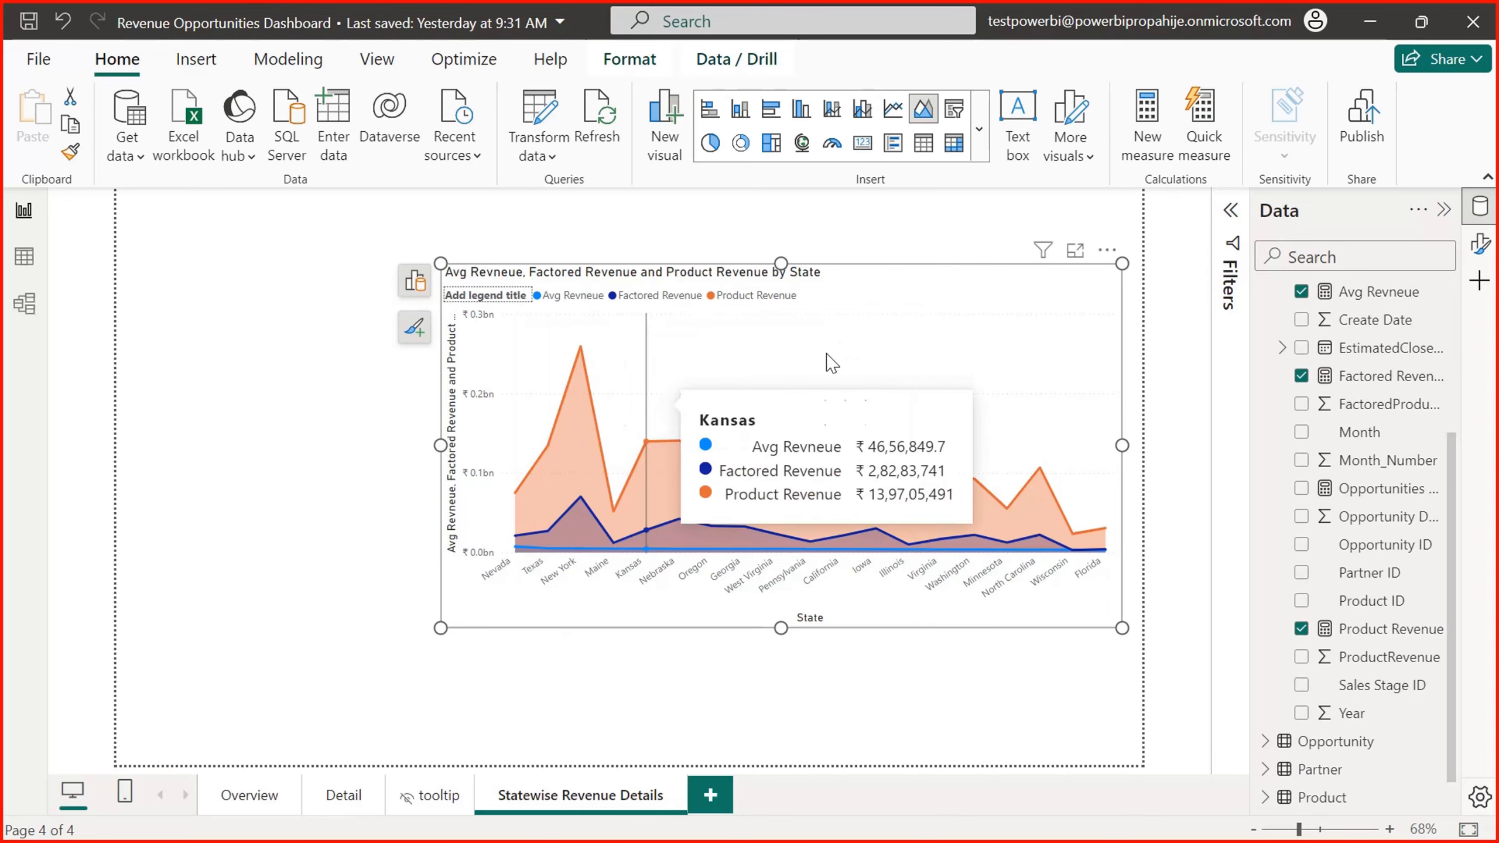
{"action": "left_click_drag", "start_coordinate": [970, 304], "coordinate": [992, 229]}
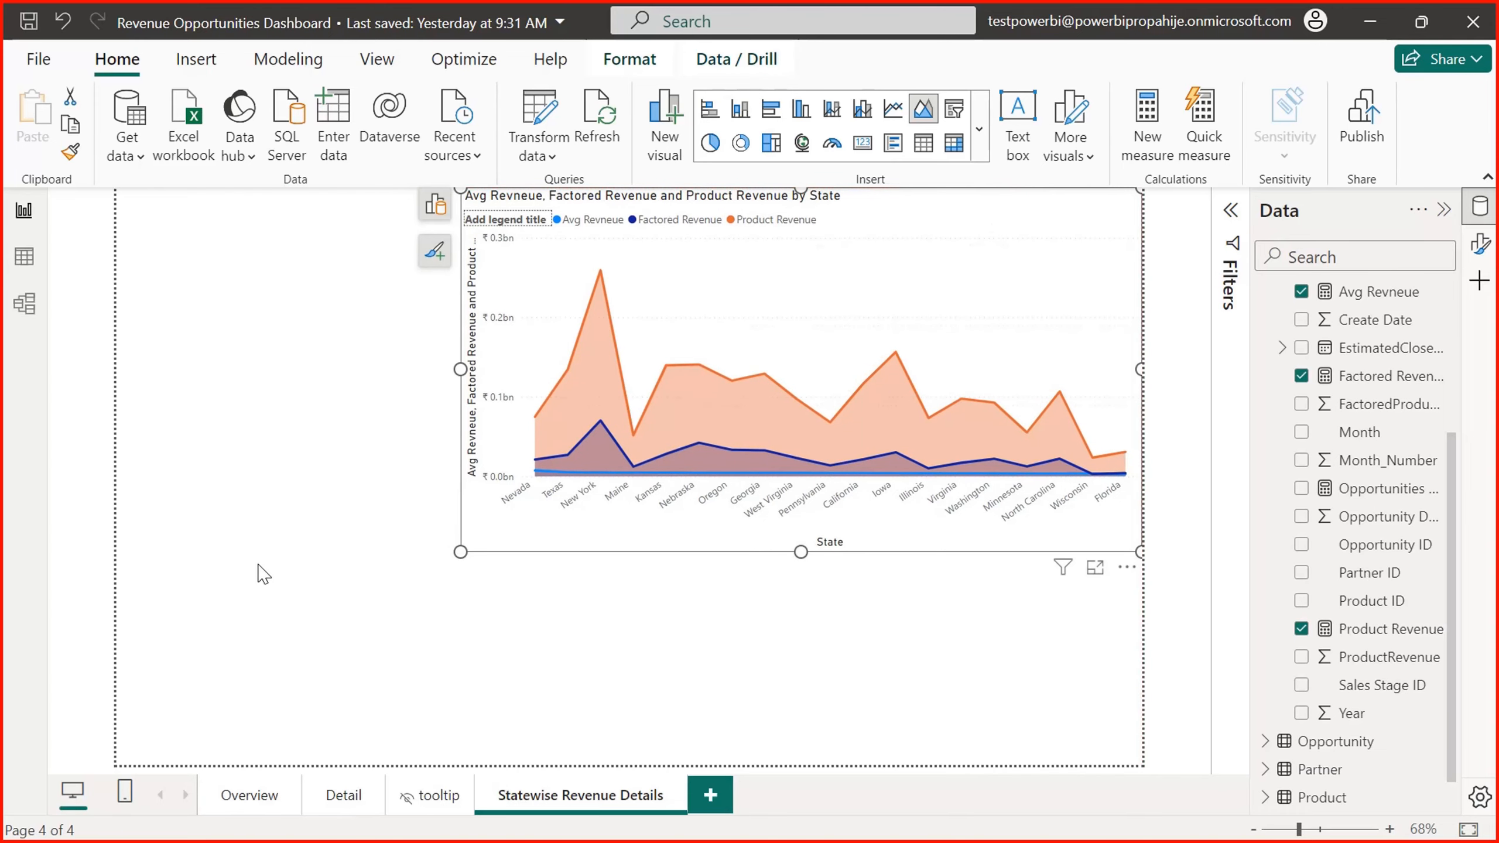
{"action": "left_click", "coordinate": [216, 573]}
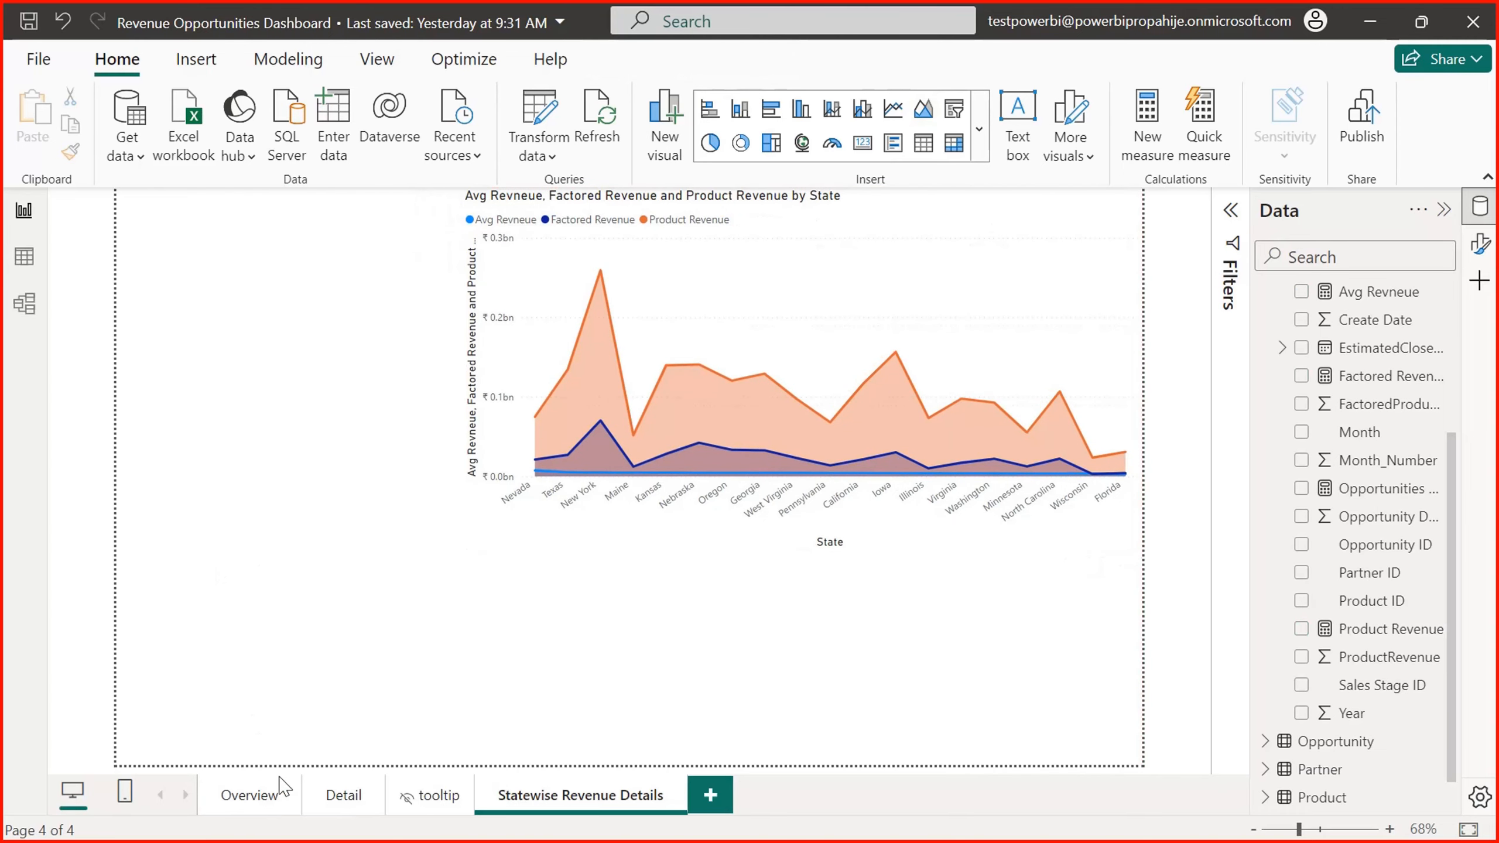
Step: On the Overview page, check the tooltip and available options of the East bar in the Revenue by Region & State chart
{"action": "left_click", "coordinate": [249, 795]}
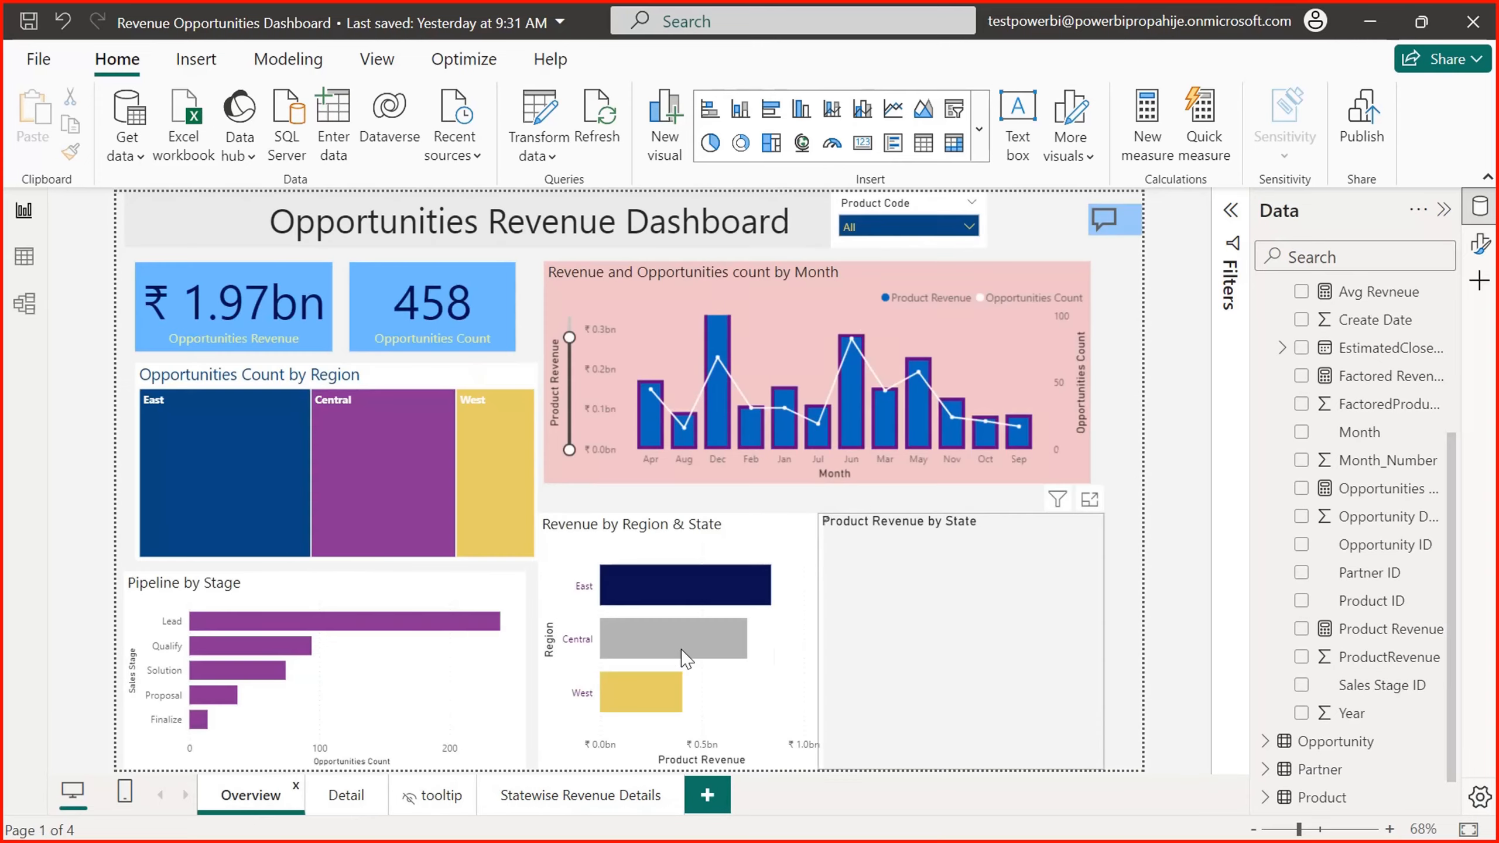
{"action": "mouse_move", "coordinate": [647, 606]}
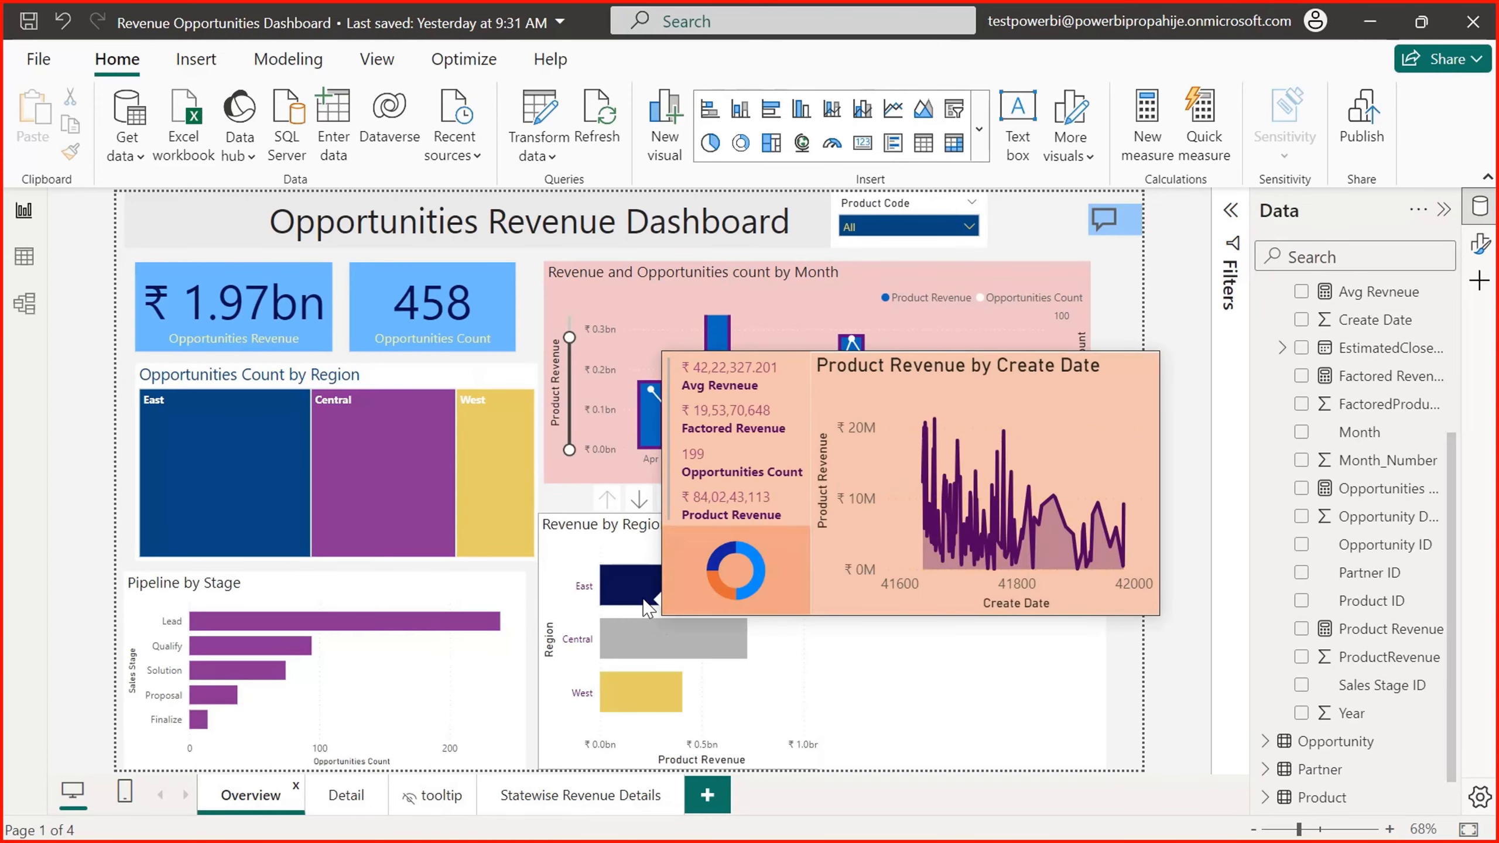
{"action": "right_click", "coordinate": [622, 579]}
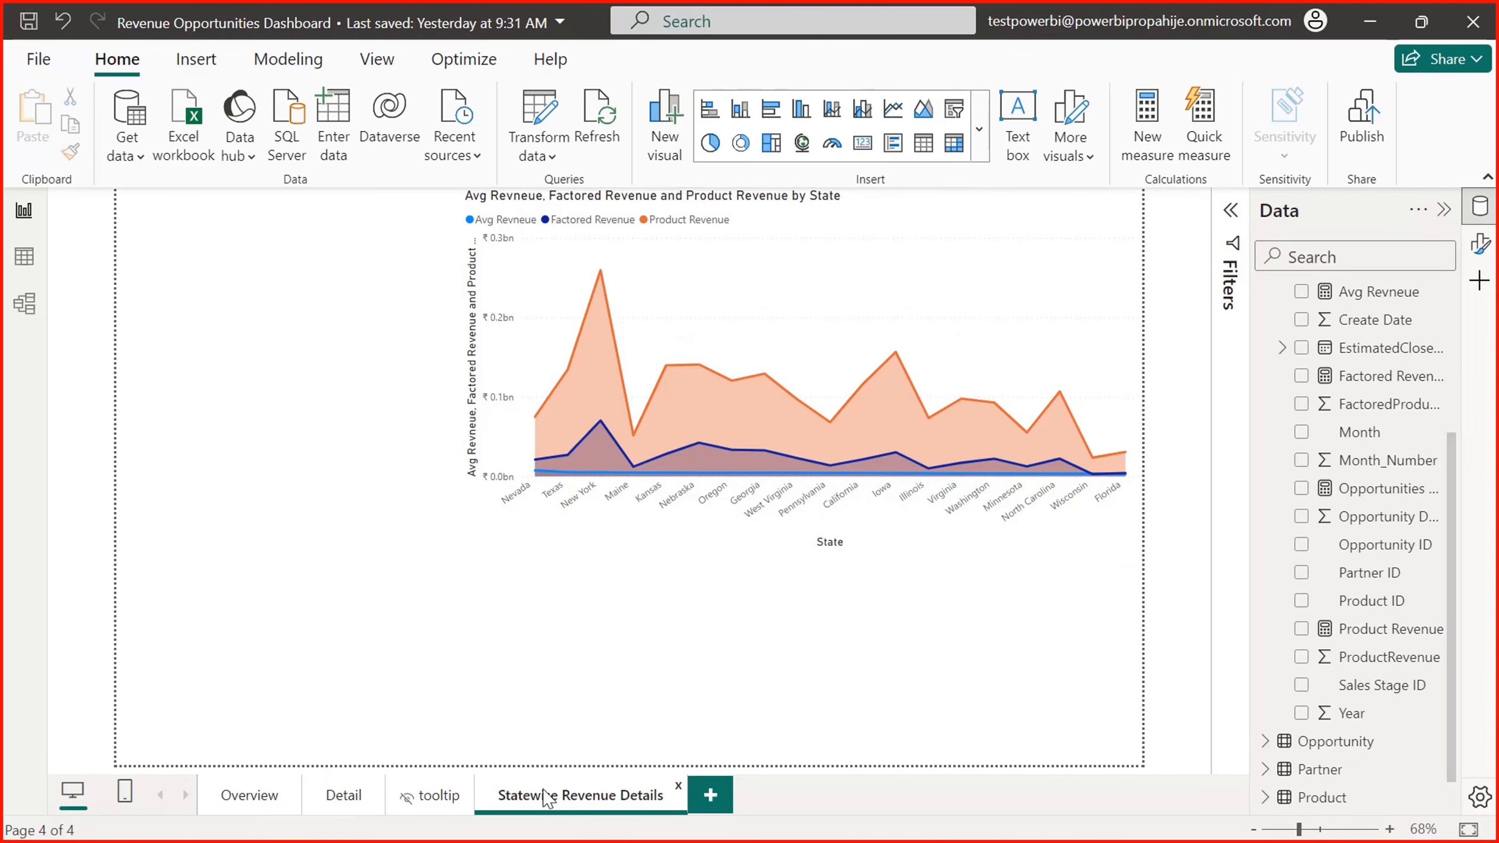
Step: Set the page type of the Statewise Revenue Details page to Drillthrough
{"action": "left_click", "coordinate": [1479, 242]}
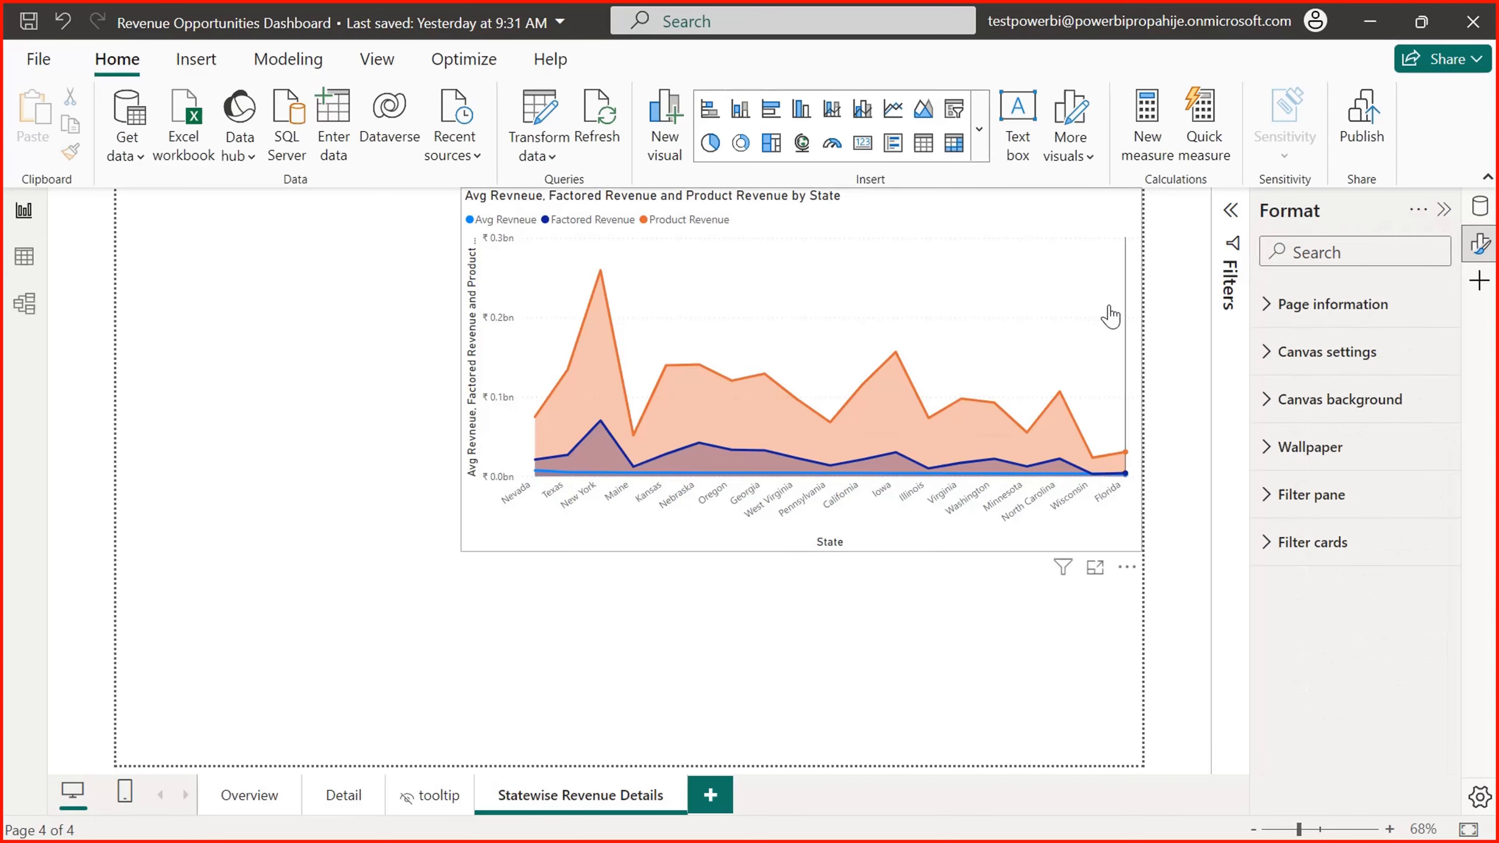
{"action": "left_click", "coordinate": [1265, 306]}
{"action": "left_click", "coordinate": [1428, 448]}
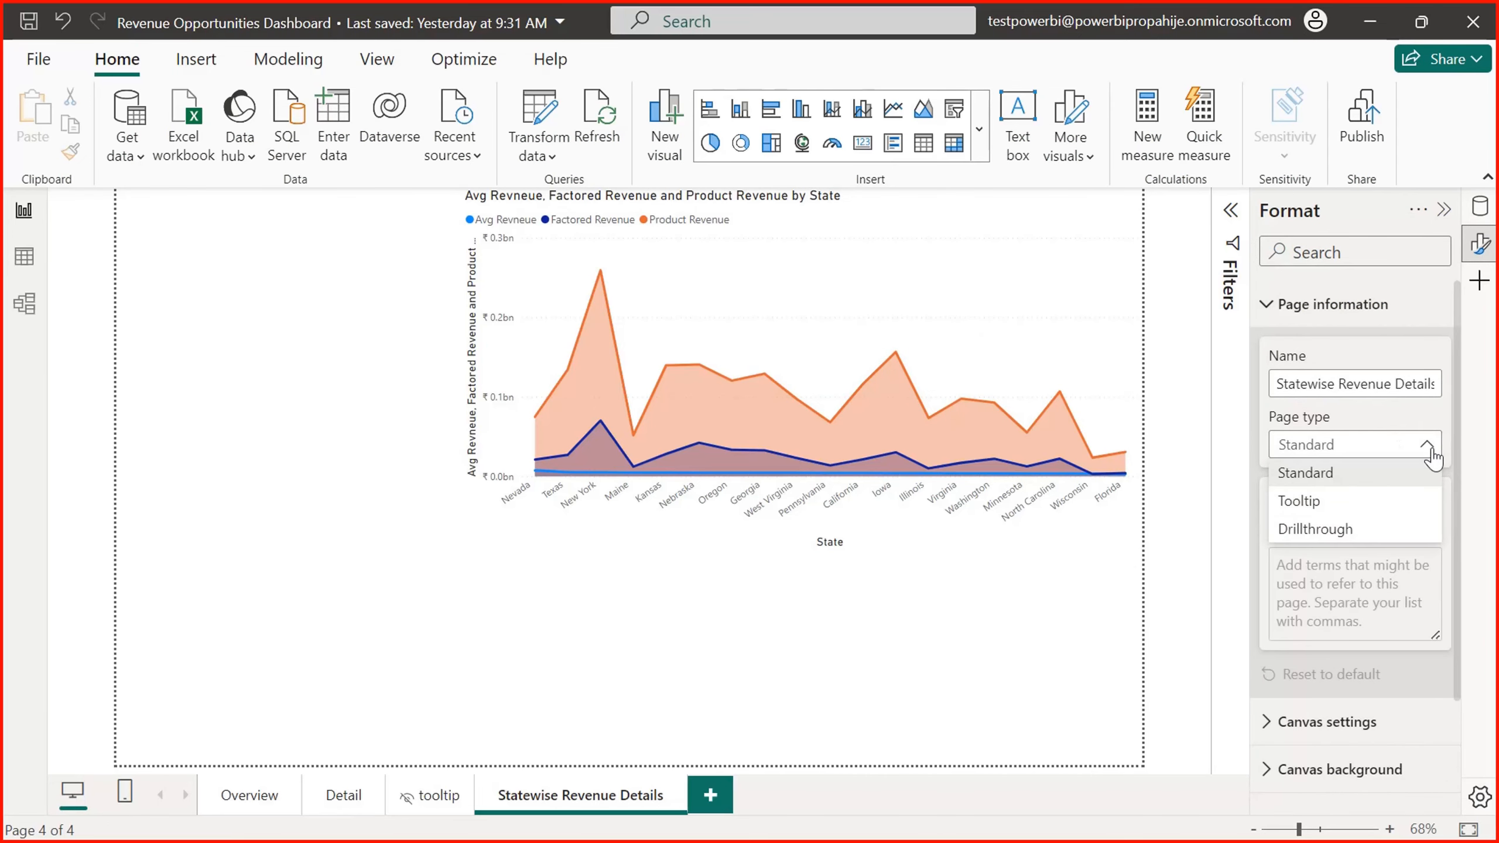
{"action": "left_click", "coordinate": [1323, 527]}
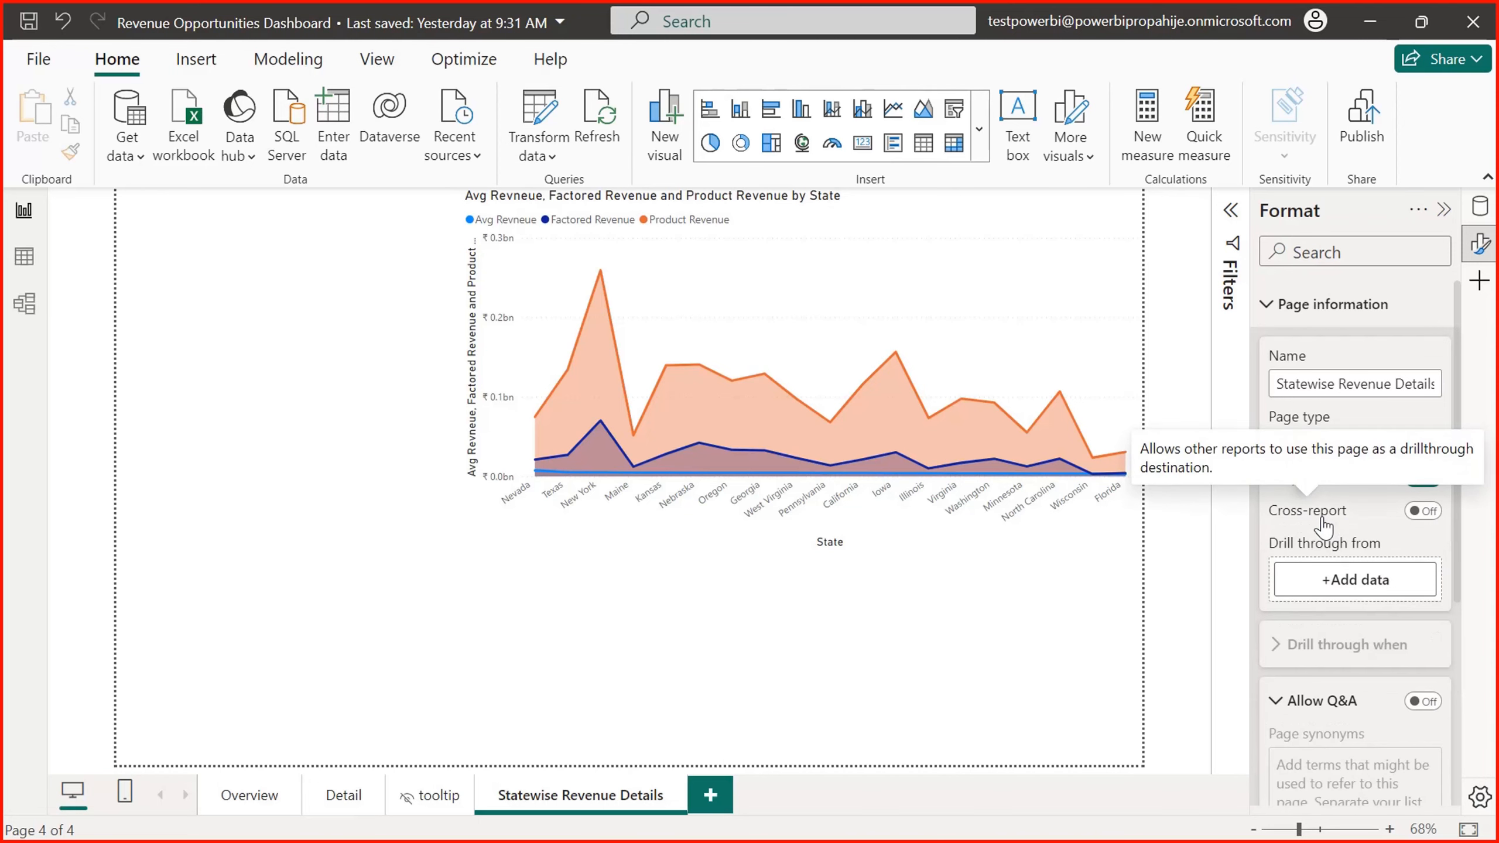
Step: Add the Account table's State and Region fields as the page's drill-through fields
{"action": "left_click", "coordinate": [1348, 582]}
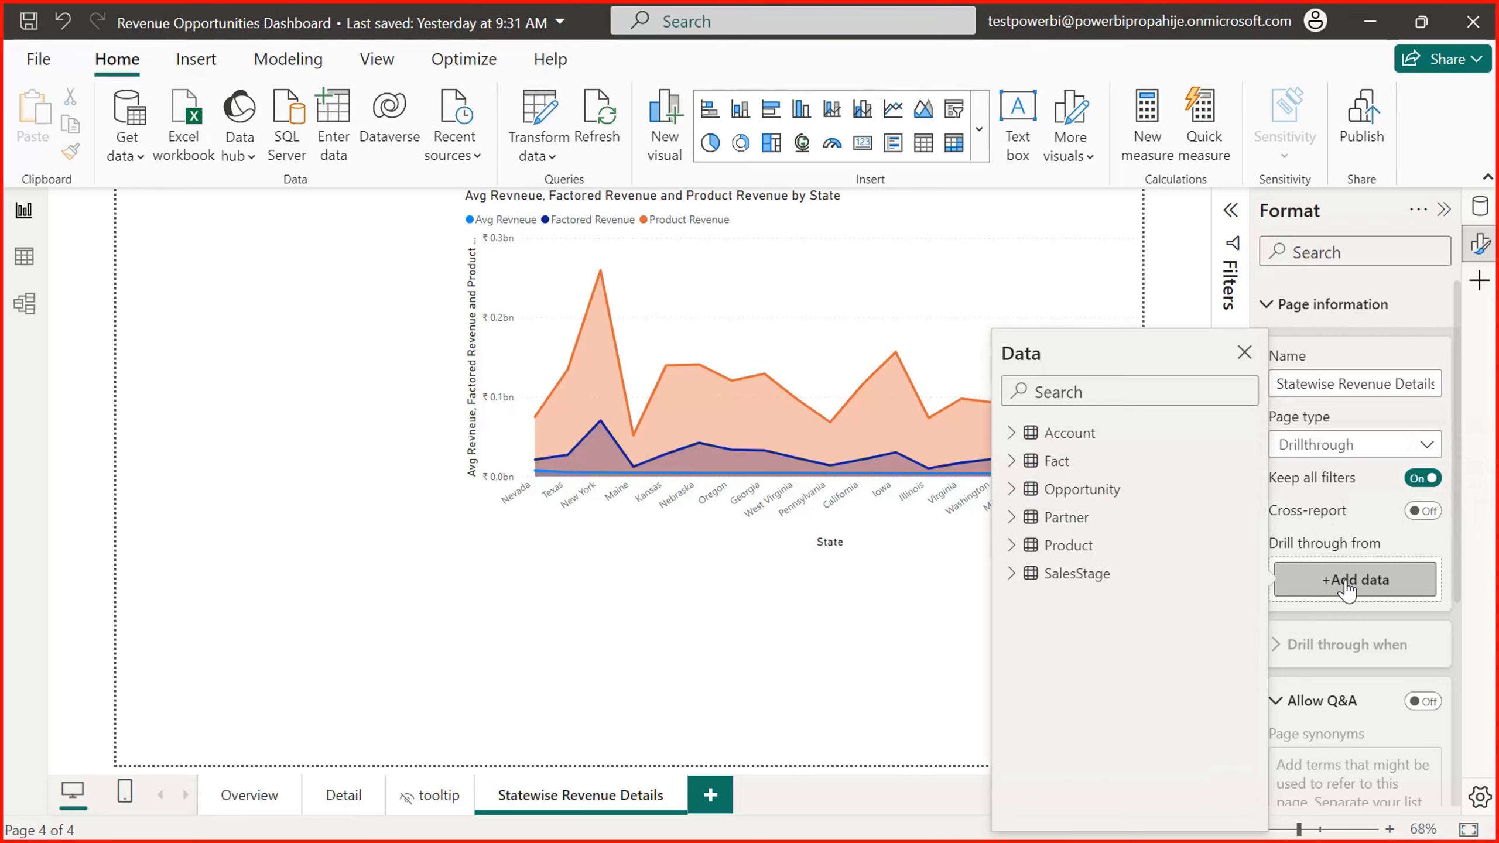
{"action": "left_click", "coordinate": [1011, 434]}
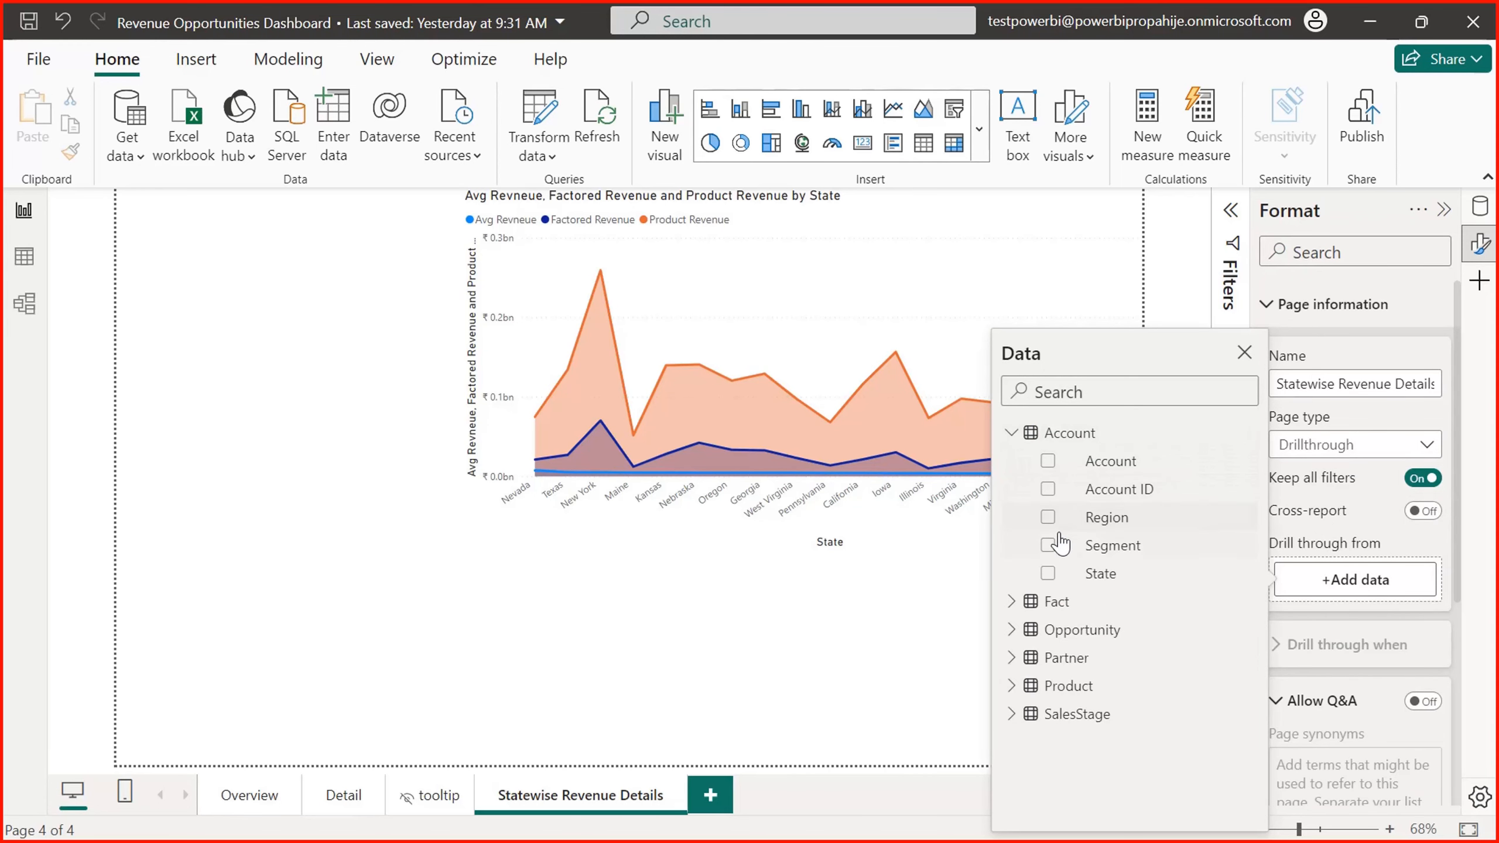
{"action": "left_click", "coordinate": [1049, 574]}
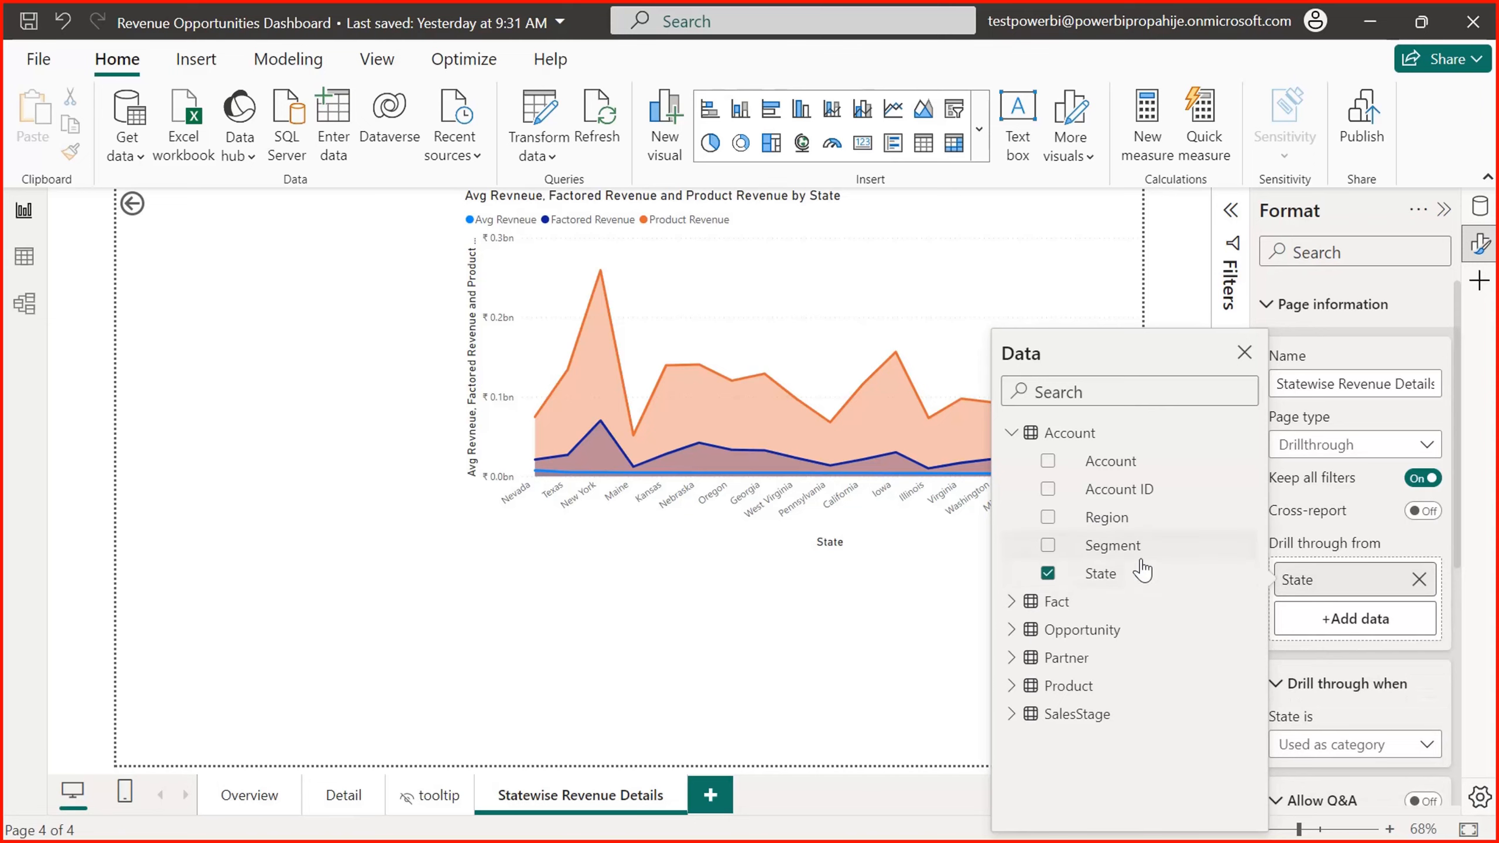
{"action": "left_click", "coordinate": [1048, 517]}
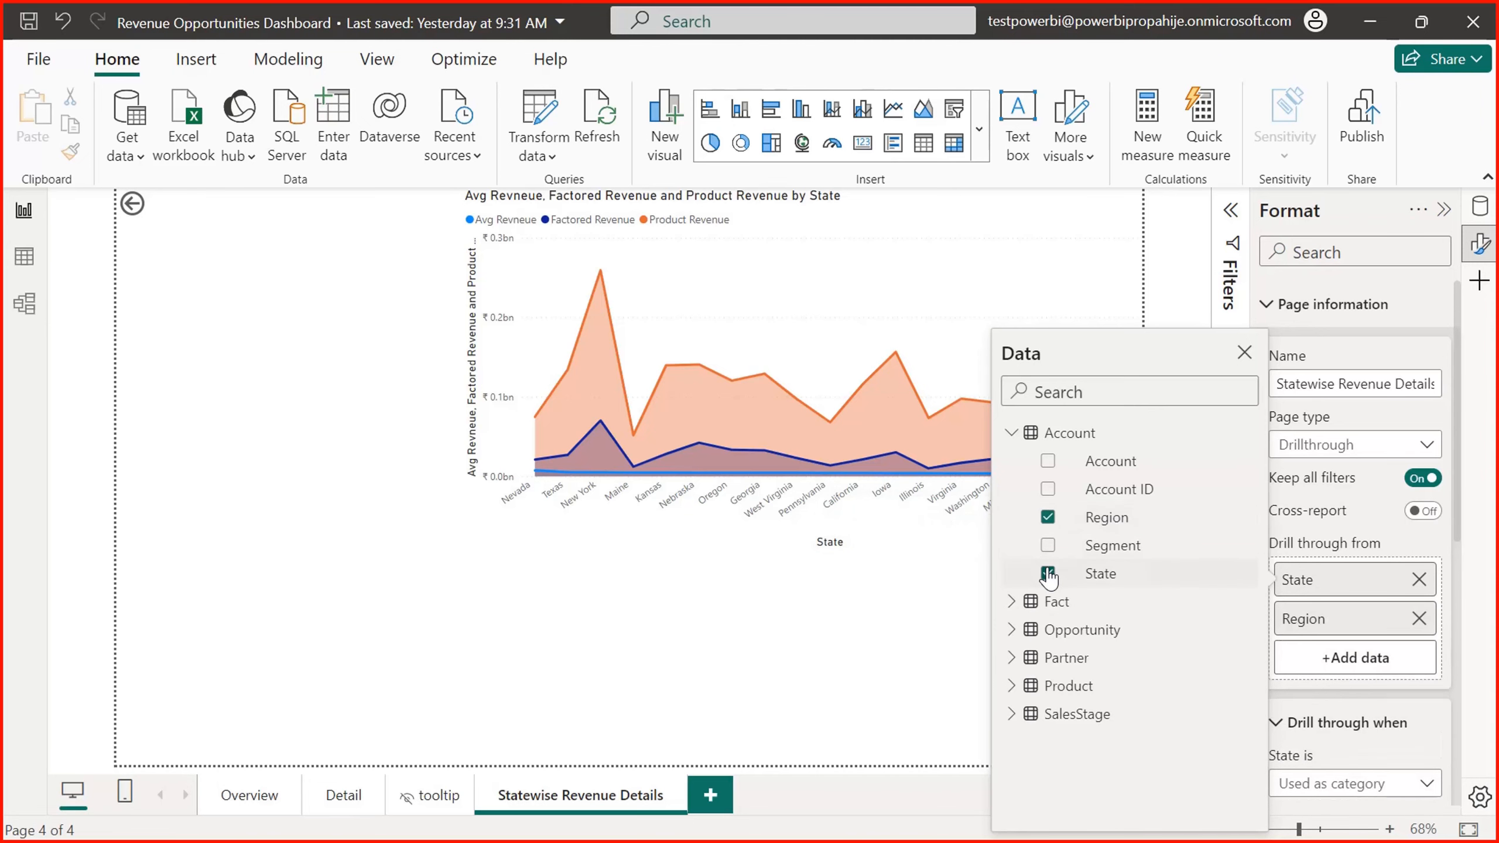
{"action": "left_click", "coordinate": [1387, 630]}
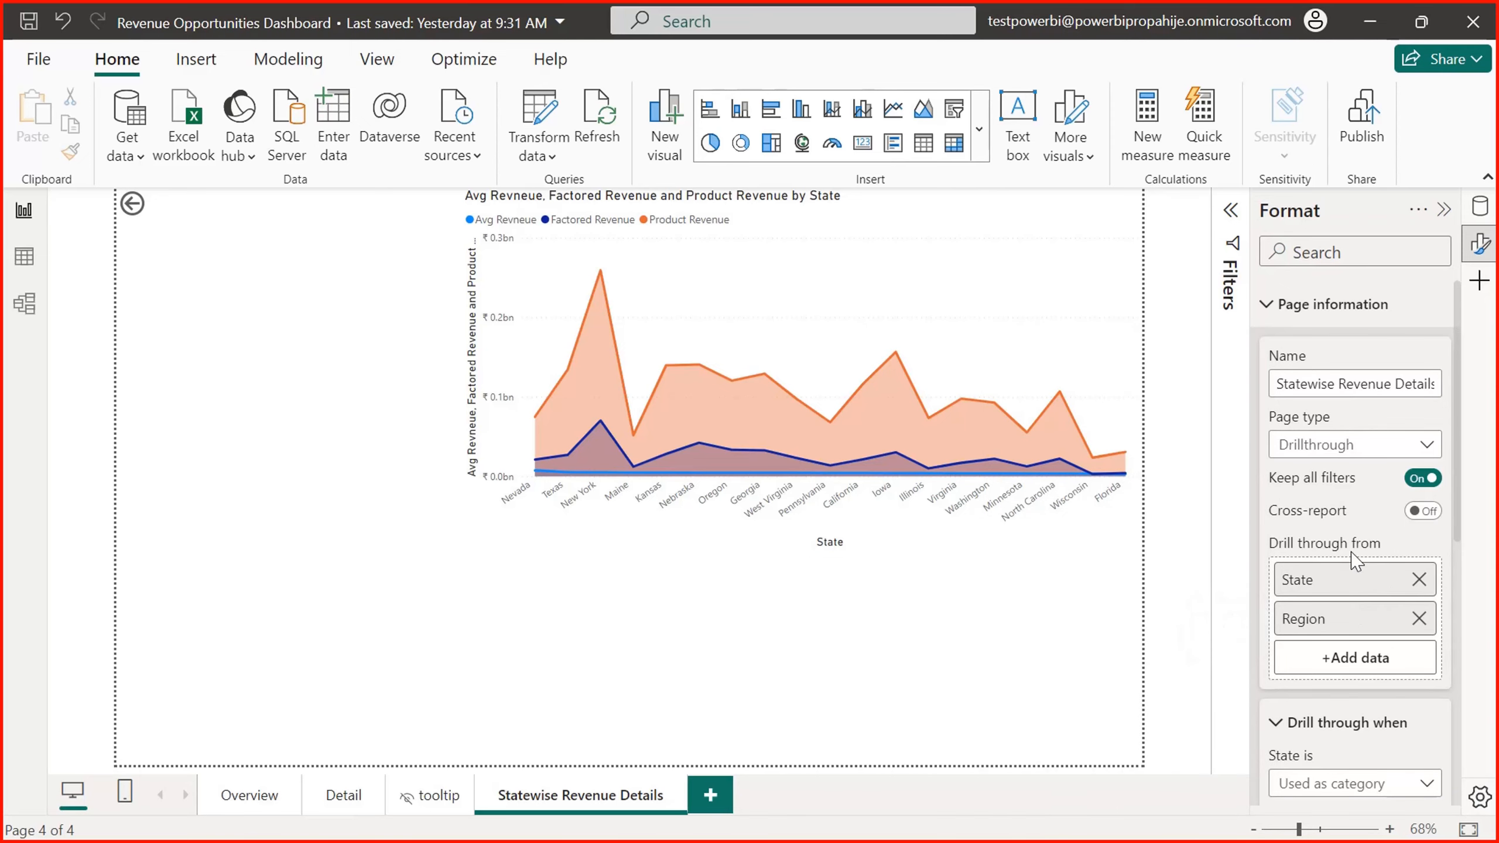
Step: Remove State from the drill-through fields and add it again from the Account table so it follows Region
{"action": "left_click", "coordinate": [1419, 579]}
{"action": "left_click", "coordinate": [1355, 627]}
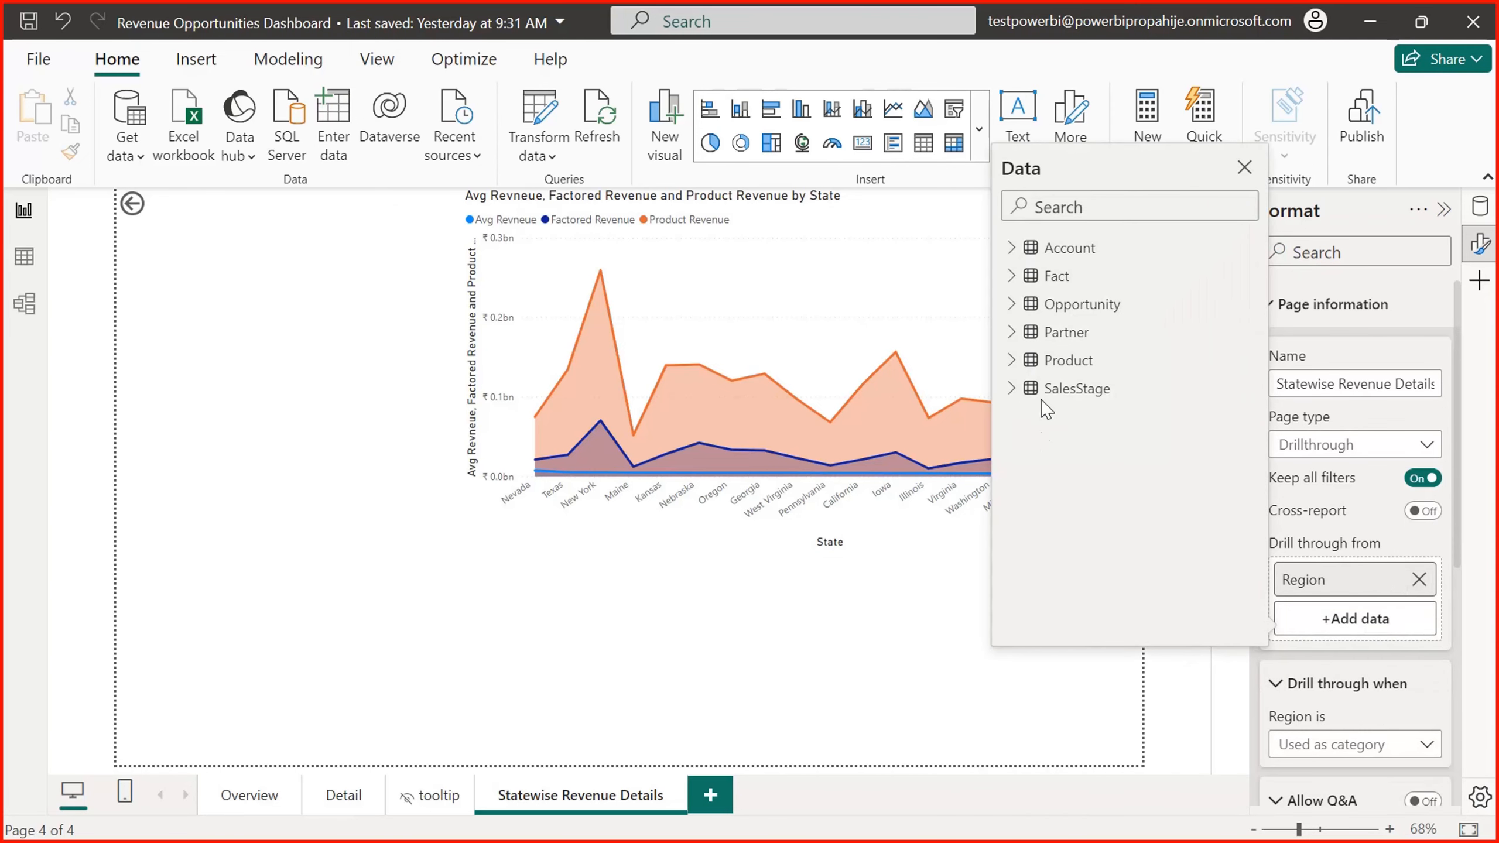
{"action": "left_click", "coordinate": [1011, 248]}
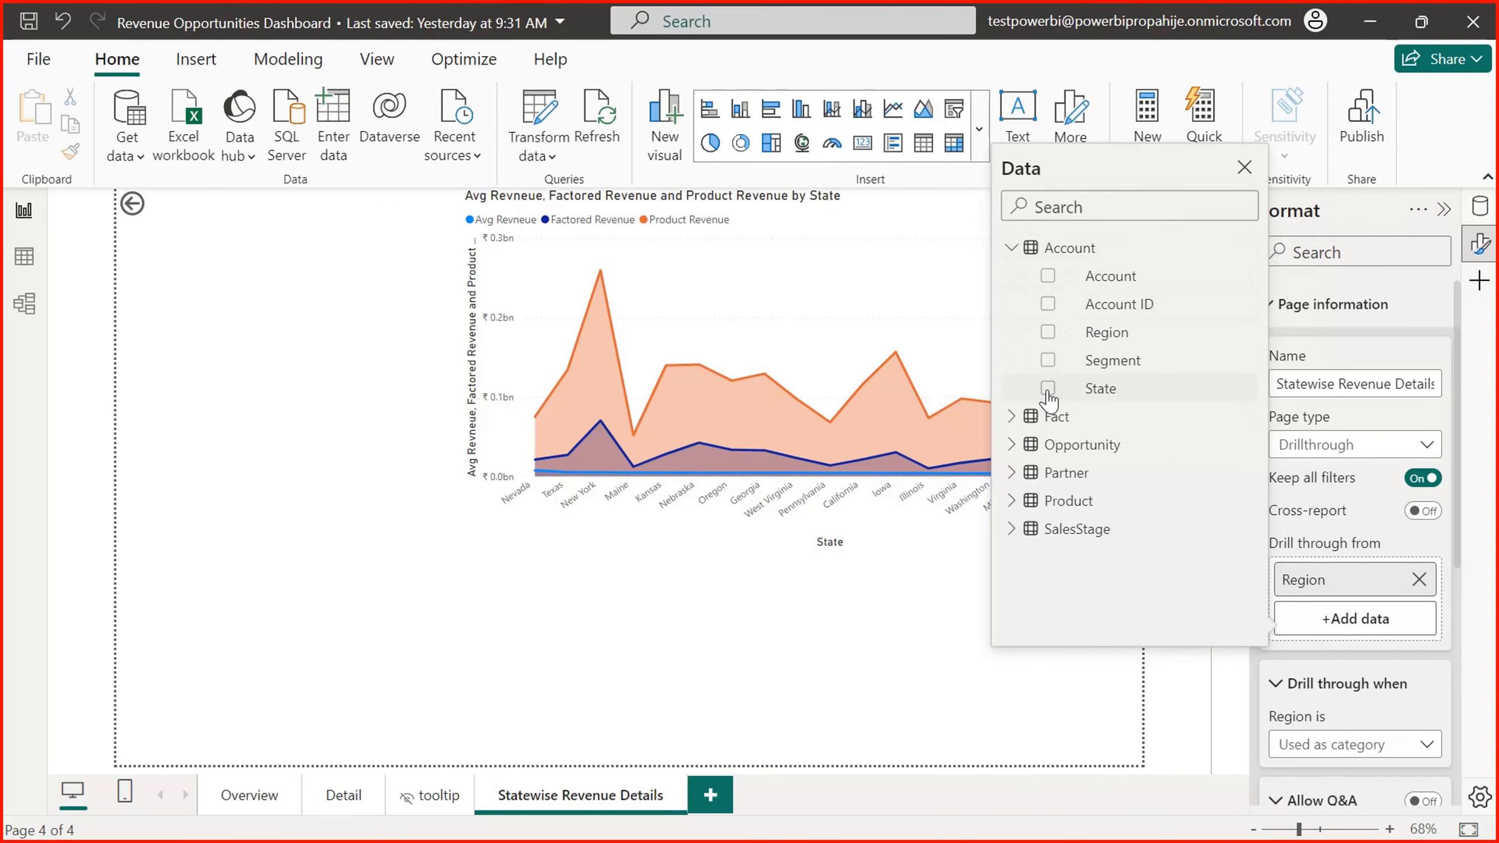
{"action": "left_click", "coordinate": [1047, 388]}
{"action": "left_click", "coordinate": [882, 602]}
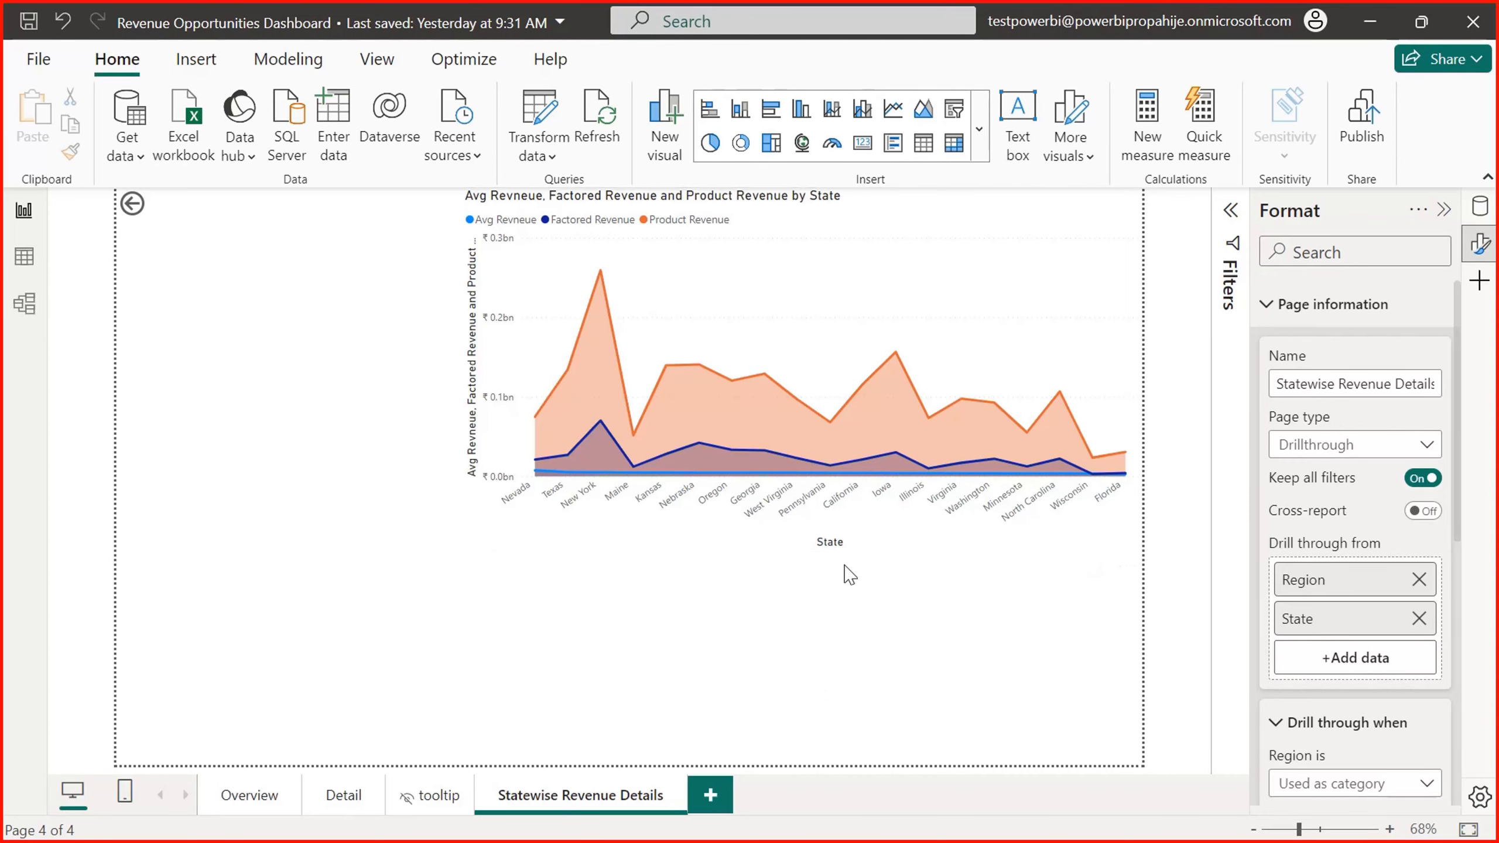
Step: On the Overview page, compare the drill-through availability of the East bar in Revenue by Region & State with the Lead bar in Pipeline by Stage
{"action": "mouse_move", "coordinate": [706, 434]}
{"action": "left_click", "coordinate": [249, 795]}
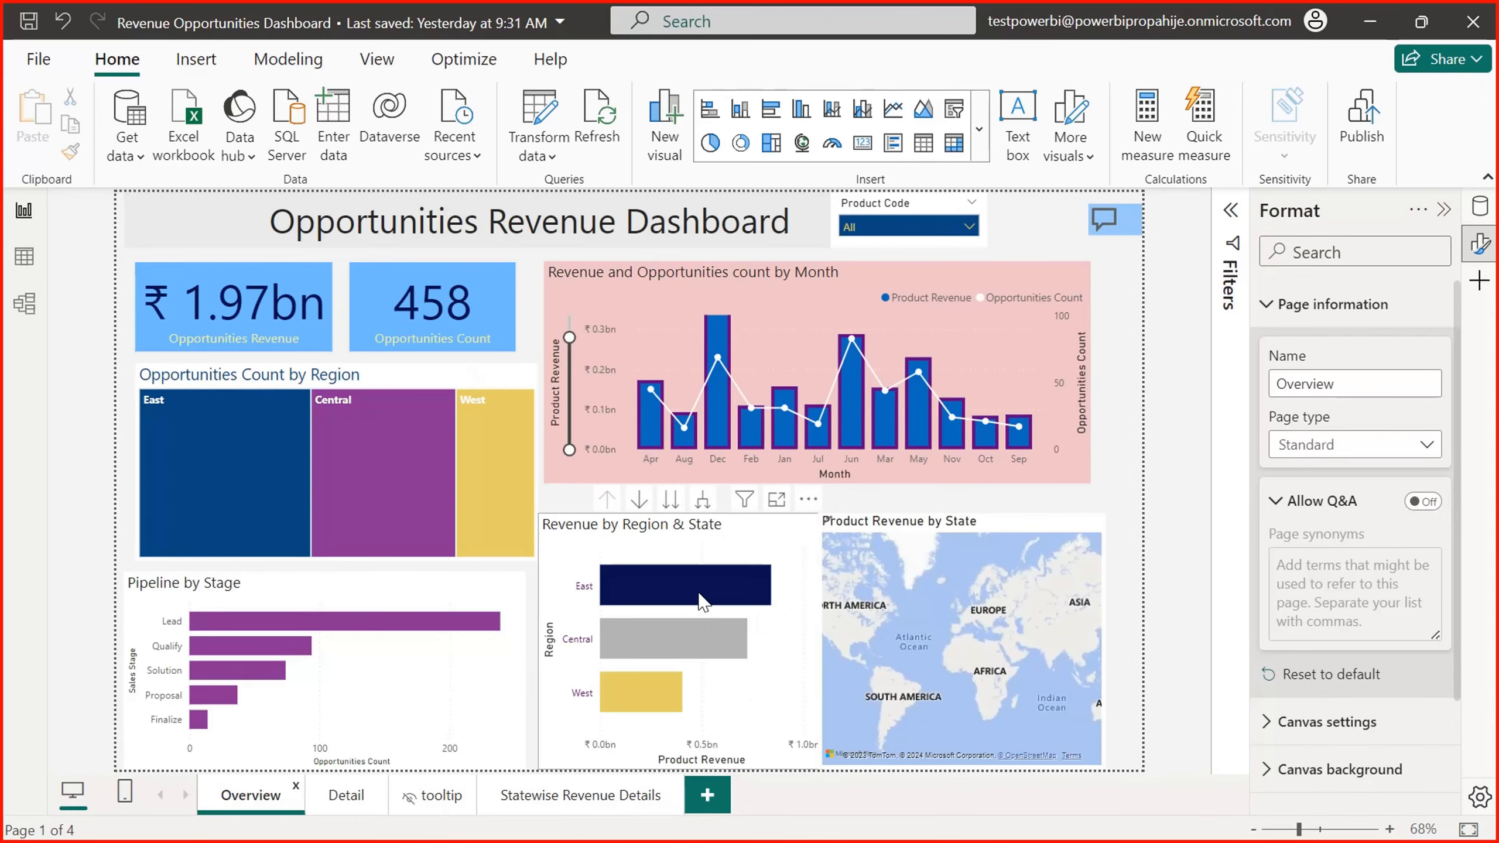
{"action": "mouse_move", "coordinate": [702, 600]}
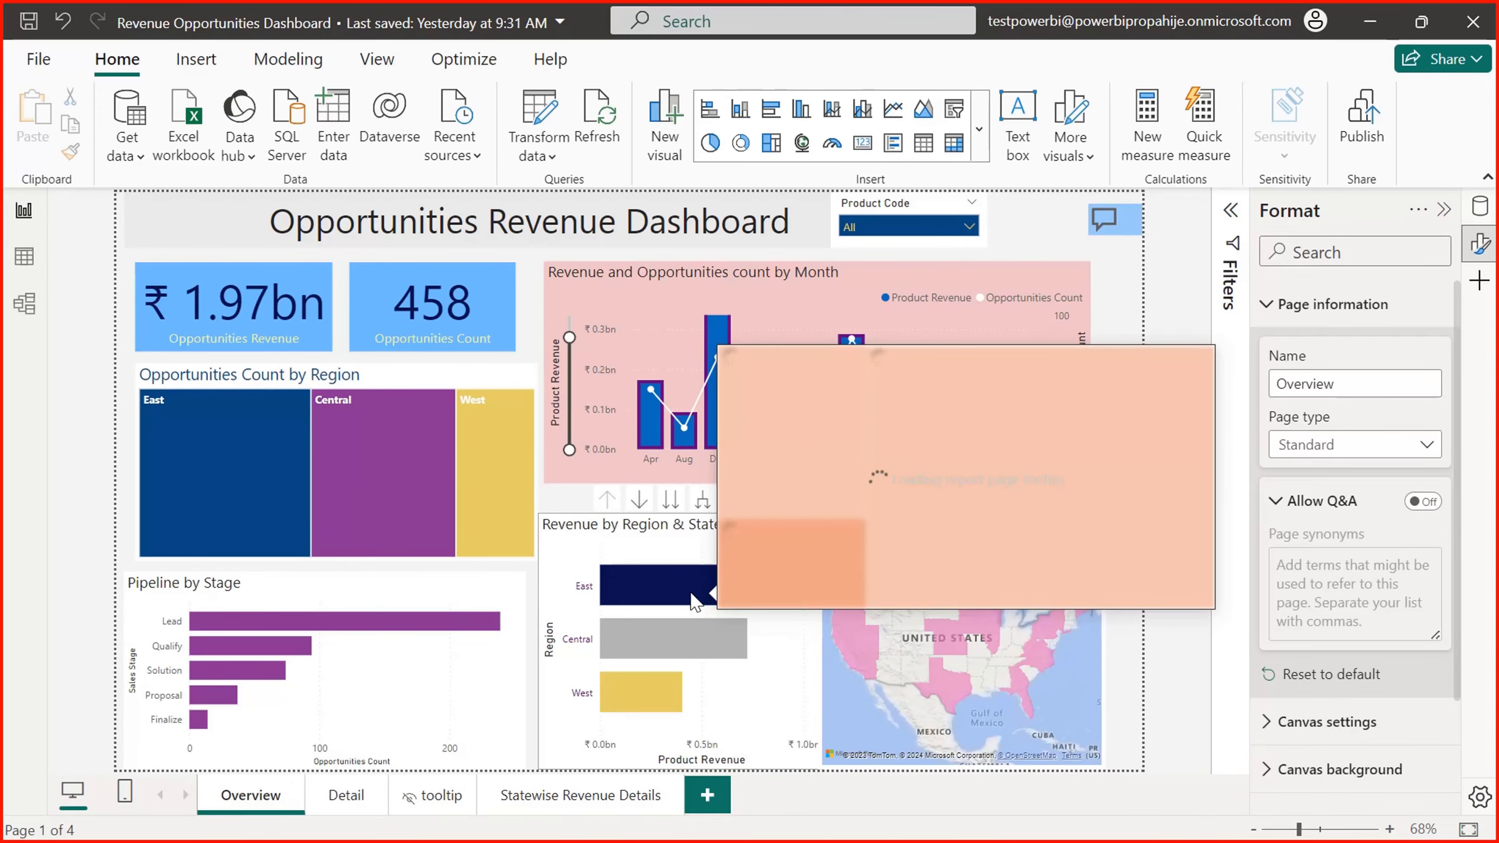
{"action": "right_click", "coordinate": [672, 590]}
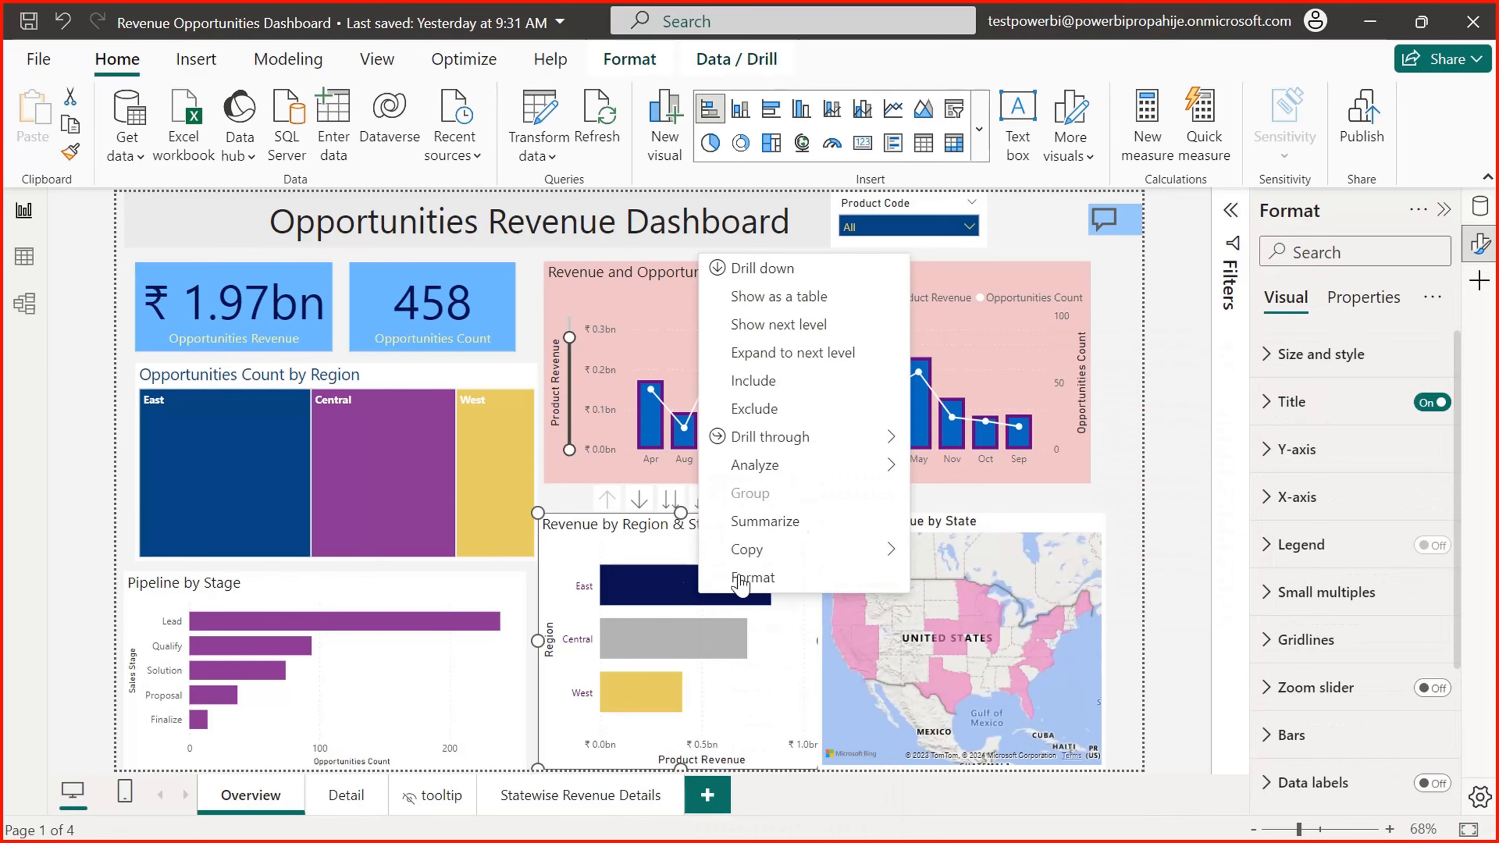
{"action": "mouse_move", "coordinate": [820, 438]}
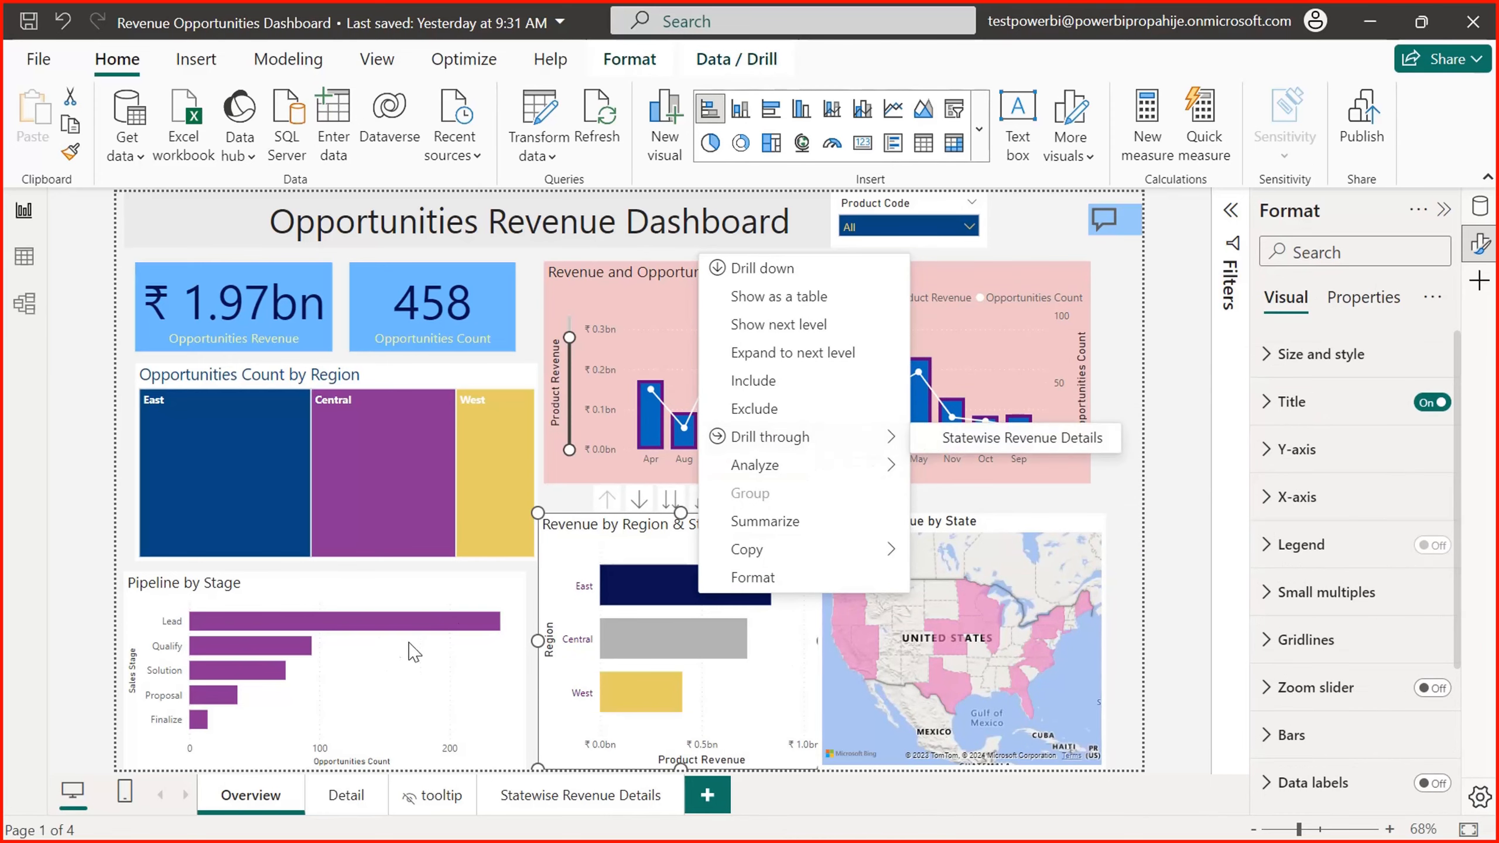
{"action": "left_click", "coordinate": [452, 671]}
{"action": "right_click", "coordinate": [426, 627]}
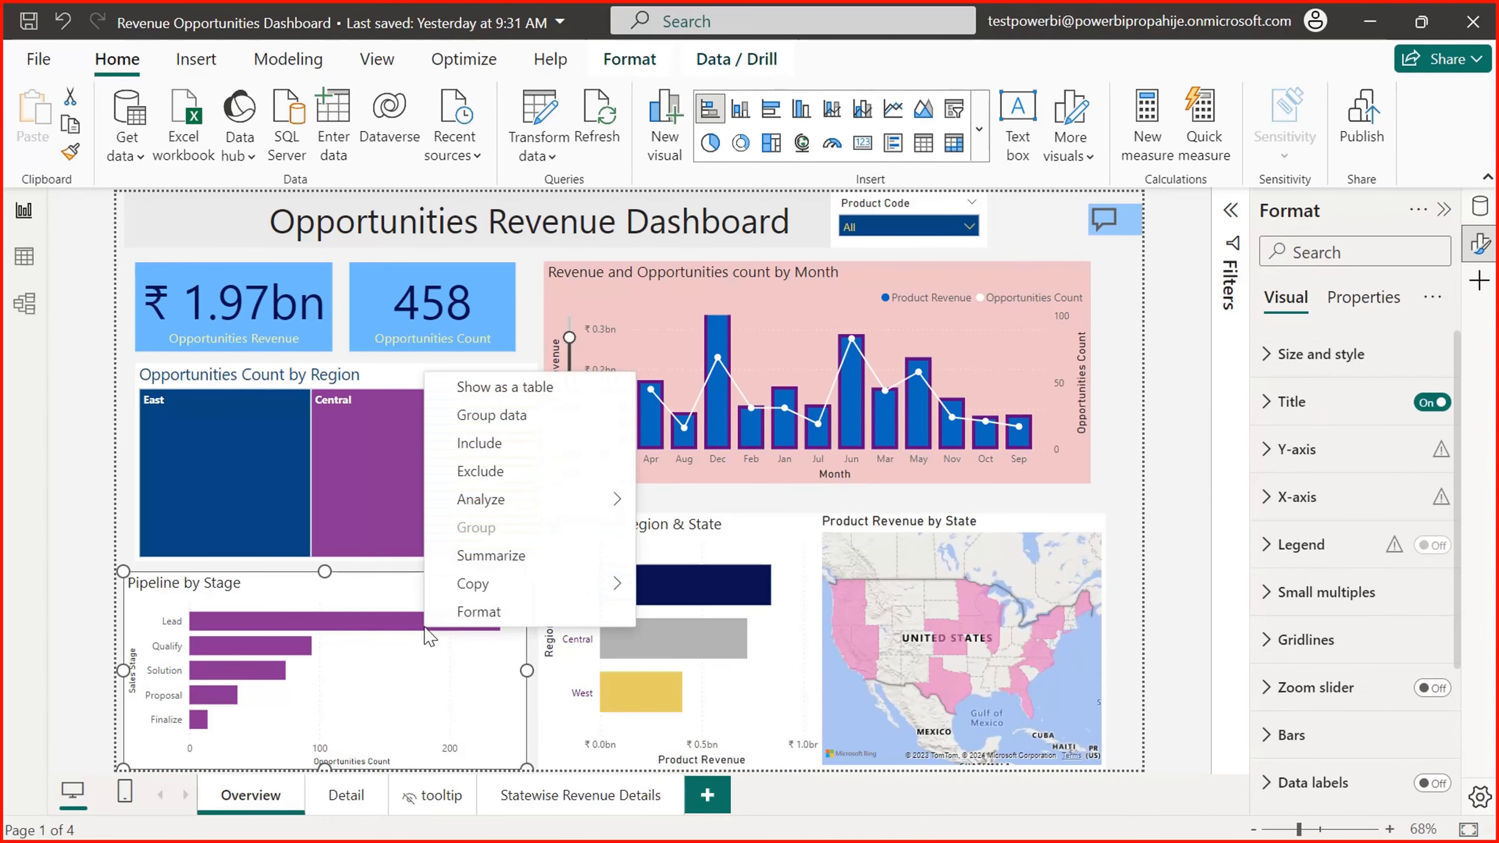
{"action": "right_click", "coordinate": [371, 627]}
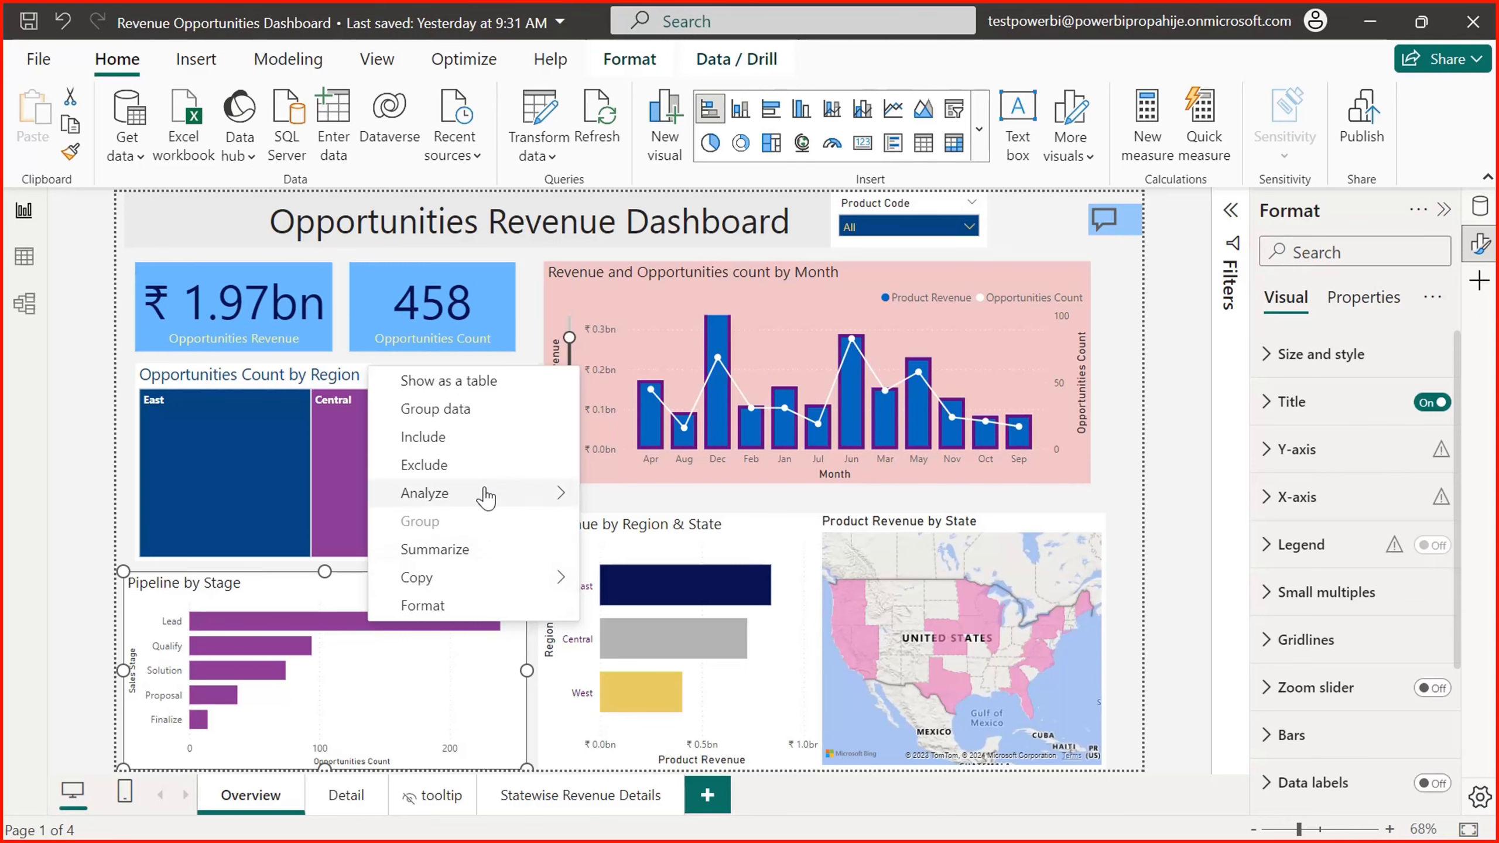
Step: Drill through from the East bar in Revenue by Region & State to Statewise Revenue Details and examine the filtered area chart
{"action": "right_click", "coordinate": [716, 592]}
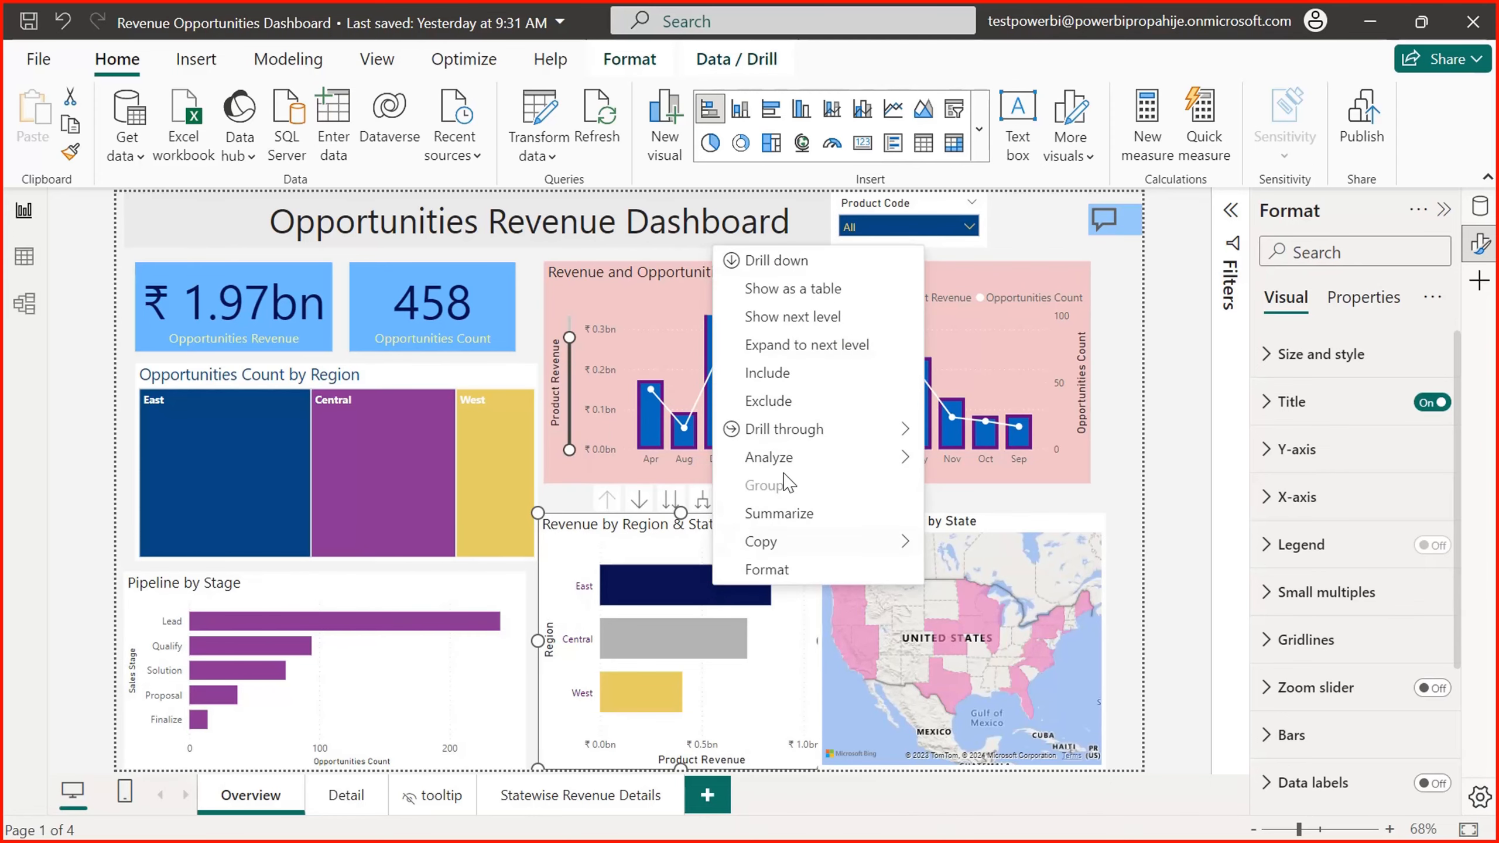
{"action": "mouse_move", "coordinate": [856, 440]}
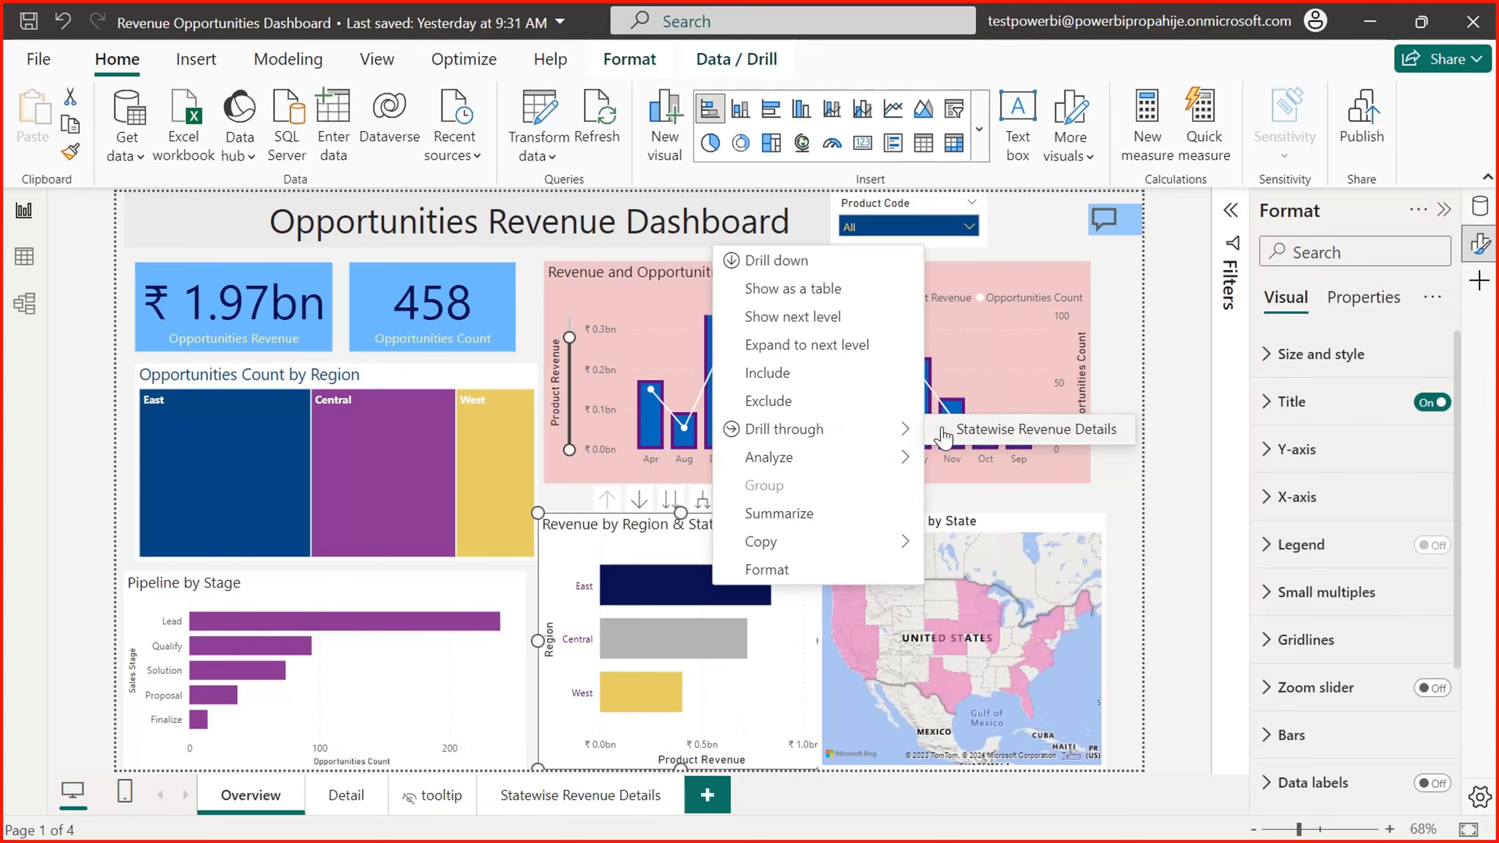
{"action": "left_click", "coordinate": [990, 438]}
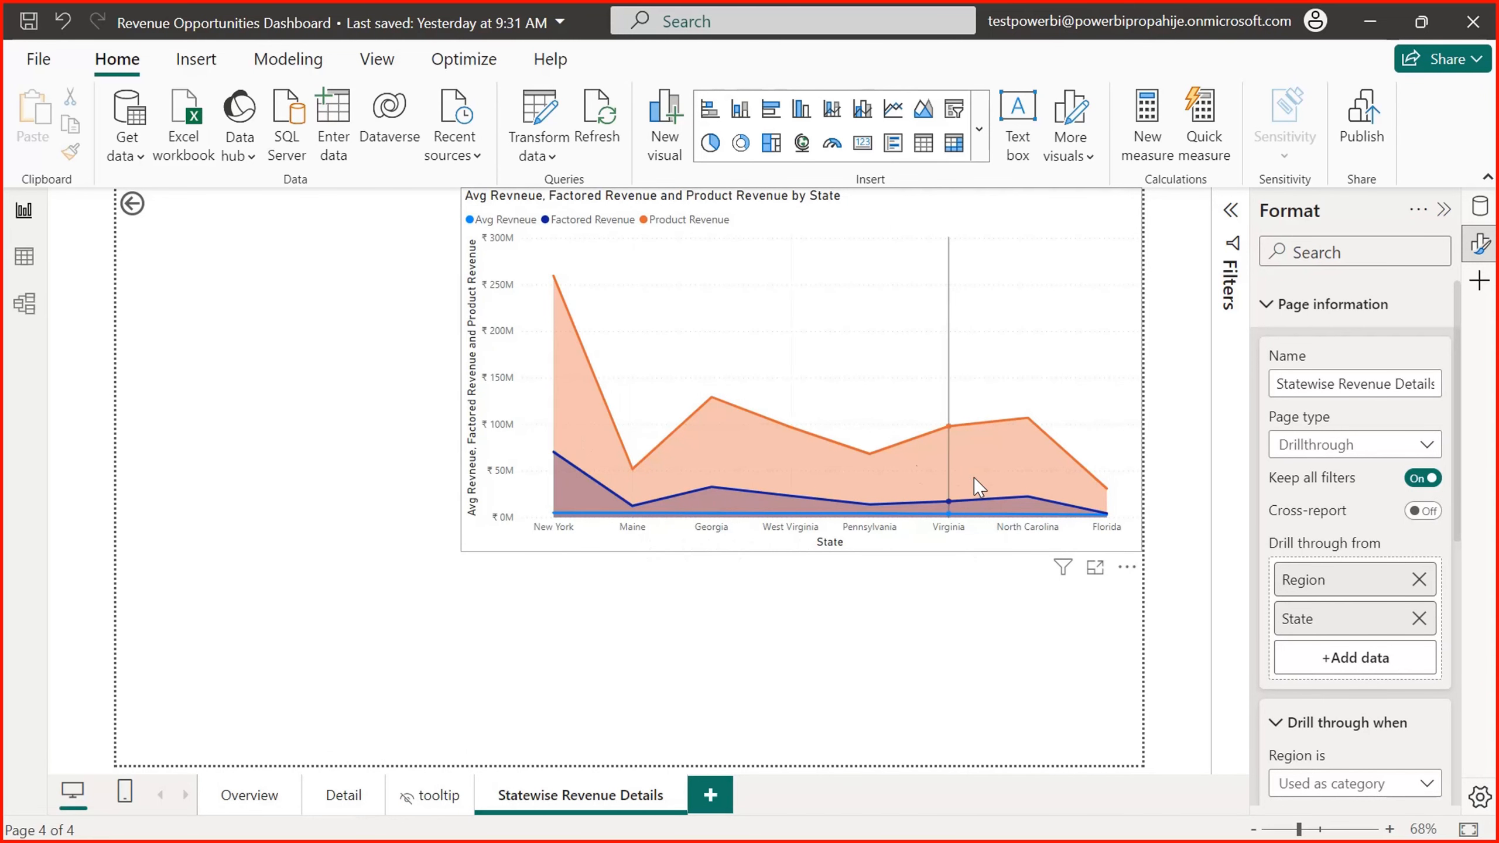
{"action": "mouse_move", "coordinate": [715, 465]}
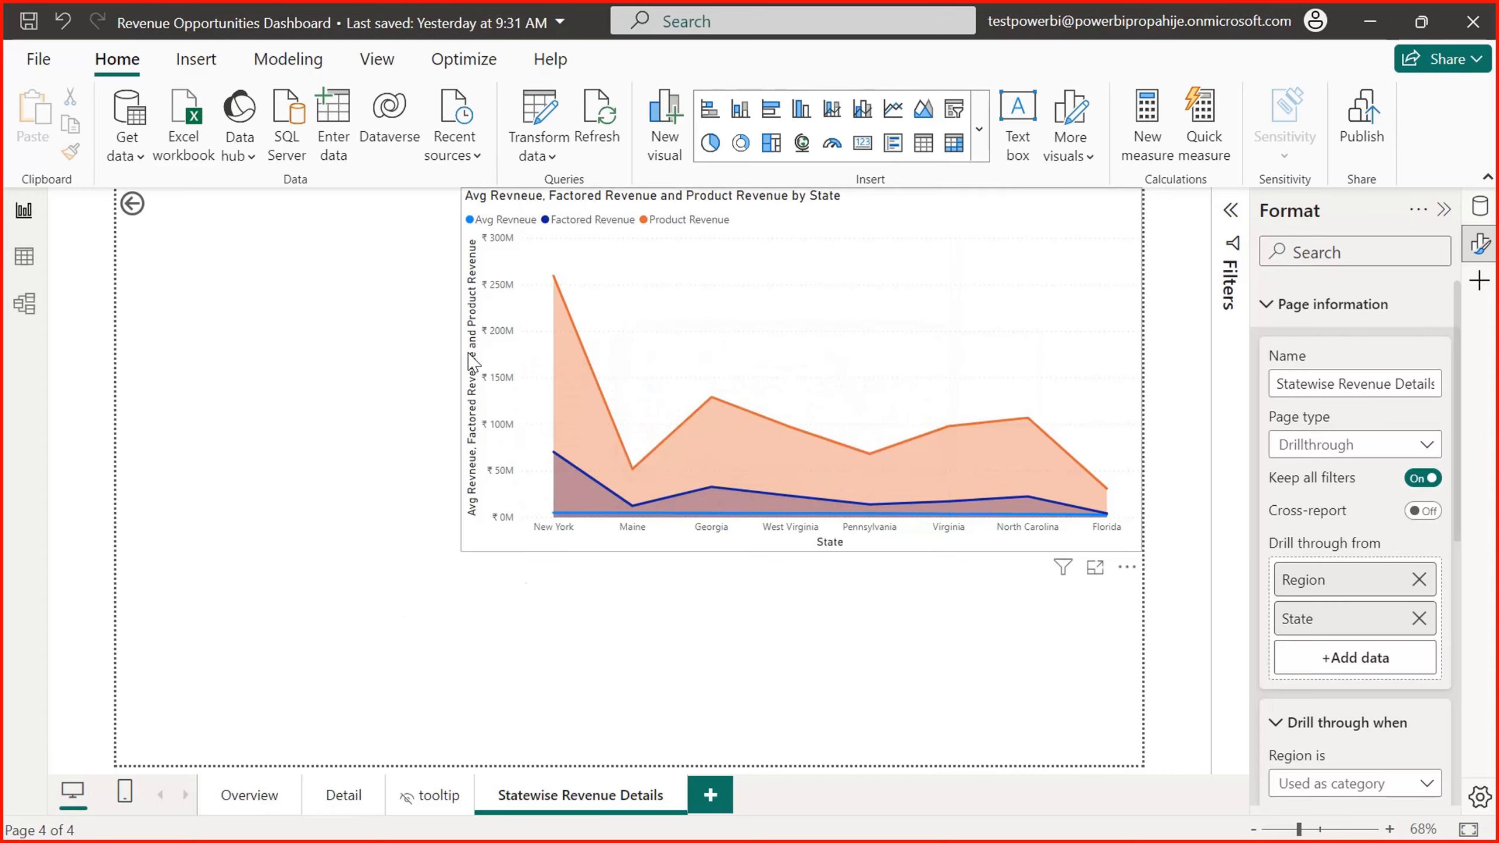
Step: Go back to the Overview page, drill through from the West bar to Statewise Revenue Details and examine the area chart
{"action": "left_click", "coordinate": [257, 802]}
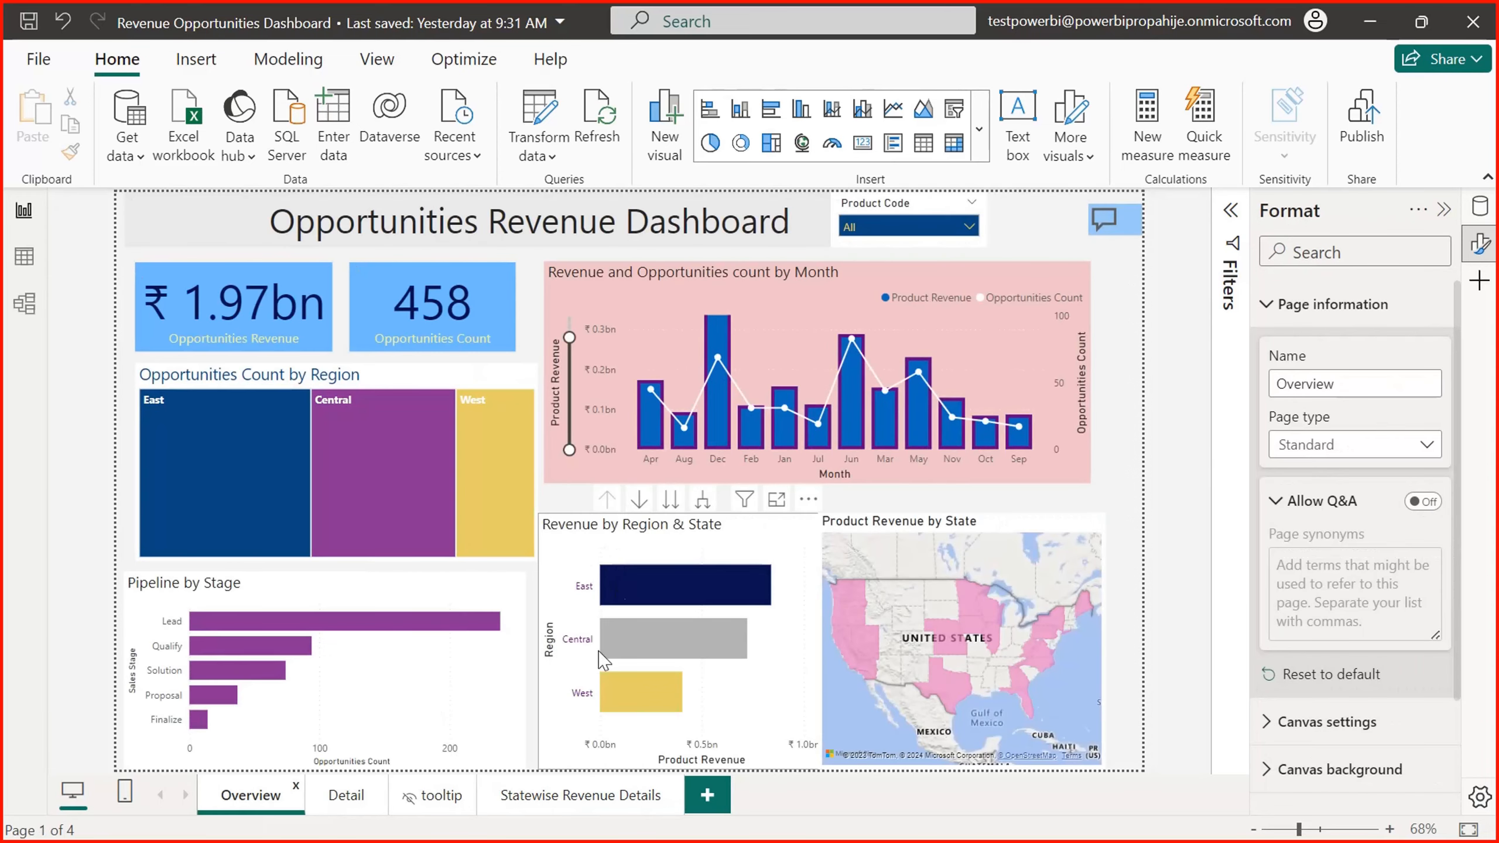
{"action": "mouse_move", "coordinate": [633, 697]}
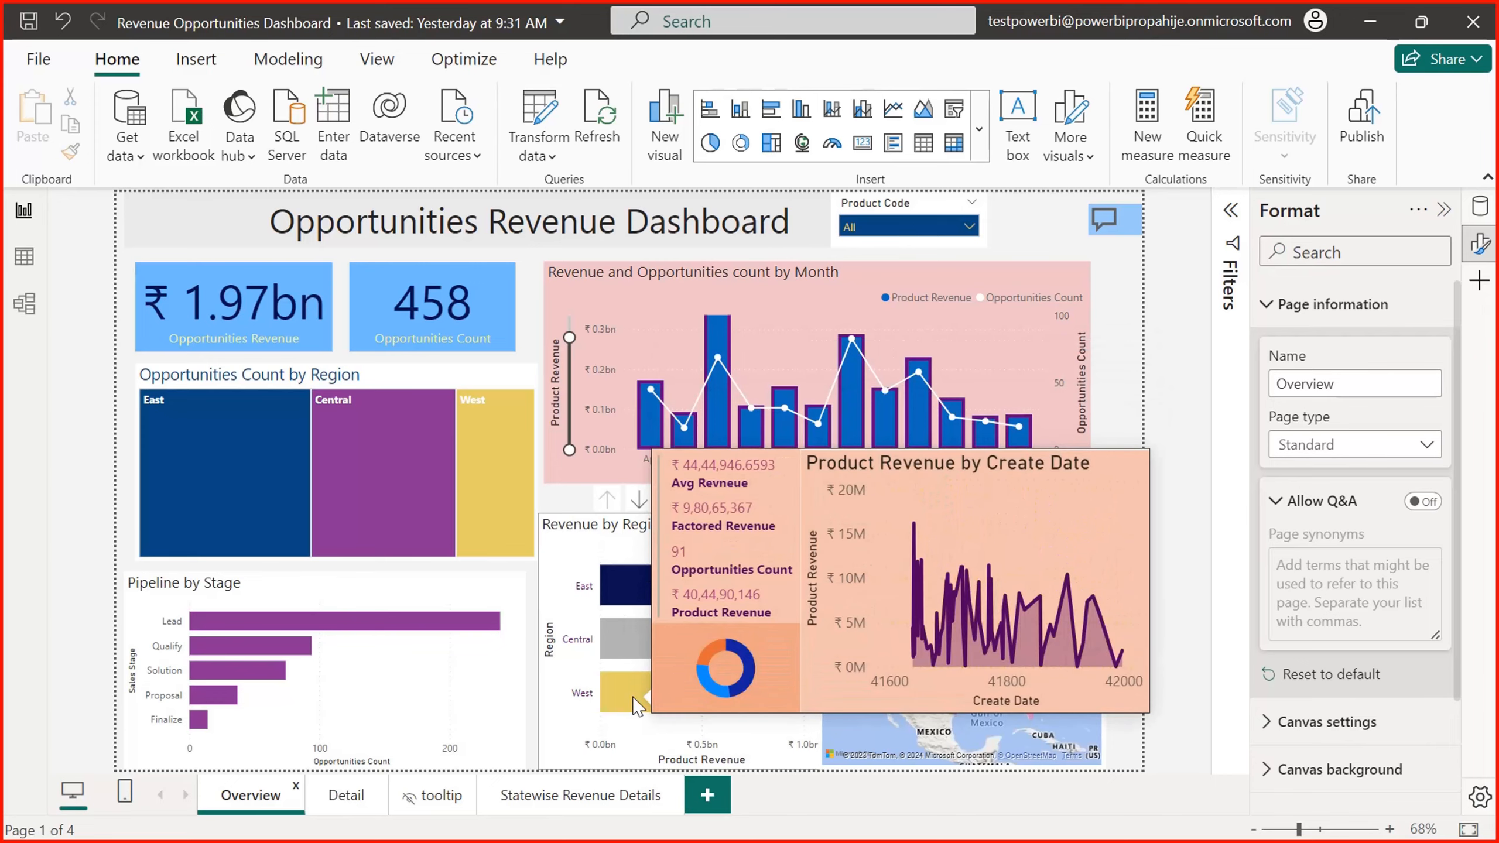
{"action": "right_click", "coordinate": [633, 698]}
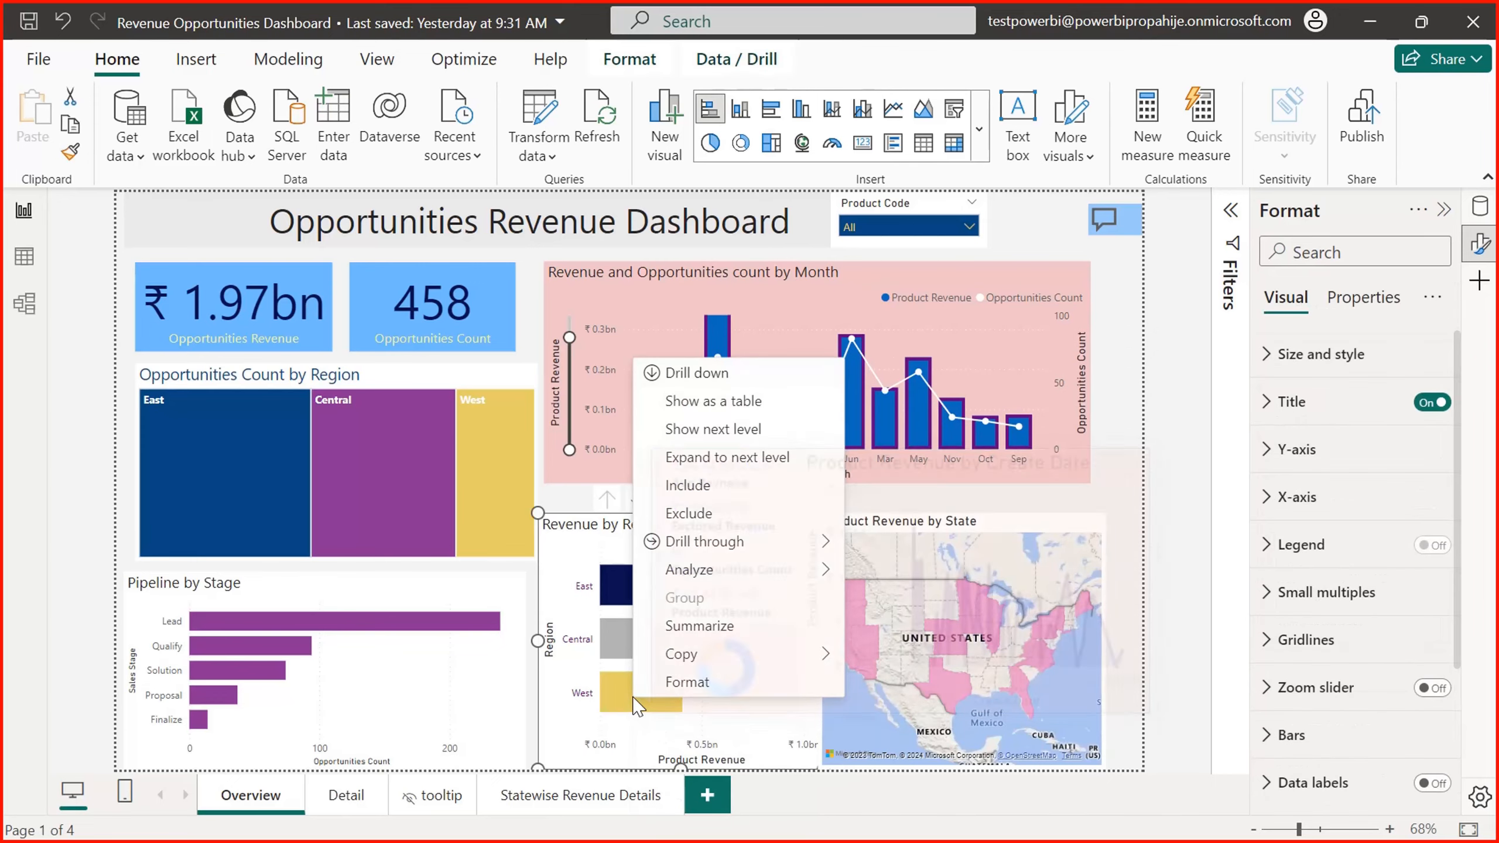
{"action": "mouse_move", "coordinate": [776, 542]}
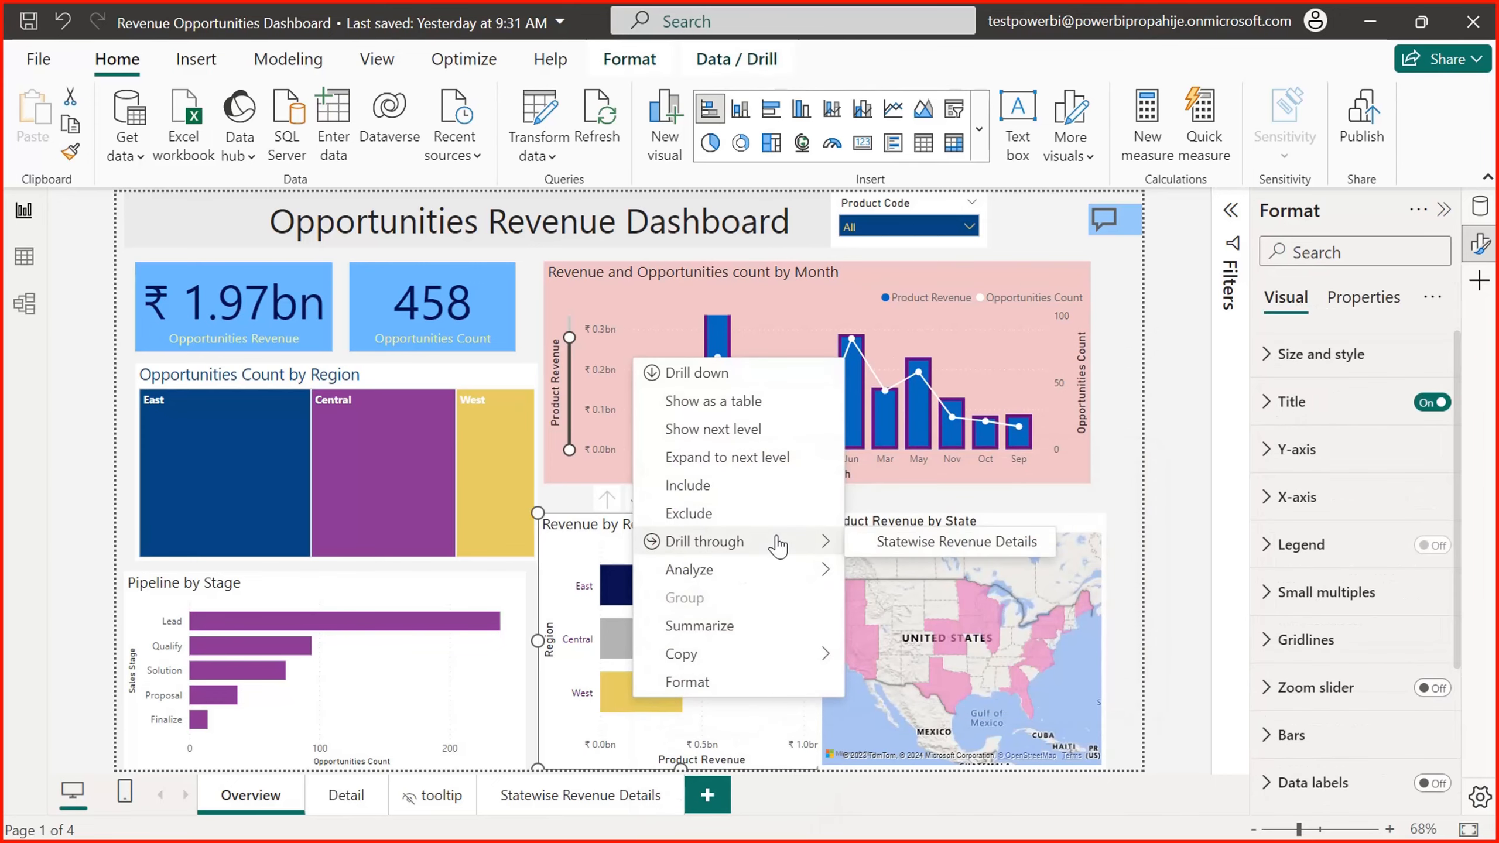
{"action": "left_click", "coordinate": [927, 558]}
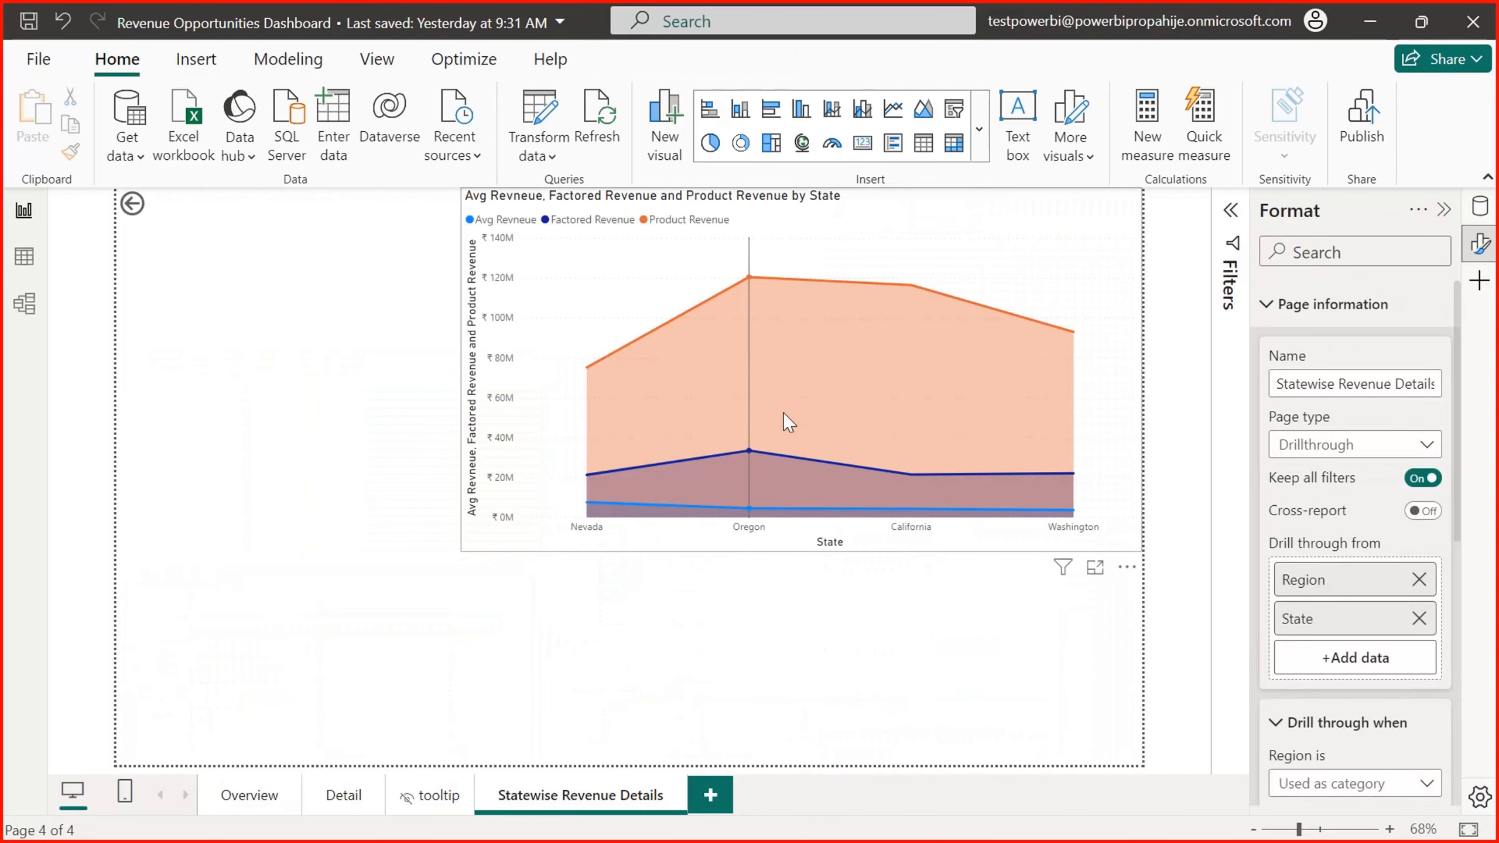
{"action": "mouse_move", "coordinate": [964, 528]}
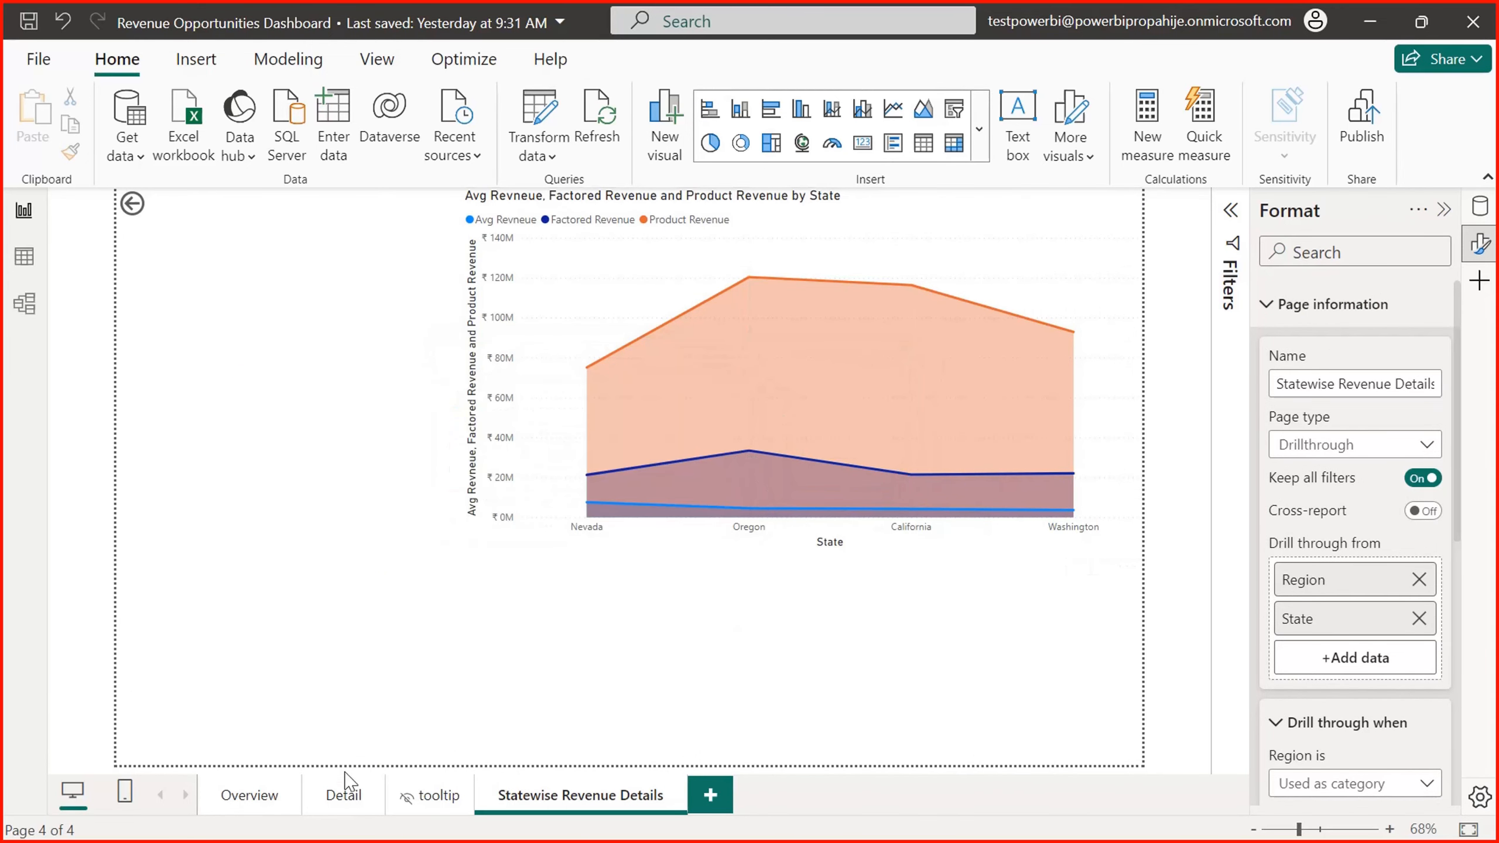
Step: Return to the Overview page and check the drill-through target offered for the Central bar, without drilling through
{"action": "left_click", "coordinate": [249, 797]}
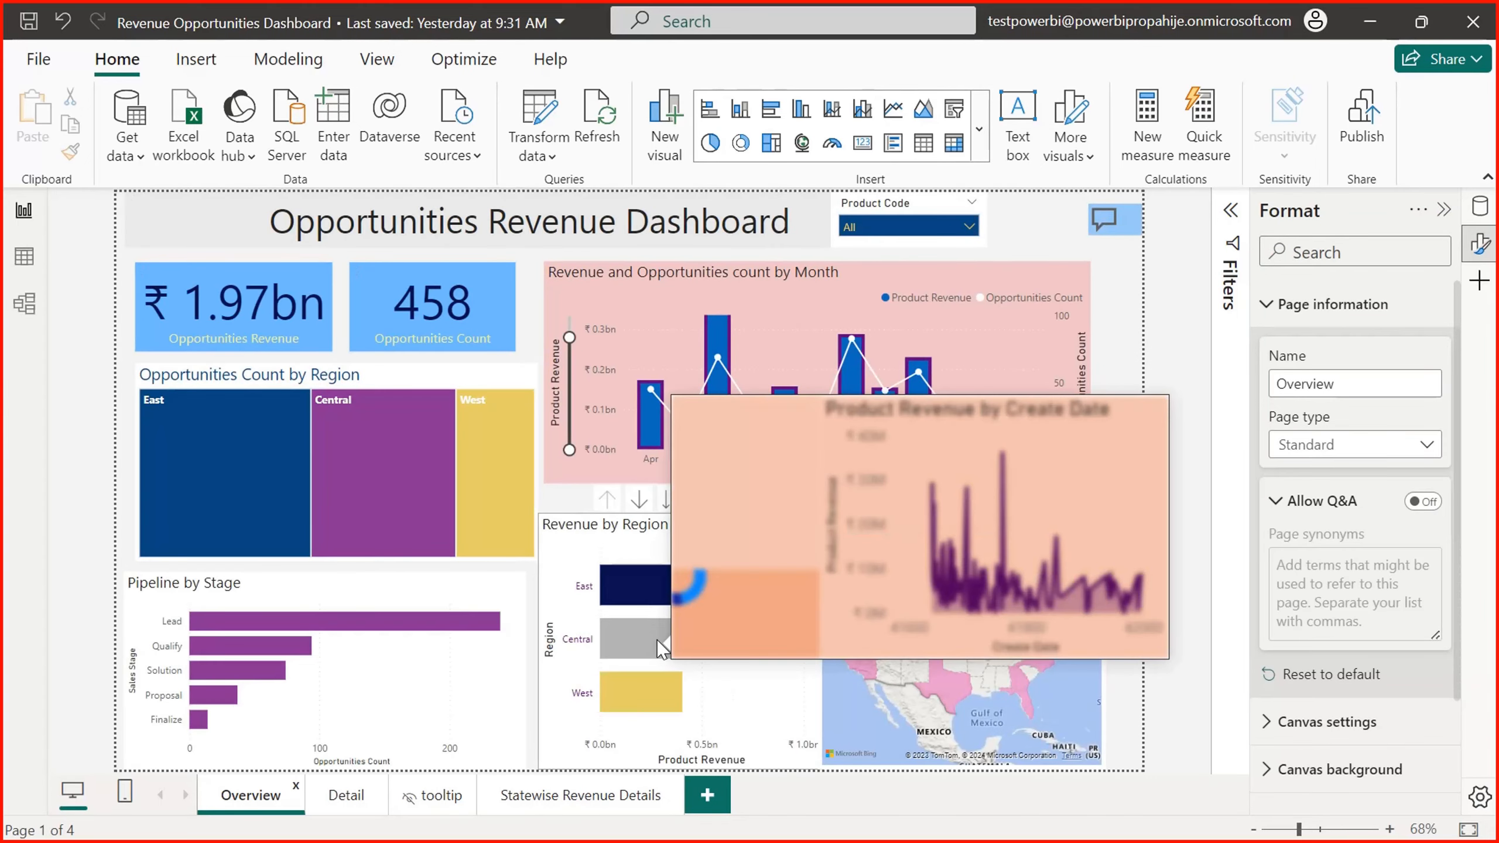
{"action": "right_click", "coordinate": [656, 640]}
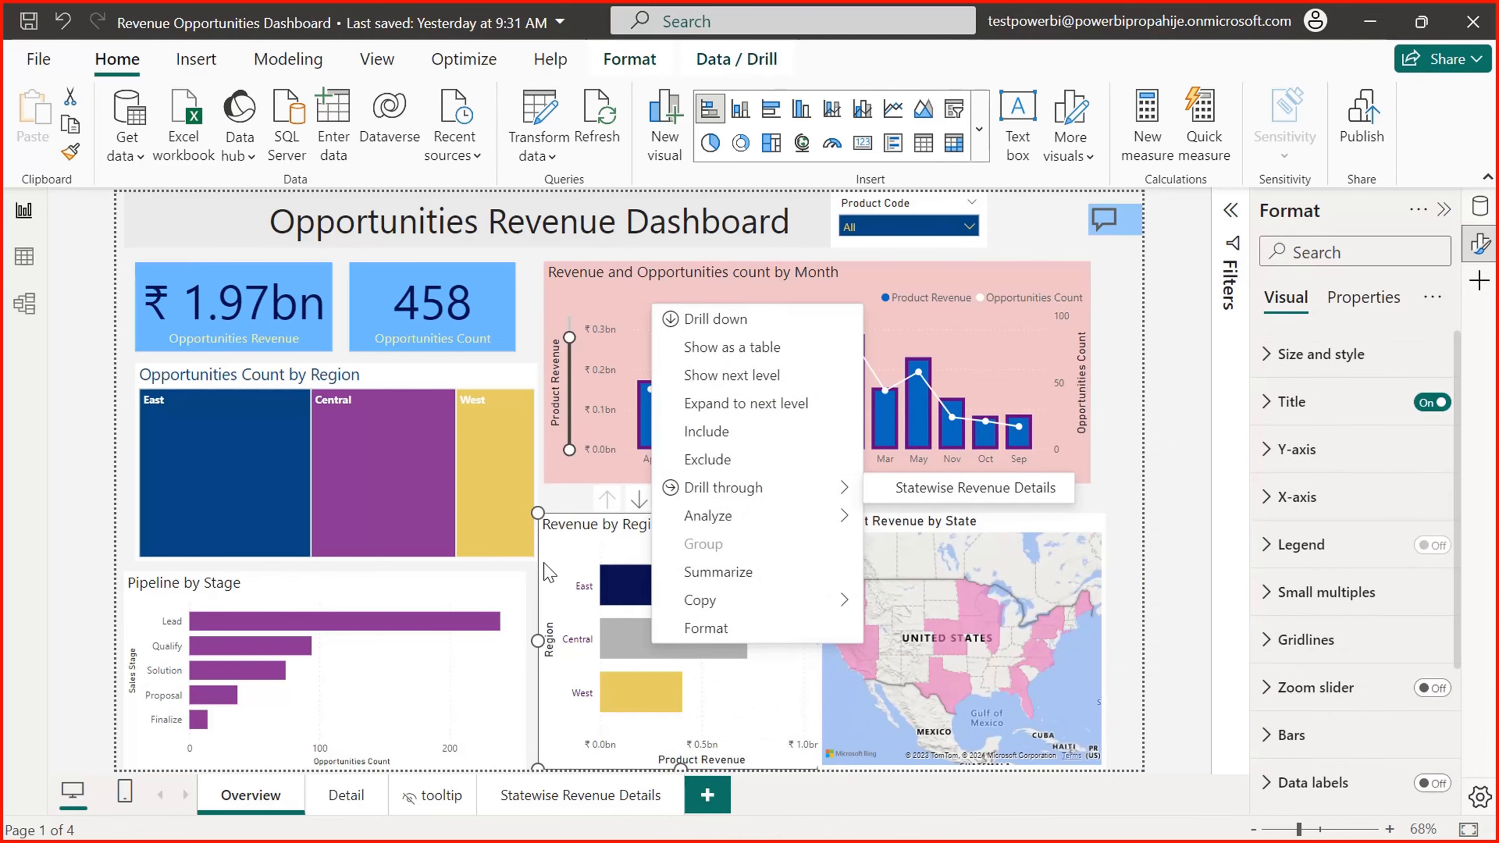
{"action": "left_click", "coordinate": [532, 583]}
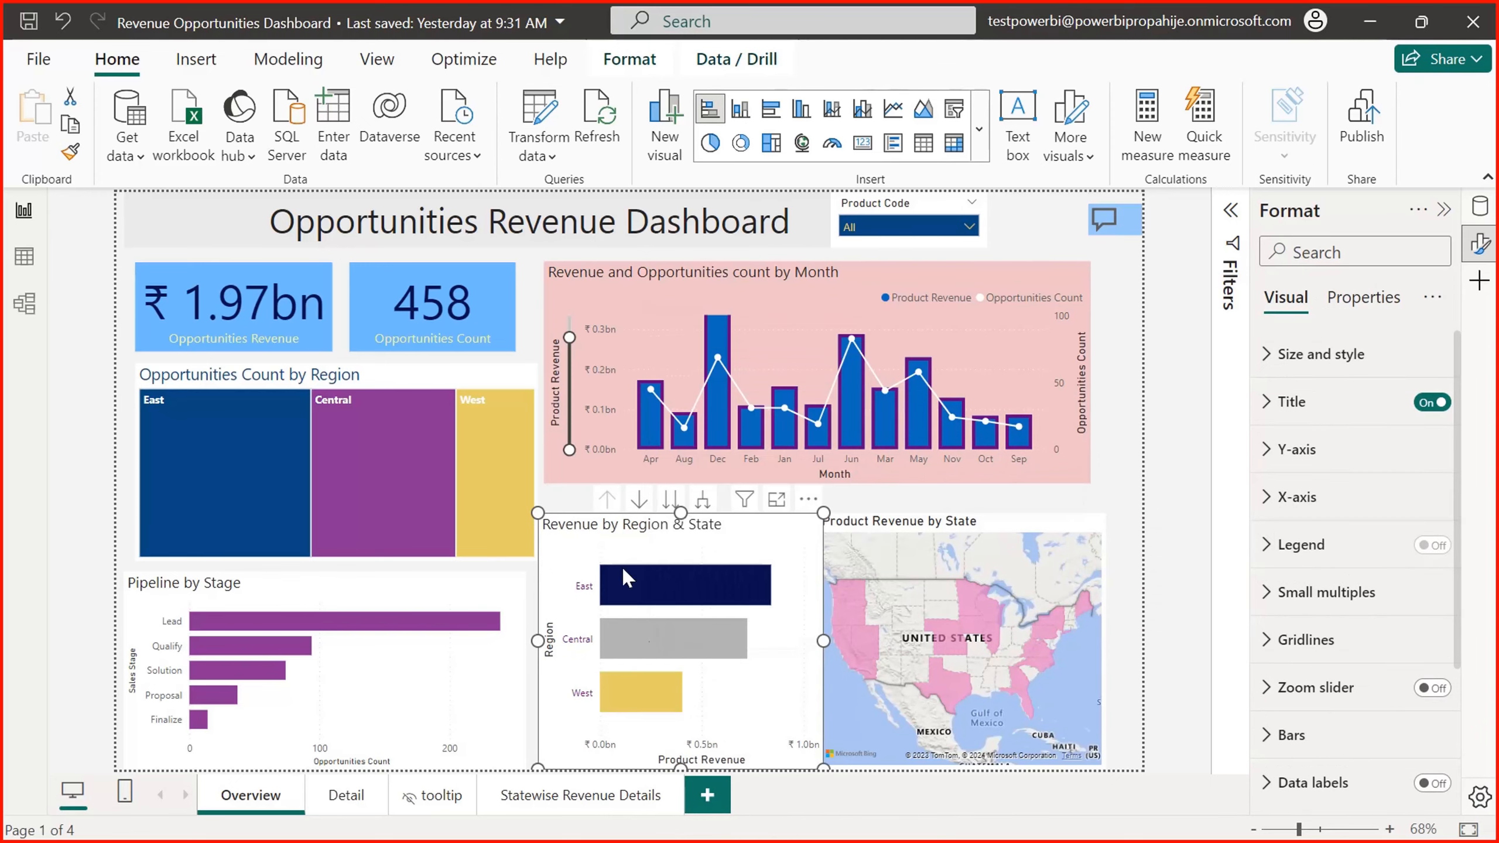
{"action": "mouse_move", "coordinate": [671, 593]}
Step: Review the page type options and drill-through fields of the Statewise Revenue Details page, without changing them
{"action": "left_click", "coordinate": [565, 796]}
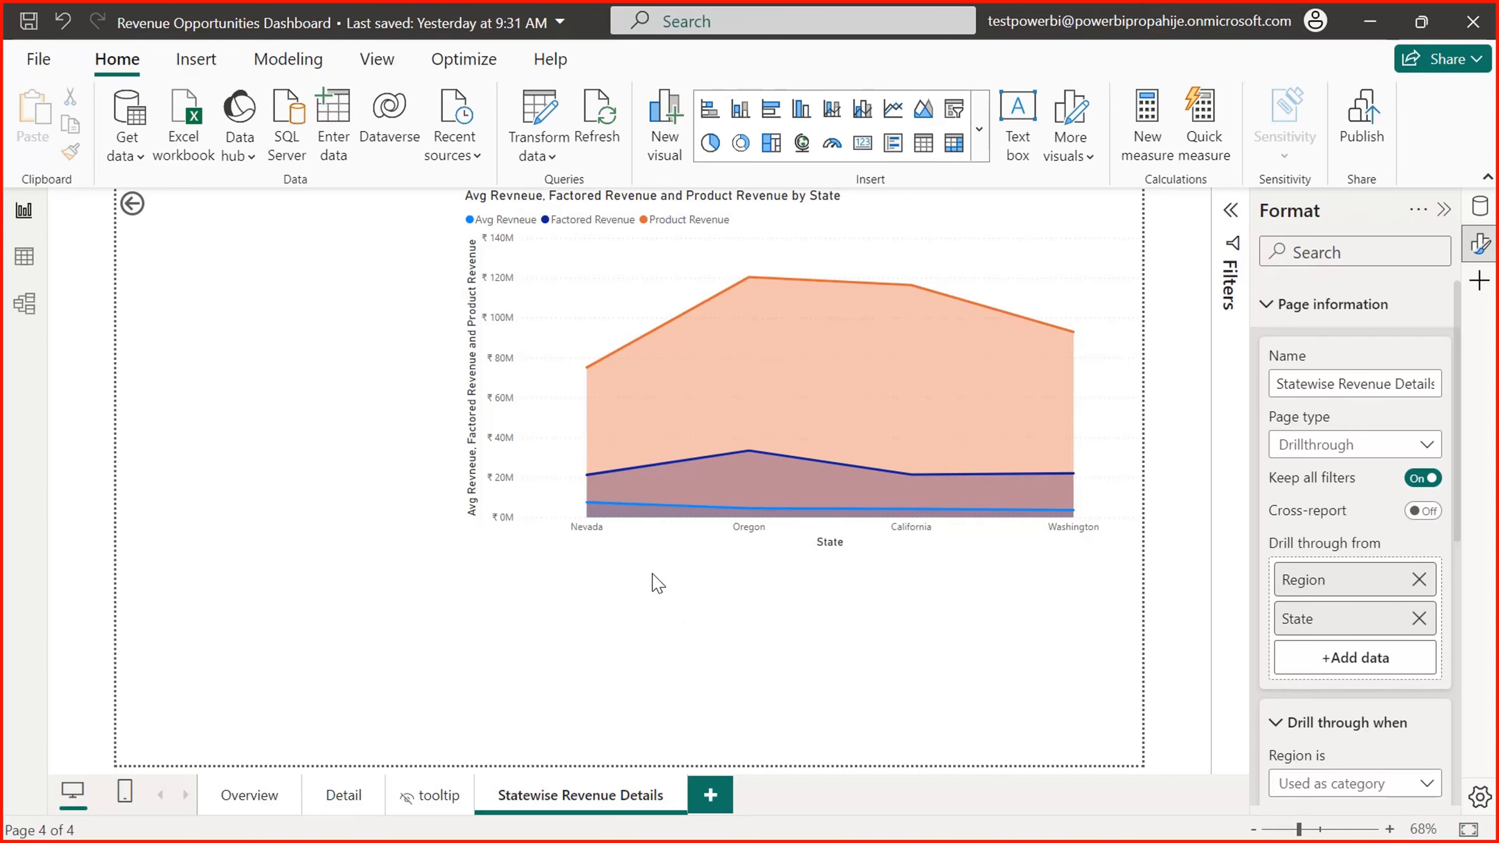
{"action": "left_click", "coordinate": [1268, 305]}
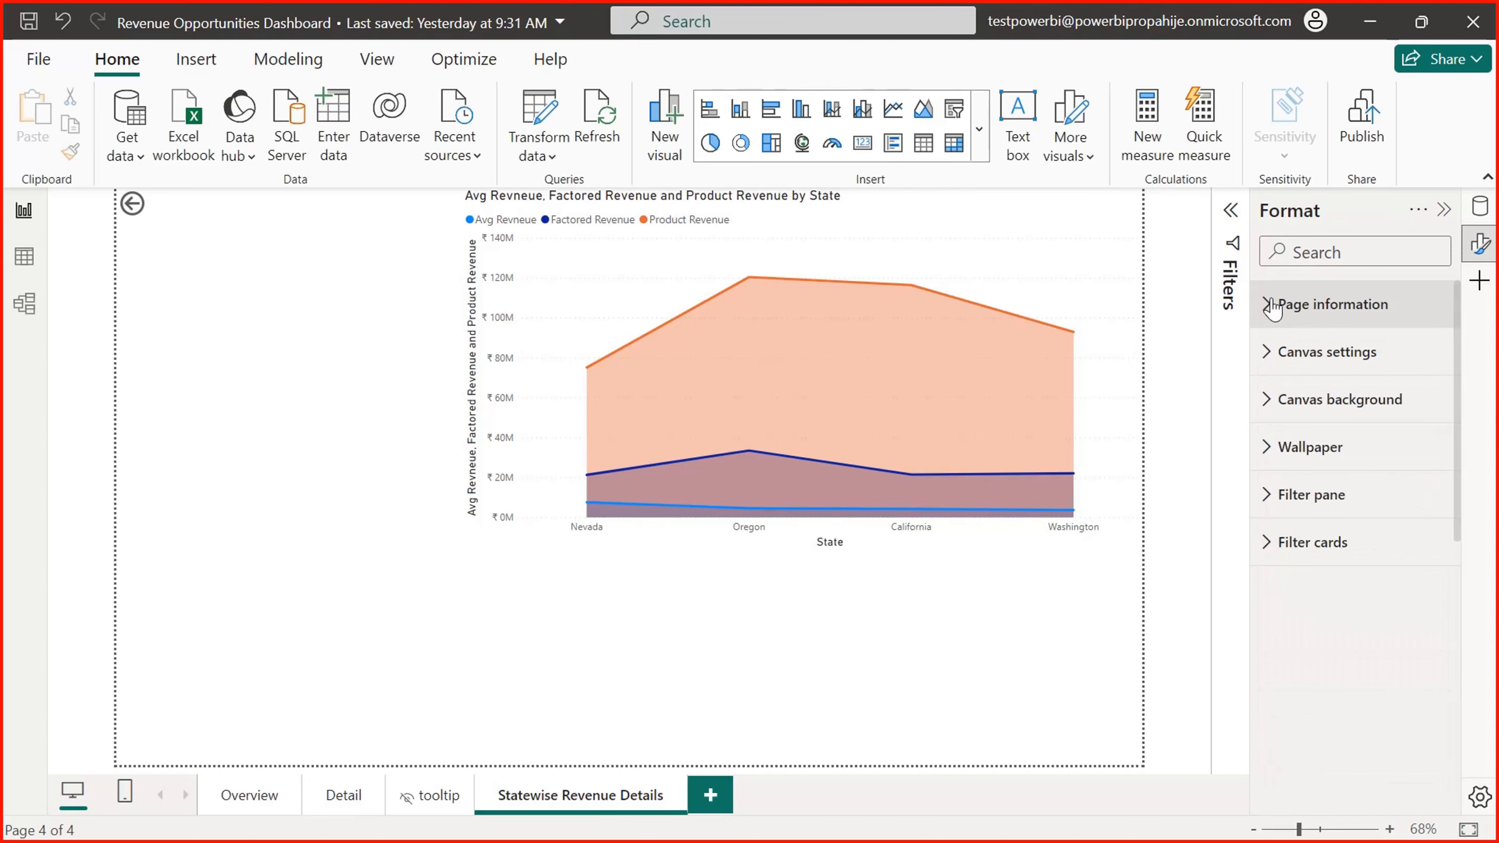
{"action": "left_click", "coordinate": [1272, 305]}
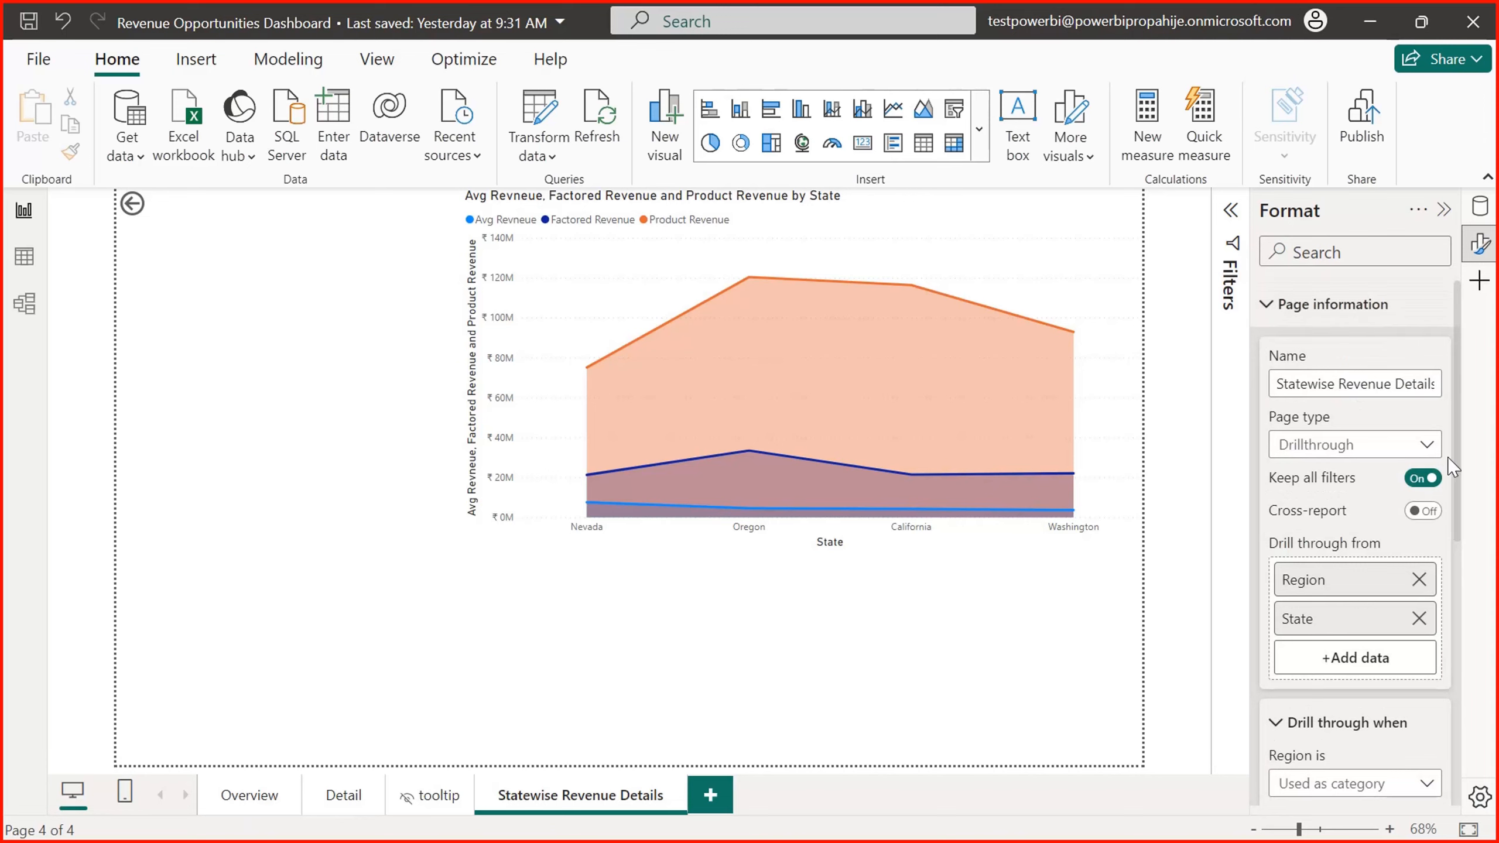
{"action": "left_click", "coordinate": [1427, 445]}
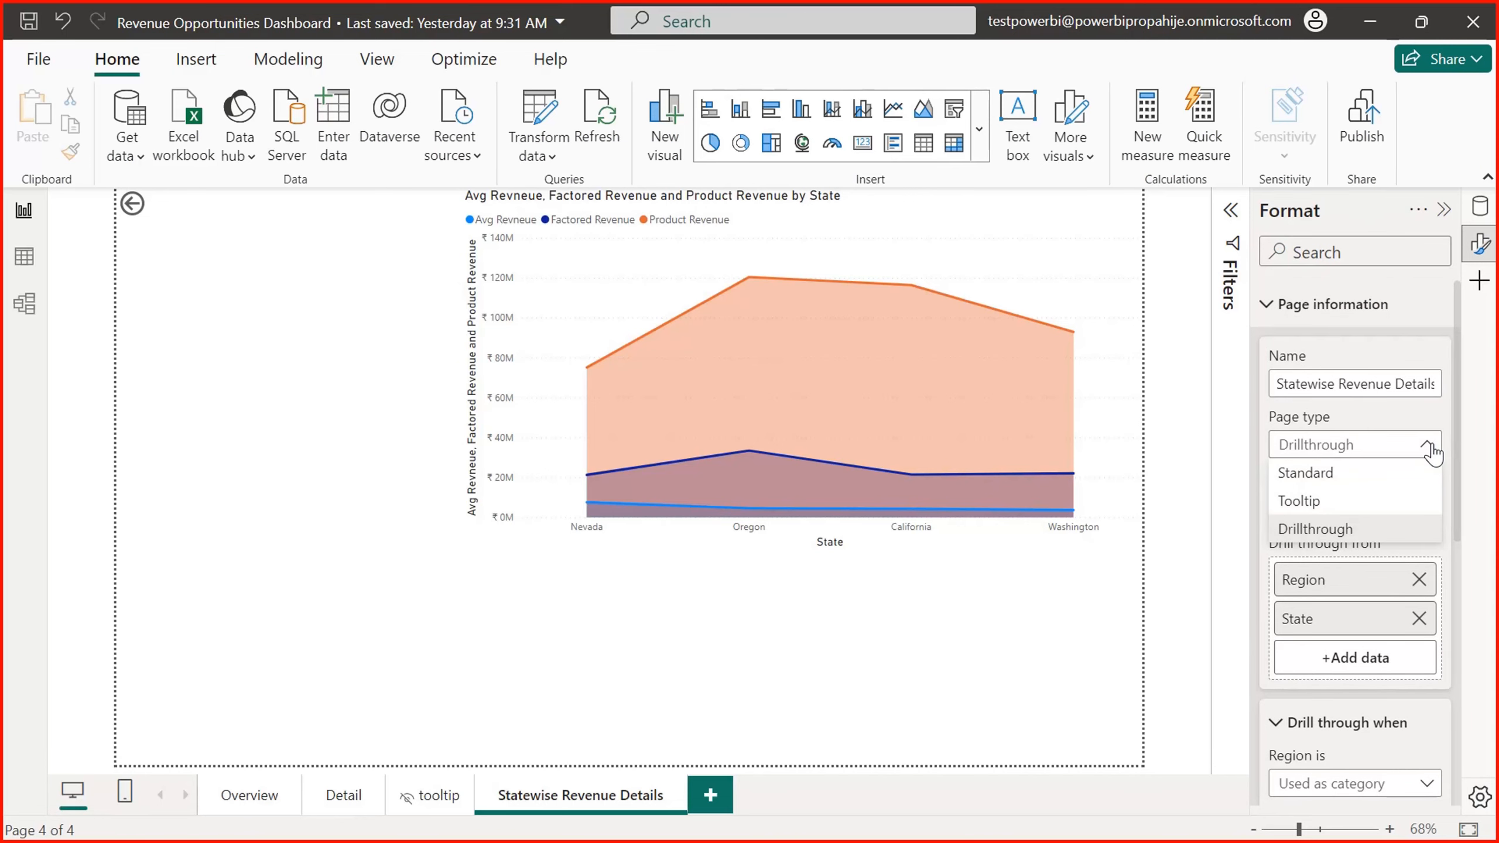
{"action": "left_click", "coordinate": [739, 664]}
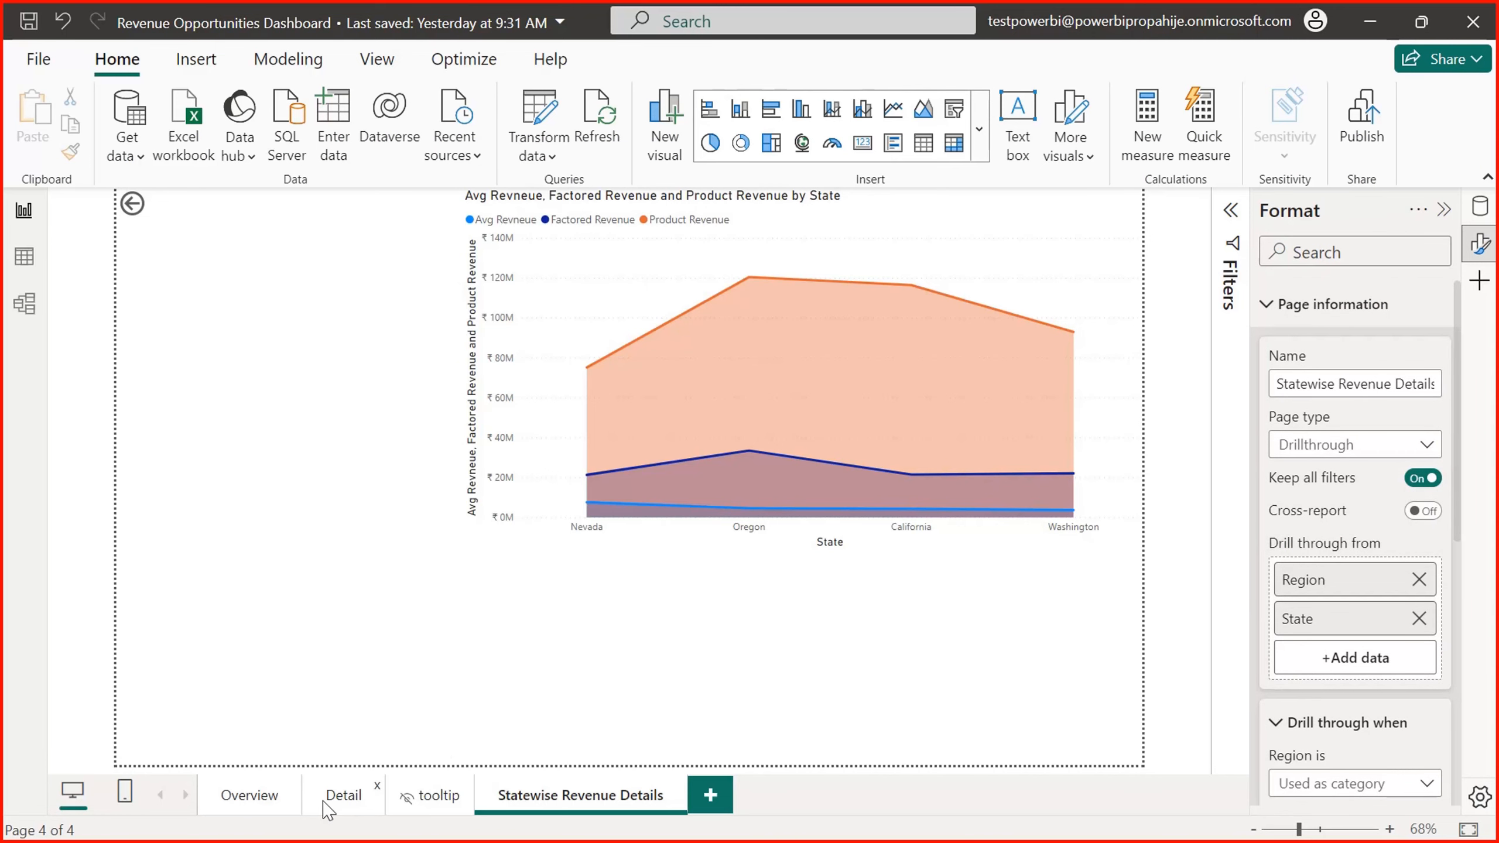
Step: On the Overview page, compare drill-through availability for East in Opportunities Count by Region and Dec in Revenue and Opportunities count by Month
{"action": "left_click", "coordinate": [244, 796]}
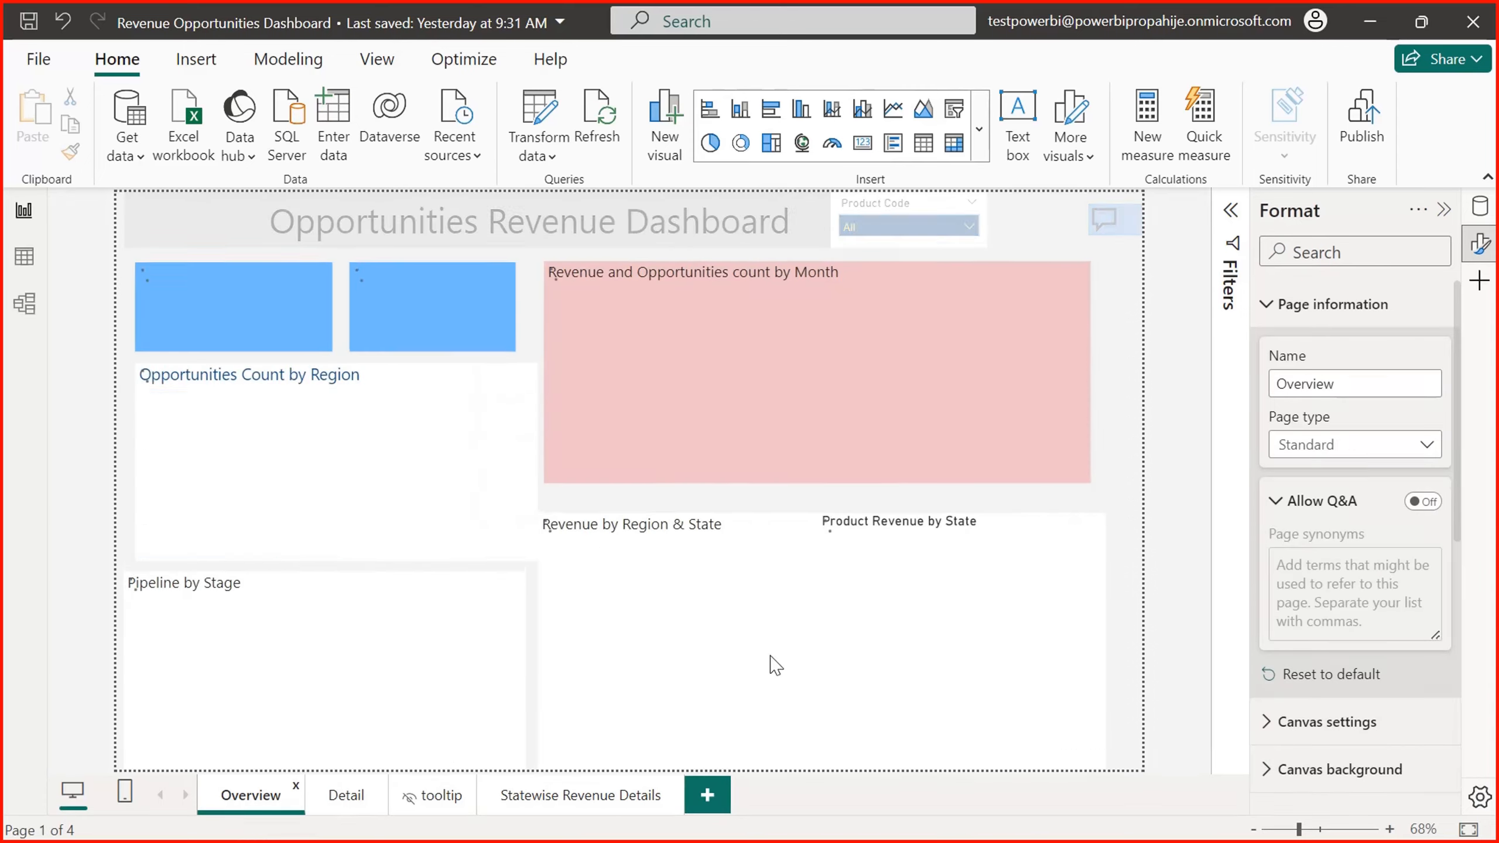
{"action": "mouse_move", "coordinate": [683, 638]}
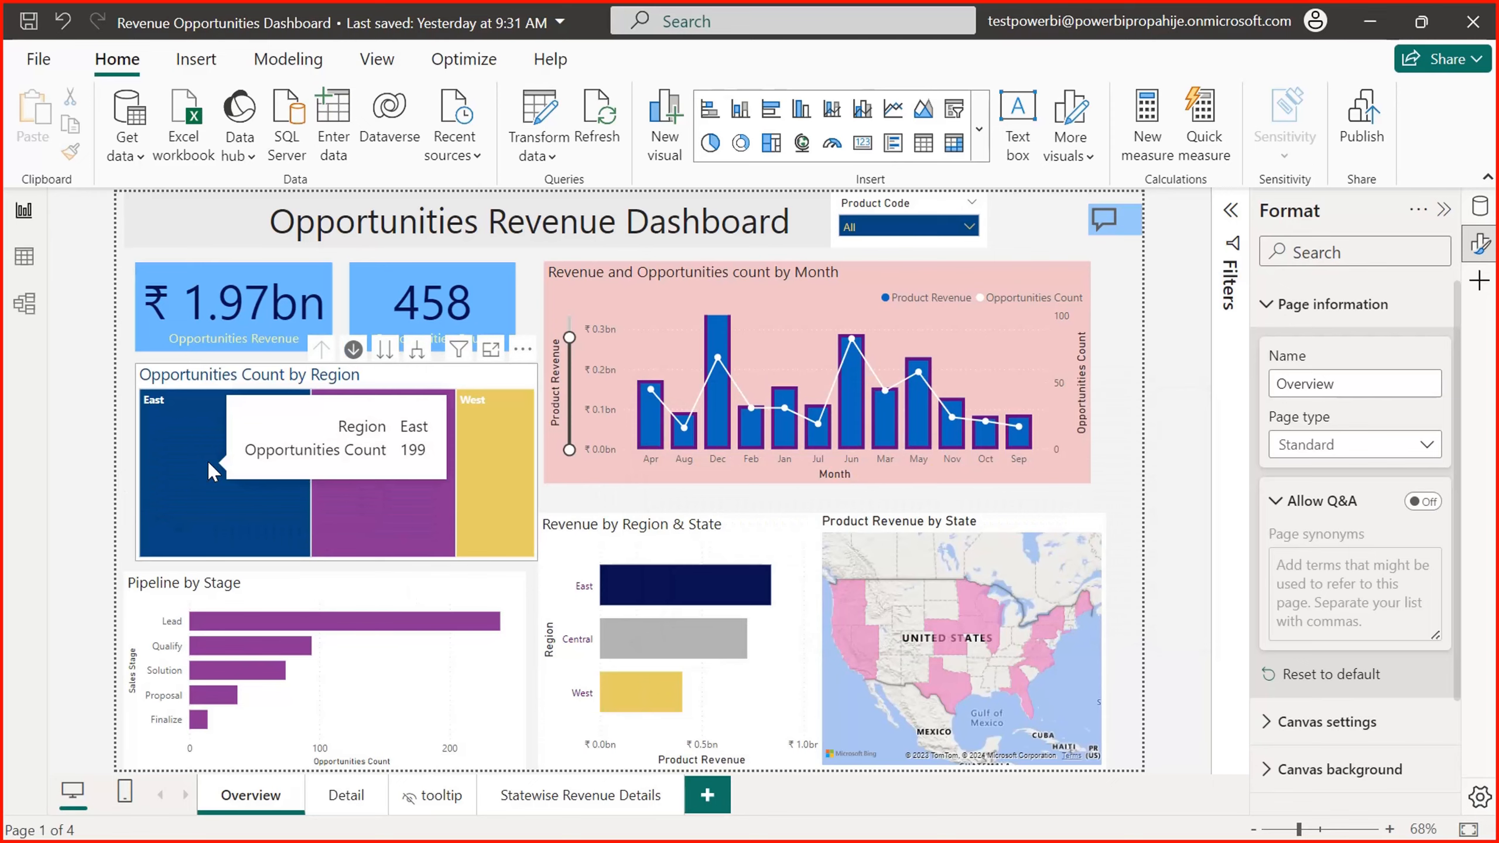
{"action": "right_click", "coordinate": [209, 466]}
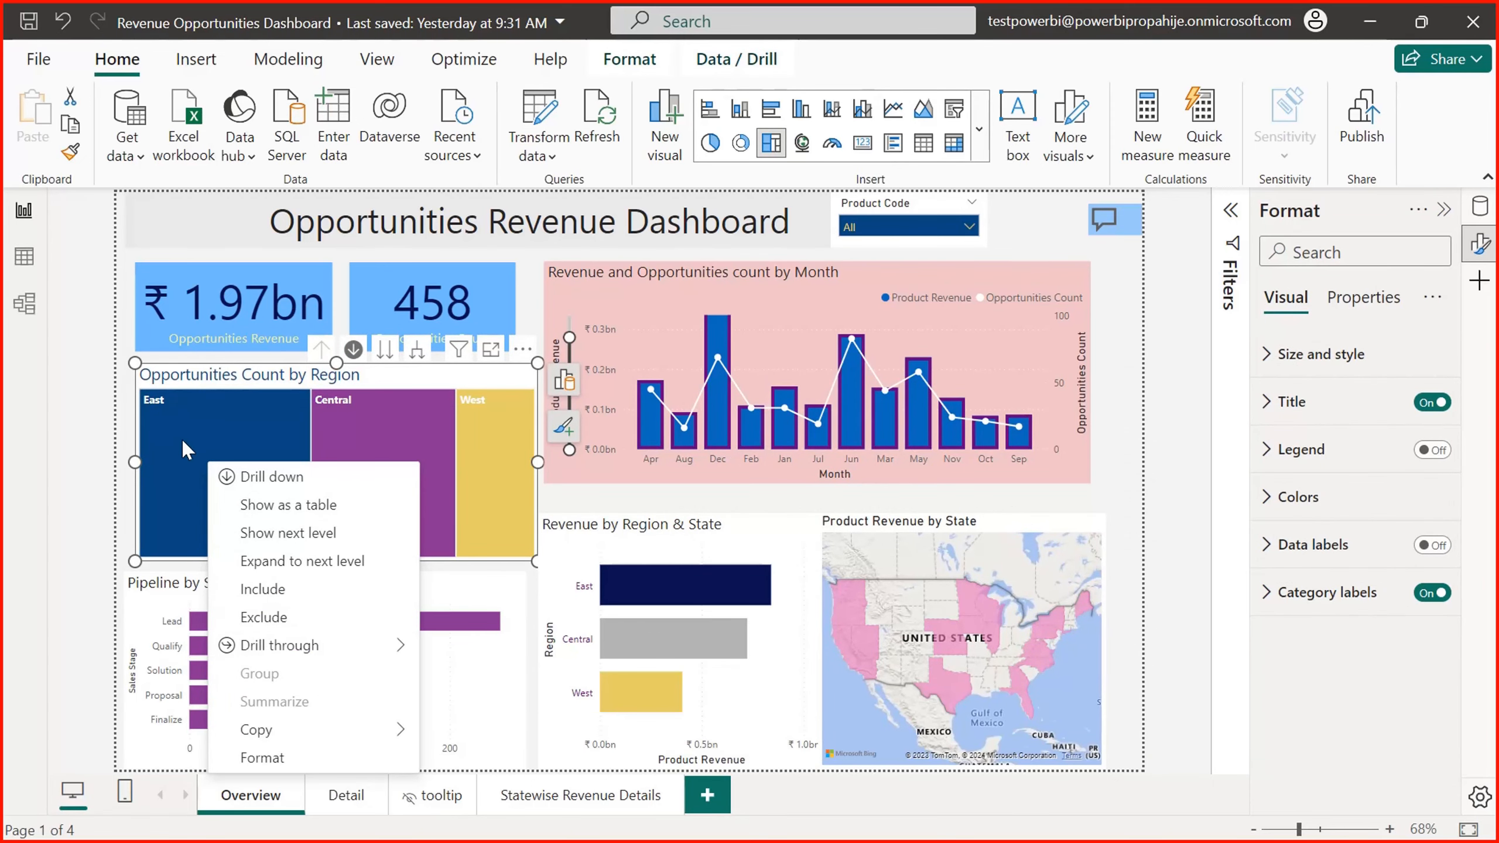
{"action": "mouse_move", "coordinate": [244, 649]}
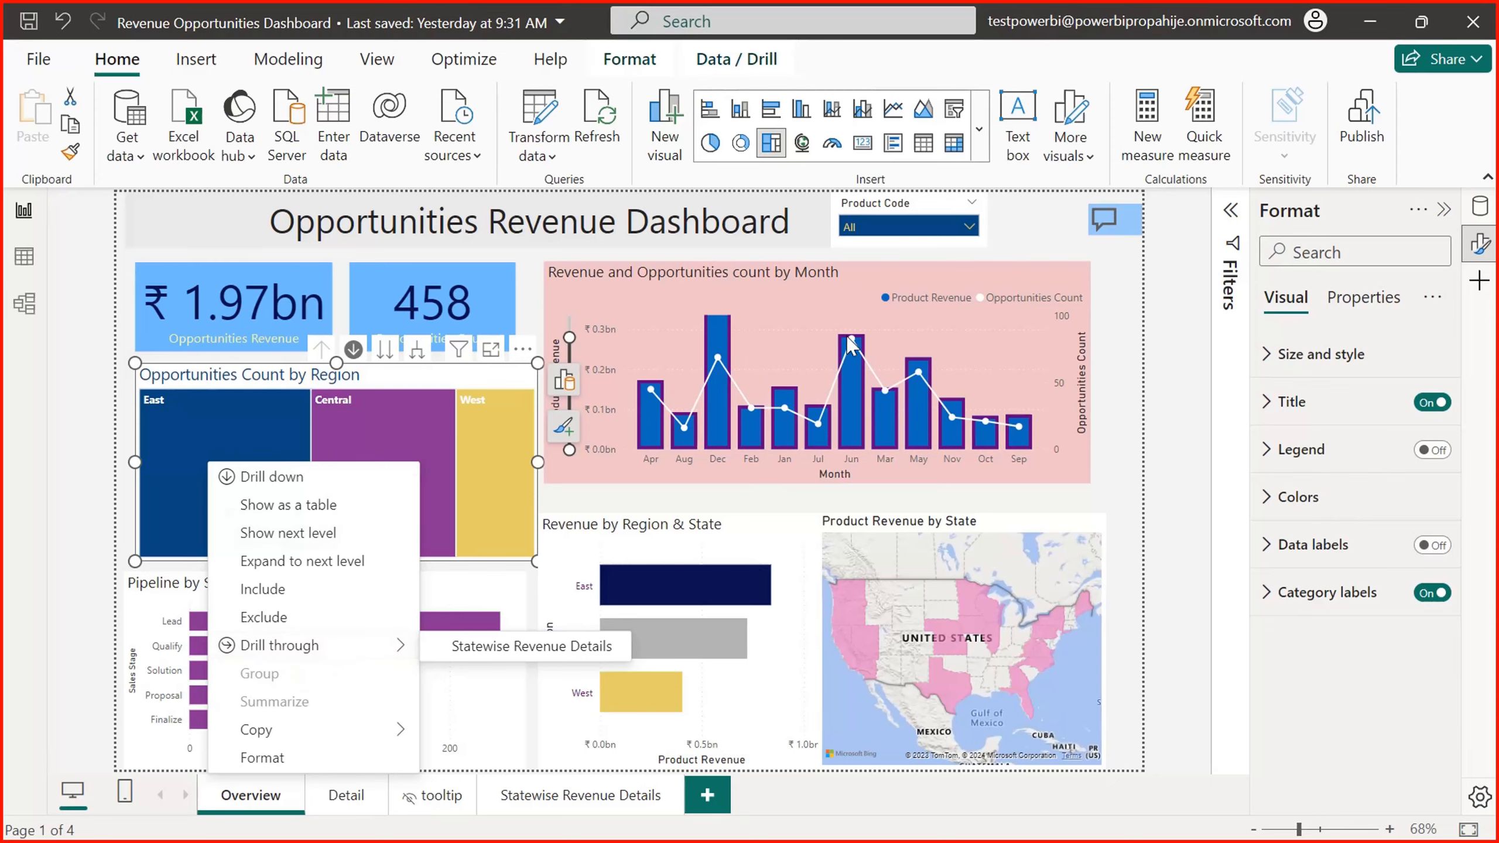
{"action": "right_click", "coordinate": [710, 334]}
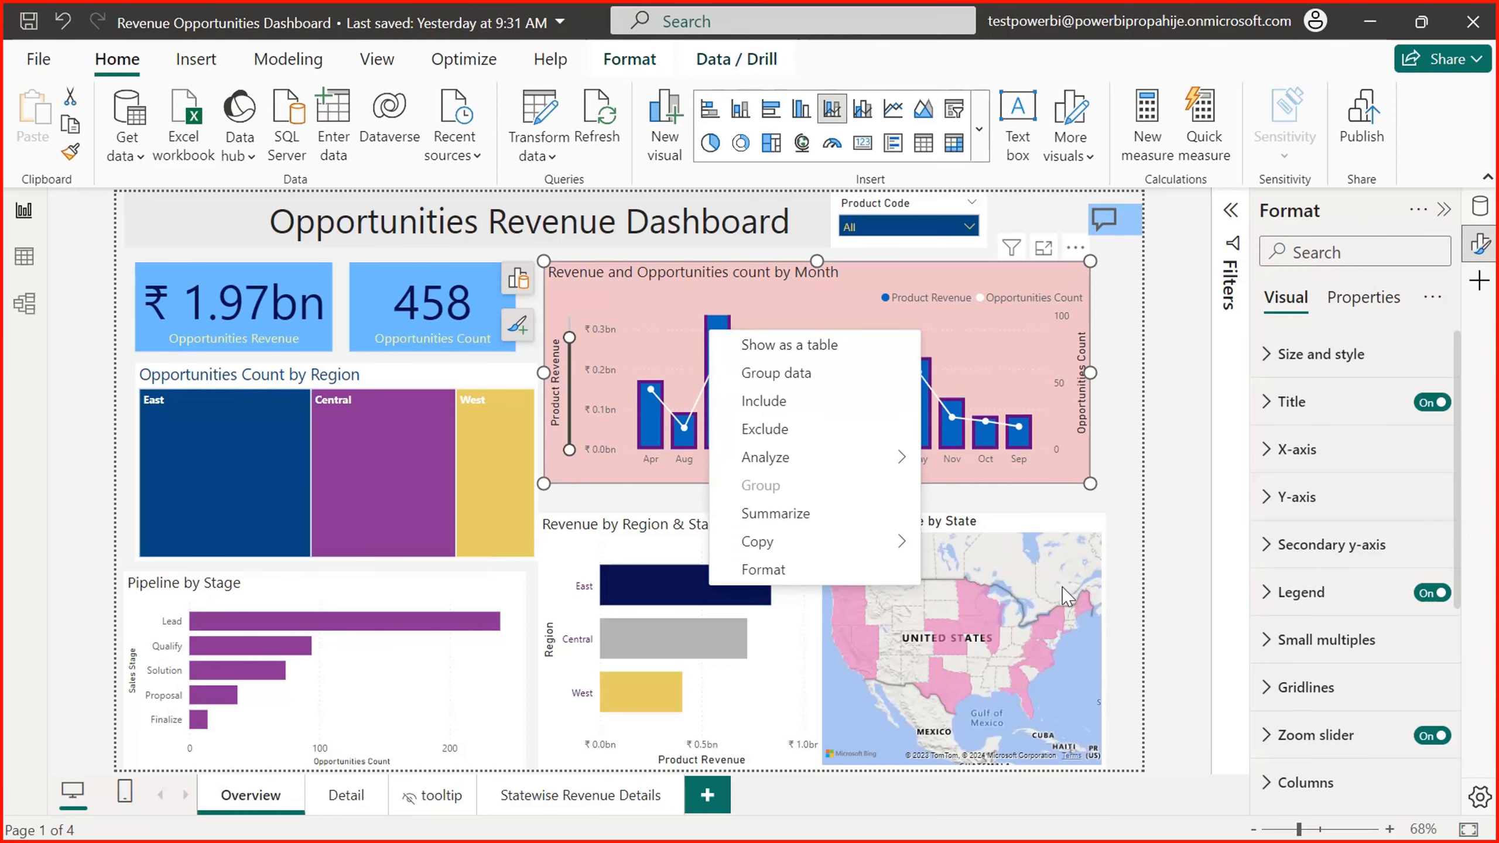
{"action": "left_click", "coordinate": [1120, 585]}
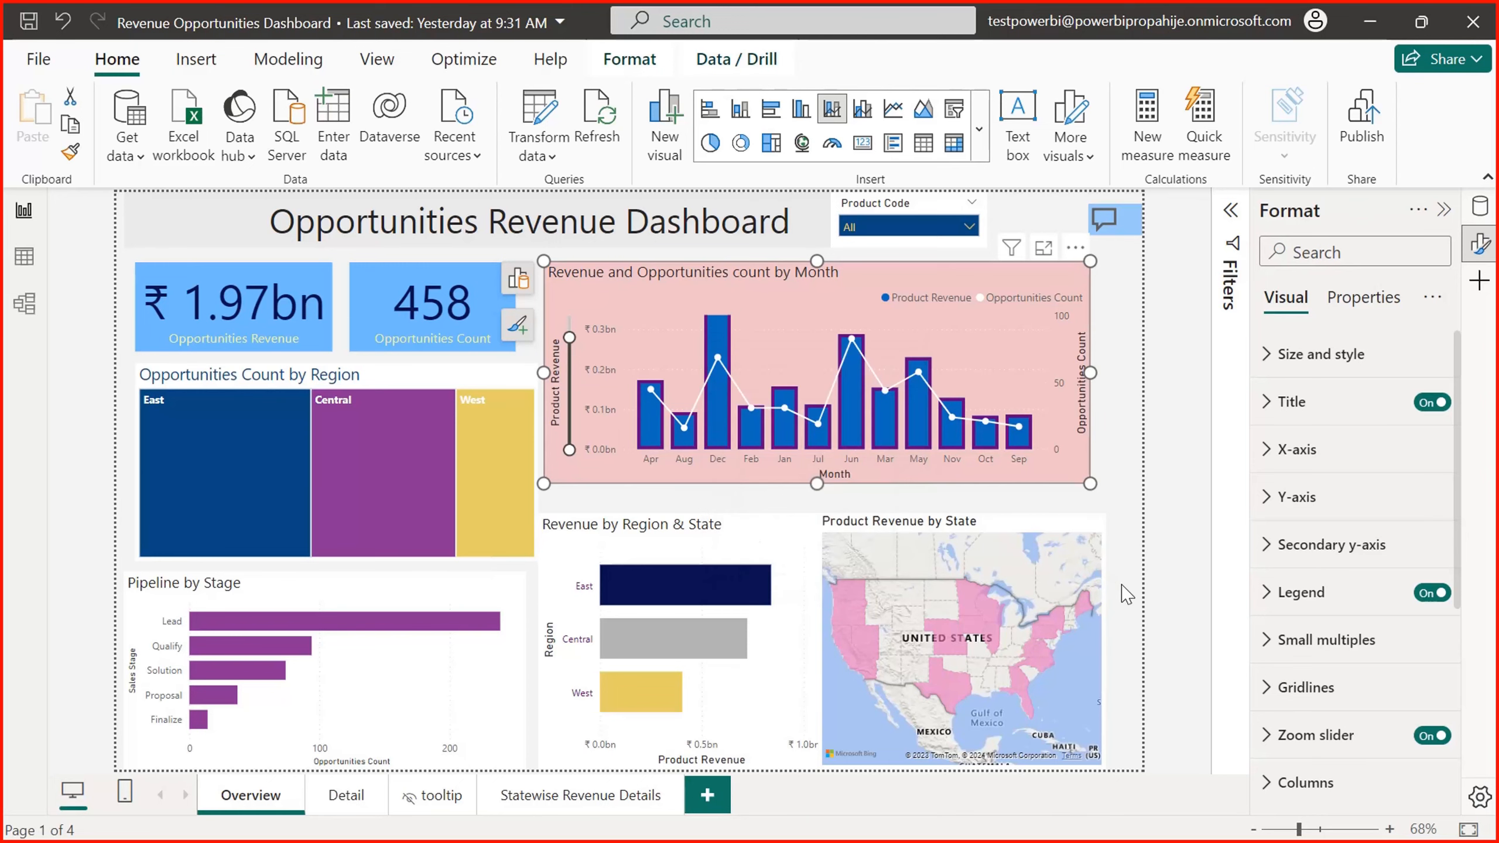
Step: Check the drill-through target offered for a state in the Product Revenue by State map, without drilling through
{"action": "right_click", "coordinate": [967, 611]}
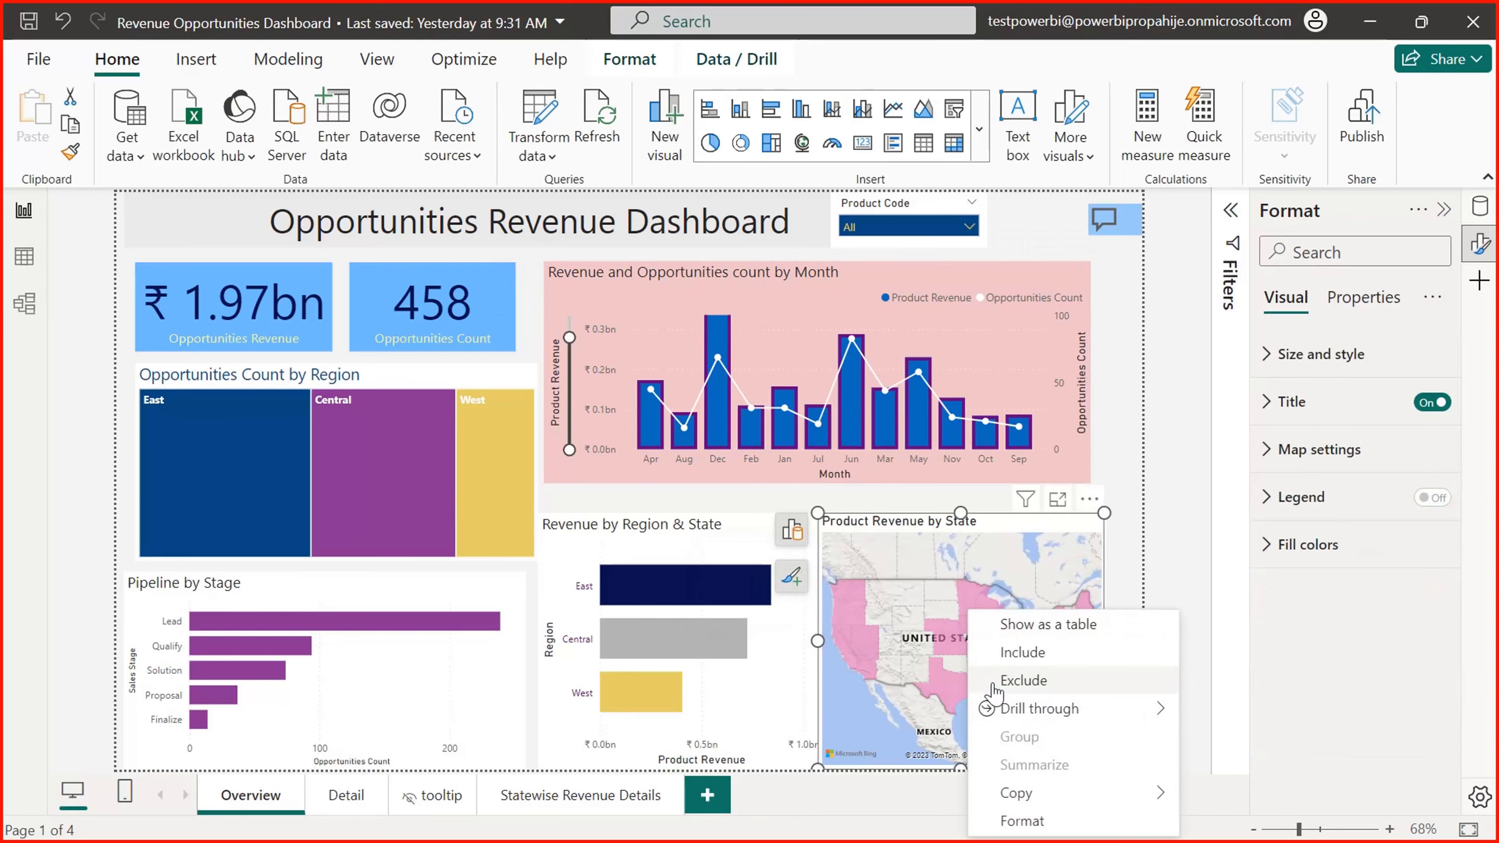
{"action": "mouse_move", "coordinate": [1002, 711]}
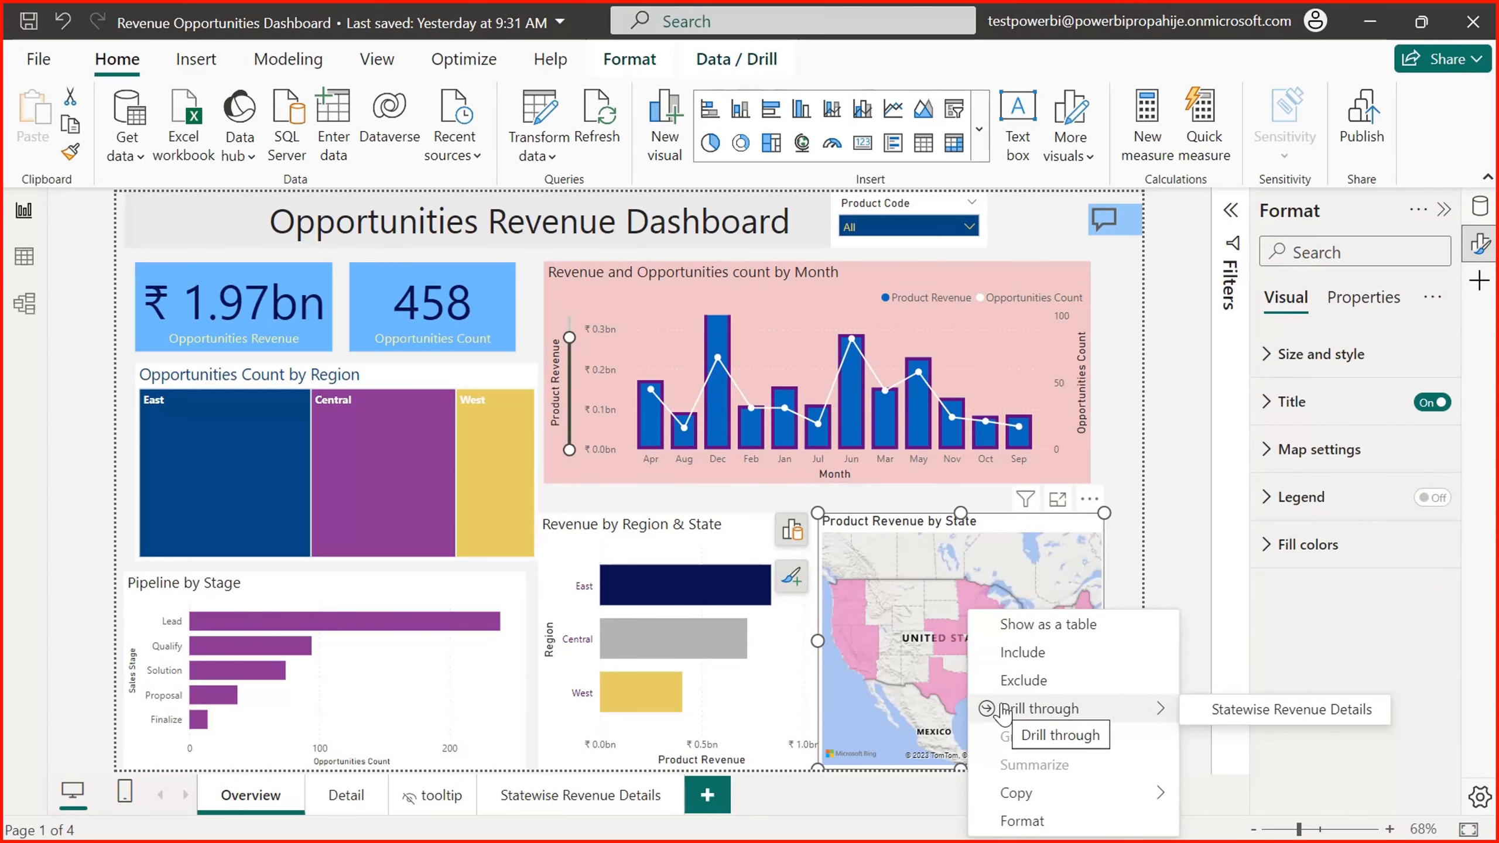
{"action": "left_click", "coordinate": [1155, 471]}
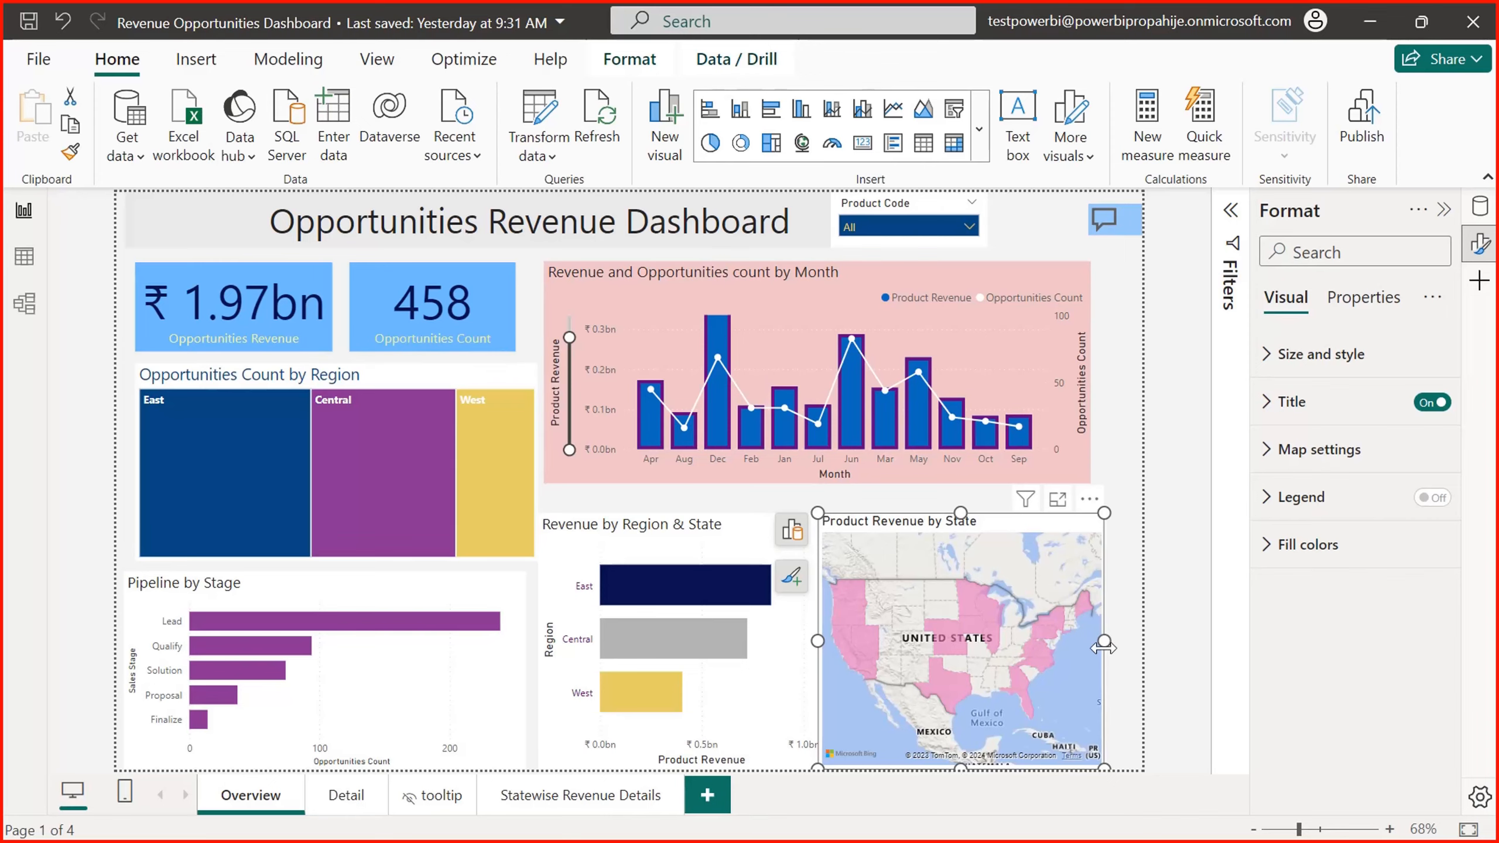
{"action": "left_click", "coordinate": [1131, 620]}
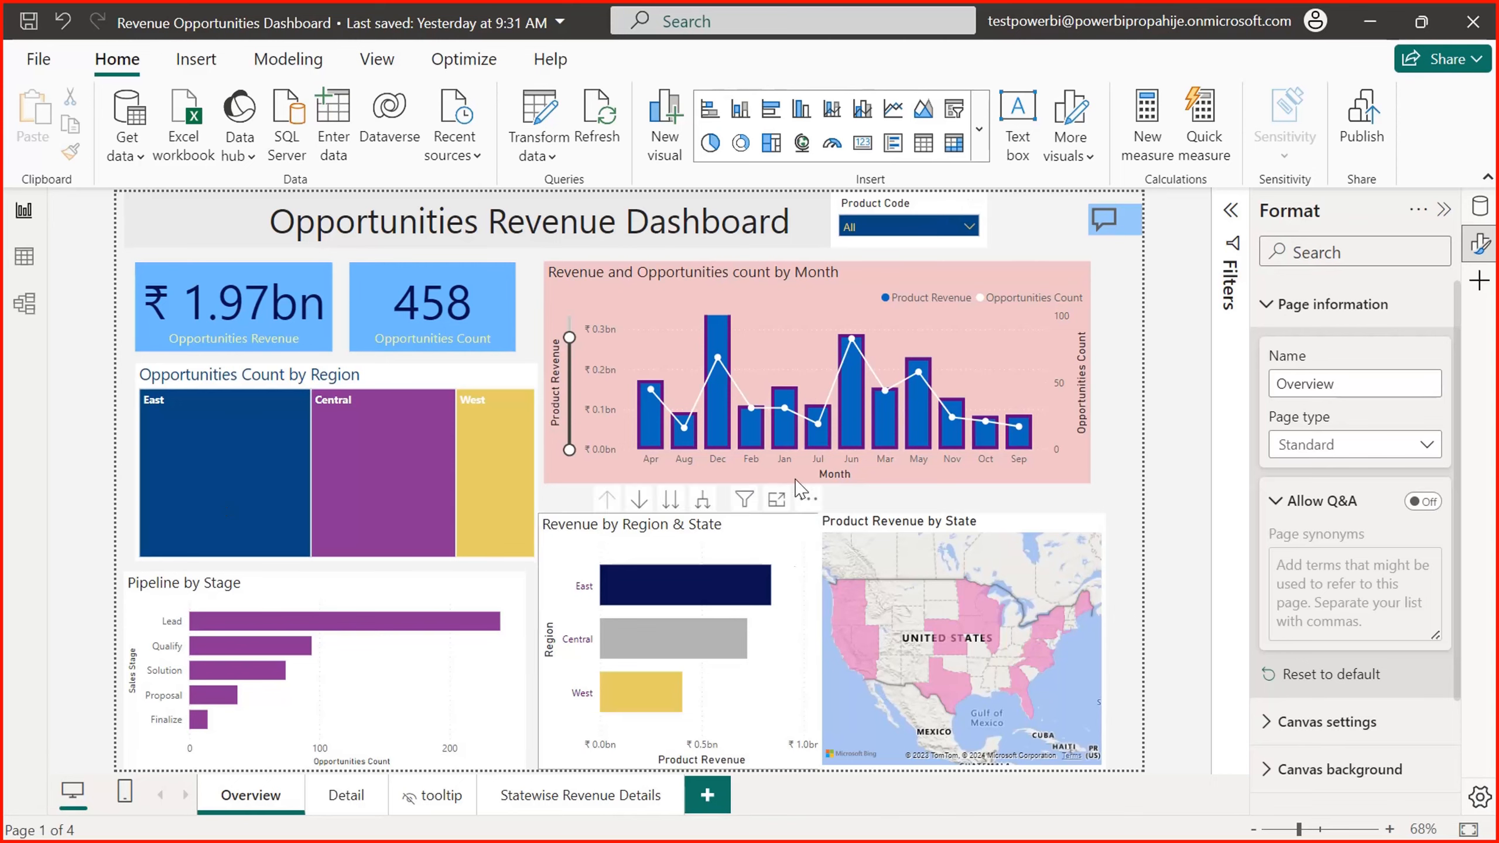
Step: Filter the Overview page to the Campana product with the Product Code slicer
{"action": "left_click", "coordinate": [969, 228]}
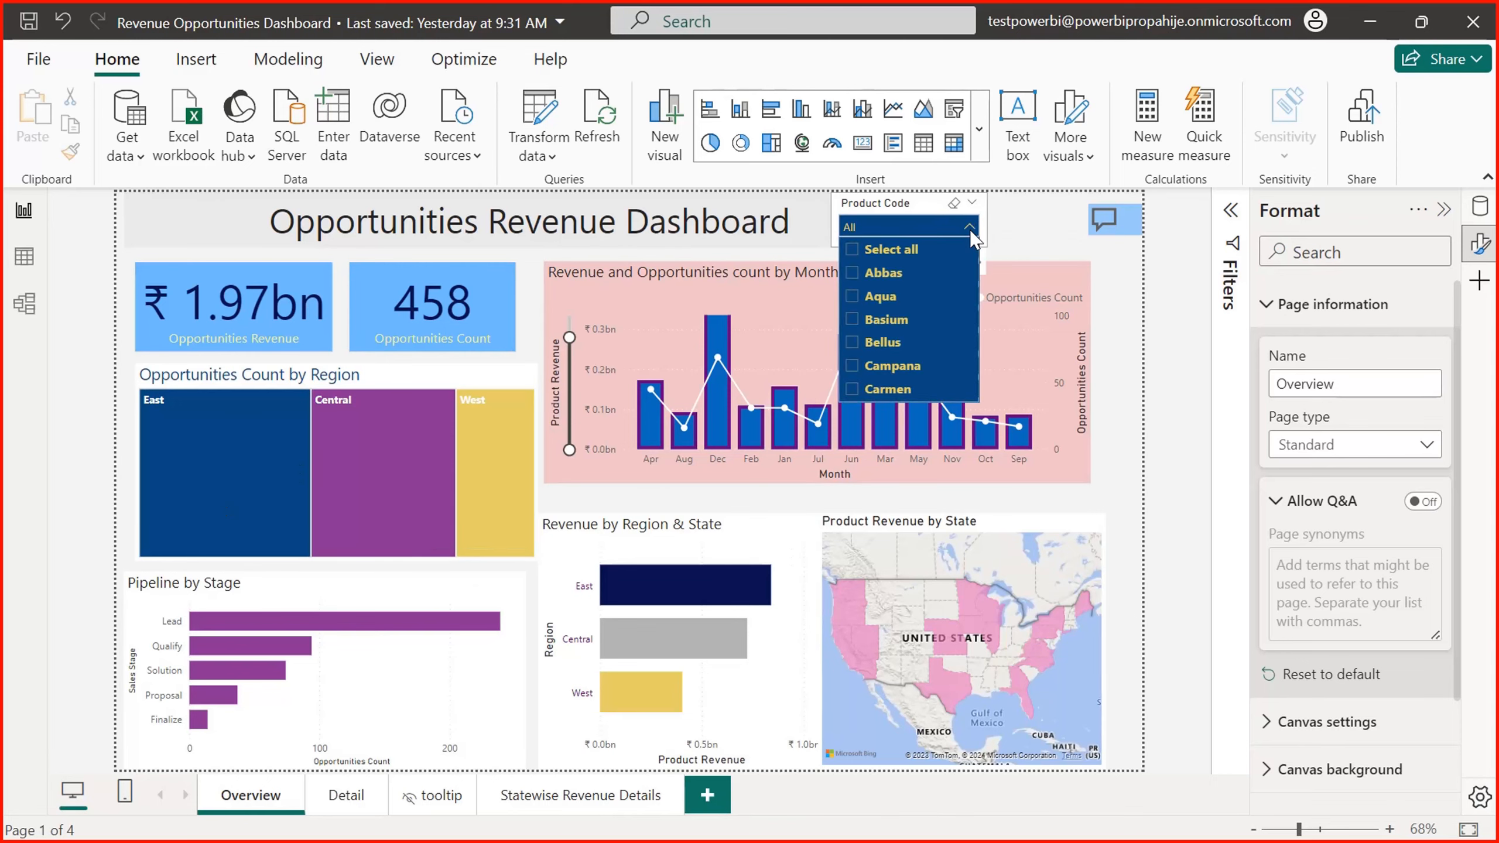
{"action": "left_click", "coordinate": [861, 369]}
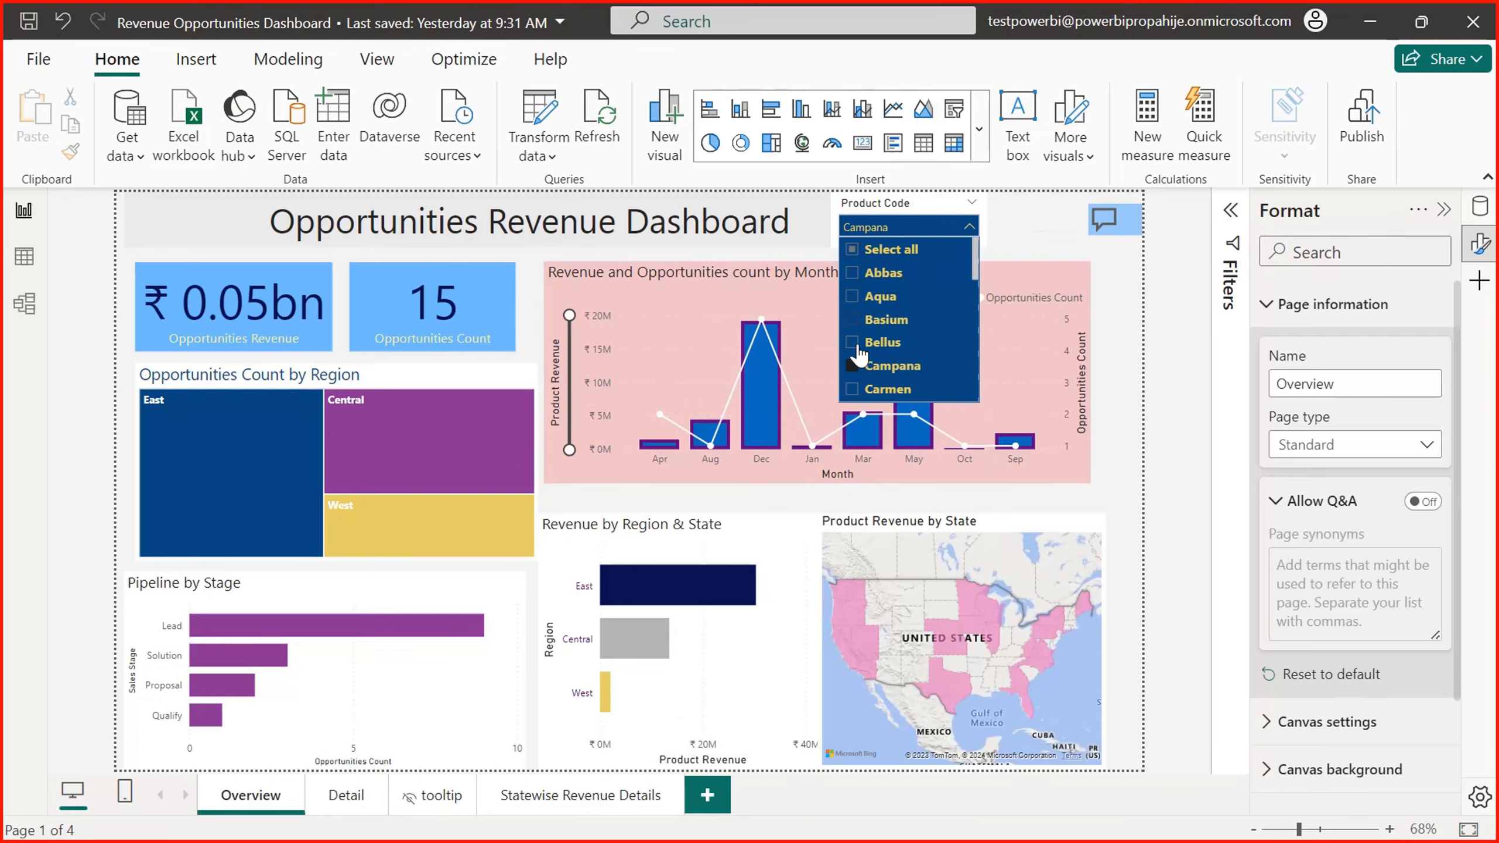
{"action": "left_click", "coordinate": [1125, 482]}
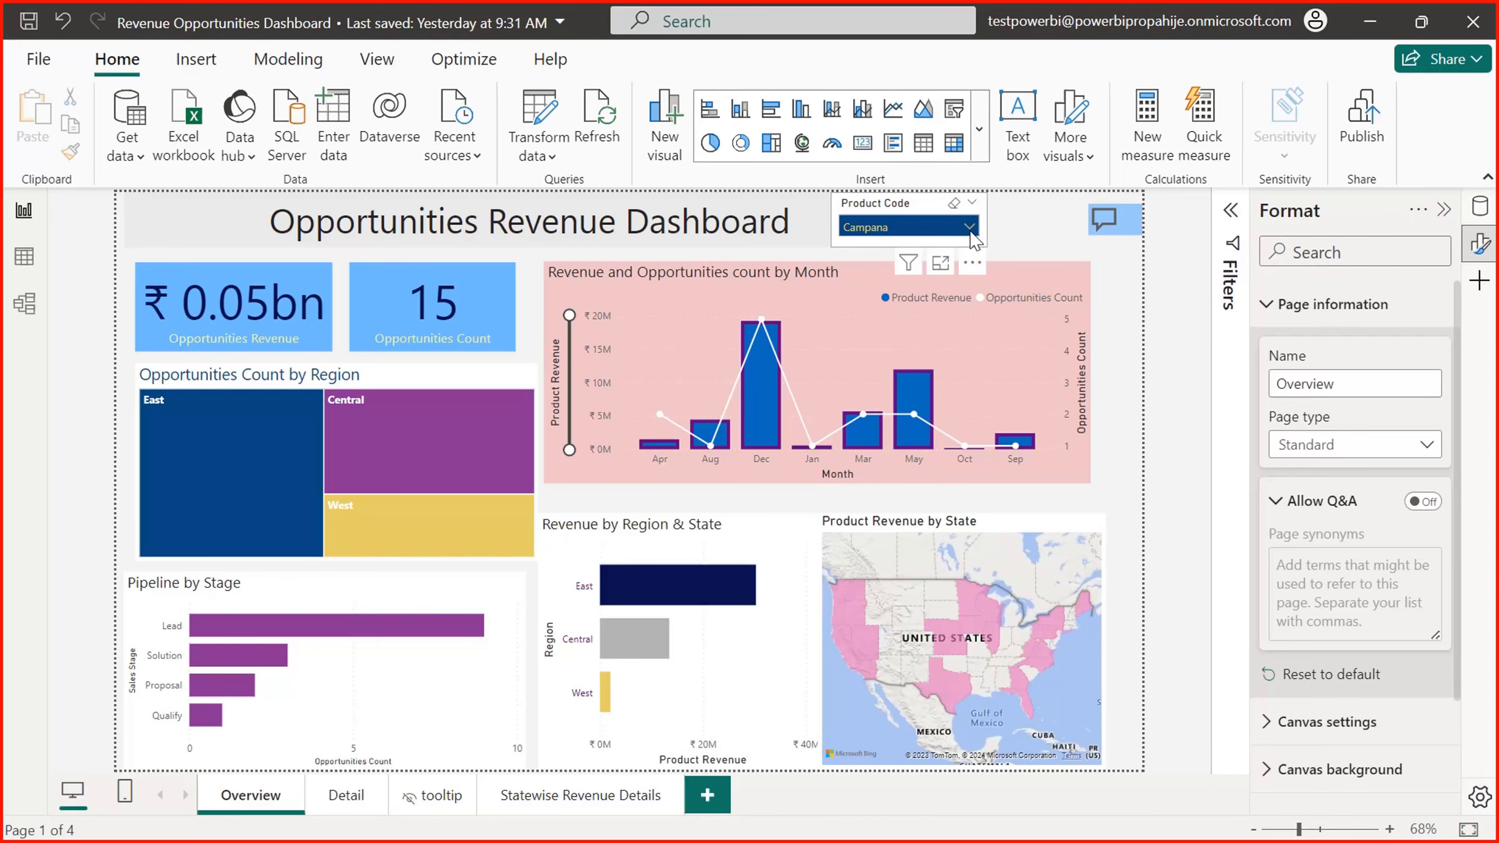
Step: Select all products in the Product Code slicer, then exclude Nimis
{"action": "left_click", "coordinate": [966, 227]}
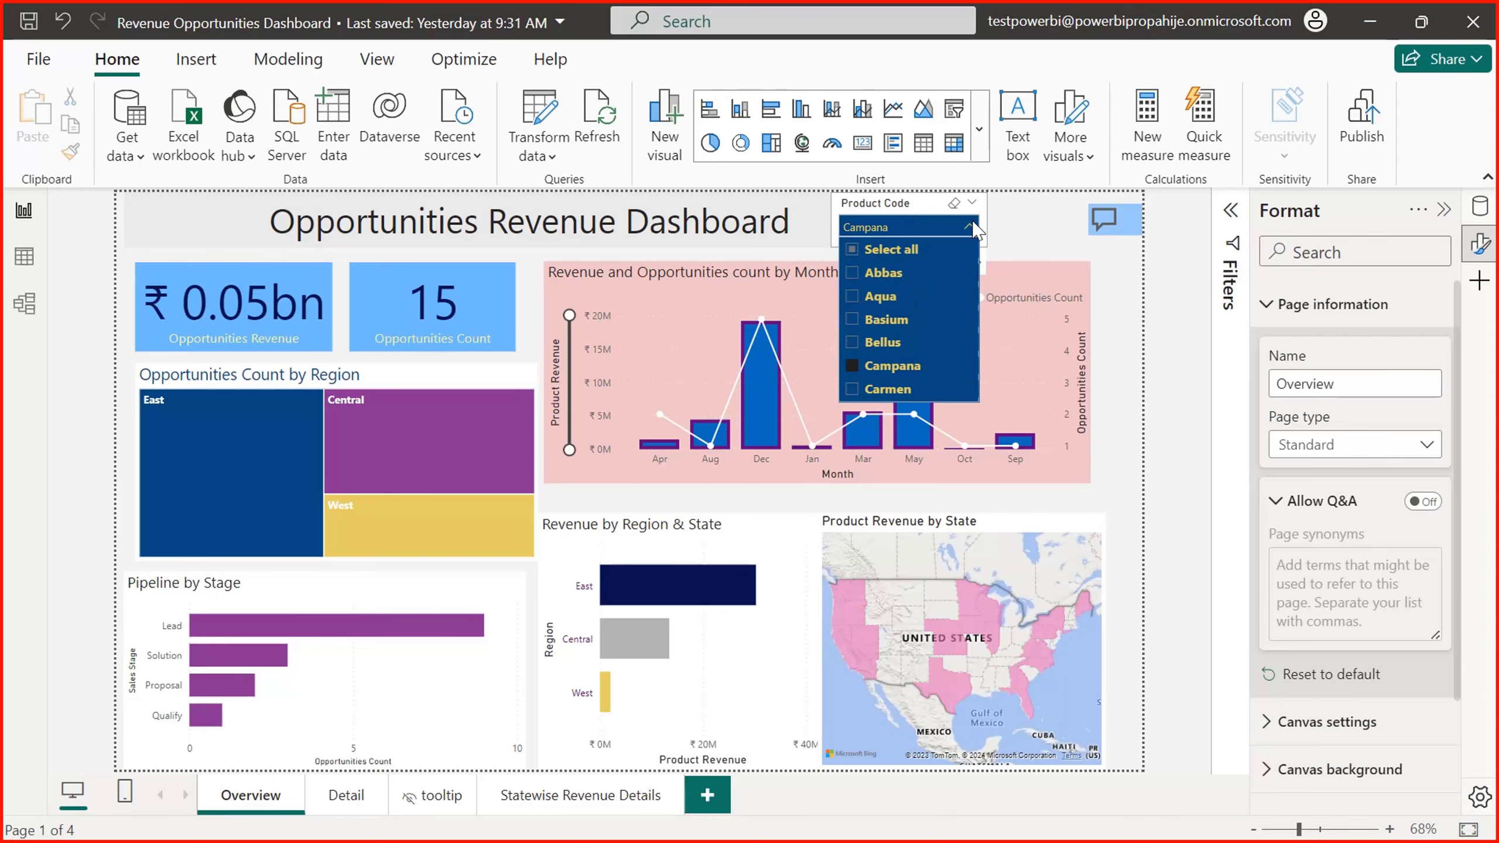
{"action": "left_click", "coordinate": [863, 253]}
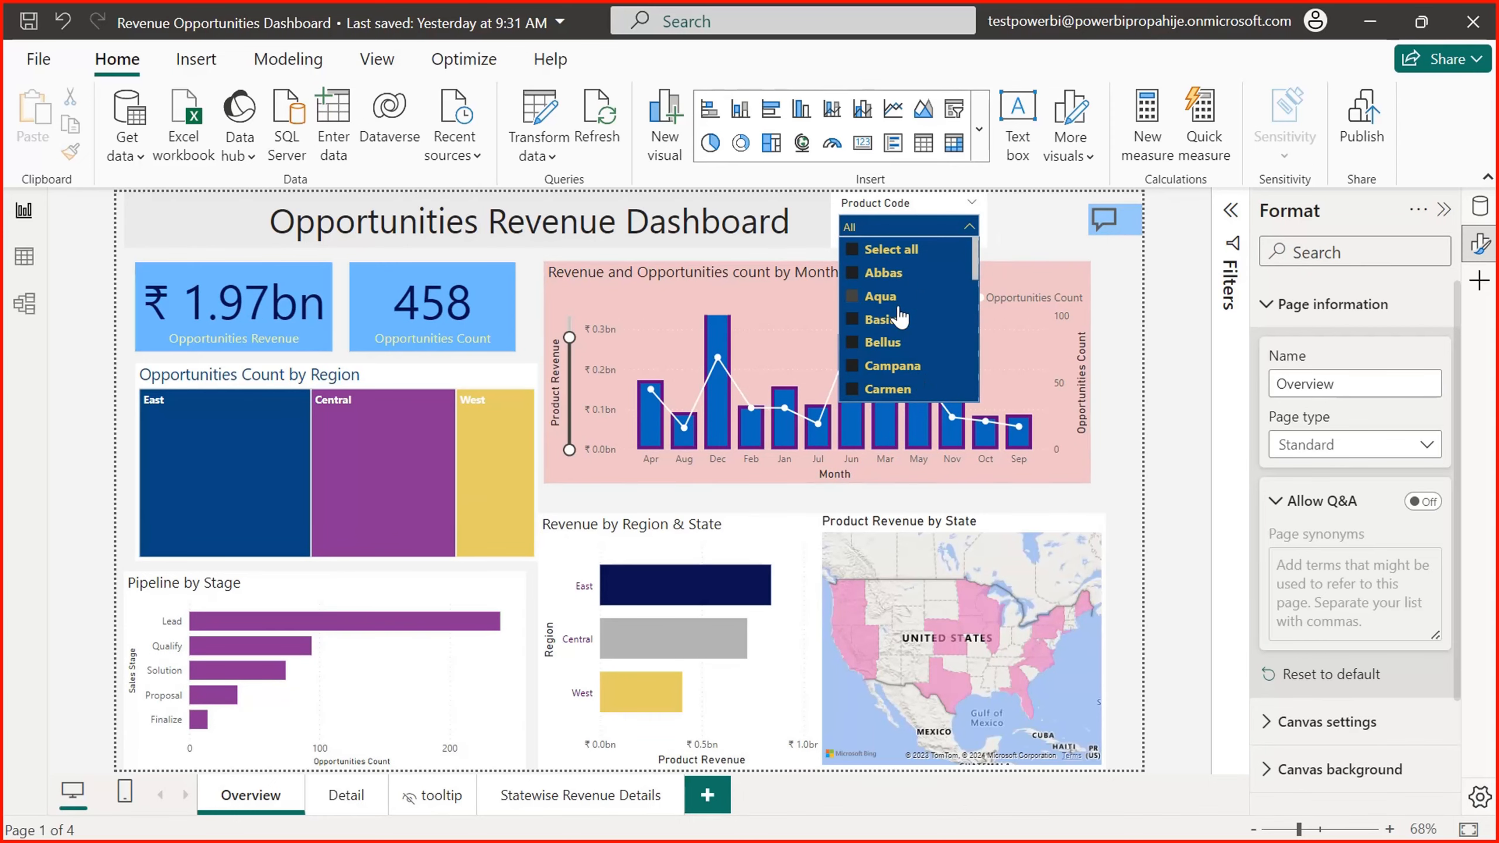
{"action": "left_click_drag", "start_coordinate": [977, 272], "coordinate": [976, 356]}
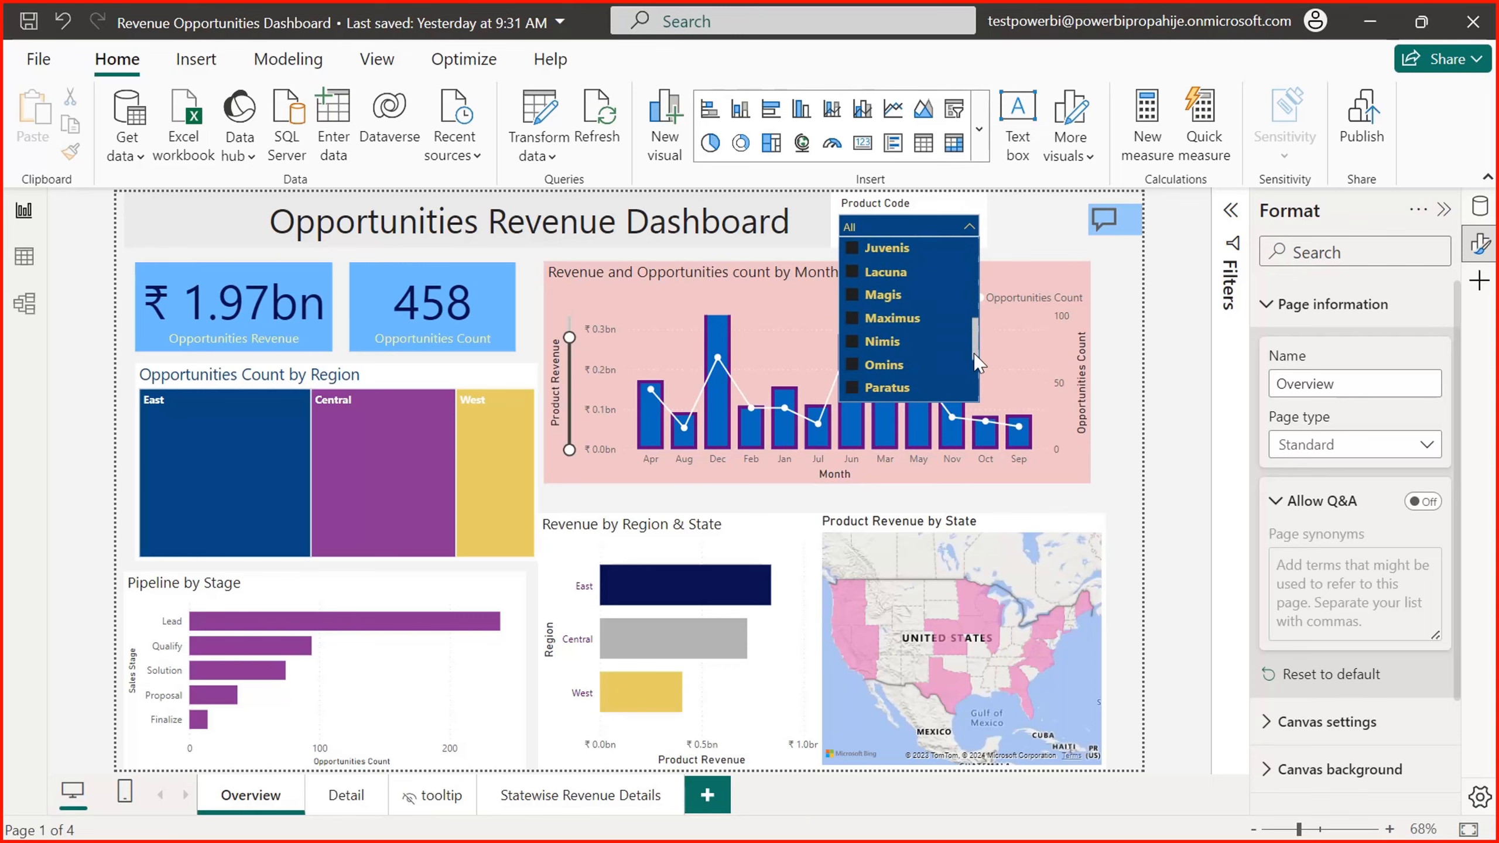
{"action": "left_click", "coordinate": [856, 343]}
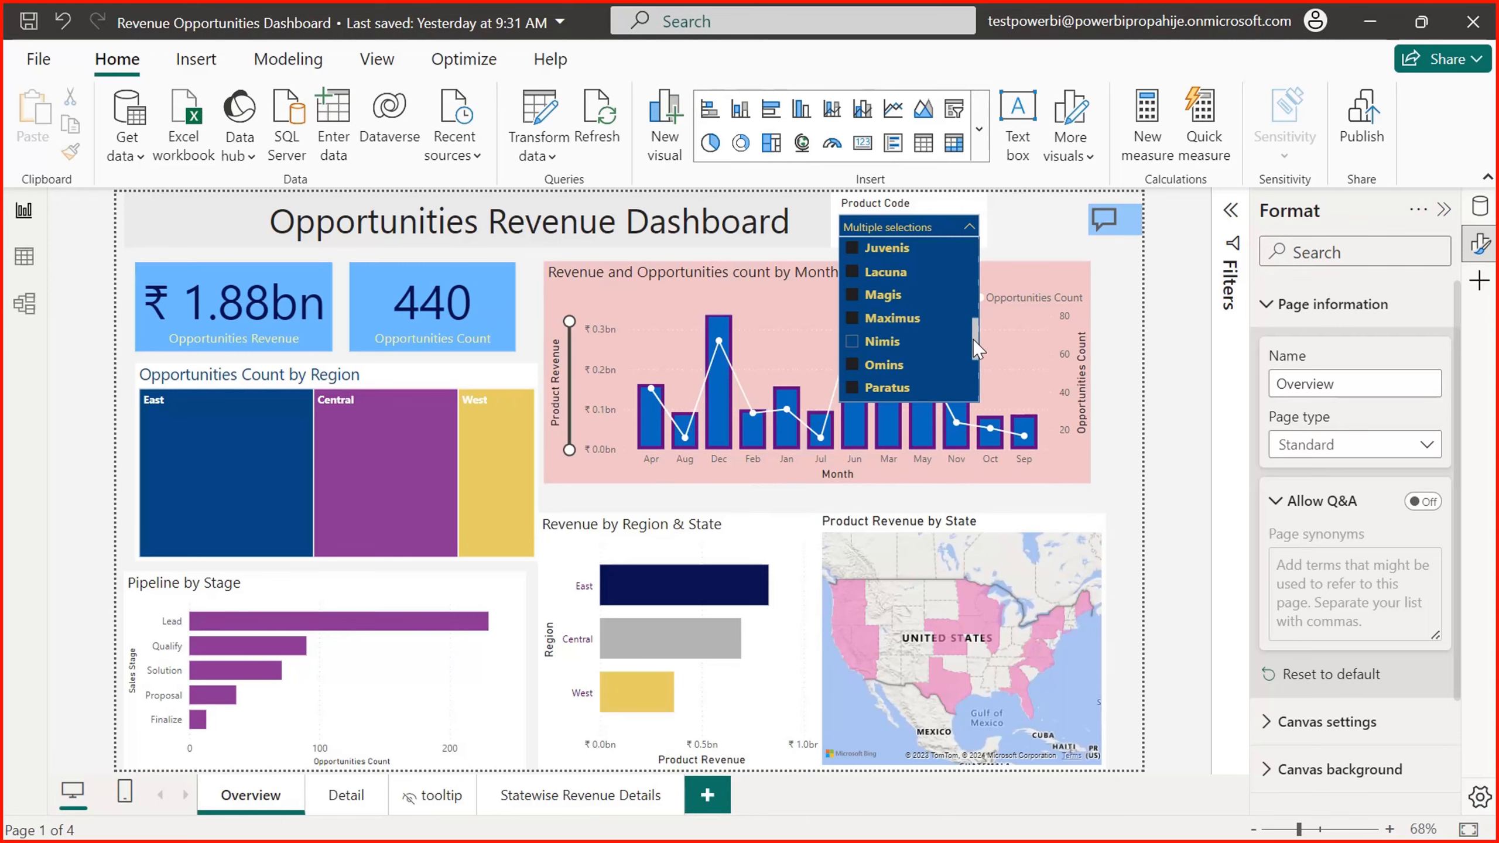
{"action": "left_click_drag", "start_coordinate": [971, 340], "coordinate": [949, 235]}
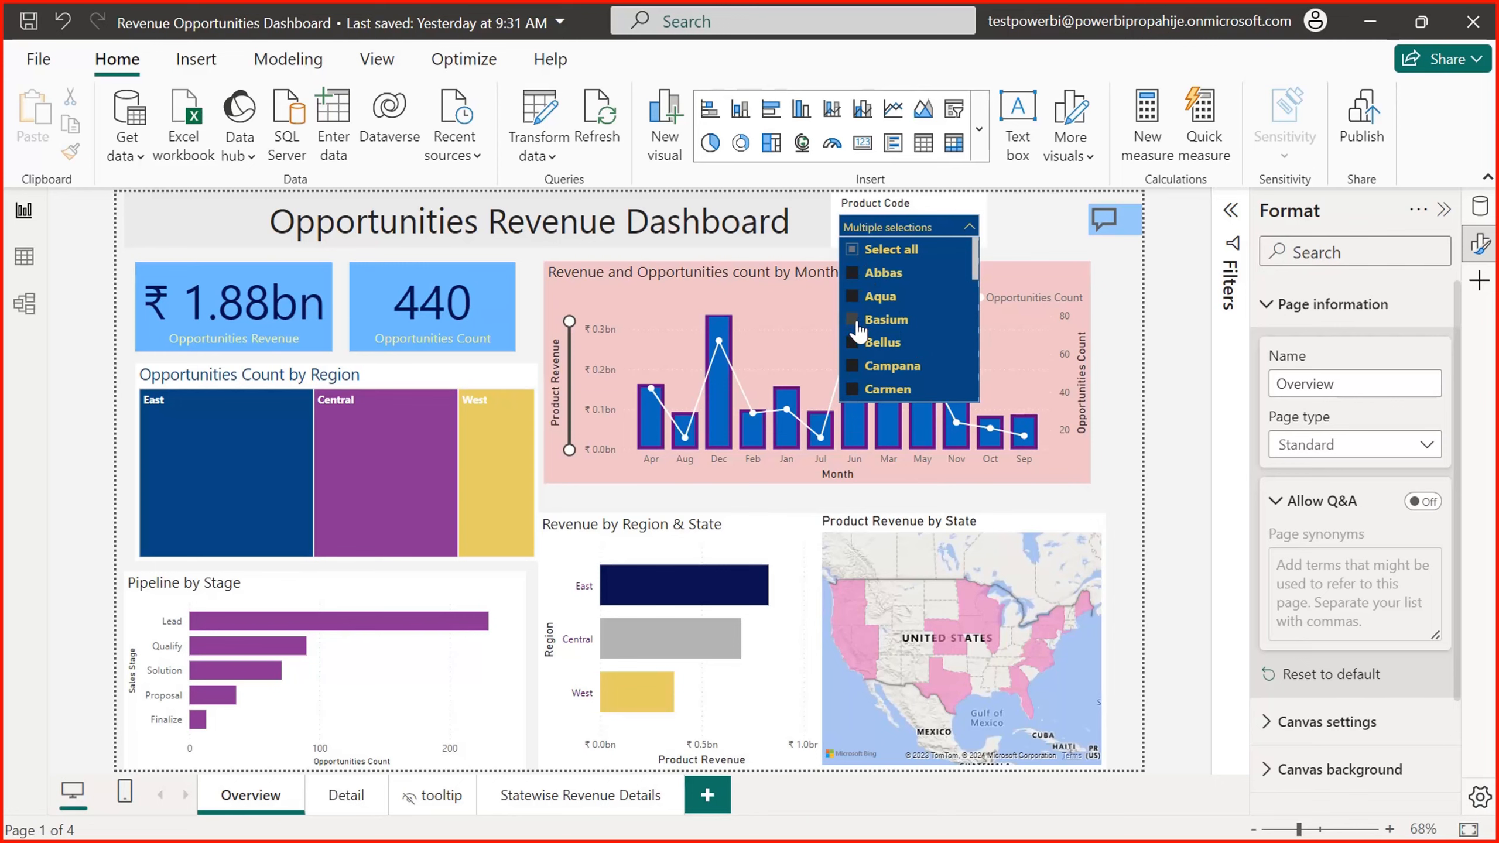
{"action": "left_click", "coordinate": [1124, 492]}
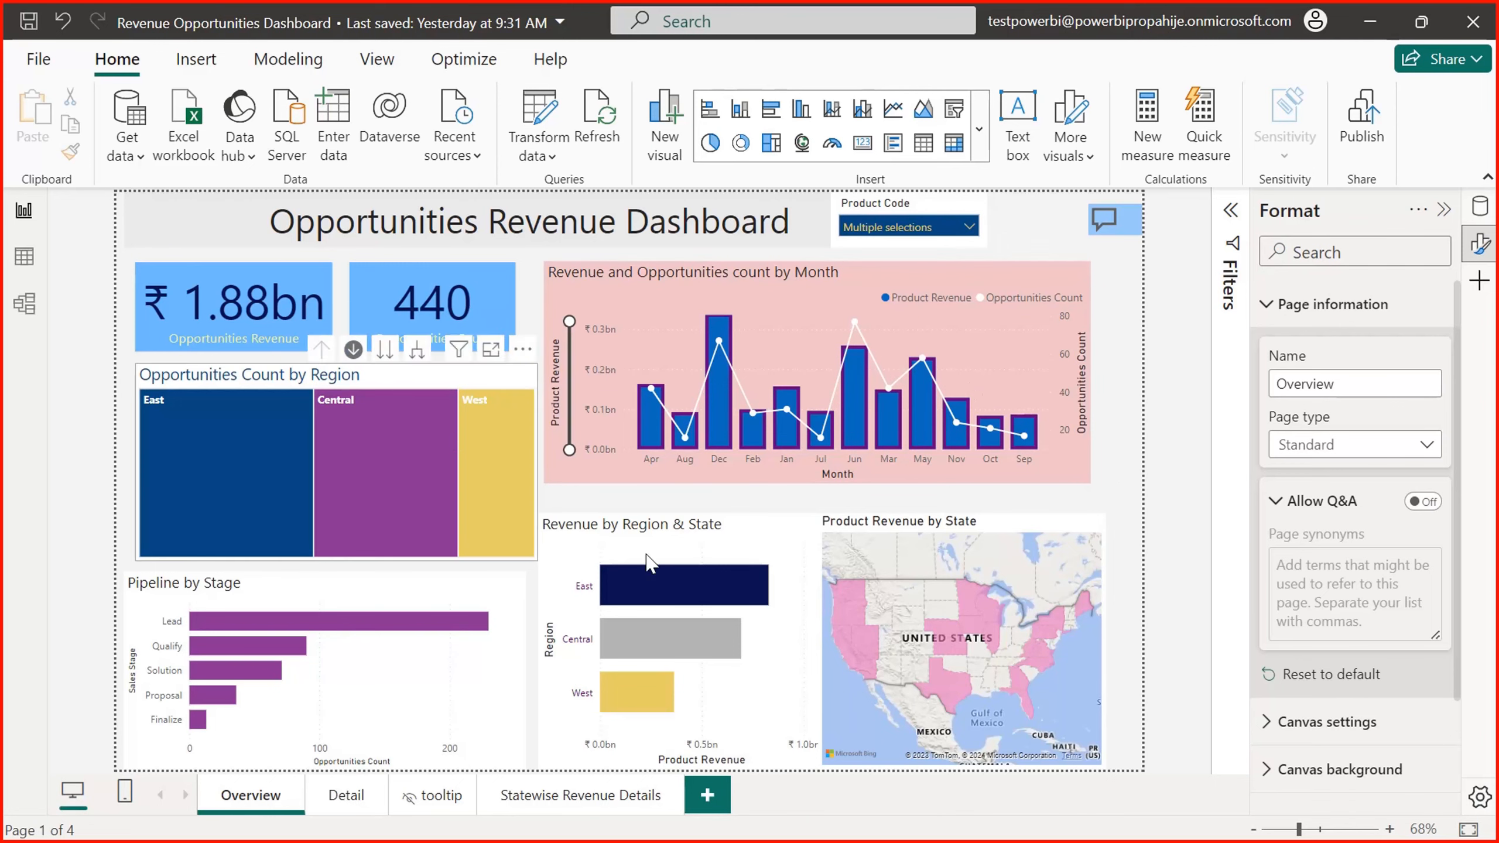
Step: Add the Bookmarks pane to the pane switcher and open it
{"action": "left_click", "coordinate": [1480, 283]}
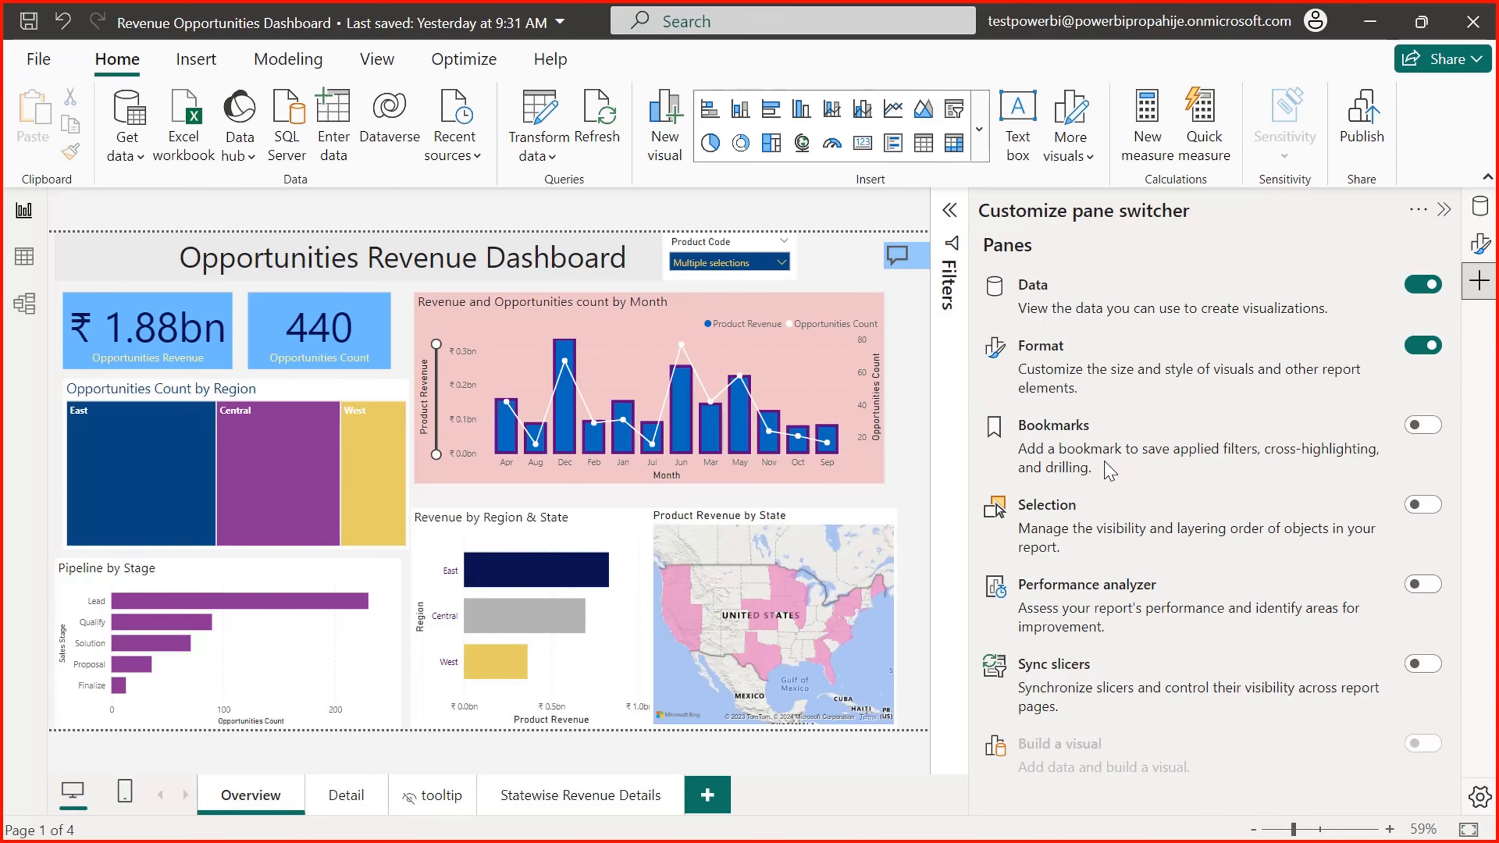
{"action": "left_click", "coordinate": [1423, 425]}
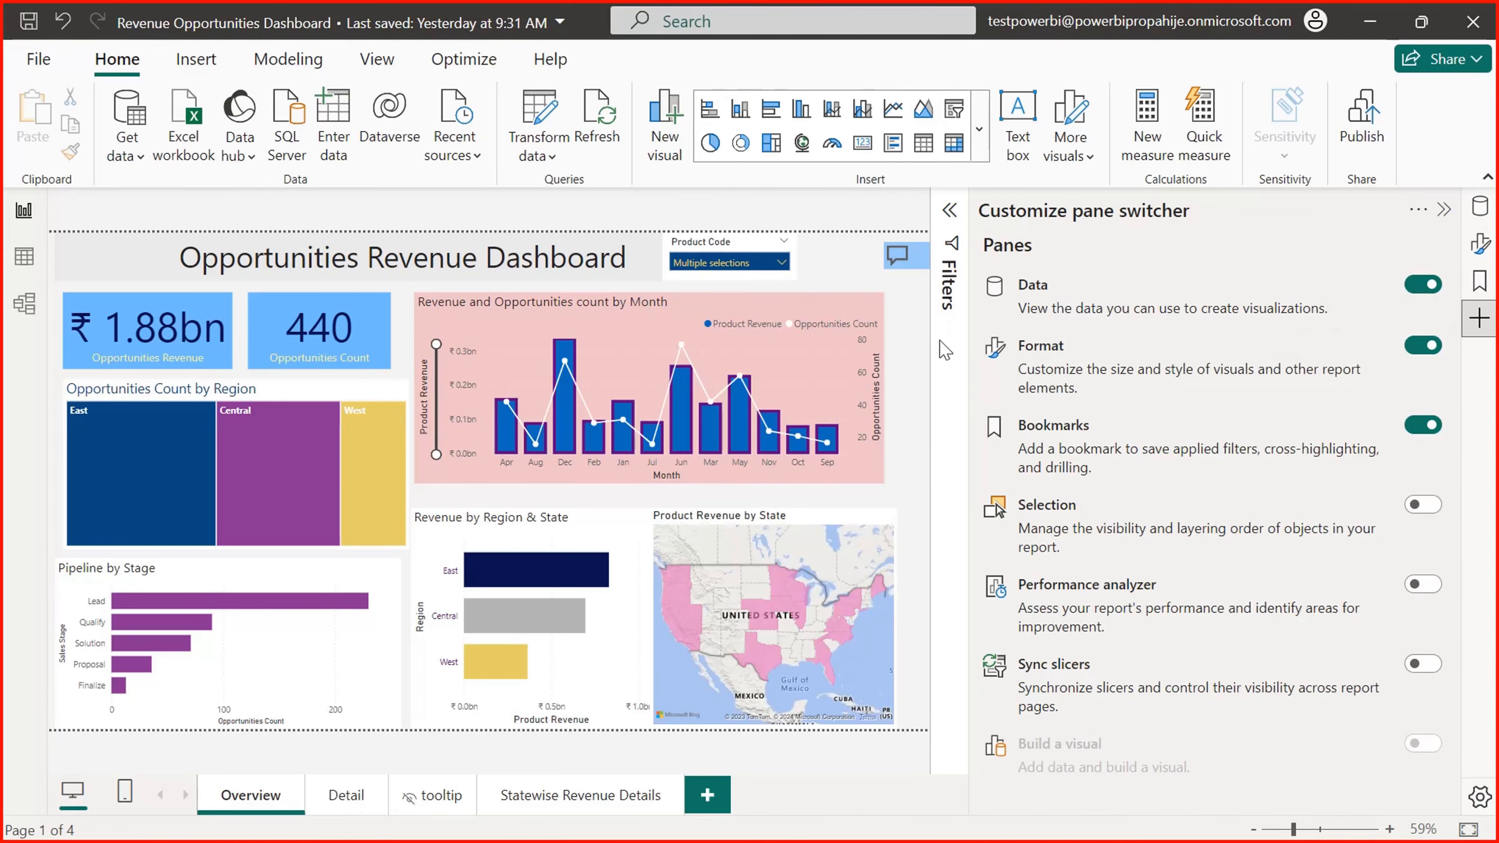
{"action": "left_click", "coordinate": [1481, 289]}
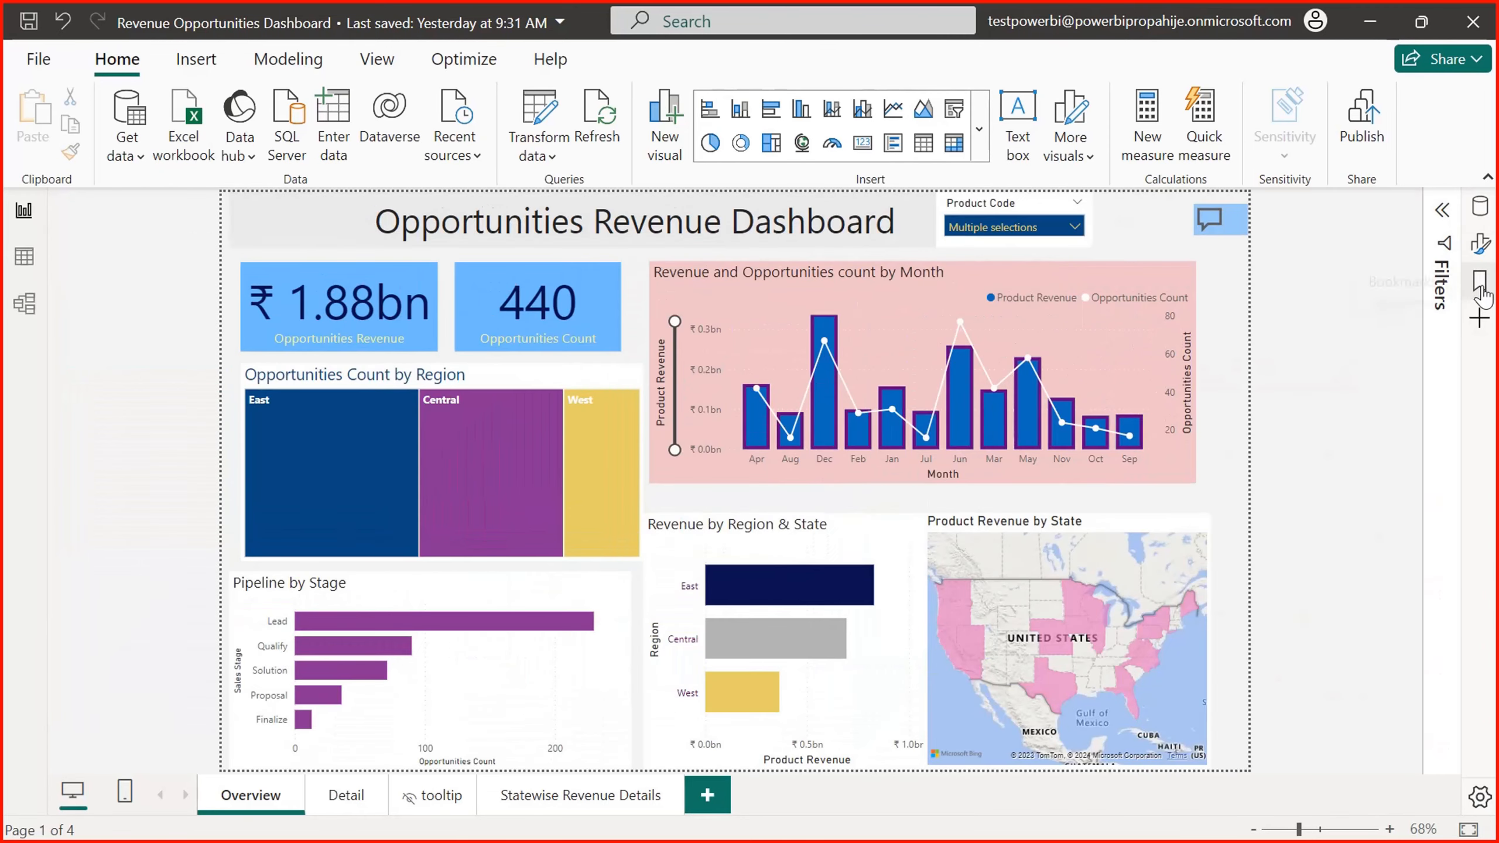
{"action": "left_click", "coordinate": [1482, 292]}
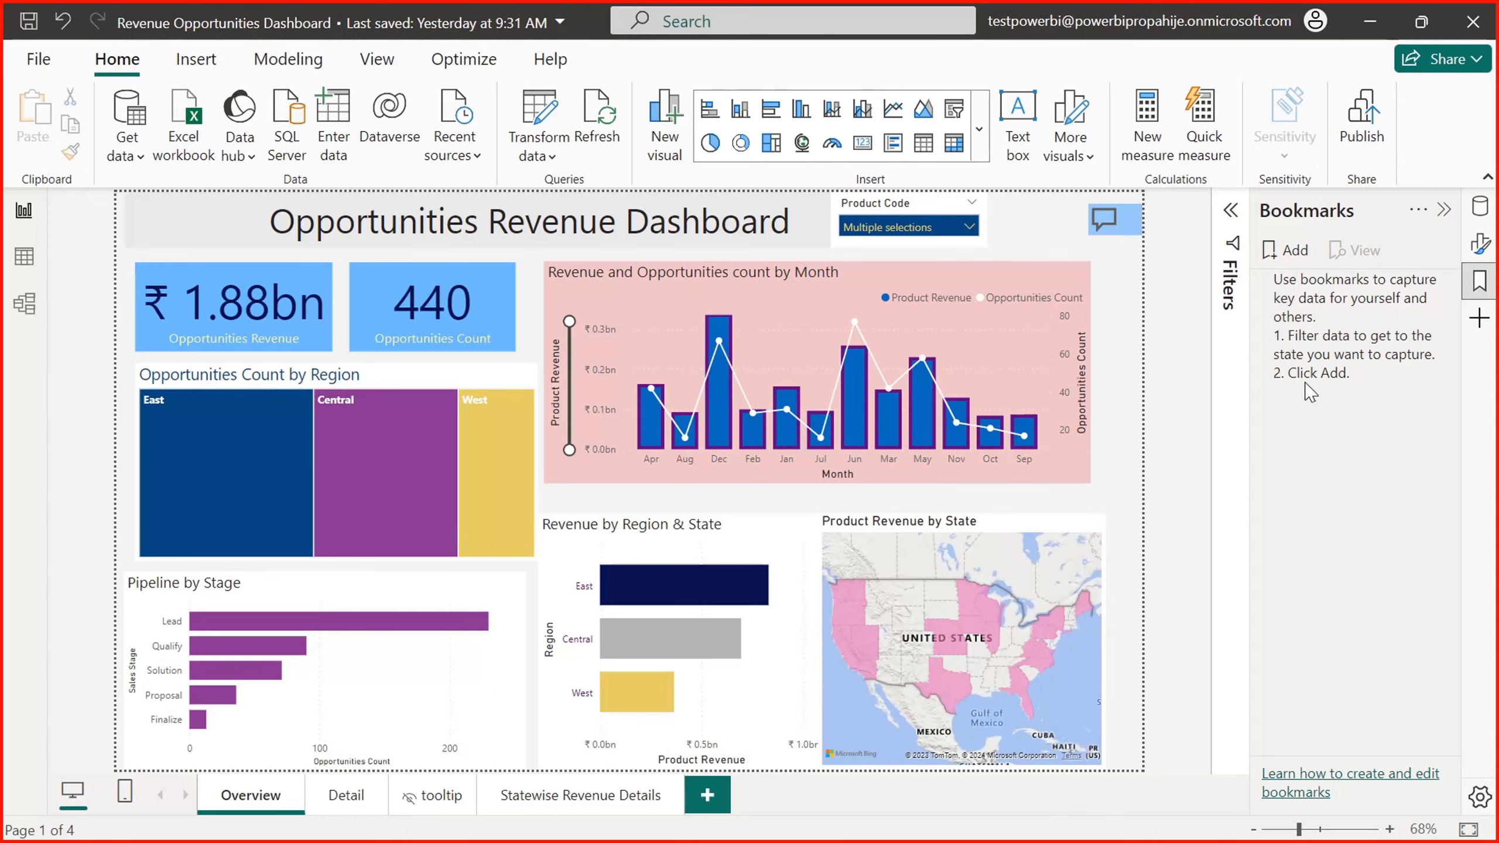
Step: Exclude Basium and Campana from the Product Code slicer selection
{"action": "left_click", "coordinate": [968, 227]}
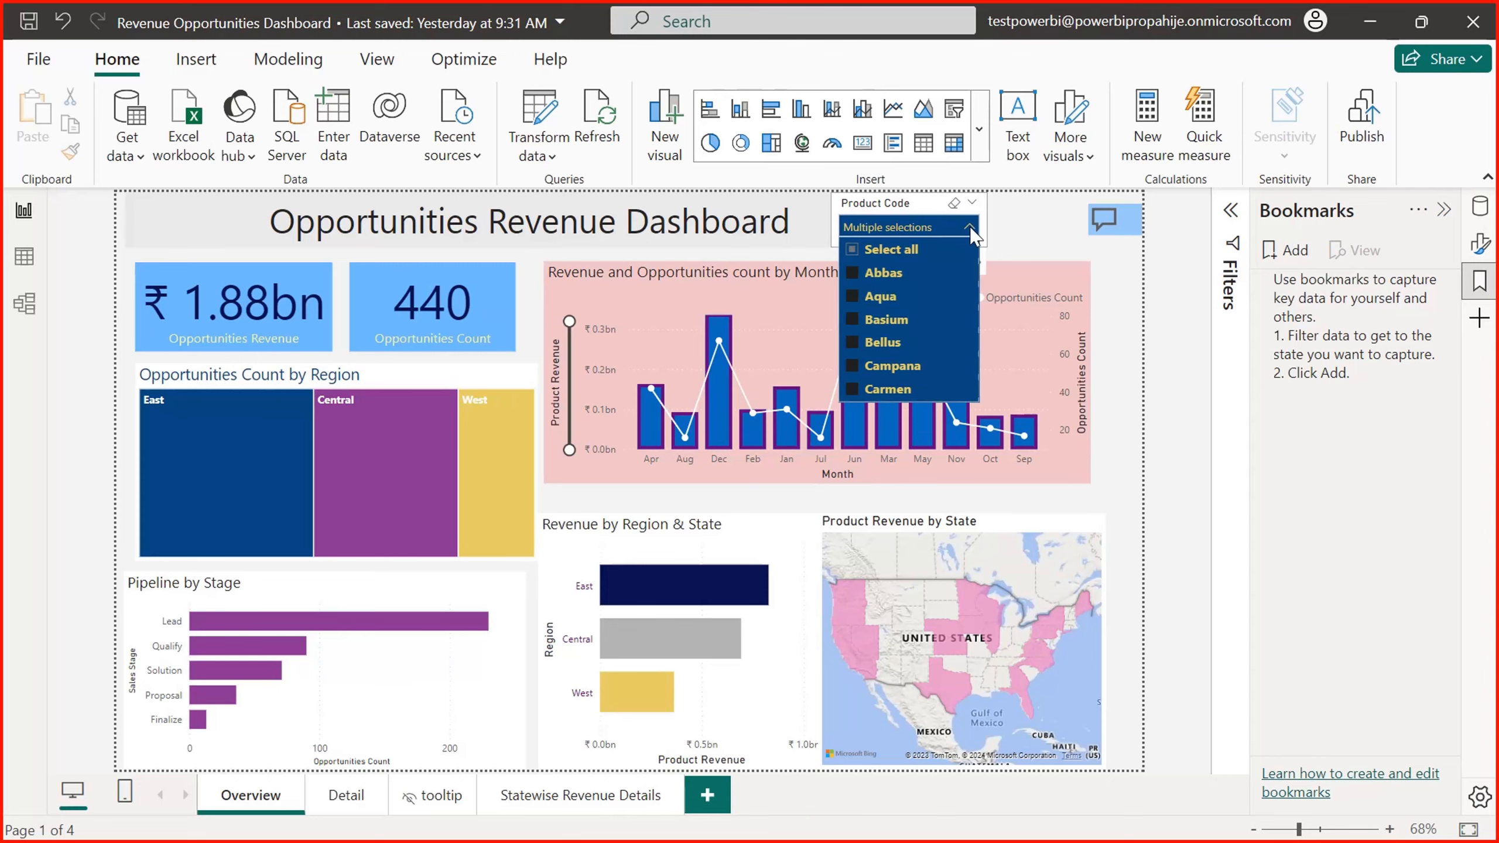
{"action": "left_click", "coordinate": [877, 326]}
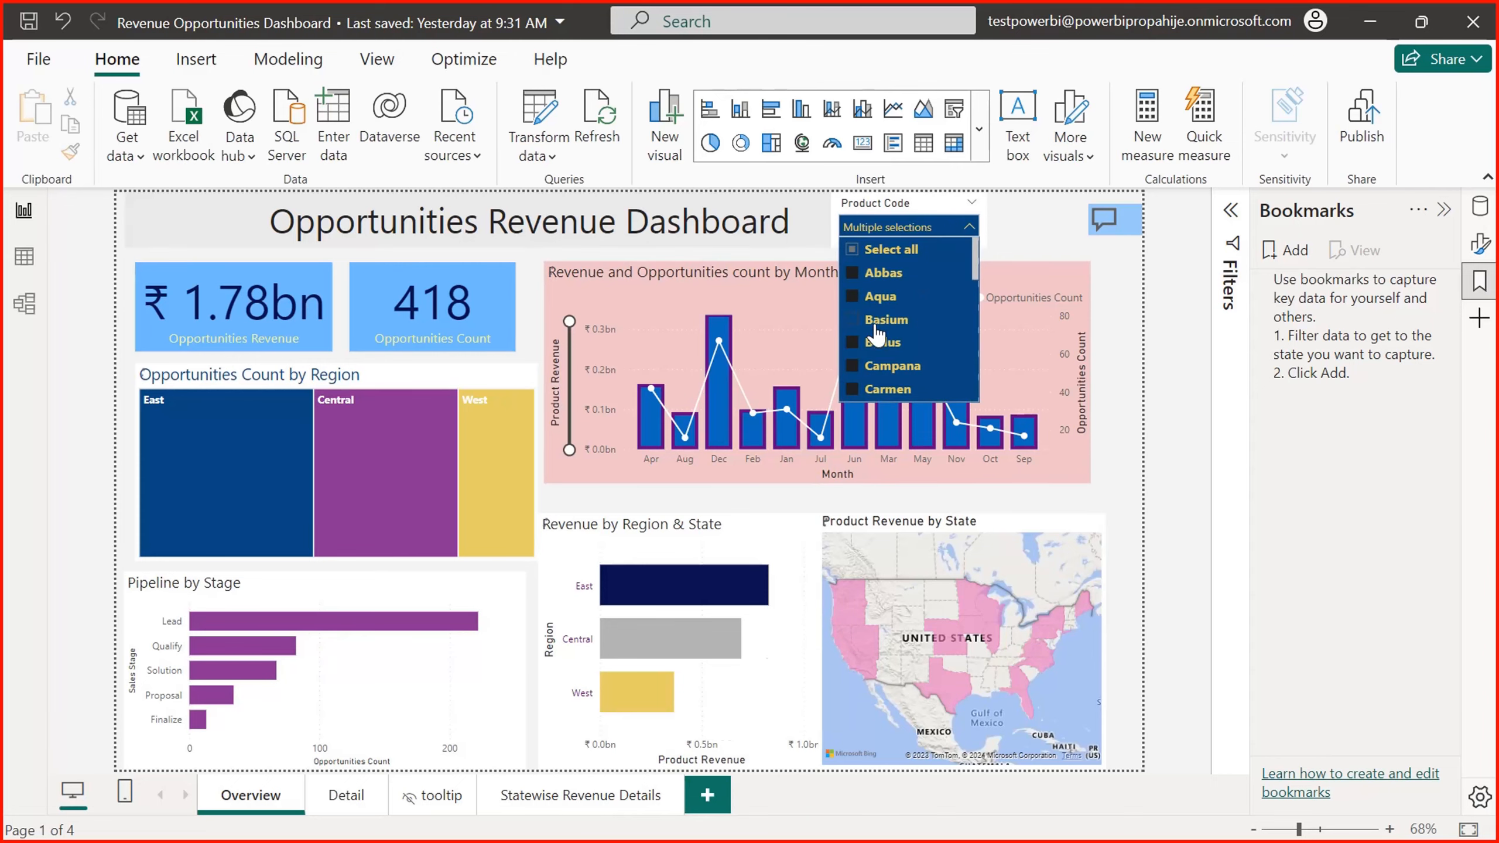
{"action": "left_click", "coordinate": [860, 371]}
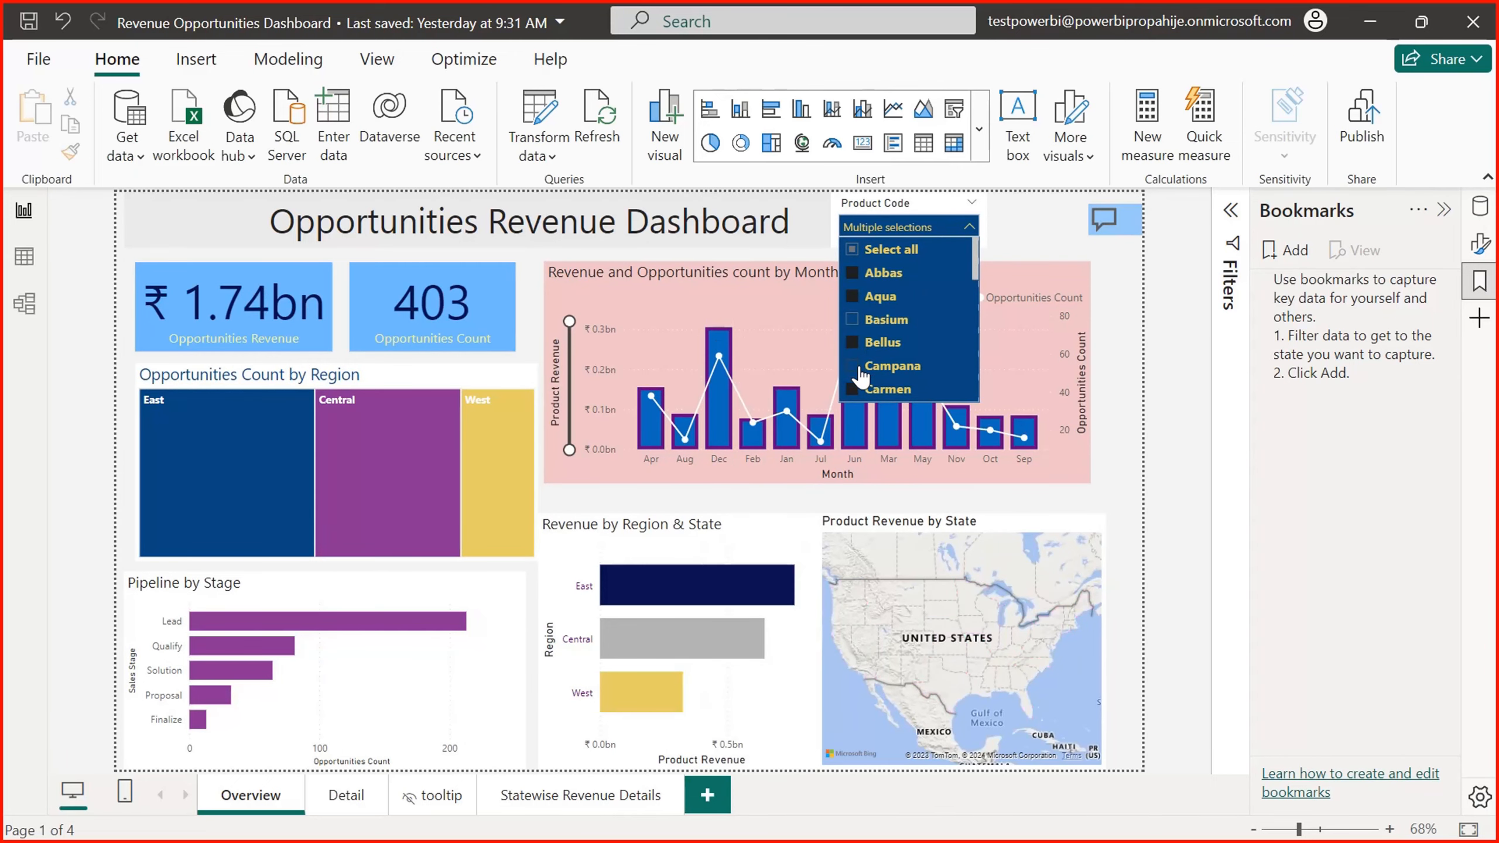
{"action": "left_click", "coordinate": [1263, 448]}
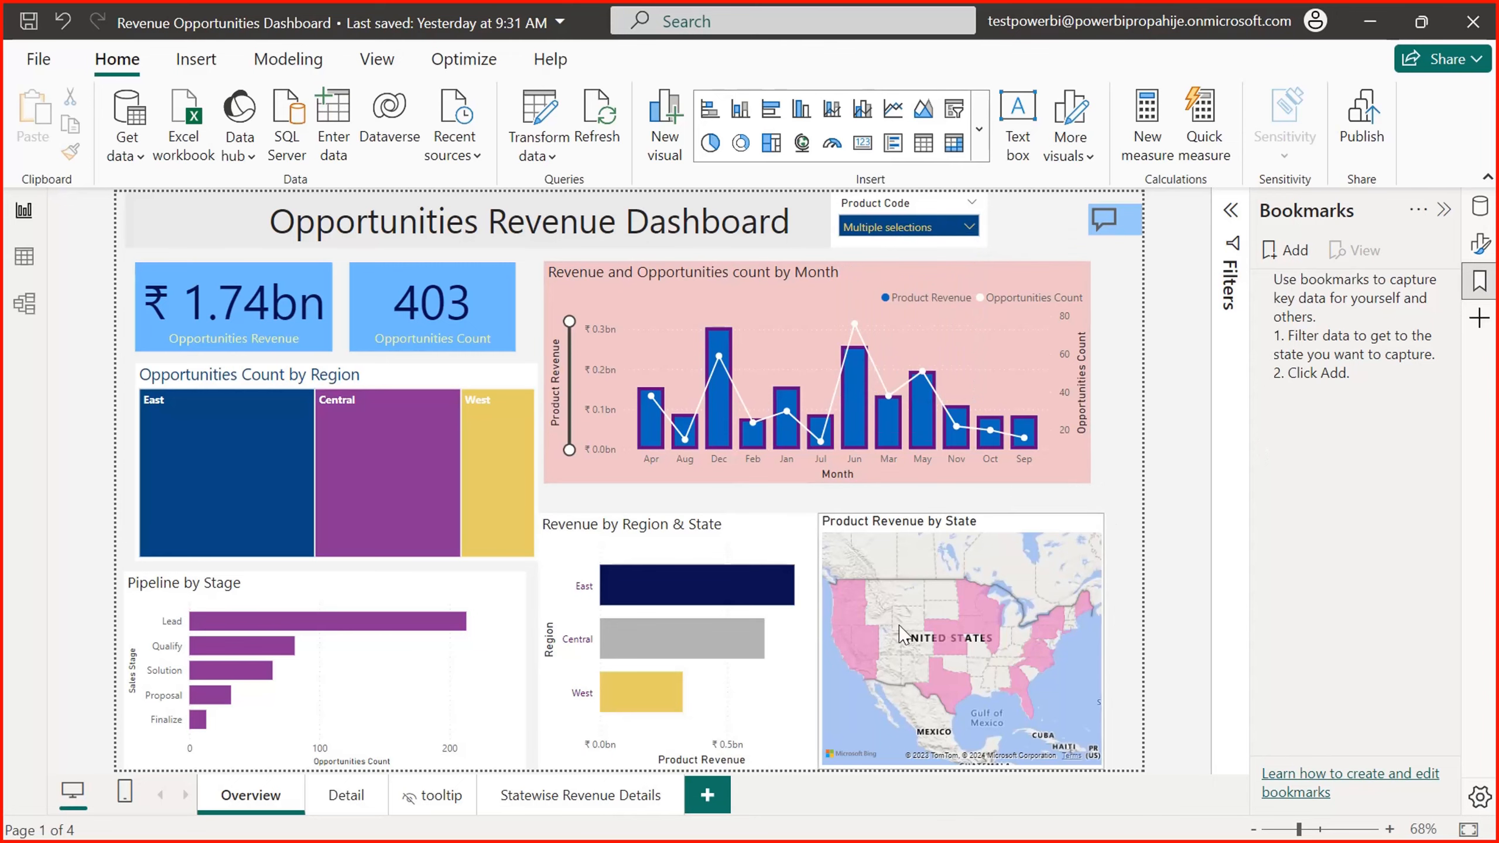
Step: Reset the Product Code slicer to All
{"action": "left_click", "coordinate": [968, 227]}
{"action": "left_click", "coordinate": [881, 256]}
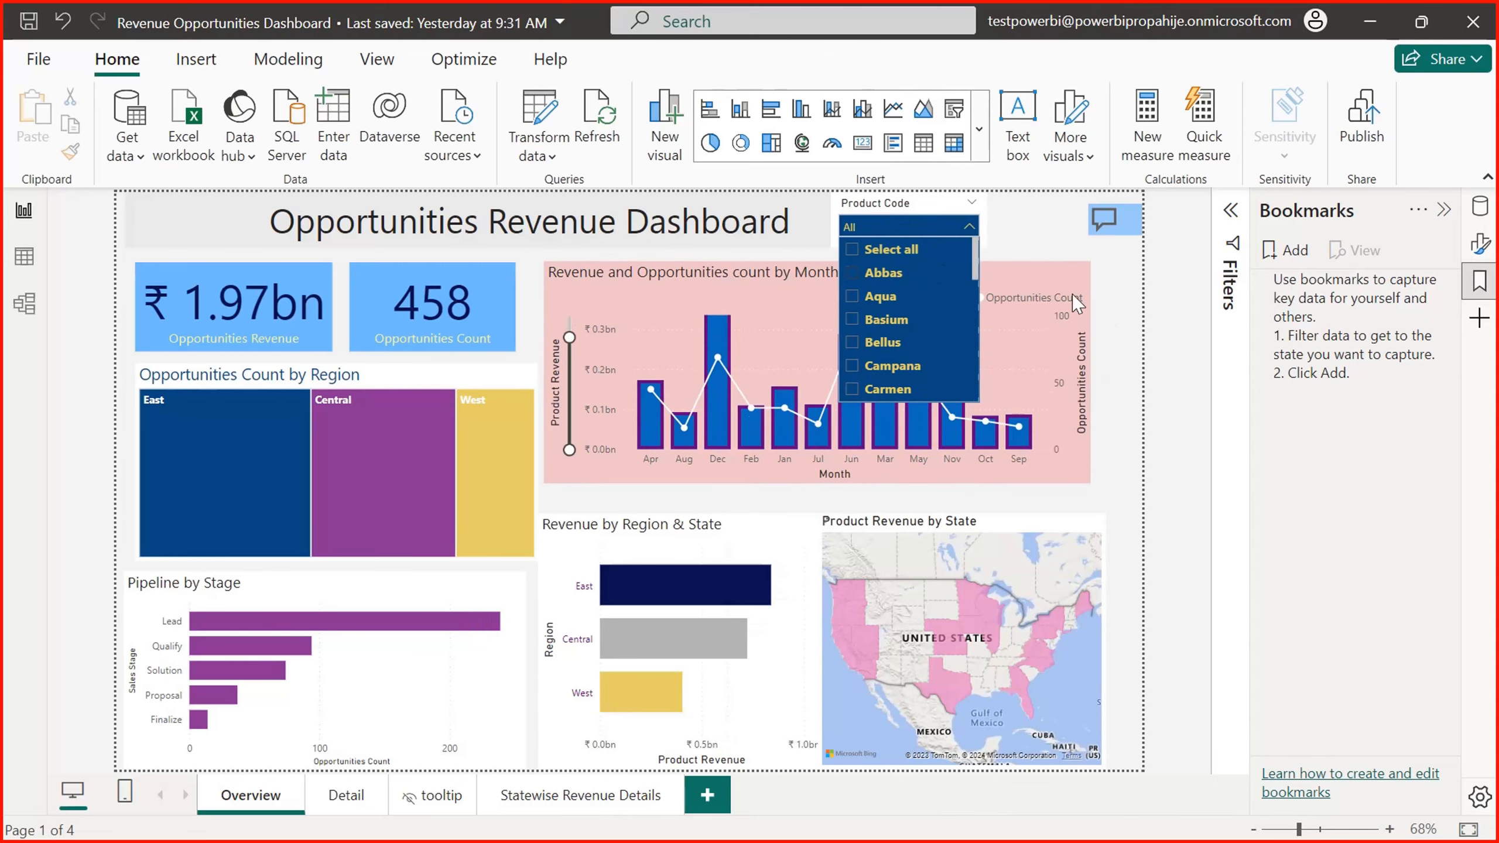
{"action": "left_click", "coordinate": [1155, 350]}
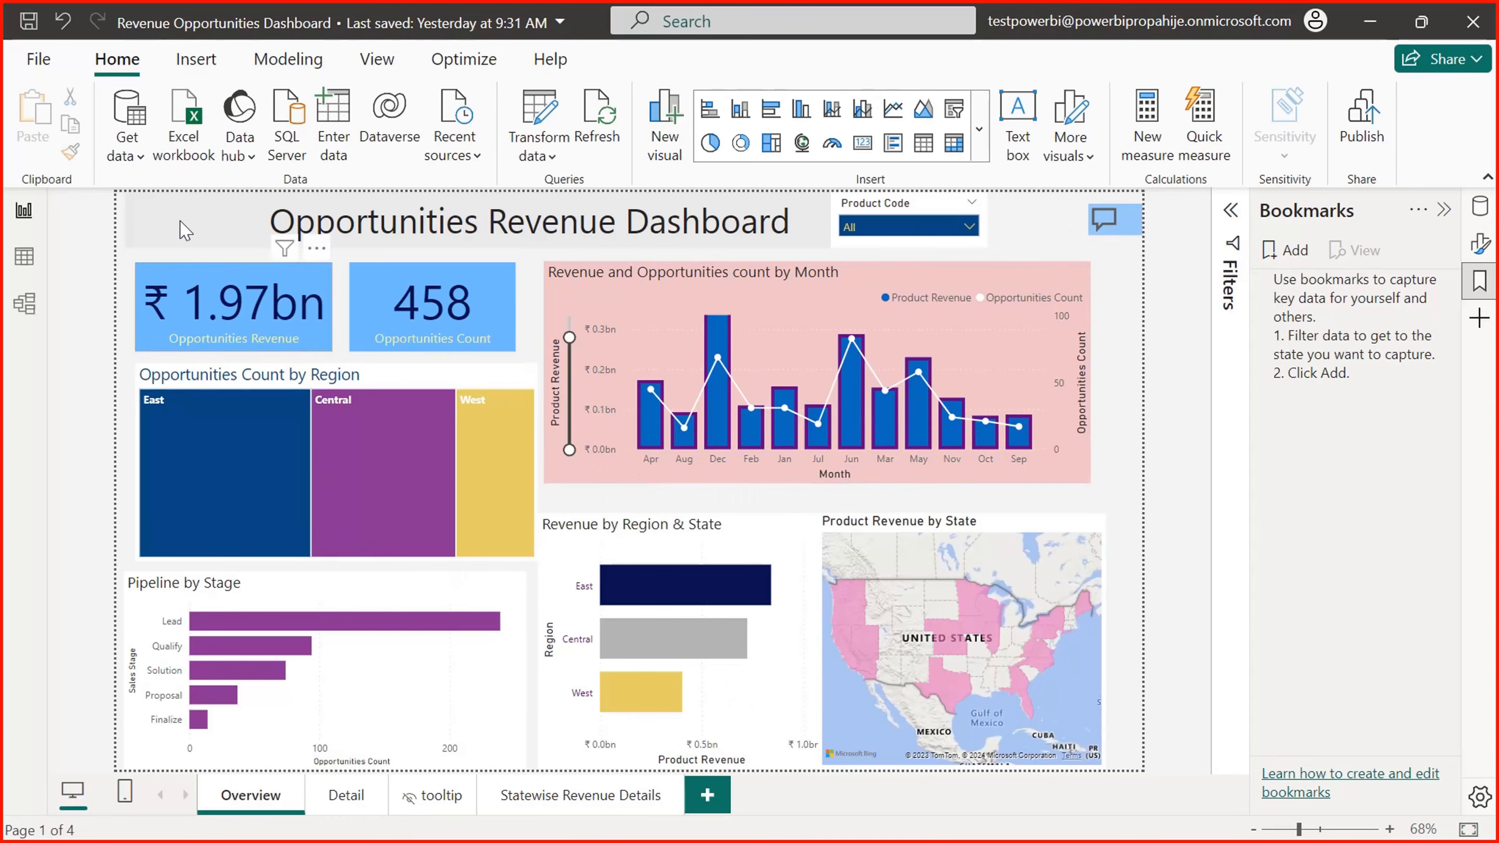
Step: Insert a curved-arrow button, shrink it and place it at the upper-left corner of the Opportunities Revenue card
{"action": "left_click", "coordinate": [209, 67]}
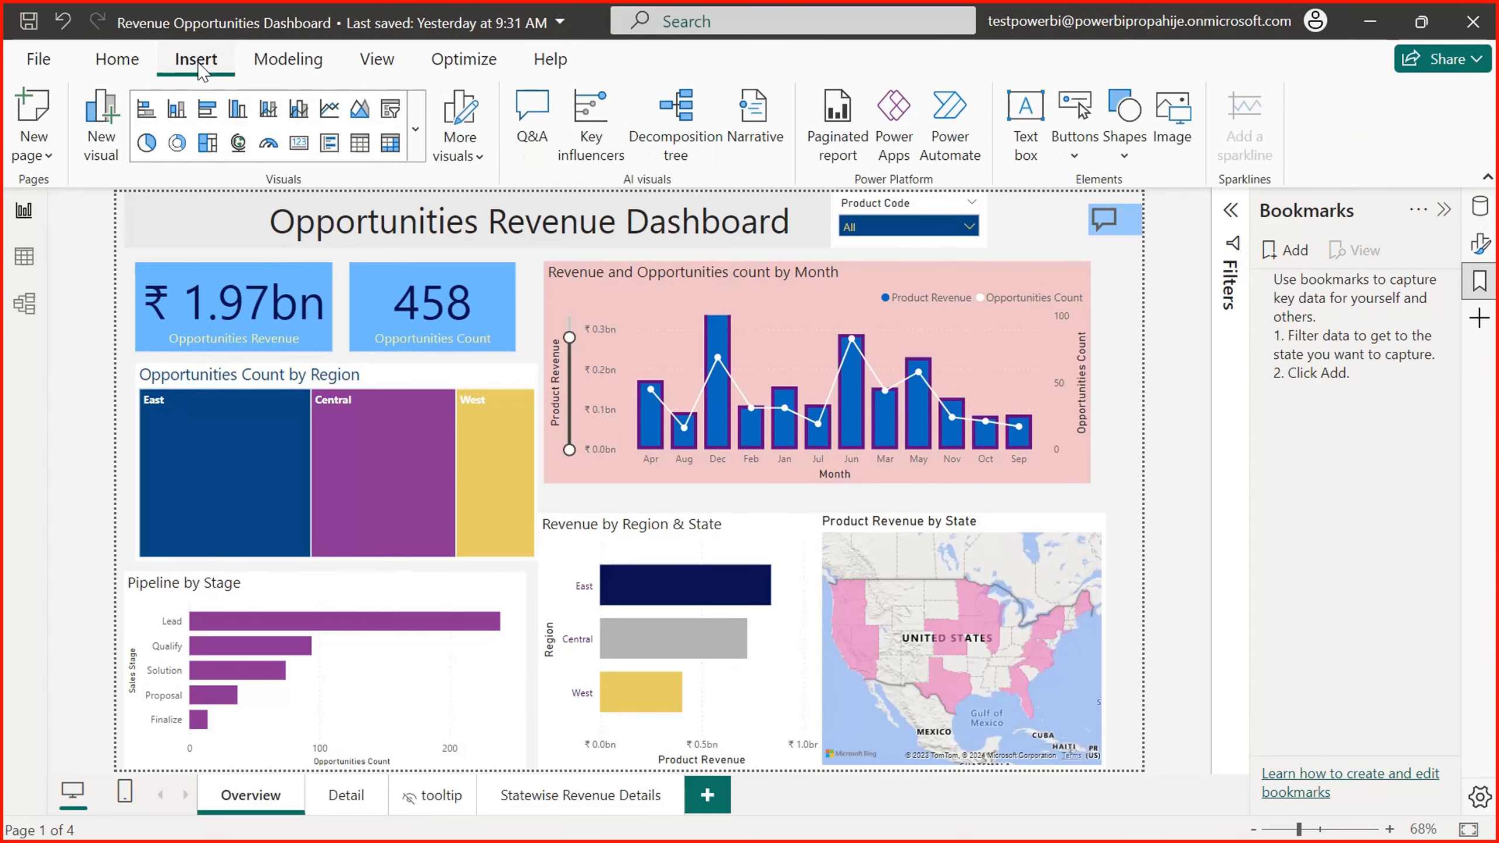
{"action": "left_click", "coordinate": [1074, 155]}
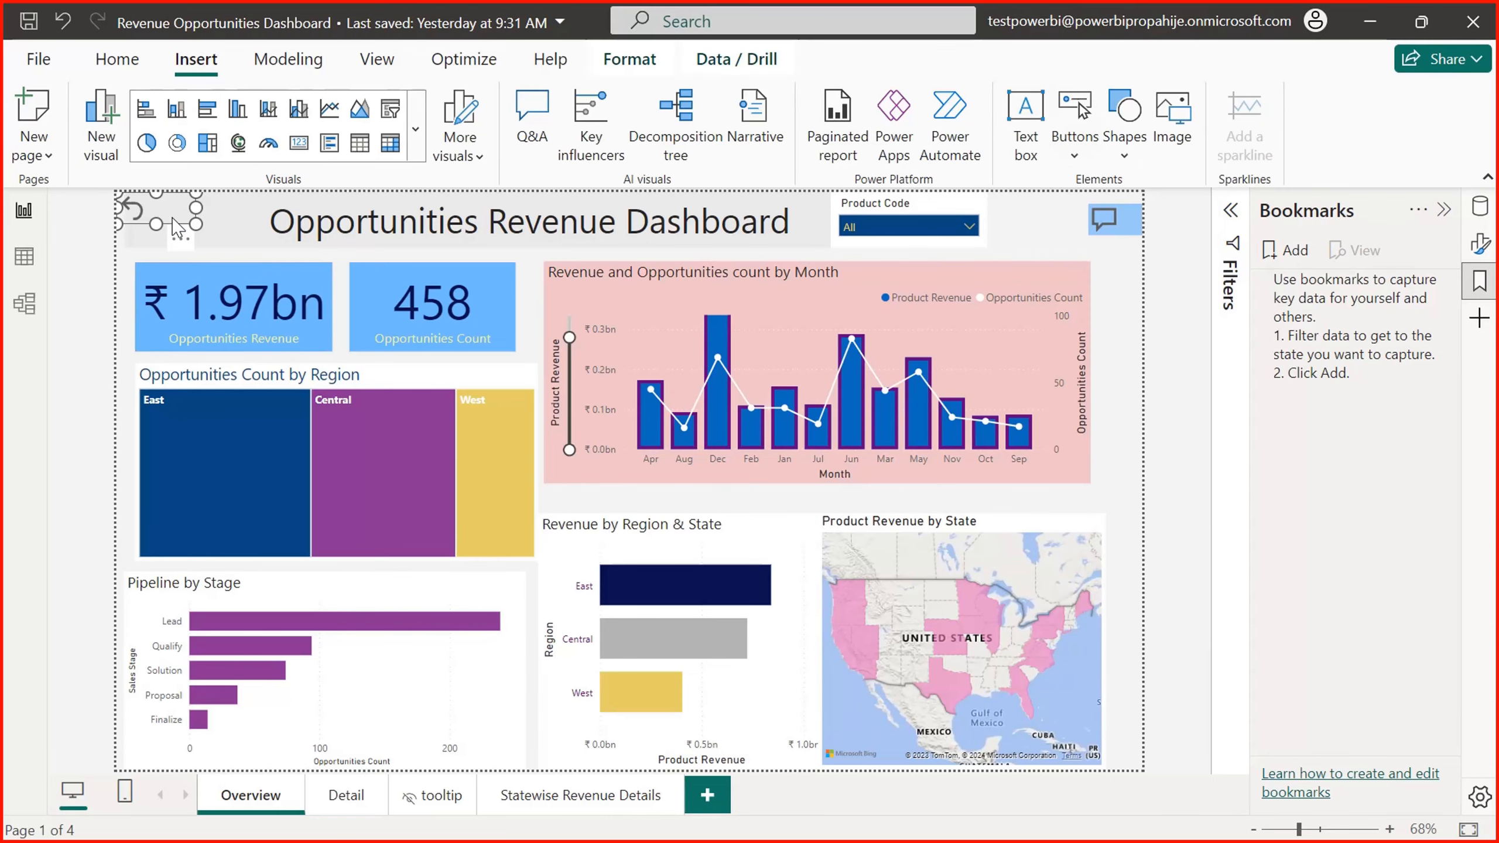
{"action": "left_click_drag", "start_coordinate": [178, 228], "coordinate": [126, 268]}
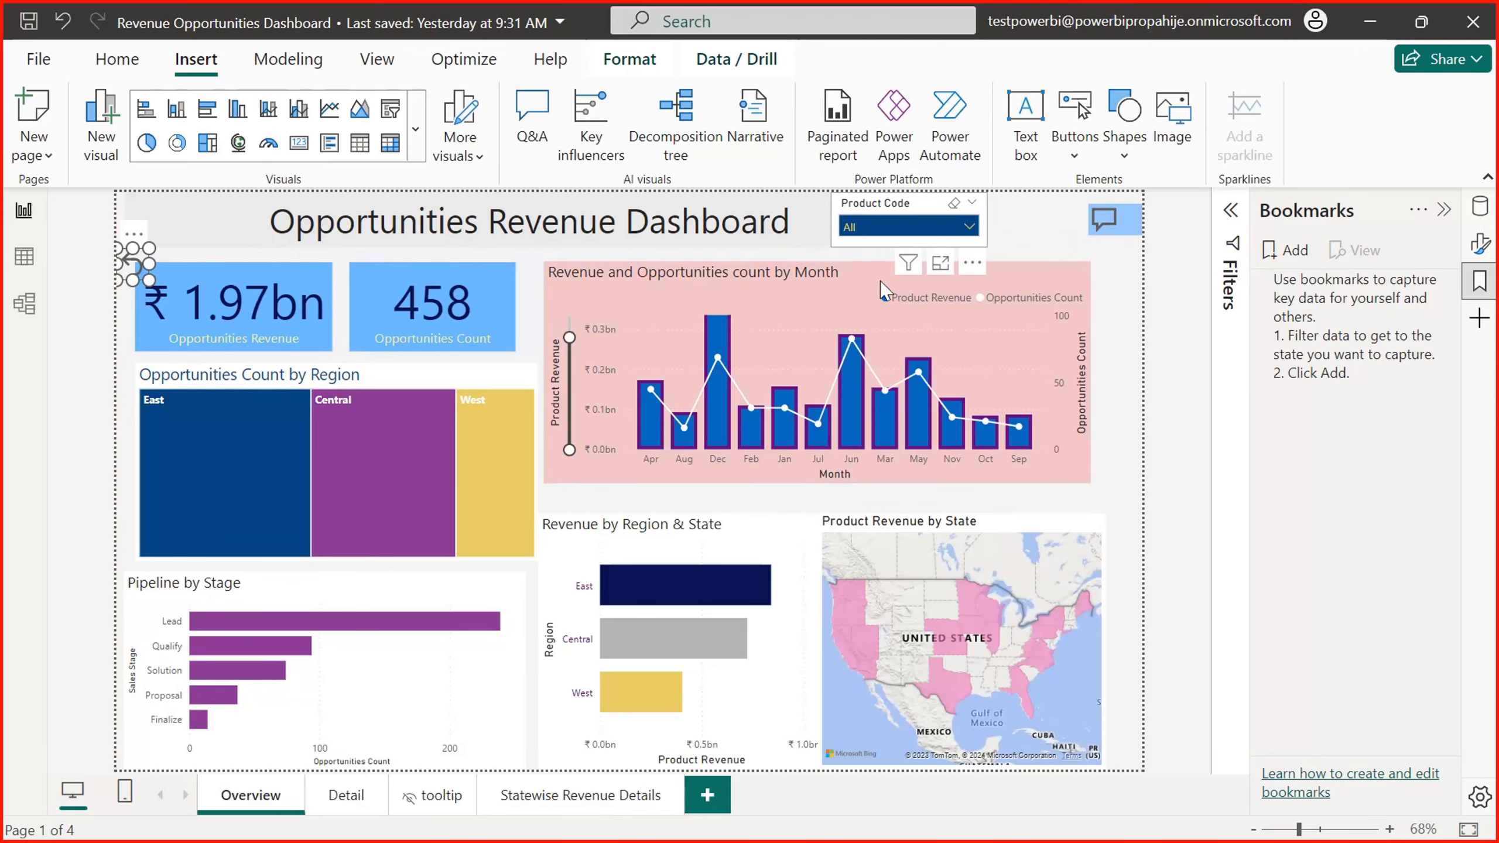
Step: Cross-filter the dashboard with the Dec and Aug columns and the region bars, and drill the region treemap down to states
{"action": "left_click", "coordinate": [909, 234]}
{"action": "left_click", "coordinate": [909, 230]}
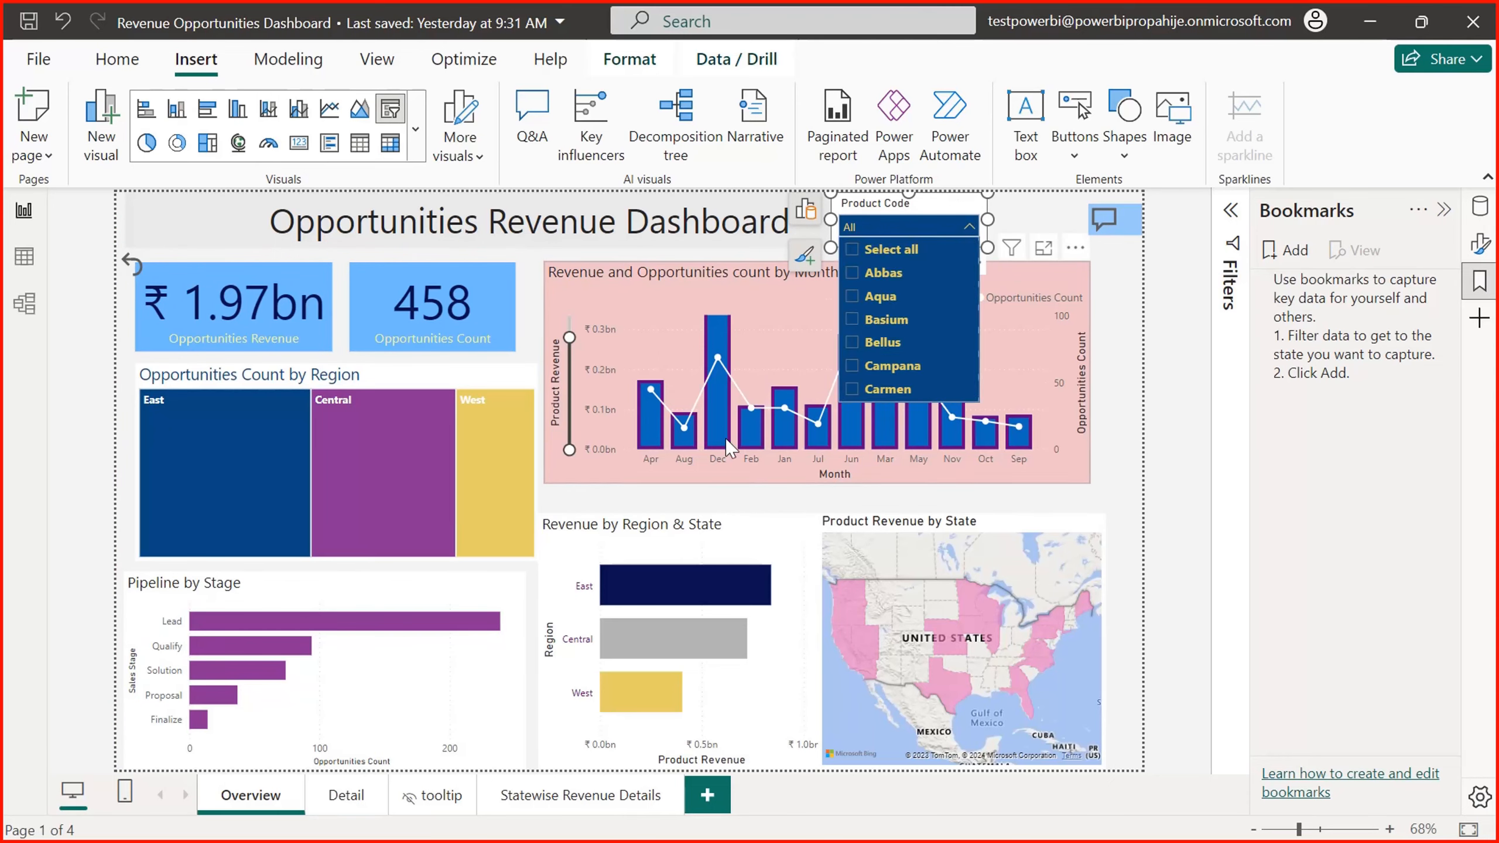
{"action": "left_click", "coordinate": [717, 414]}
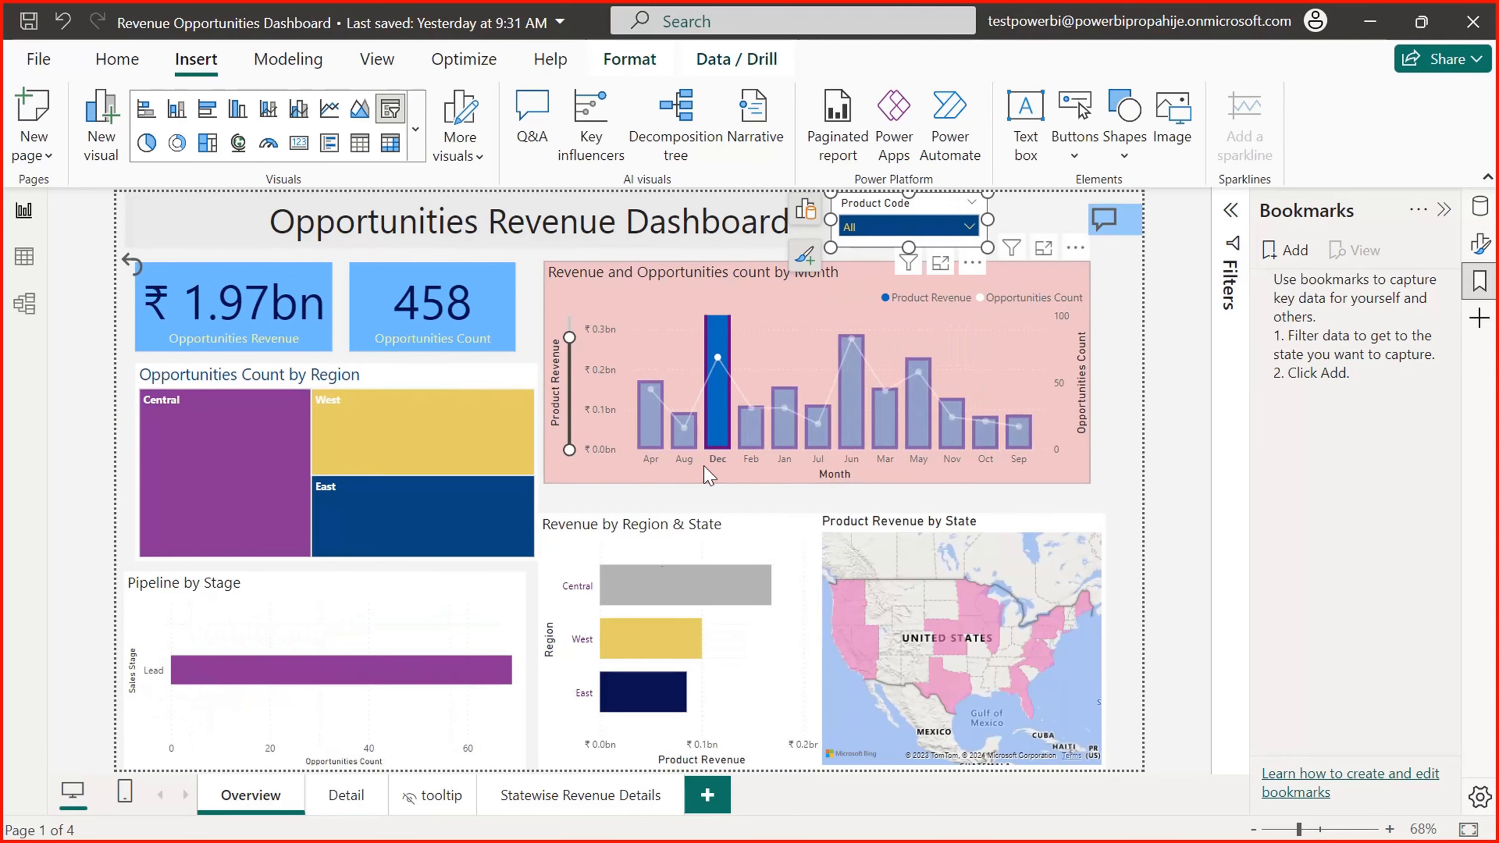
{"action": "left_click", "coordinate": [644, 639]}
{"action": "left_click", "coordinate": [681, 598]}
{"action": "left_click", "coordinate": [420, 530]}
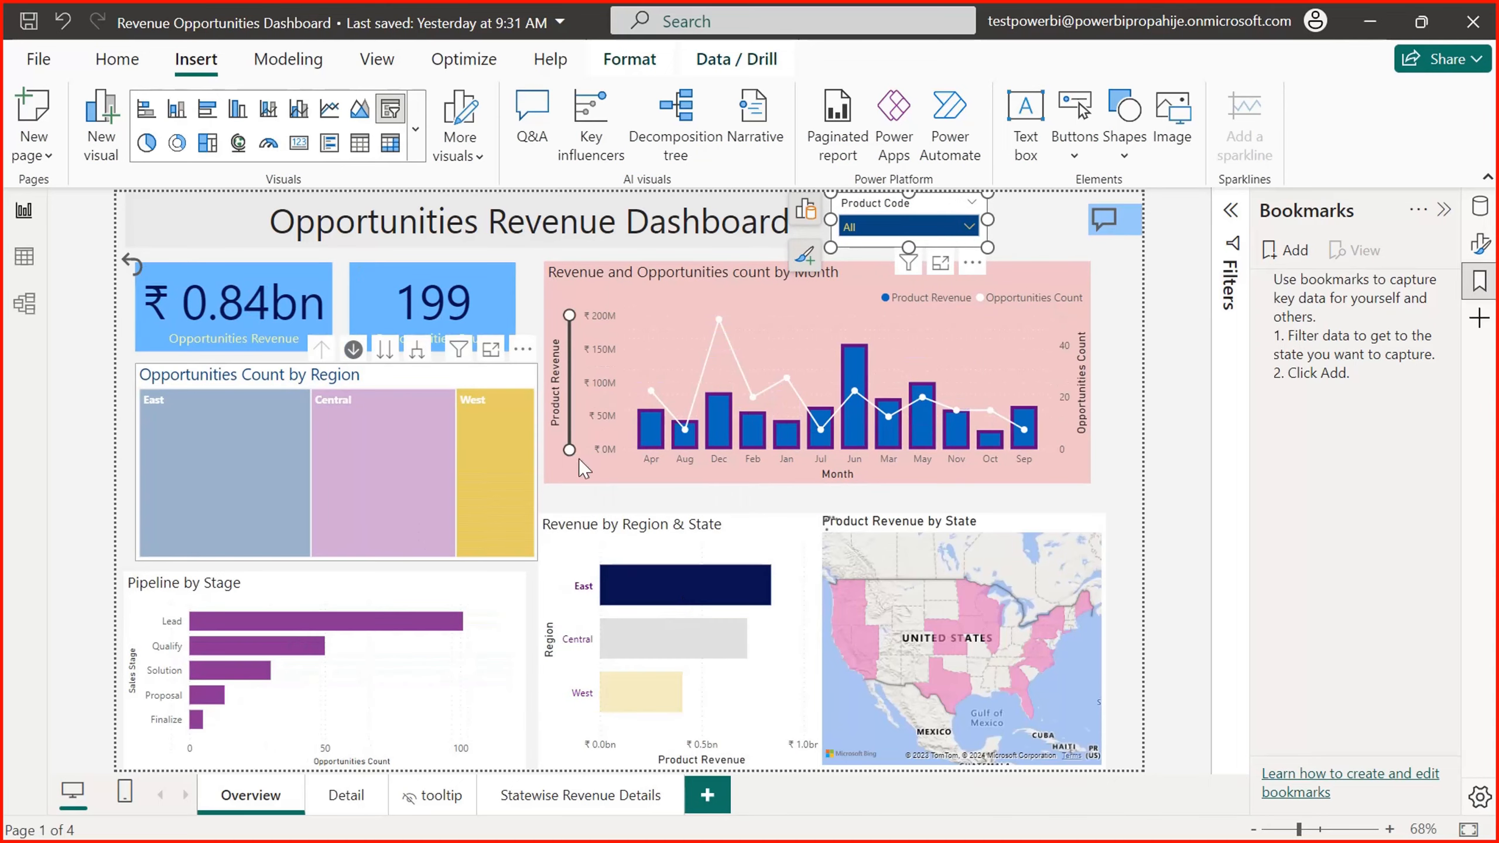
{"action": "left_click", "coordinate": [686, 438]}
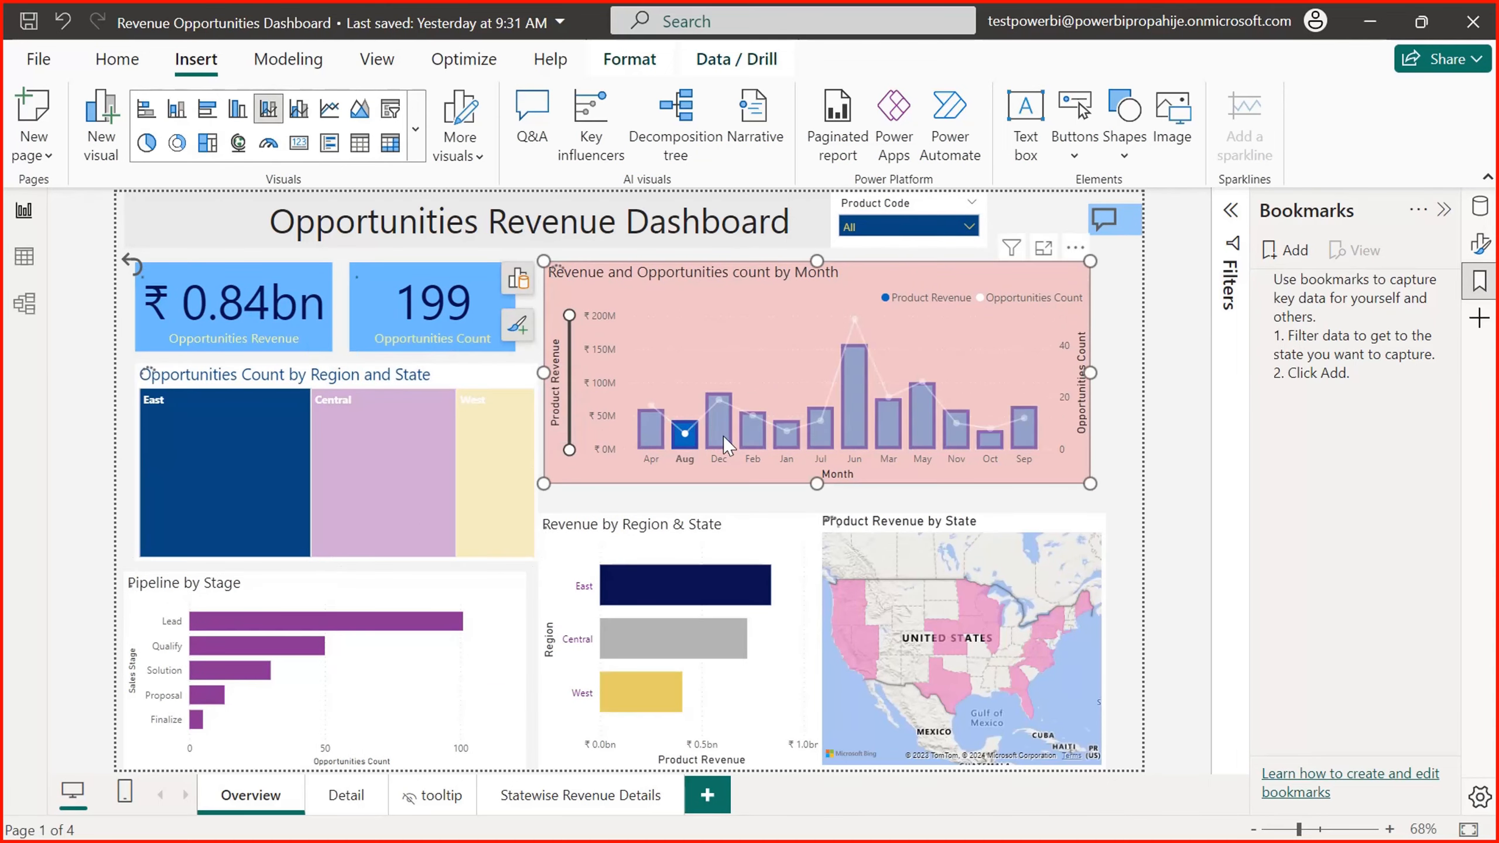
{"action": "left_click", "coordinate": [245, 445]}
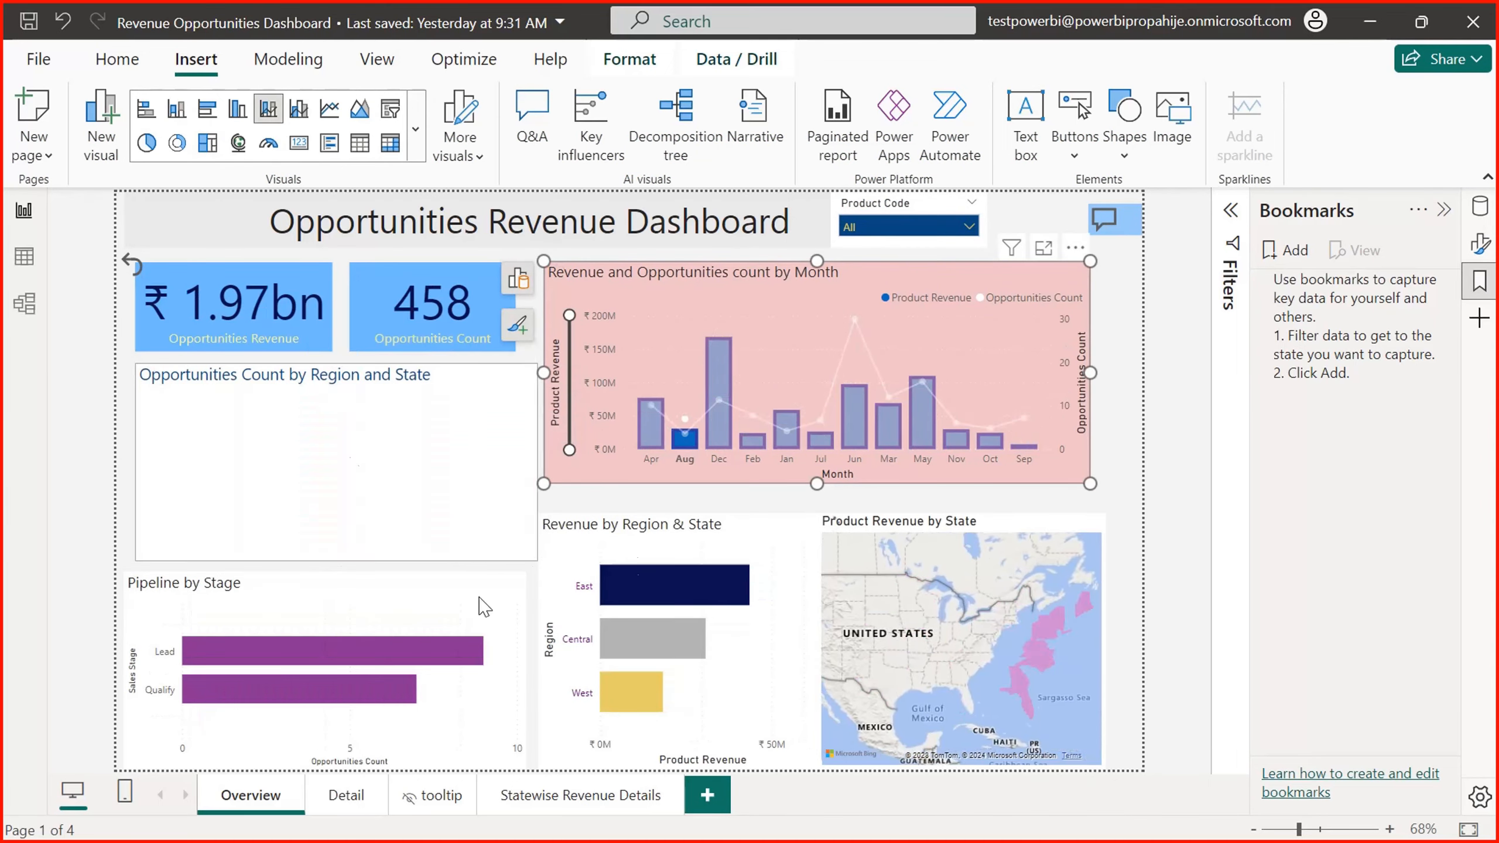
Step: Clear the Aug selection and drill the Opportunities Count treemap back up to region level
{"action": "left_click", "coordinate": [131, 266]}
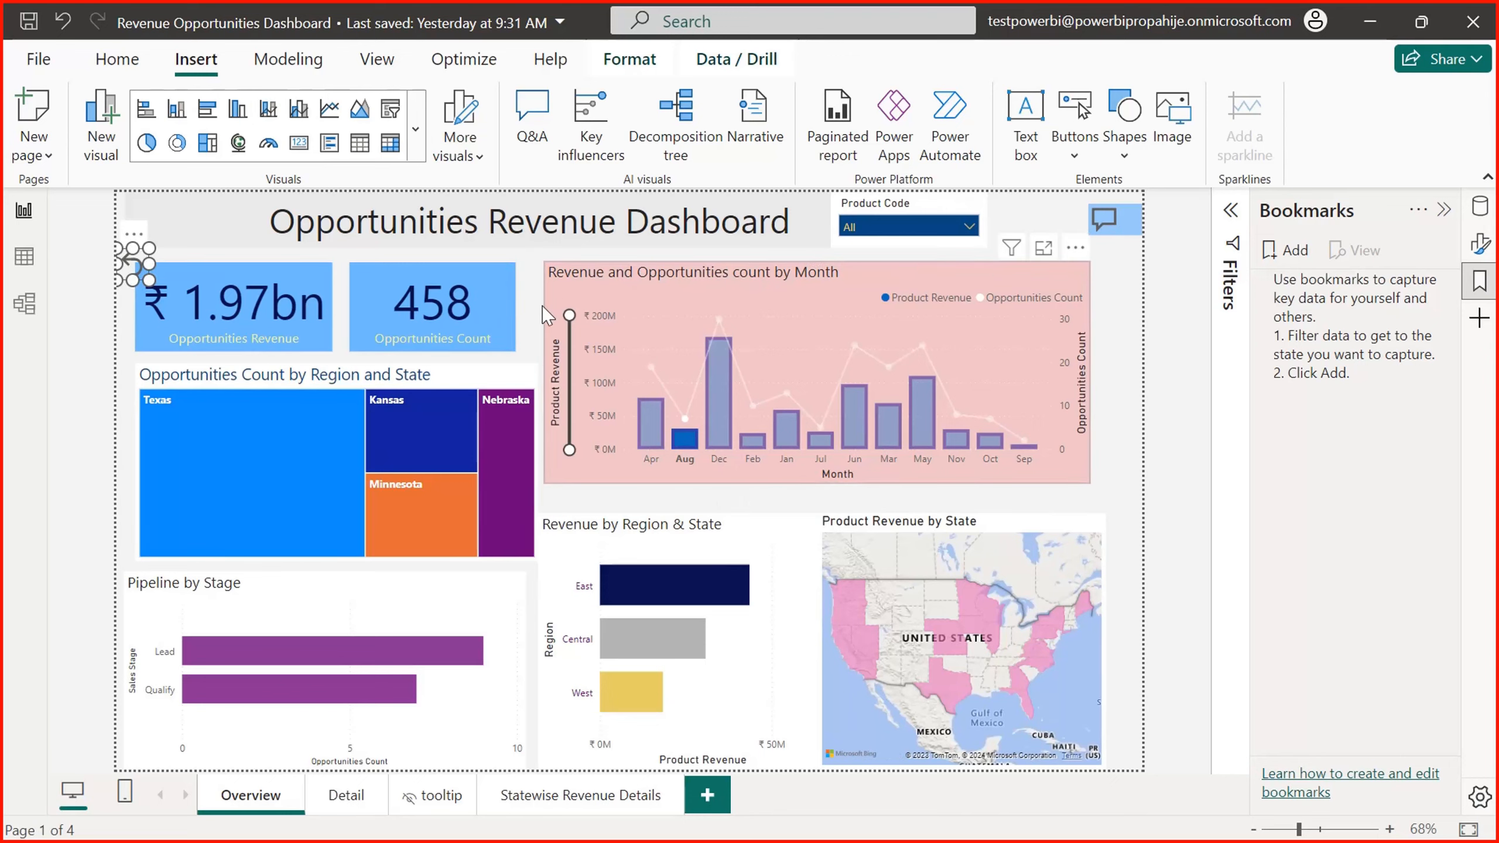
{"action": "left_click", "coordinate": [527, 322]}
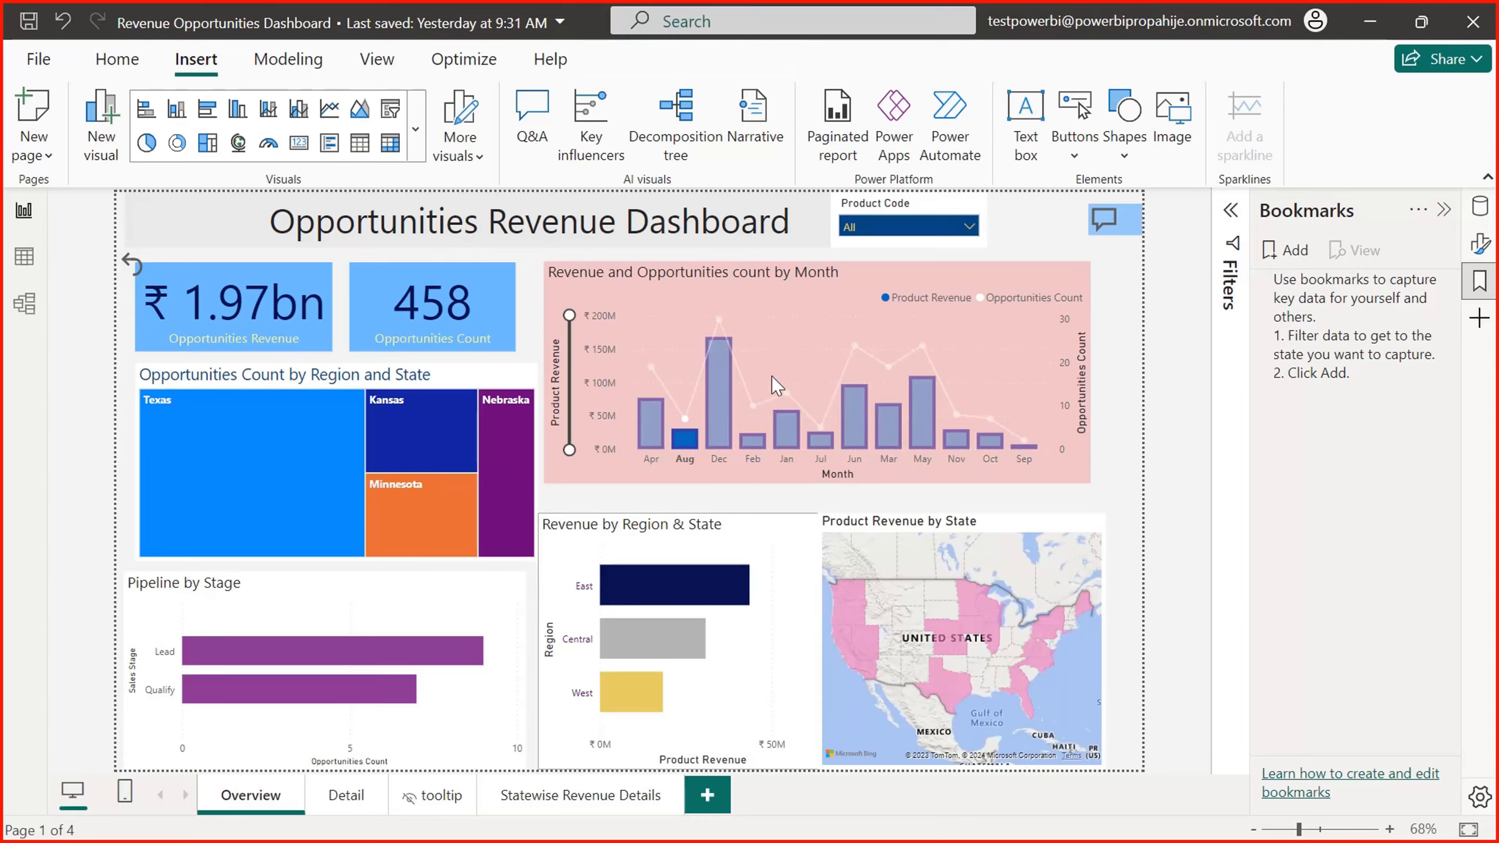
{"action": "left_click", "coordinate": [520, 796]}
{"action": "left_click", "coordinate": [250, 795]}
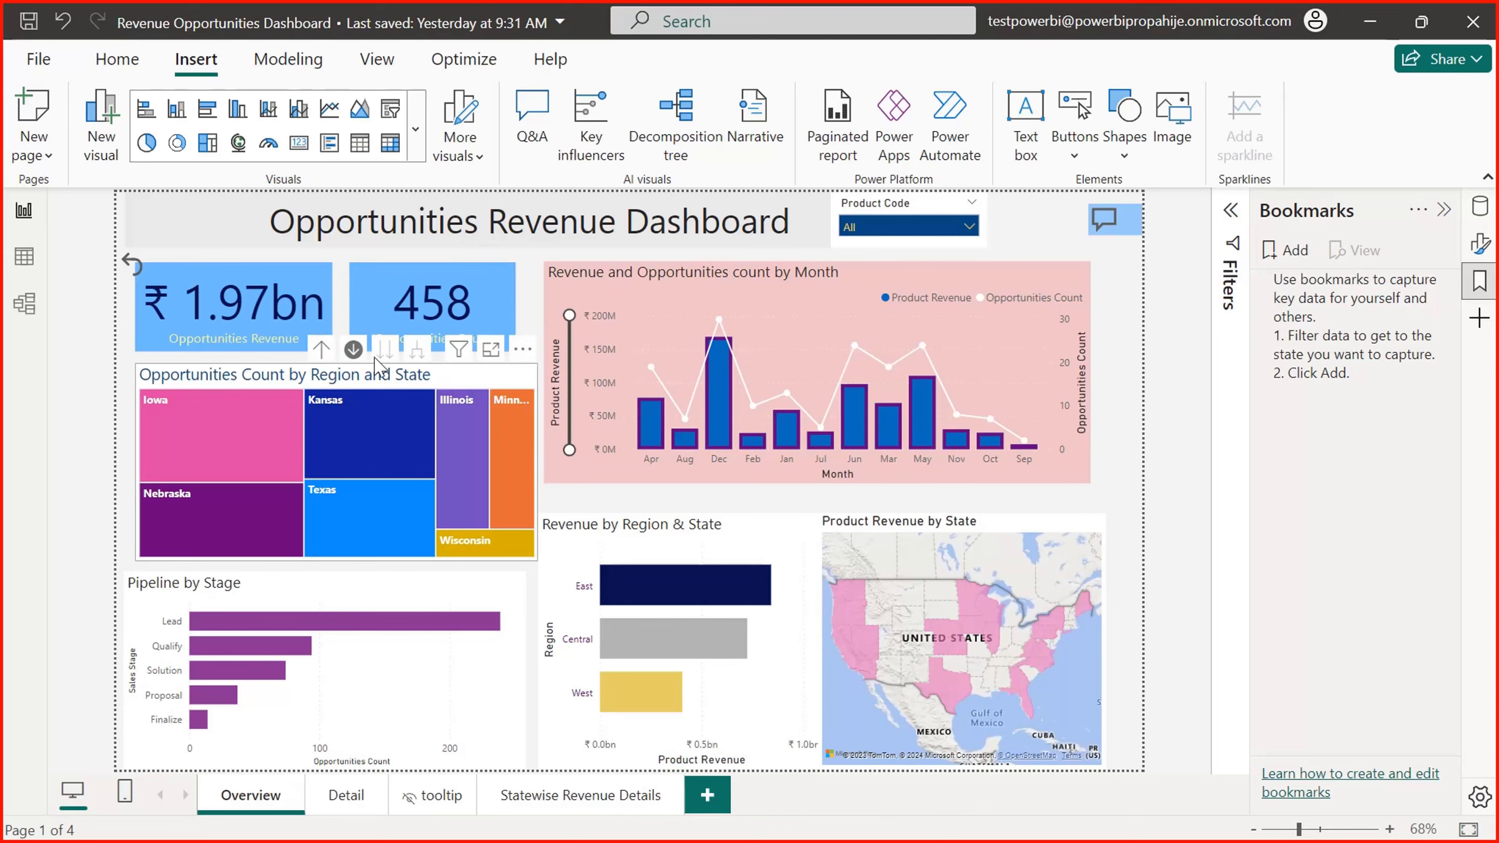
{"action": "left_click", "coordinate": [319, 349]}
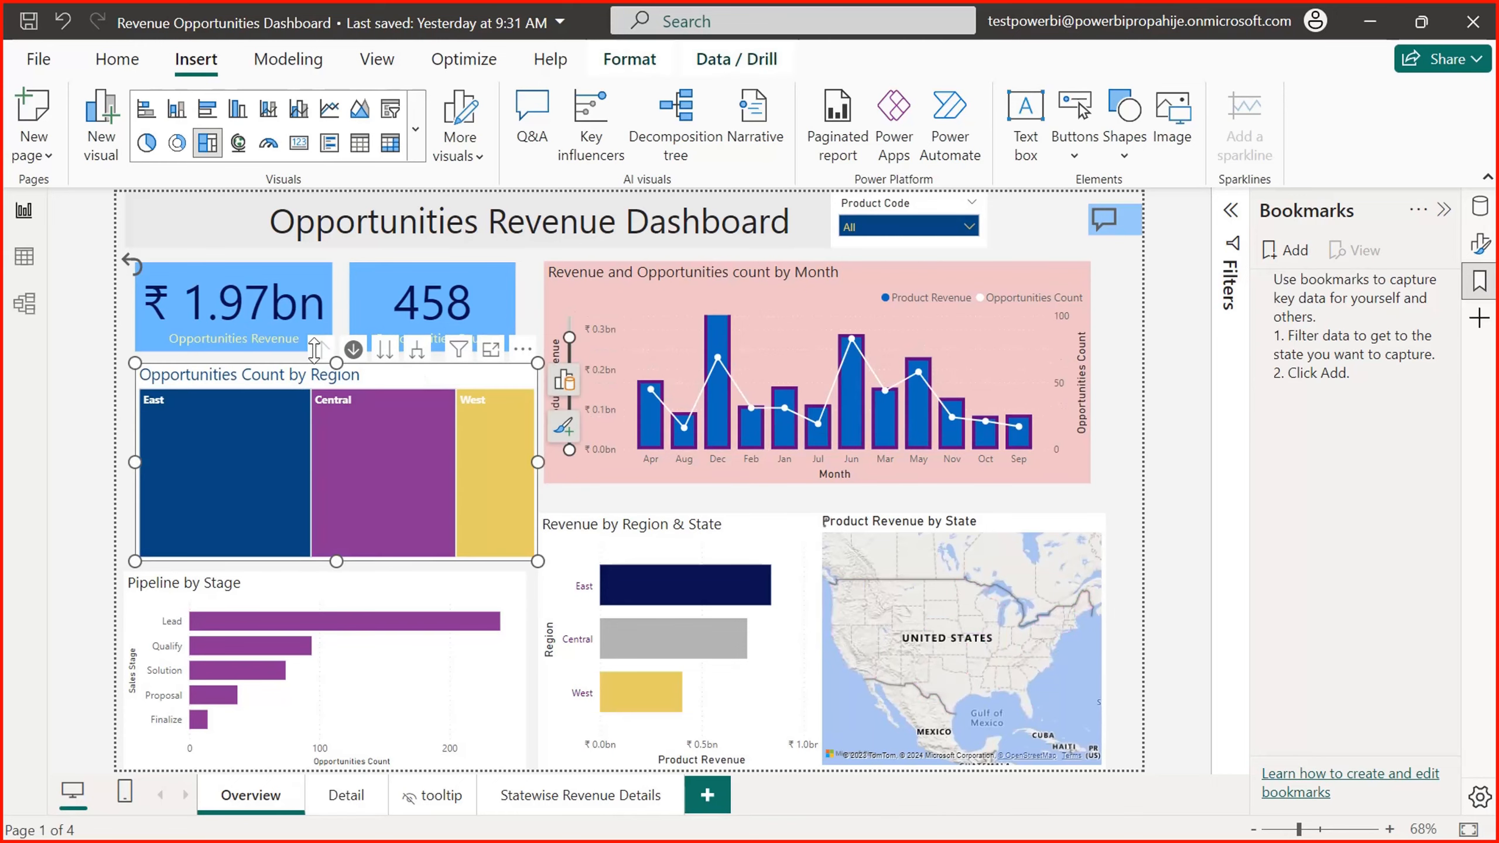
{"action": "right_click", "coordinate": [434, 436]}
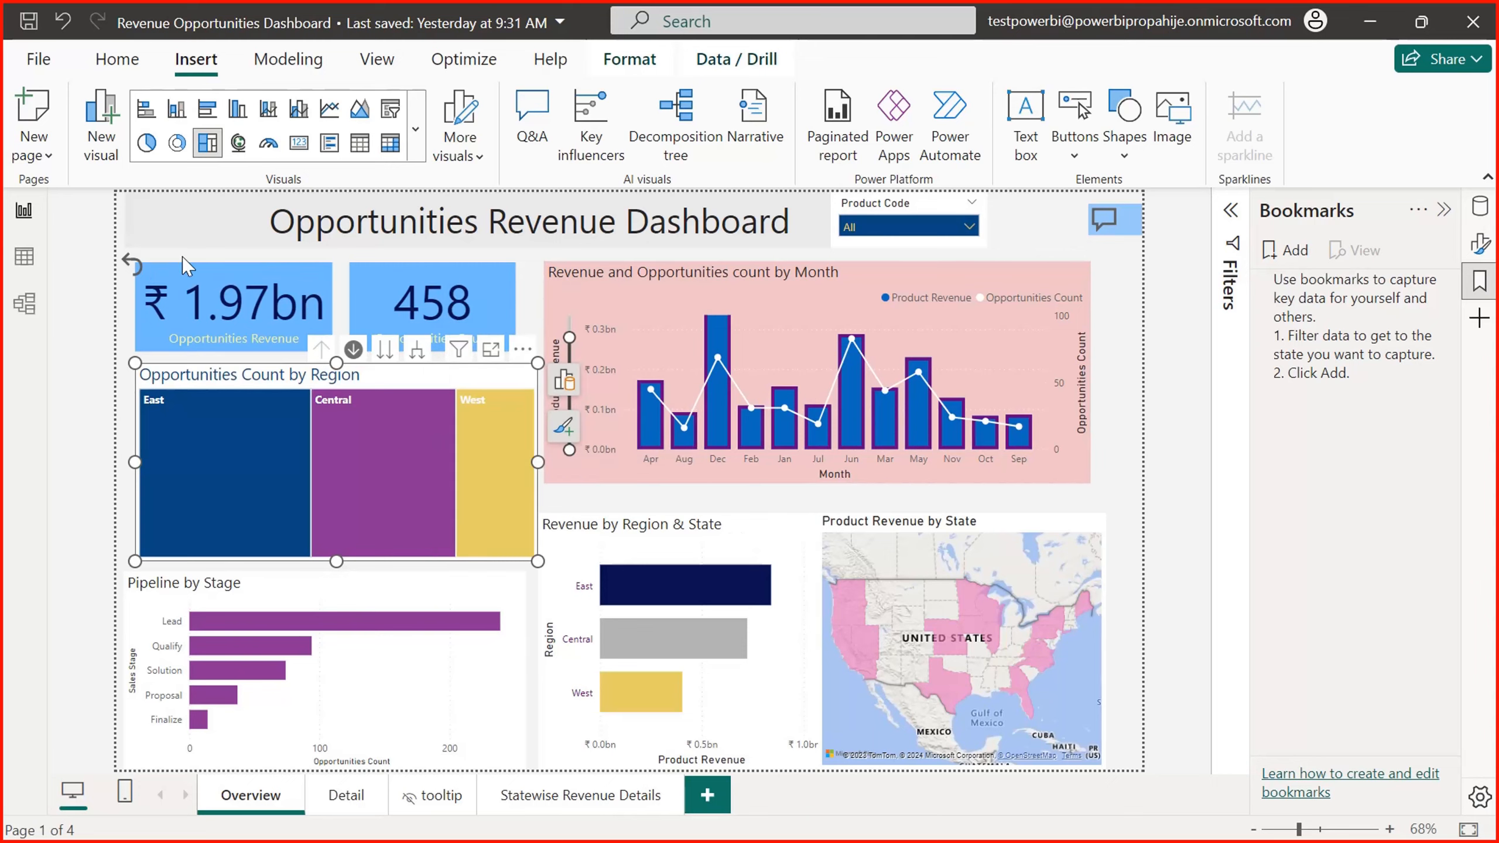
Step: Filter the Product Code slicer to Campana, then select all products
{"action": "left_click", "coordinate": [901, 227]}
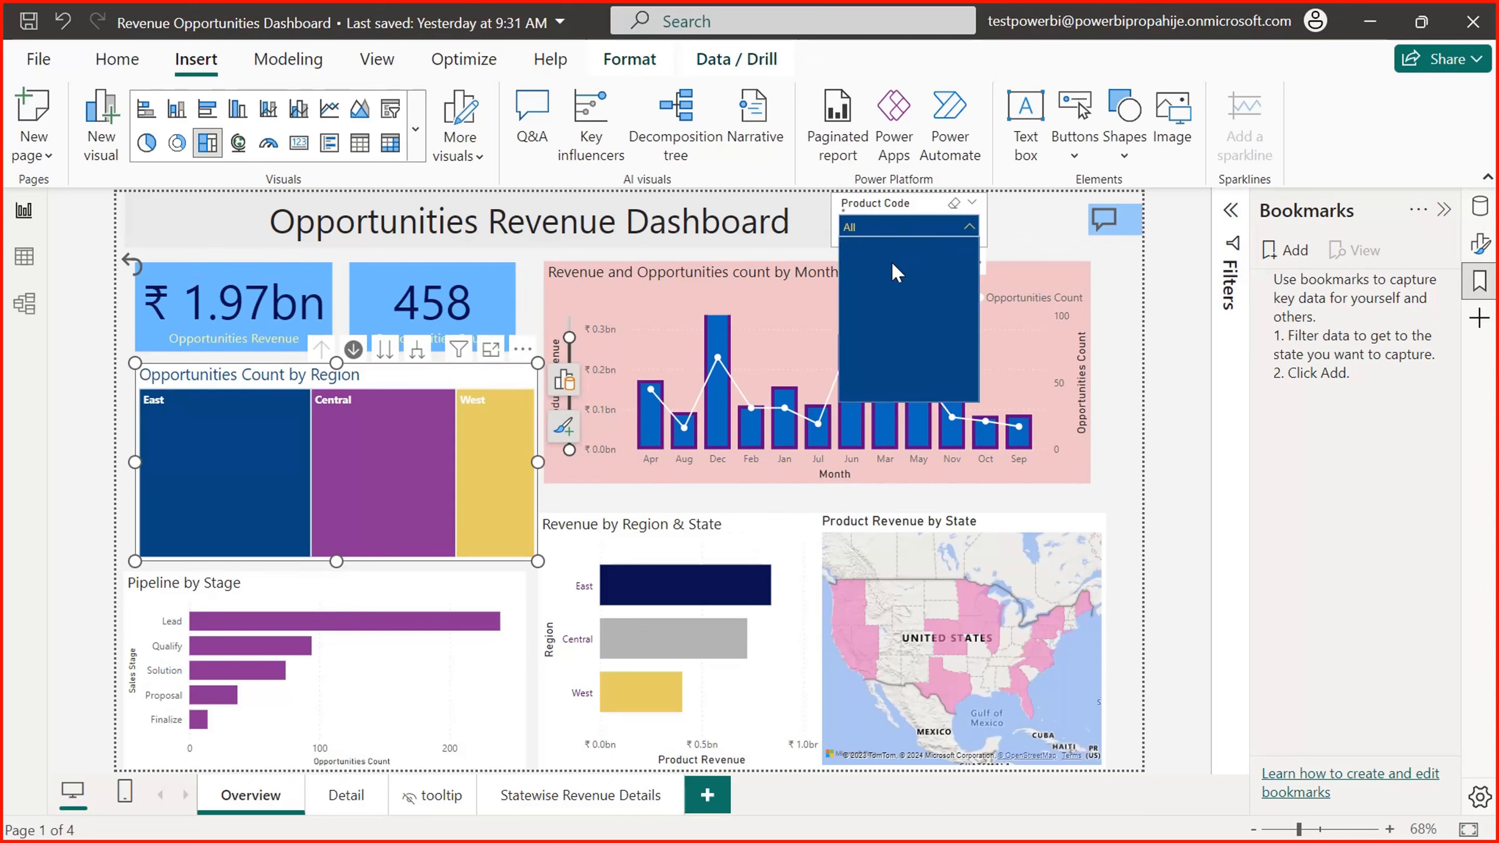
{"action": "left_click", "coordinate": [865, 367]}
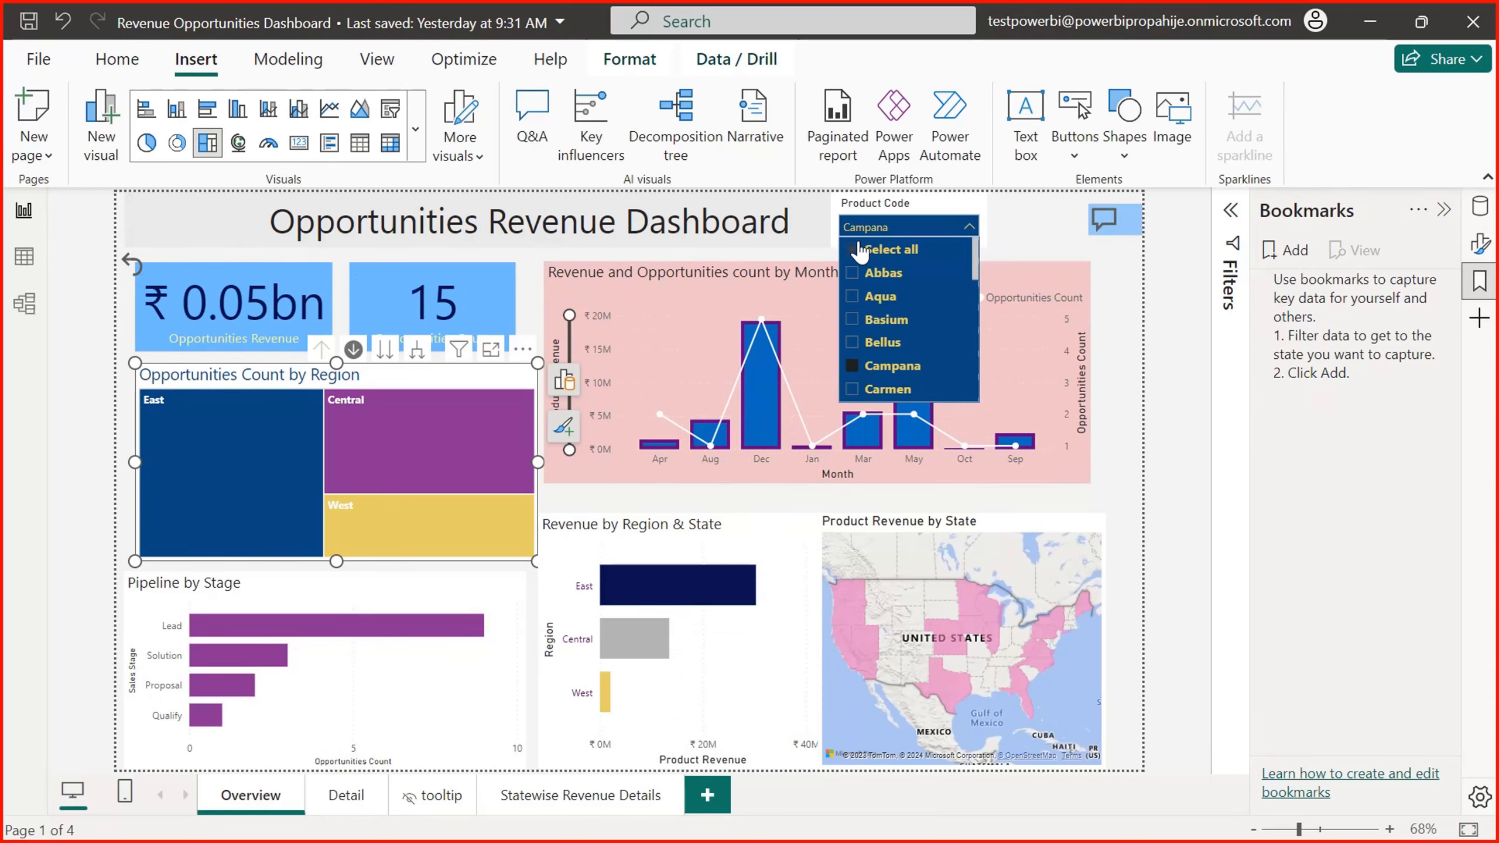
{"action": "left_click", "coordinate": [863, 250]}
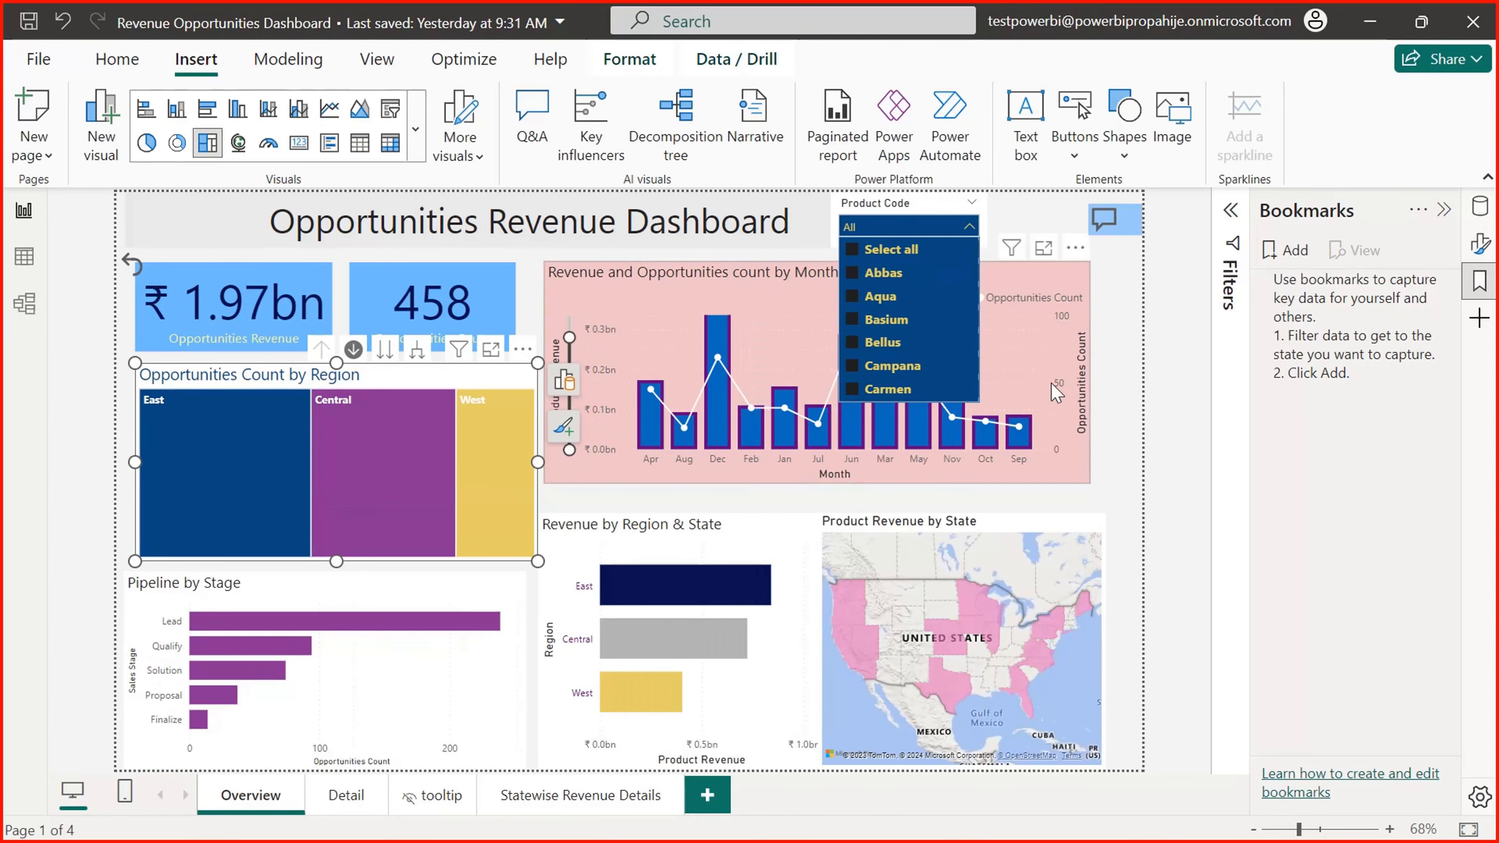
{"action": "left_click", "coordinate": [968, 309]}
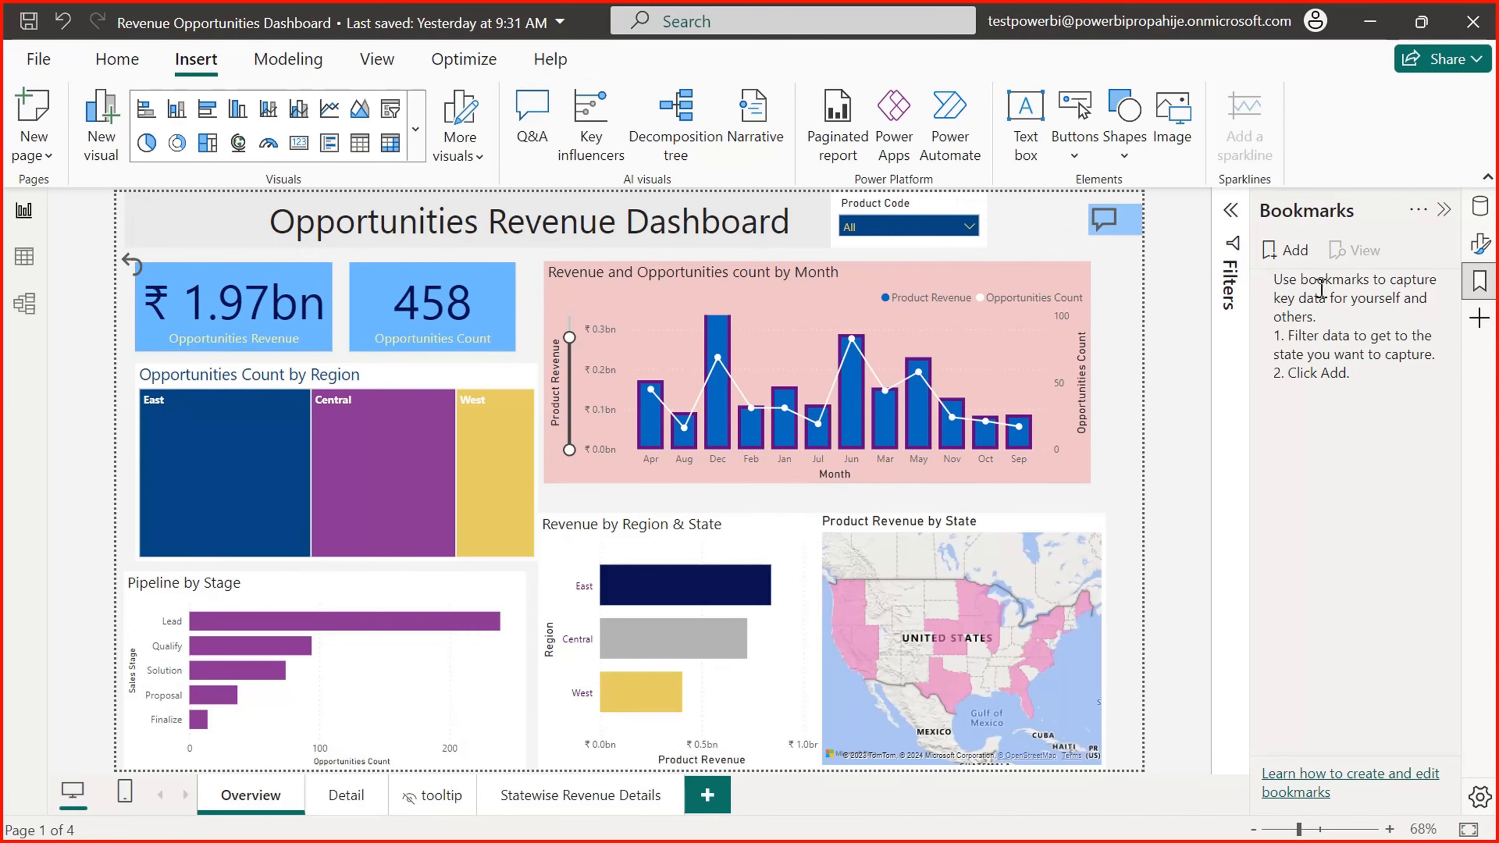
Step: Add a bookmark of the unfiltered Overview page and name it Clear All Filters
{"action": "left_click", "coordinate": [1289, 250]}
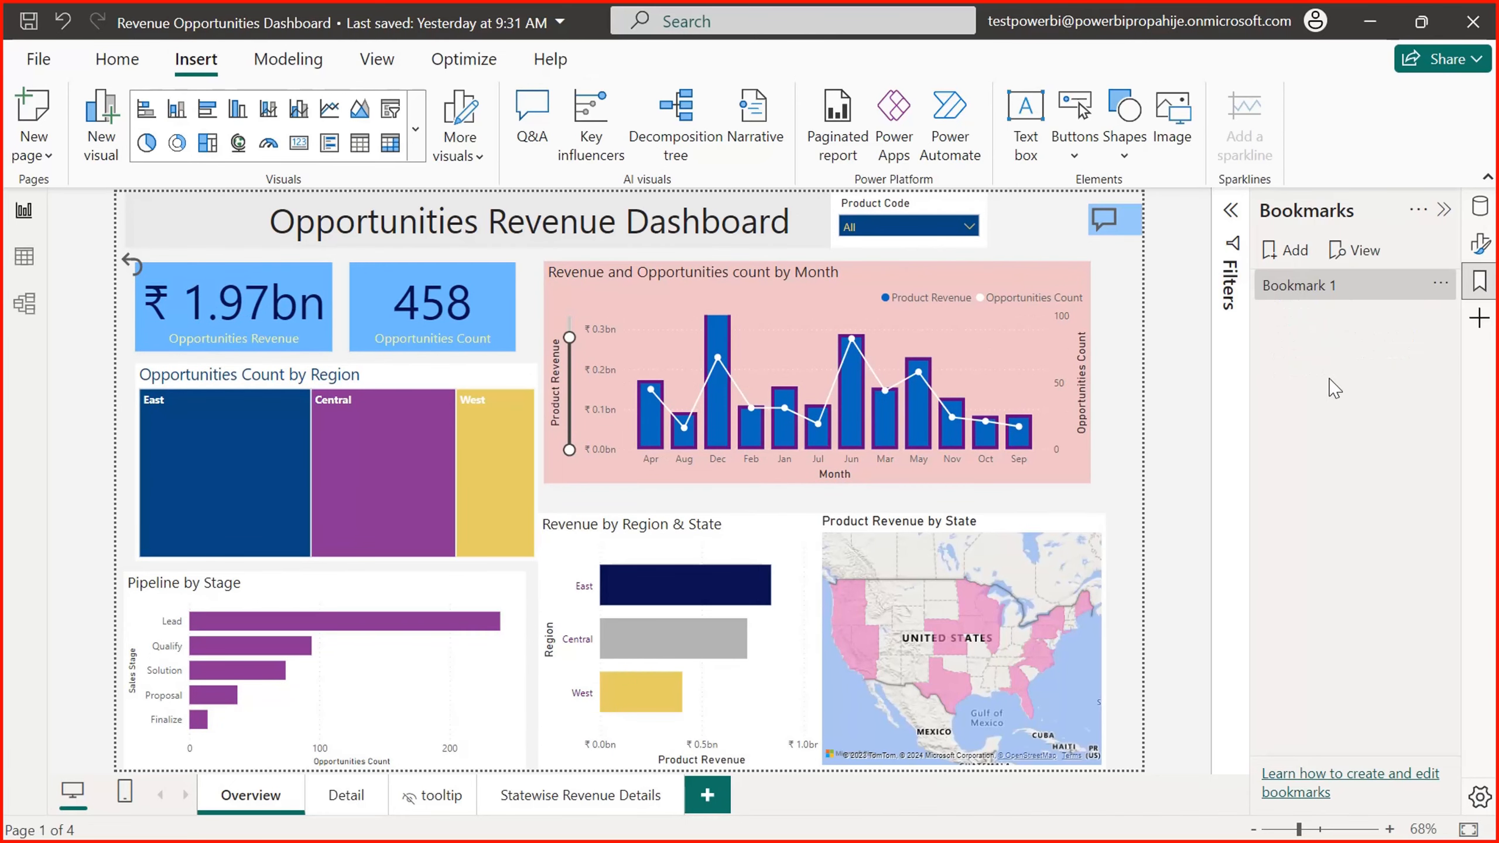
{"action": "double_click", "coordinate": [1326, 290]}
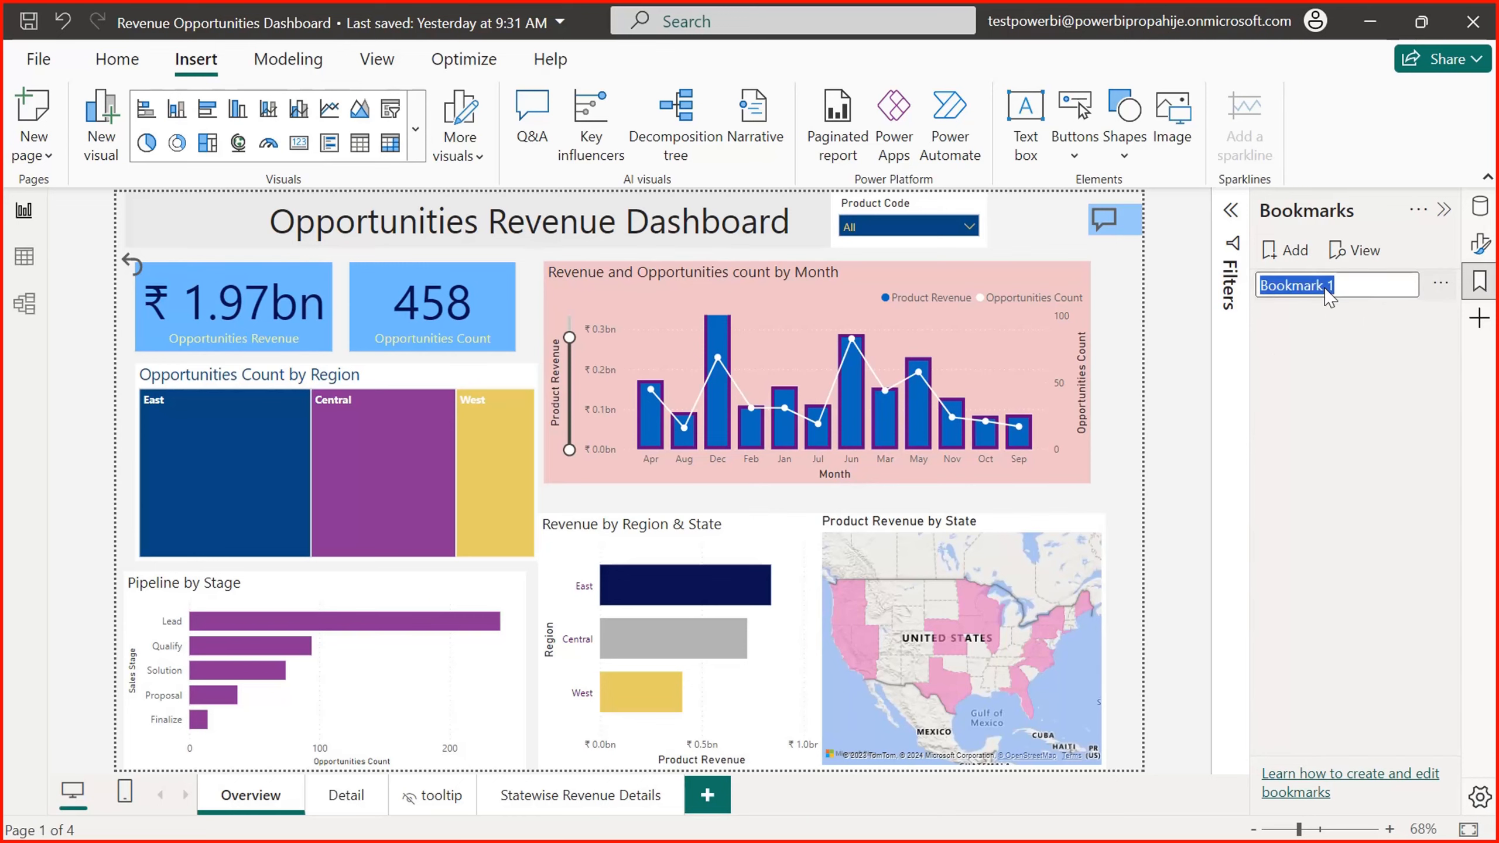
{"action": "type", "text": "Cle"}
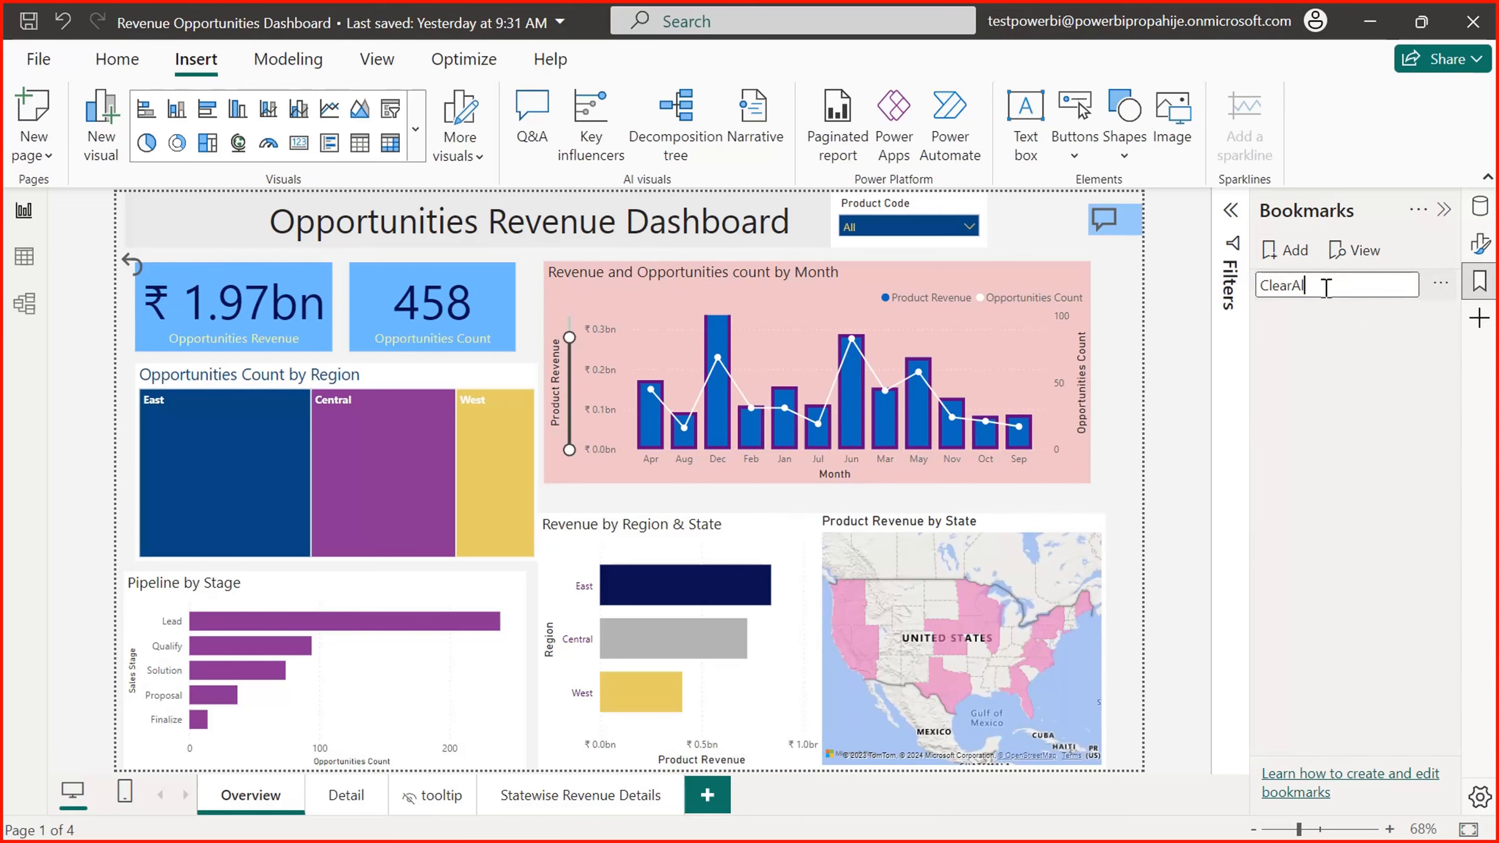
{"action": "type", "text": "arAl"}
{"action": "key", "text": "BackSpace"}
{"action": "key", "text": "BackSpace"}
{"action": "key", "text": "Return"}
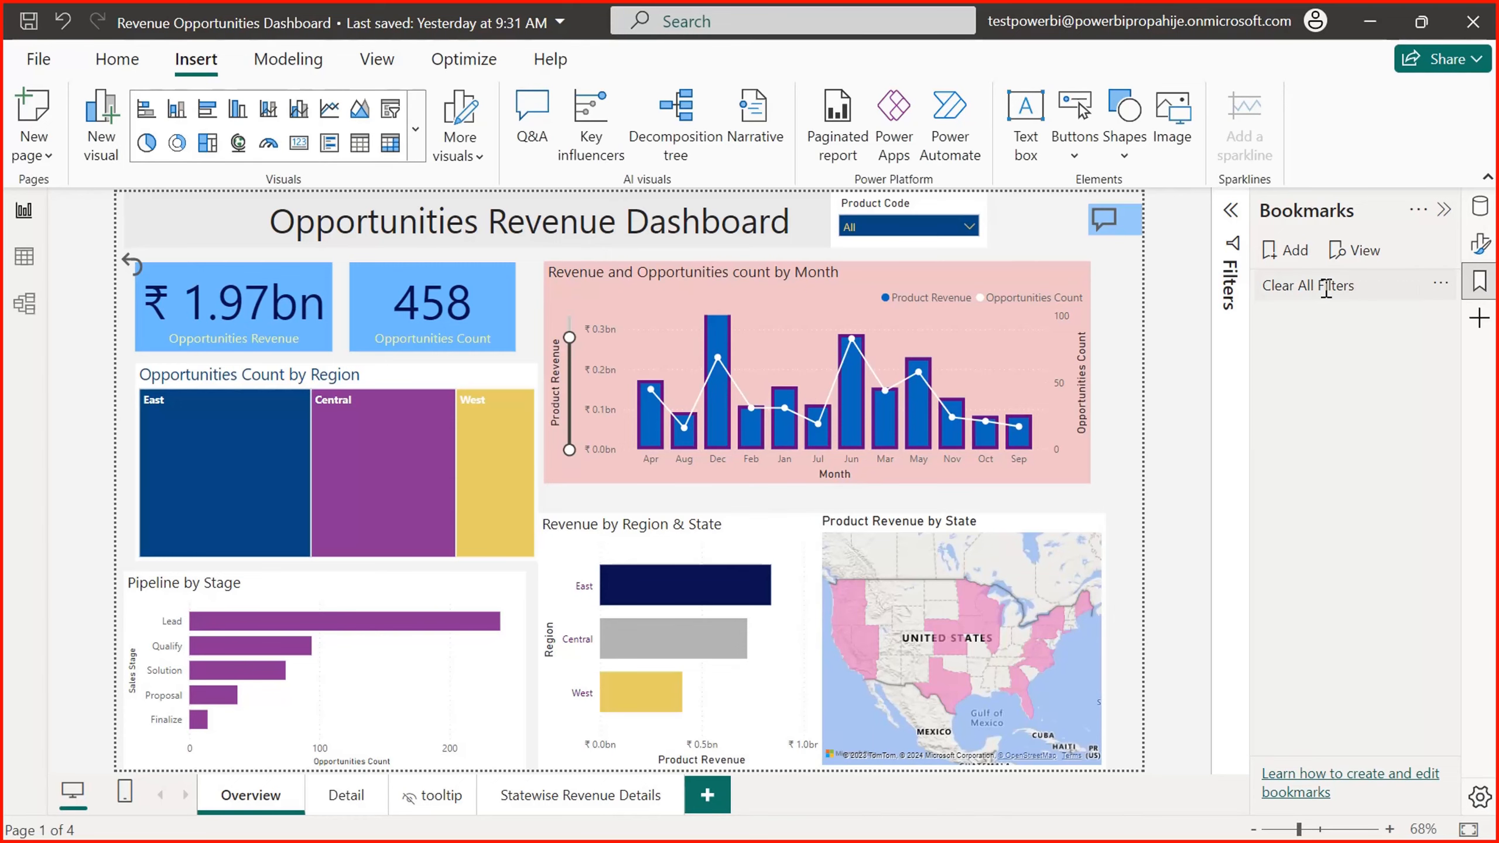
Step: Rename the Clear All Filters bookmark as Clear Overview Page
{"action": "double_click", "coordinate": [1326, 289]}
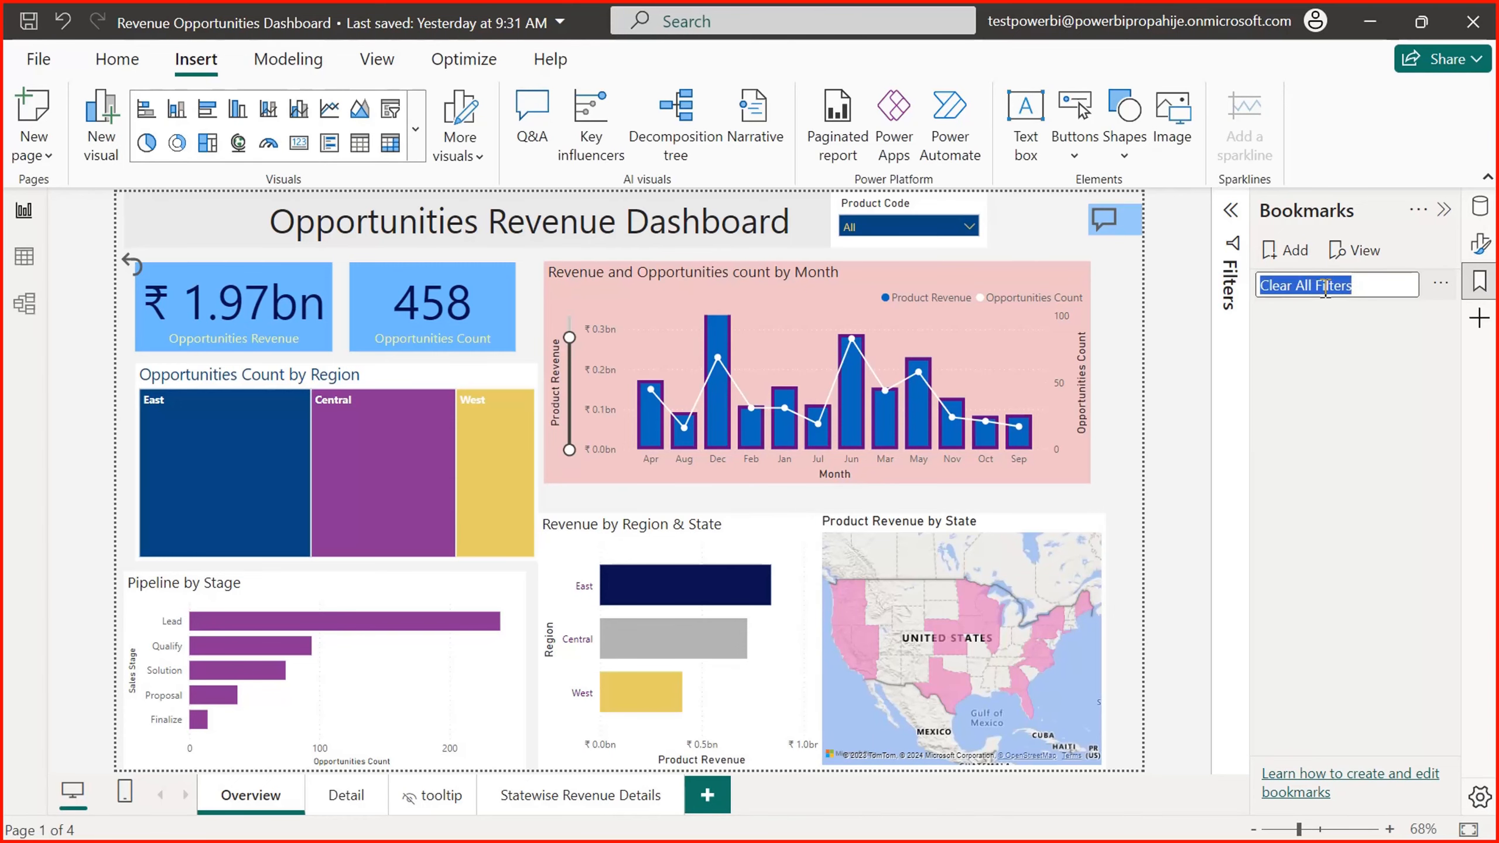
{"action": "left_click", "coordinate": [1325, 287]}
{"action": "left_click_drag", "start_coordinate": [1346, 289], "coordinate": [1303, 289]}
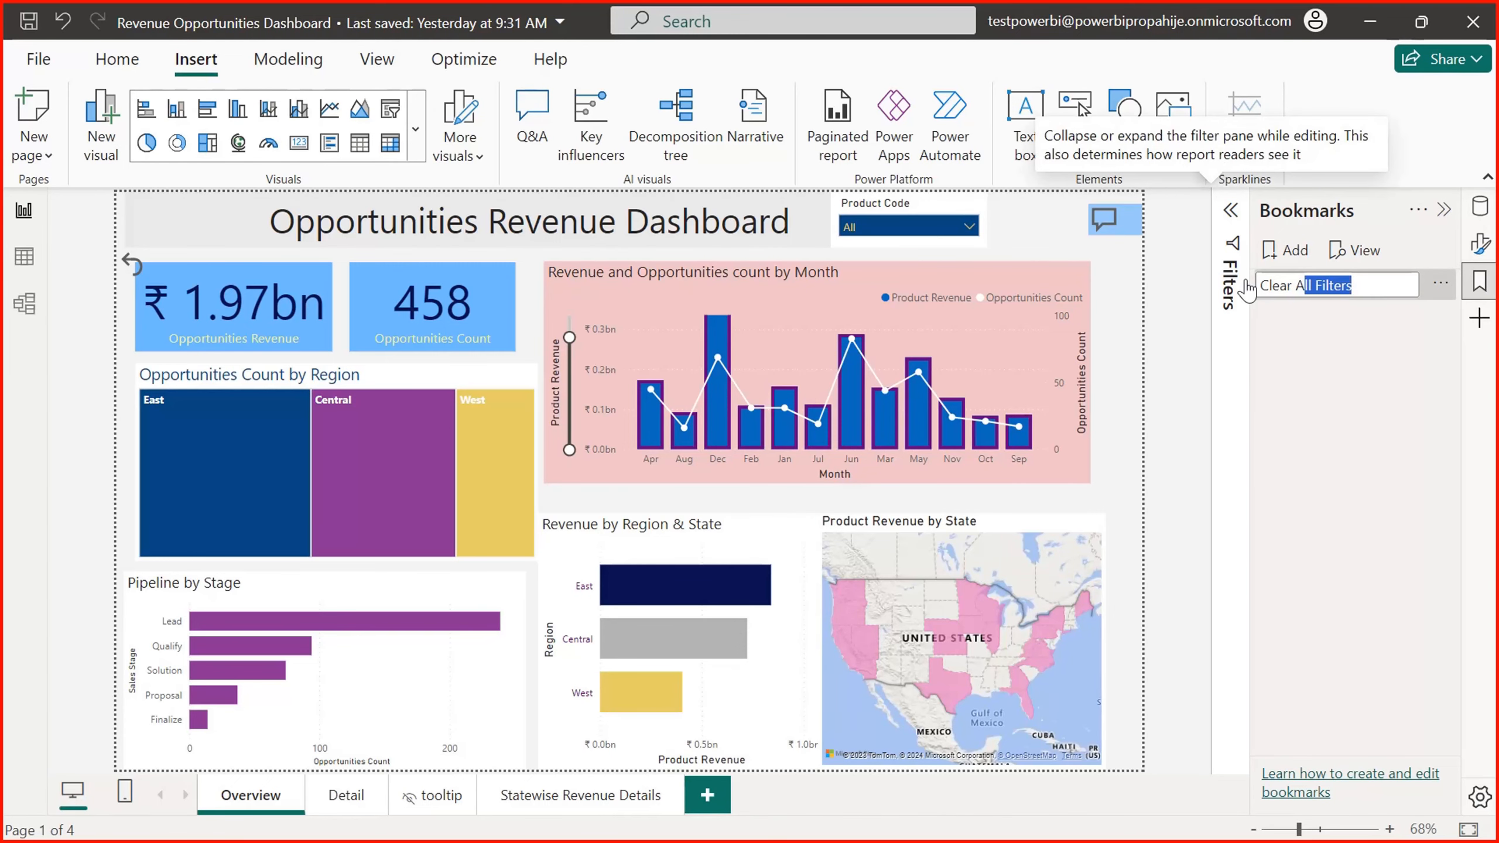
{"action": "key", "text": "End"}
{"action": "key", "text": "ctrl+a"}
{"action": "type", "text": "Cl"}
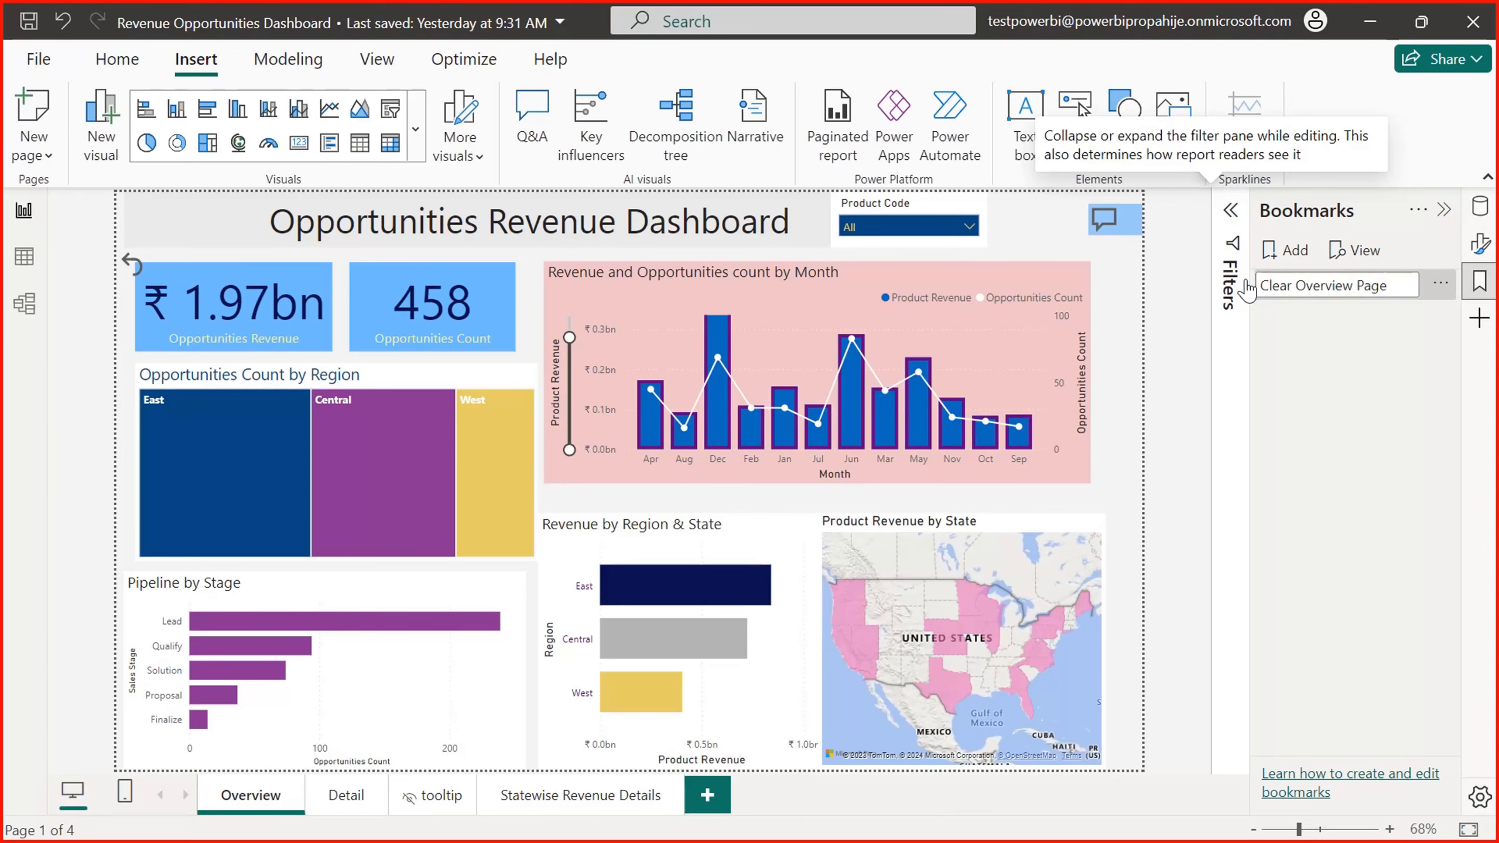
{"action": "key", "text": "Return"}
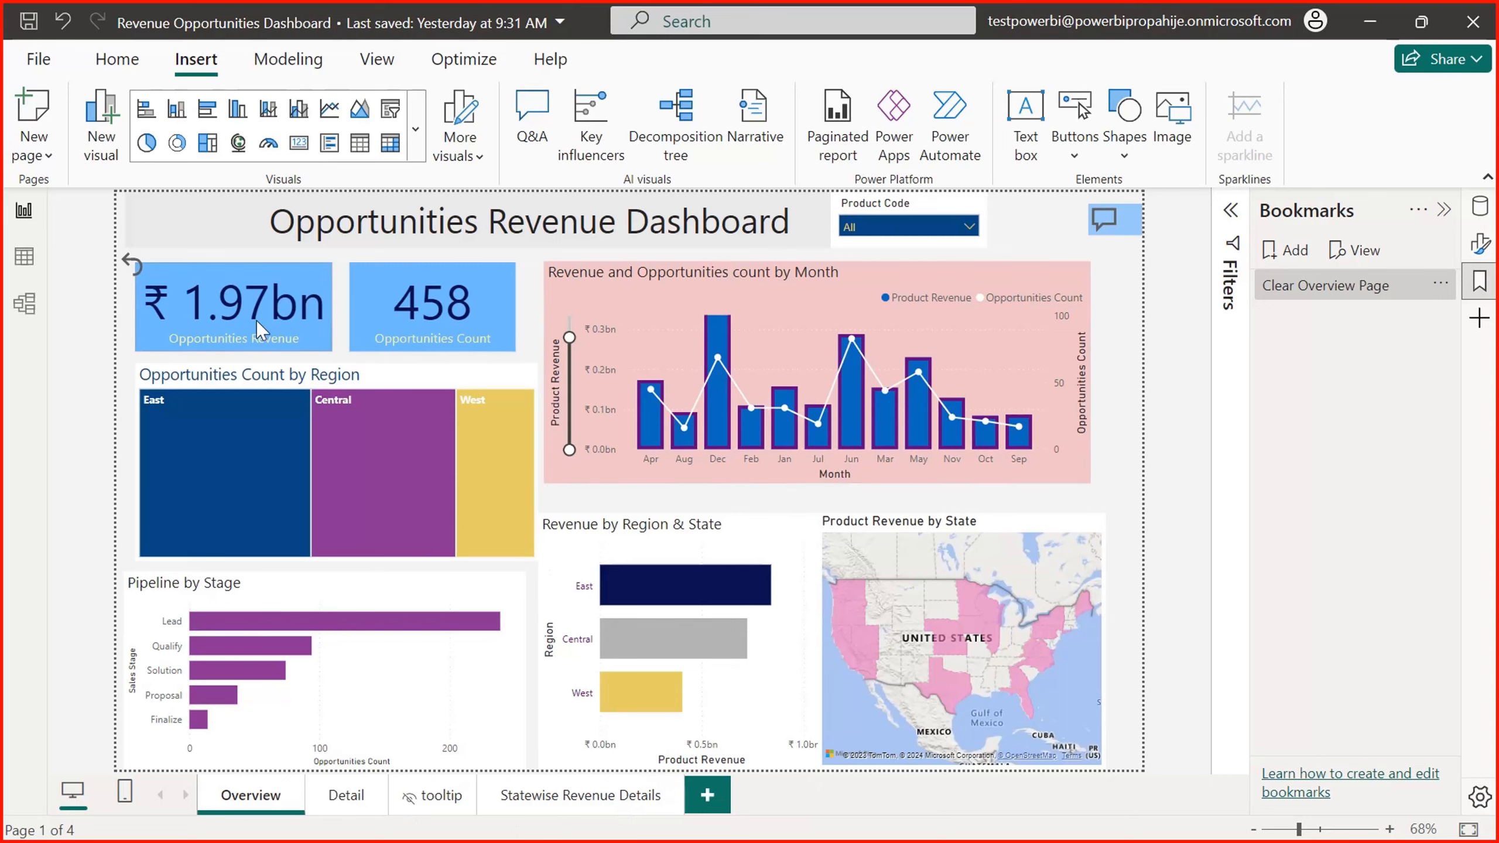
Step: Test the Clear Overview Page bookmark by excluding Bellus from the Product Code slicer and applying the bookmark
{"action": "left_click", "coordinate": [135, 263]}
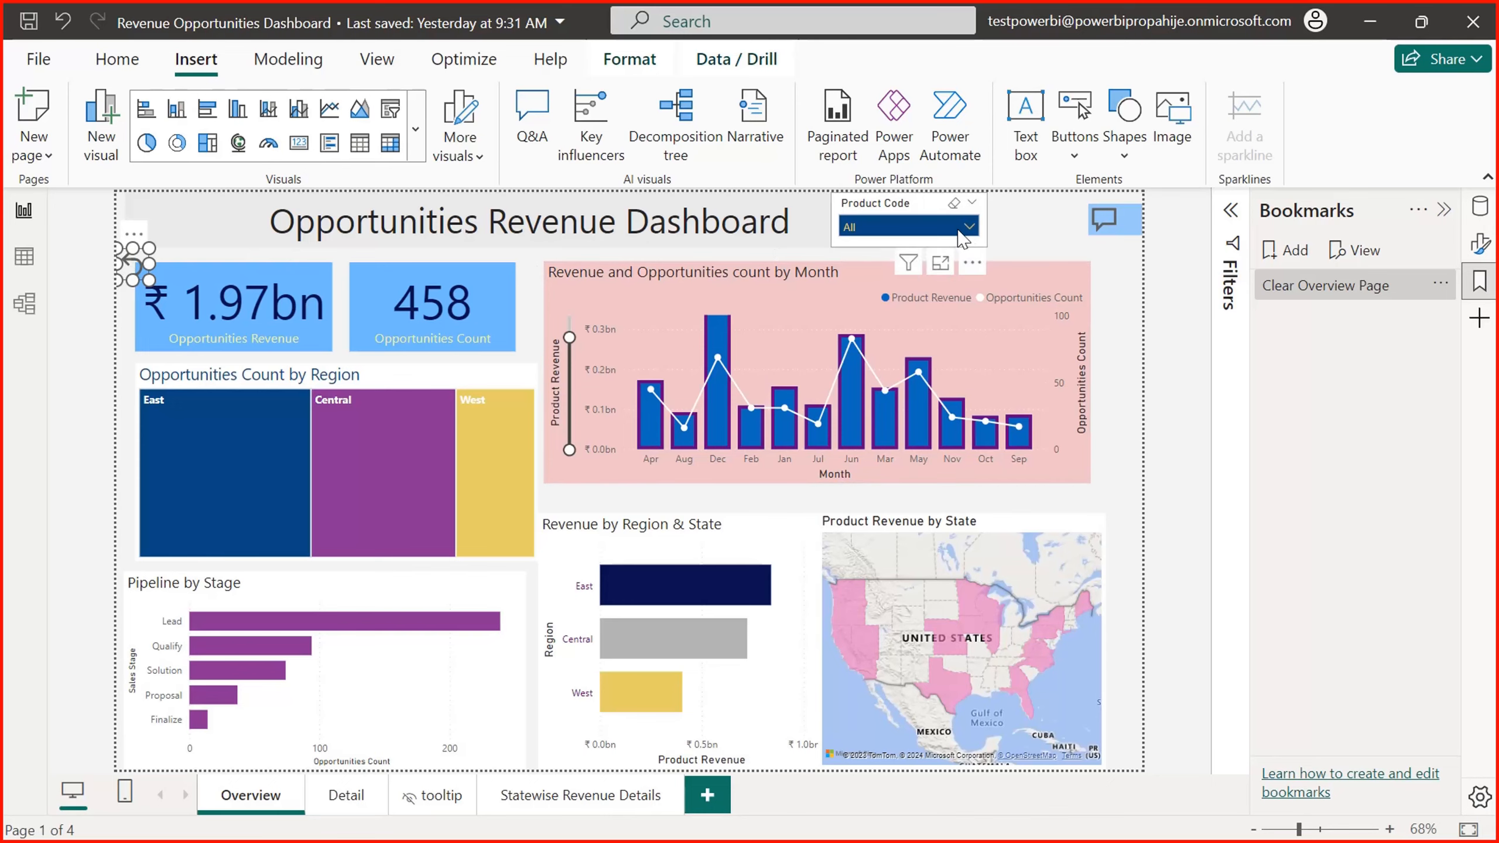
{"action": "left_click", "coordinate": [908, 226]}
{"action": "left_click", "coordinate": [877, 345]}
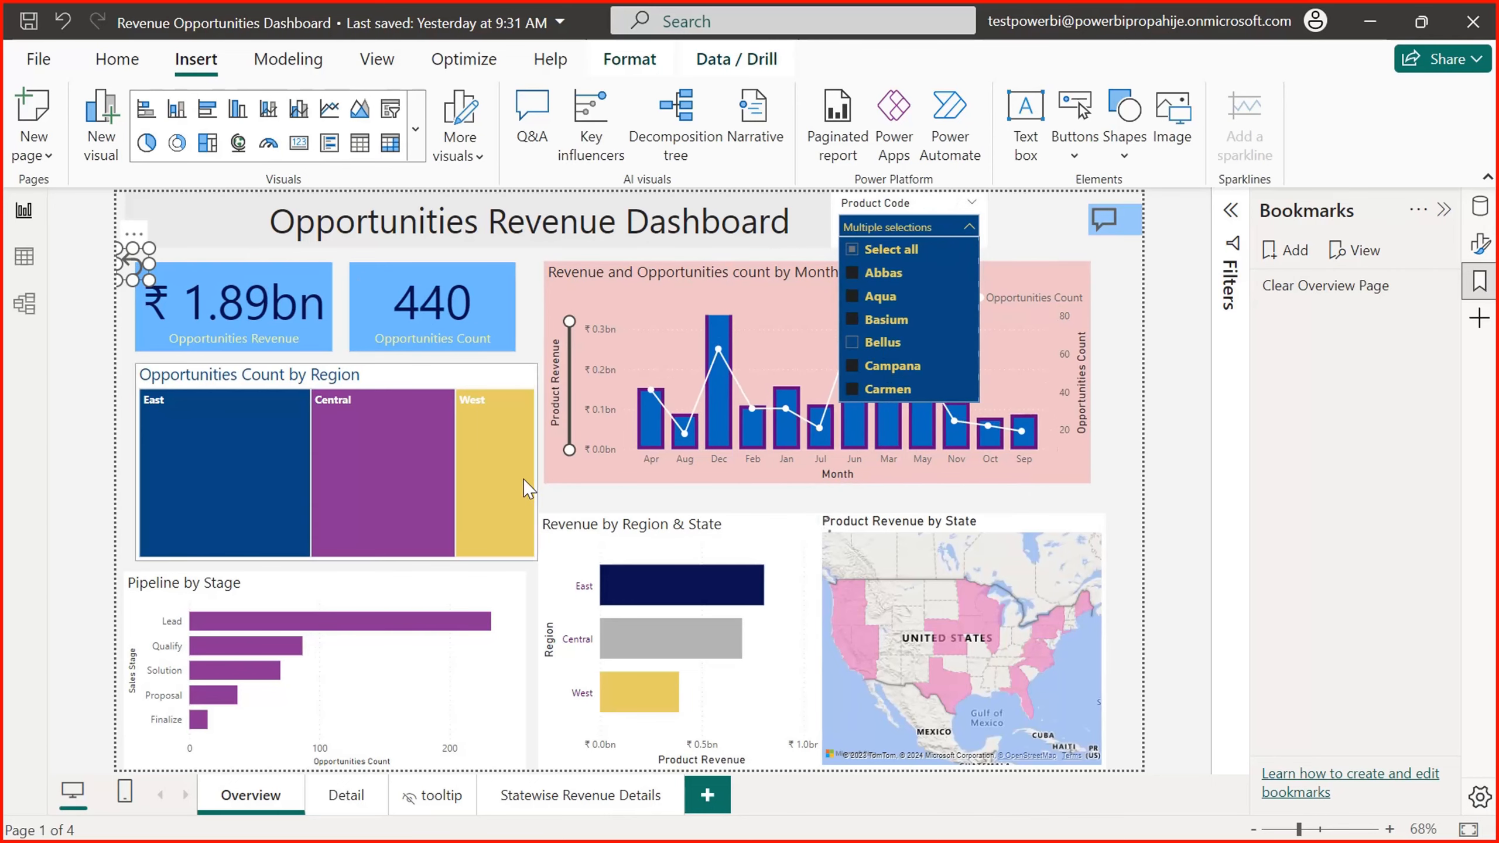
{"action": "left_click", "coordinate": [1286, 288]}
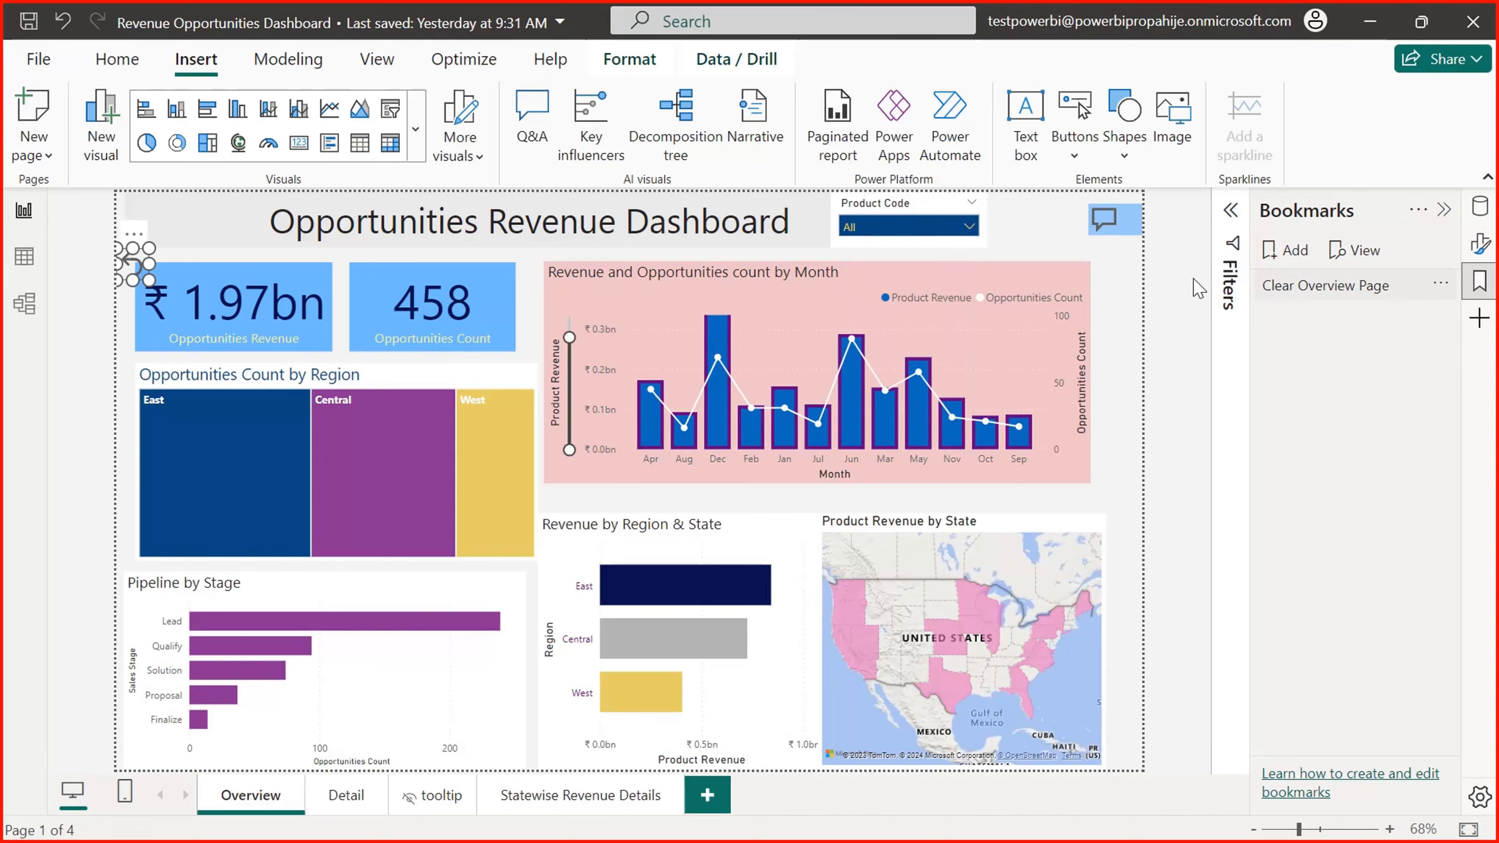
Step: Exclude Campana and Carmen from the Product Code slicer, then restore the page with the Clear Overview Page bookmark
{"action": "left_click", "coordinate": [968, 226]}
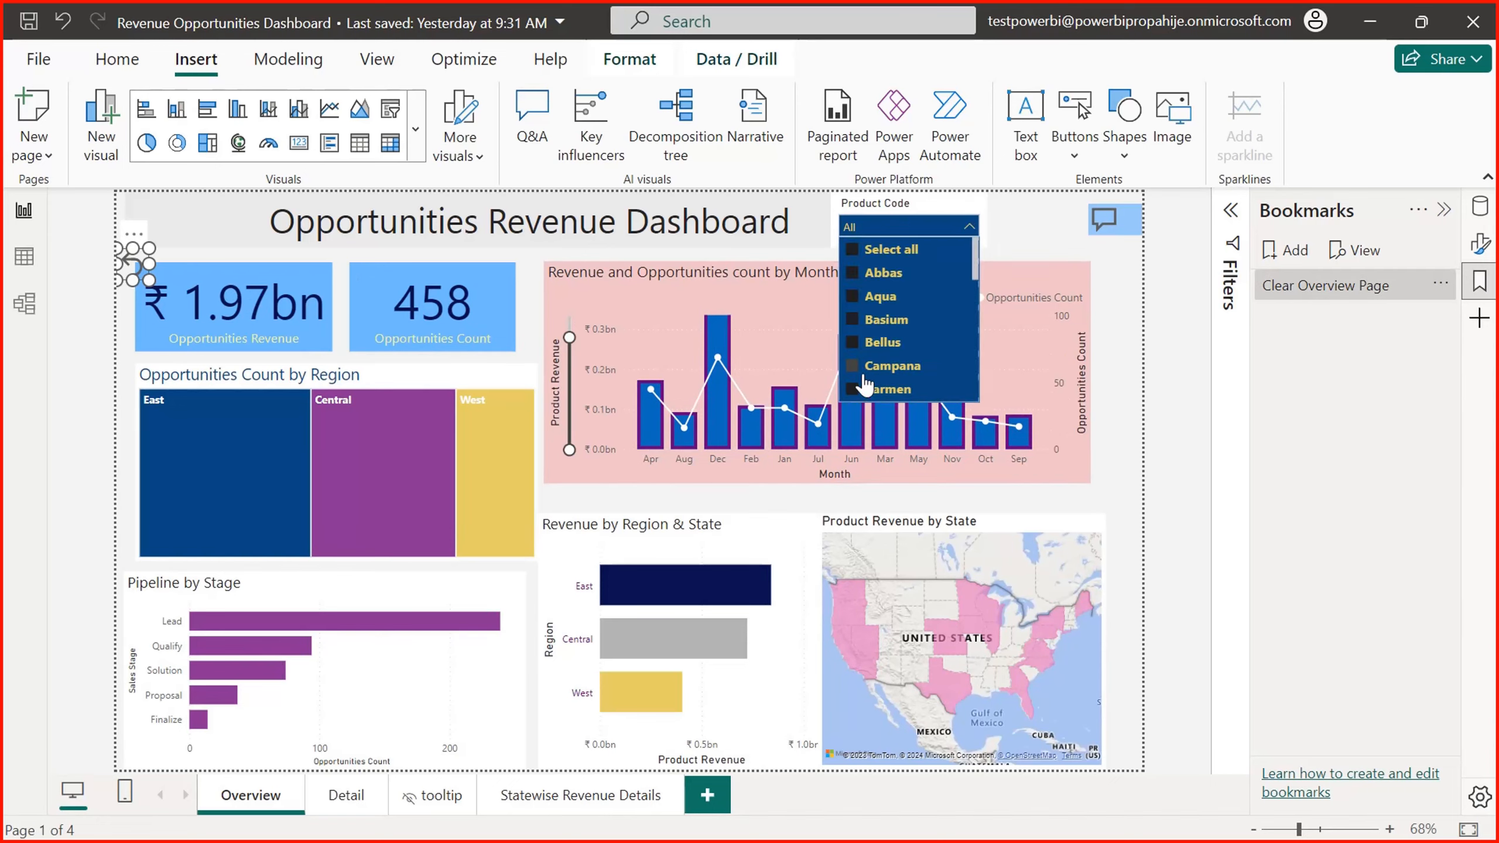
{"action": "left_click", "coordinate": [862, 371]}
{"action": "left_click", "coordinate": [863, 391]}
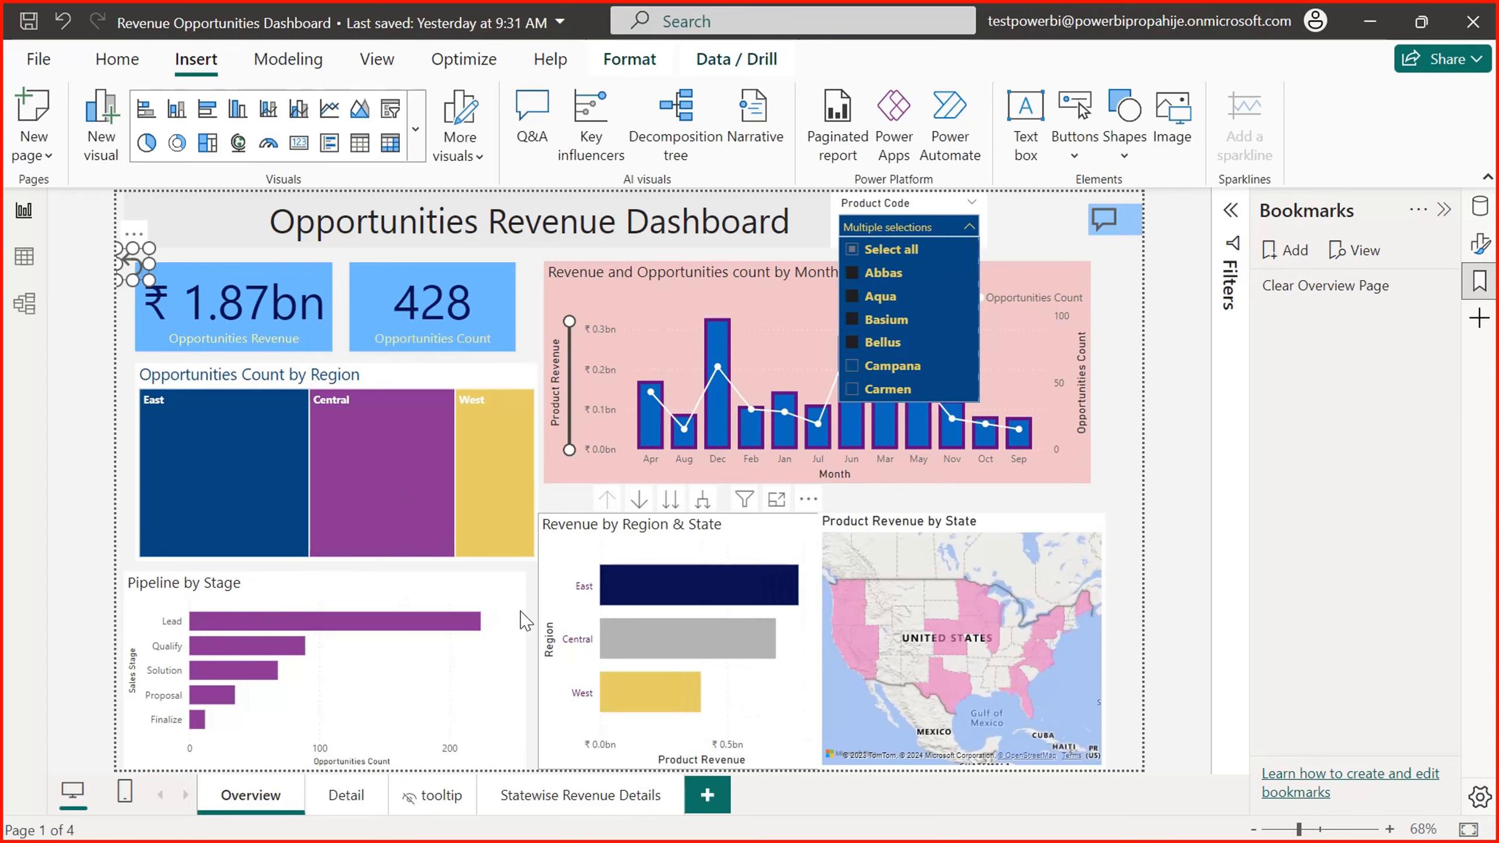
{"action": "left_click", "coordinate": [1340, 286]}
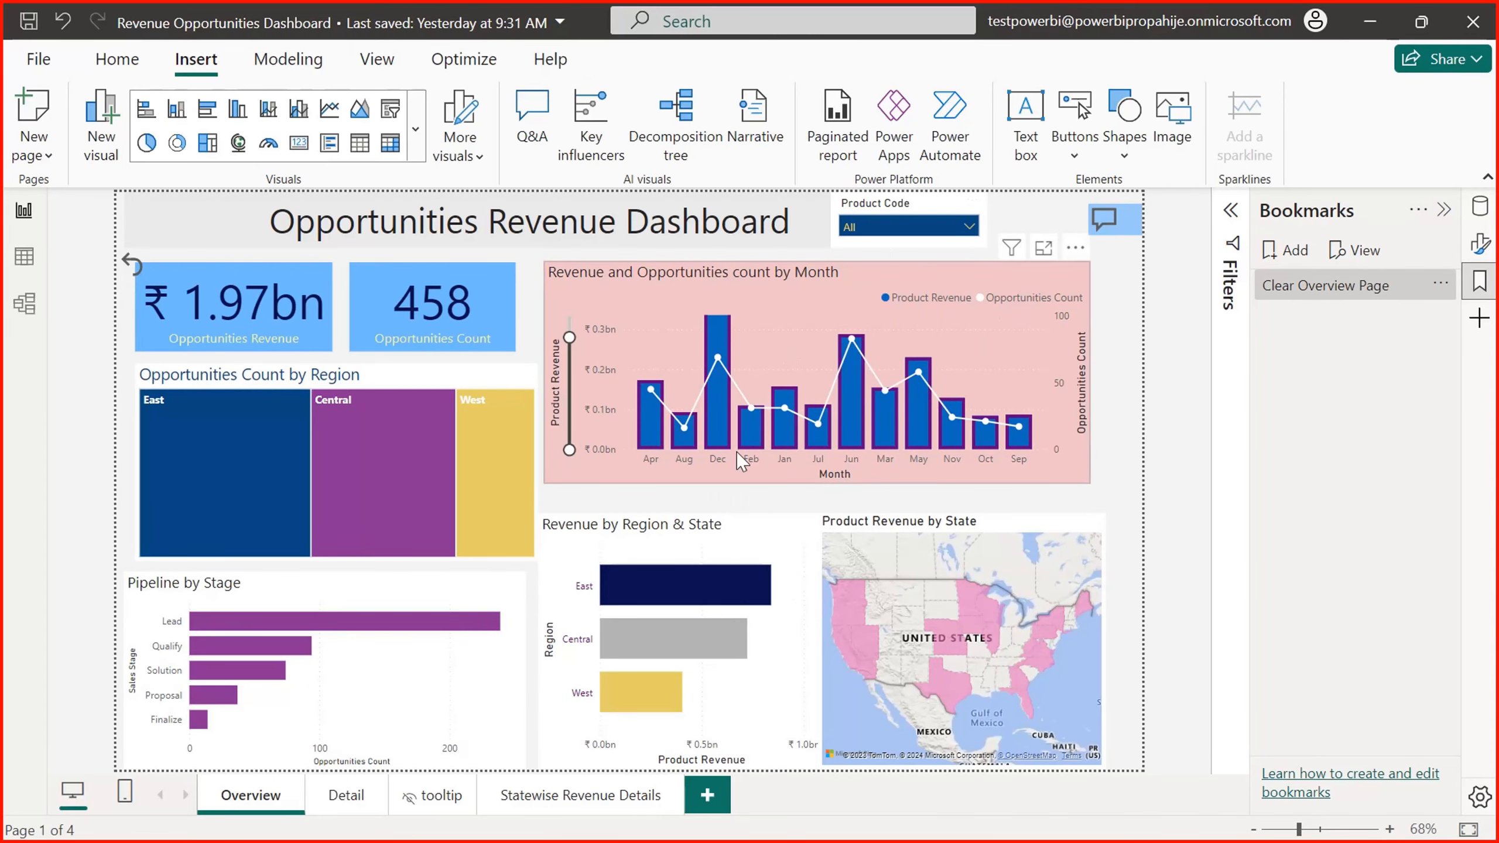
{"action": "left_click", "coordinate": [1322, 289]}
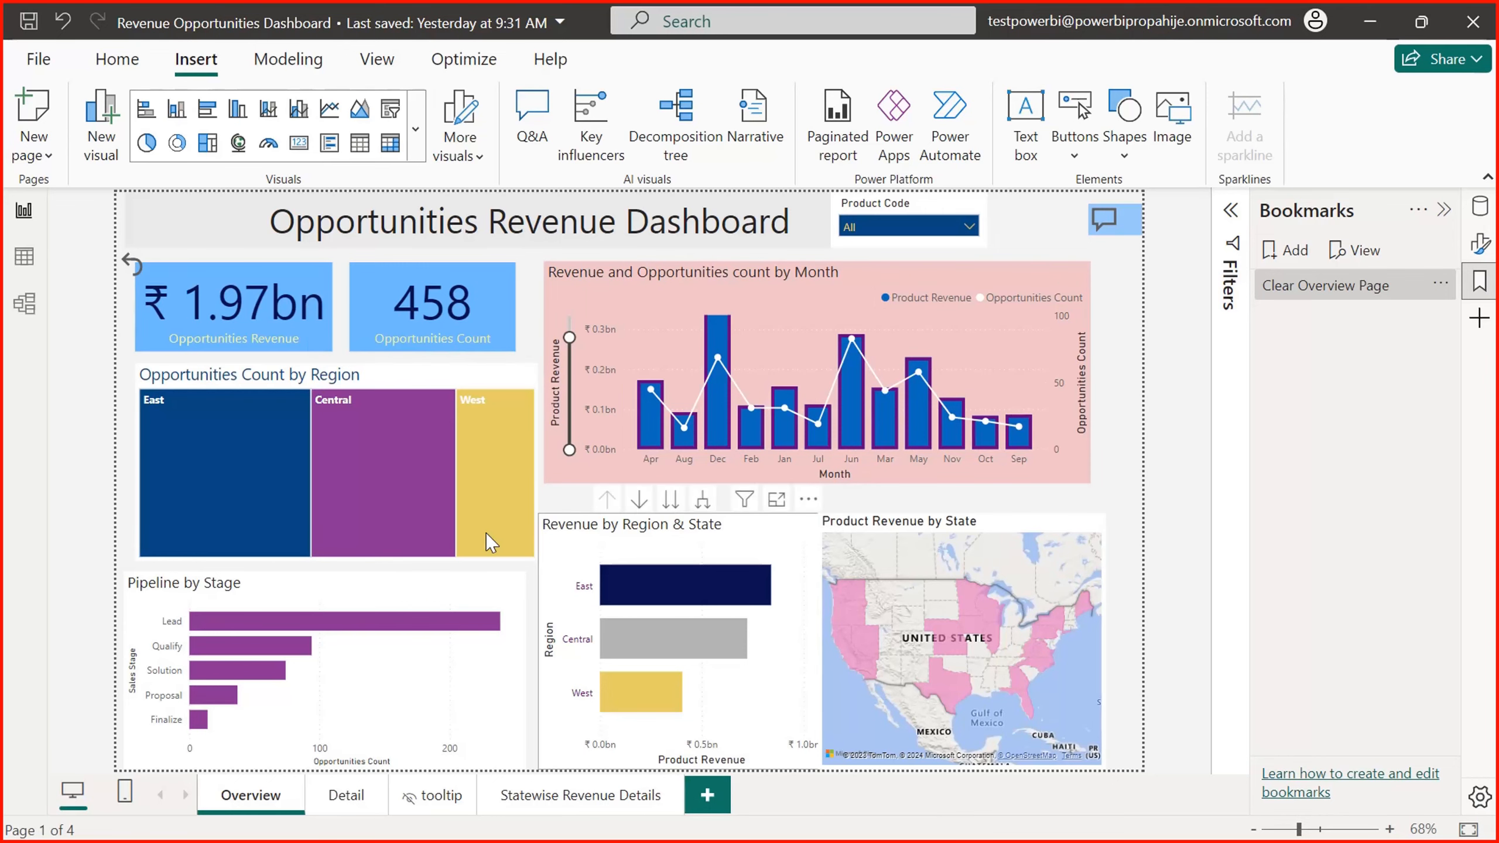
Step: Open the formatting options of the curved-arrow button and turn on its Action setting
{"action": "left_click", "coordinate": [138, 271]}
{"action": "right_click", "coordinate": [138, 271]}
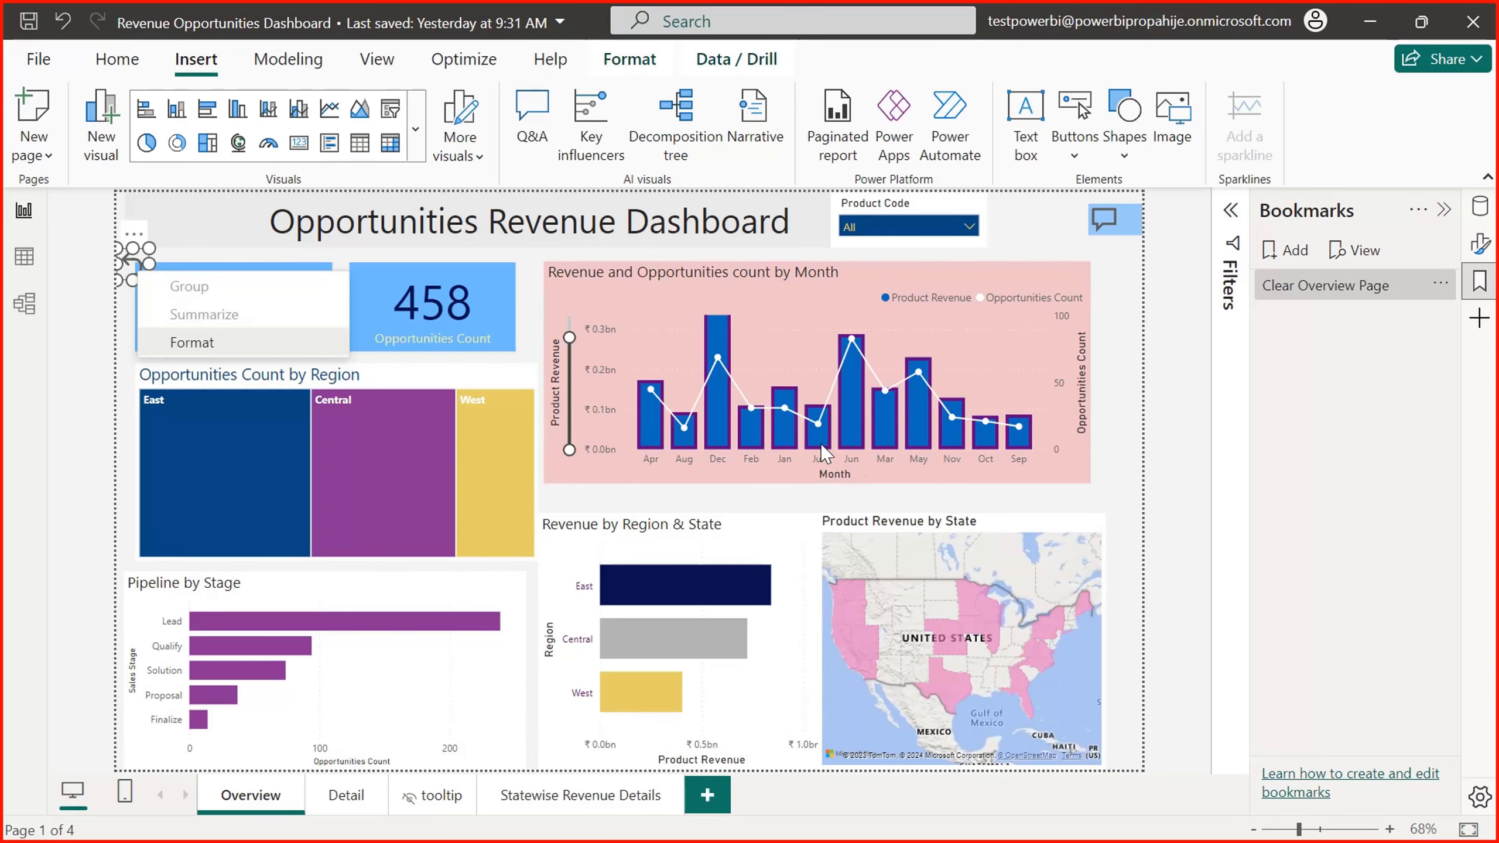
{"action": "key", "text": "Return"}
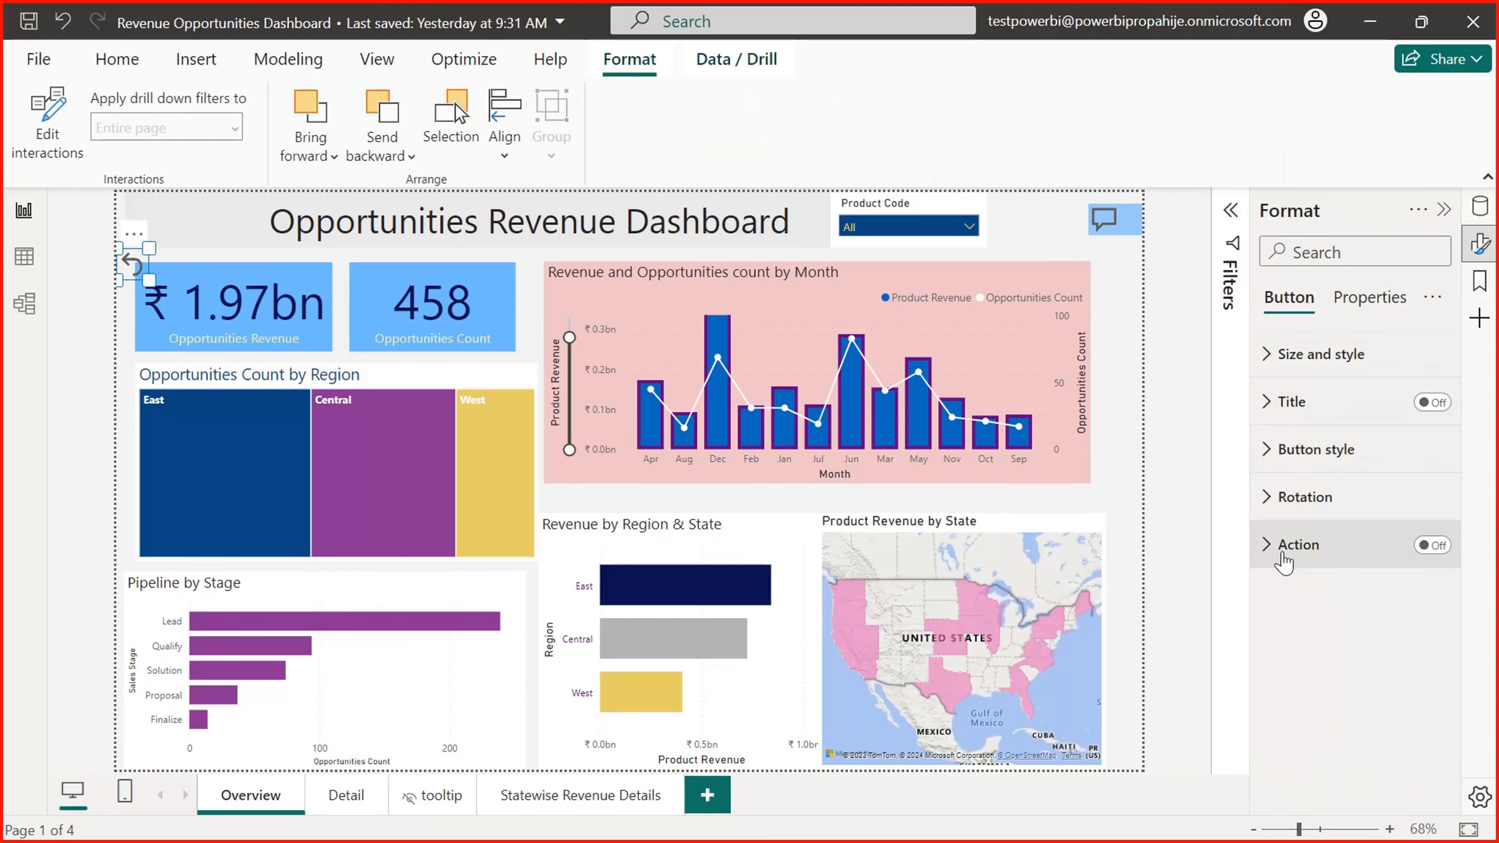
{"action": "left_click", "coordinate": [1282, 561]}
{"action": "left_click", "coordinate": [1431, 546]}
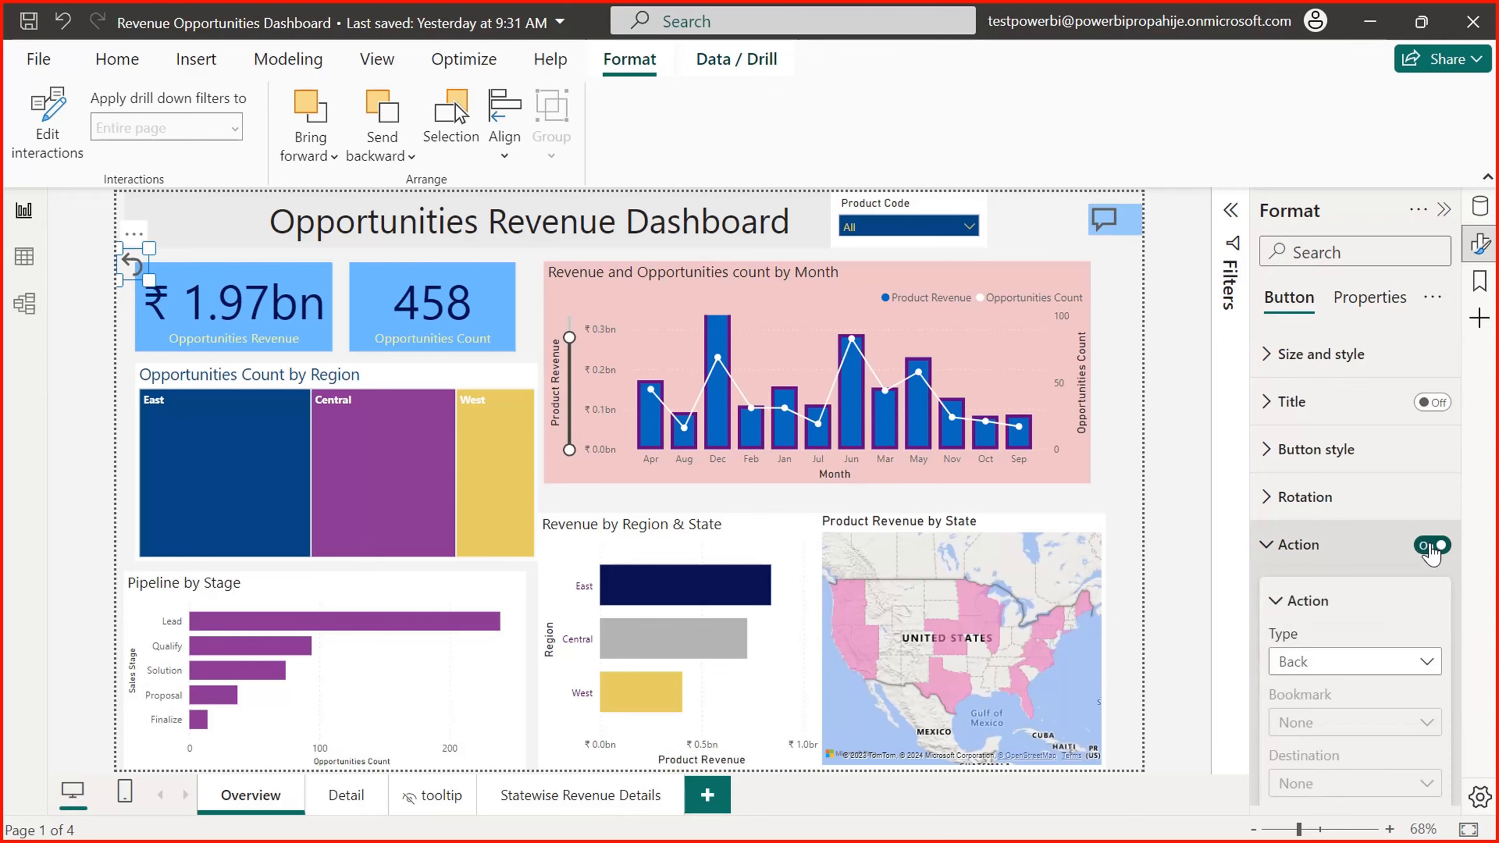
Step: Set the curved-arrow button's action type to Bookmark and assign the Clear Overview Page bookmark to it
{"action": "left_click", "coordinate": [1426, 662]}
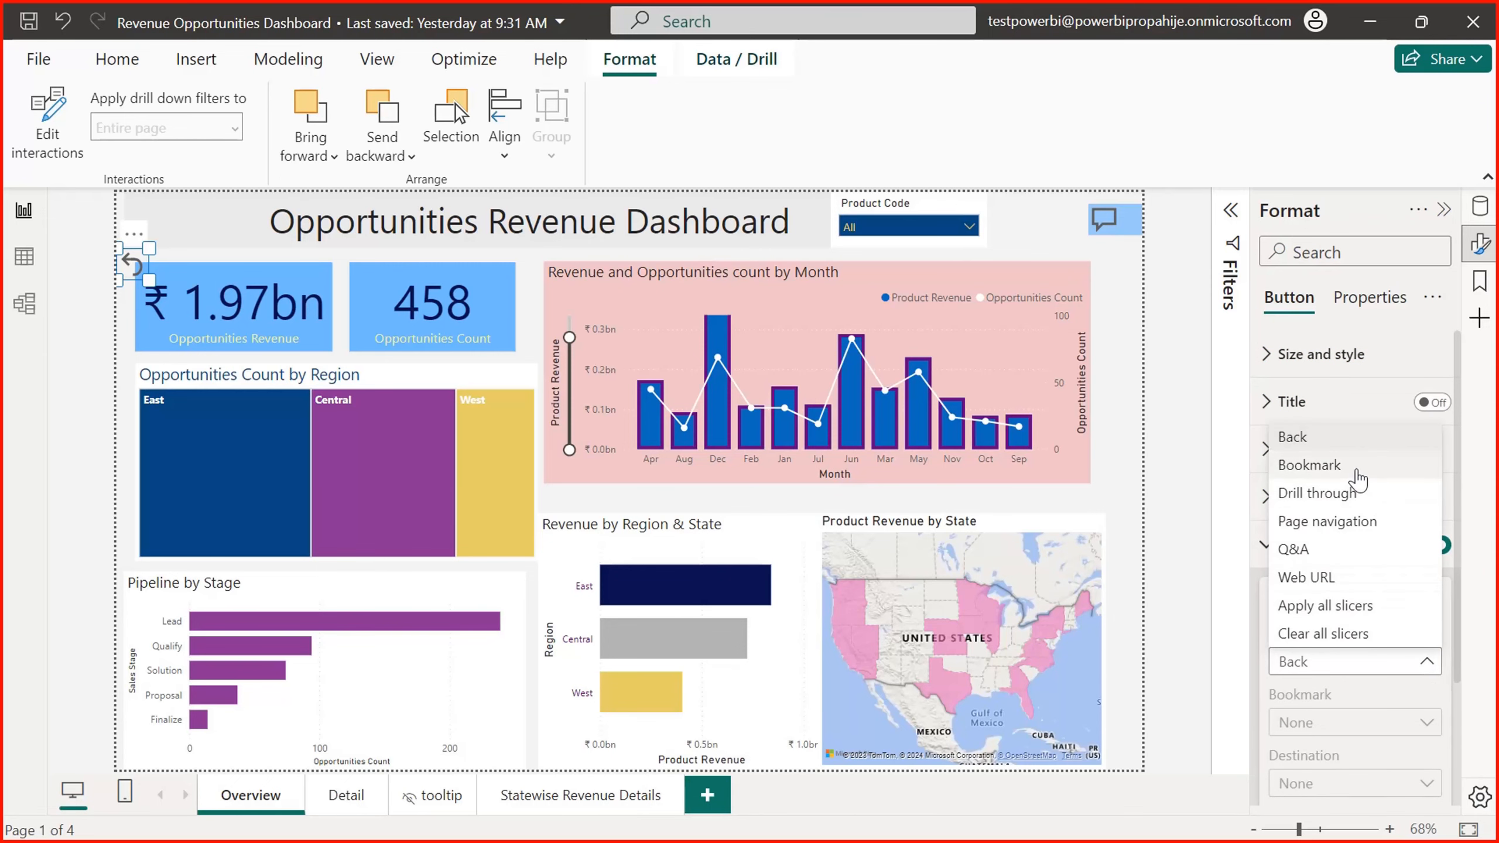
{"action": "left_click", "coordinate": [1357, 478]}
{"action": "left_click", "coordinate": [1428, 722]}
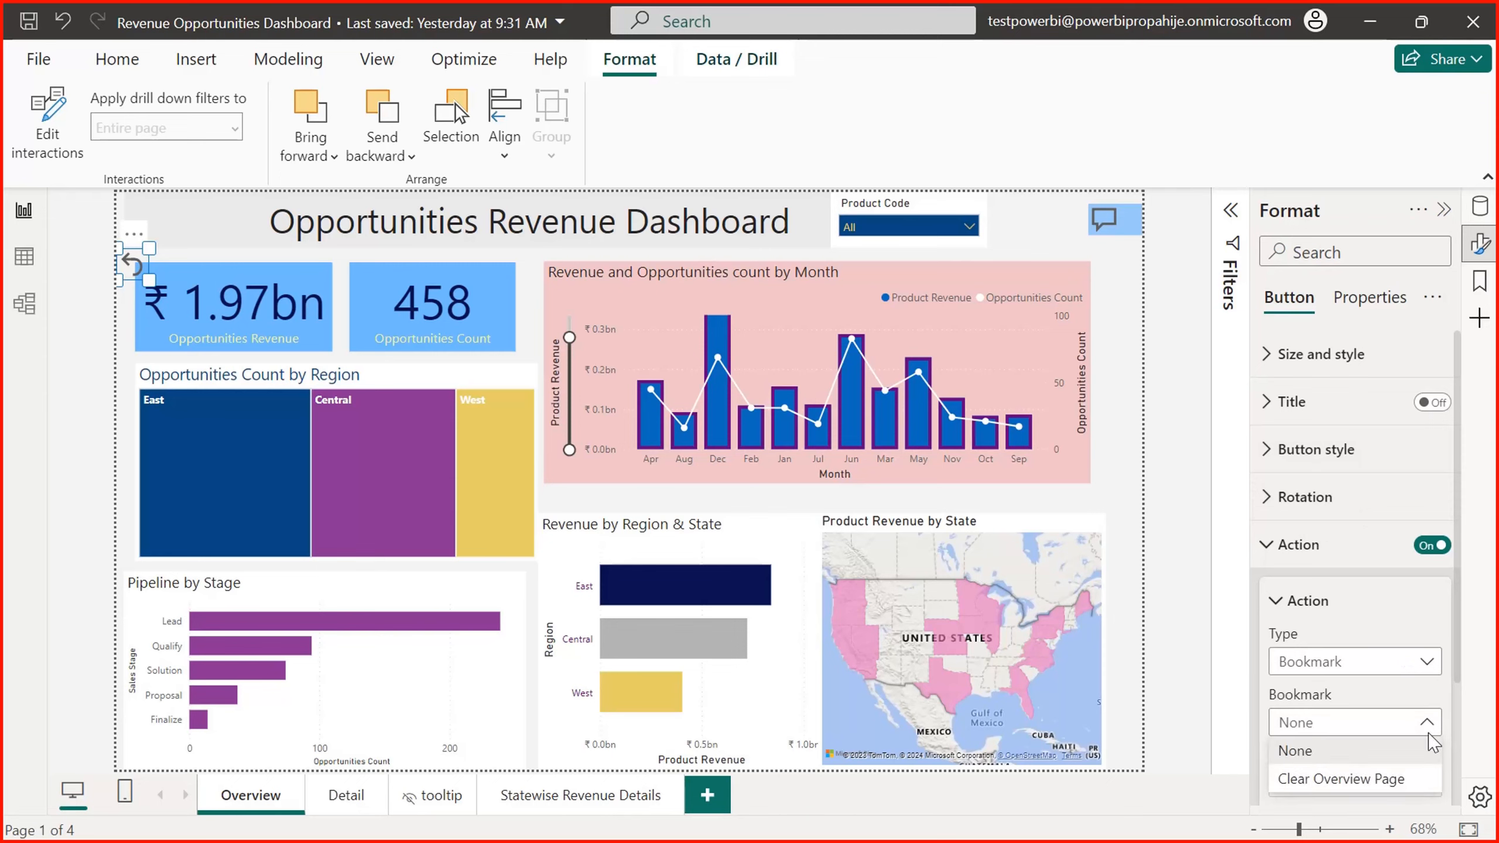
{"action": "left_click", "coordinate": [1341, 779]}
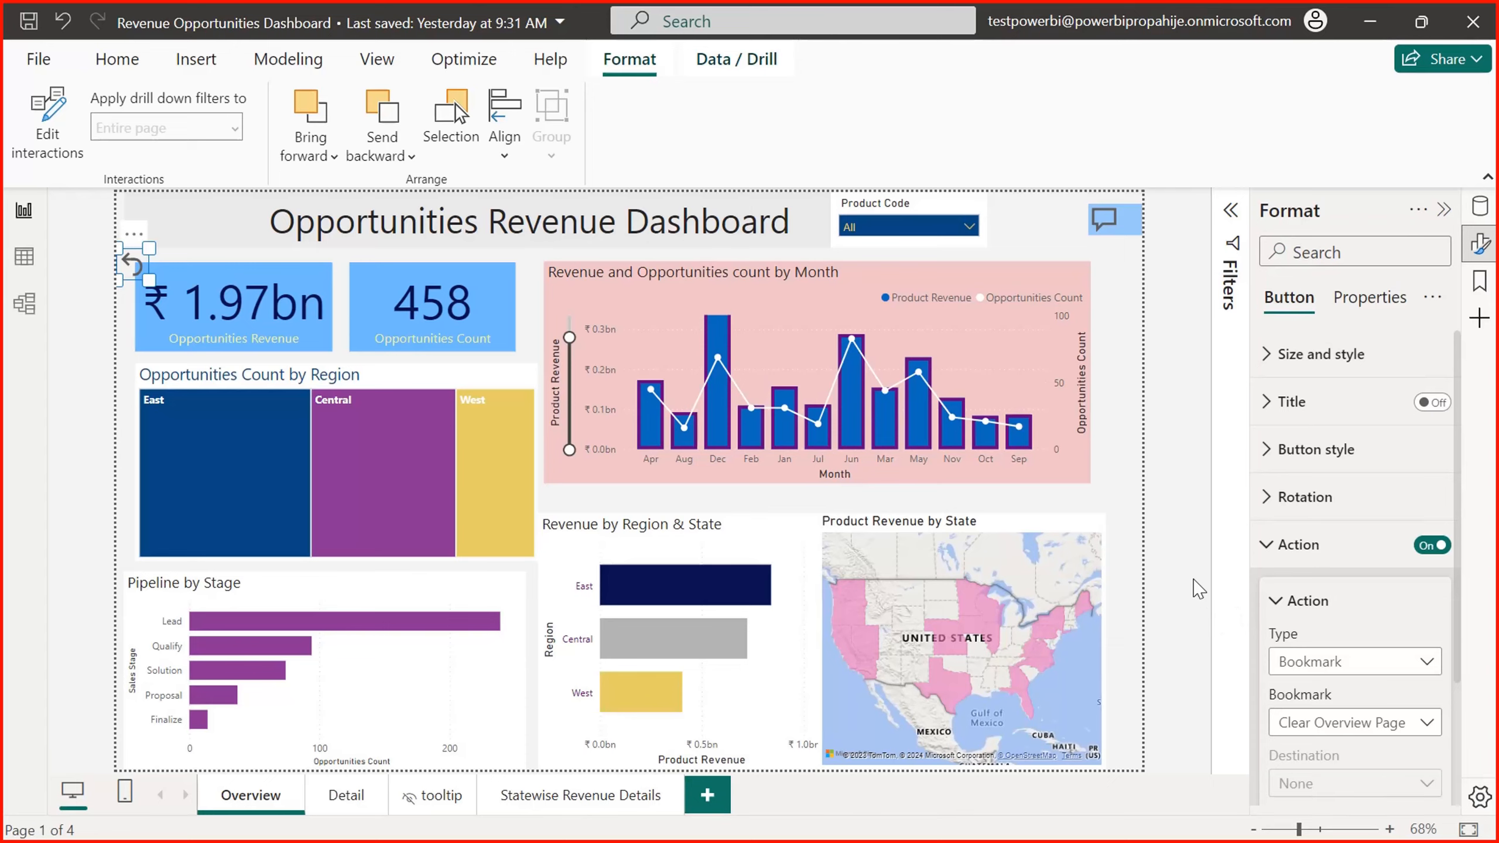
{"action": "left_click", "coordinate": [1198, 587]}
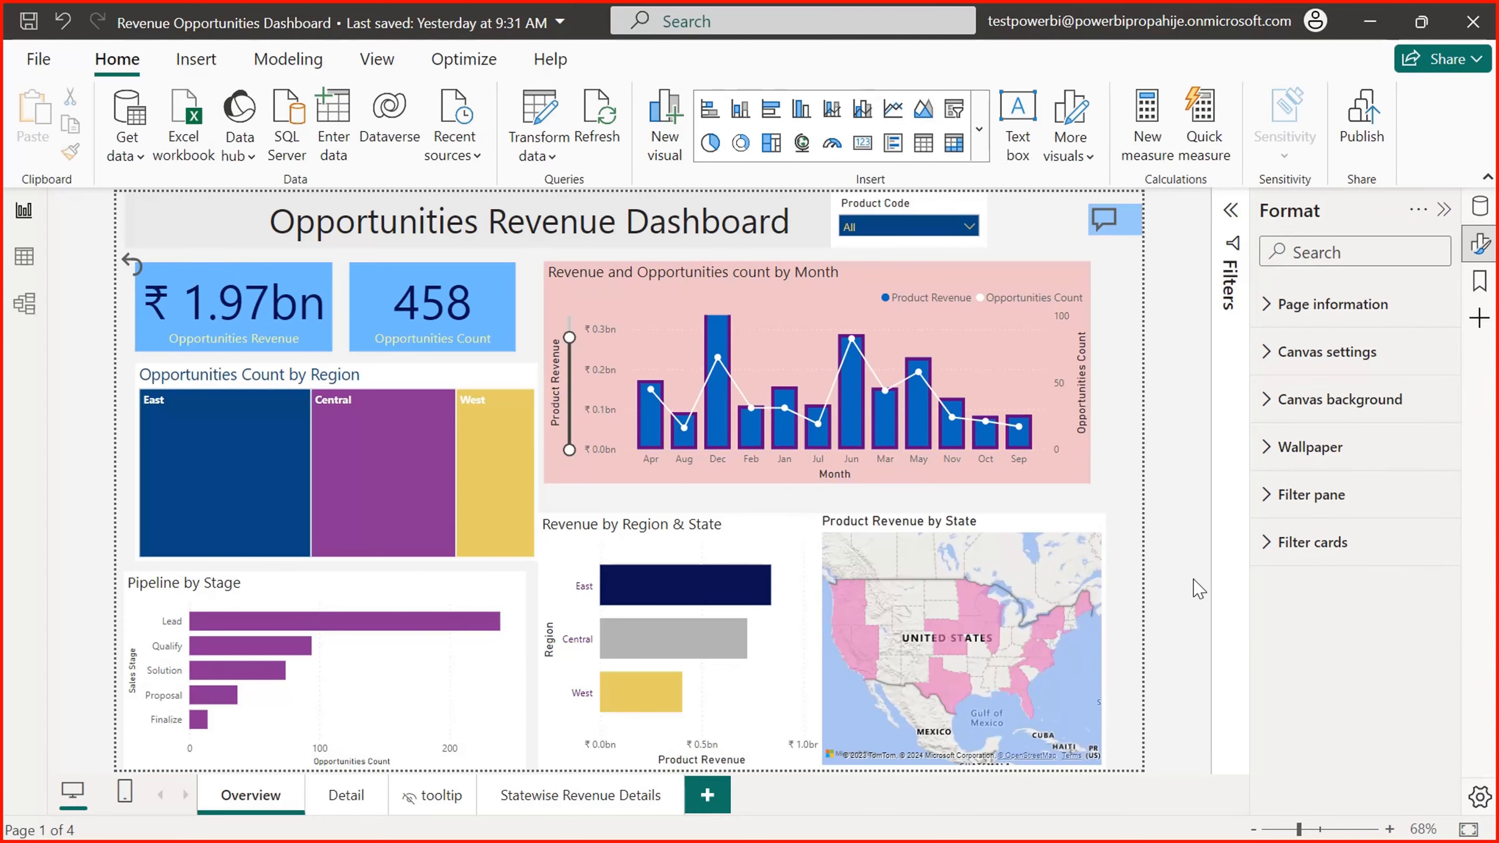
Step: Test the curved-arrow button by excluding Carmen and Campana in the Product Code slicer, cross-filtering to East, and activating the button
{"action": "left_click", "coordinate": [897, 227]}
{"action": "left_click", "coordinate": [883, 390]}
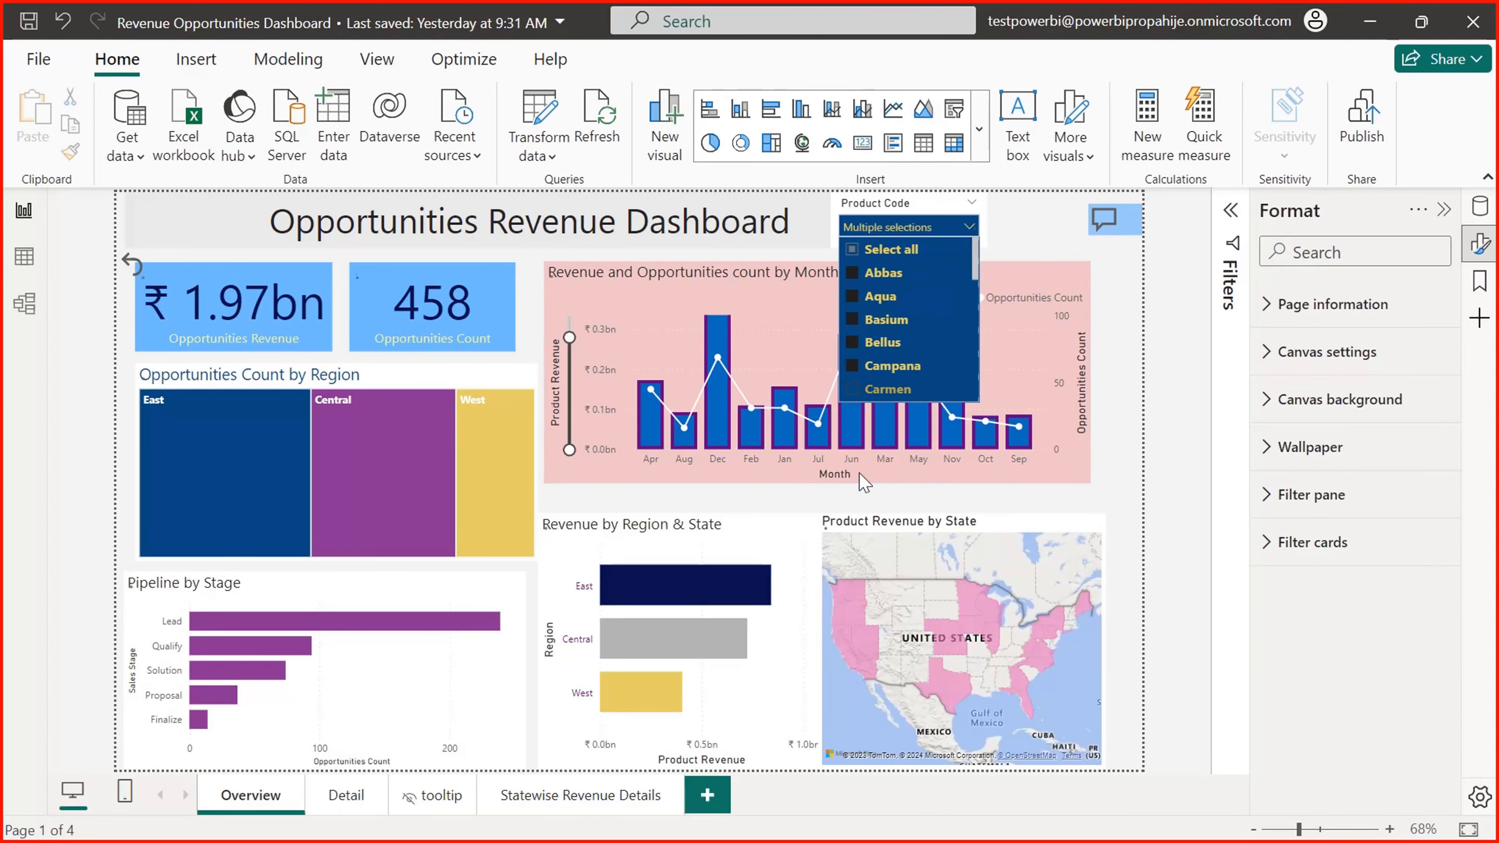
{"action": "left_click", "coordinate": [859, 367]}
{"action": "left_click", "coordinate": [669, 642]}
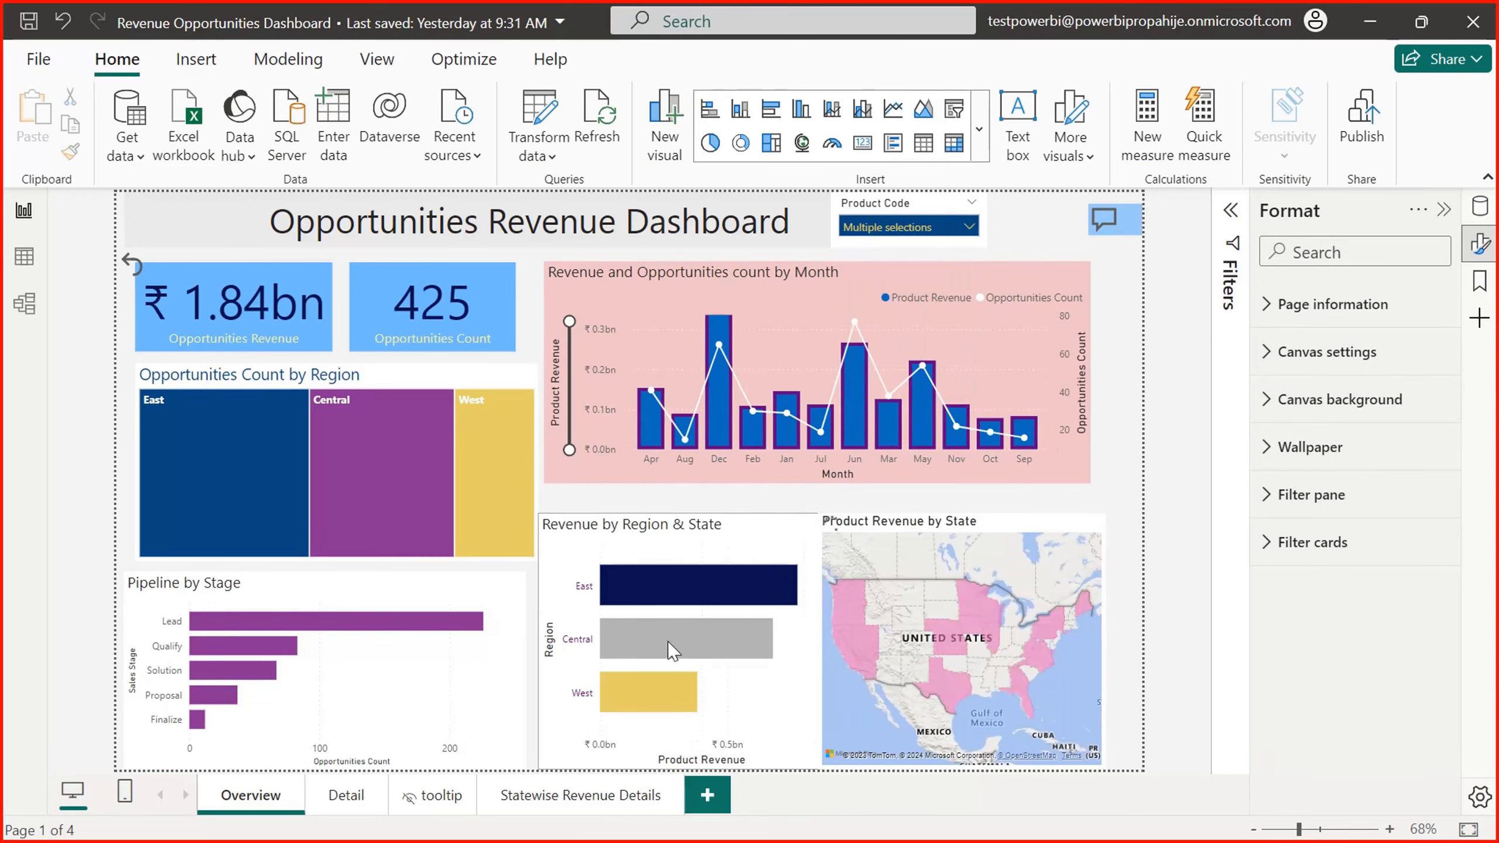
{"action": "left_click", "coordinate": [269, 633]}
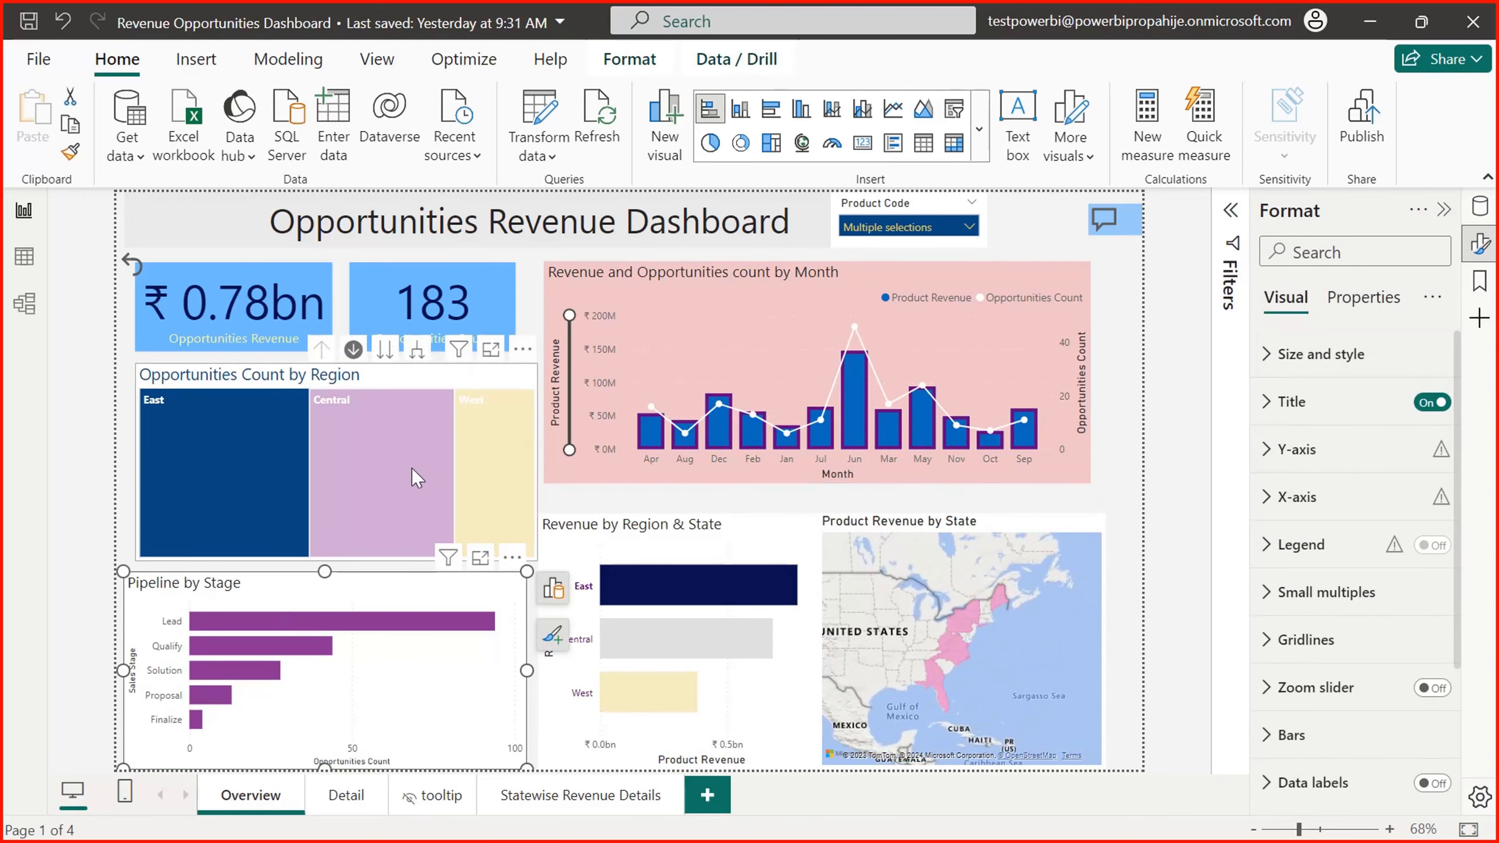
{"action": "left_click", "coordinate": [132, 266], "text": "ctrl"}
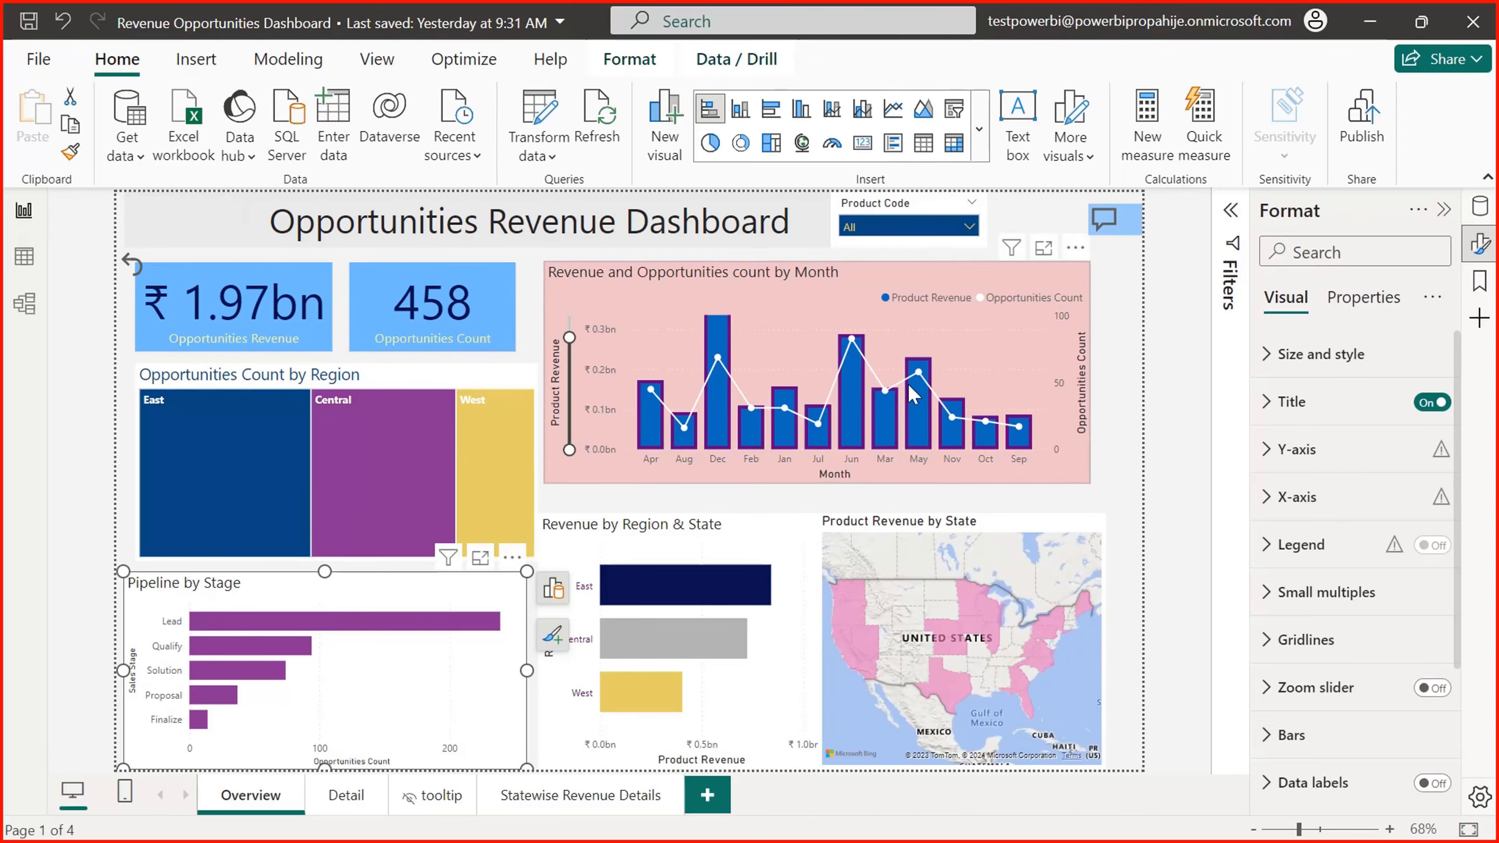
Step: Exclude Campana from the Product Code slicer, then reset the page with the curved-arrow button
{"action": "left_click", "coordinate": [943, 231]}
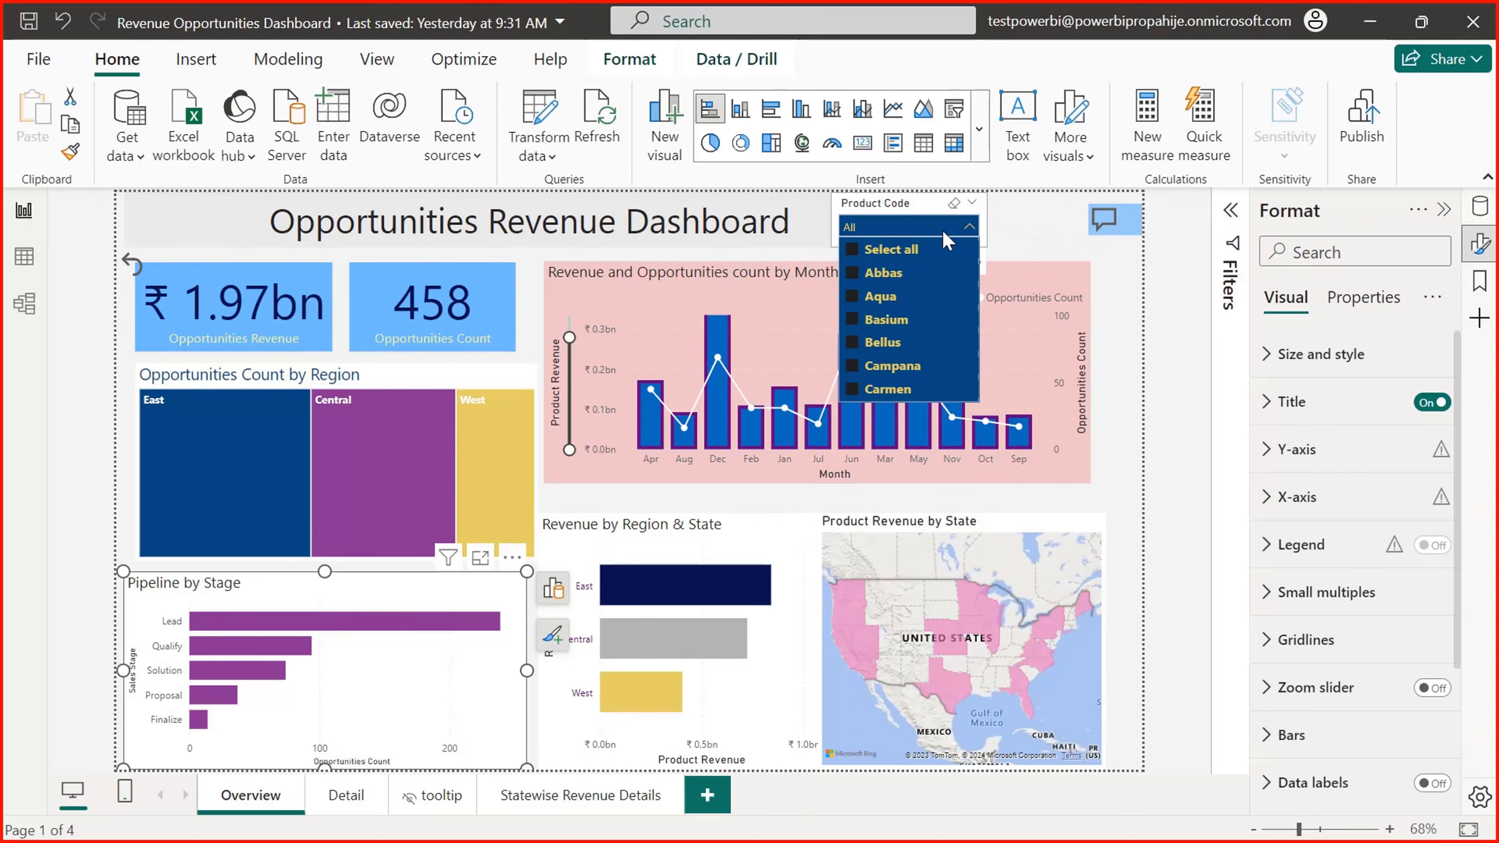
{"action": "left_click", "coordinate": [882, 367]}
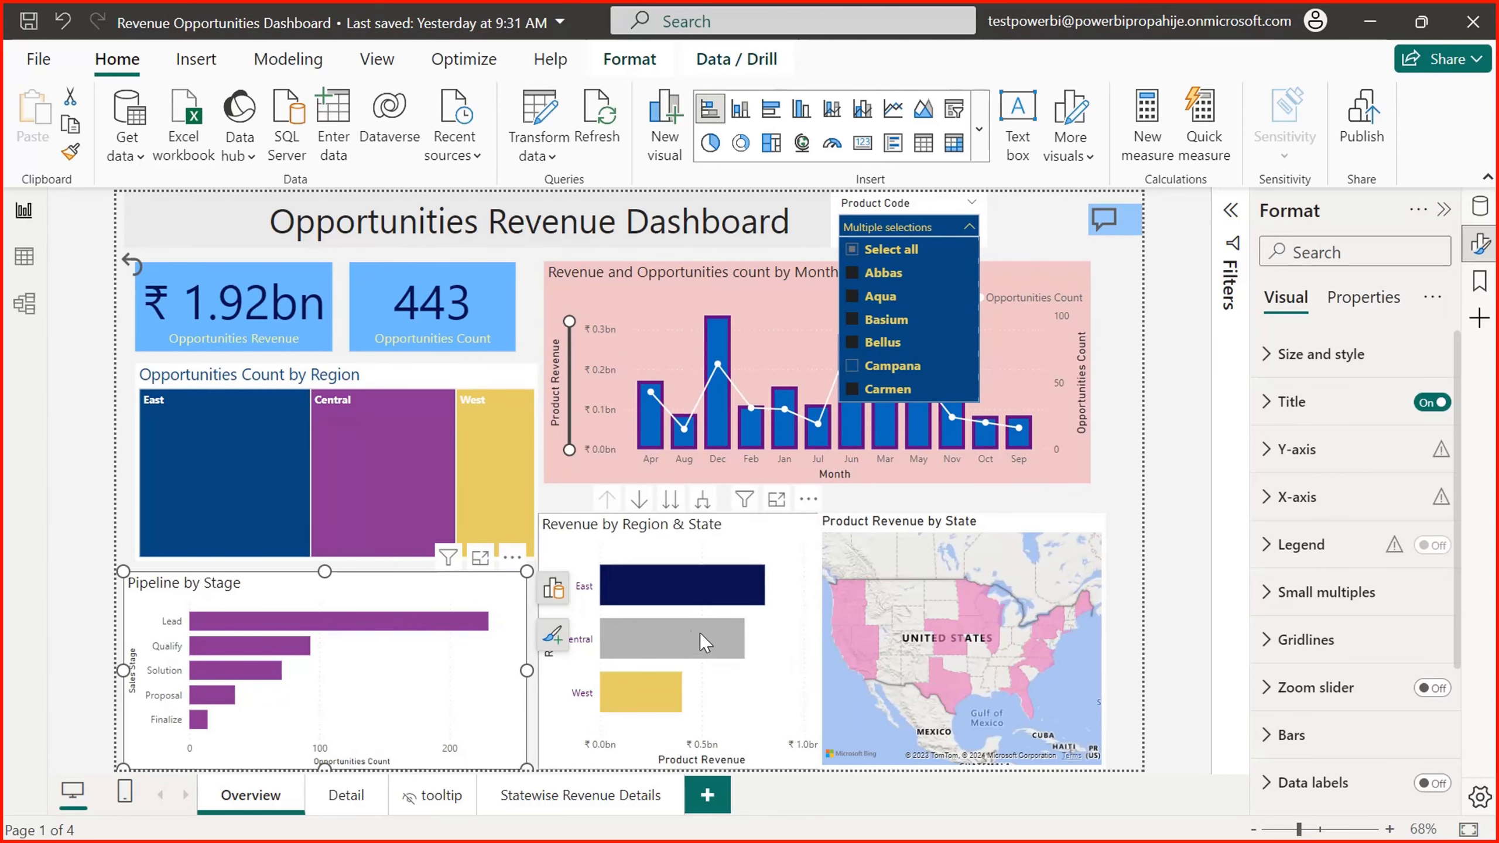
{"action": "left_click", "coordinate": [133, 266], "text": "ctrl"}
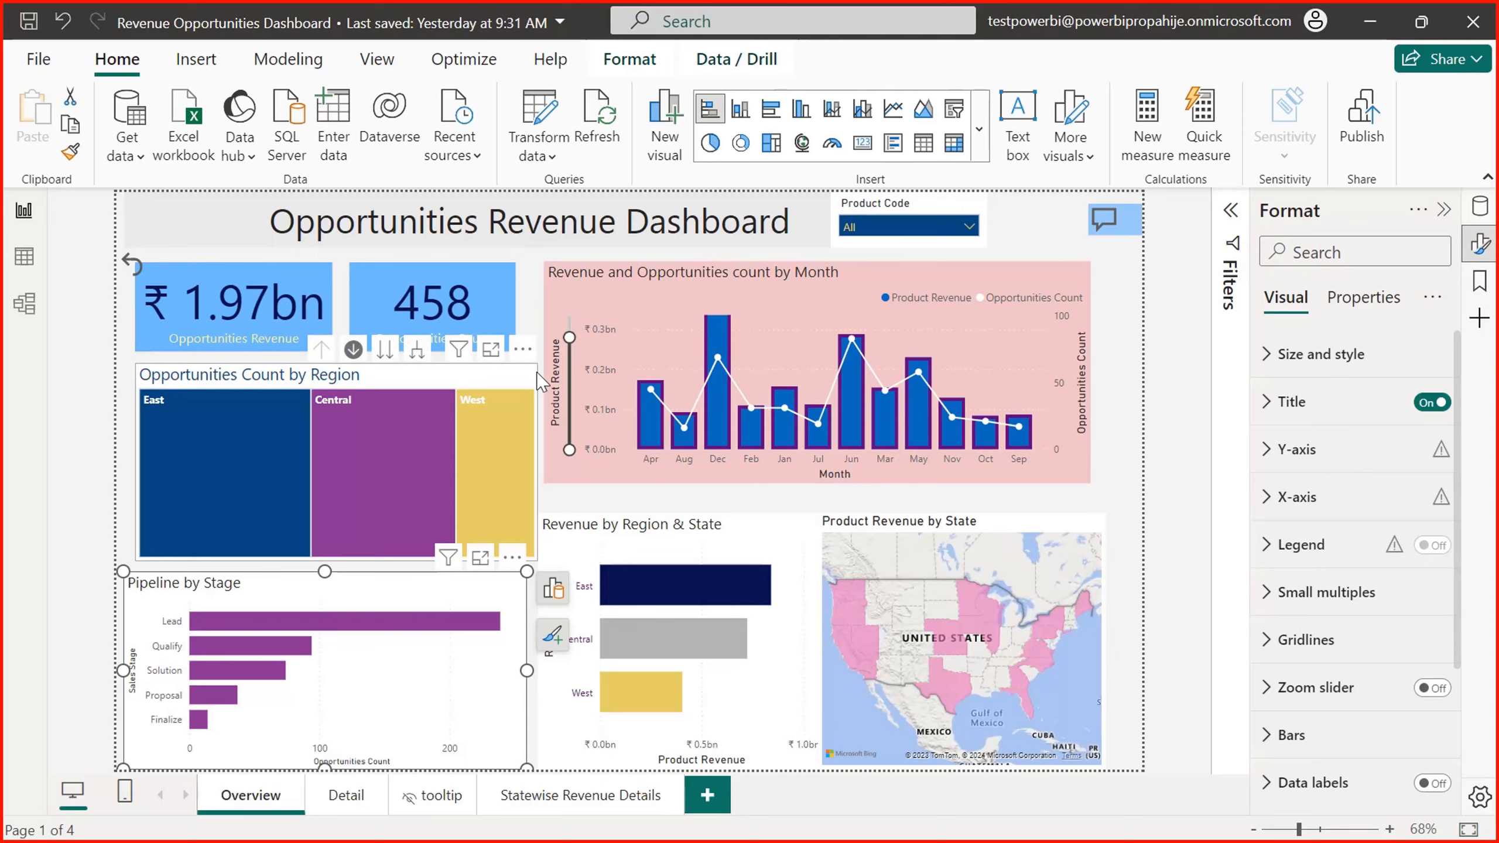
Step: Move the curved-arrow button just above the Opportunities Revenue card, to about horizontal 0 and vertical 48
{"action": "left_click", "coordinate": [130, 267]}
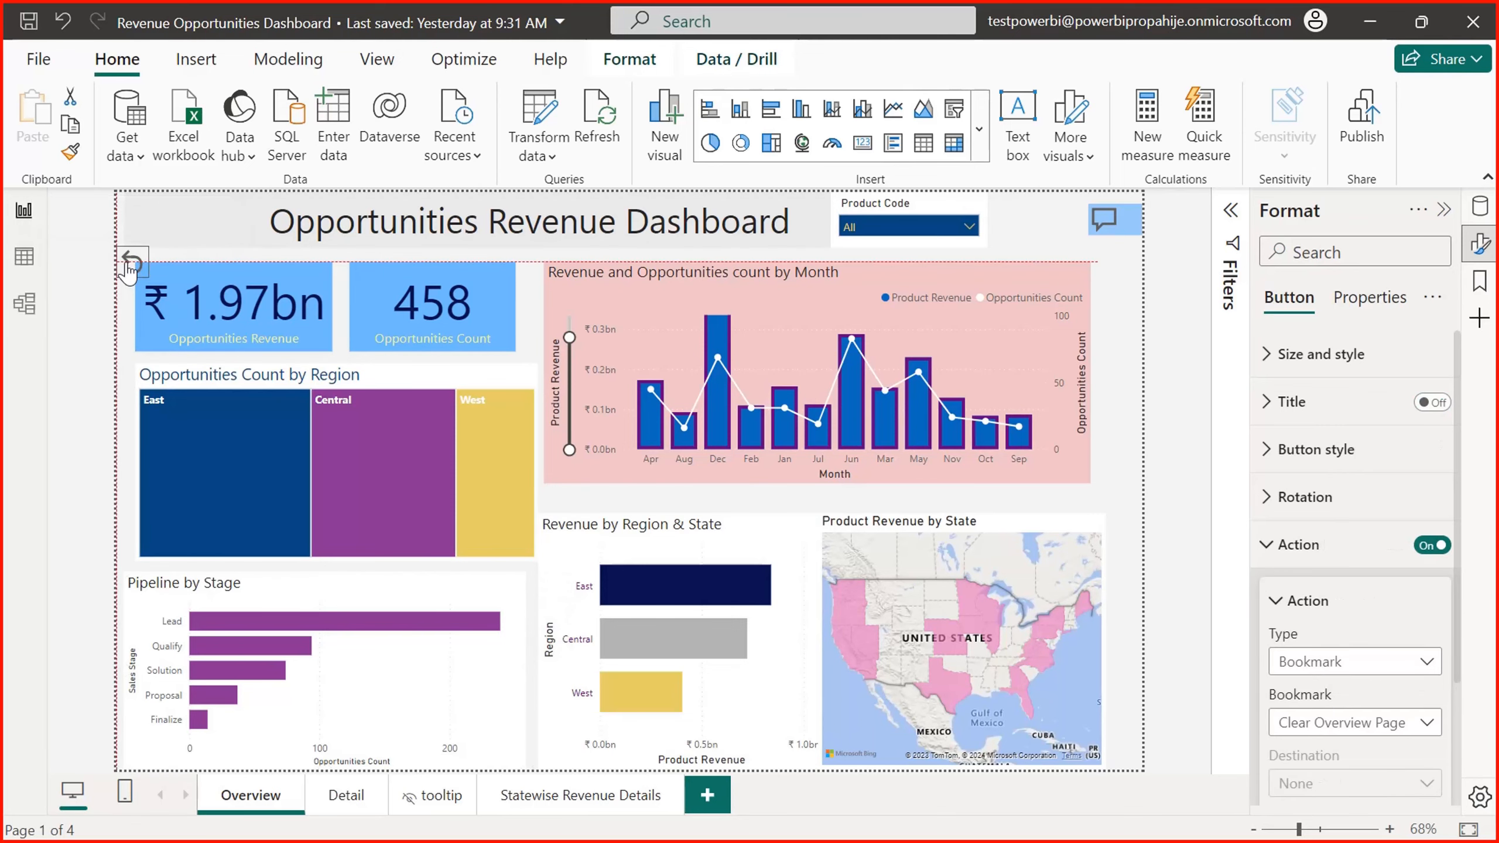
{"action": "mouse_move", "coordinate": [130, 269]}
{"action": "left_mouse_down"}
{"action": "mouse_move", "coordinate": [134, 245]}
{"action": "mouse_move", "coordinate": [124, 319]}
{"action": "mouse_move", "coordinate": [123, 254]}
{"action": "left_mouse_up"}
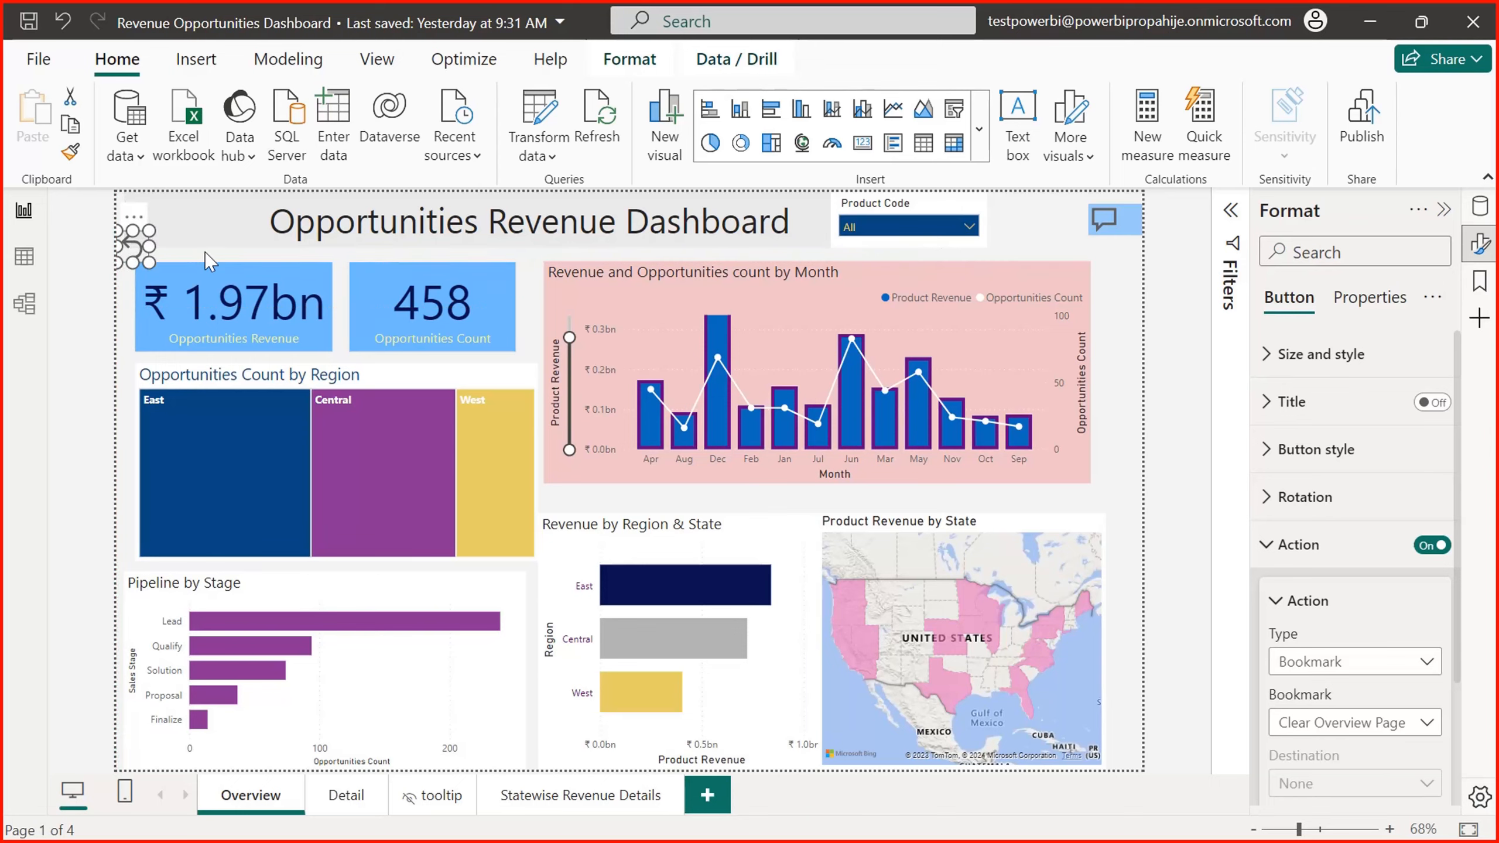
{"action": "left_click", "coordinate": [178, 252]}
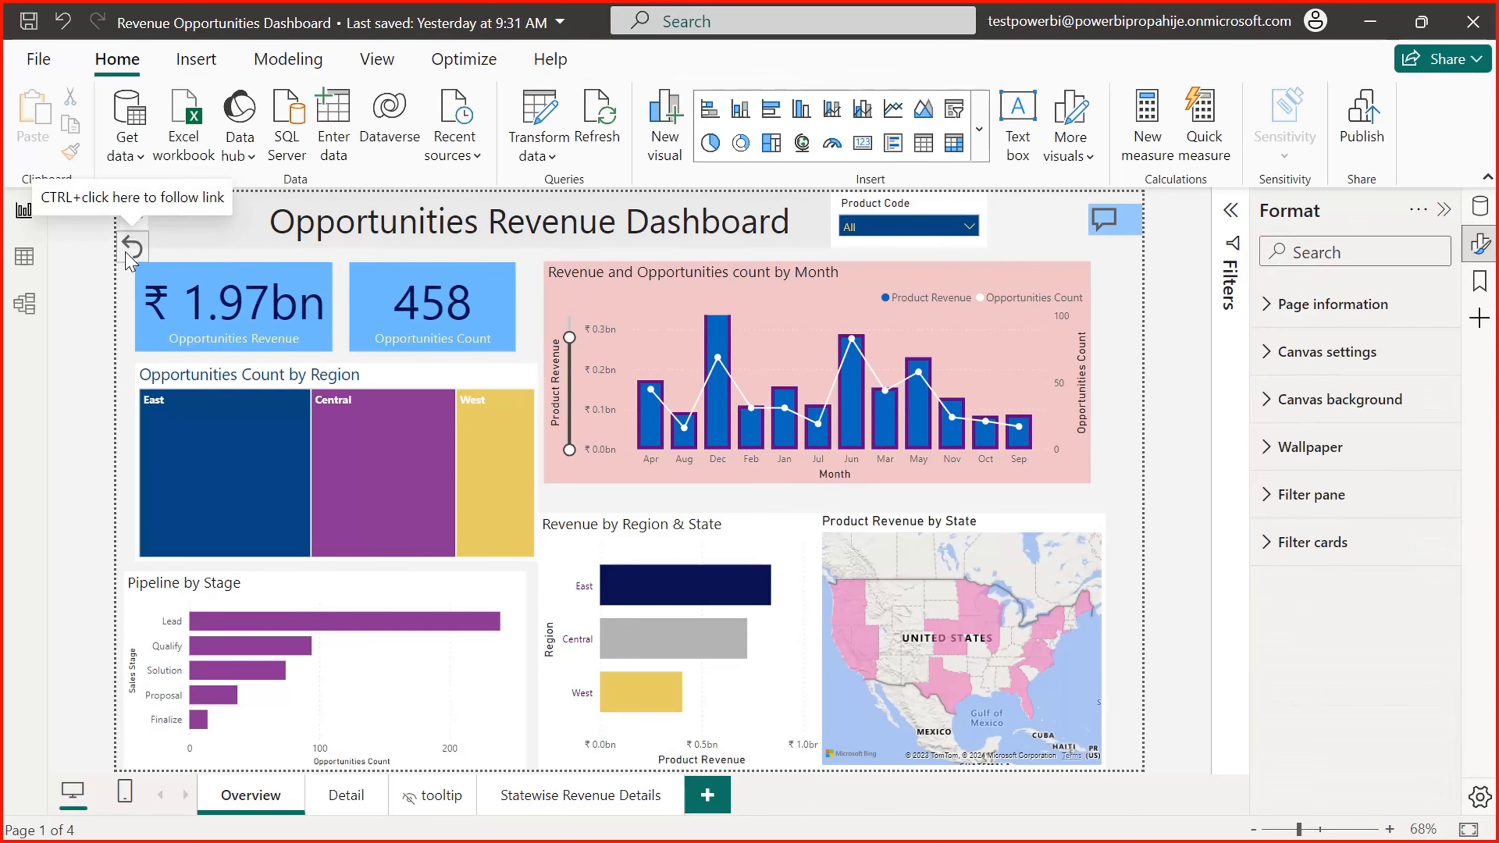
Step: Turn on the fill in the curved-arrow button's default style and colour it dark blue
{"action": "left_click", "coordinate": [128, 260]}
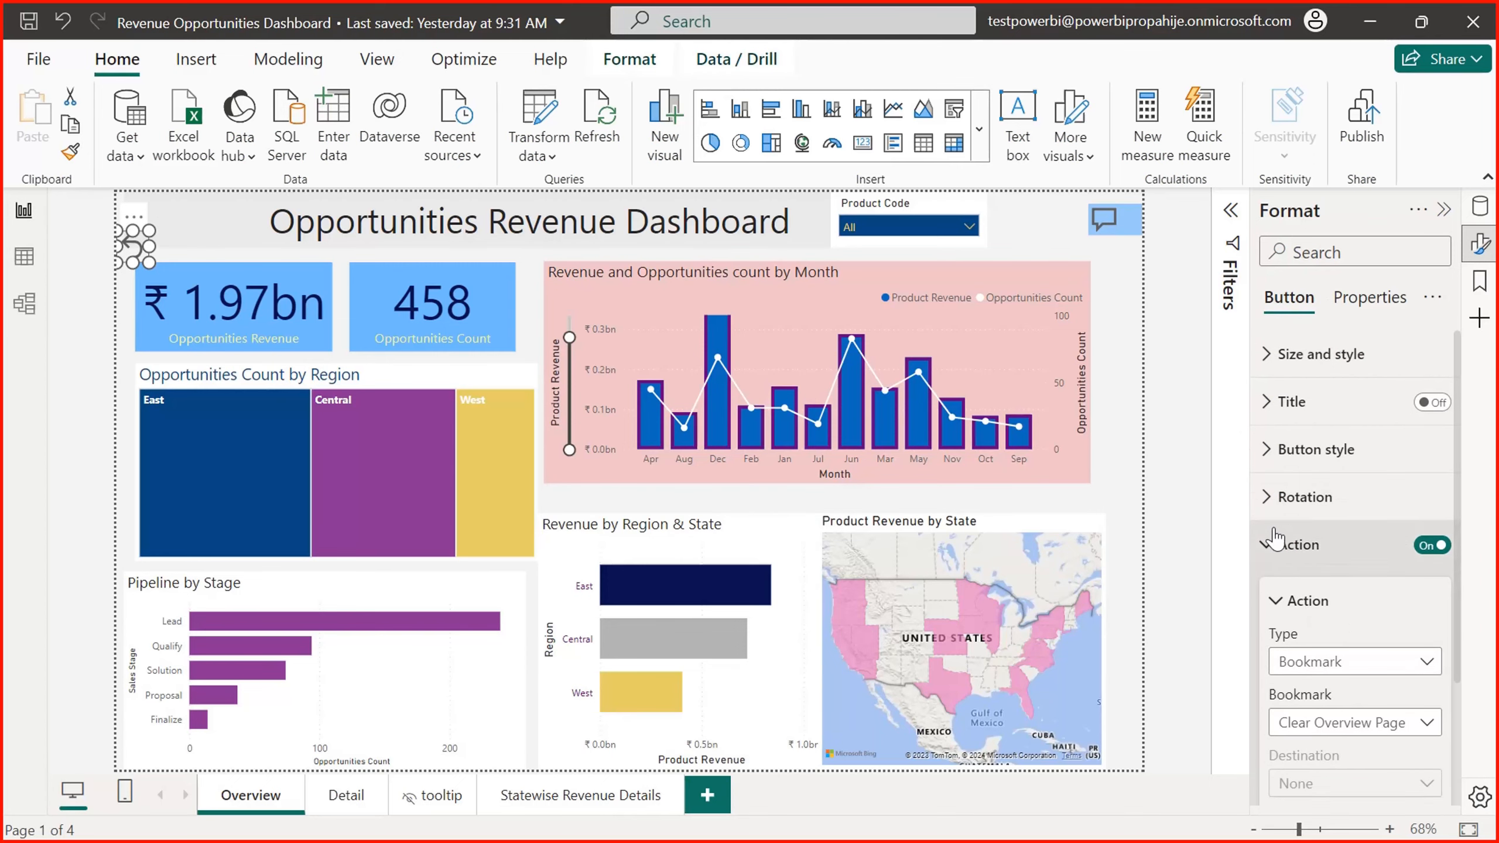
{"action": "left_click", "coordinate": [1269, 449]}
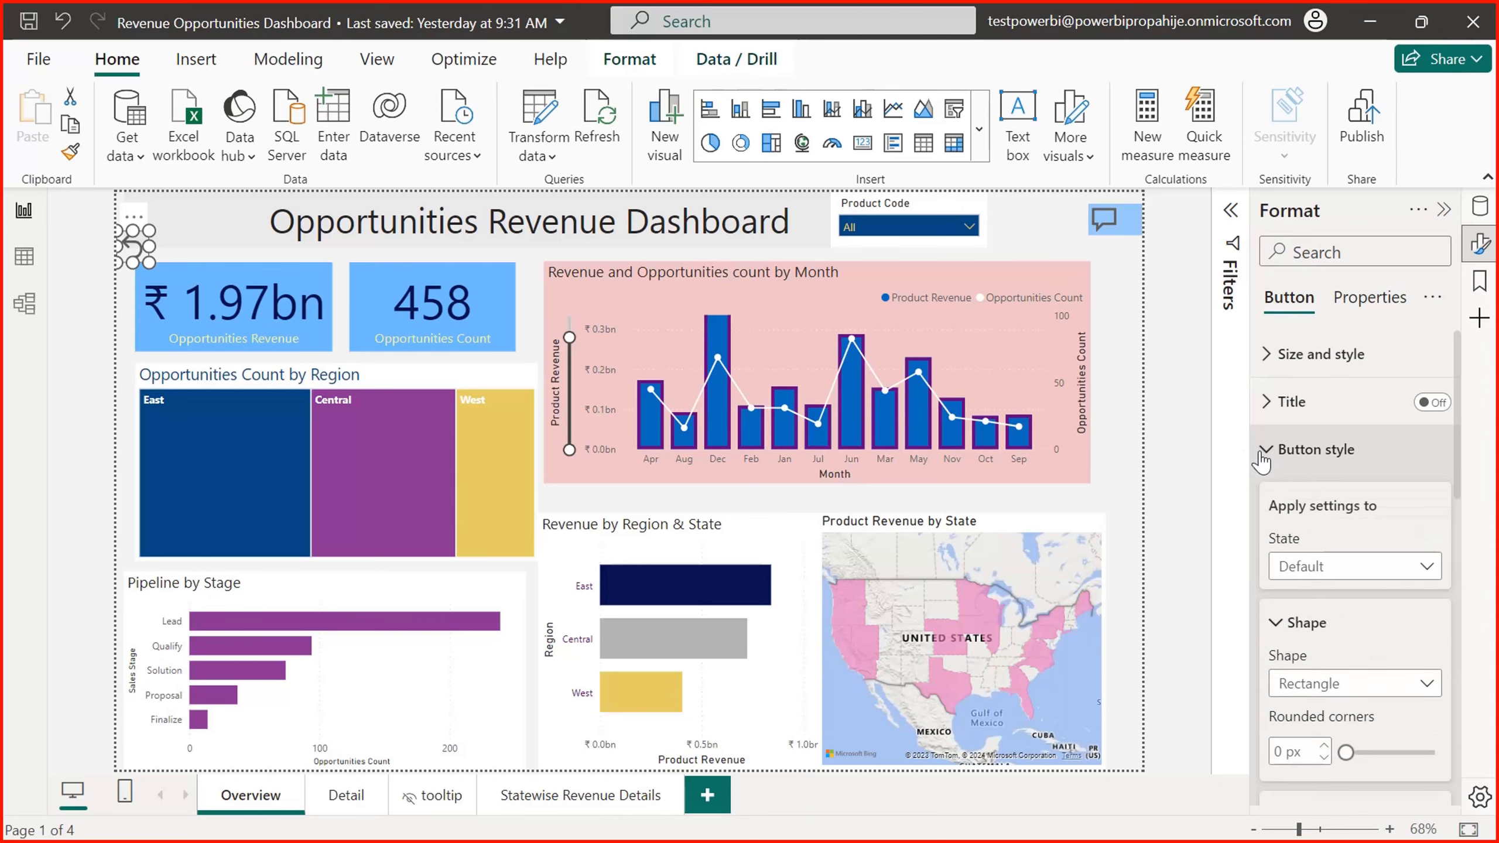
{"action": "left_click", "coordinate": [1352, 566]}
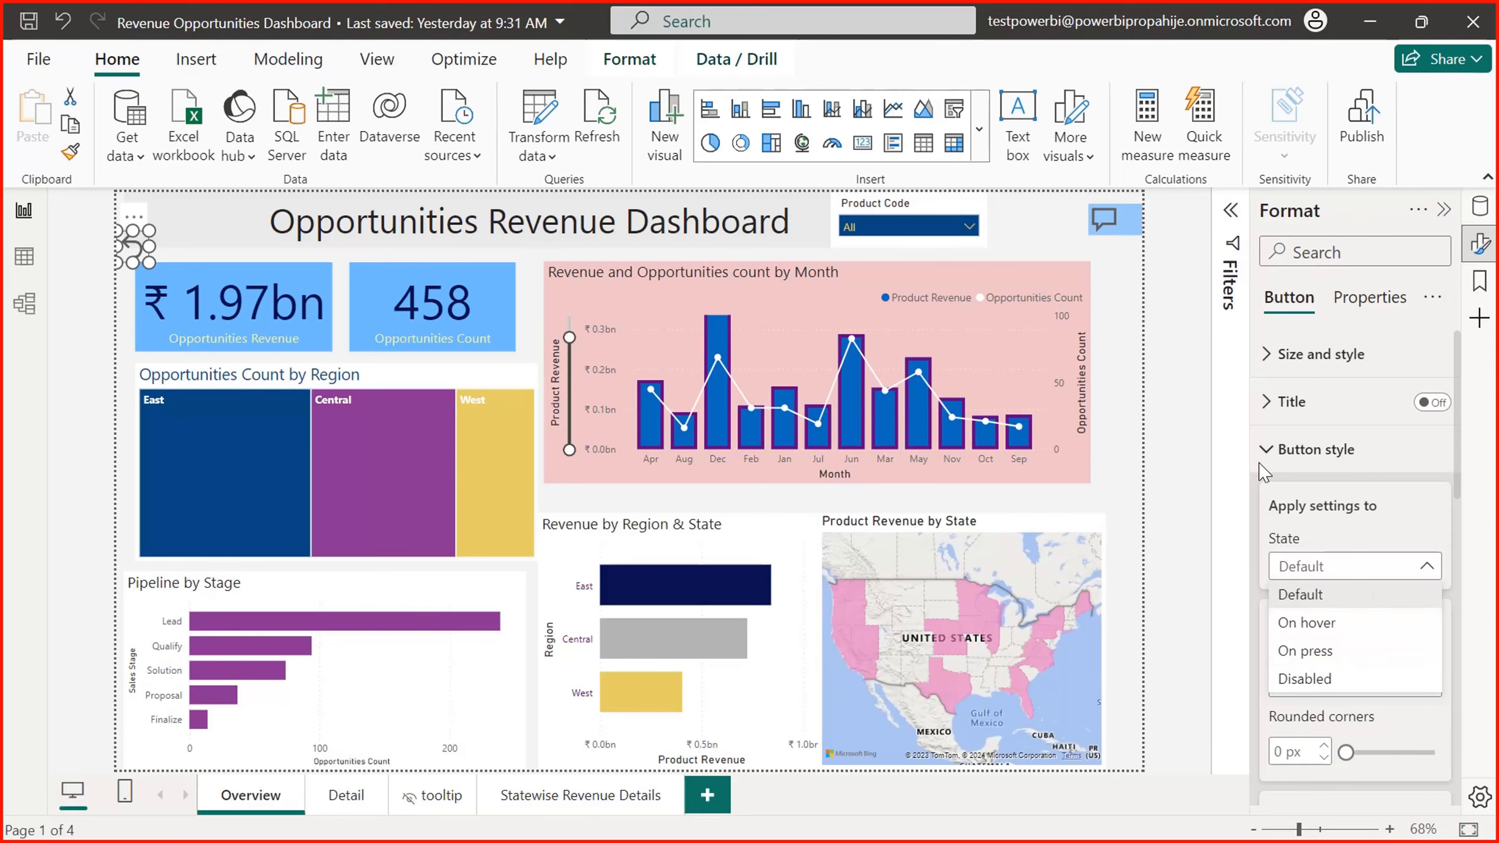
{"action": "left_click", "coordinate": [1271, 451]}
{"action": "left_click", "coordinate": [1266, 378]}
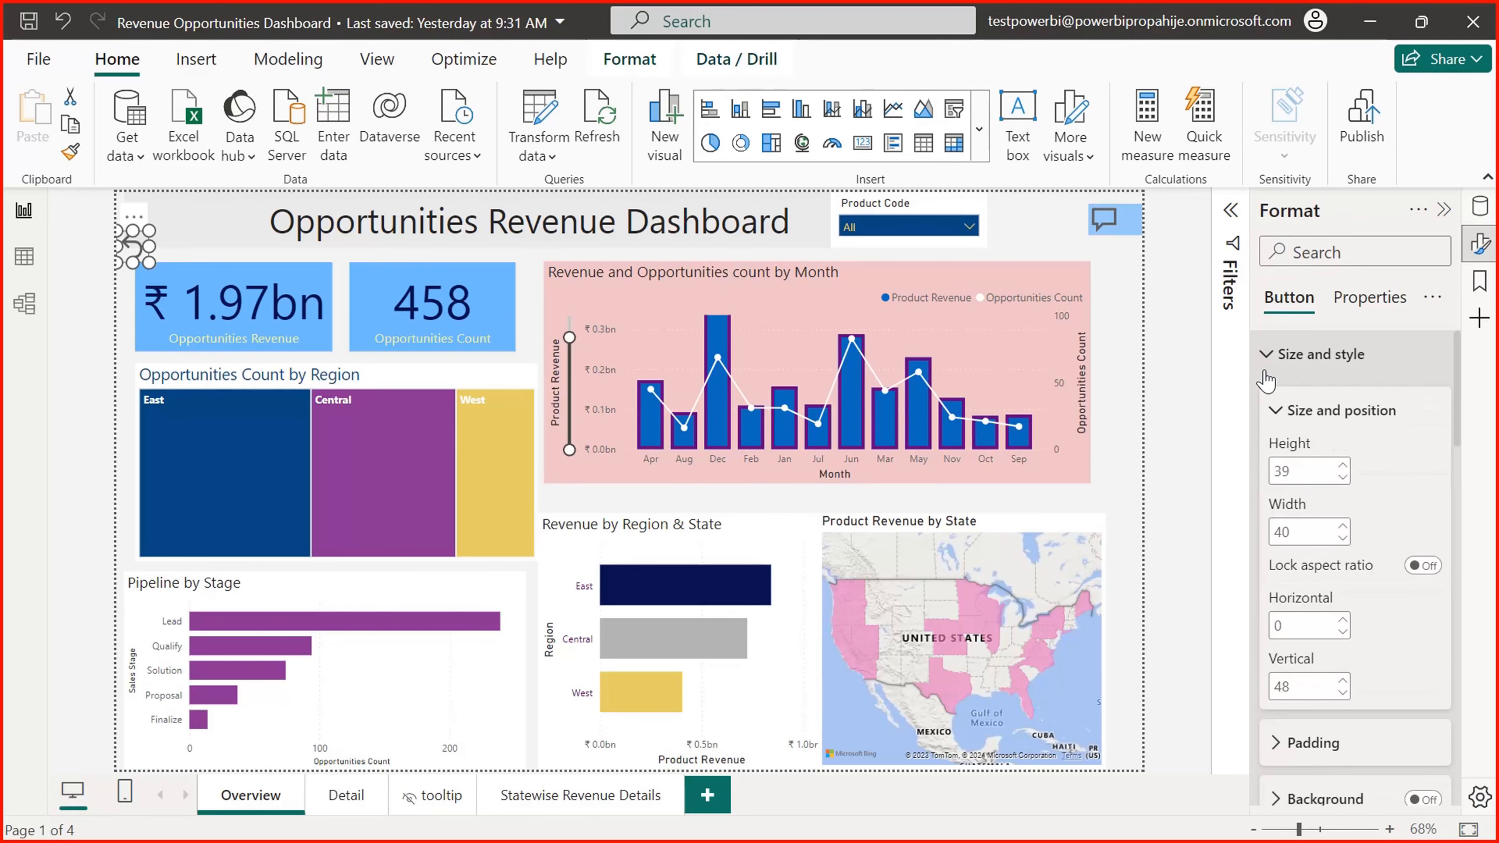
{"action": "left_click", "coordinate": [1266, 375]}
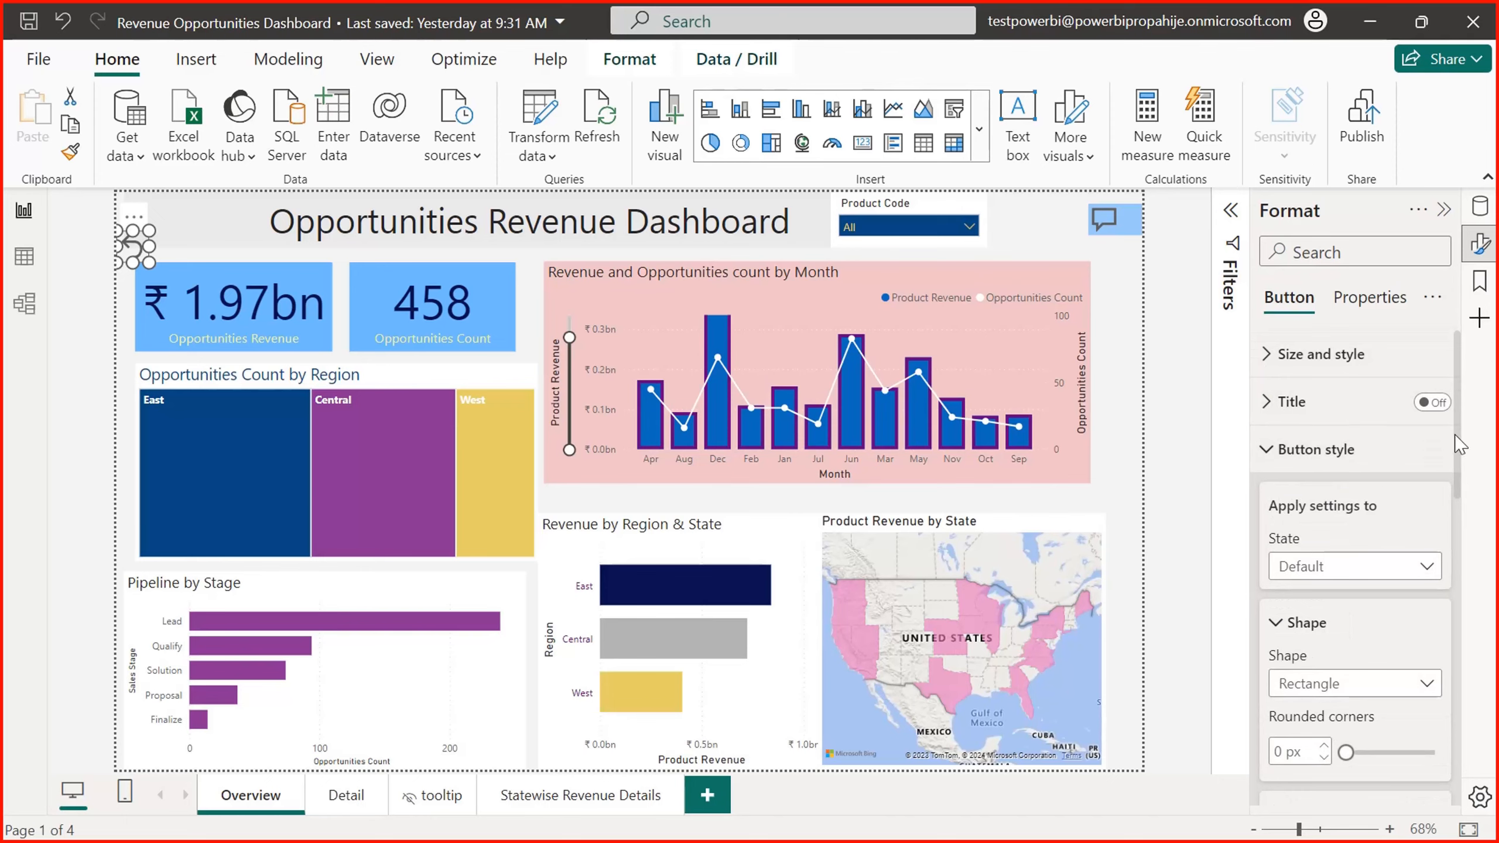
{"action": "left_click_drag", "start_coordinate": [1457, 437], "coordinate": [1462, 585]}
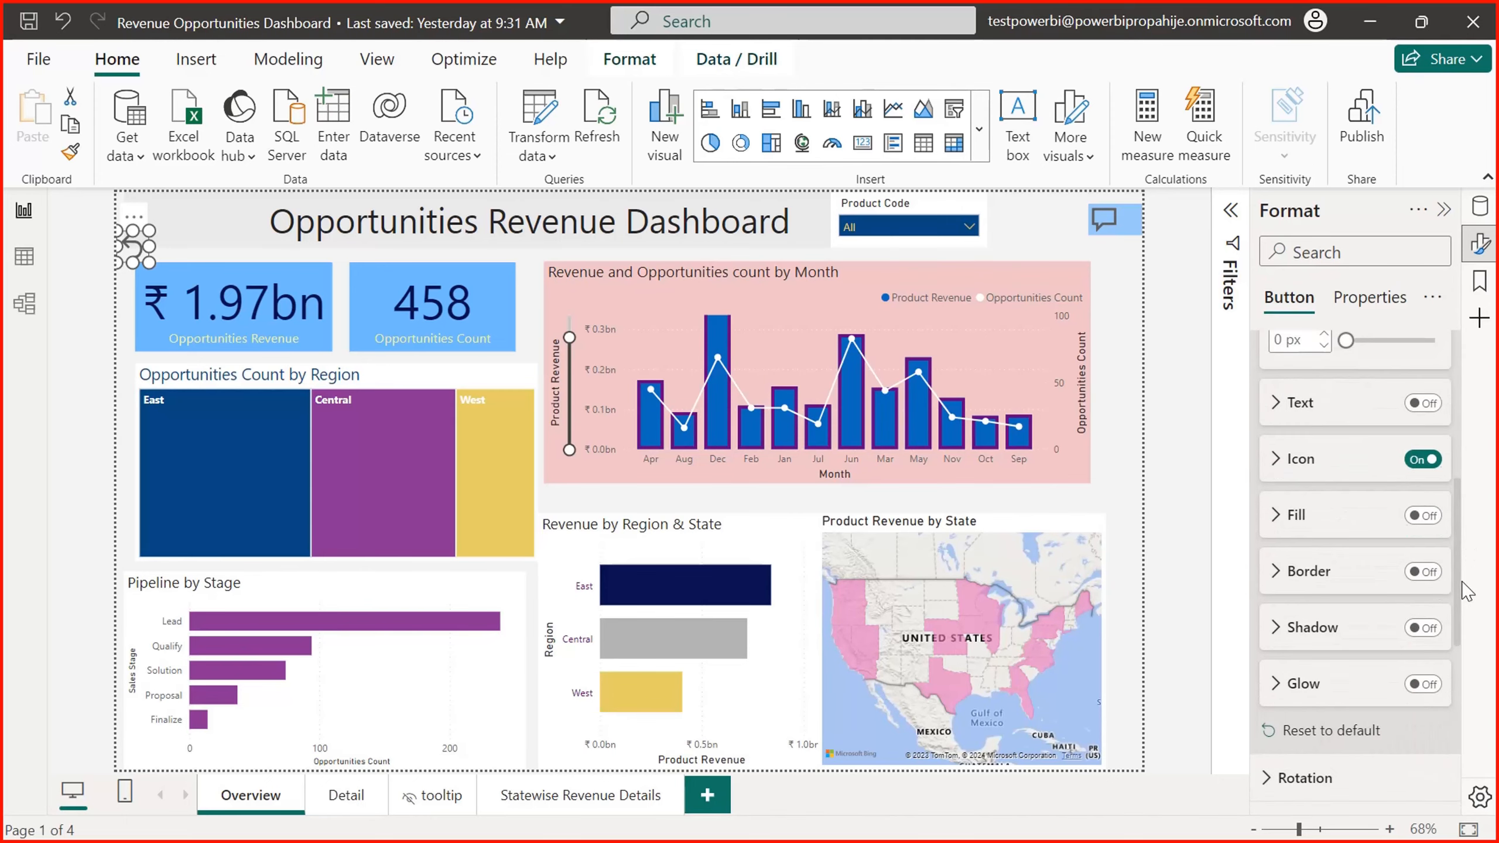
{"action": "left_click", "coordinate": [1277, 520]}
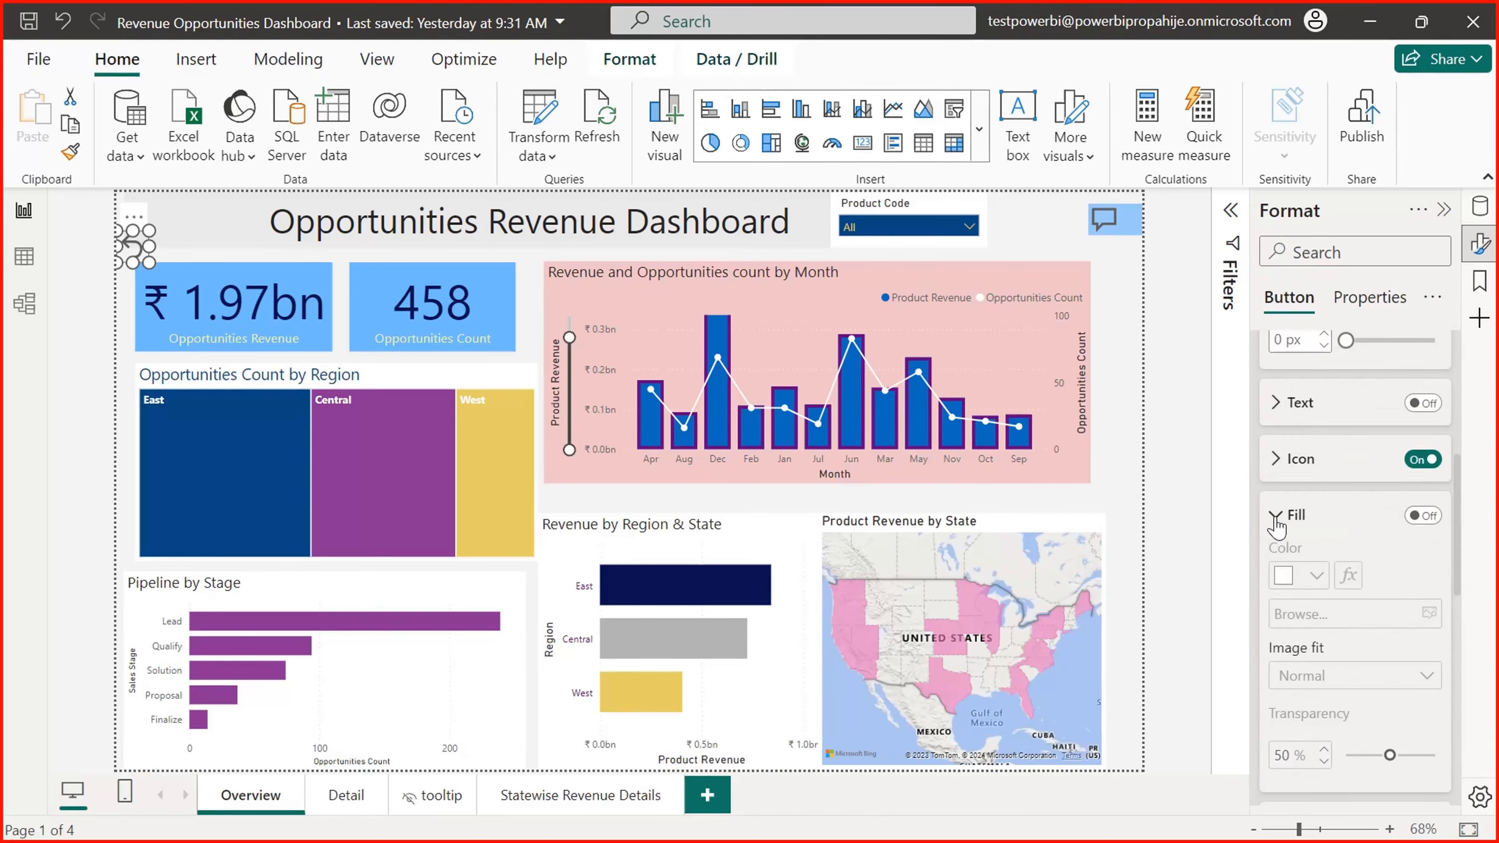
{"action": "left_click", "coordinate": [1423, 515]}
{"action": "left_click", "coordinate": [1316, 576]}
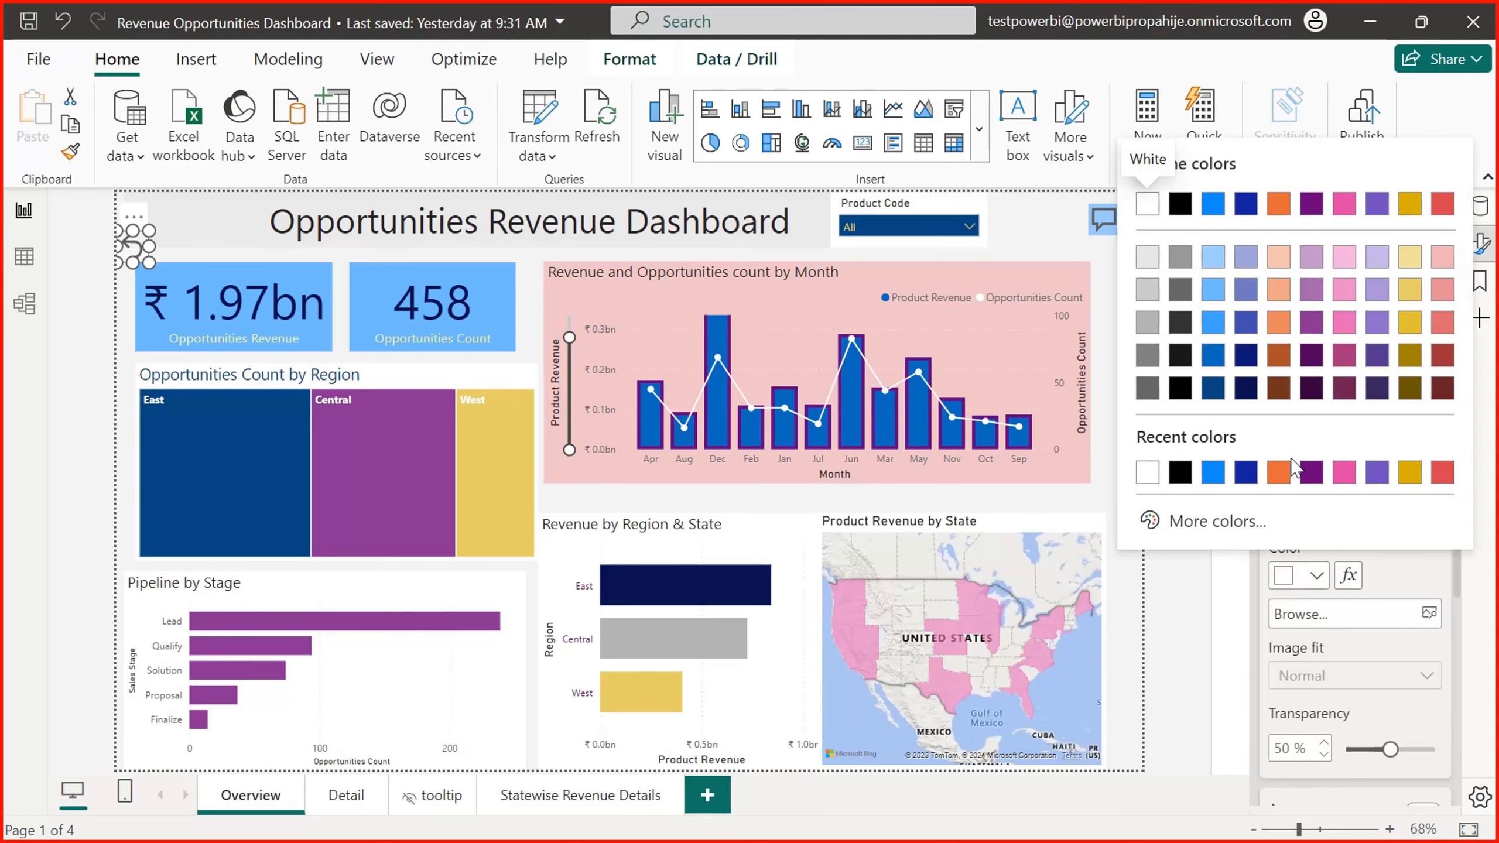
{"action": "left_click", "coordinate": [1246, 472]}
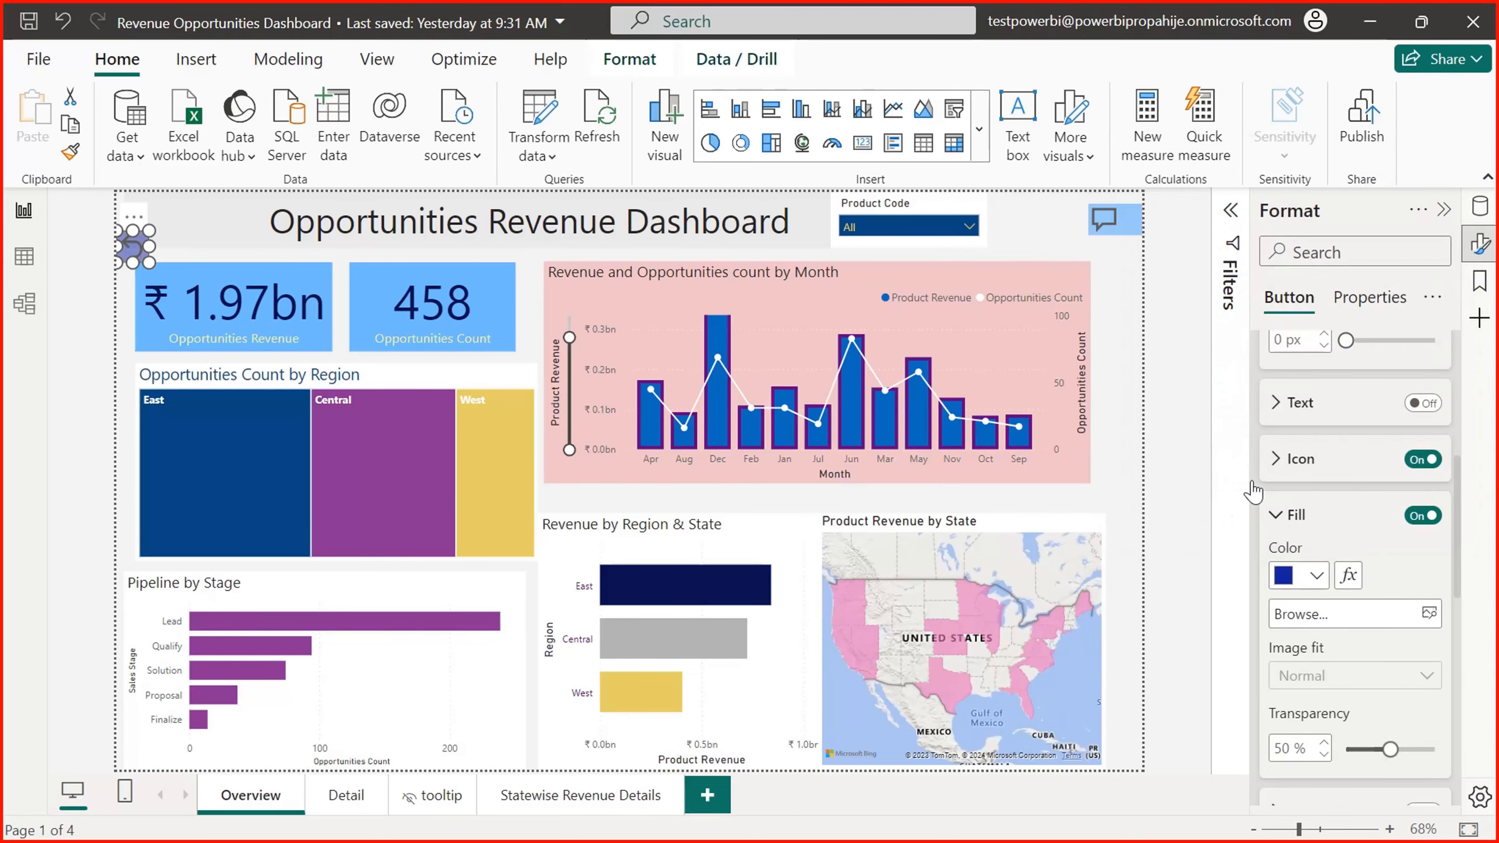
{"action": "left_click", "coordinate": [1280, 516]}
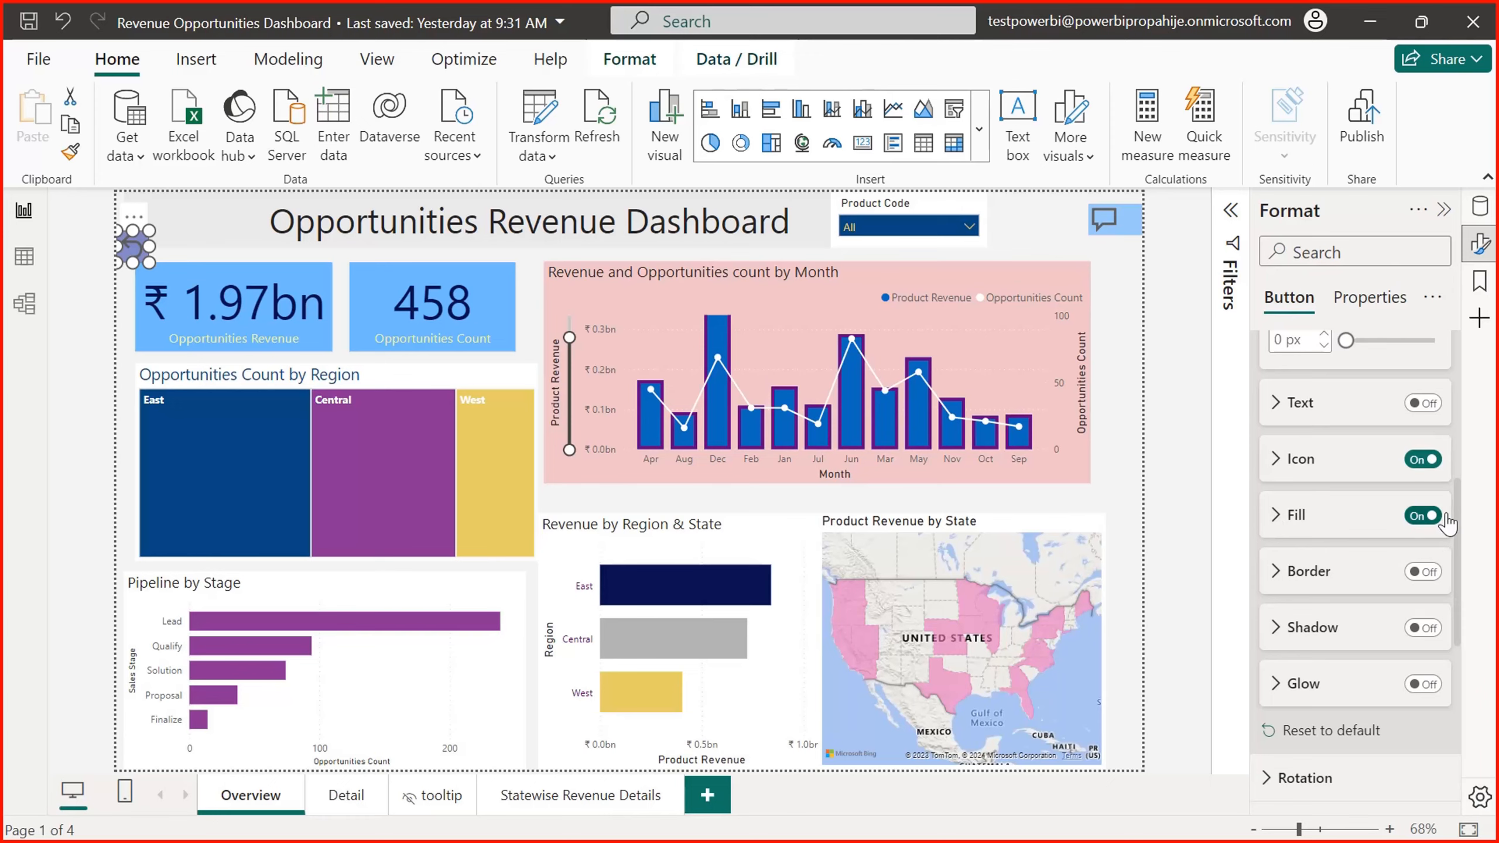
Step: Change the curved-arrow button's fill colour to a gold shade from the theme colours
{"action": "left_click_drag", "start_coordinate": [1455, 535], "coordinate": [1460, 571]}
{"action": "scroll", "coordinate": [1457, 567], "scroll_direction": "down", "scroll_amount": 1}
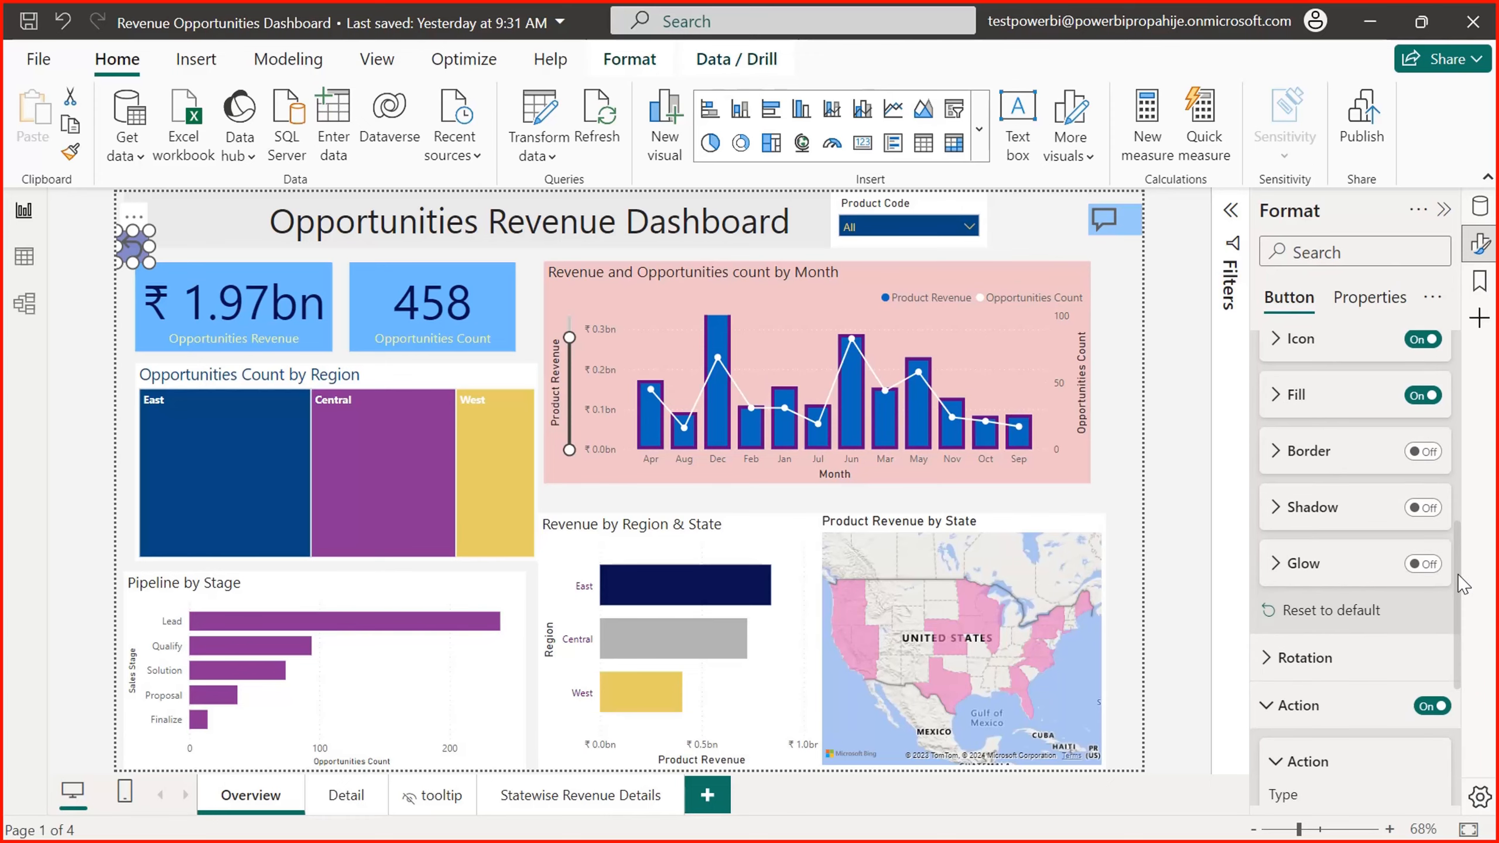
{"action": "left_click", "coordinate": [1271, 400]}
{"action": "left_click", "coordinate": [1315, 454]}
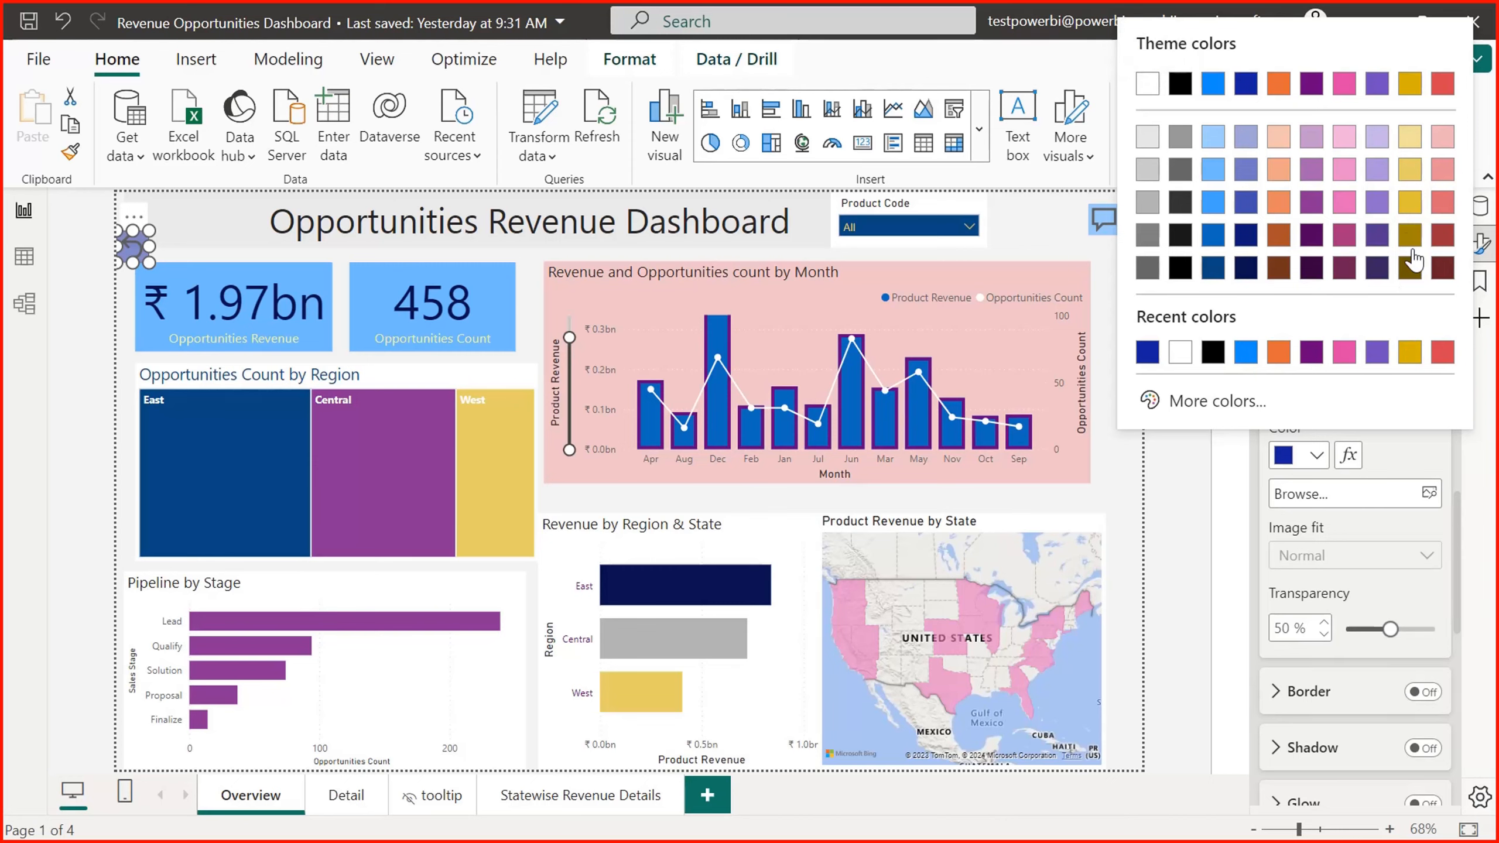
{"action": "left_click", "coordinate": [1408, 202]}
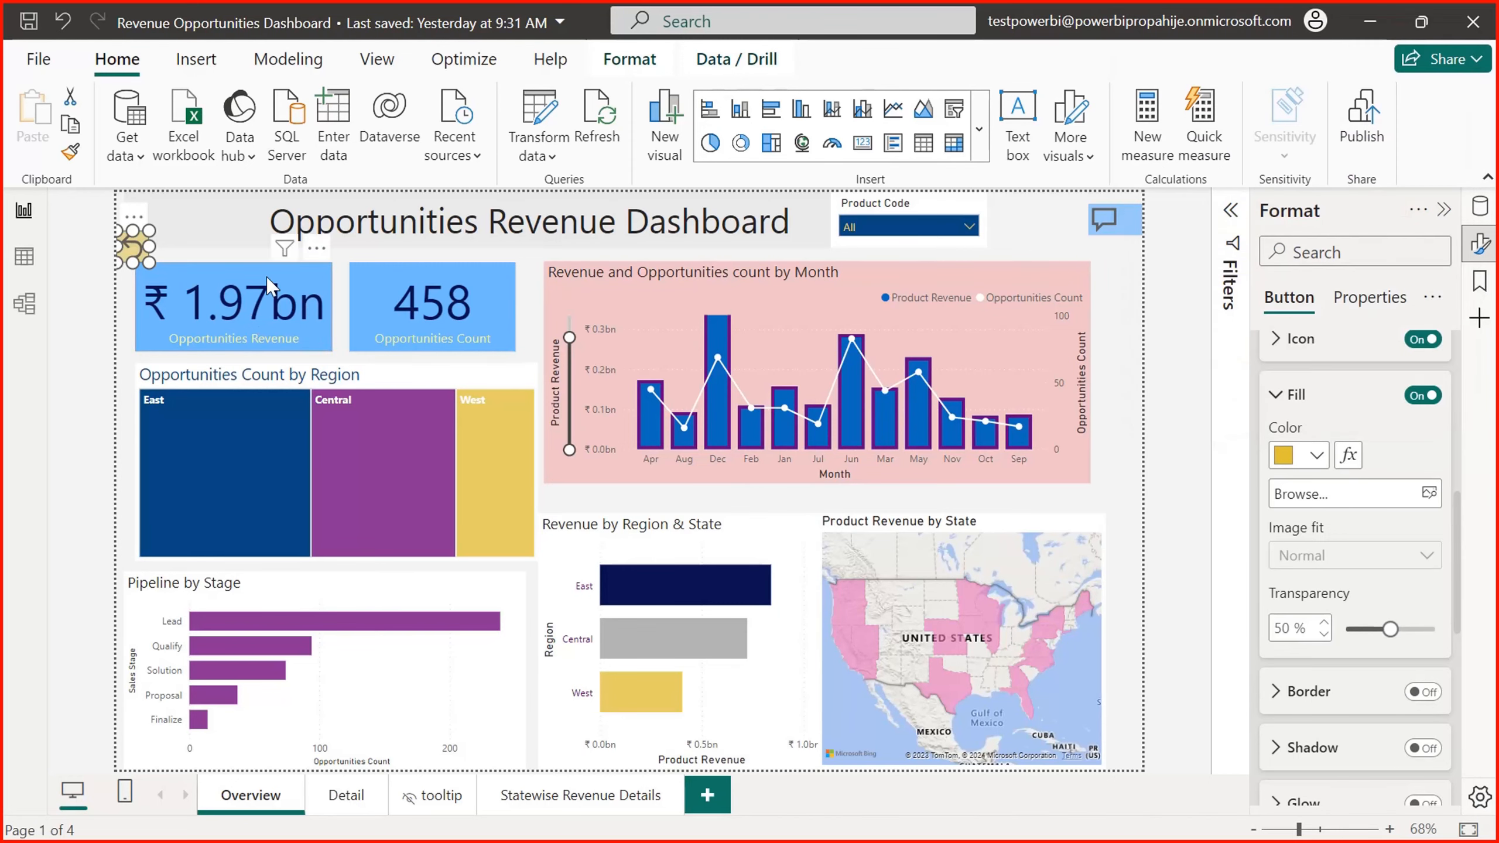
{"action": "left_click", "coordinate": [226, 244]}
{"action": "left_click", "coordinate": [135, 260]}
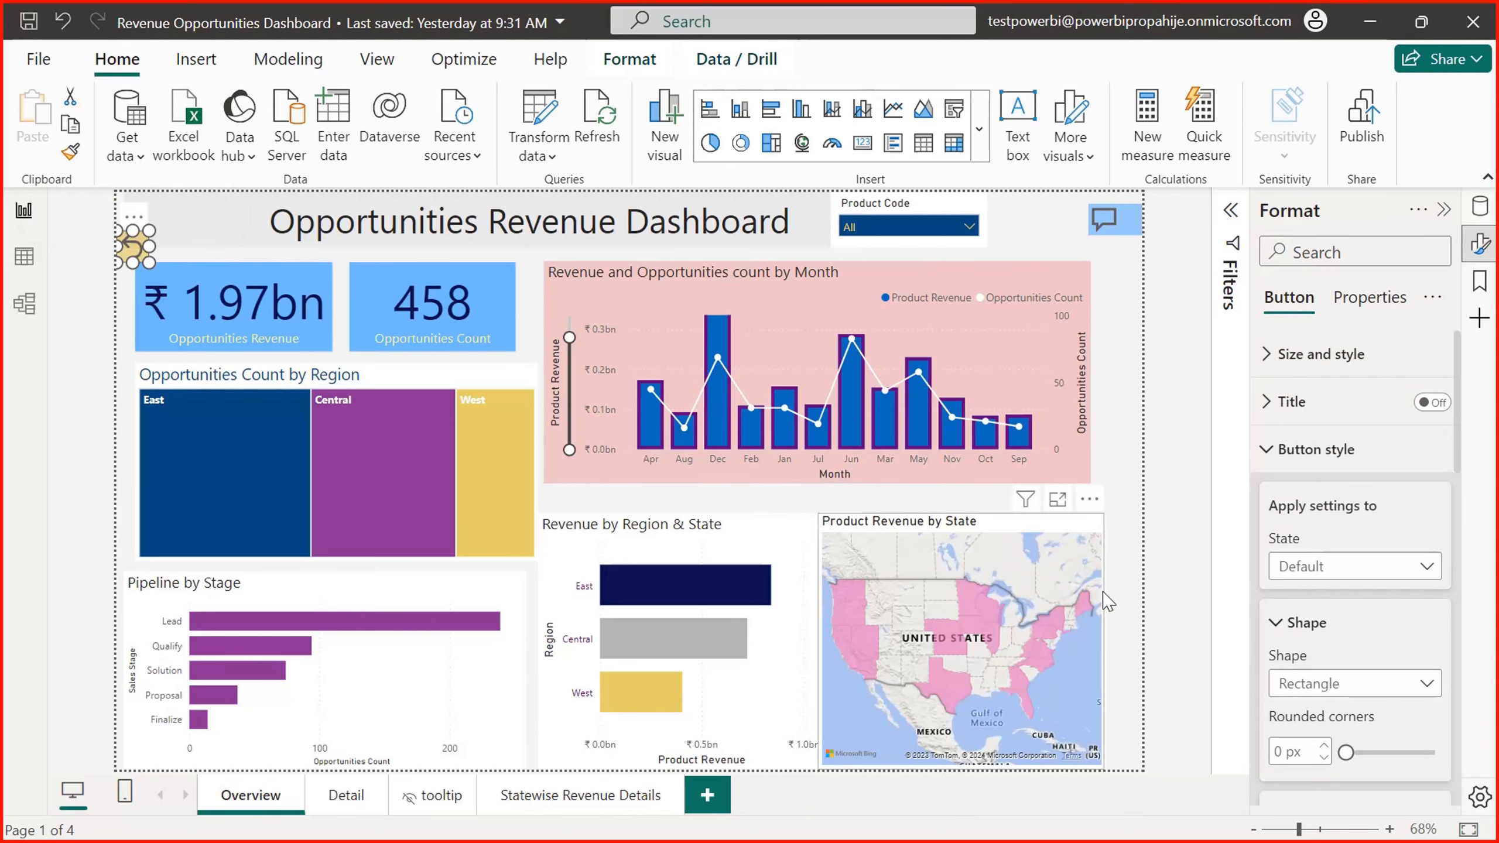
Step: Exclude Basium and Bellus from the Overview page's Product Code slicer
{"action": "left_click", "coordinate": [967, 225]}
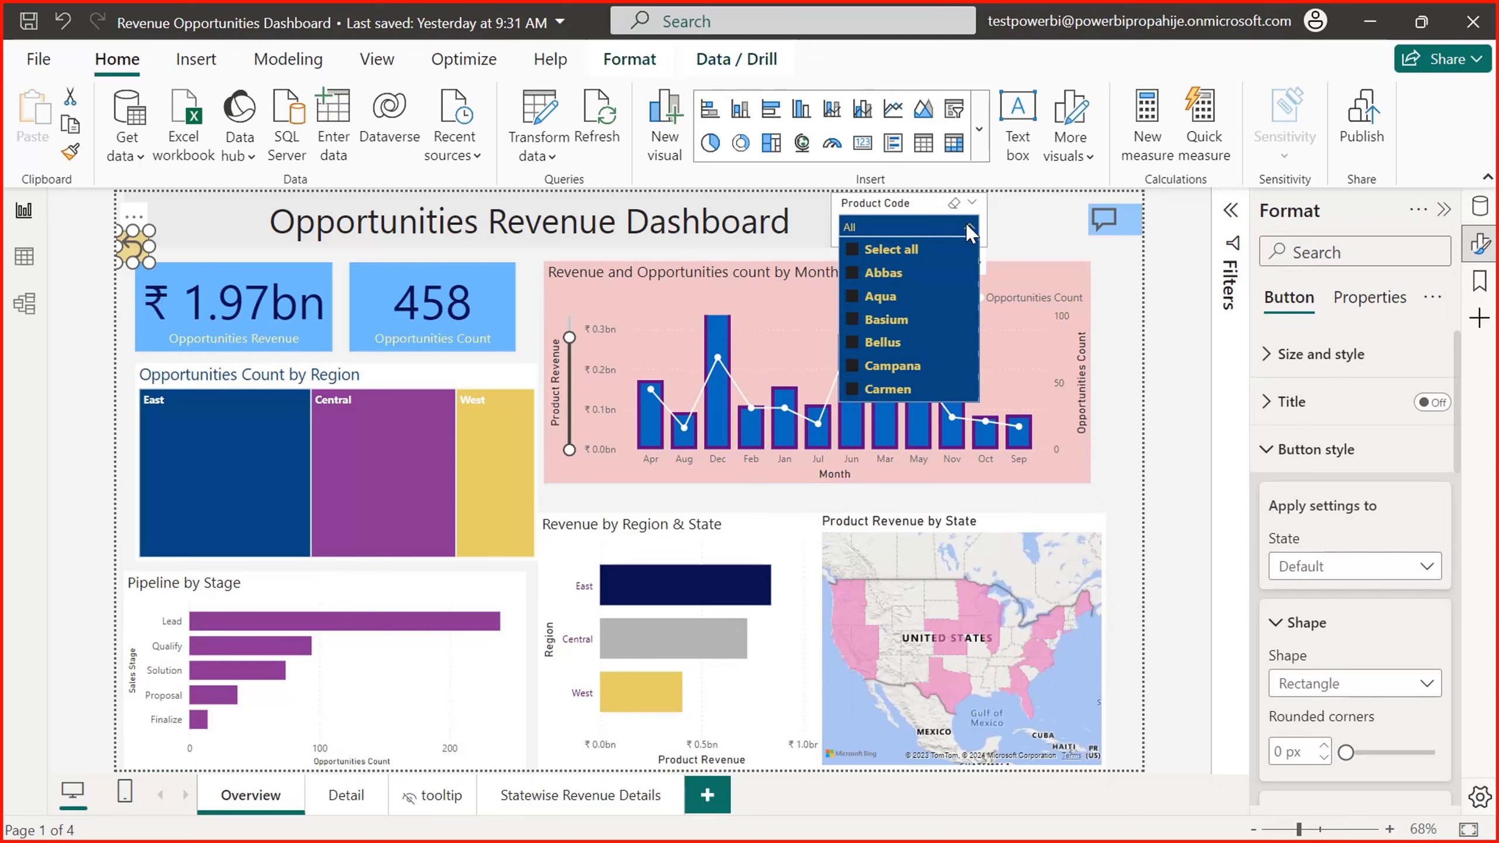
{"action": "left_click", "coordinate": [881, 348]}
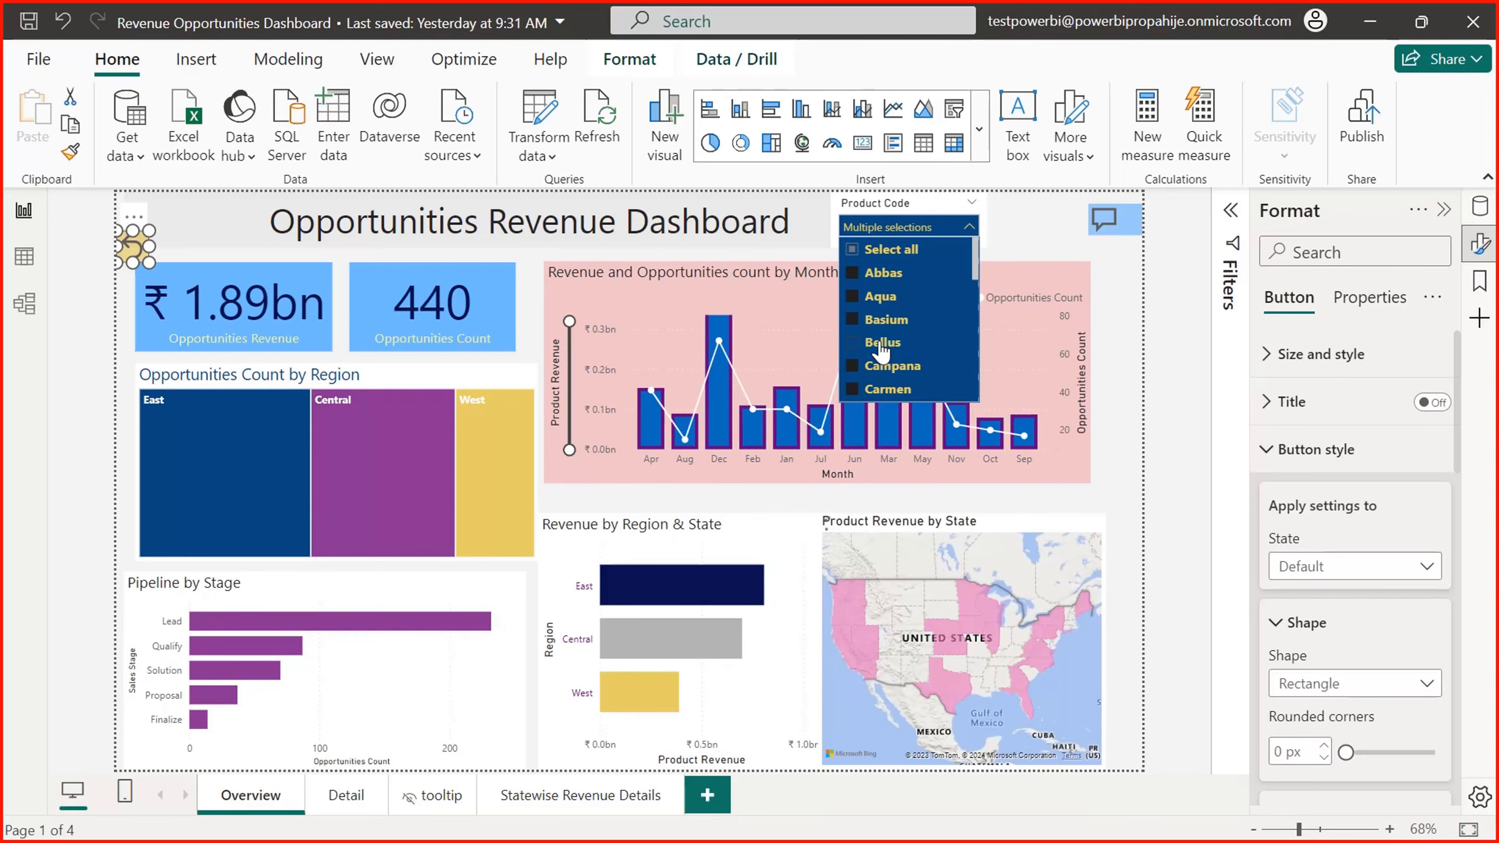
{"action": "left_click", "coordinate": [875, 343]}
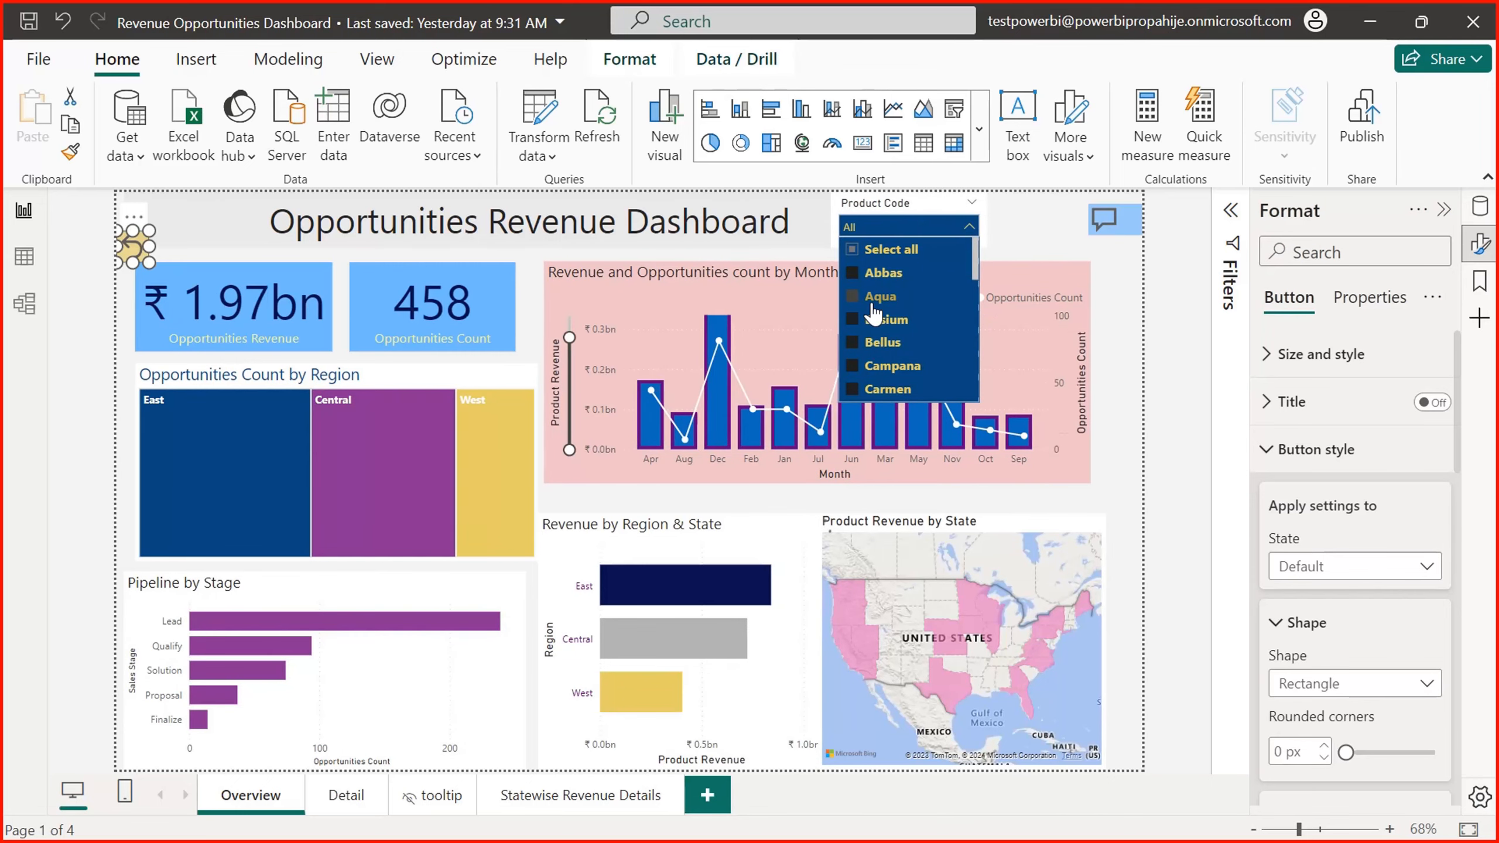
{"action": "left_click", "coordinate": [875, 319]}
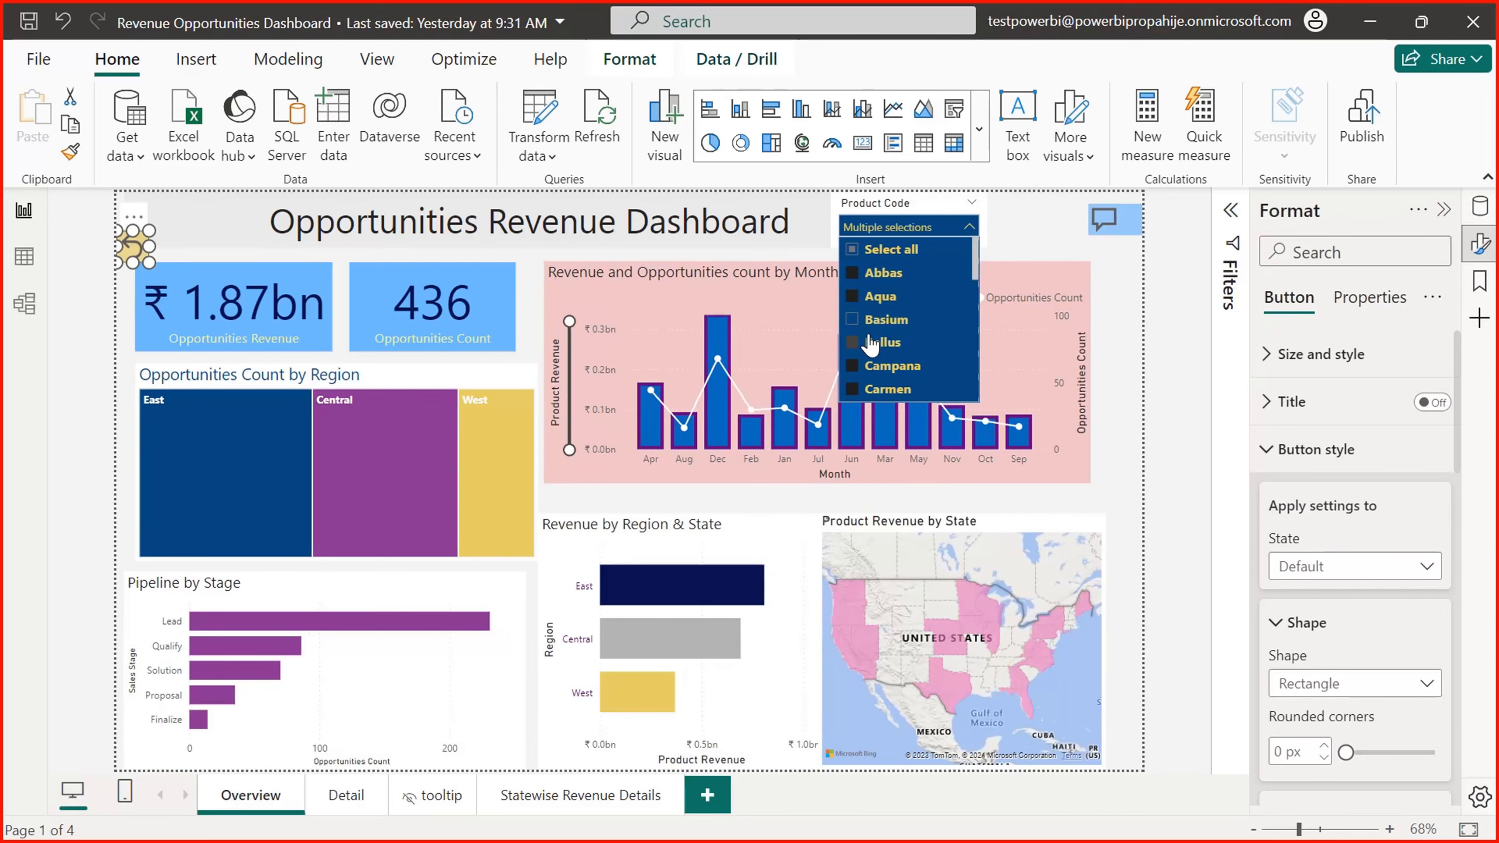
{"action": "left_click", "coordinate": [870, 338]}
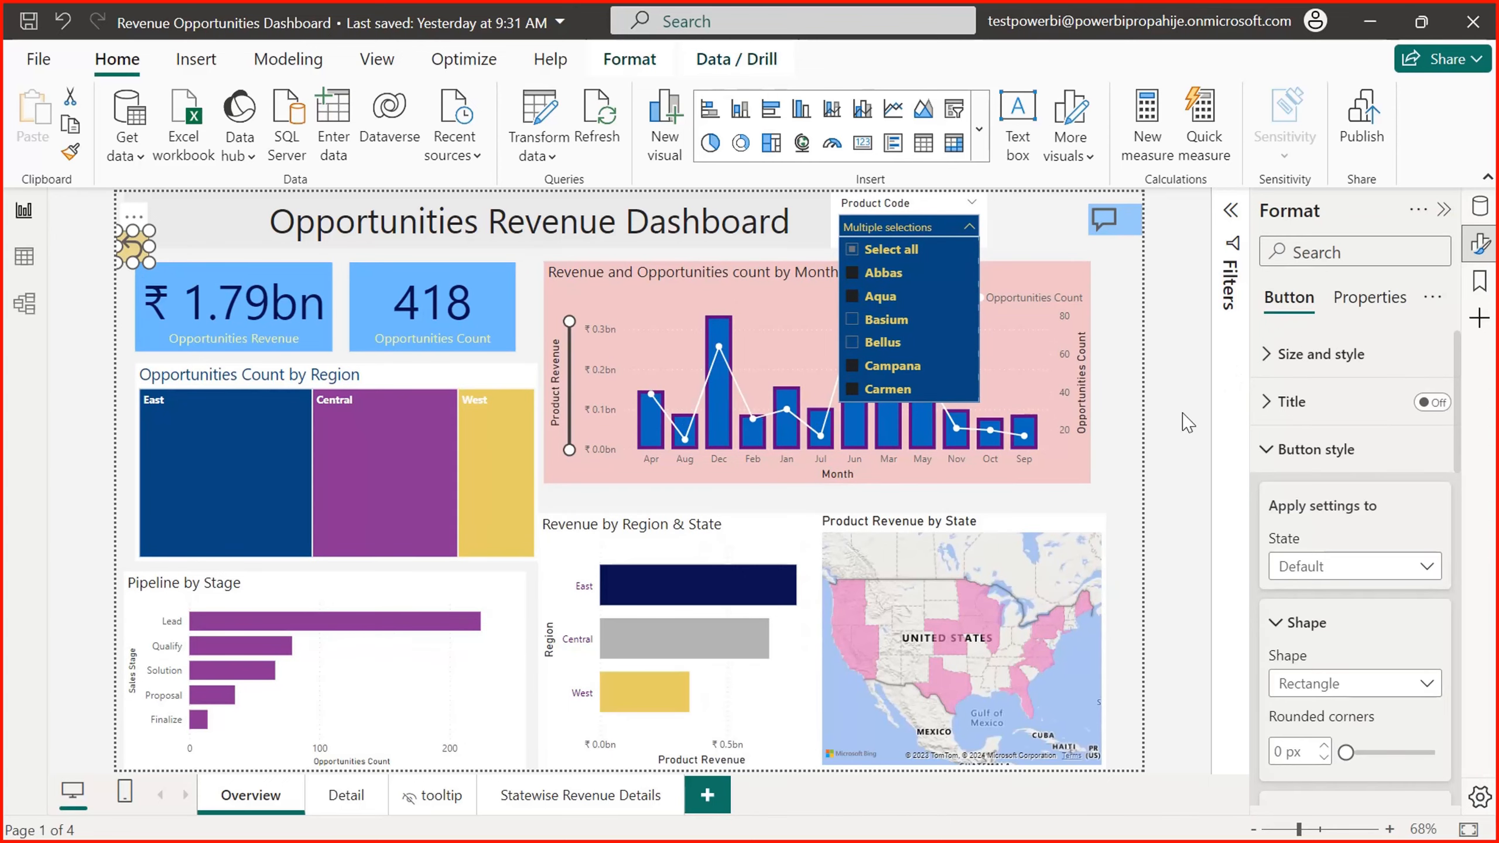
Step: Show the bookmarks list while checking the Detail and Statewise Revenue Details pages, and return to the Overview page
{"action": "left_click", "coordinate": [323, 805]}
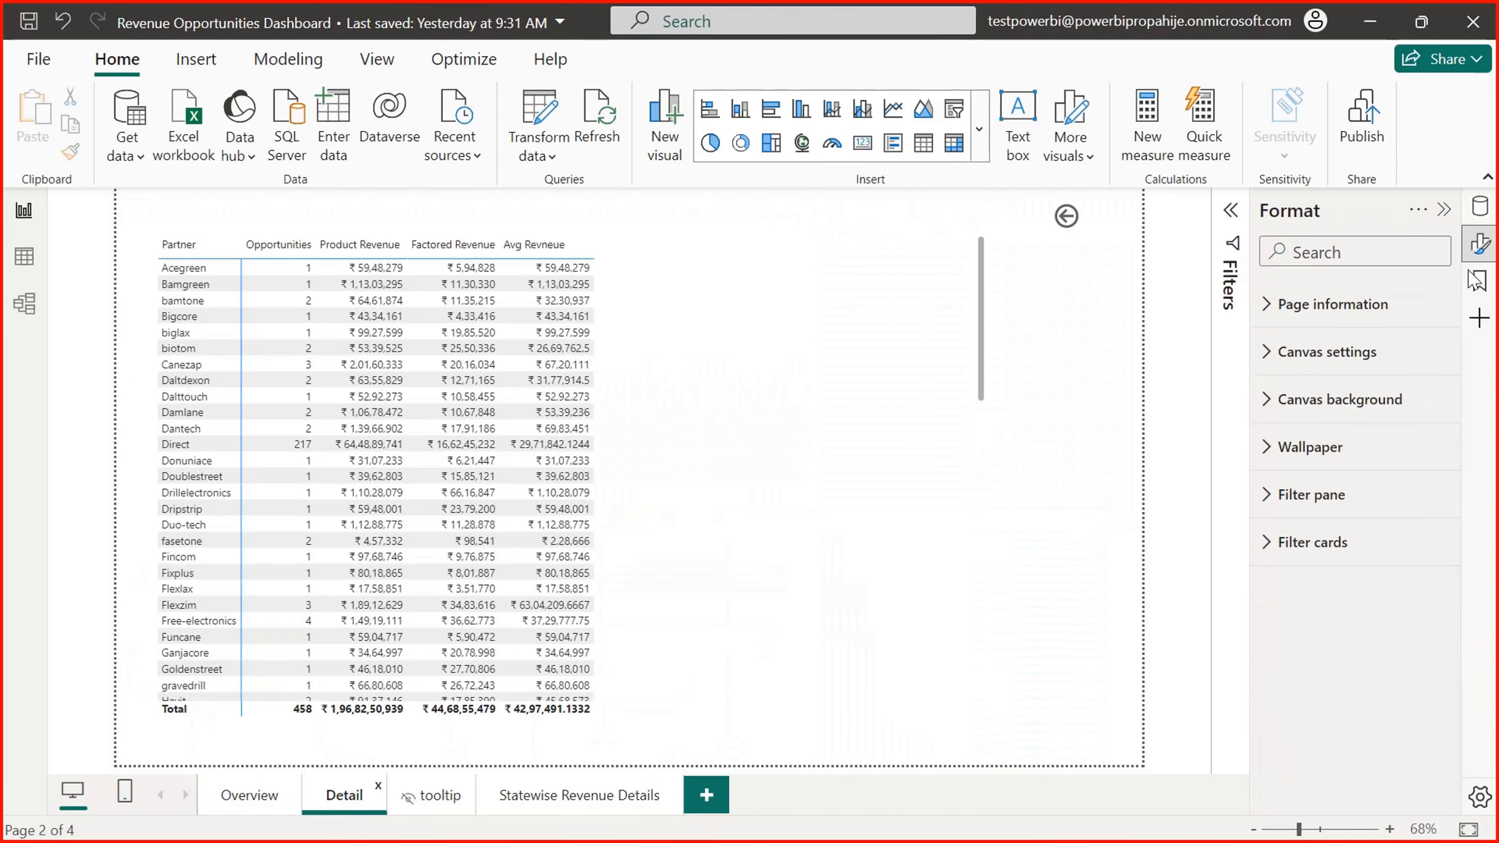
{"action": "left_click", "coordinate": [1479, 283]}
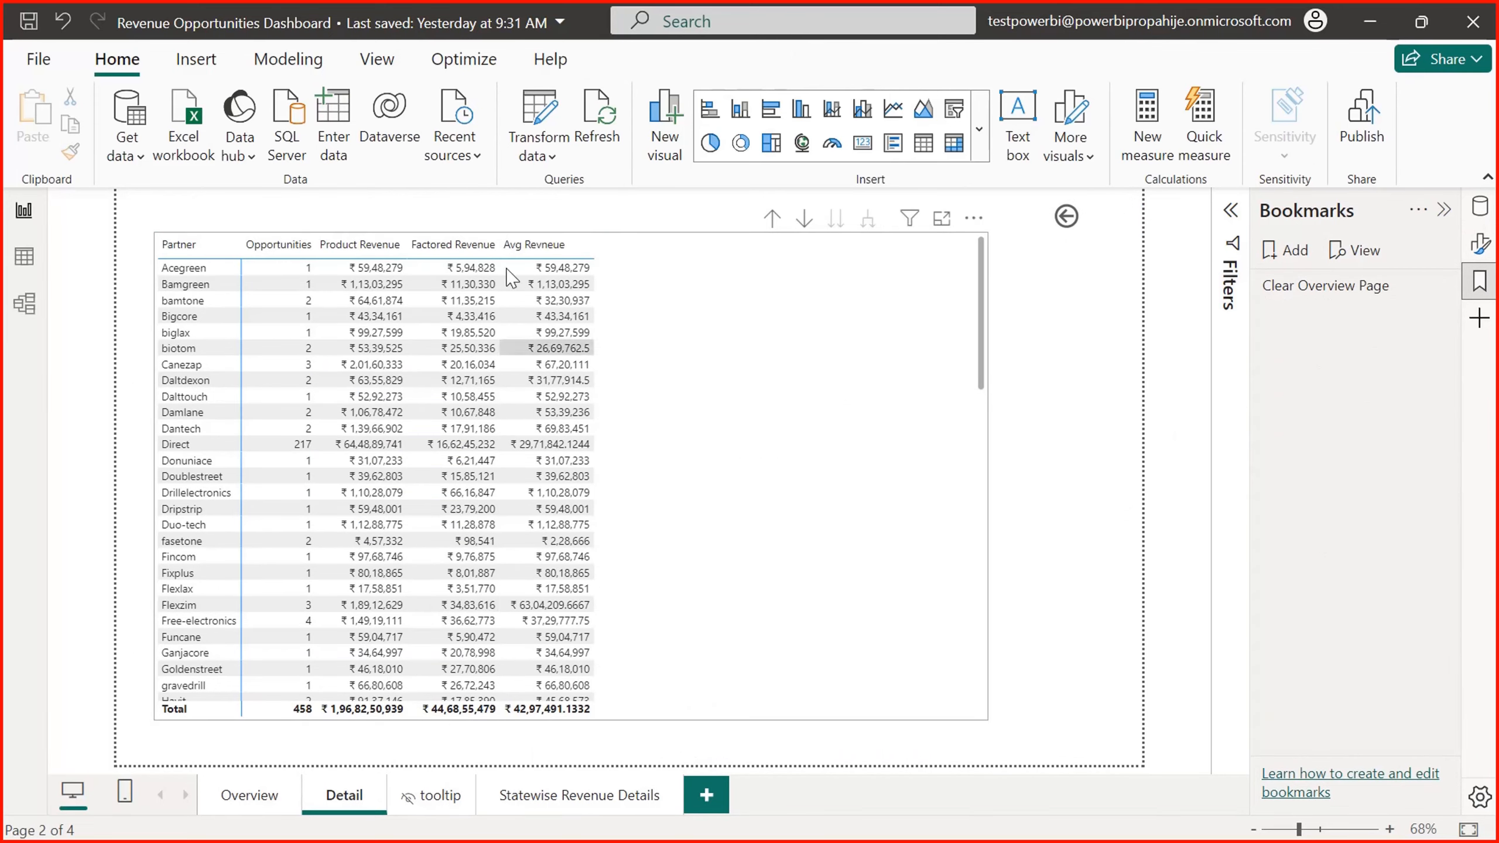
{"action": "left_click", "coordinate": [508, 797]}
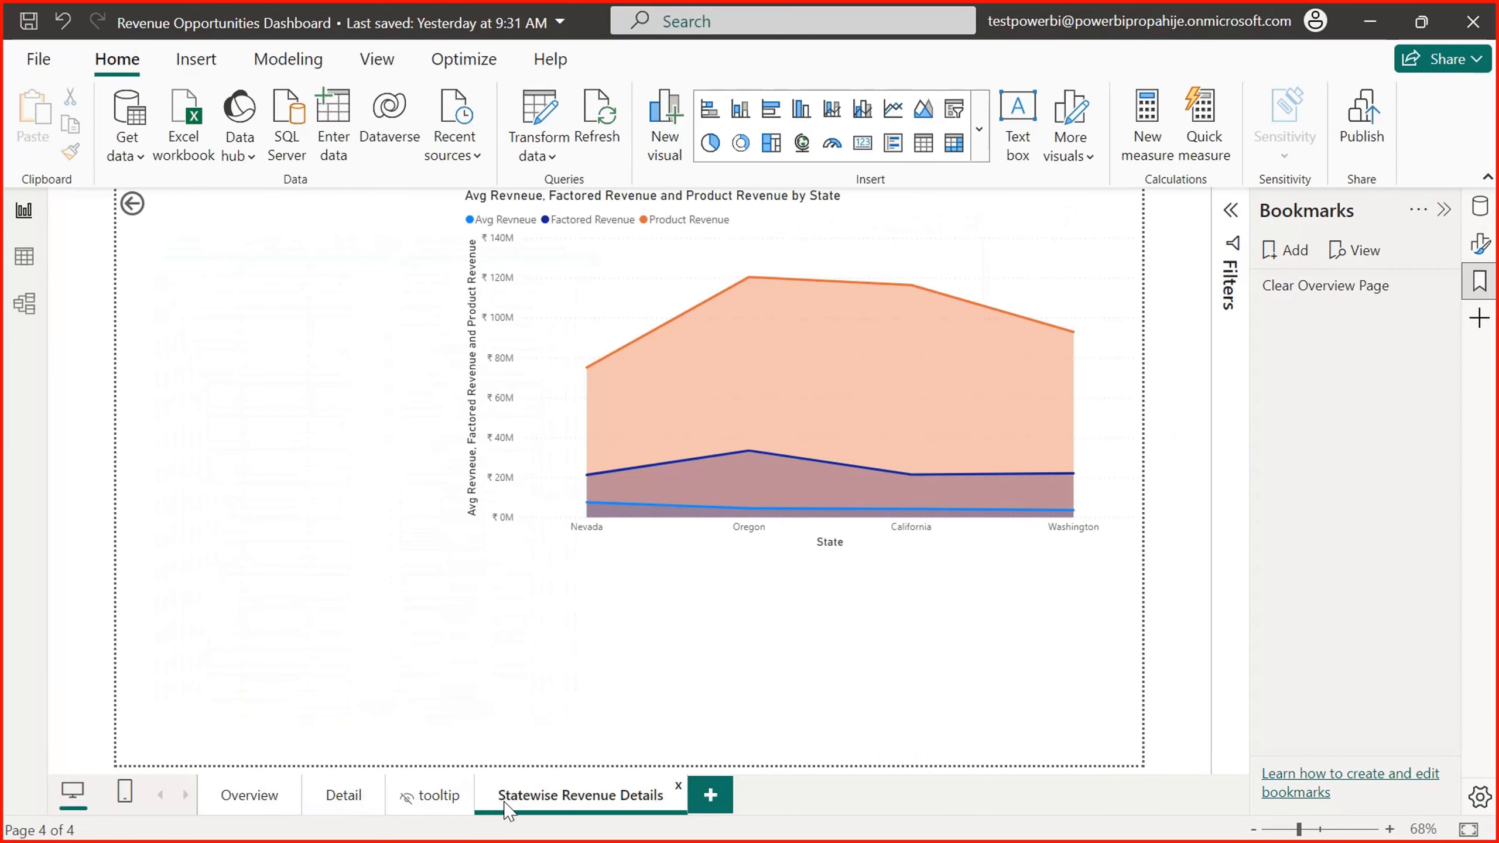
{"action": "left_click", "coordinate": [254, 797]}
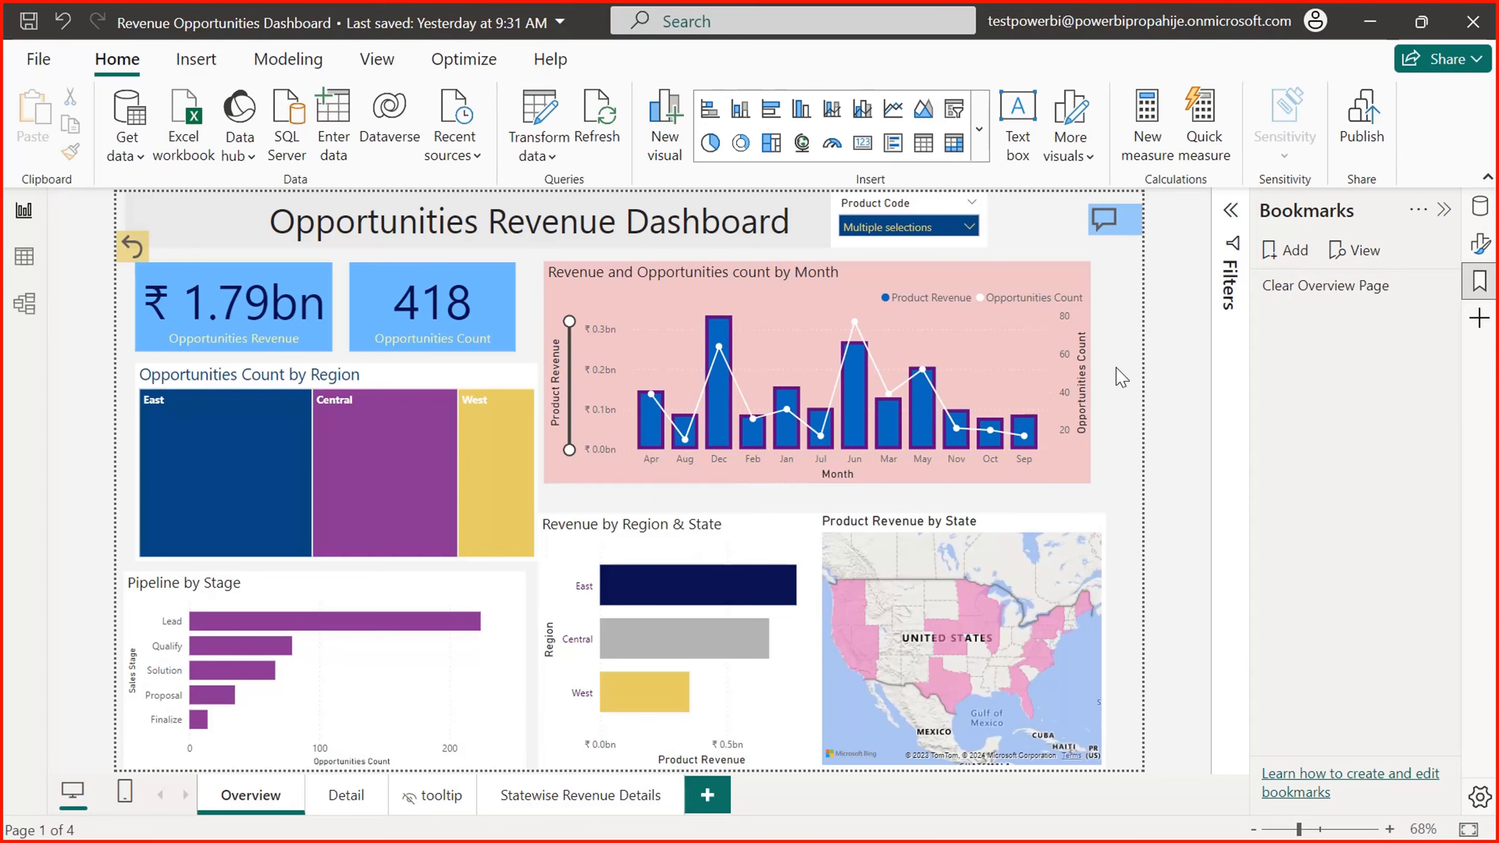
Step: Save the report and publish it to My workspace, replacing the existing Revenue Opportunities Dashboard dataset
{"action": "left_click", "coordinate": [41, 29]}
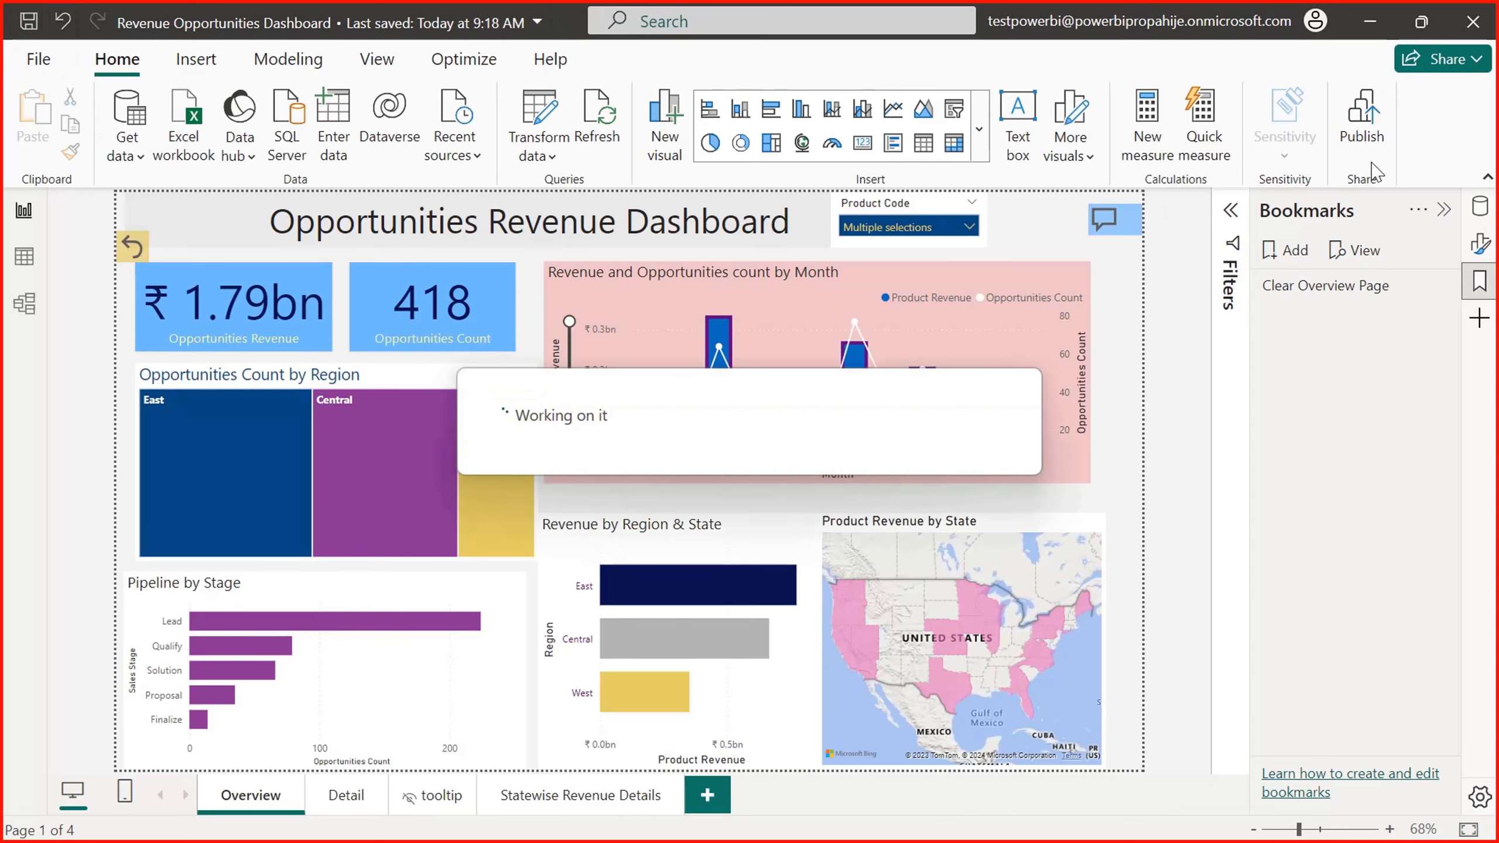
{"action": "left_click", "coordinate": [1358, 122]}
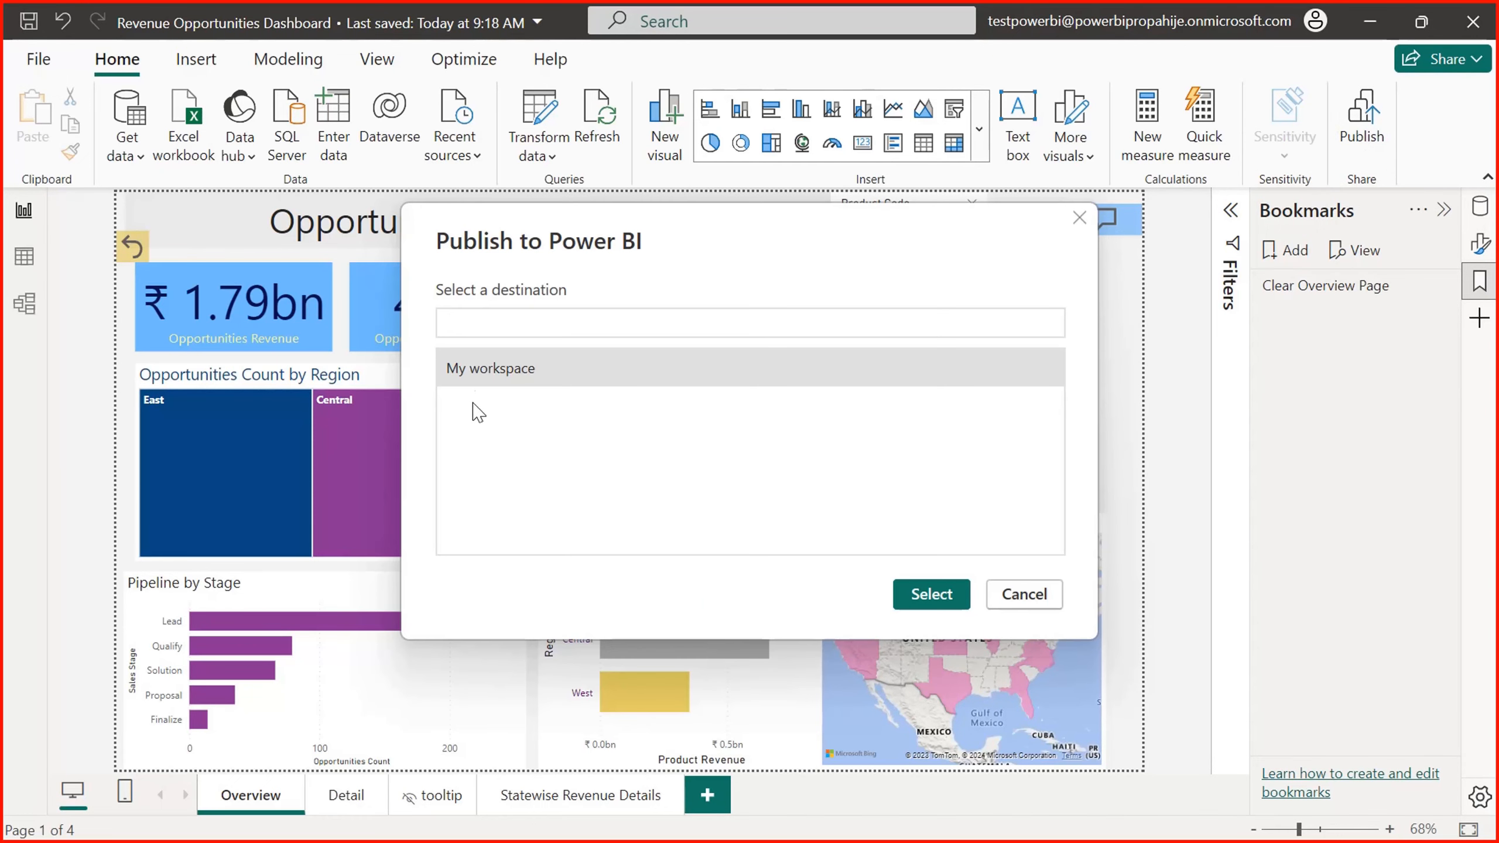
{"action": "left_click", "coordinate": [933, 596]}
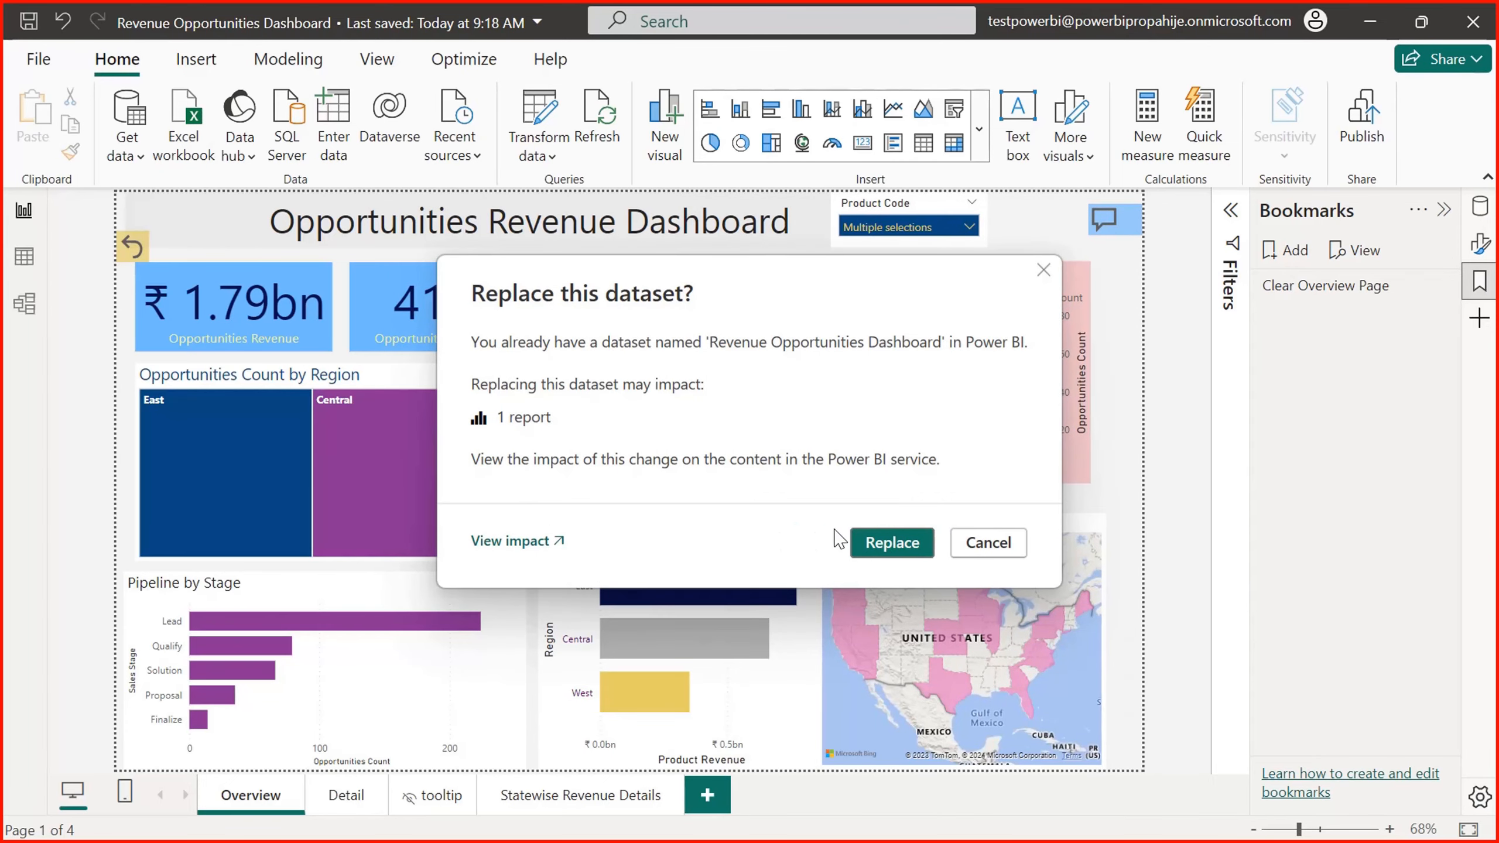
{"action": "left_click", "coordinate": [888, 544]}
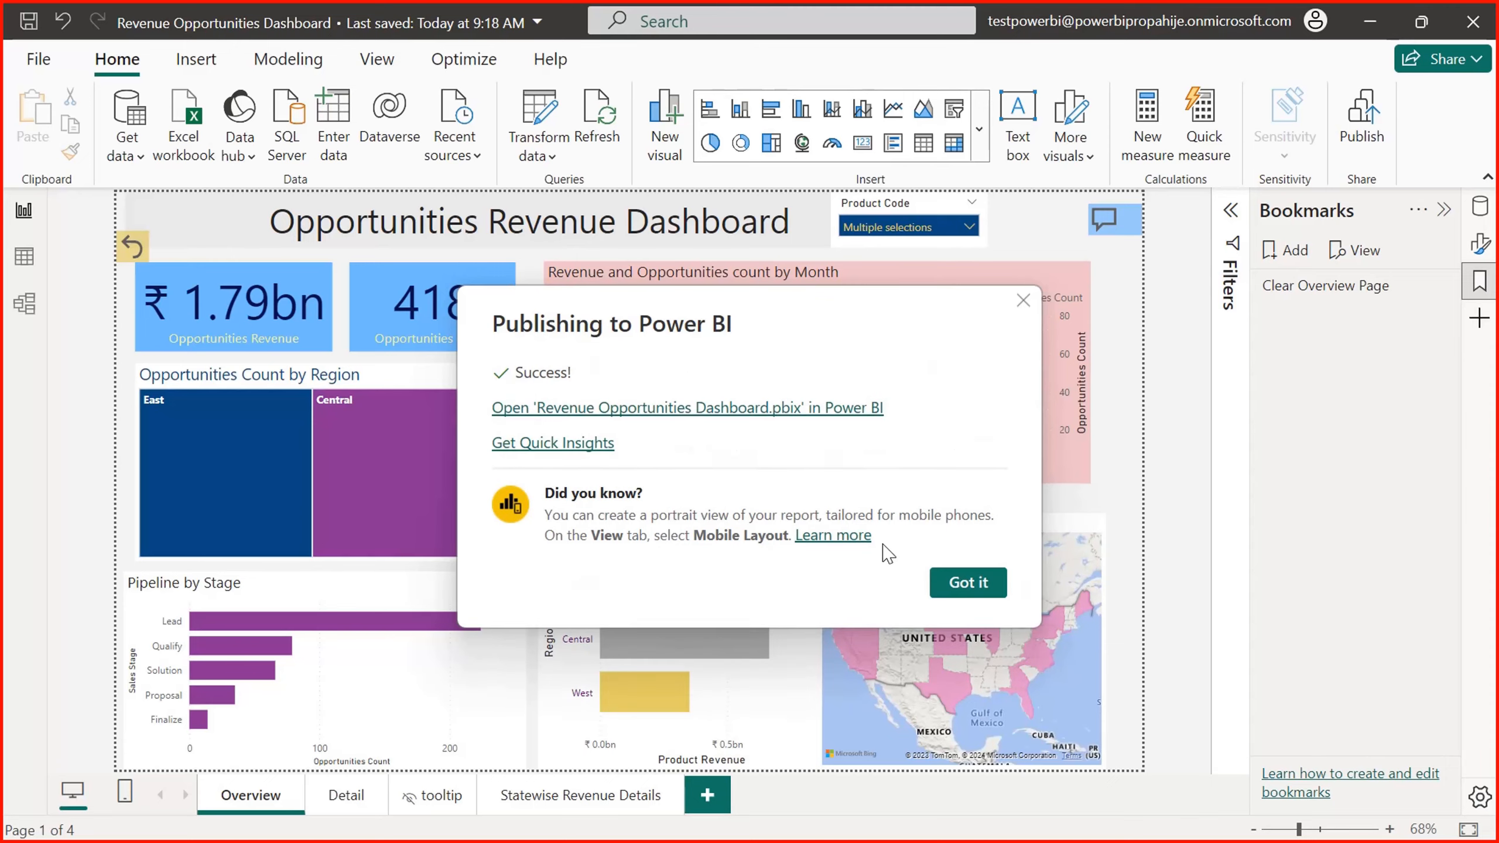
{"action": "left_click", "coordinate": [981, 575]}
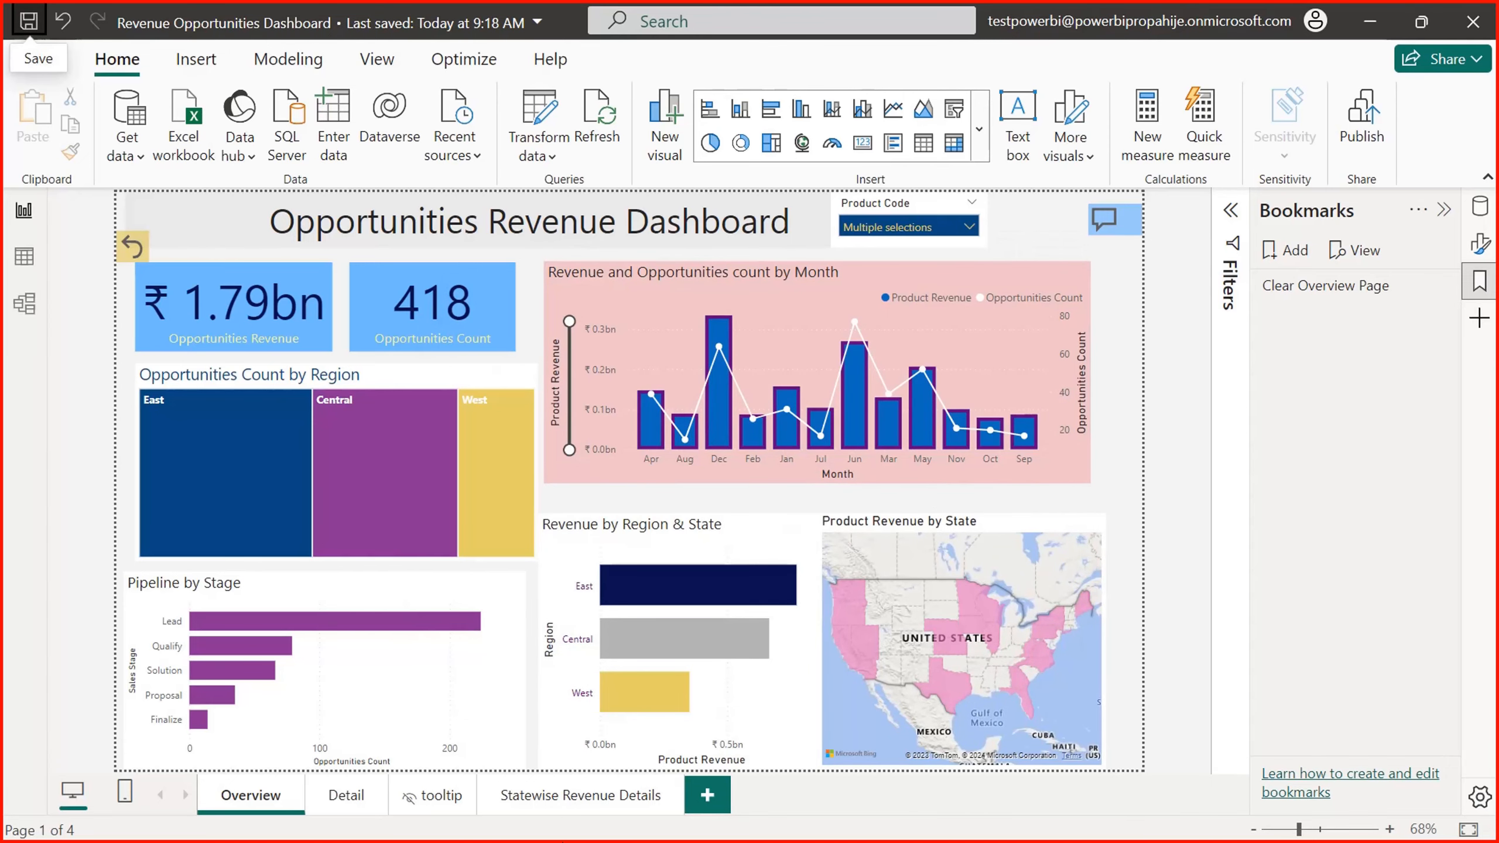
Step: Switch to the Power BI service in the Edge browser and open My workspace
{"action": "key", "text": "alt+Tab"}
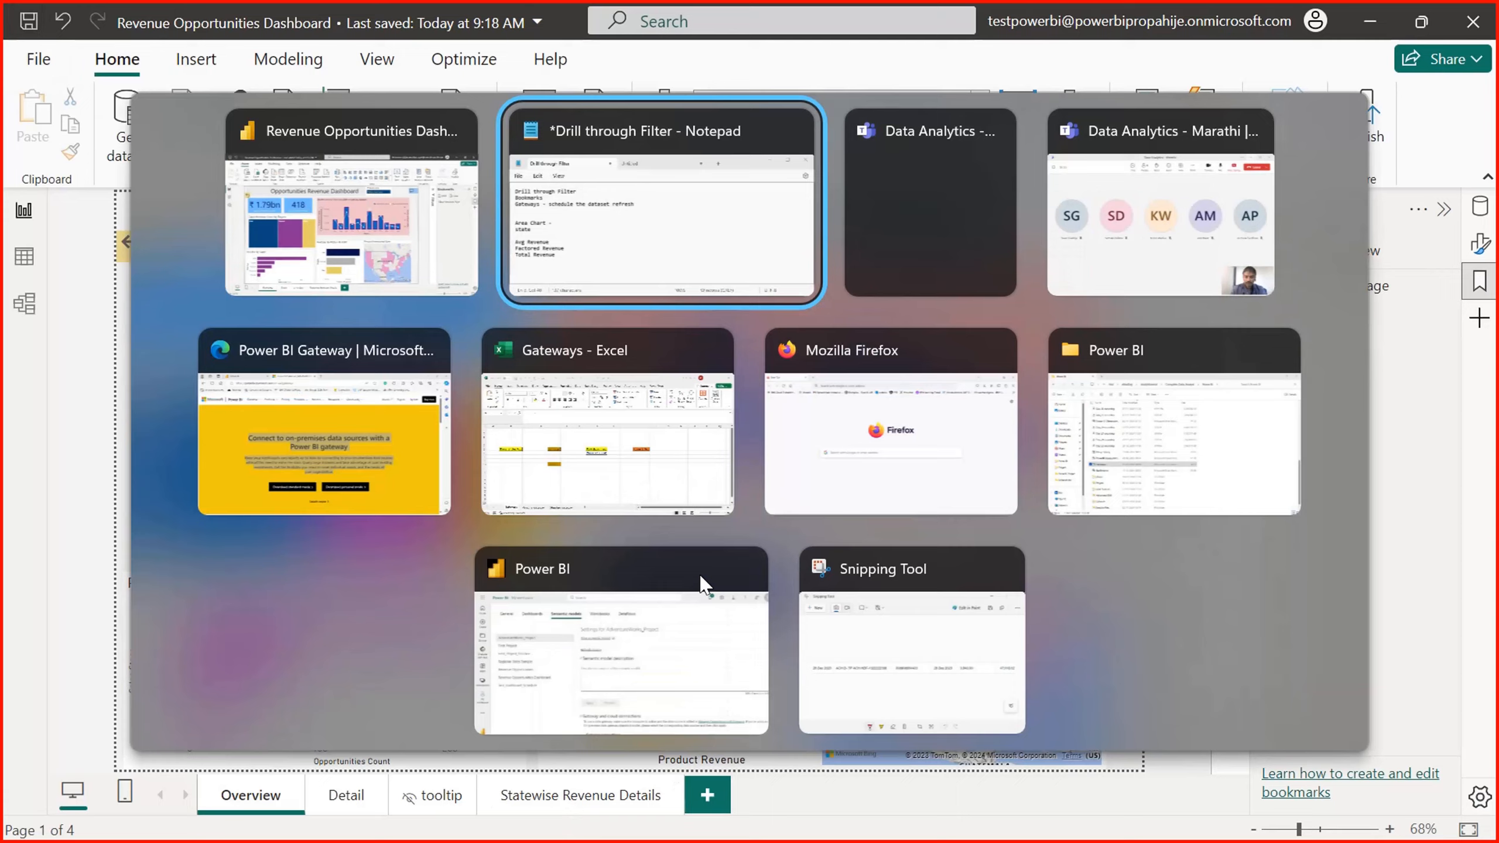
{"action": "key", "text": "Tab"}
{"action": "key", "text": "Tab"}
{"action": "key", "text": "Tab"}
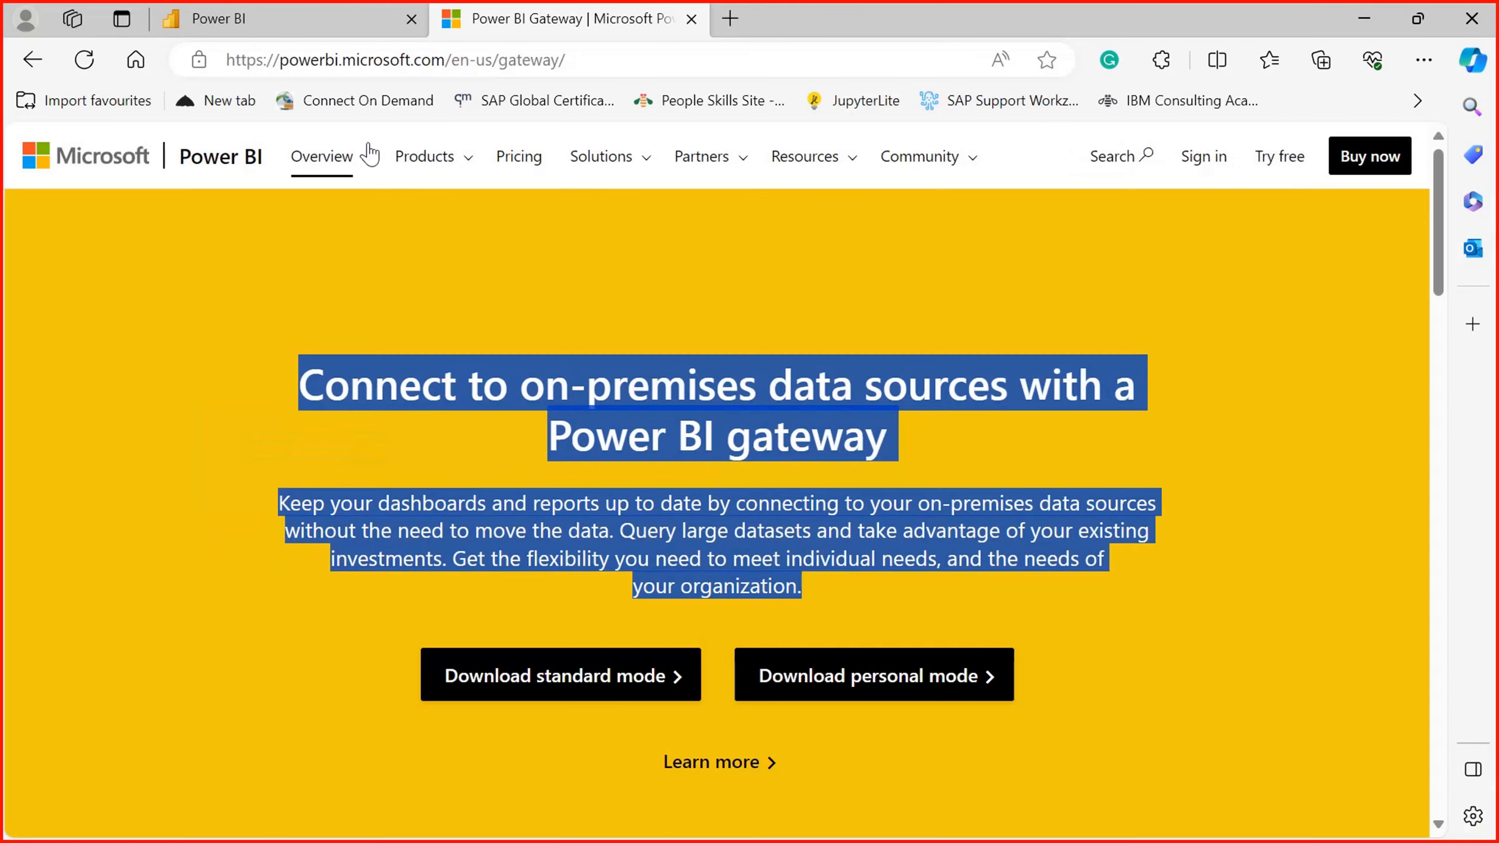
{"action": "left_click", "coordinate": [213, 16]}
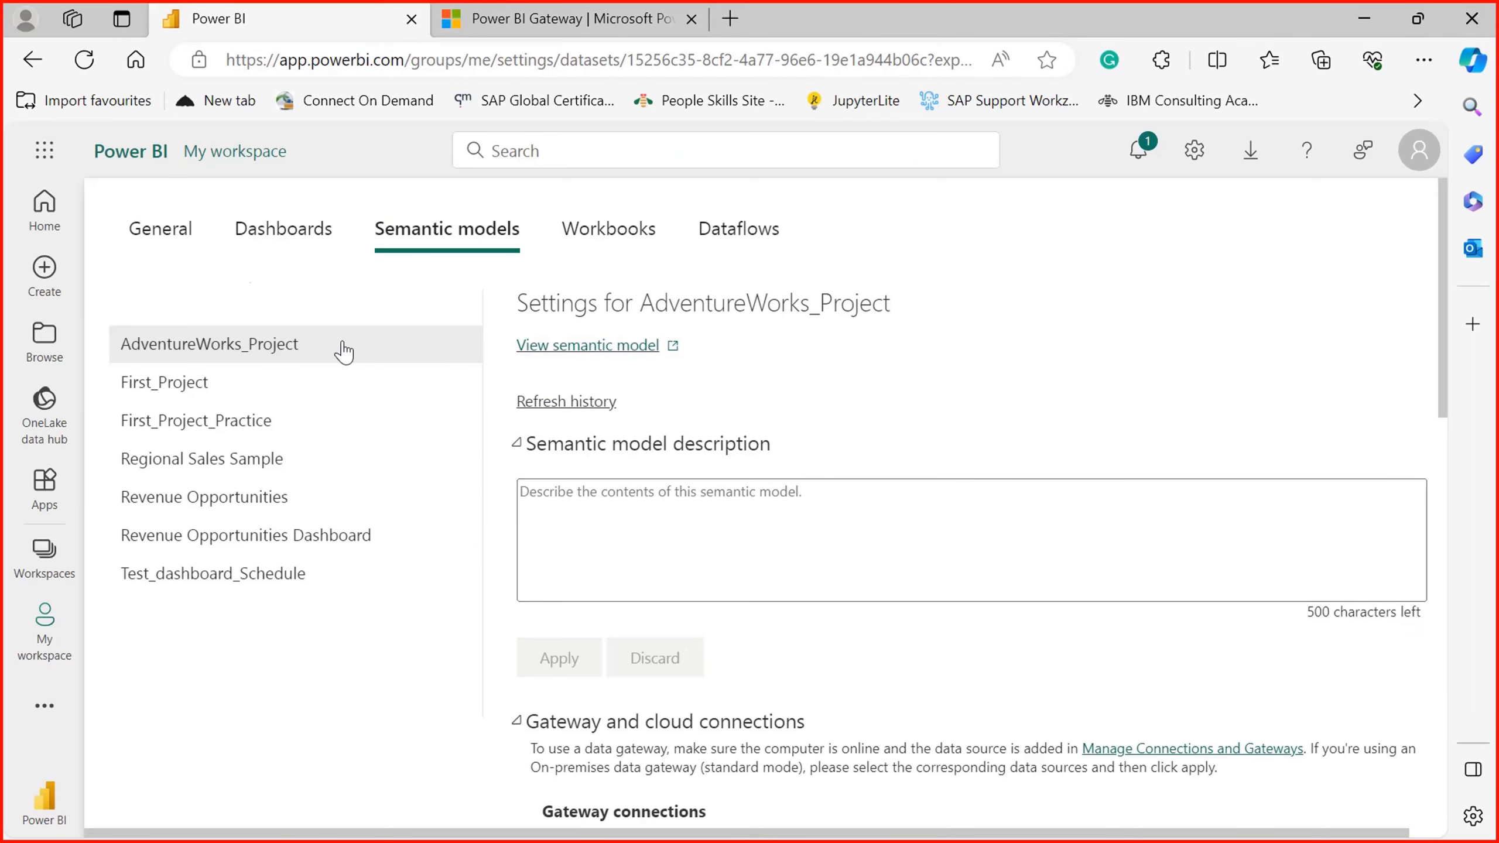
{"action": "left_click", "coordinate": [188, 236]}
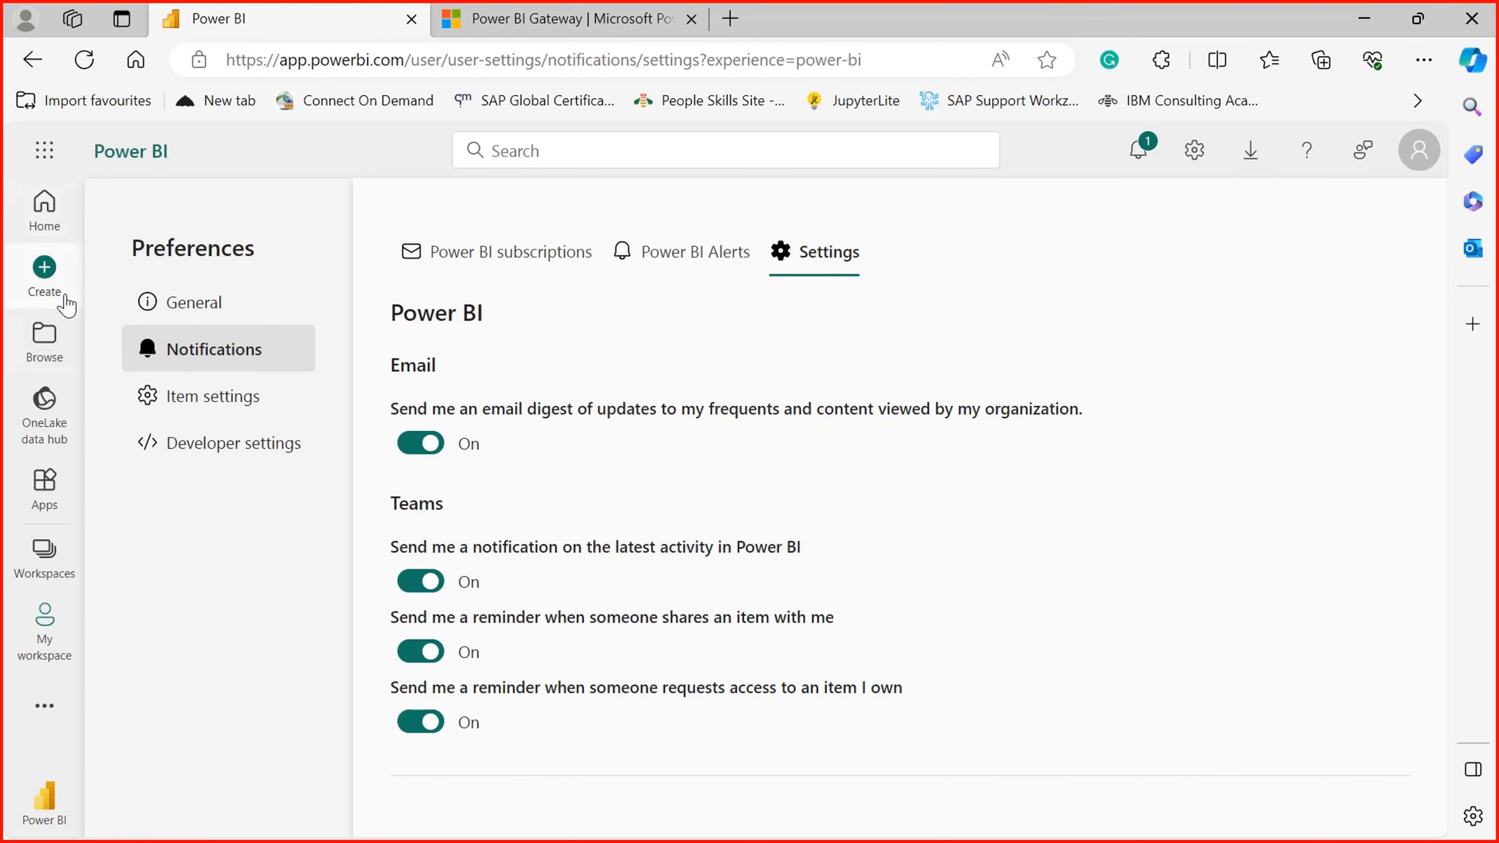
{"action": "left_click", "coordinate": [46, 620]}
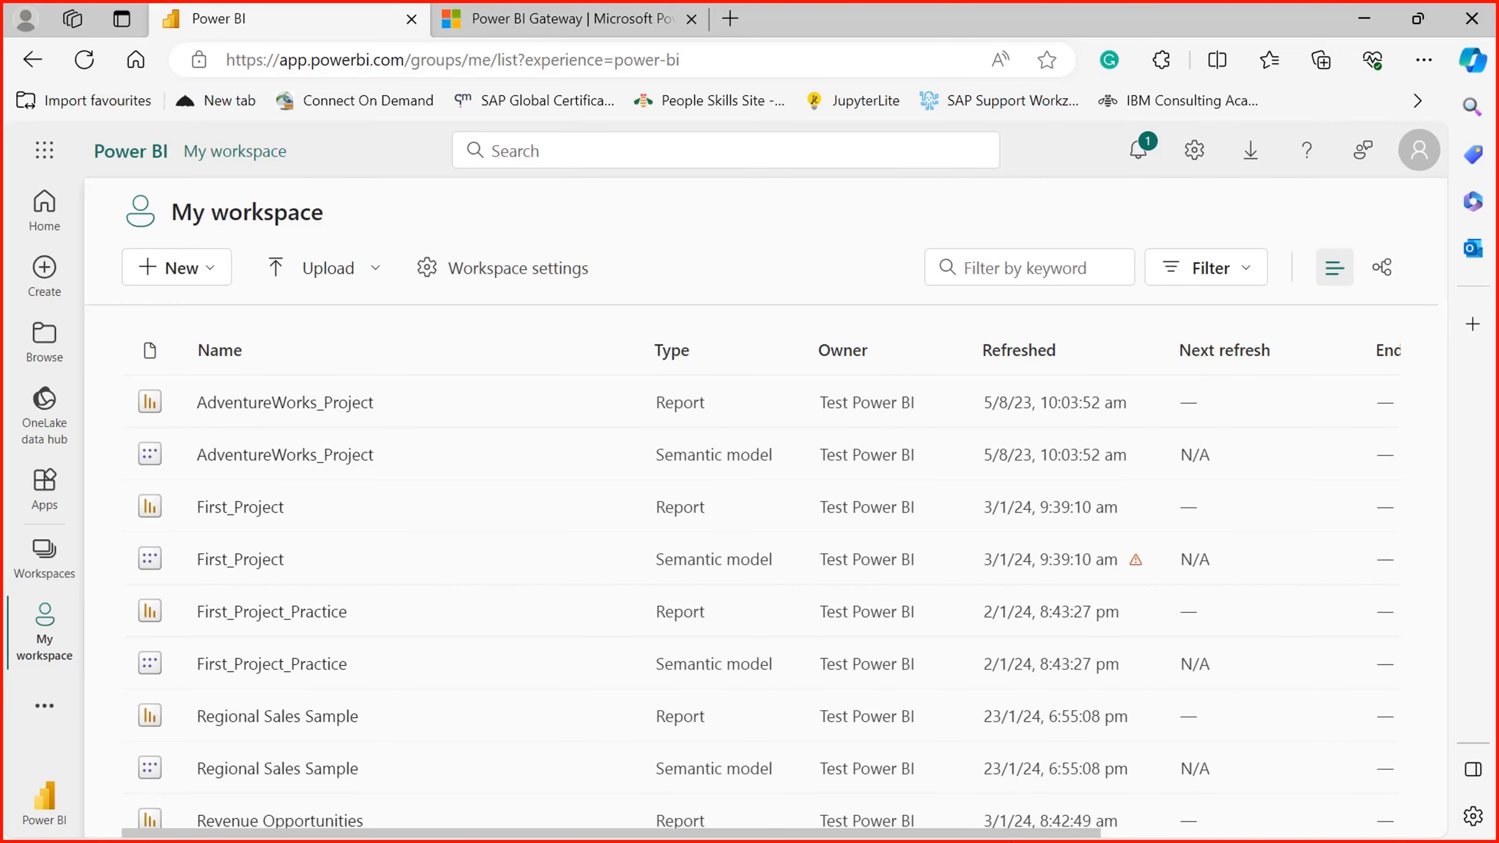
Step: Switch to the Gateways workbook in Excel and add a new sheet after the Gateways sheet
{"action": "key", "text": "alt+Tab"}
{"action": "key", "text": "alt+Tab"}
{"action": "key", "text": "alt+Tab"}
{"action": "key", "text": "alt+Tab"}
{"action": "key", "text": "alt+Tab"}
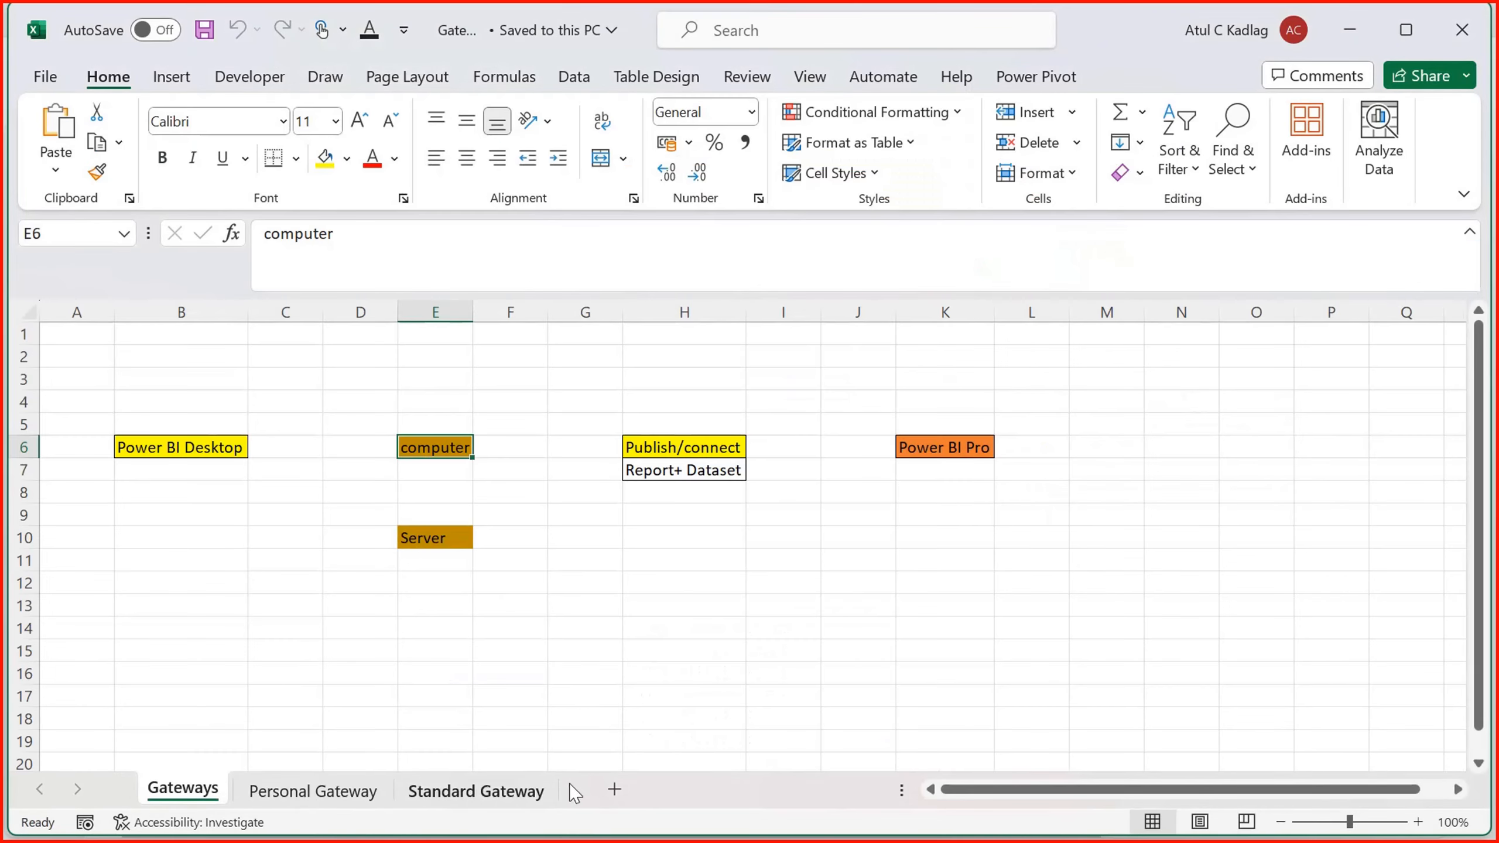
{"action": "left_click", "coordinate": [615, 789]}
Step: Enter "Dashbaord" in cell D3 and "Dataset" in cell G3 of the new sheet
{"action": "left_click", "coordinate": [311, 402]}
{"action": "key", "text": "Up"}
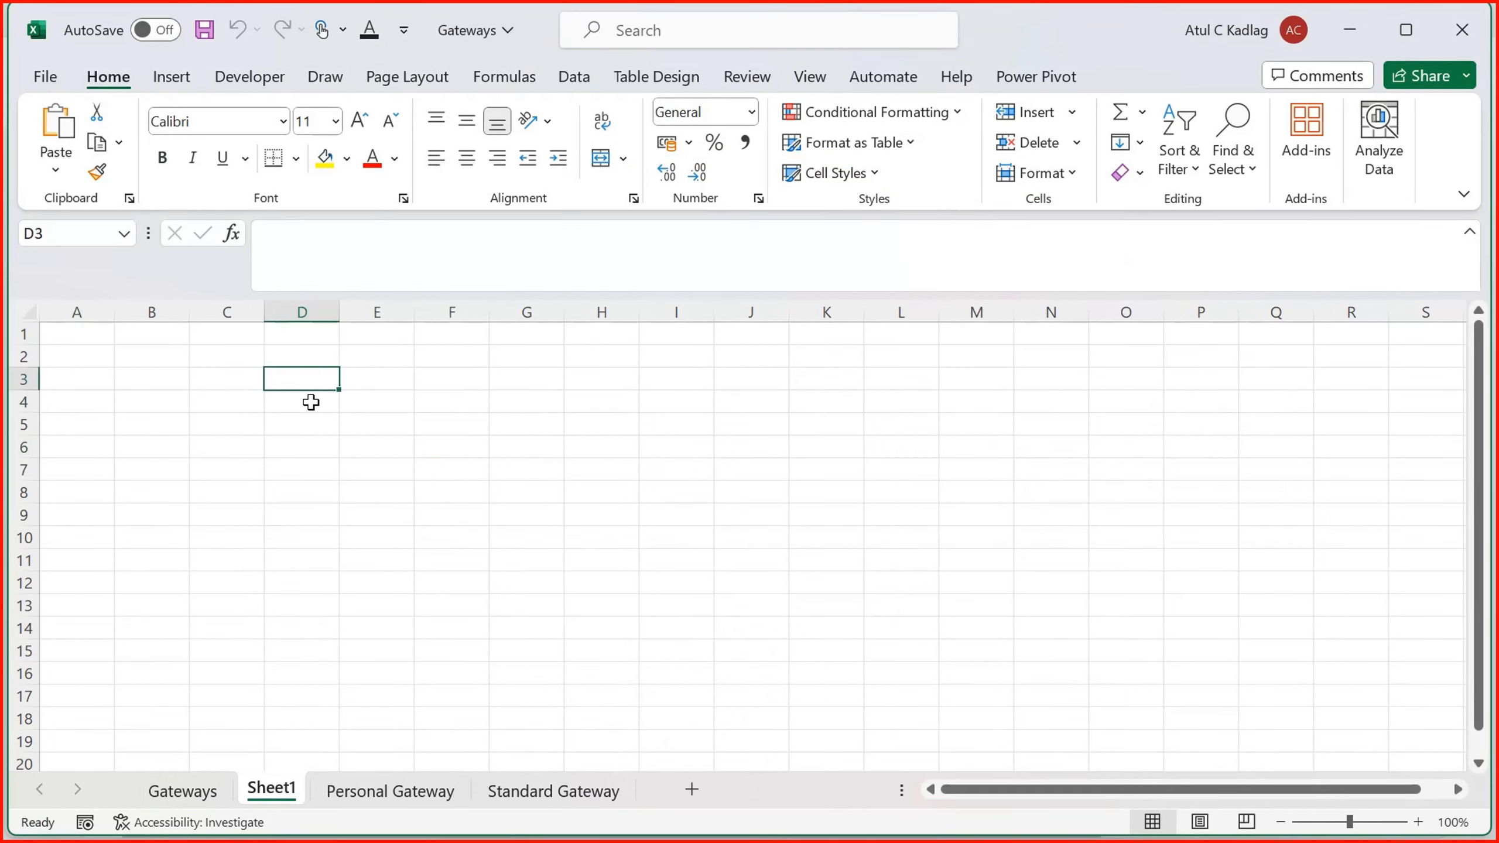
{"action": "type", "text": "Dat"}
{"action": "key", "text": "BackSpace"}
{"action": "key", "text": "BackSpace"}
{"action": "key", "text": "BackSpace"}
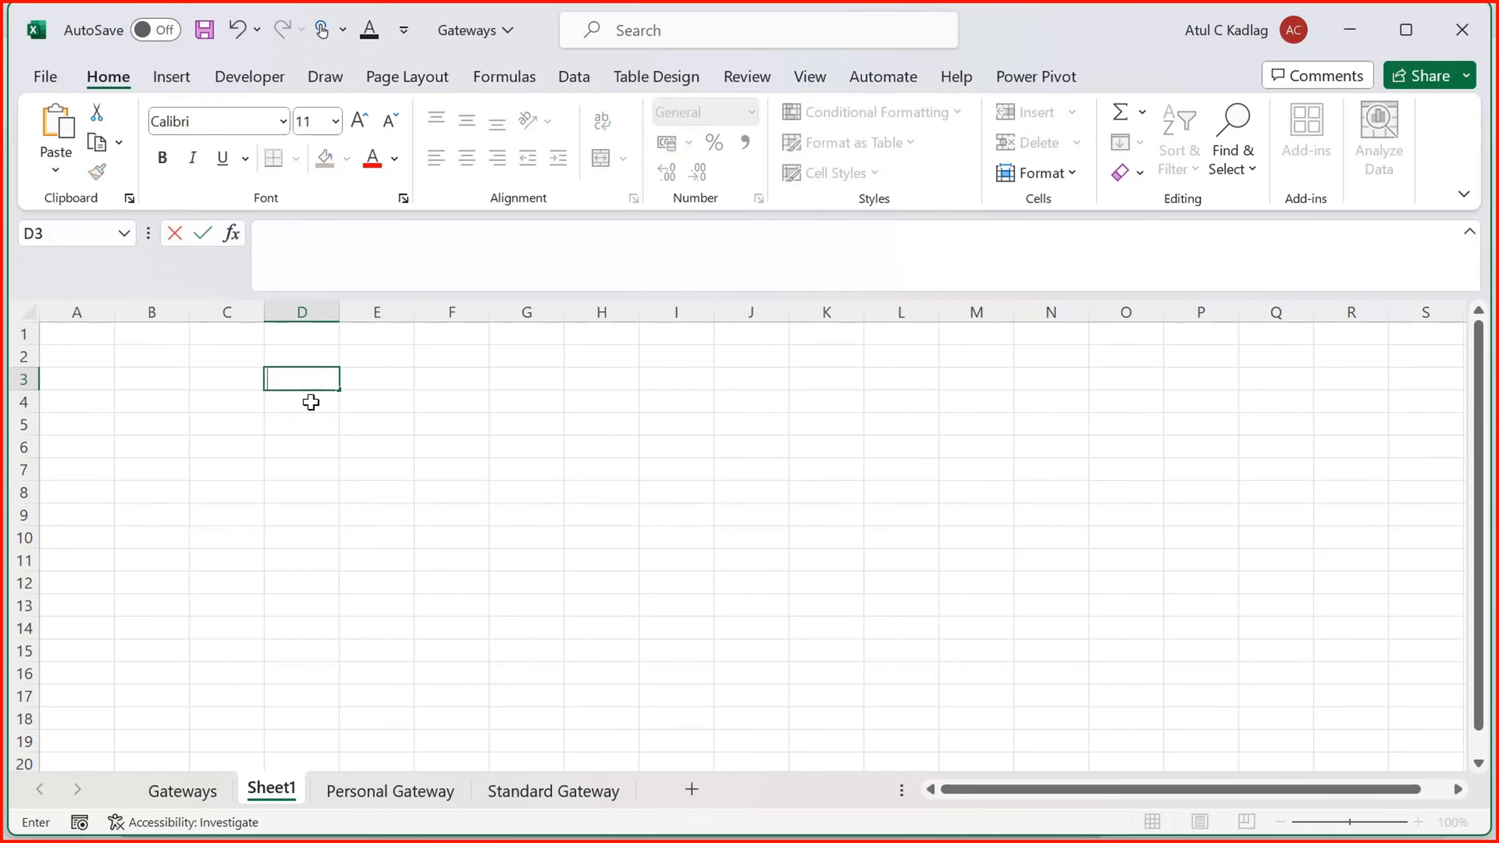
{"action": "type", "text": "Dashbaord"}
{"action": "key", "text": "Right"}
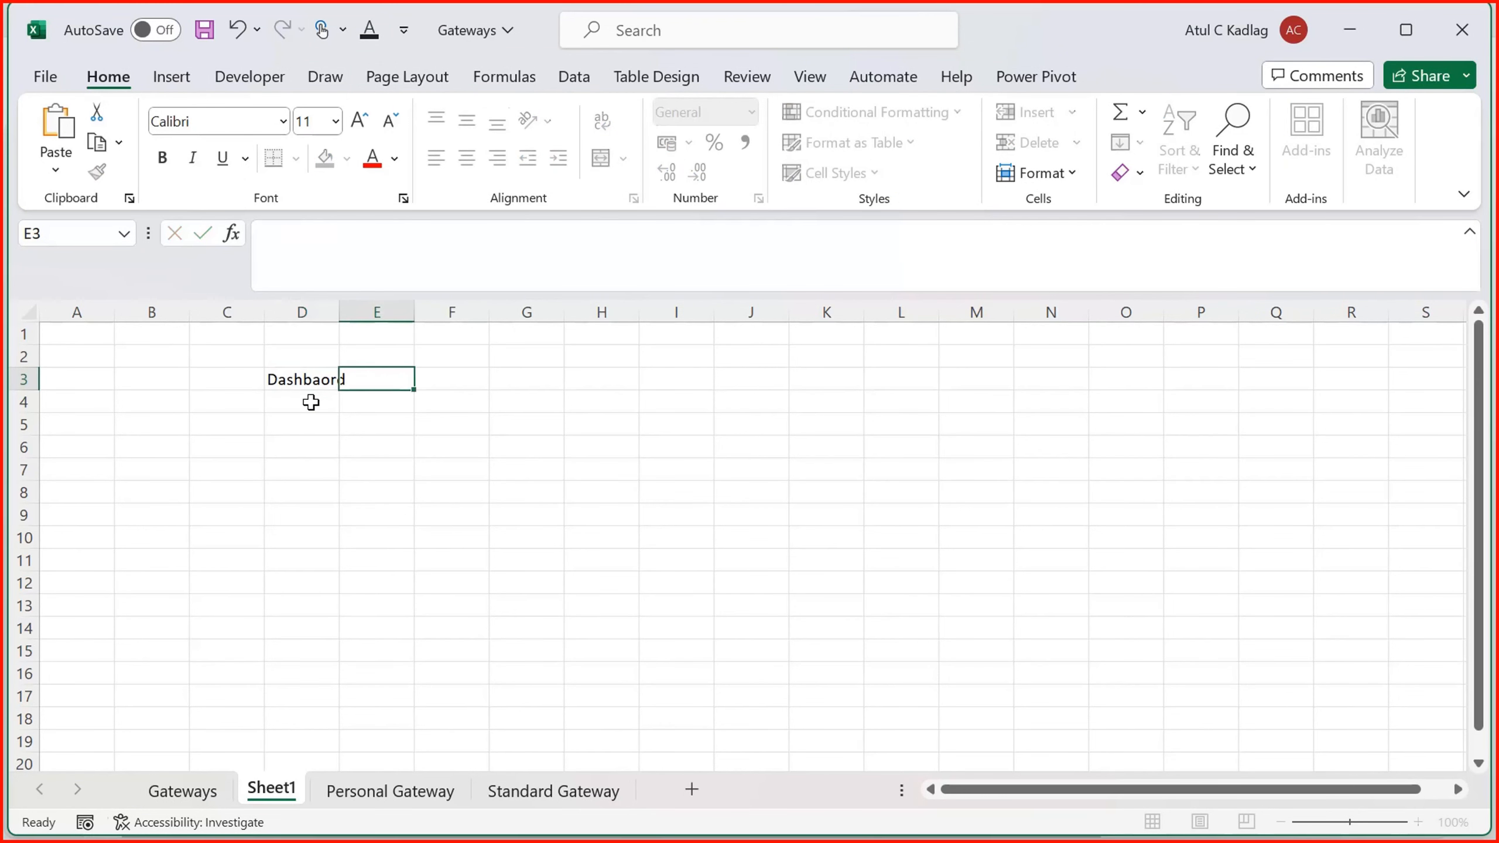
{"action": "key", "text": "Right"}
{"action": "key", "text": "Right"}
{"action": "type", "text": "Dataset"}
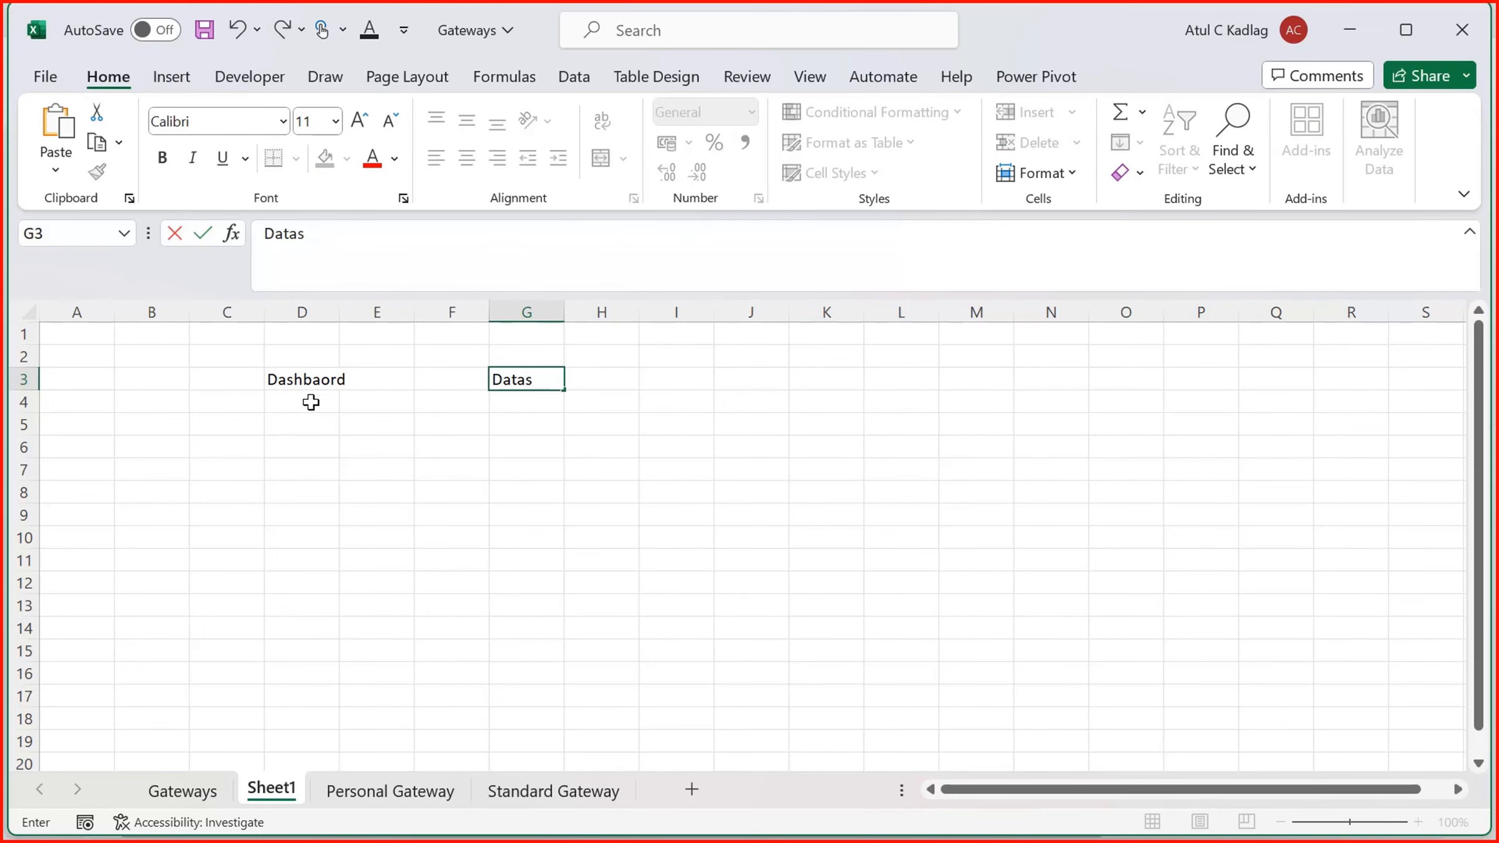
Step: List the data sources "SQL Server" in cell I2 and "flat file" in cell I4
{"action": "key", "text": "Right"}
{"action": "key", "text": "Right"}
{"action": "key", "text": "Right"}
{"action": "key", "text": "Up"}
{"action": "key", "text": "Left"}
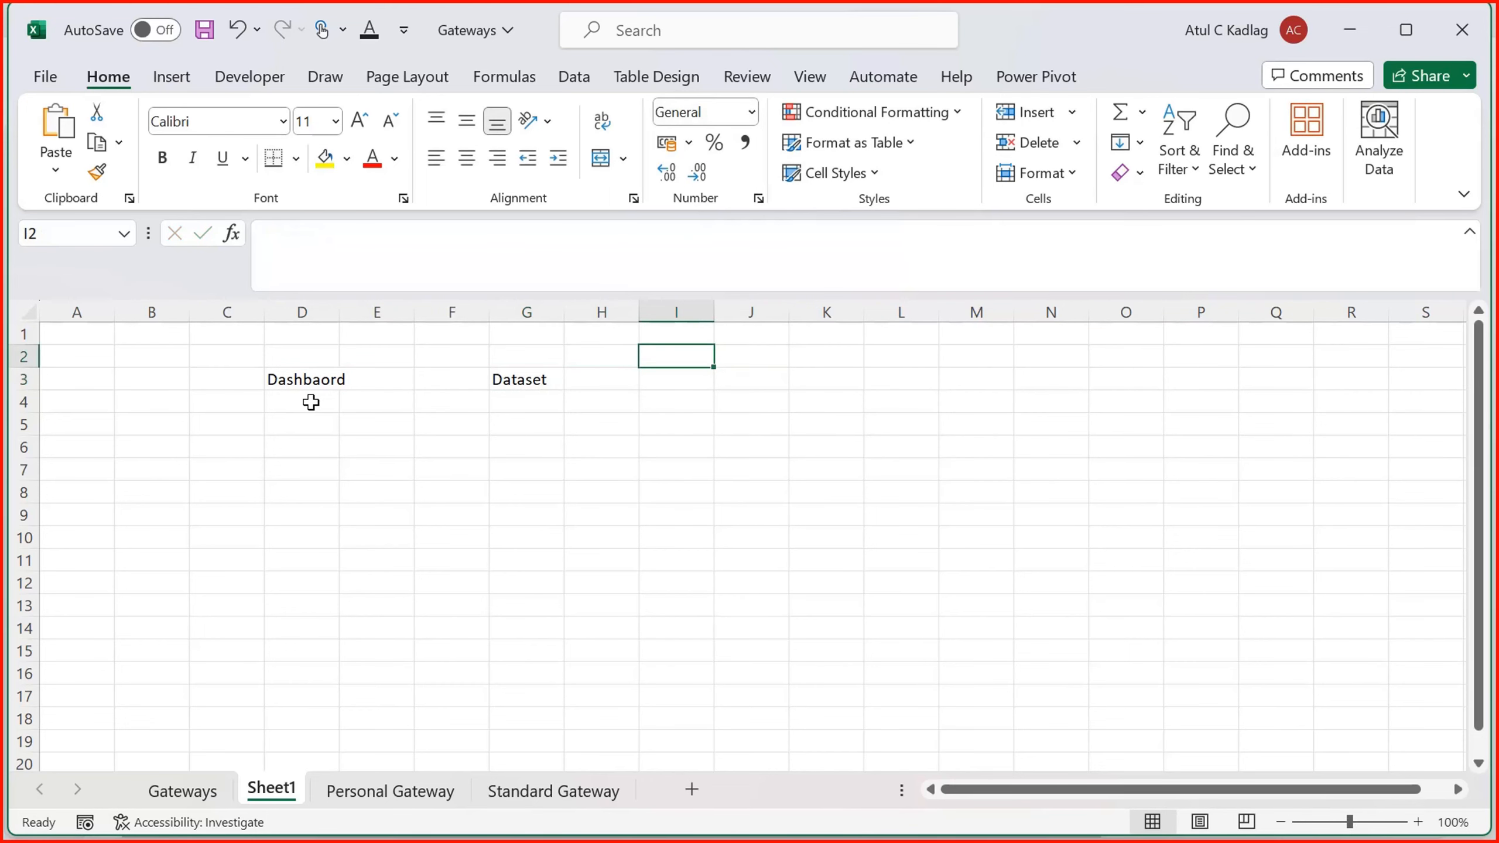
{"action": "type", "text": "SQL Server"}
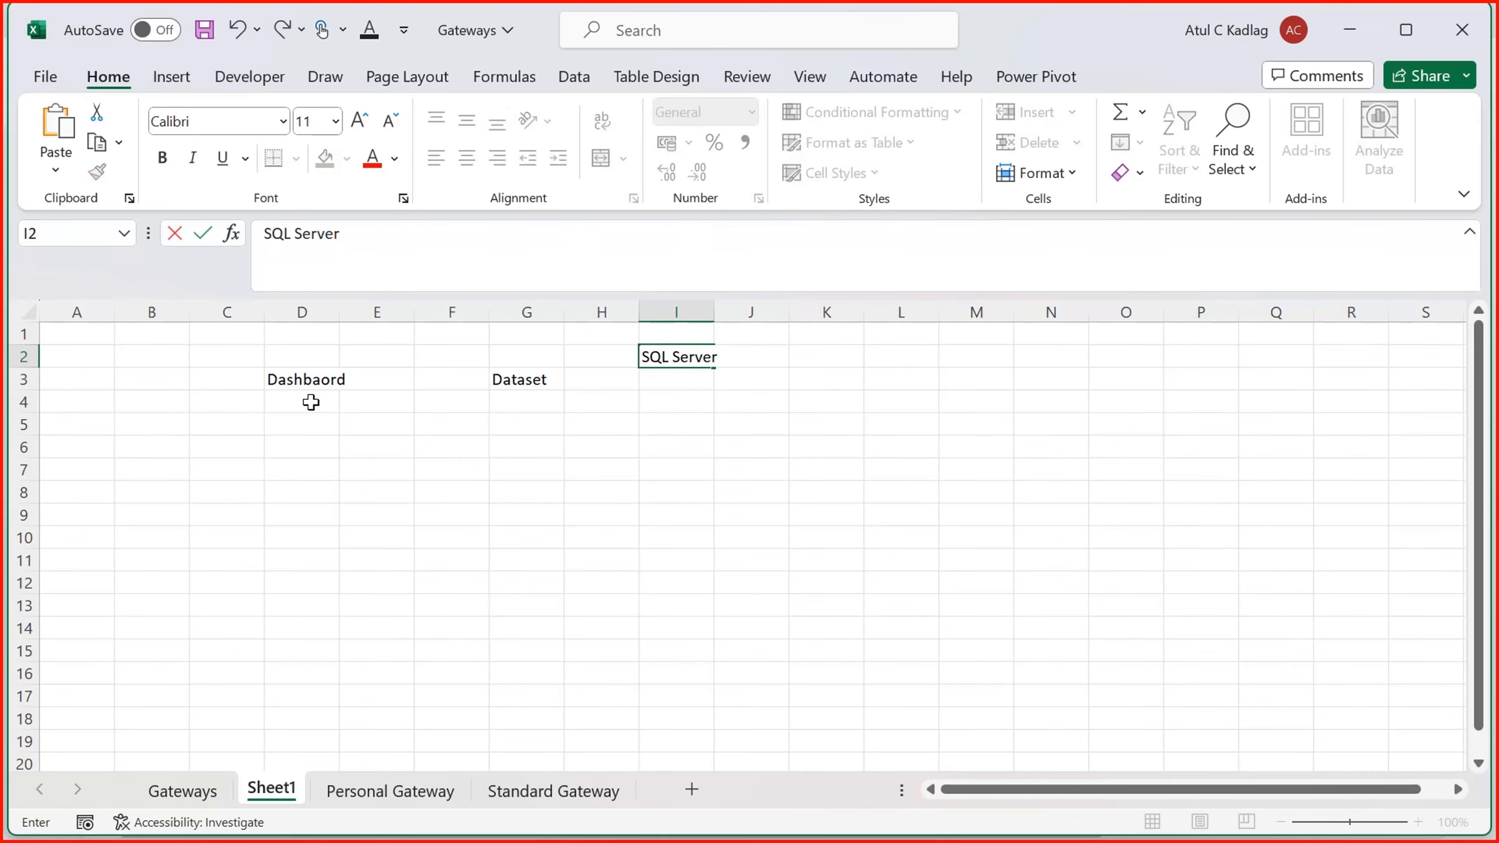
{"action": "key", "text": "ctrl+Return"}
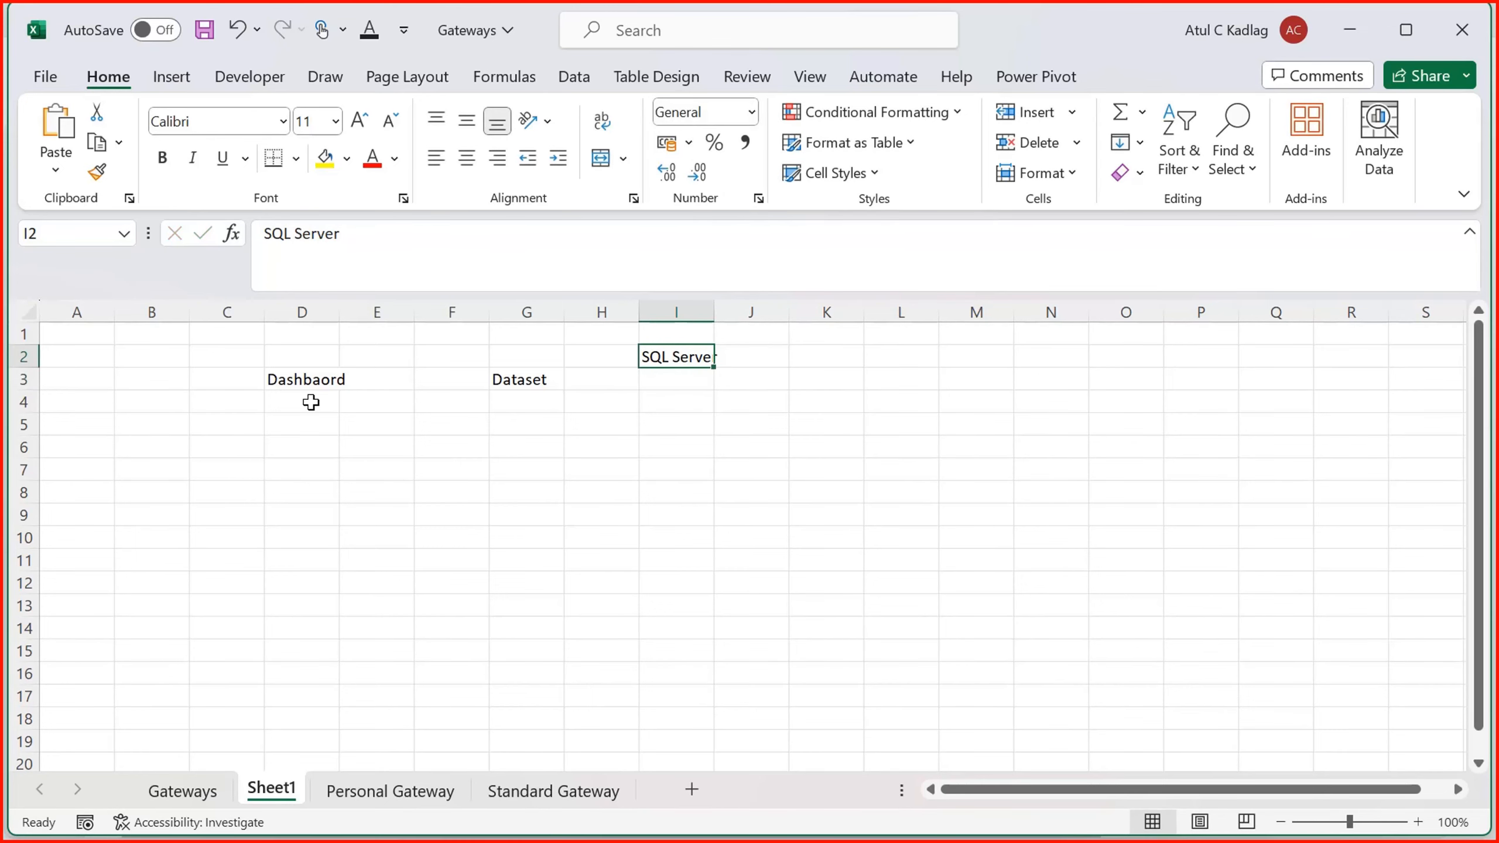
{"action": "key", "text": "Down"}
{"action": "key", "text": "Down"}
{"action": "type", "text": "flat file"}
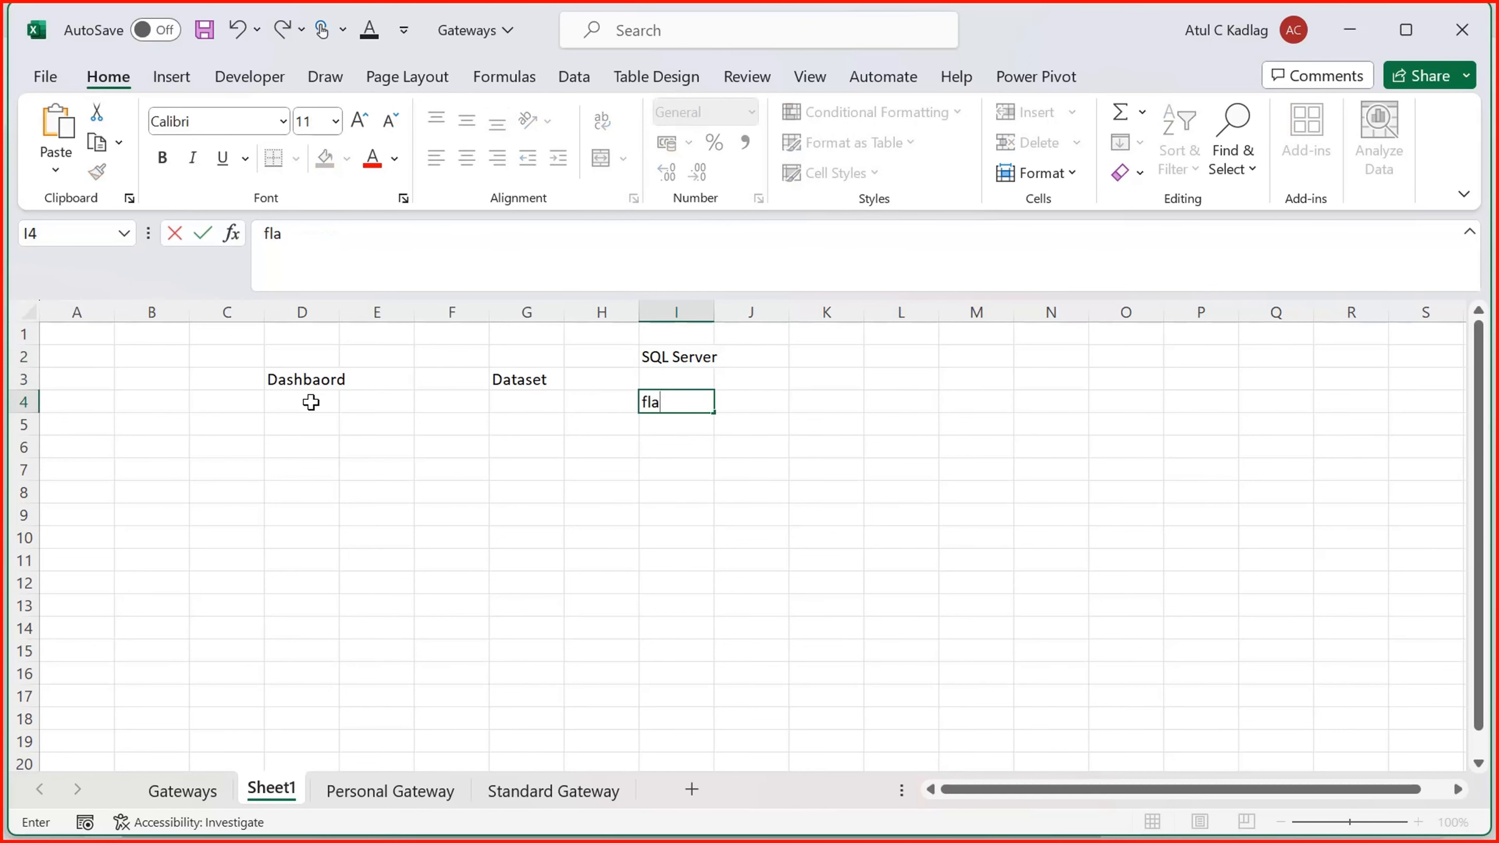
{"action": "key", "text": "Return"}
{"action": "key", "text": "Return"}
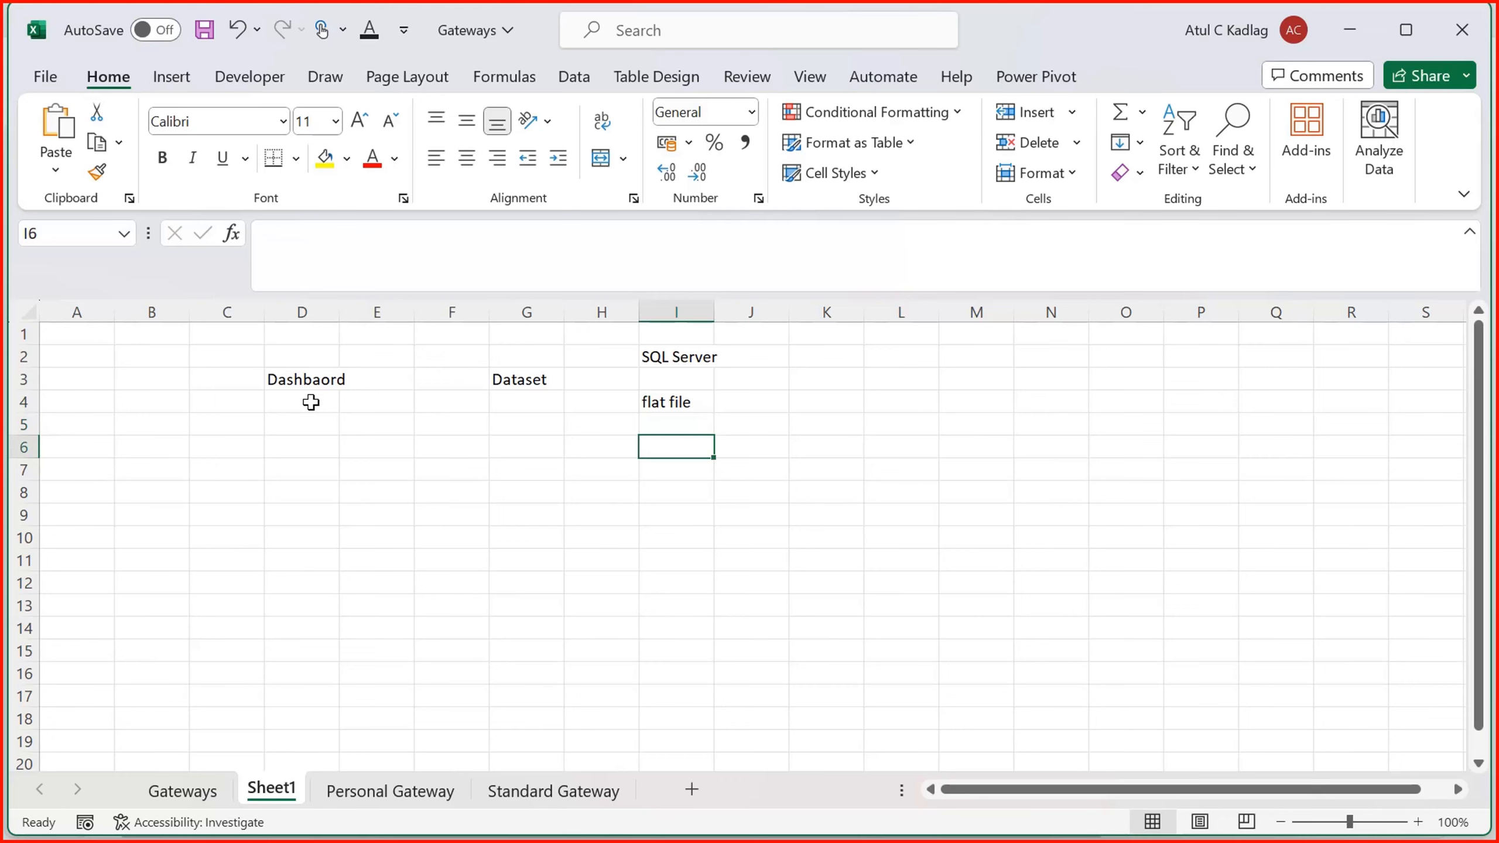
Step: Add "Cloud database" as a further data source in cell I6
{"action": "type", "text": "Cou"}
{"action": "key", "text": "BackSpace"}
{"action": "key", "text": "BackSpace"}
{"action": "type", "text": "loud"}
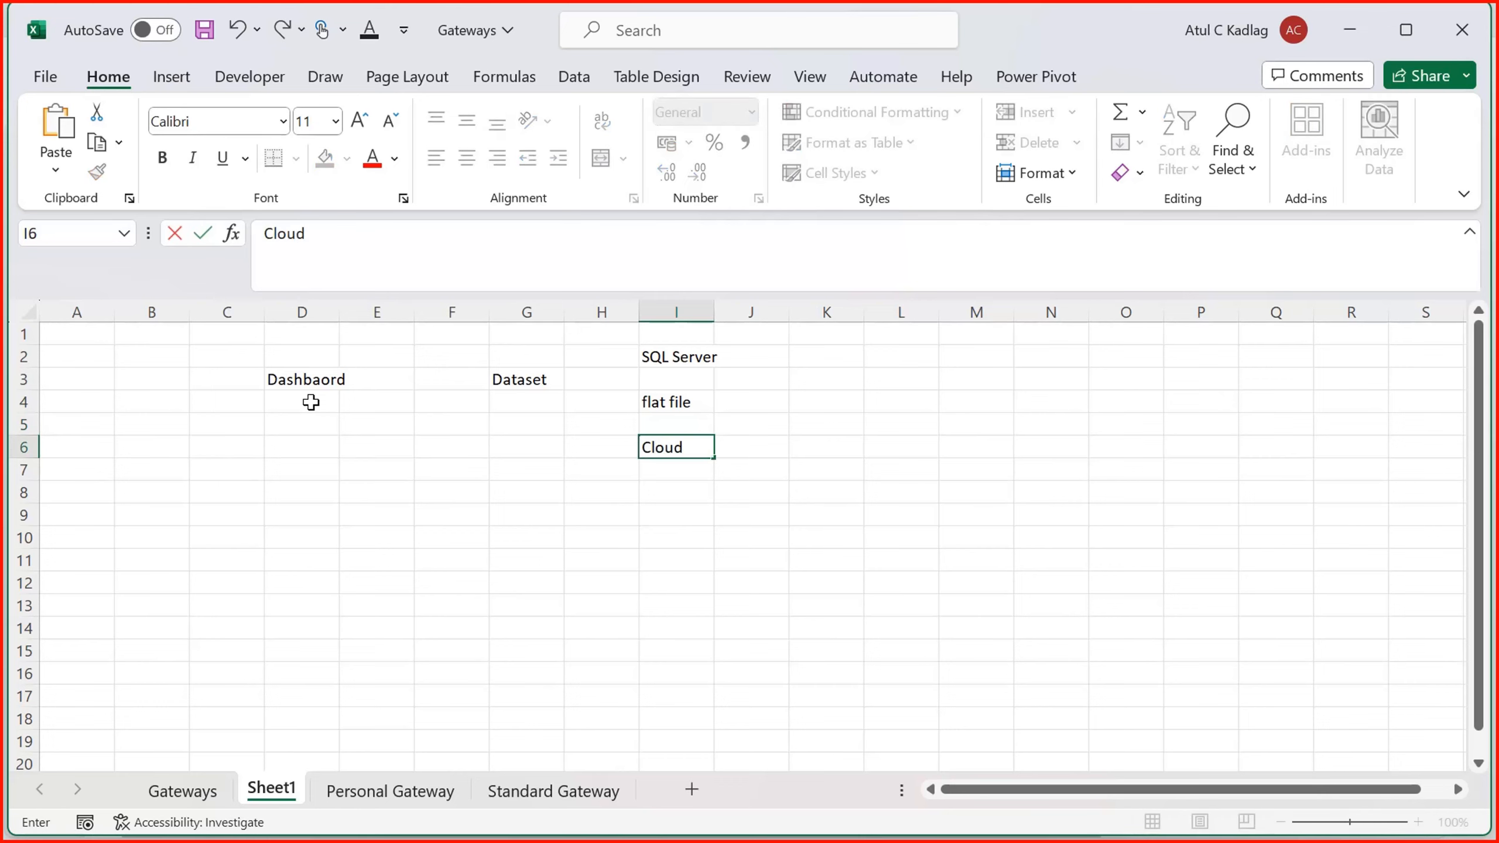
{"action": "type", "text": " database"}
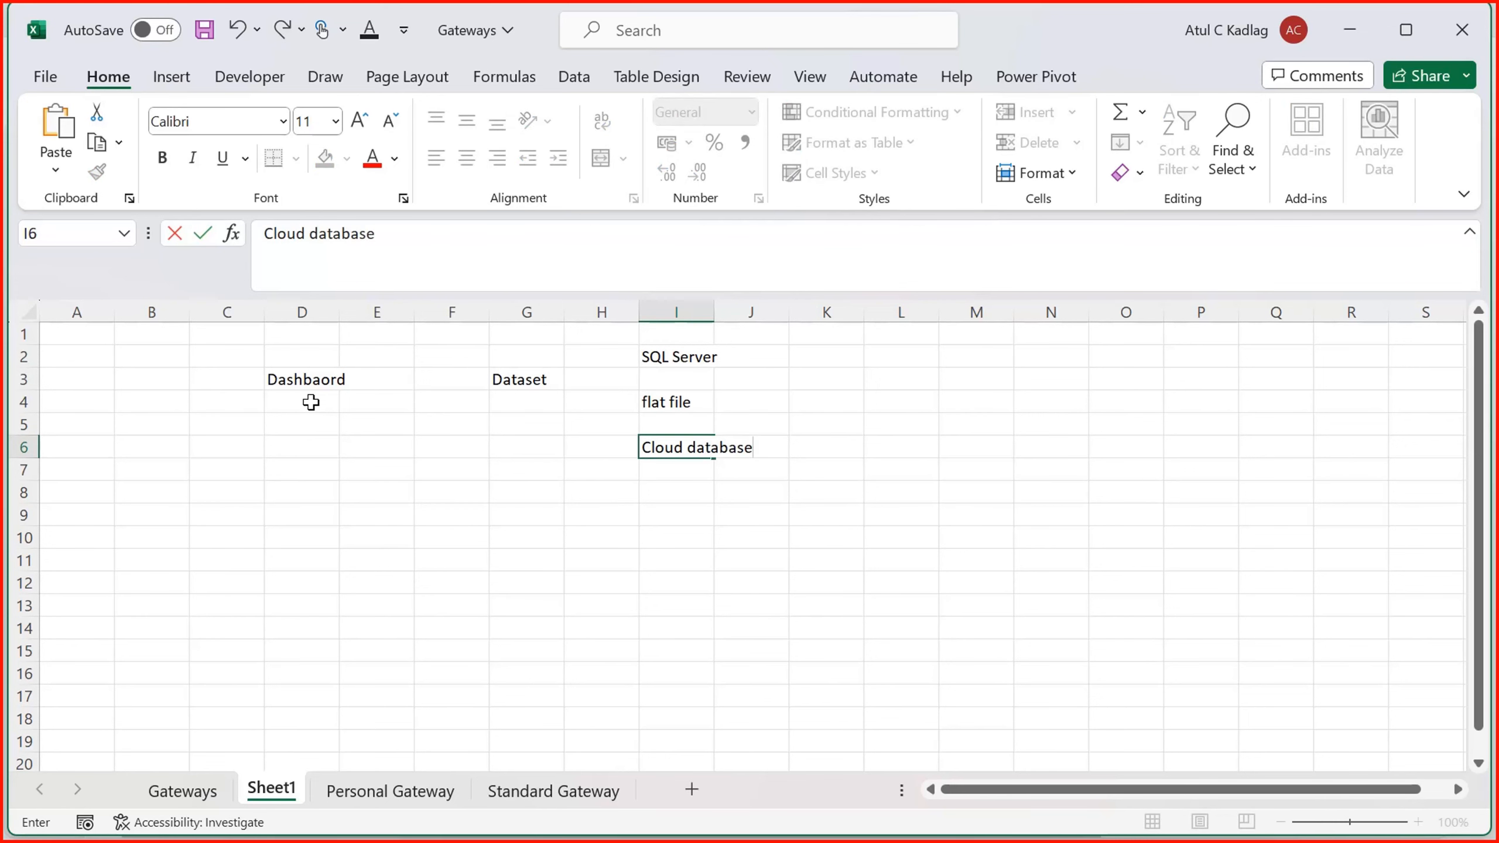
{"action": "key", "text": "Return"}
{"action": "key", "text": "Up"}
{"action": "key", "text": "Up"}
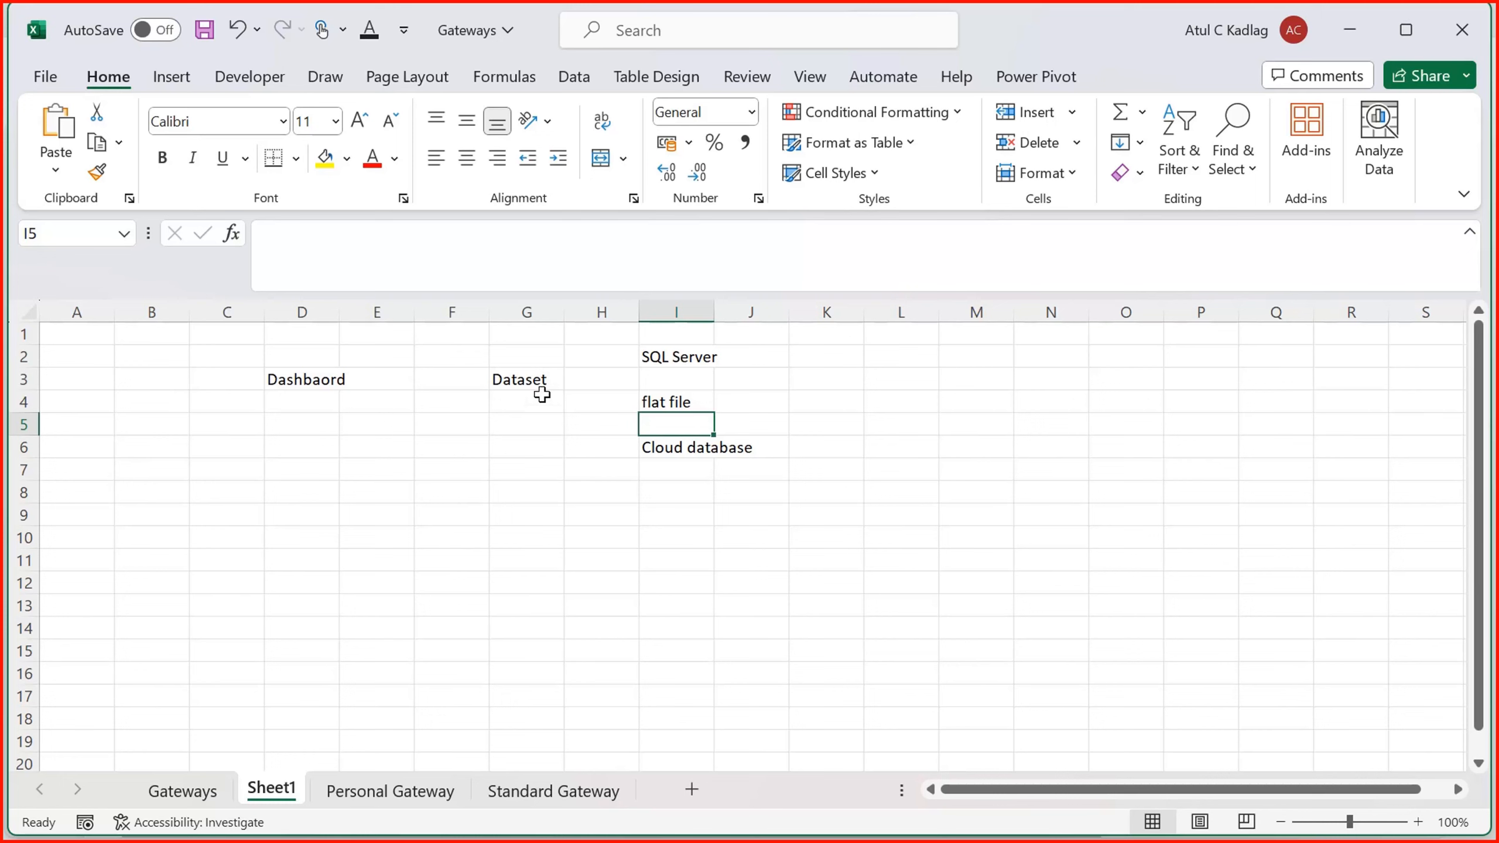
{"action": "left_click", "coordinate": [513, 373]}
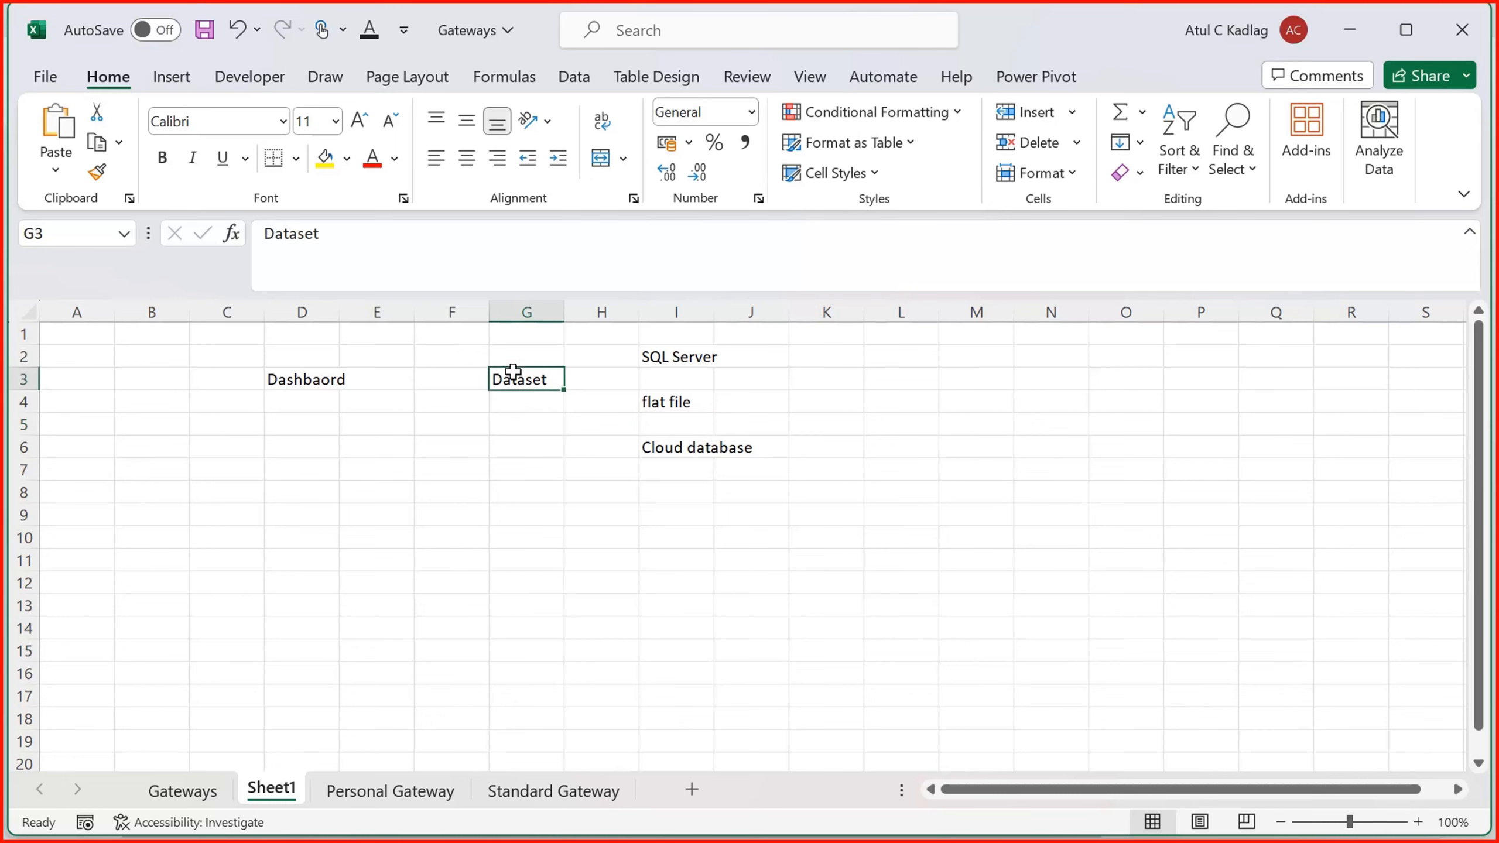
{"action": "left_click", "coordinate": [558, 423]}
{"action": "left_click", "coordinate": [515, 384]}
{"action": "left_click_drag", "start_coordinate": [684, 357], "coordinate": [668, 476]}
{"action": "left_click", "coordinate": [681, 518]}
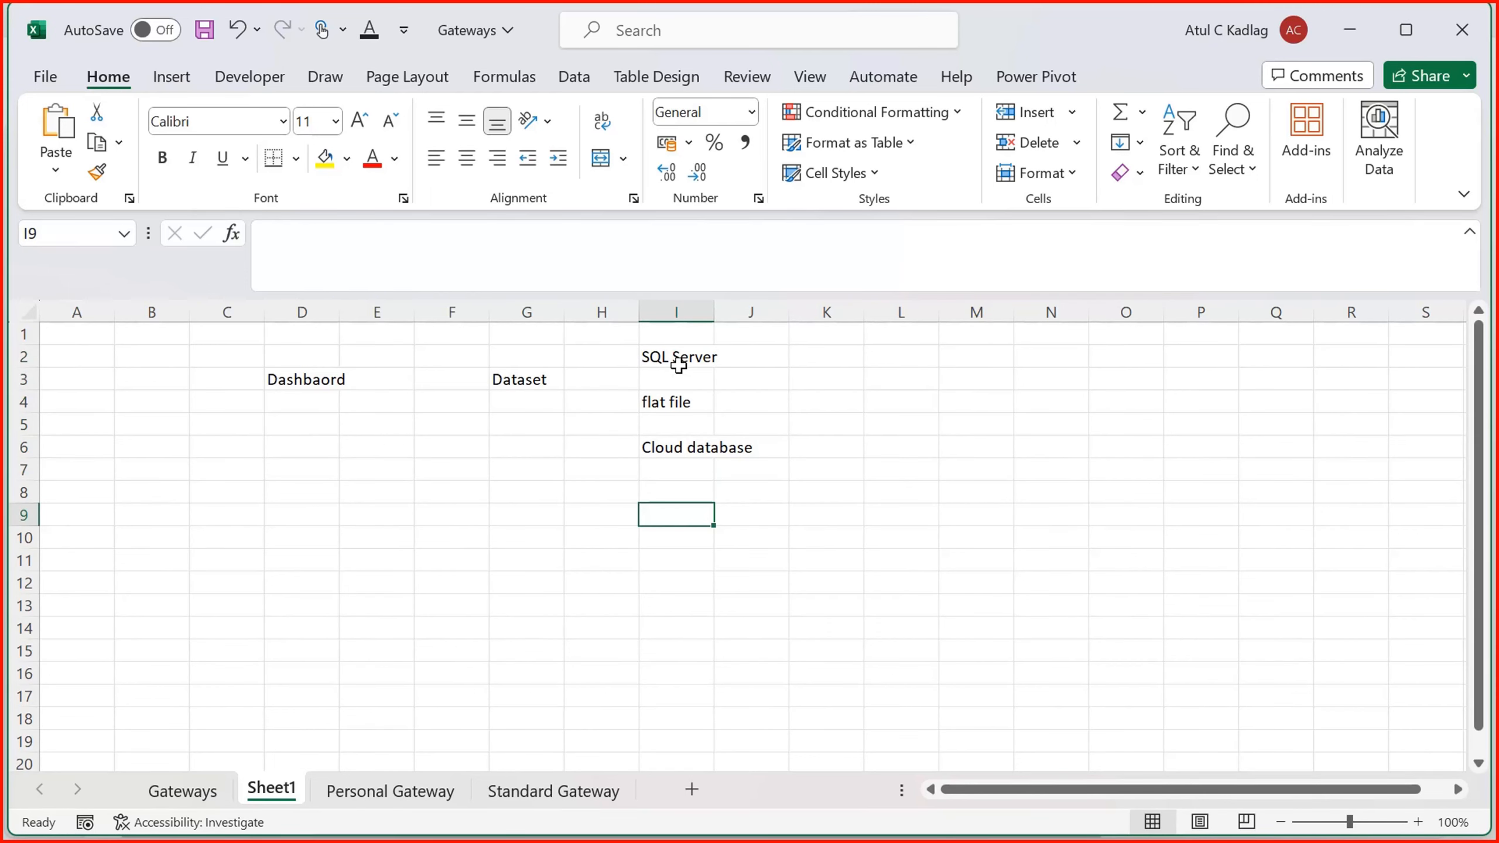
{"action": "left_click_drag", "start_coordinate": [680, 358], "coordinate": [671, 454]}
Step: Enter "Business Applications" in cell L3, beside the data source list
{"action": "left_click", "coordinate": [833, 425]}
{"action": "left_click", "coordinate": [883, 372]}
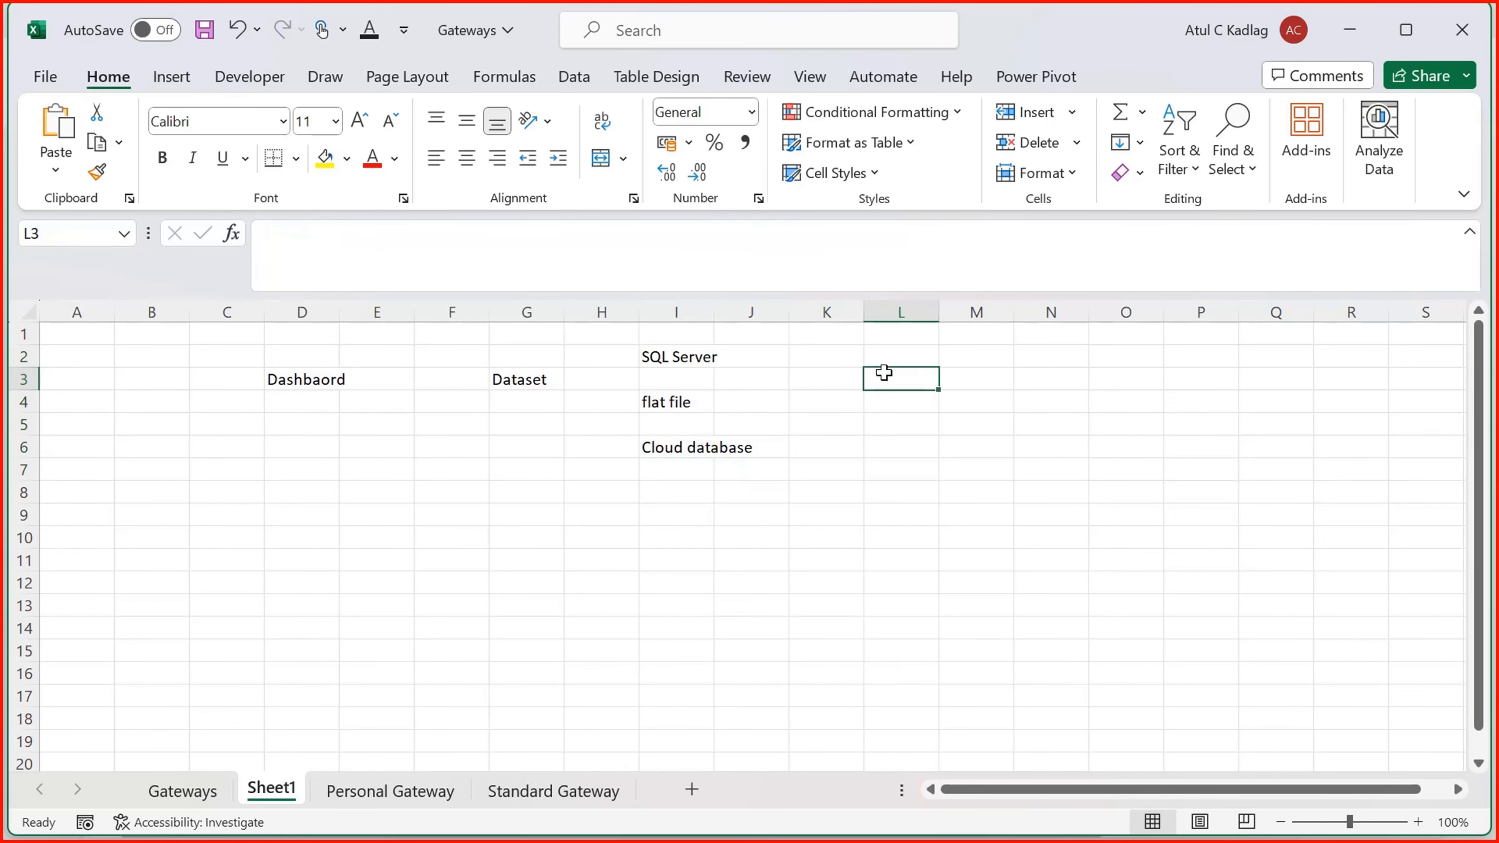
{"action": "type", "text": "Business A"}
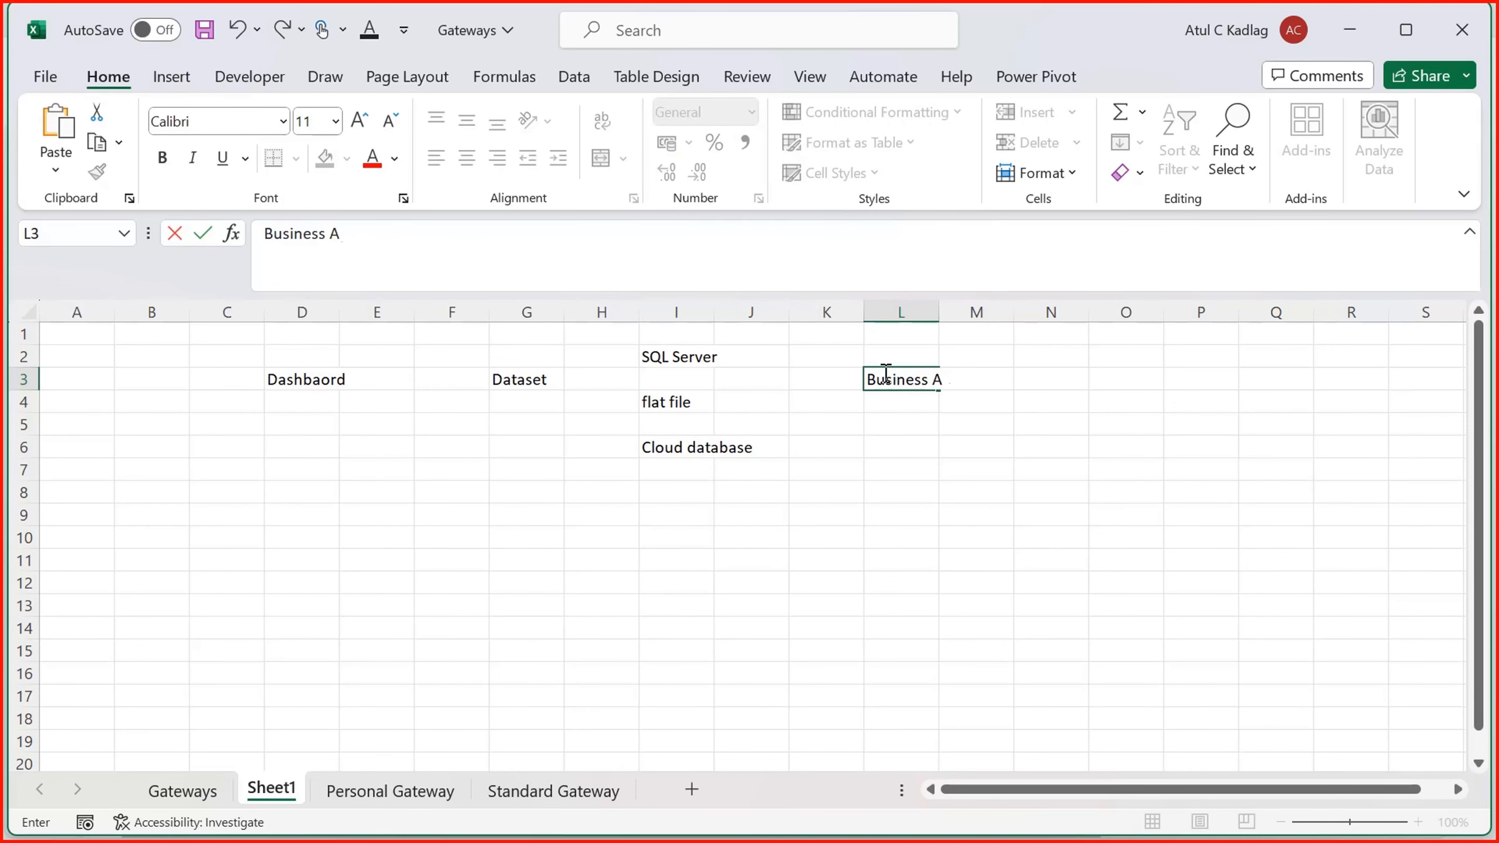
{"action": "type", "text": "pplications"}
{"action": "key", "text": "Return"}
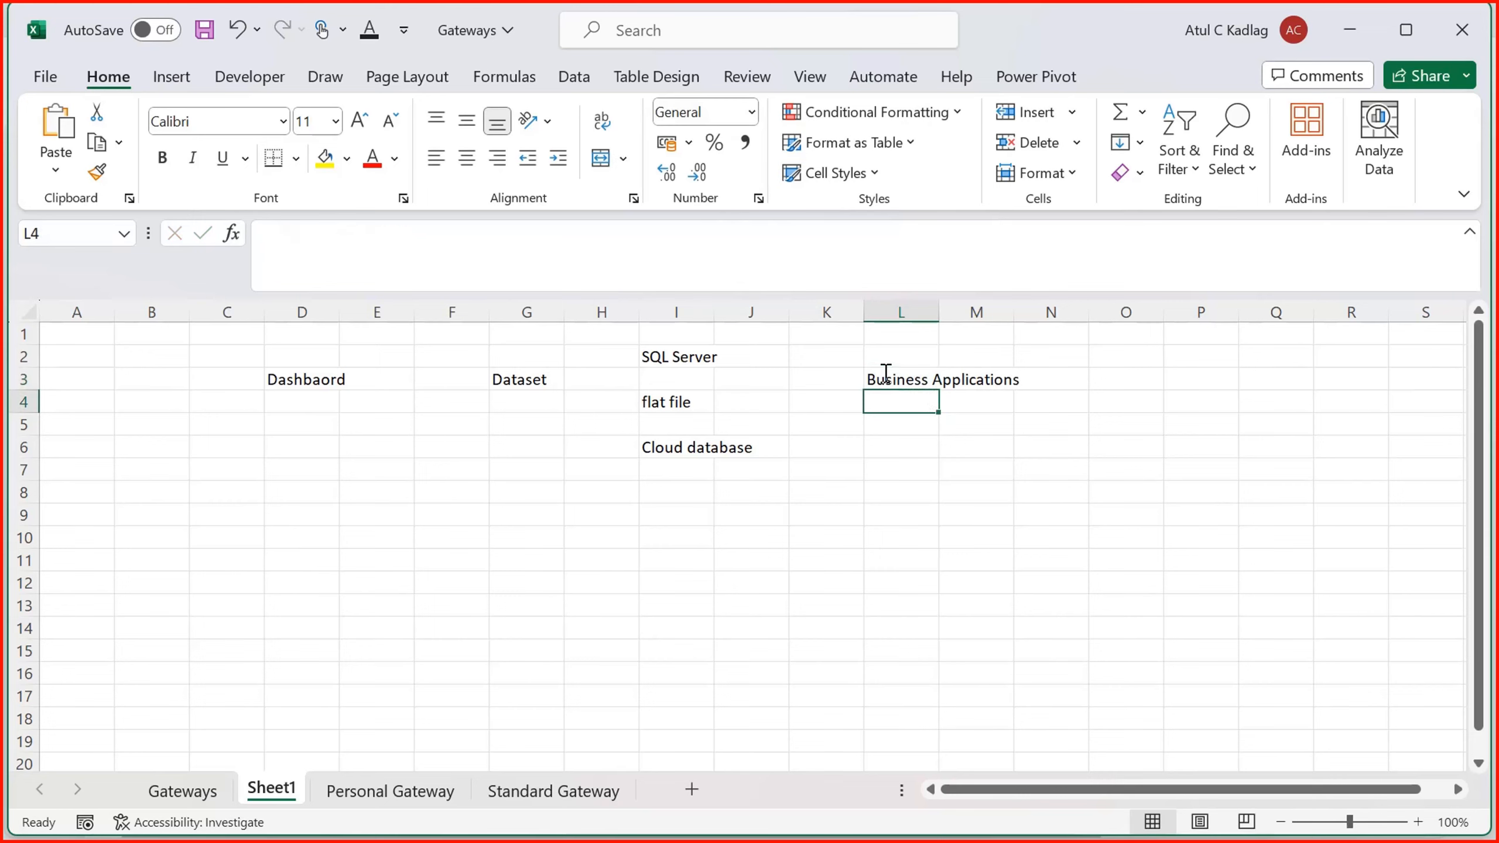
{"action": "left_click", "coordinate": [885, 373]}
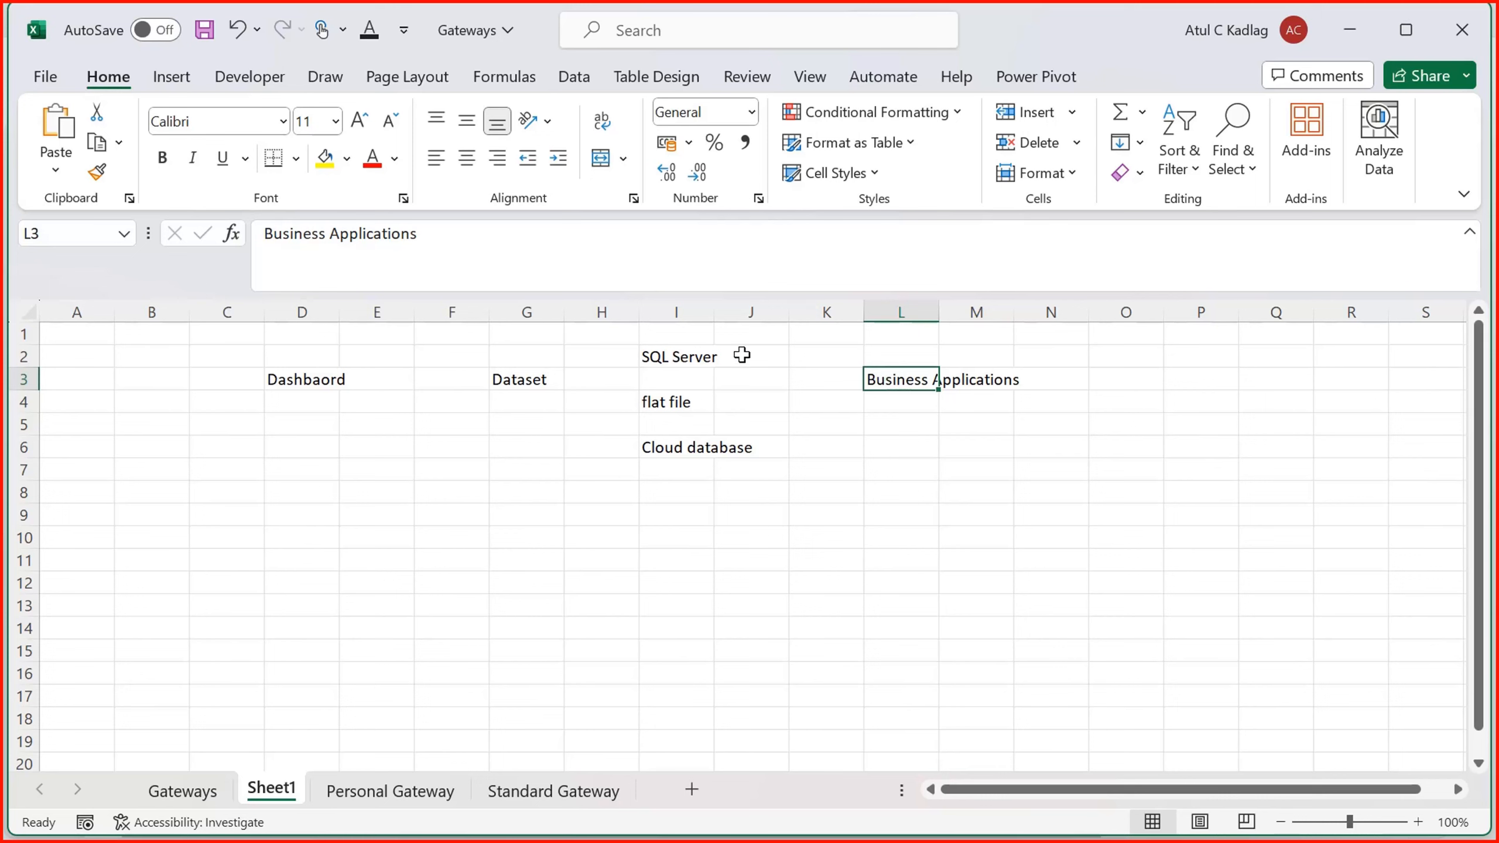
{"action": "left_click_drag", "start_coordinate": [688, 354], "coordinate": [686, 449]}
{"action": "left_click", "coordinate": [679, 499]}
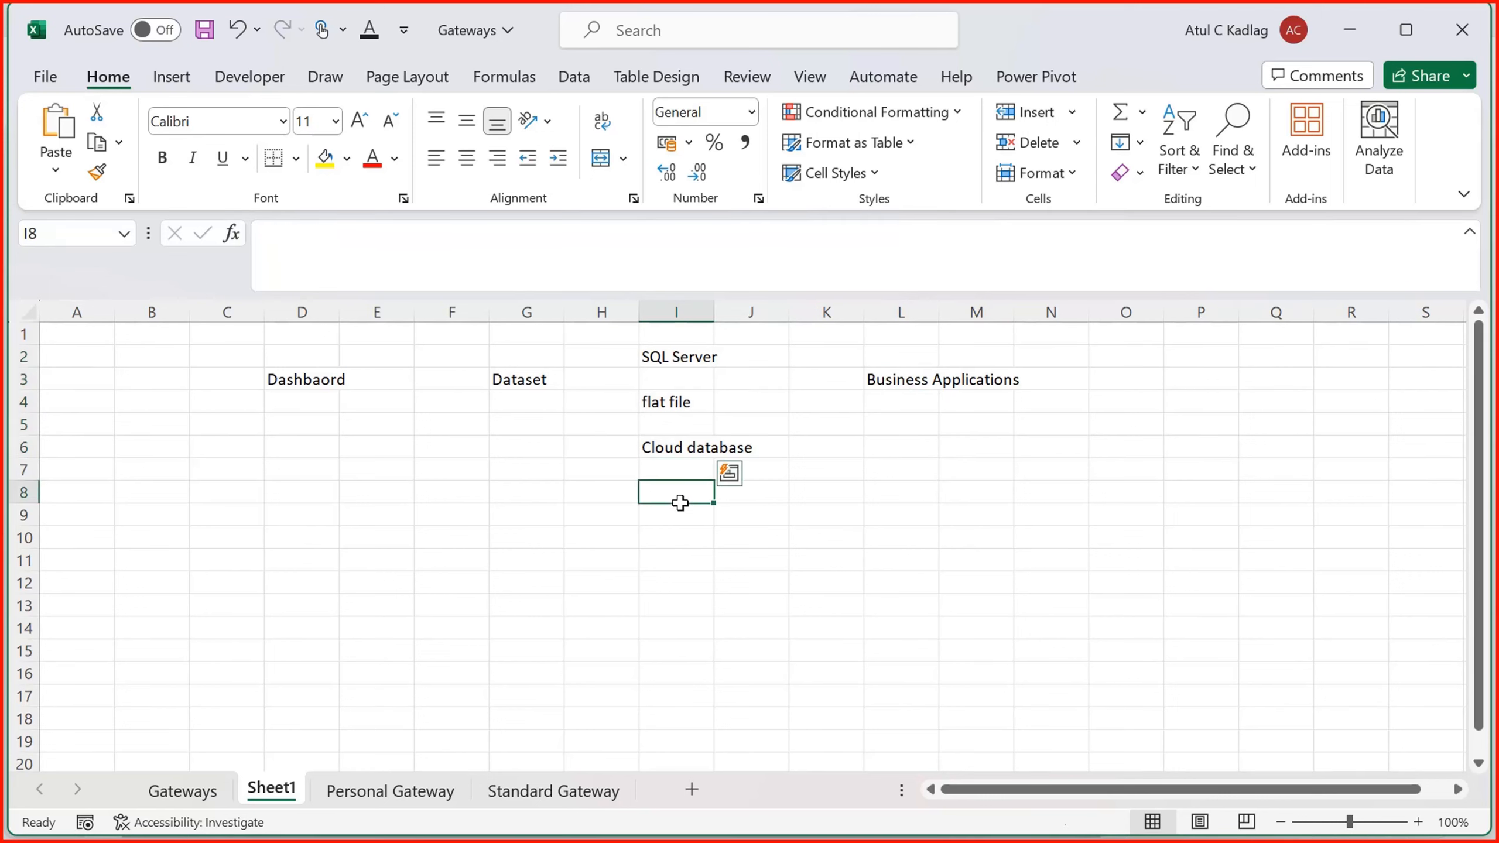
{"action": "left_click_drag", "start_coordinate": [679, 357], "coordinate": [679, 426]}
{"action": "left_click", "coordinate": [546, 384]}
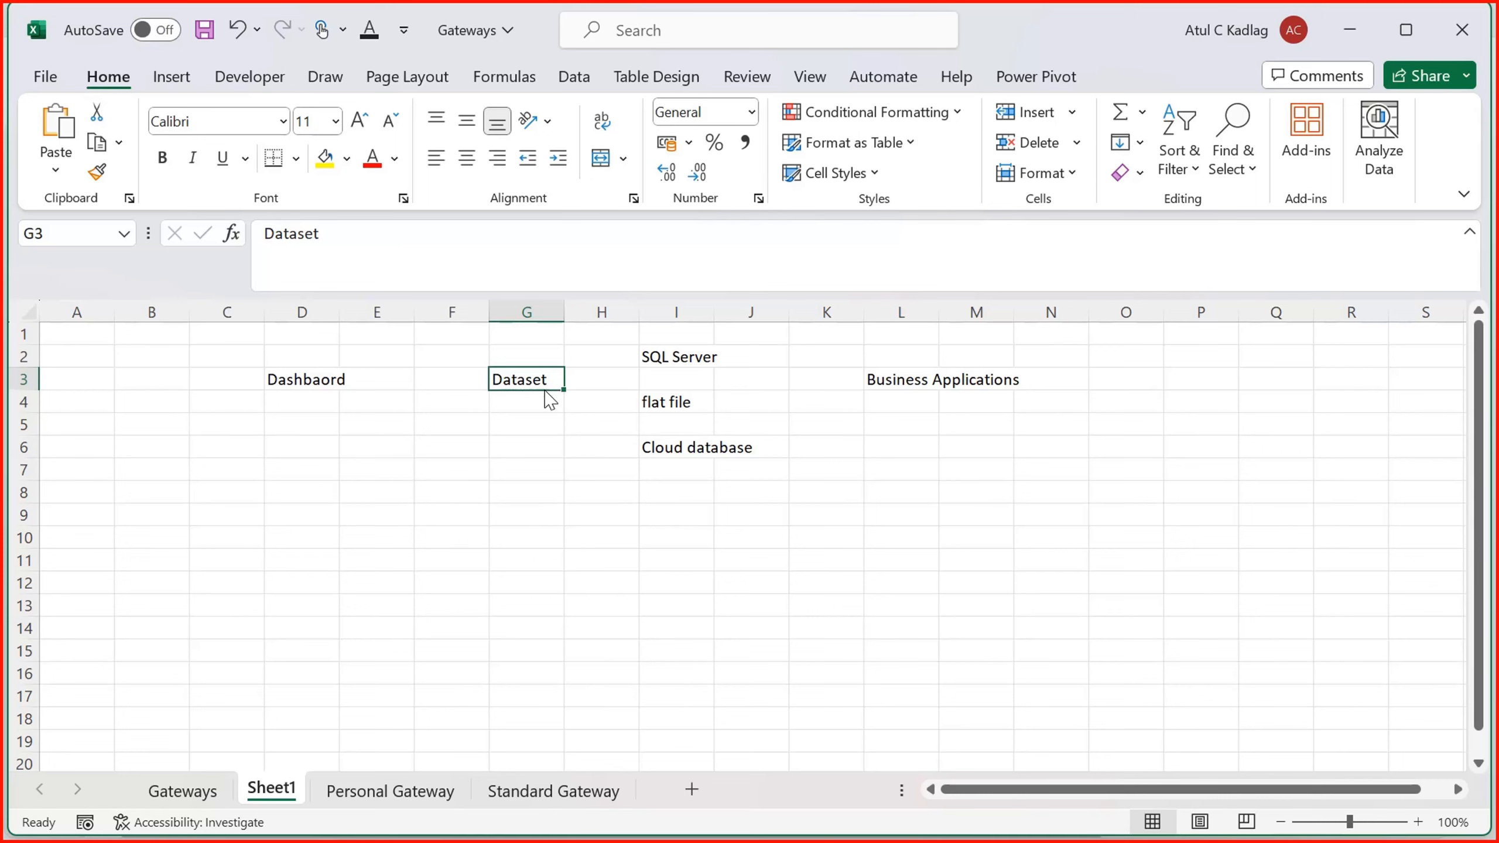
{"action": "left_click", "coordinate": [326, 380]}
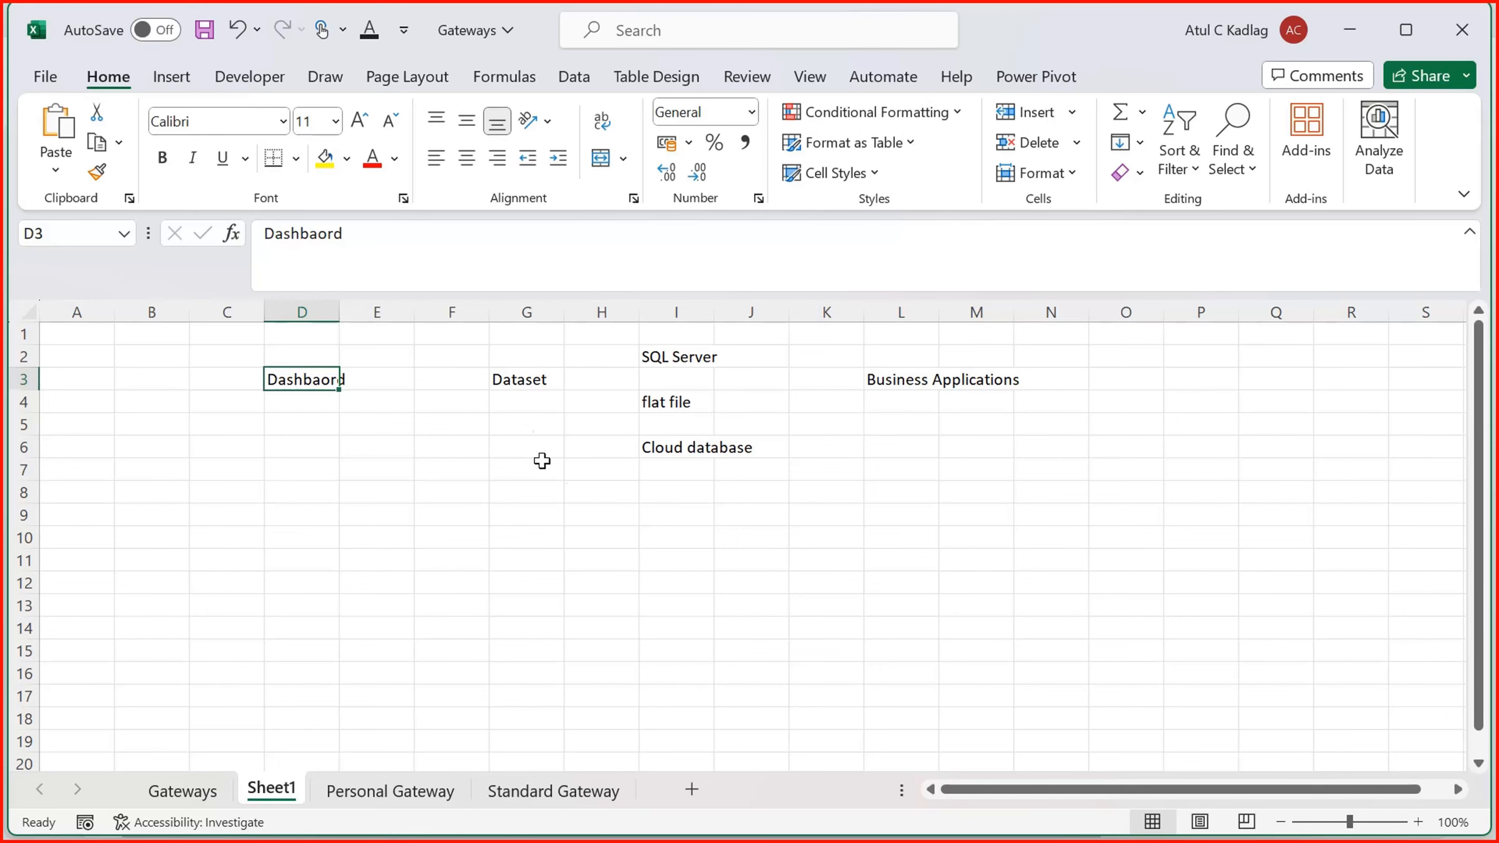
{"action": "left_click", "coordinate": [524, 387]}
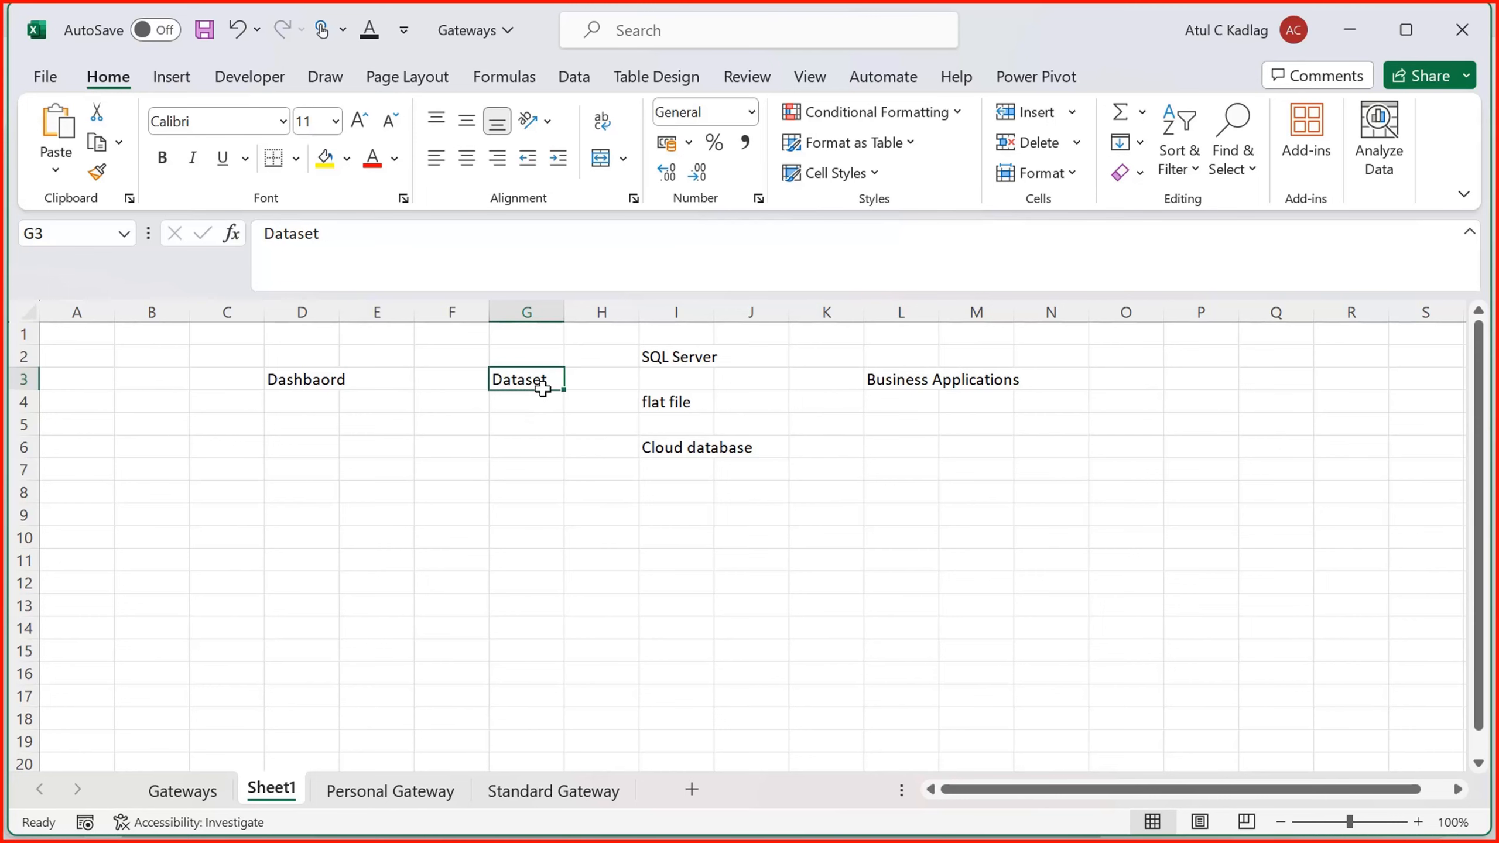
{"action": "left_click", "coordinate": [564, 460]}
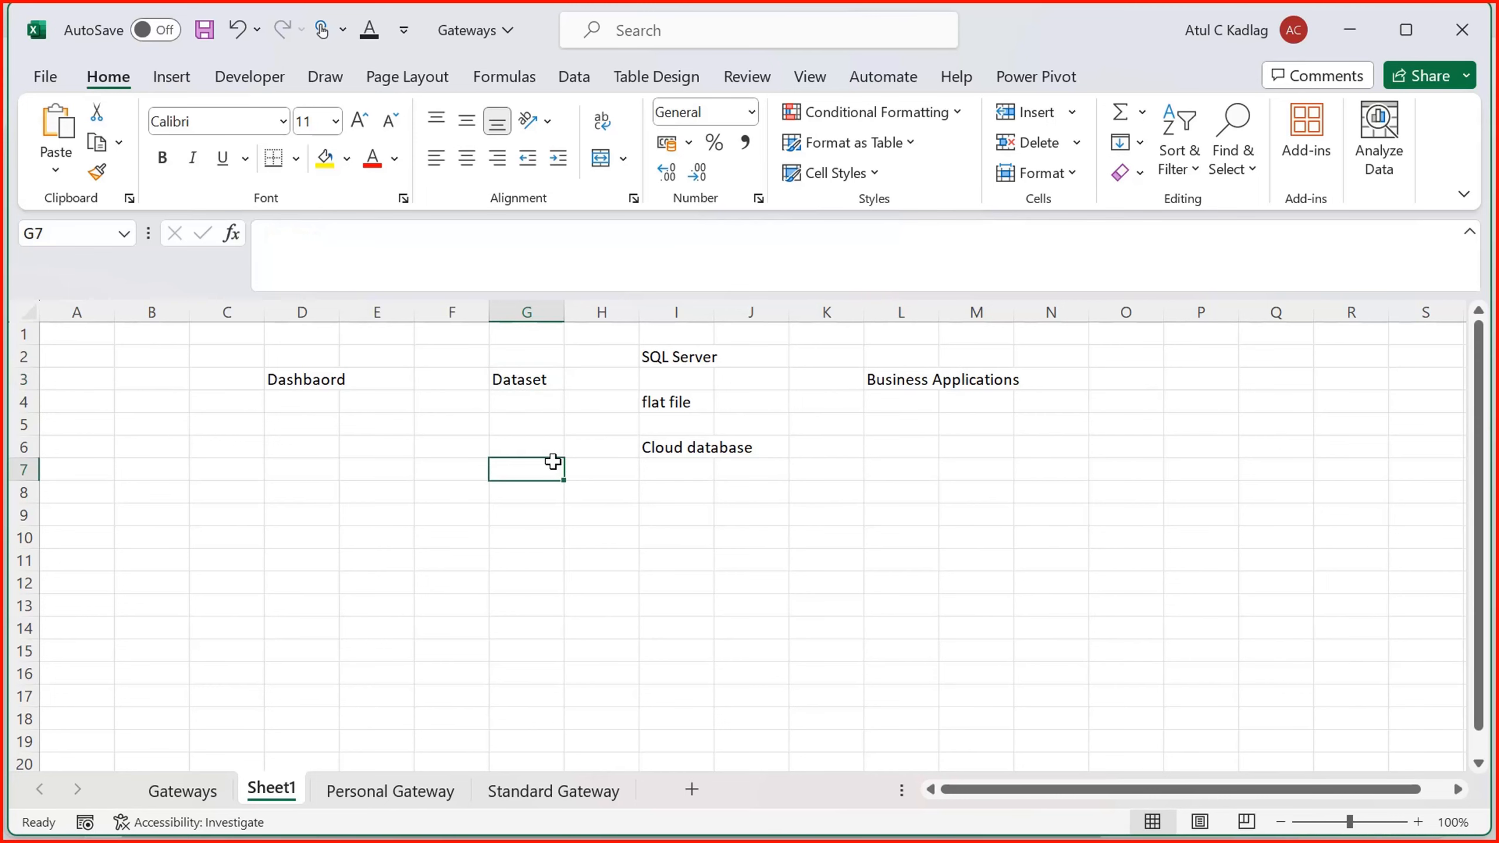
Step: Review the Gateways sheet's flow from Power BI Desktop through computer, Server and Publish/connect to Power BI Pro
{"action": "left_click", "coordinate": [182, 798]}
{"action": "left_click", "coordinate": [252, 584]}
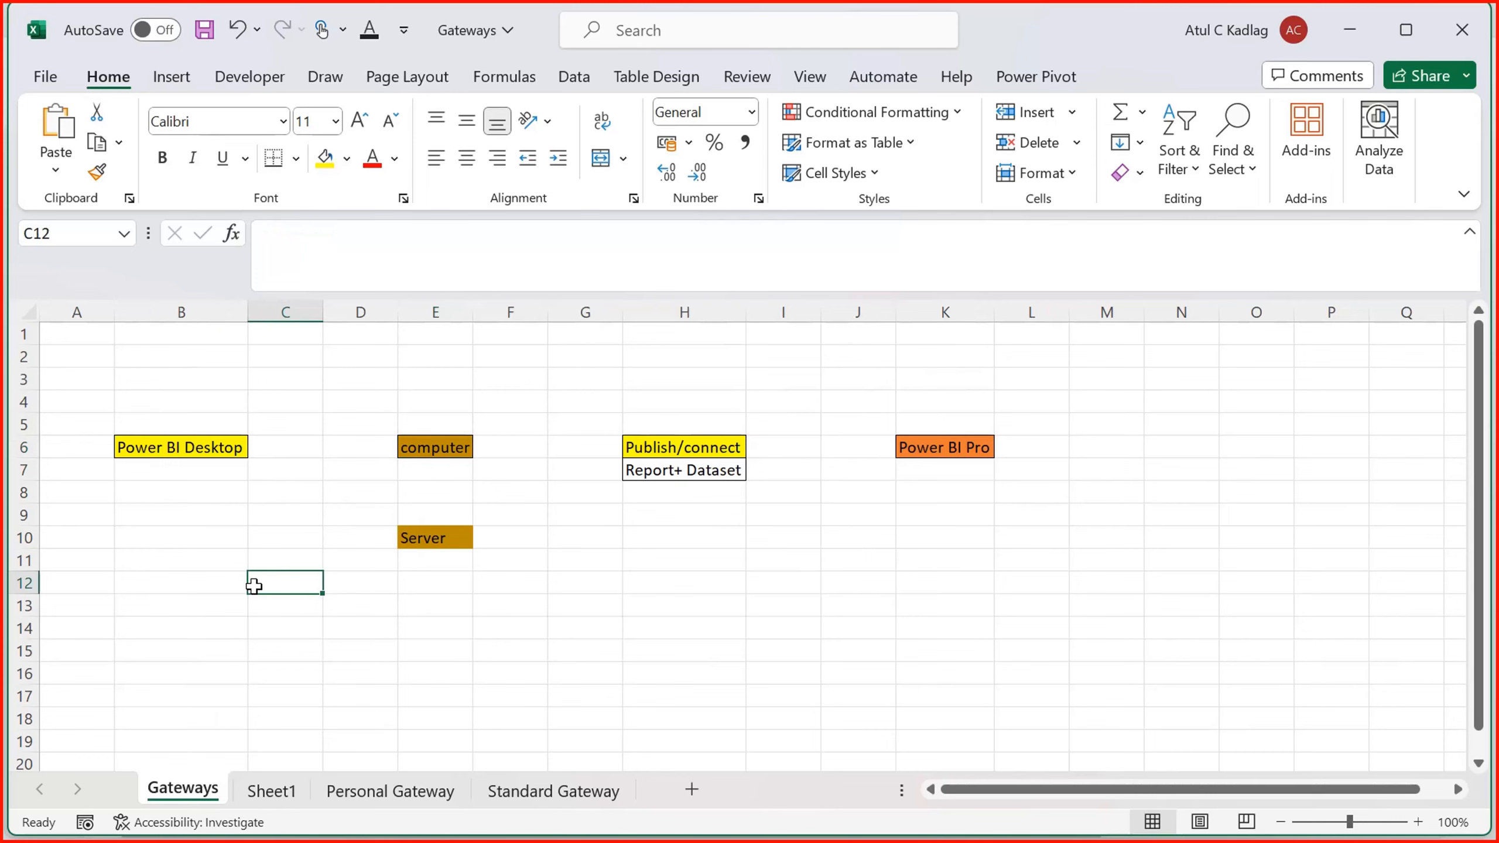
{"action": "left_click_drag", "start_coordinate": [89, 378], "coordinate": [111, 429]}
{"action": "left_click_drag", "start_coordinate": [242, 499], "coordinate": [242, 499]}
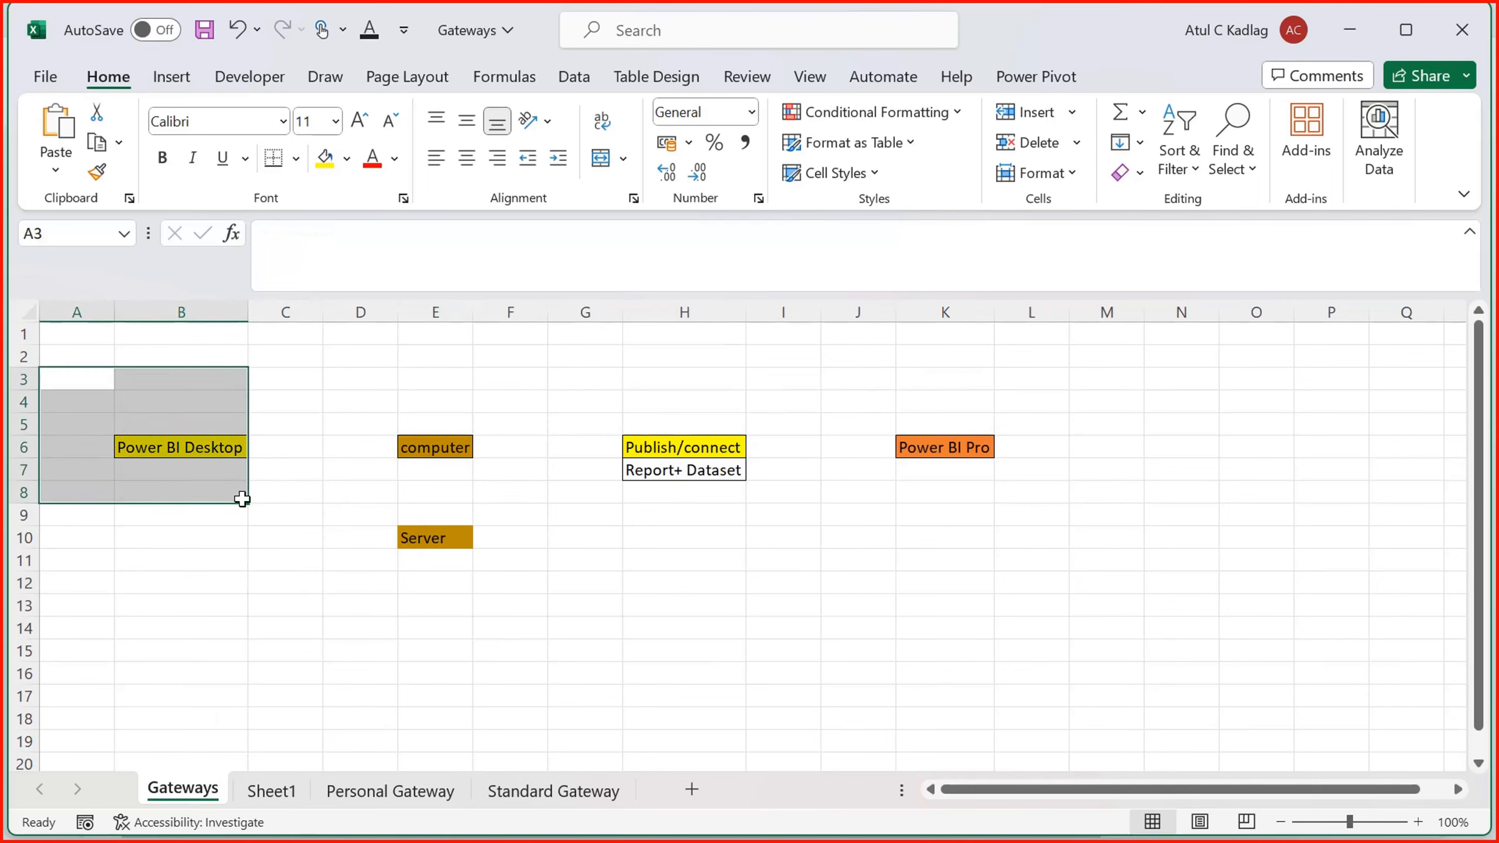
{"action": "left_click", "coordinate": [463, 560]}
{"action": "left_click_drag", "start_coordinate": [80, 376], "coordinate": [264, 463]}
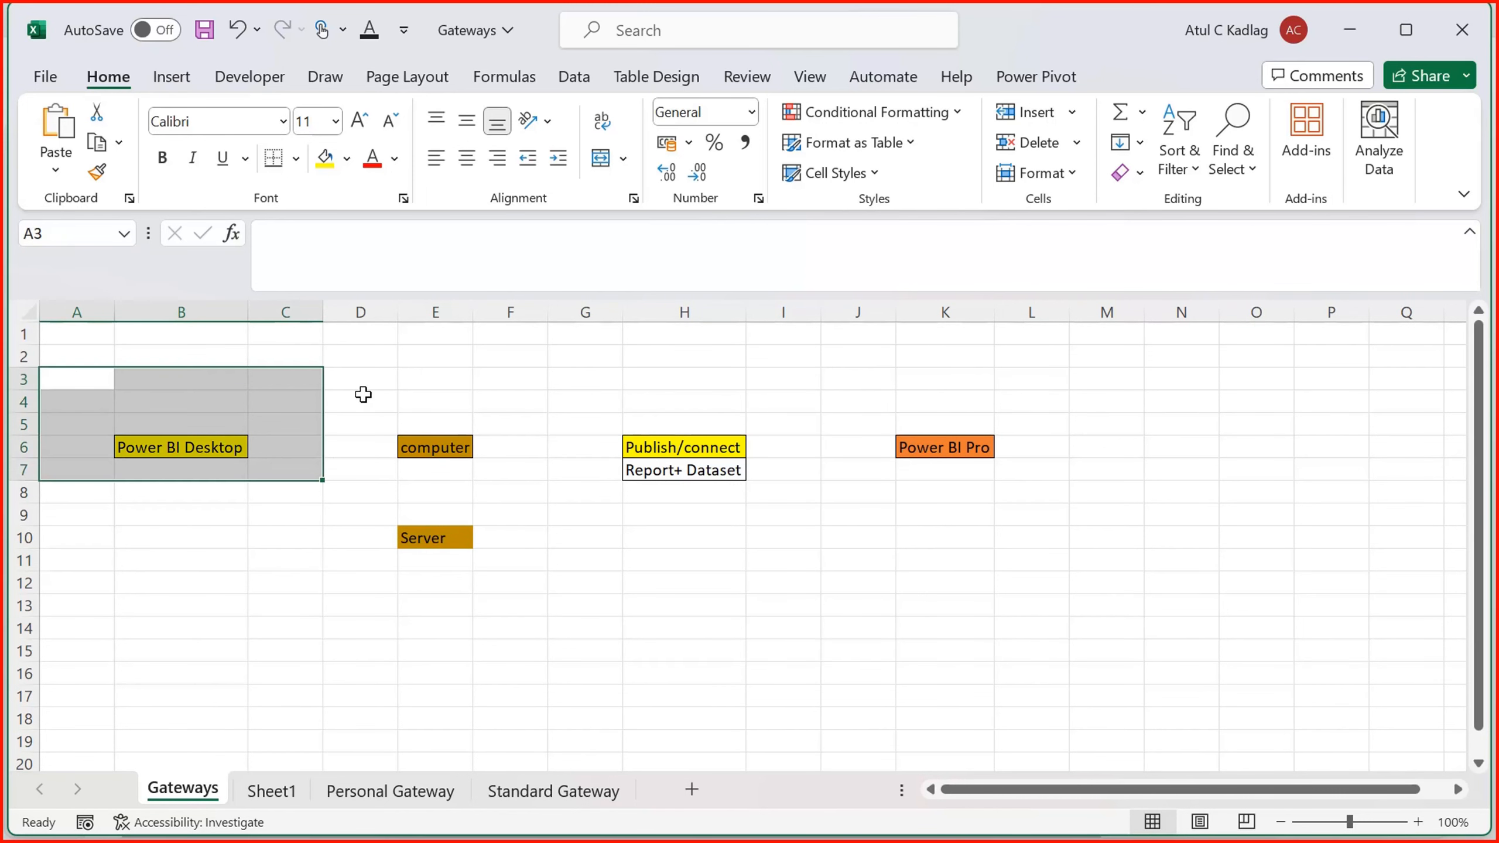
{"action": "left_click_drag", "start_coordinate": [360, 378], "coordinate": [492, 473]}
{"action": "left_click", "coordinate": [492, 474]}
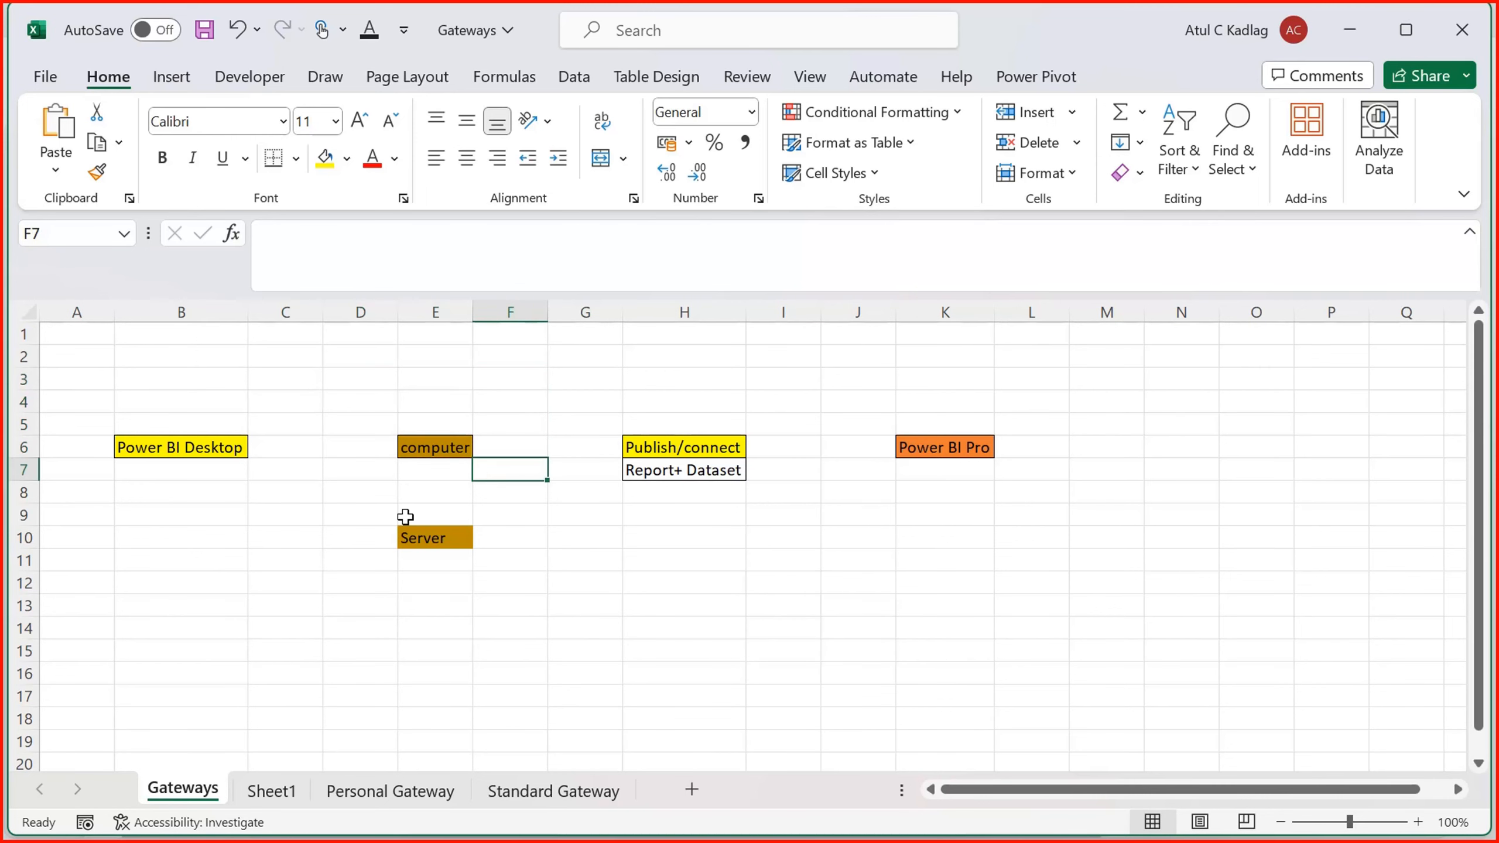
{"action": "left_click_drag", "start_coordinate": [356, 511], "coordinate": [506, 569]}
{"action": "left_click", "coordinate": [503, 621]}
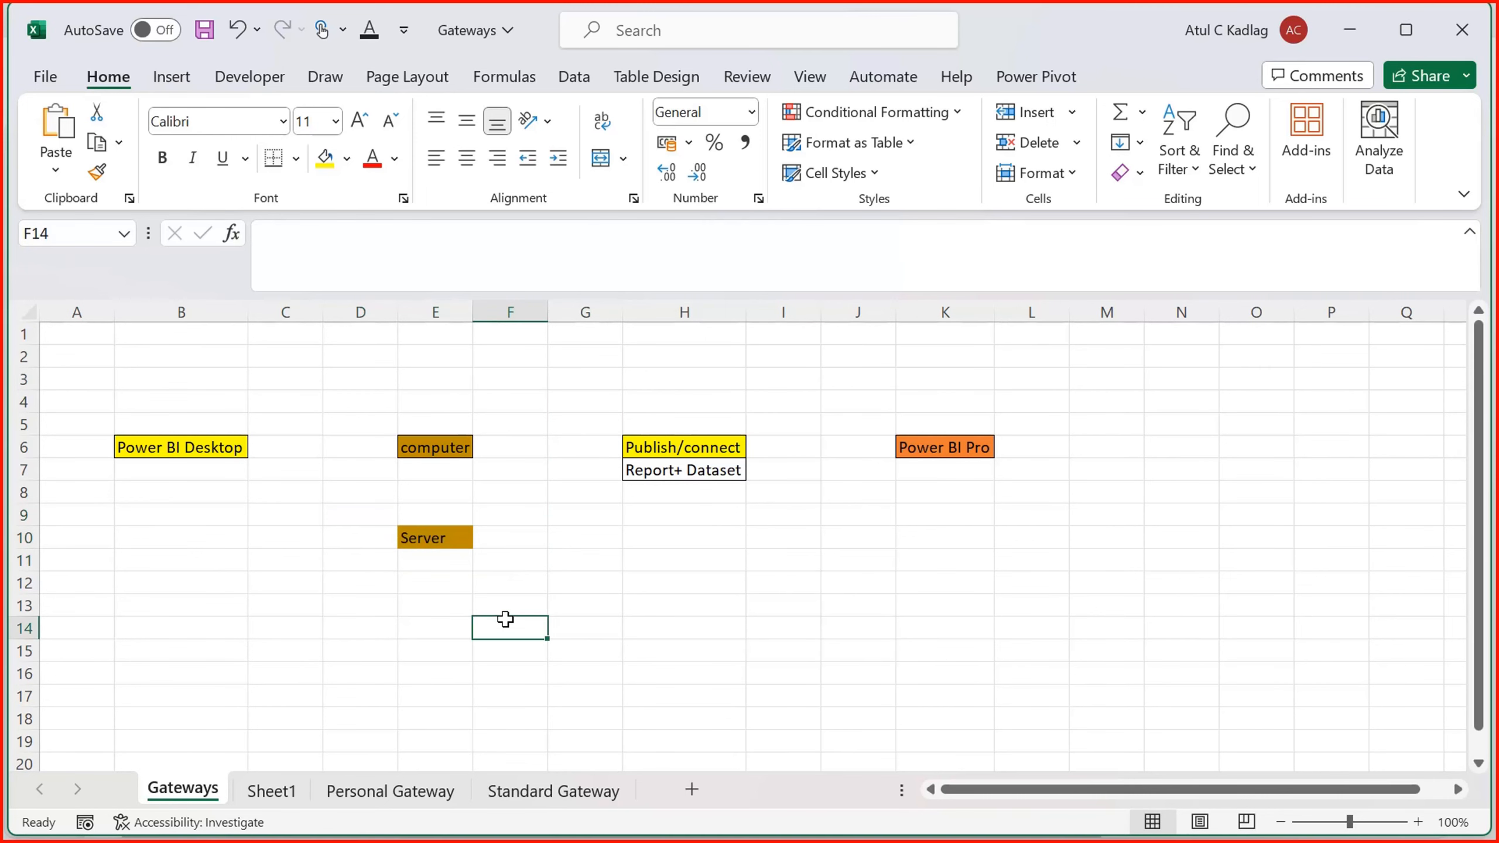
{"action": "left_click_drag", "start_coordinate": [354, 501], "coordinate": [503, 577]}
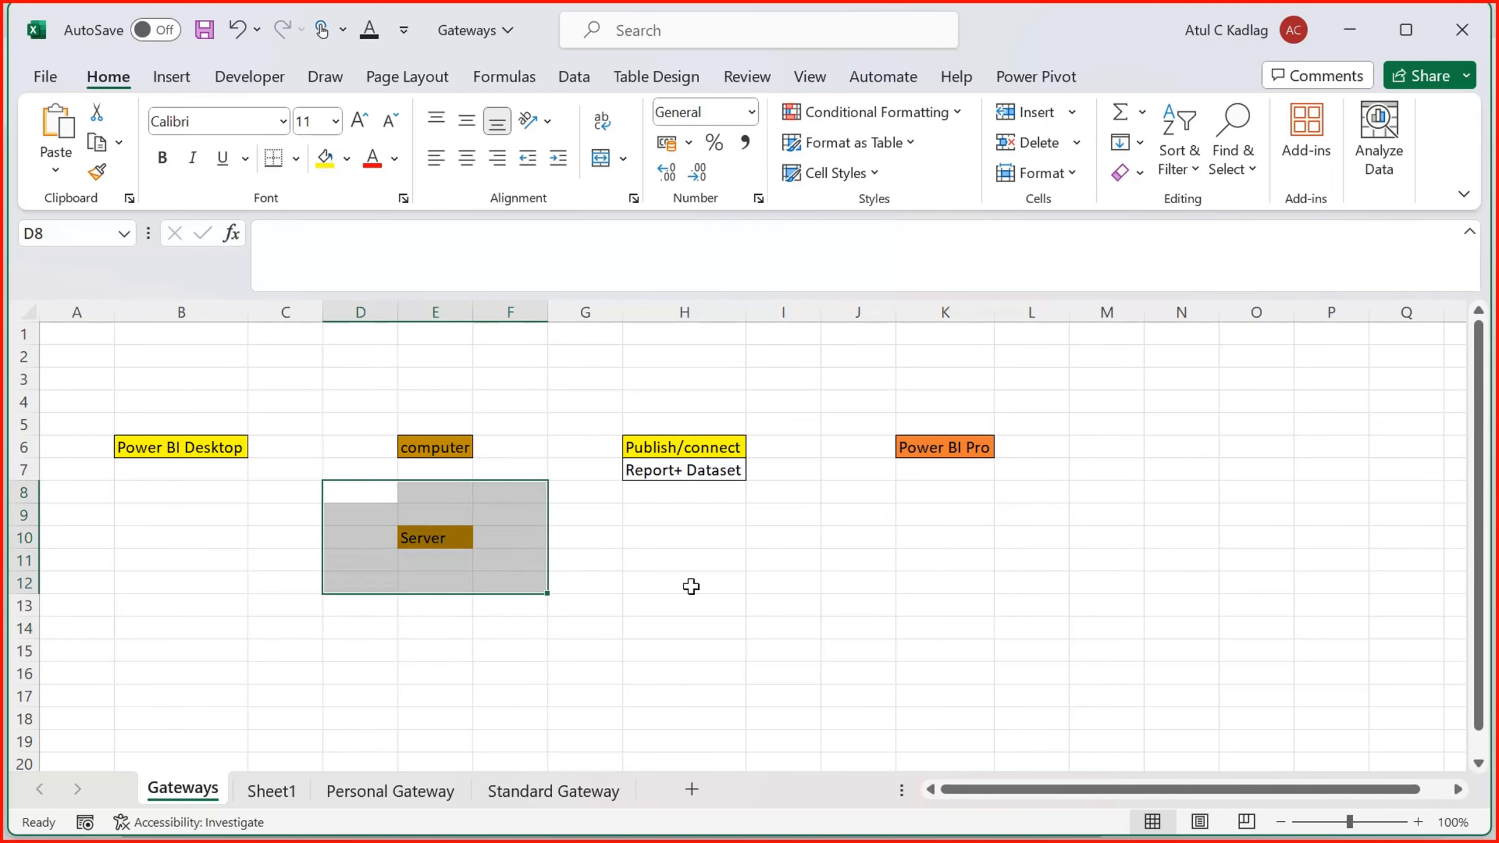
{"action": "left_click", "coordinate": [693, 585]}
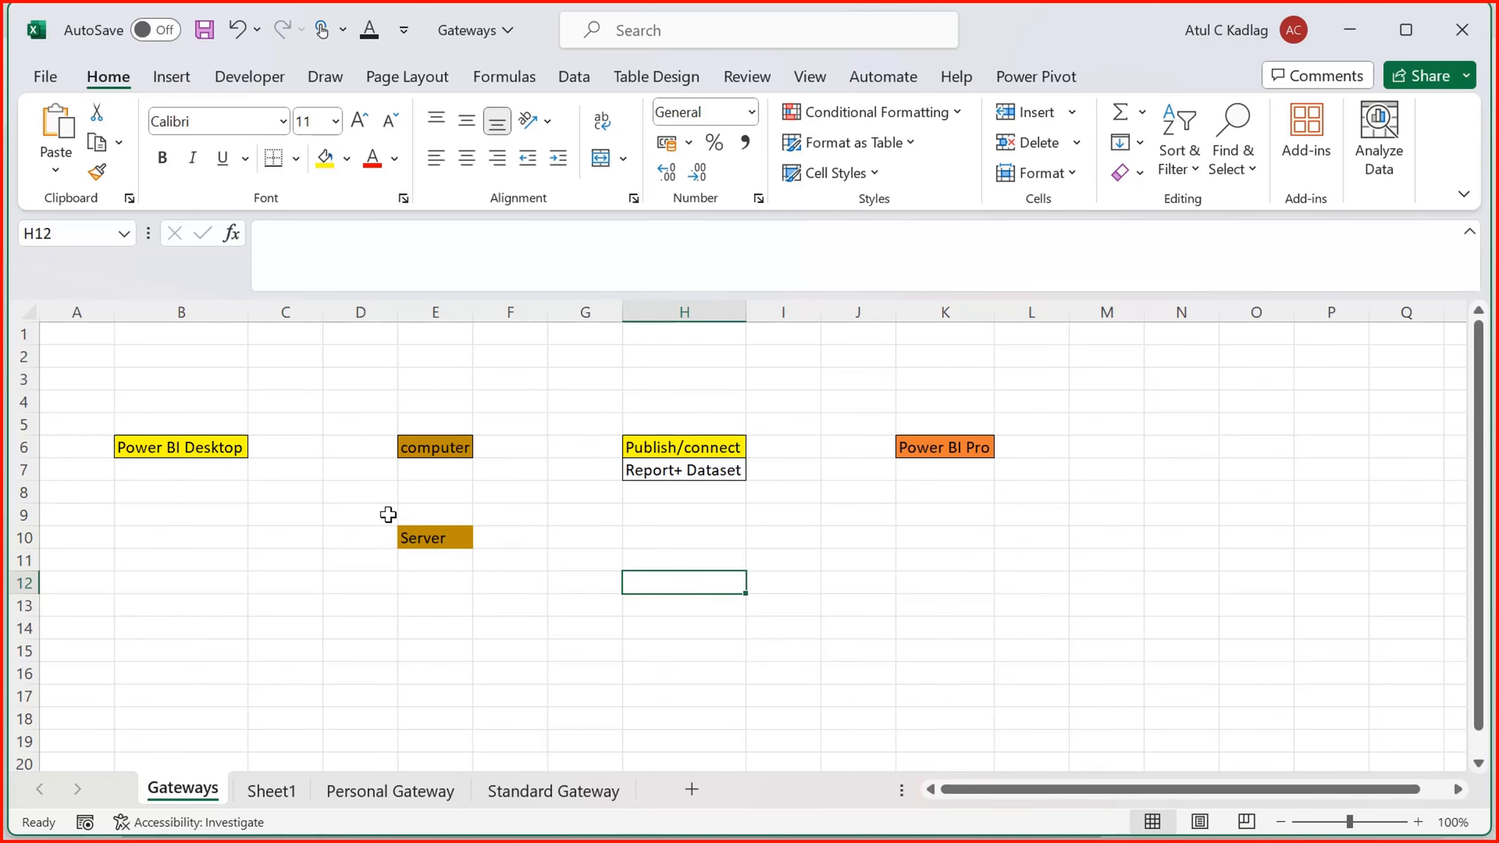
{"action": "left_click_drag", "start_coordinate": [388, 515], "coordinate": [497, 567]}
{"action": "left_click", "coordinate": [550, 602]}
{"action": "left_click_drag", "start_coordinate": [590, 401], "coordinate": [805, 510]}
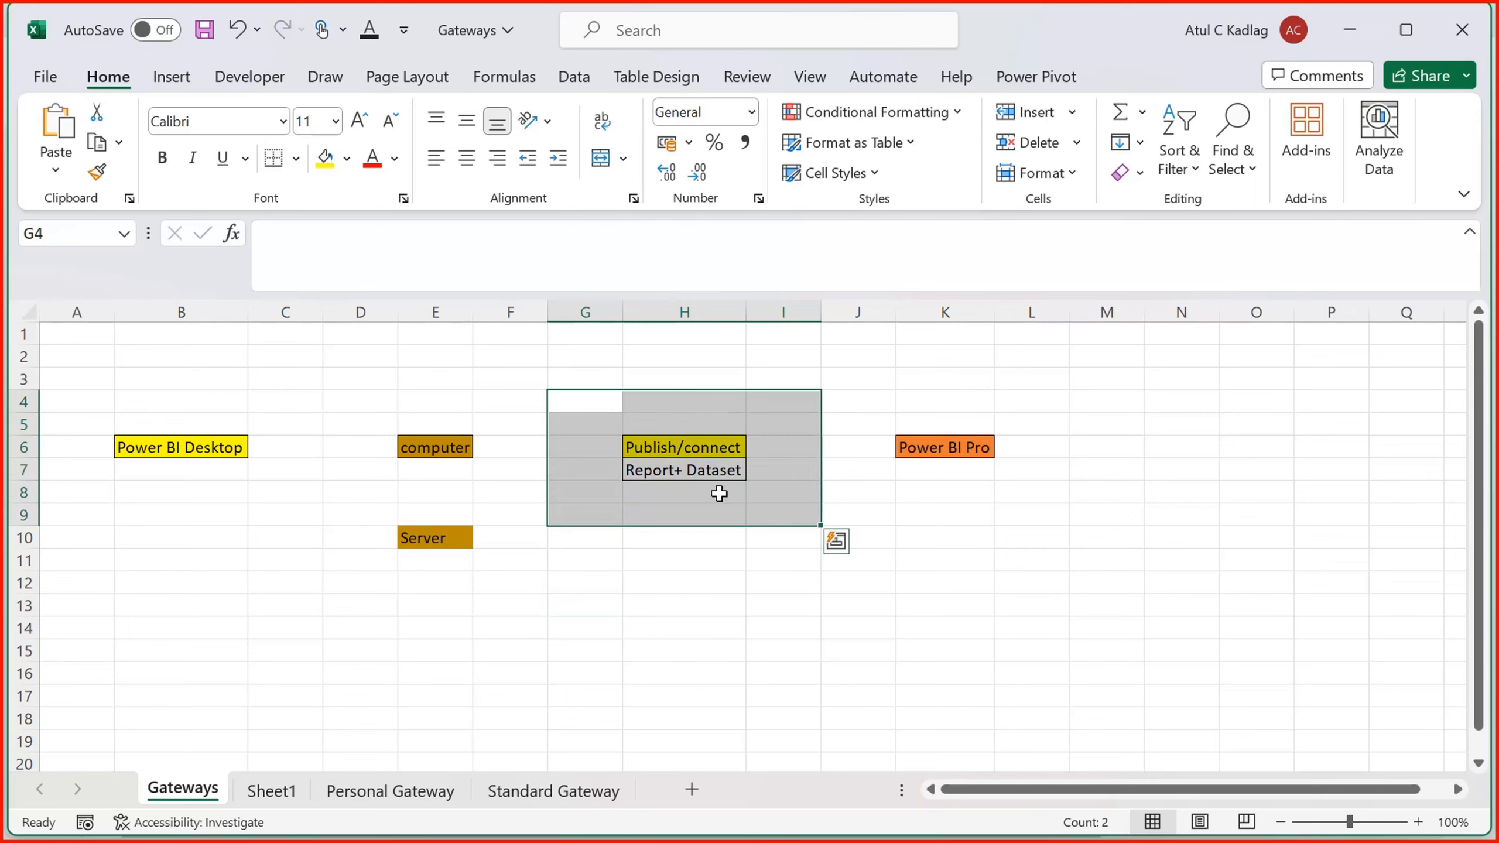
{"action": "left_click", "coordinate": [916, 439]}
{"action": "left_click_drag", "start_coordinate": [849, 405], "coordinate": [1010, 490]}
{"action": "left_click", "coordinate": [942, 570]}
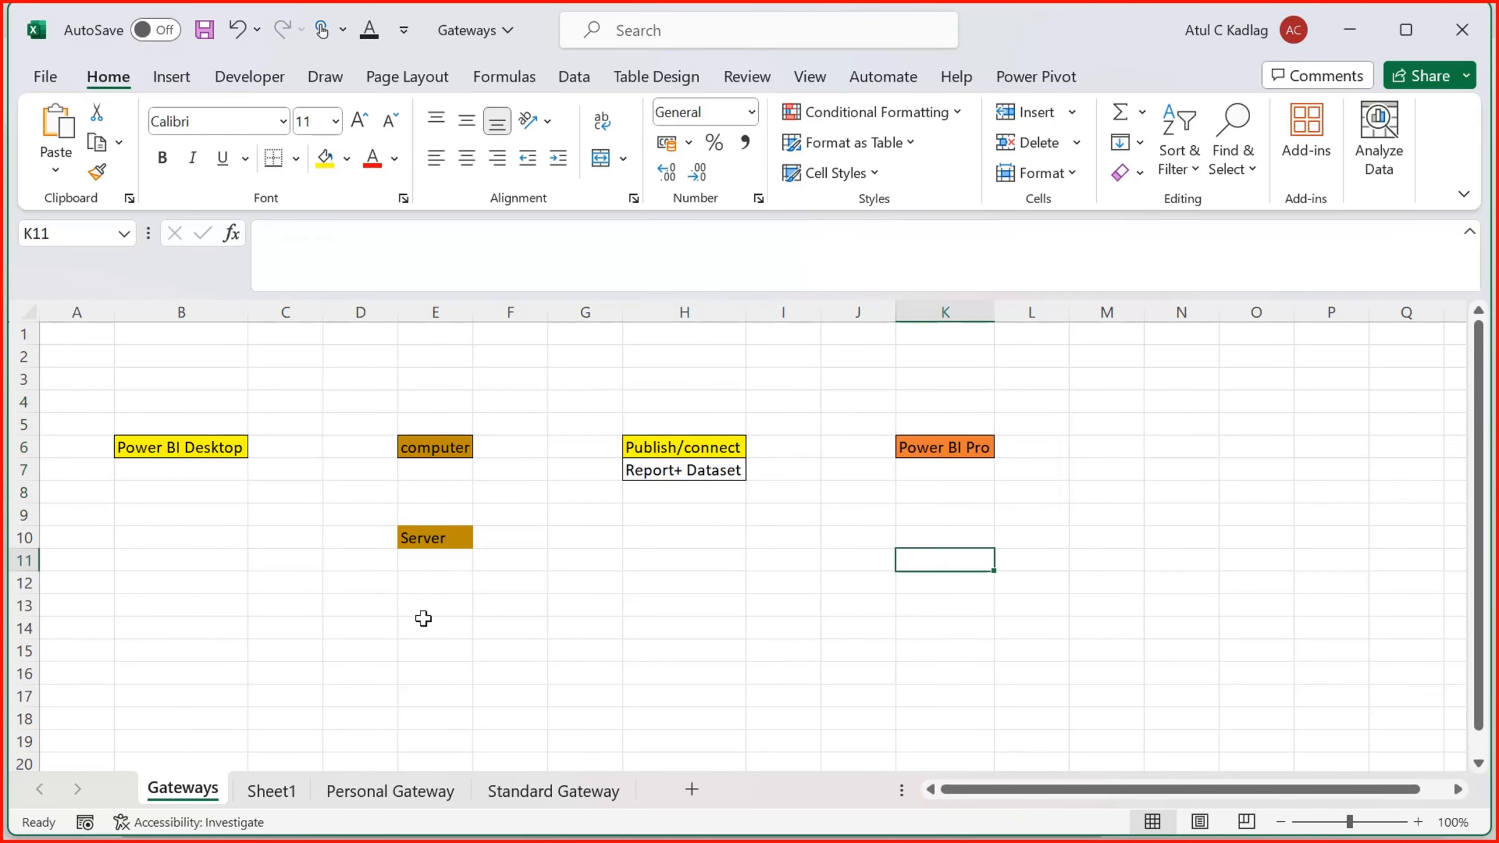
Step: View the Personal Gateway sheet's diagram and switch to the Power BI gateway page in Microsoft Edge
{"action": "left_click", "coordinate": [274, 794]}
{"action": "left_click", "coordinate": [388, 790]}
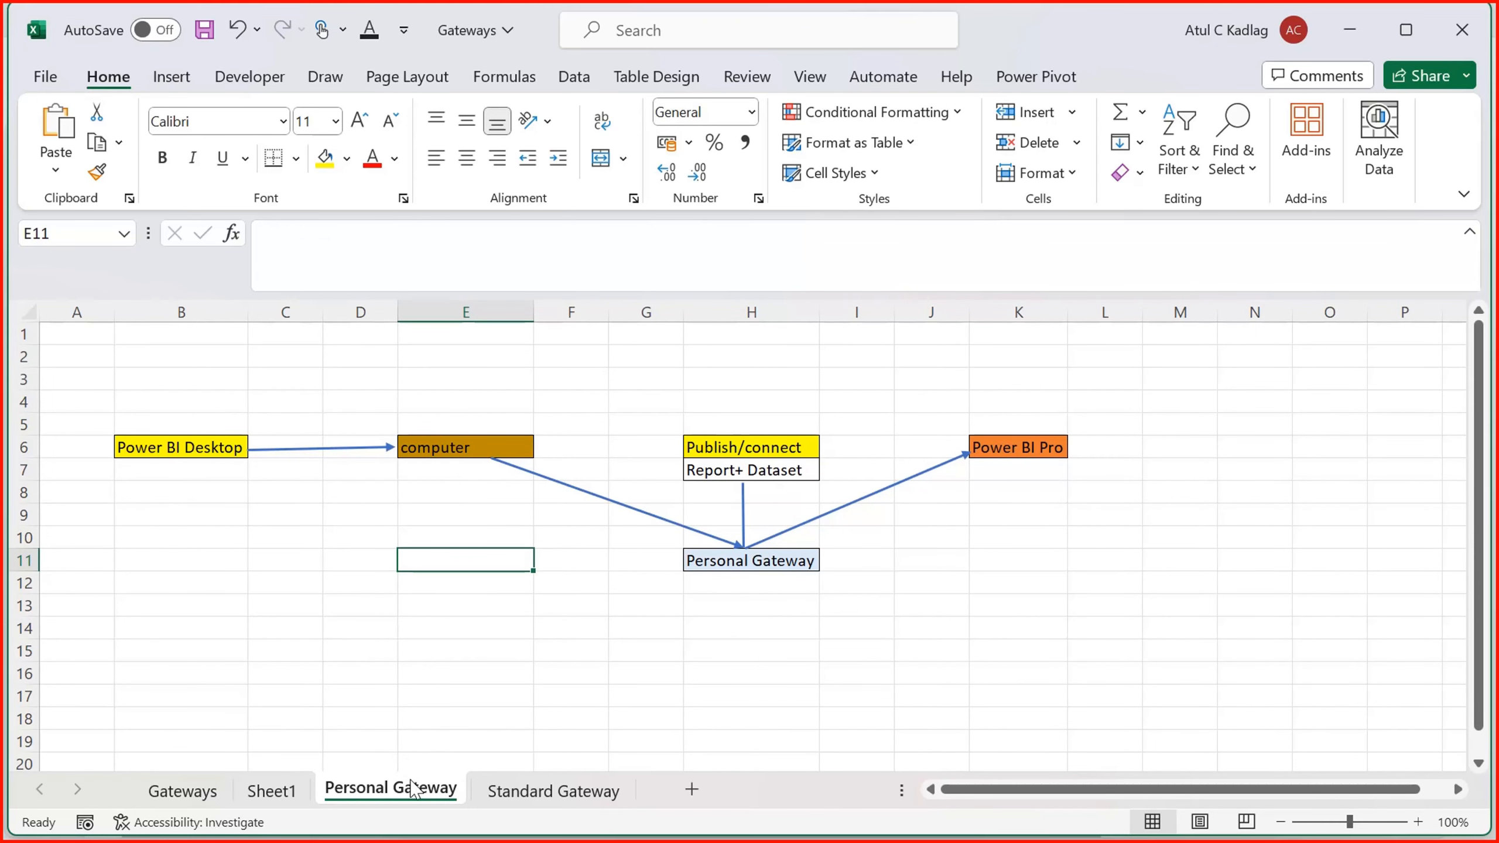
{"action": "key", "text": "alt+Tab"}
{"action": "key", "text": "alt+Tab"}
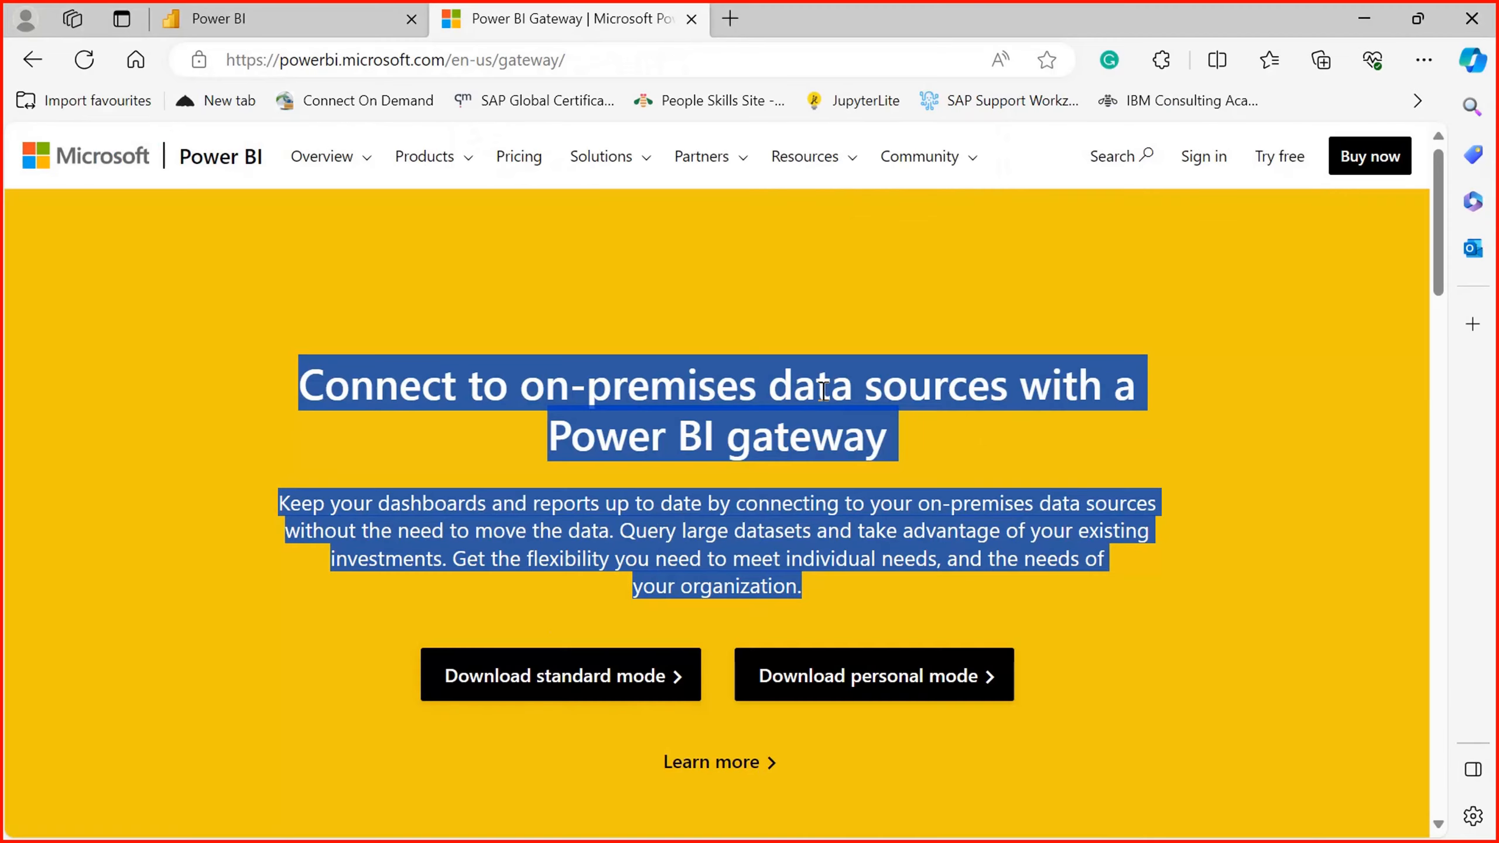
{"action": "left_click", "coordinate": [843, 380]}
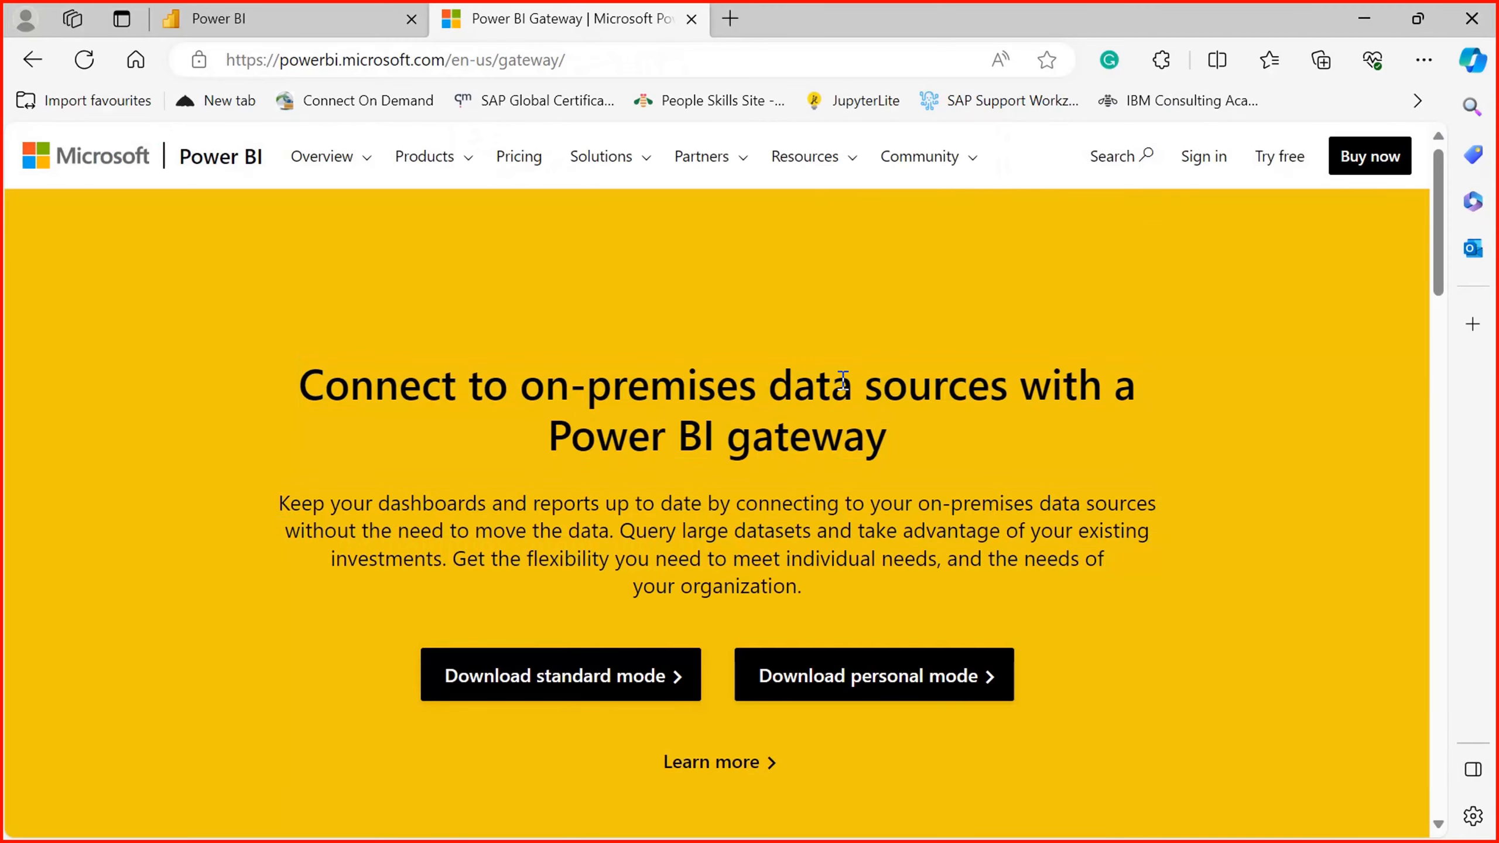
Step: Examine the gateway page's feature overview and compare the cloud services that standard mode and personal mode work with
{"action": "scroll", "coordinate": [843, 381], "scroll_direction": "down", "scroll_amount": 5}
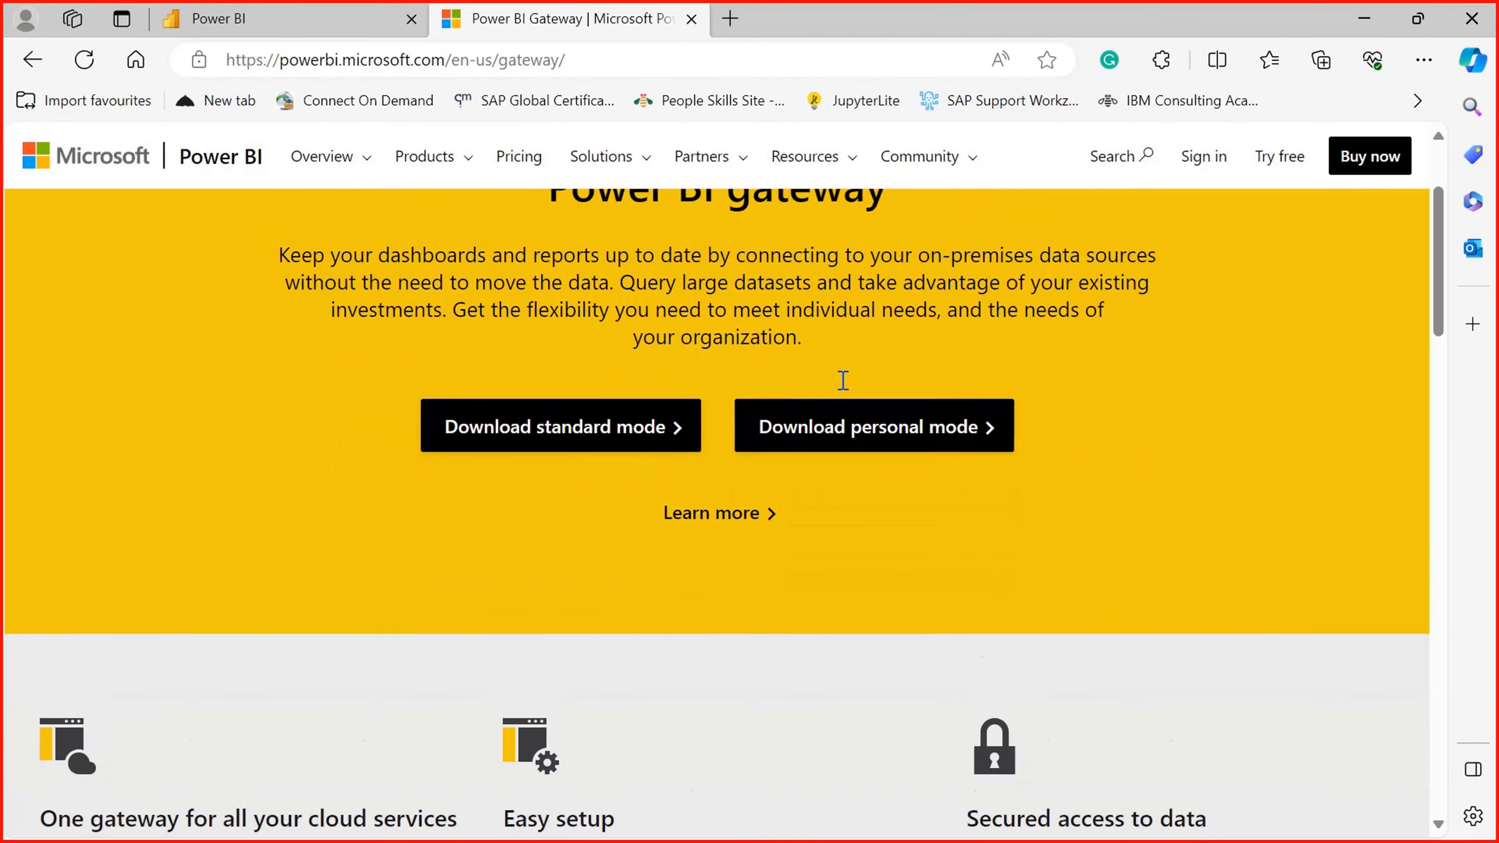
{"action": "scroll", "coordinate": [842, 381], "scroll_direction": "down", "scroll_amount": 9}
{"action": "scroll", "coordinate": [842, 380], "scroll_direction": "up", "scroll_amount": 9}
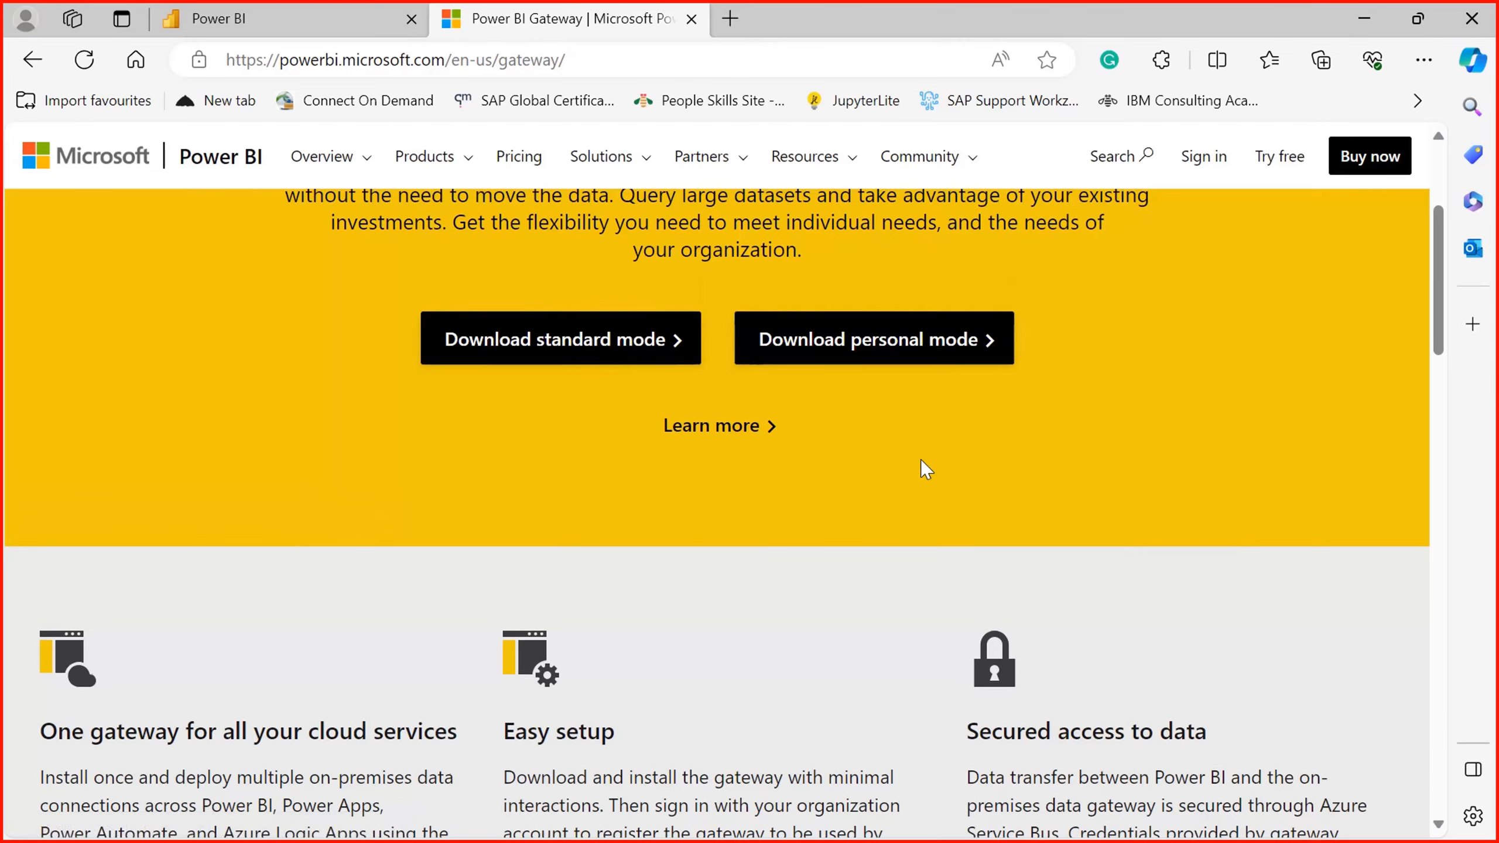
{"action": "scroll", "coordinate": [923, 469], "scroll_direction": "down", "scroll_amount": 5}
{"action": "scroll", "coordinate": [925, 470], "scroll_direction": "down", "scroll_amount": 5}
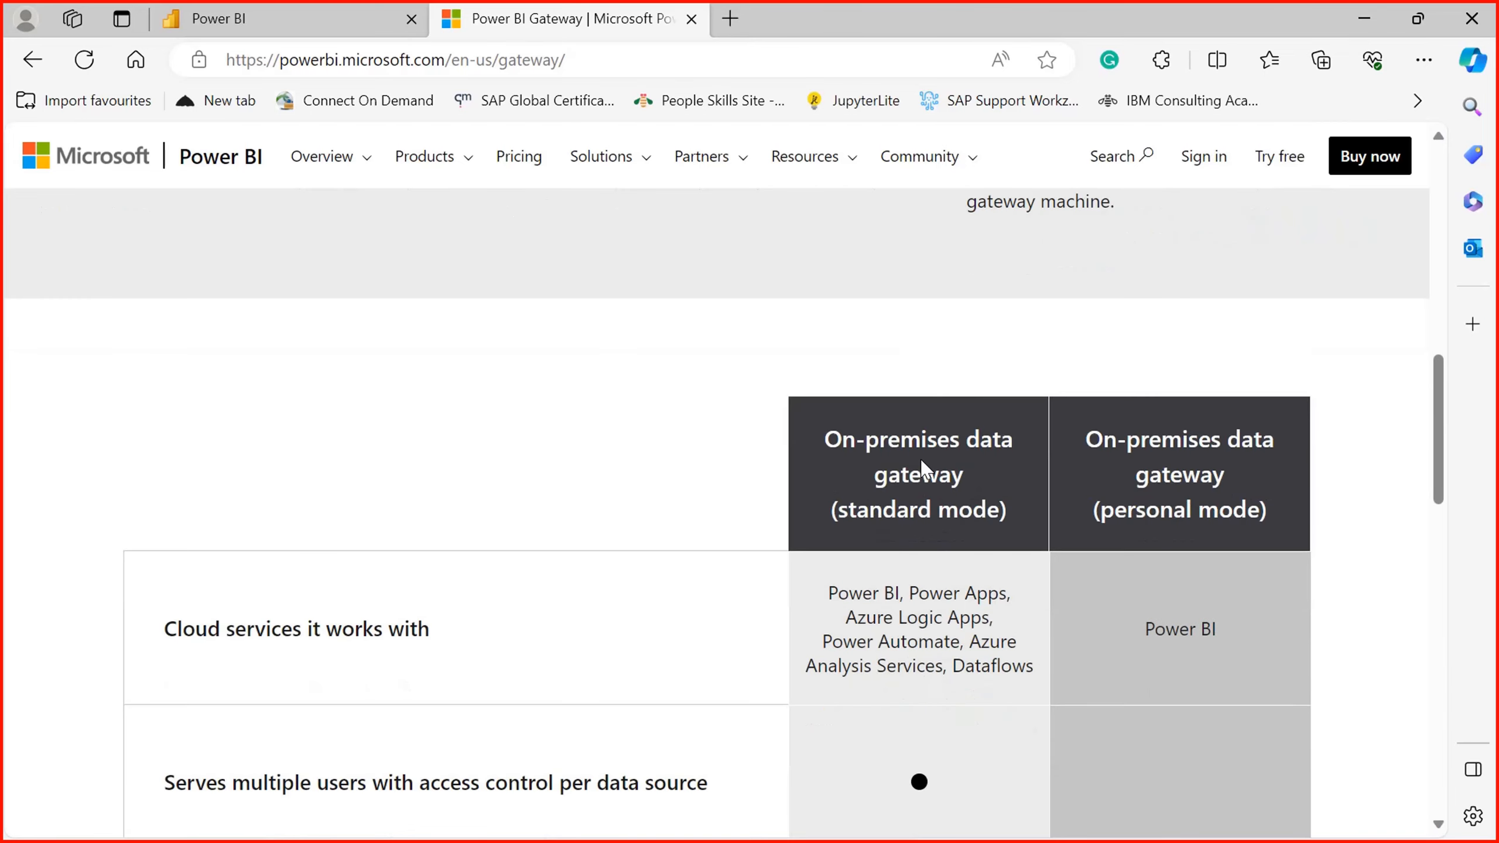
{"action": "scroll", "coordinate": [925, 469], "scroll_direction": "down", "scroll_amount": 3}
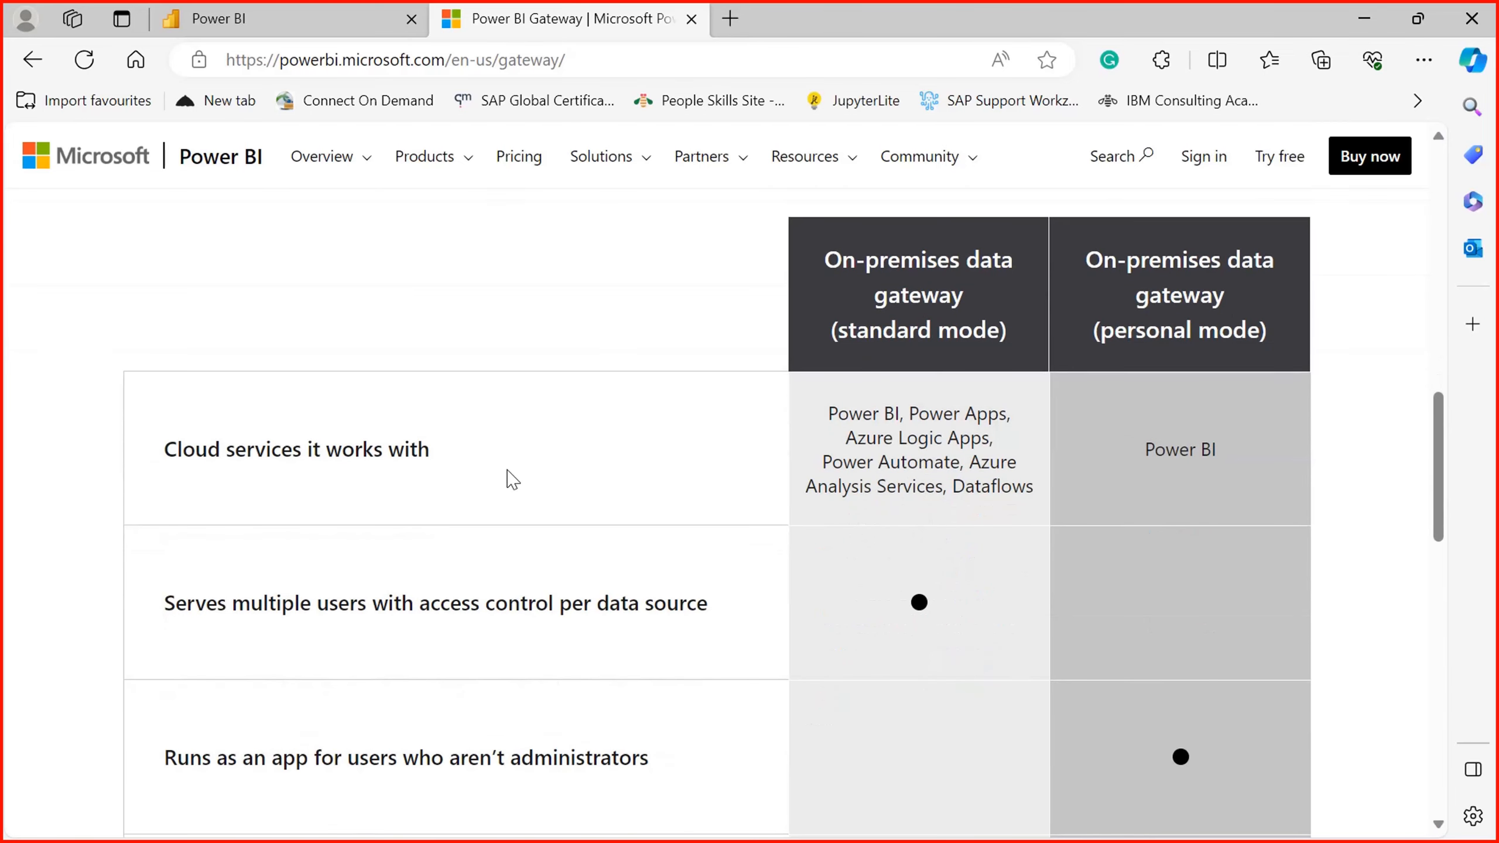
{"action": "scroll", "coordinate": [512, 480], "scroll_direction": "down", "scroll_amount": 1}
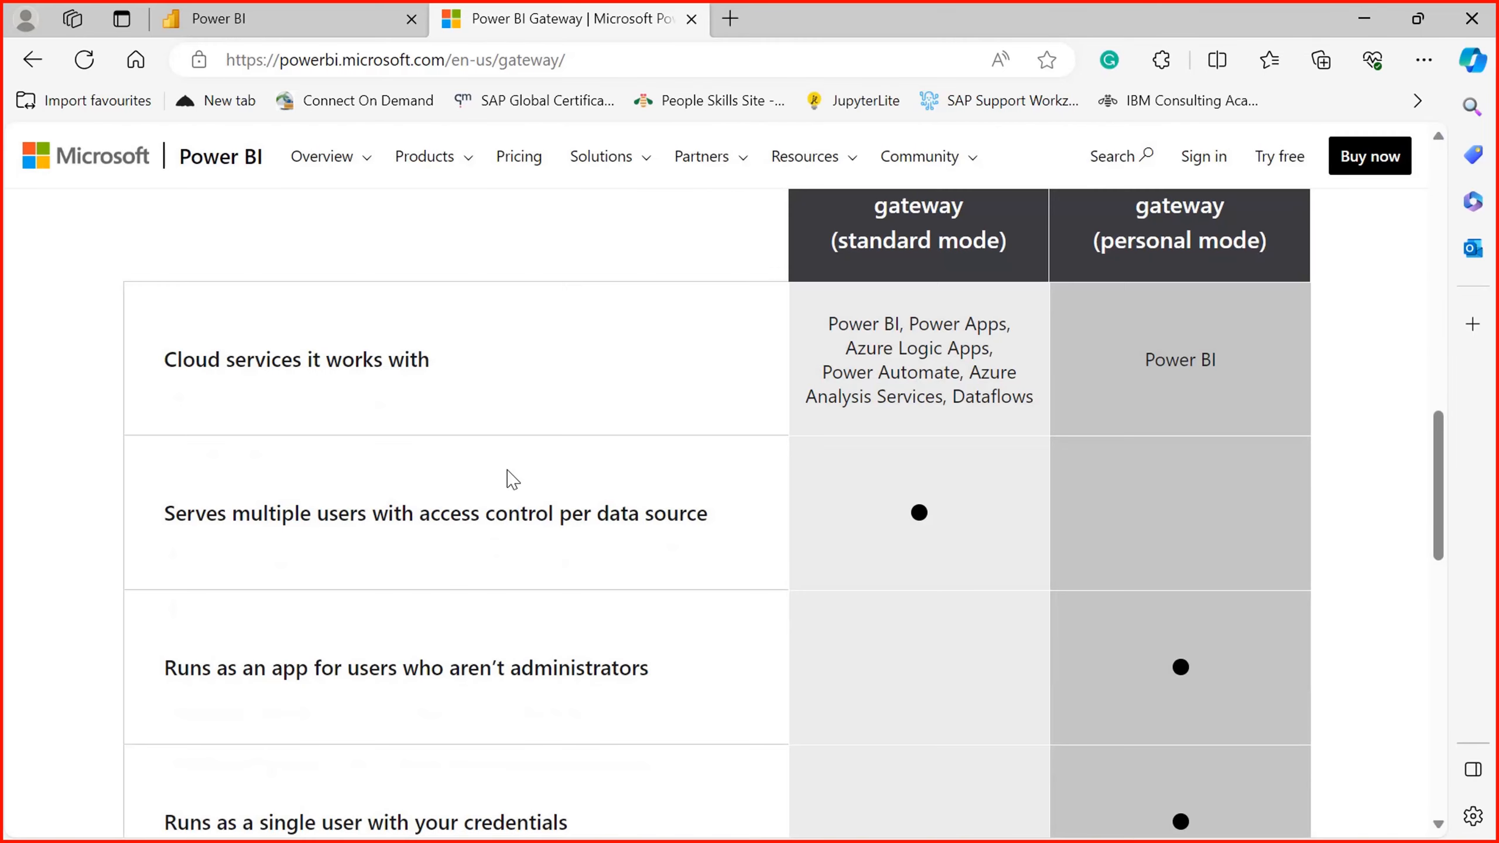
{"action": "scroll", "coordinate": [512, 480], "scroll_direction": "down", "scroll_amount": 1}
{"action": "scroll", "coordinate": [512, 479], "scroll_direction": "up", "scroll_amount": 1}
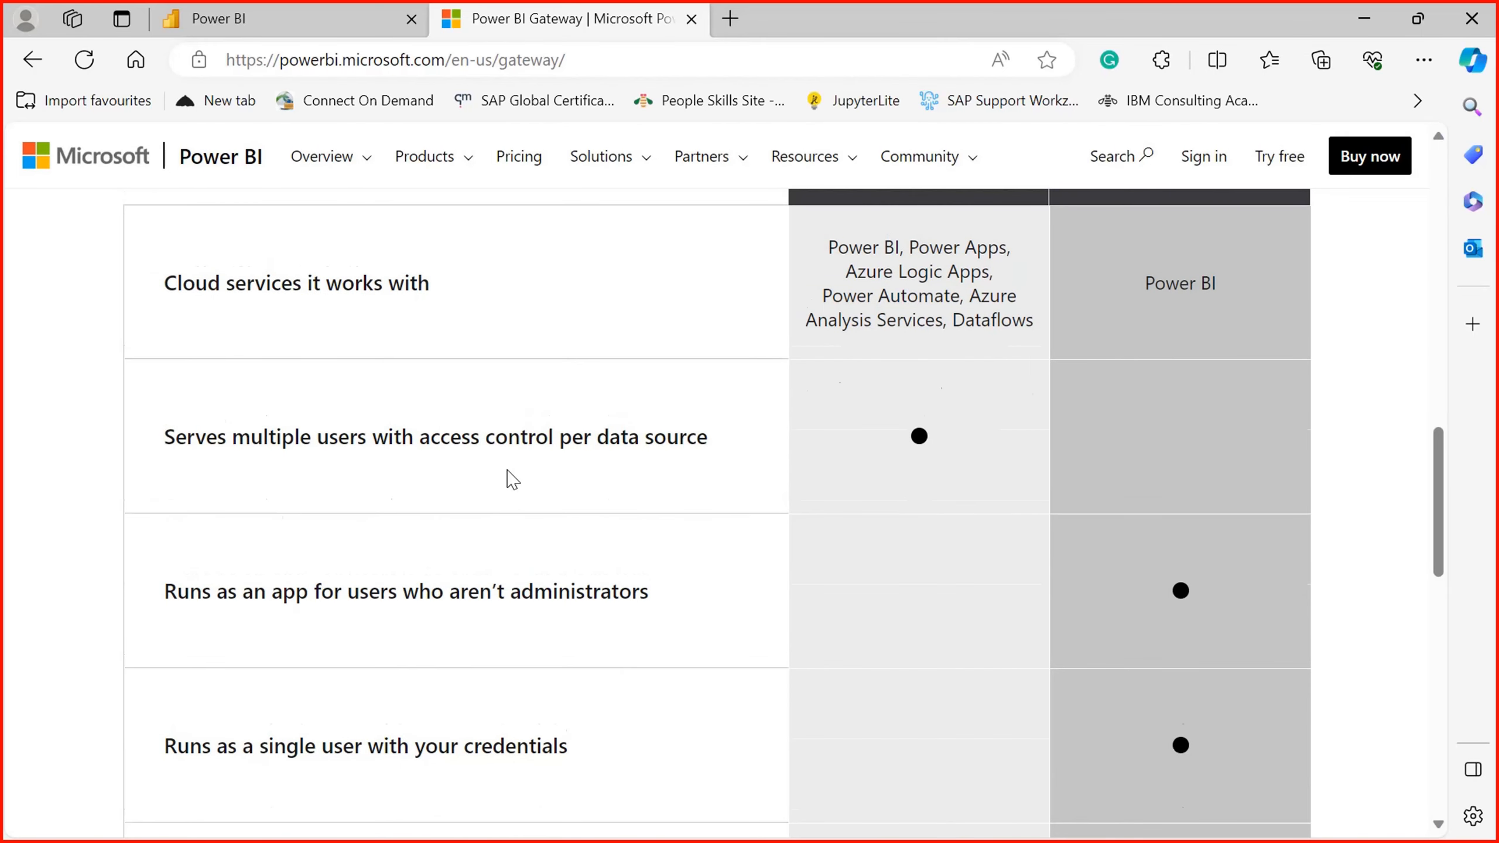
{"action": "scroll", "coordinate": [512, 479], "scroll_direction": "up", "scroll_amount": 1}
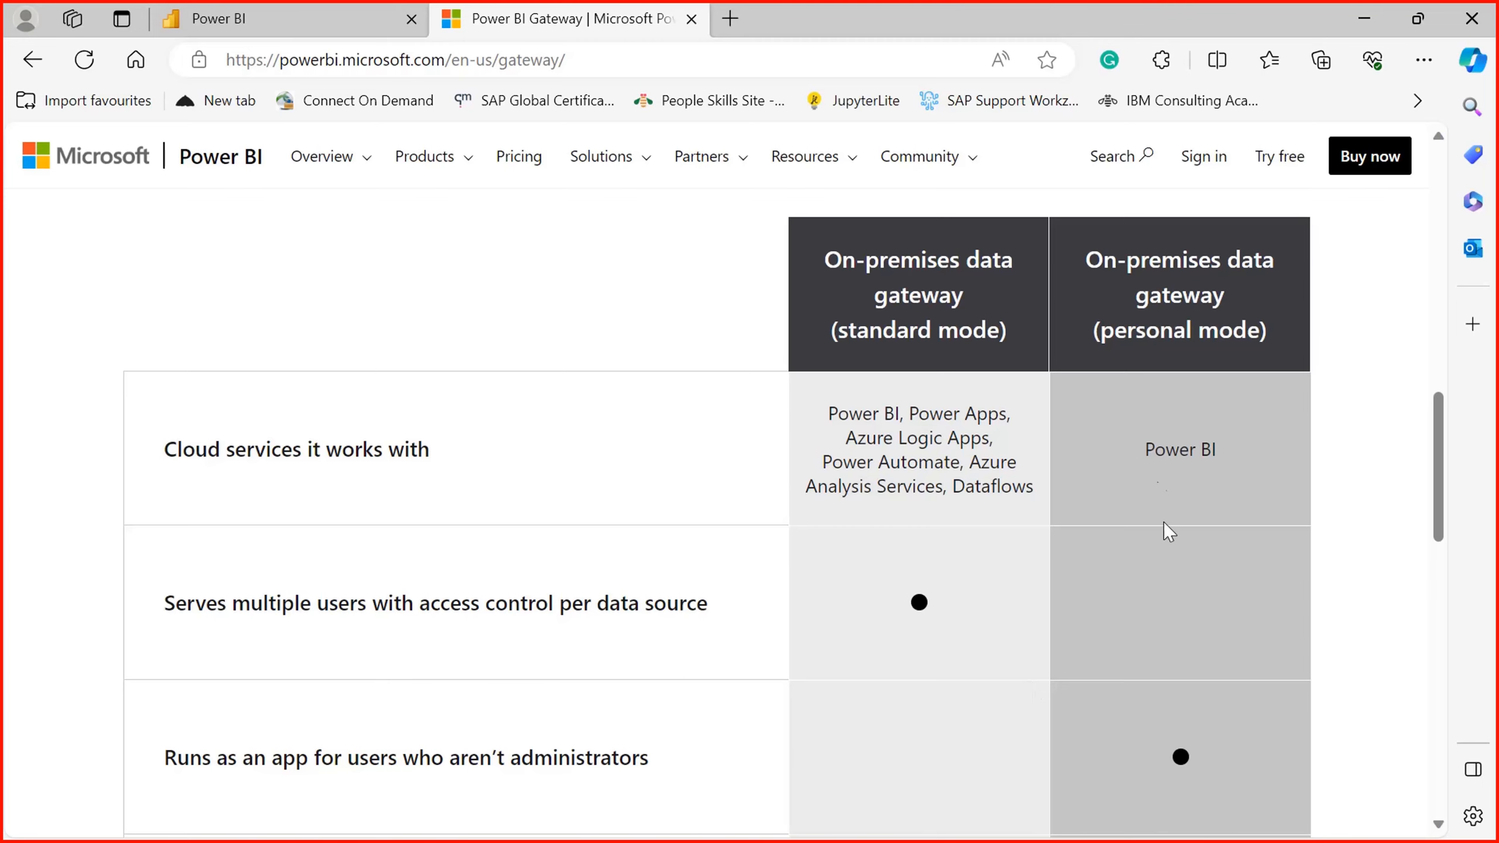
{"action": "left_click_drag", "start_coordinate": [1152, 449], "coordinate": [1216, 451]}
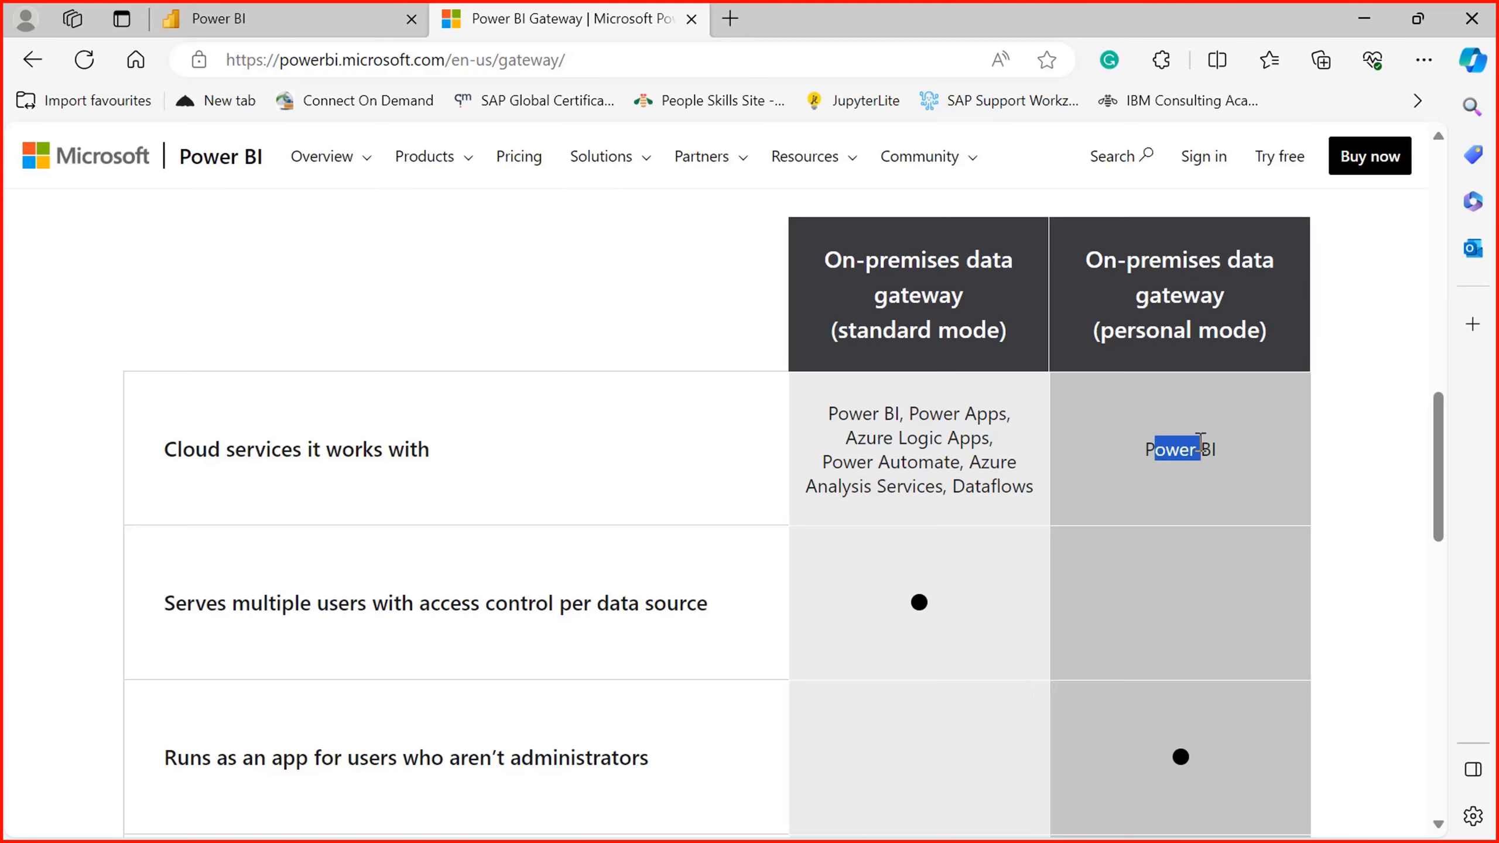
{"action": "left_click", "coordinate": [1151, 501]}
Step: Compare both gateway modes on access control, user credentials, scheduled refresh, DirectQuery and live connection support
{"action": "scroll", "coordinate": [1137, 510], "scroll_direction": "down", "scroll_amount": 10}
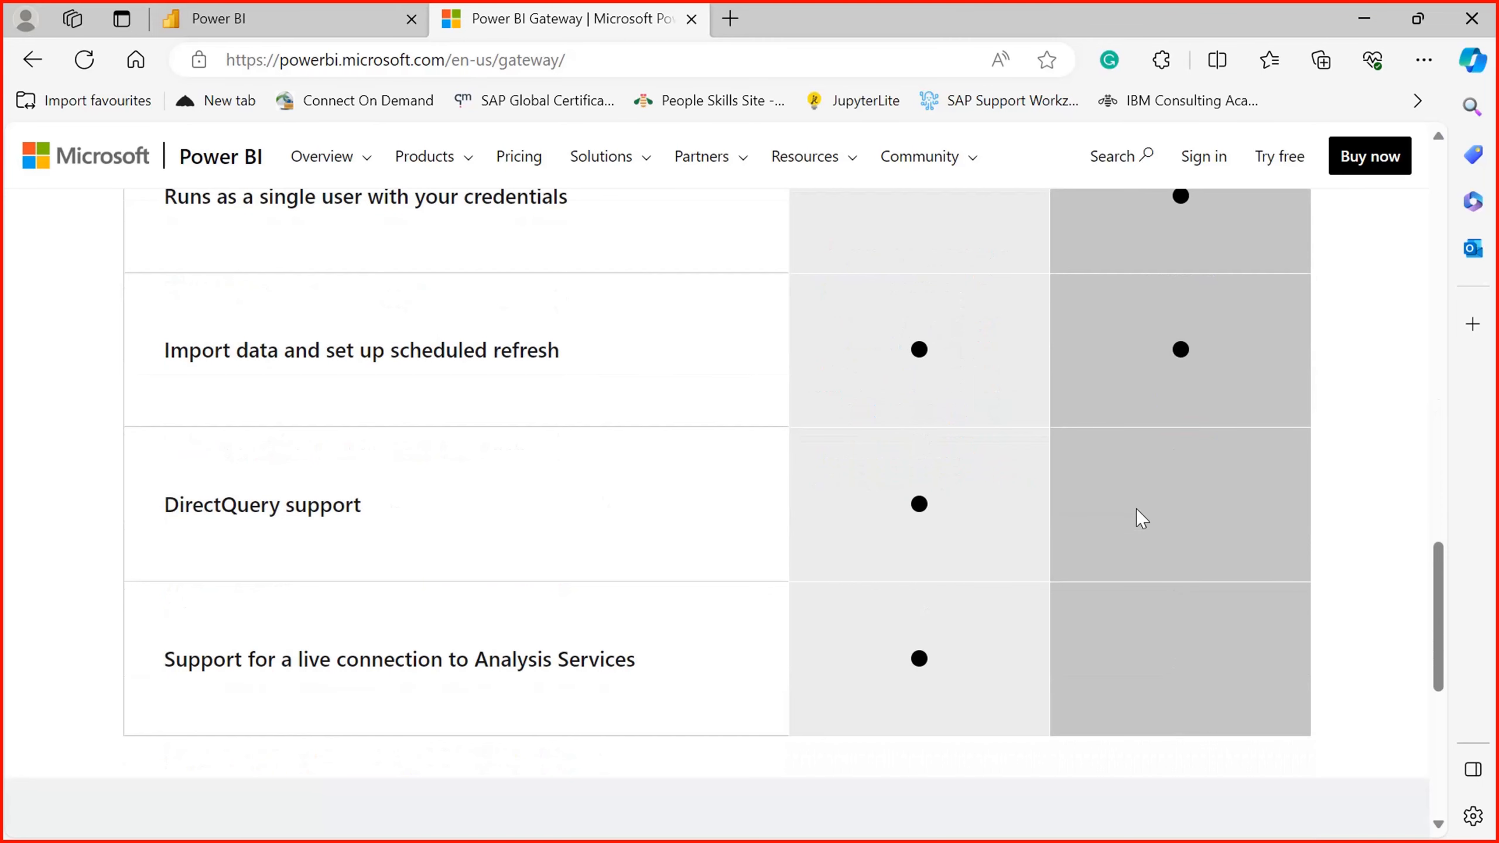
{"action": "scroll", "coordinate": [1136, 508], "scroll_direction": "down", "scroll_amount": 8}
{"action": "scroll", "coordinate": [1136, 508], "scroll_direction": "up", "scroll_amount": 15}
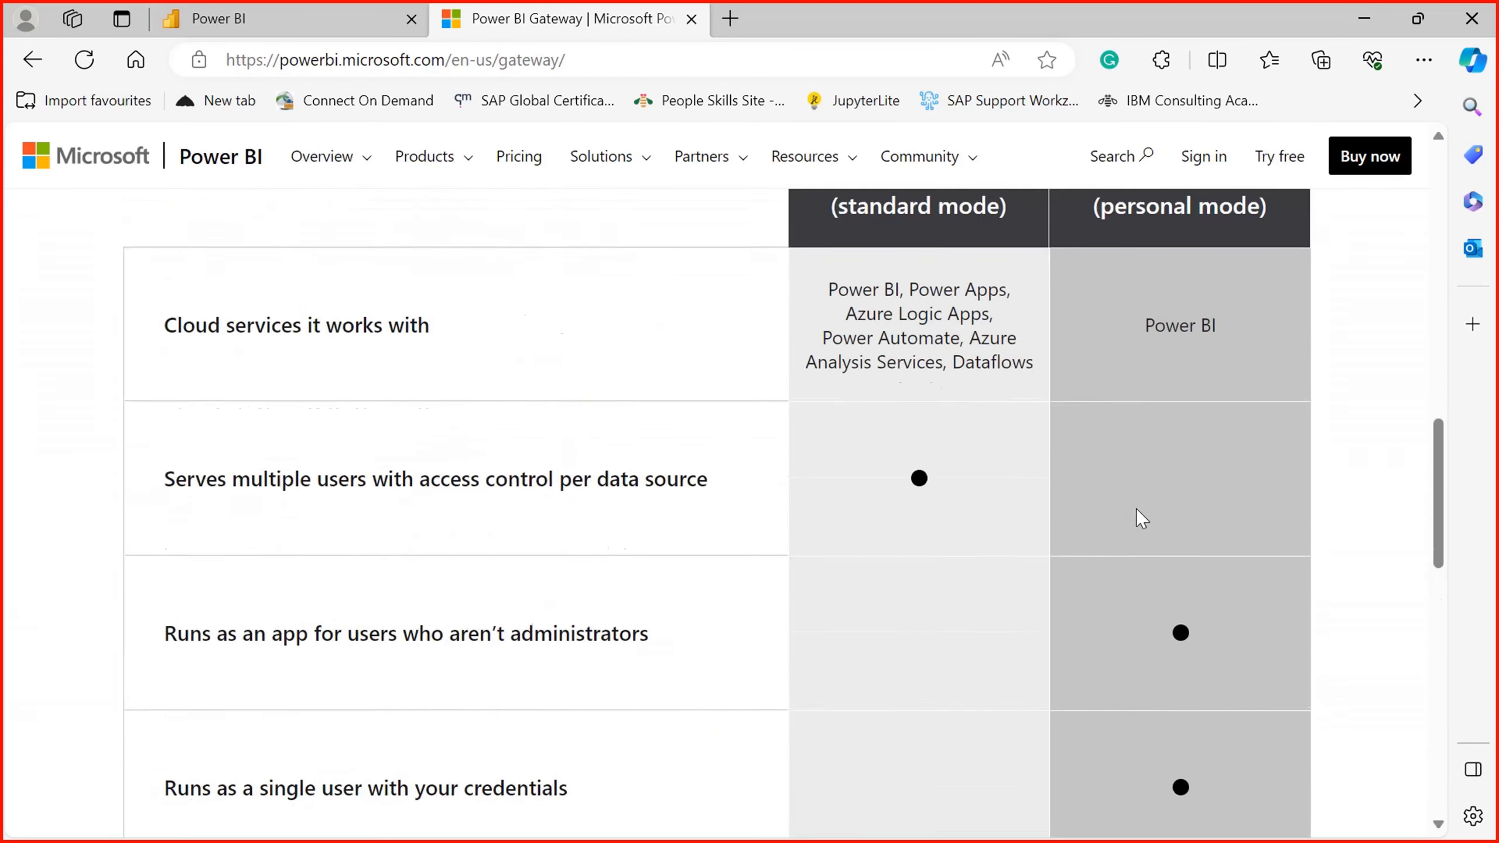
{"action": "scroll", "coordinate": [1136, 508], "scroll_direction": "down", "scroll_amount": 3}
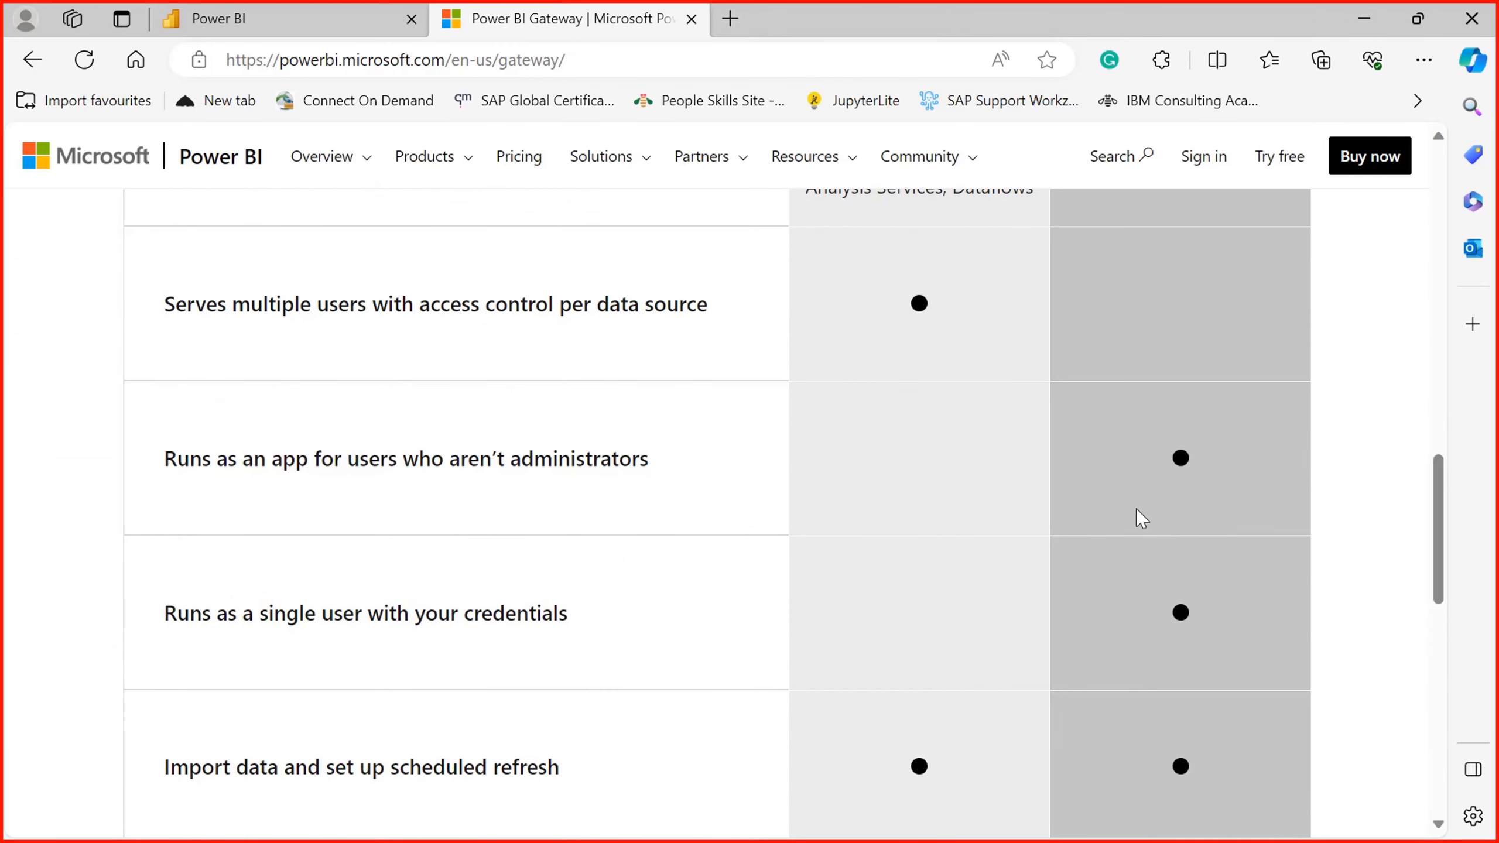
{"action": "left_click_drag", "start_coordinate": [402, 304], "coordinate": [654, 314]}
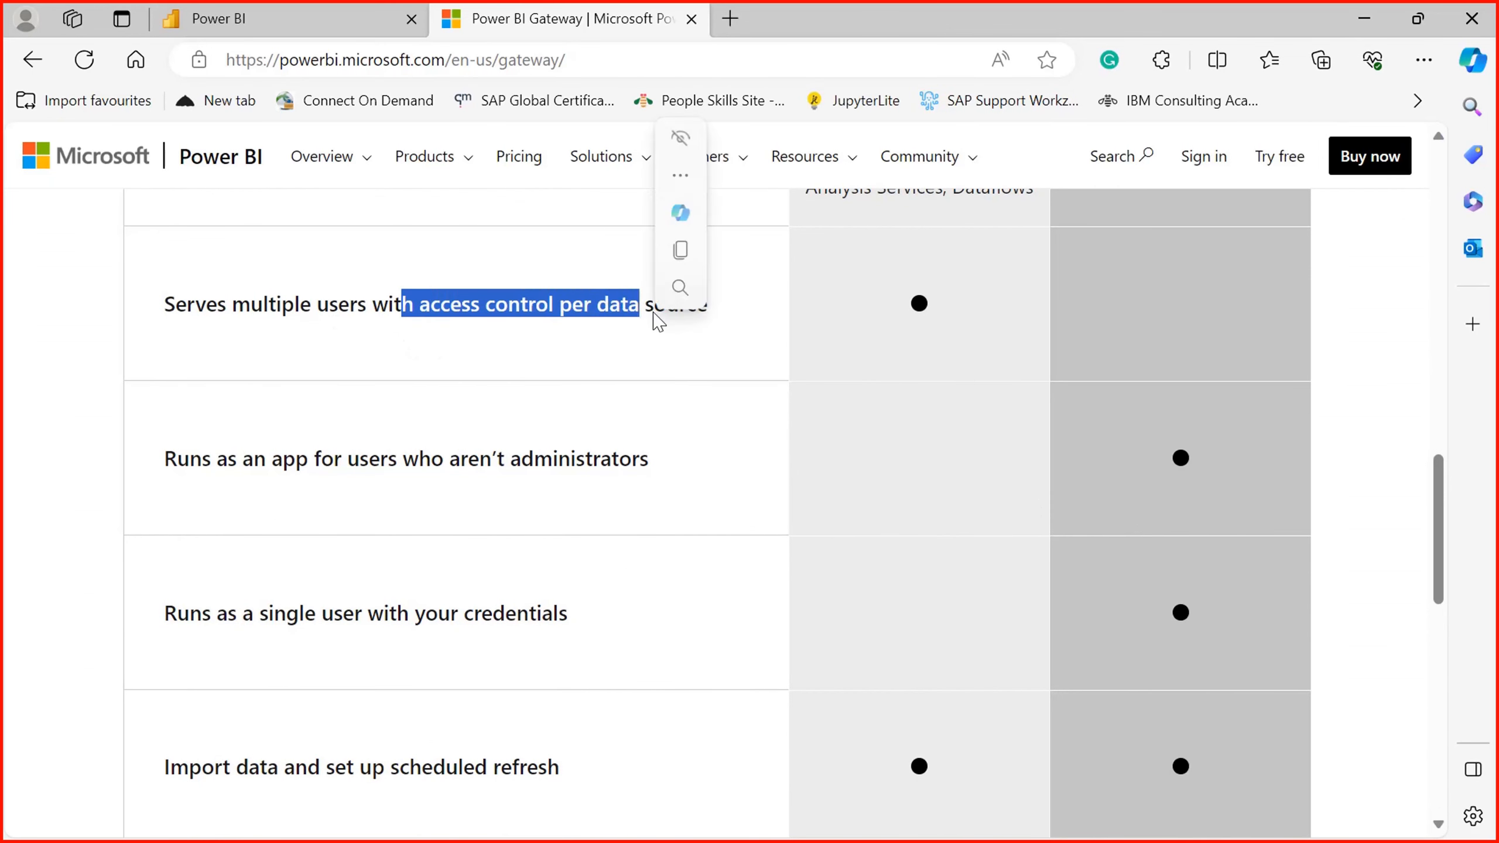
{"action": "left_click", "coordinate": [654, 322]}
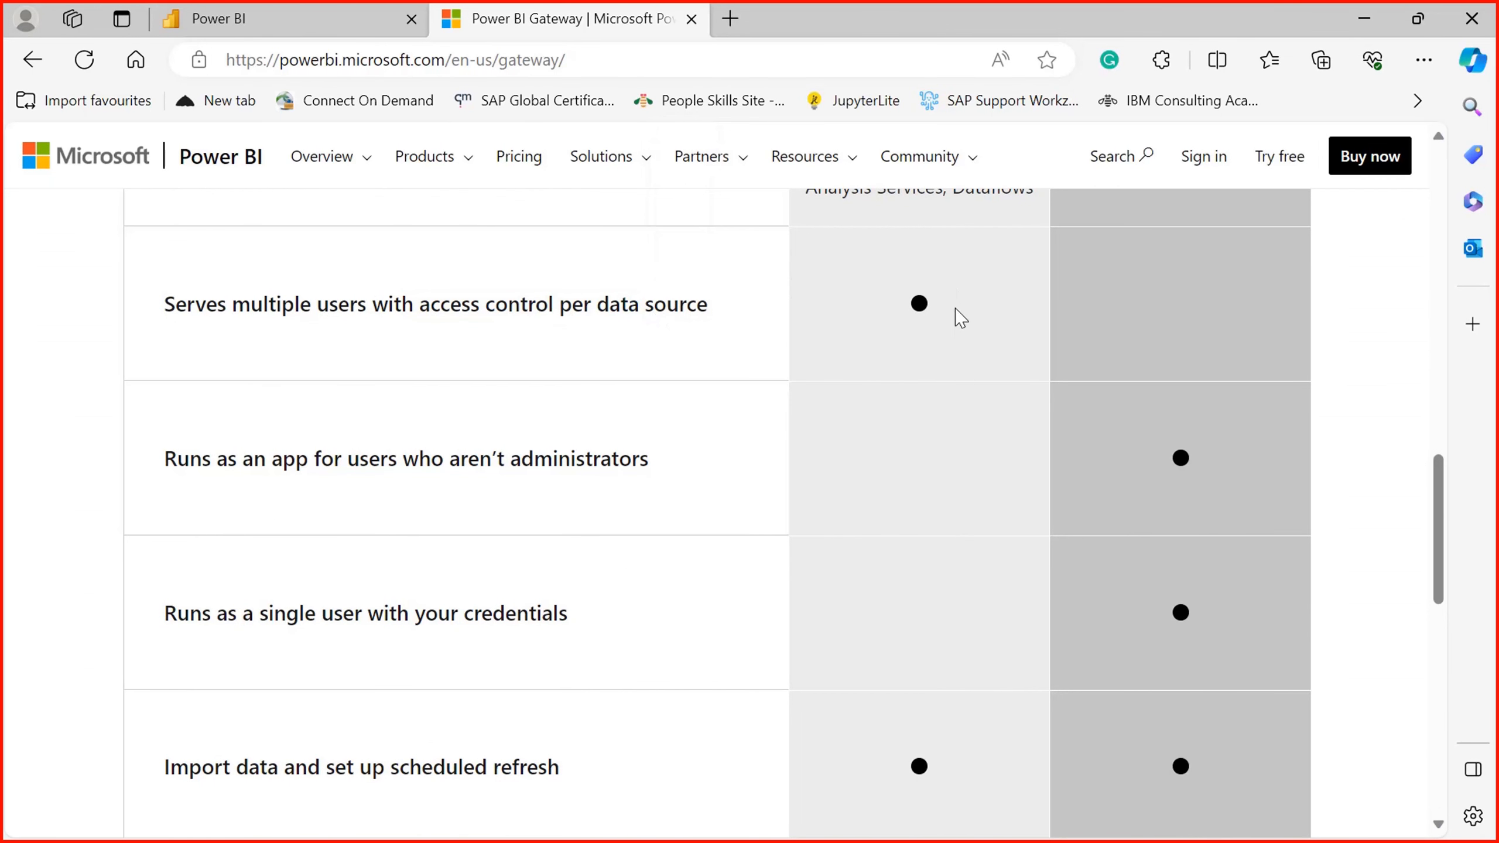
{"action": "double_click", "coordinate": [916, 311]}
{"action": "left_click", "coordinate": [1234, 302]}
{"action": "scroll", "coordinate": [498, 516], "scroll_direction": "down", "scroll_amount": 3}
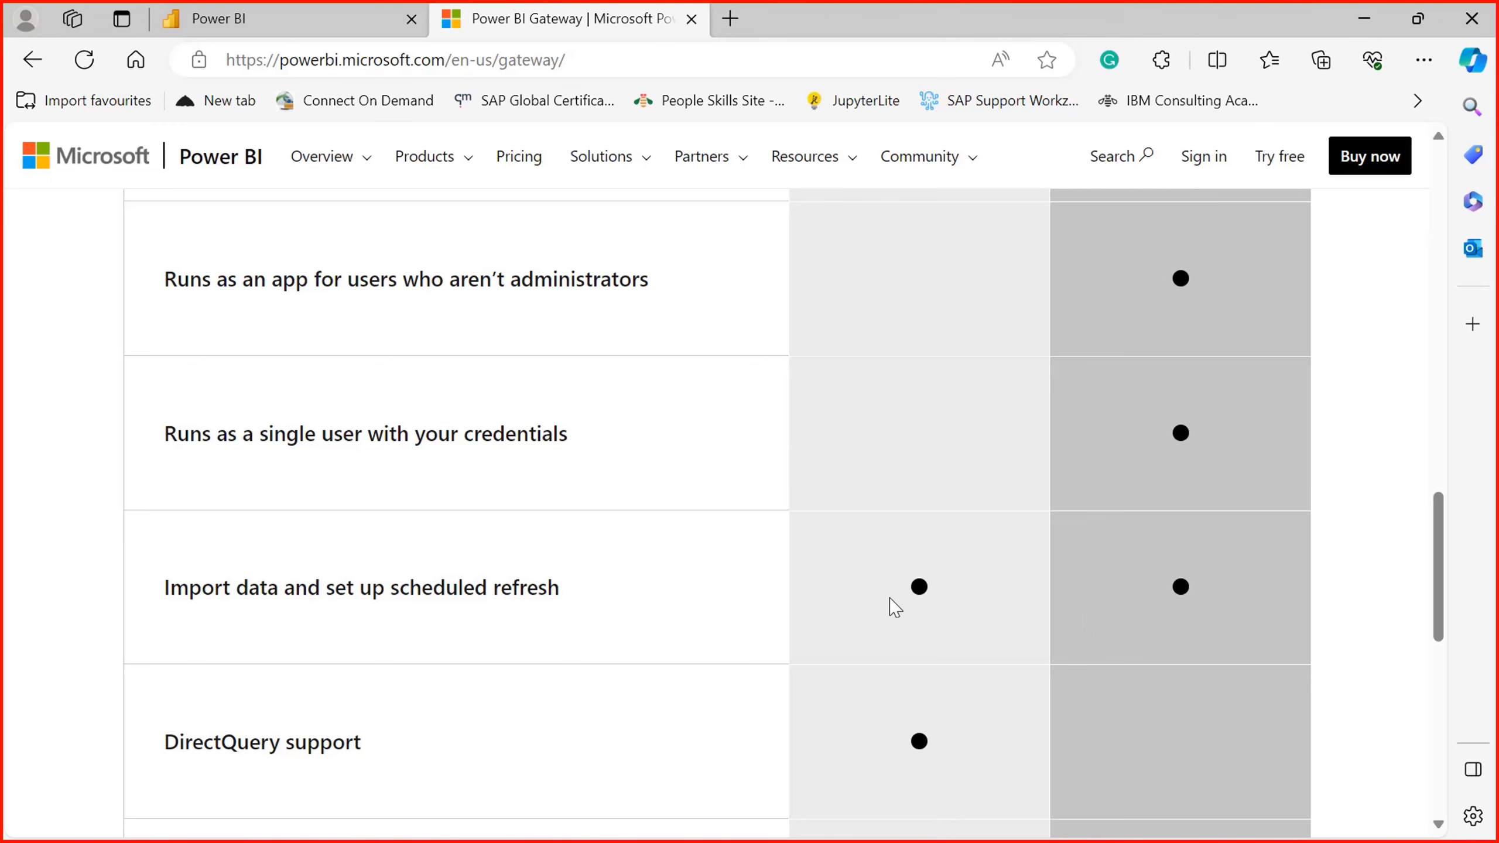
{"action": "scroll", "coordinate": [895, 720], "scroll_direction": "down", "scroll_amount": 5}
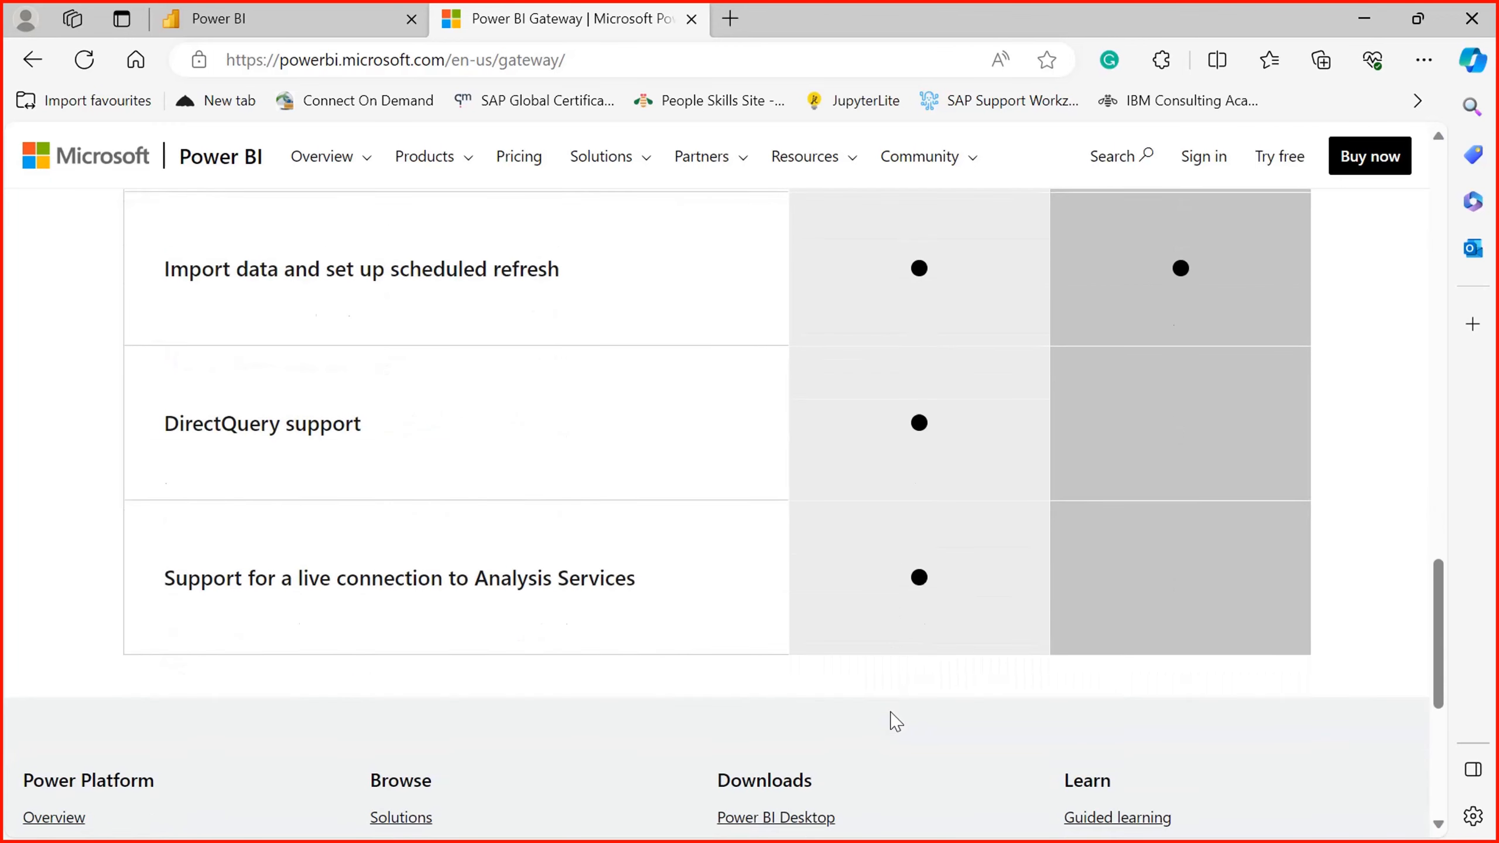
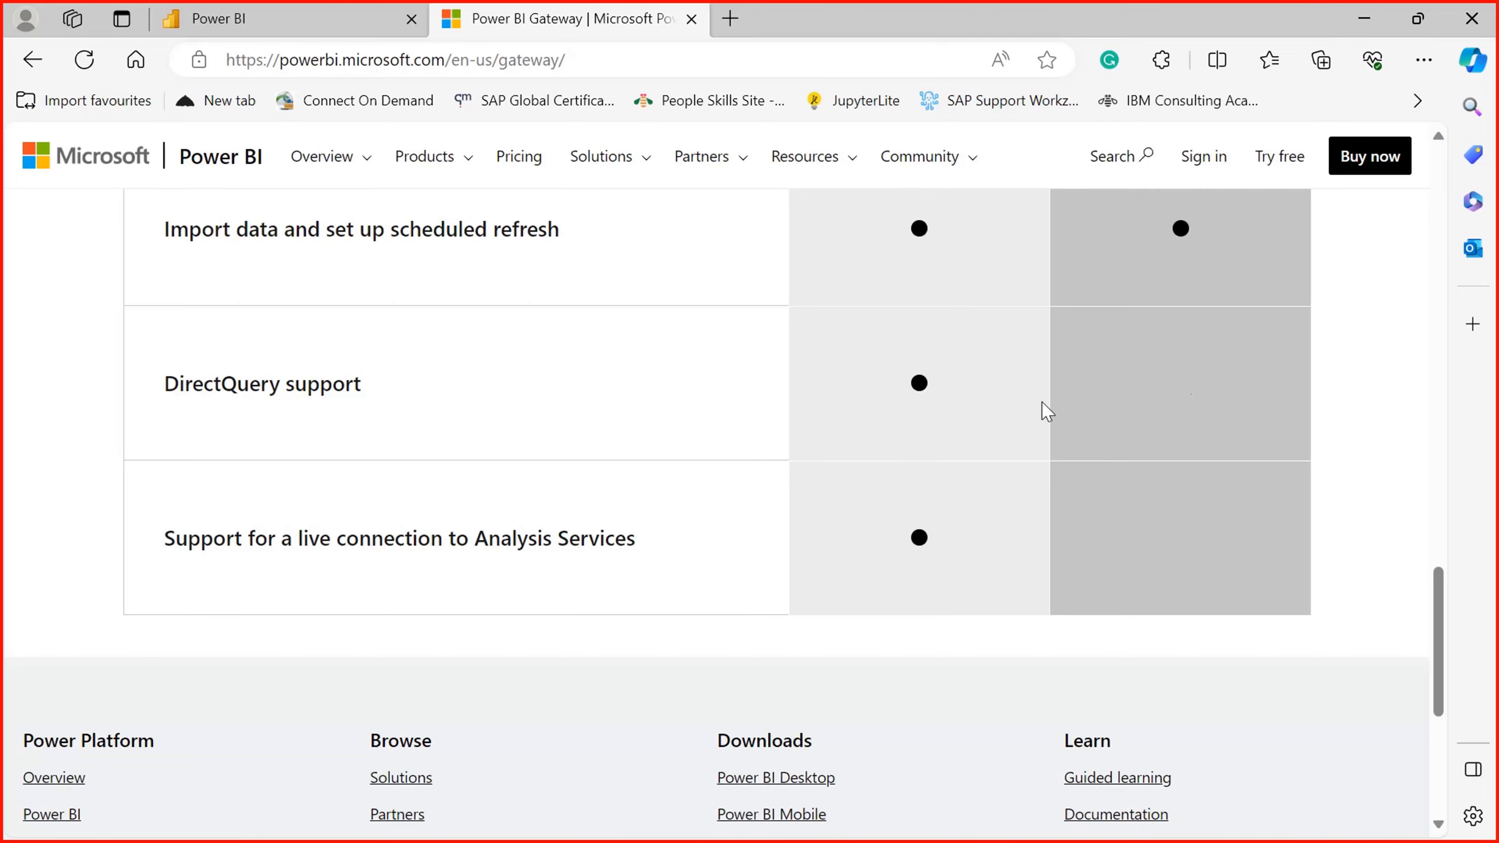
{"action": "scroll", "coordinate": [1178, 380], "scroll_direction": "up", "scroll_amount": 15}
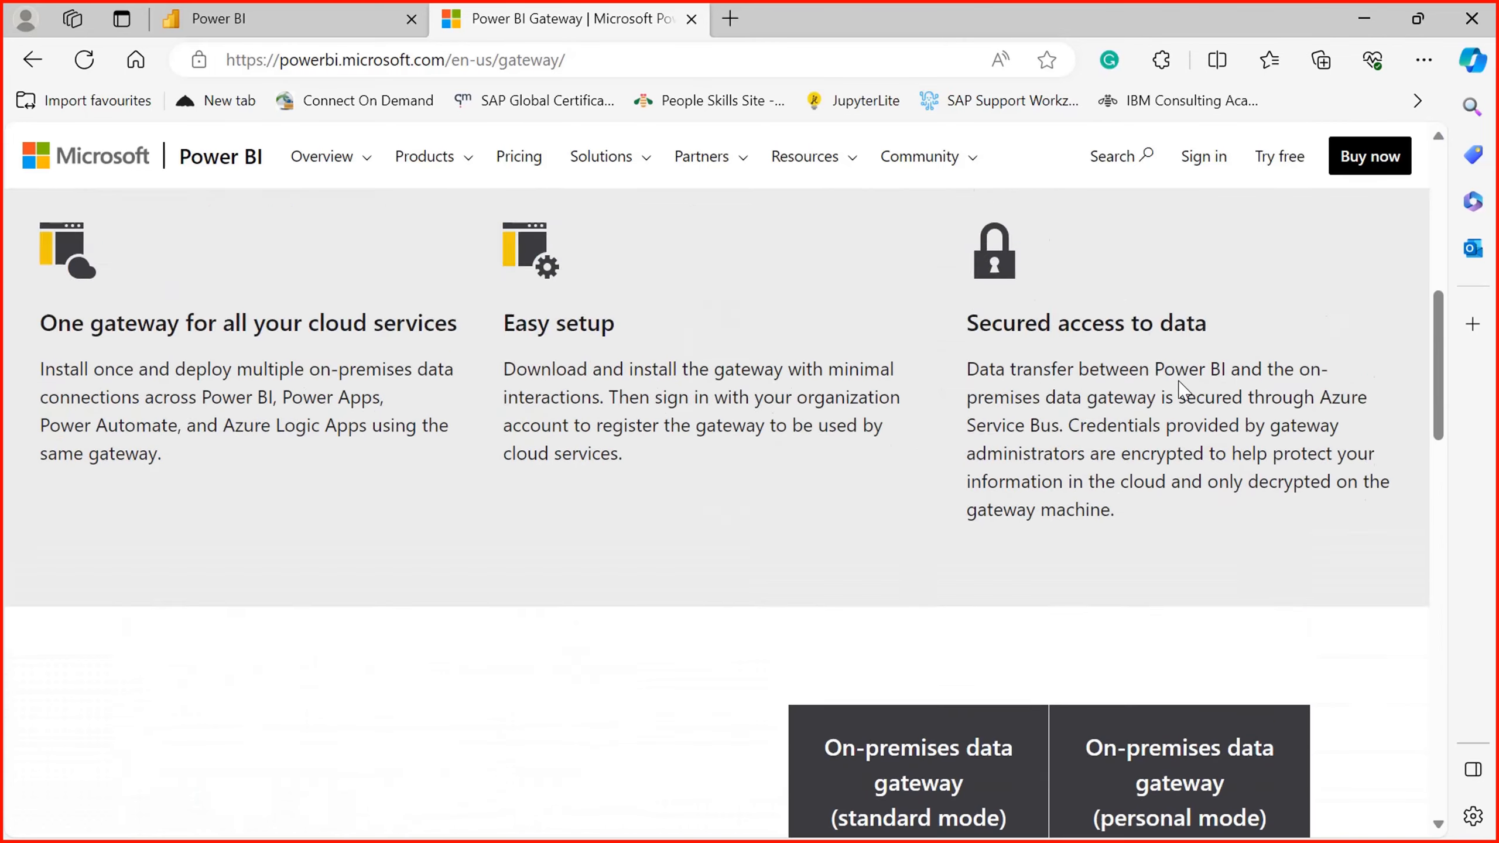
{"action": "scroll", "coordinate": [1179, 380], "scroll_direction": "down", "scroll_amount": 5}
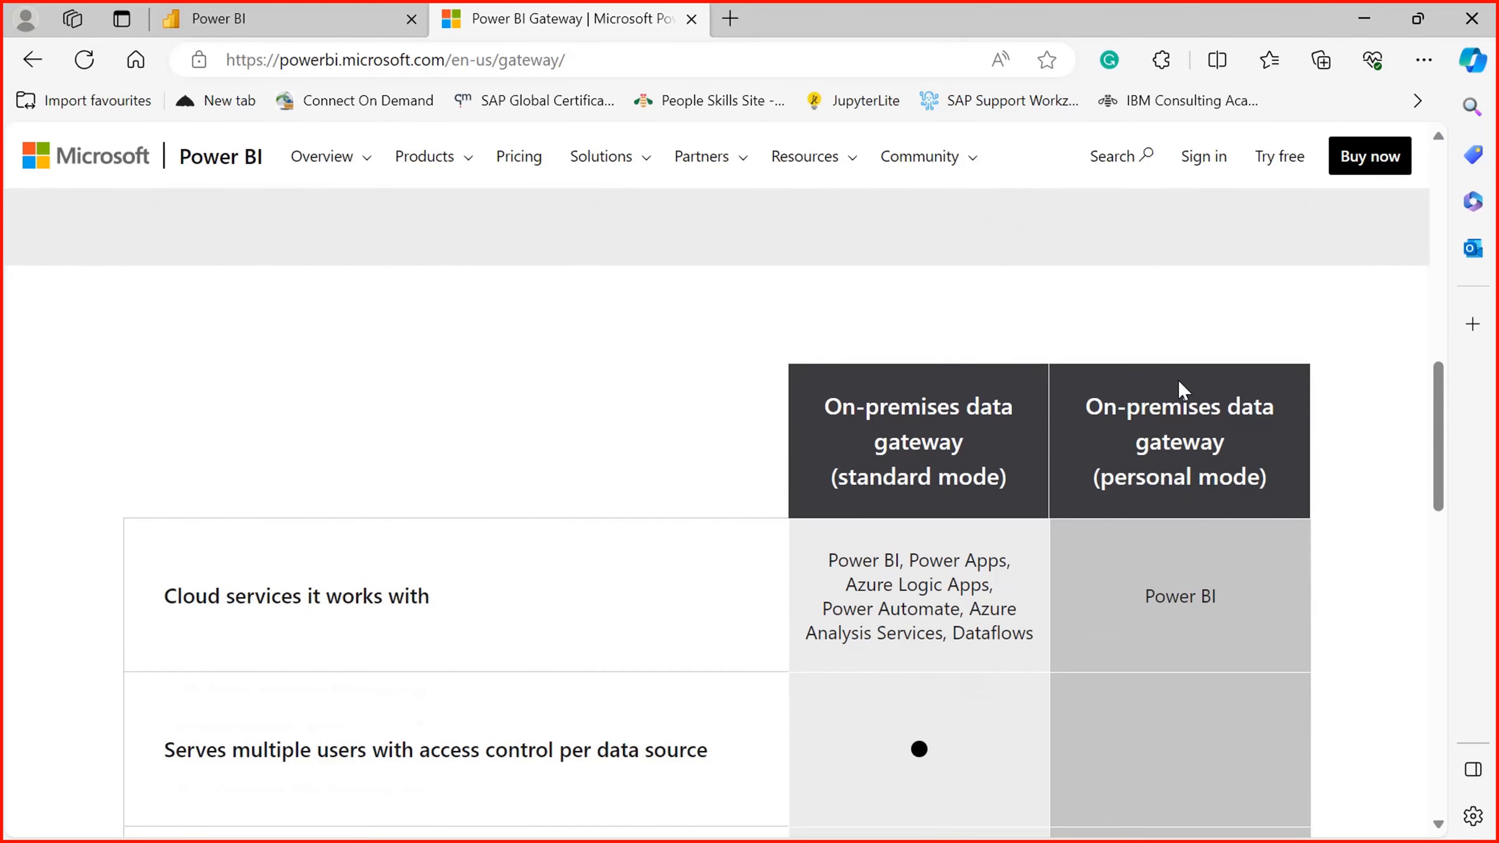
{"action": "scroll", "coordinate": [1178, 379], "scroll_direction": "down", "scroll_amount": 6}
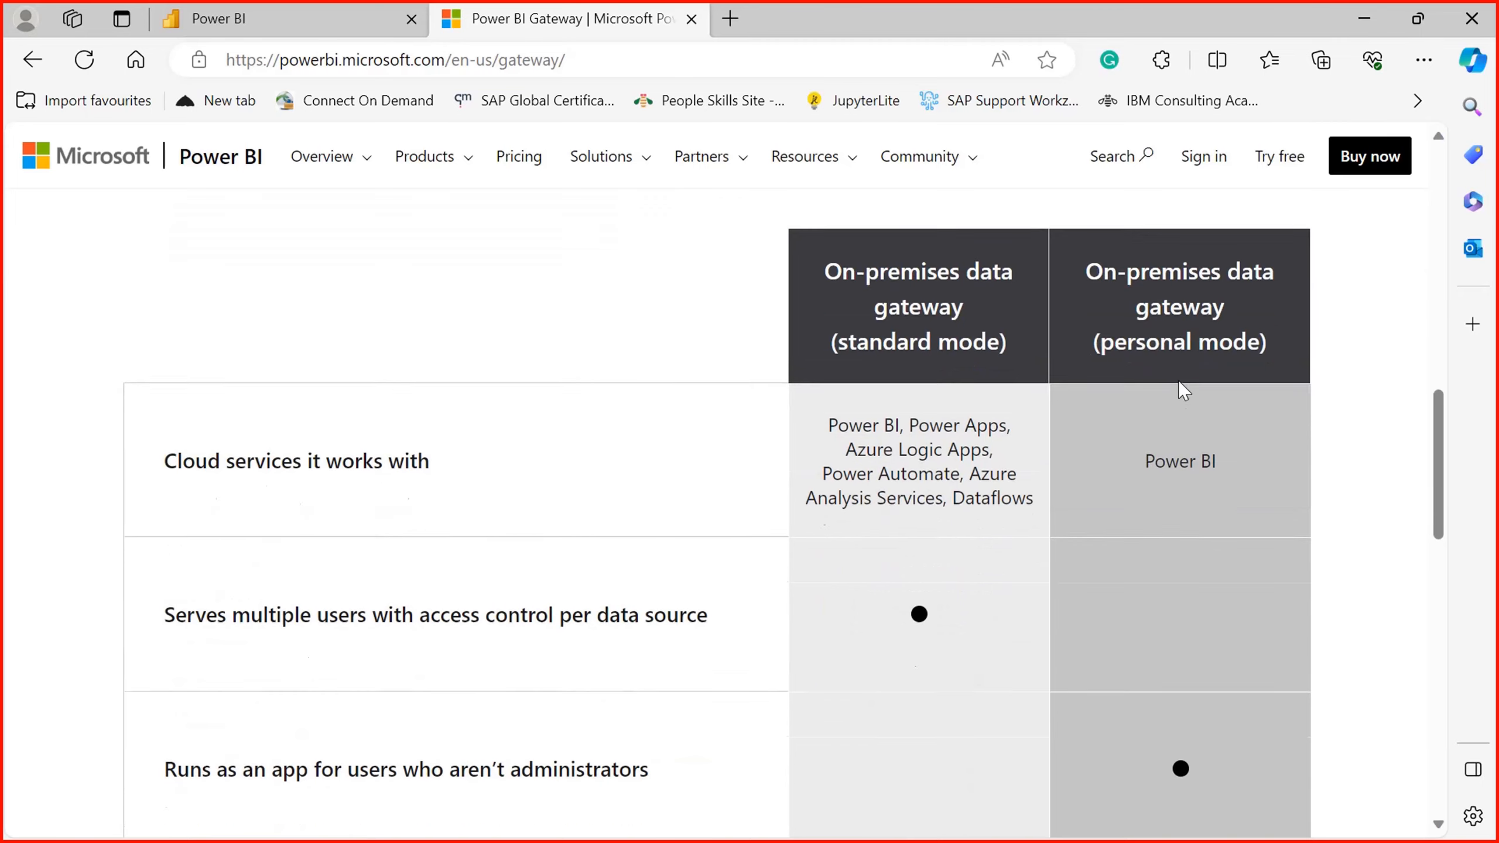
{"action": "scroll", "coordinate": [1178, 379], "scroll_direction": "up", "scroll_amount": 5}
{"action": "scroll", "coordinate": [1178, 380], "scroll_direction": "up", "scroll_amount": 2}
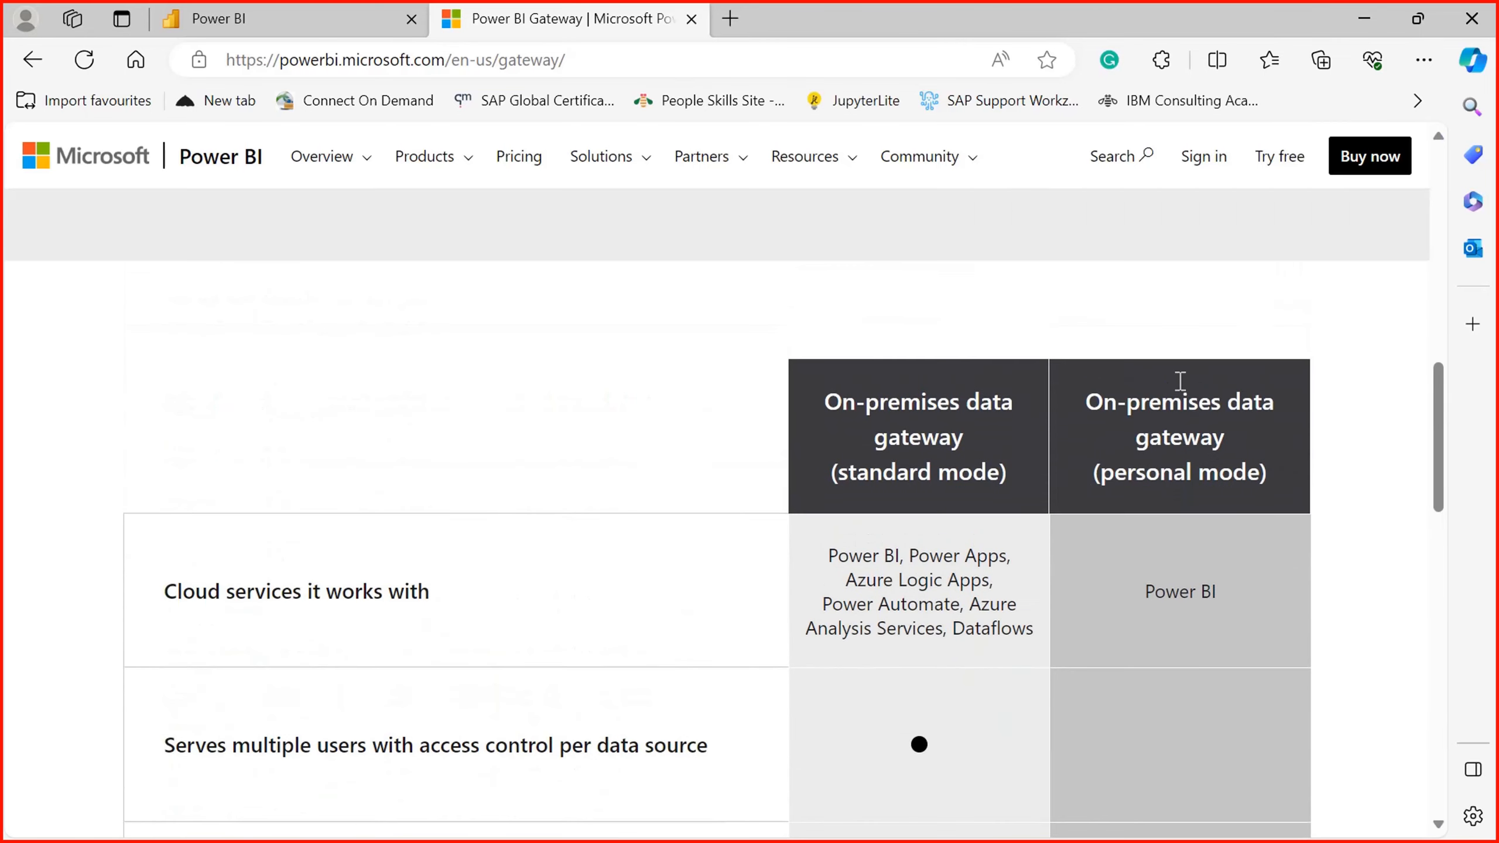
Step: Review the standard mode and personal mode headings of the gateway comparison table and the feature overview above it
{"action": "scroll", "coordinate": [1179, 381], "scroll_direction": "up", "scroll_amount": 2}
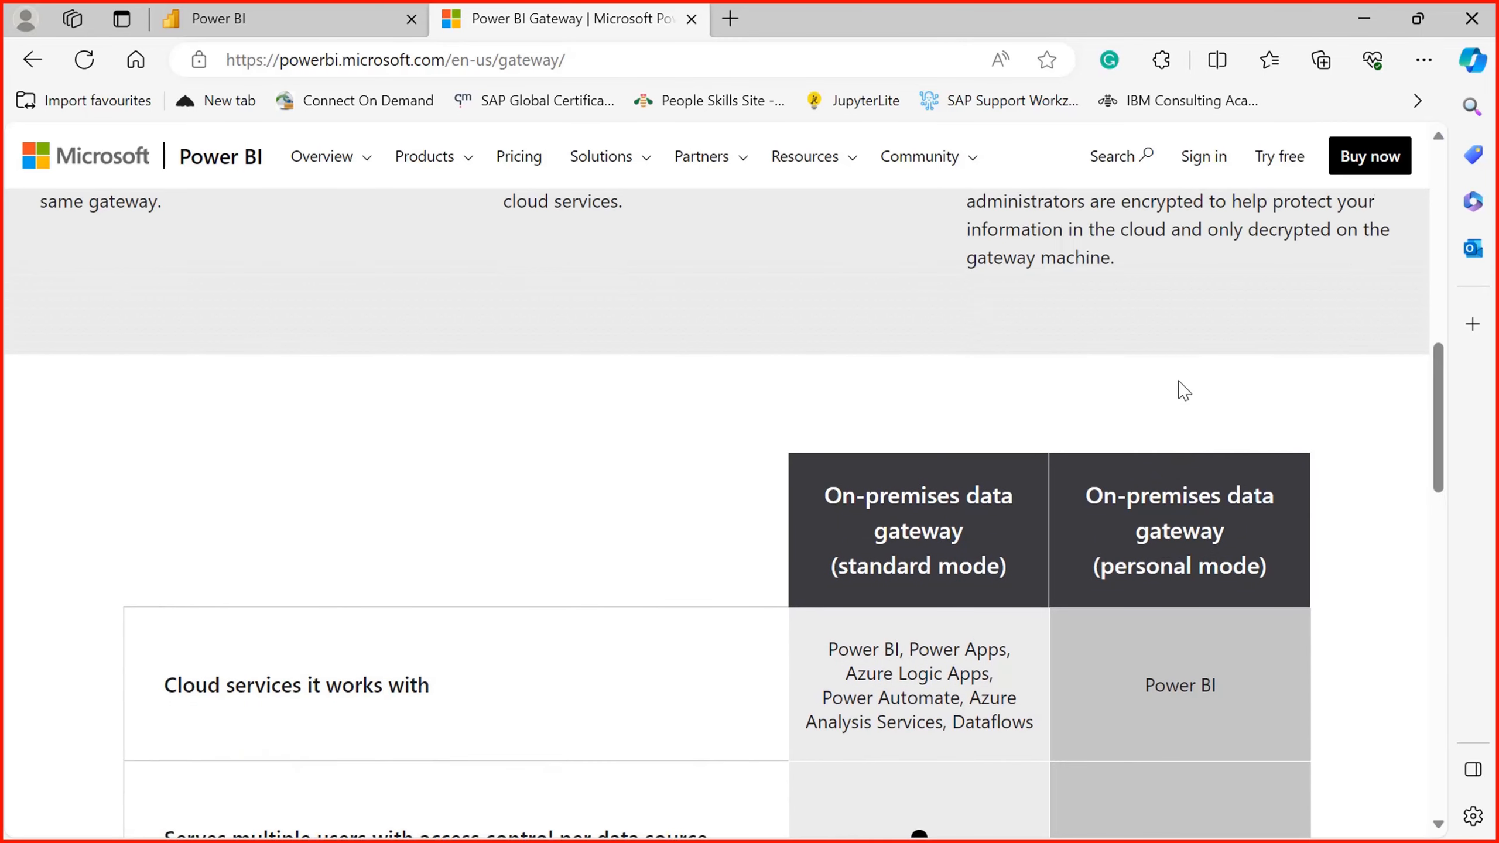
{"action": "left_click_drag", "start_coordinate": [1000, 568], "coordinate": [843, 570]}
{"action": "left_click", "coordinate": [978, 571]}
{"action": "left_click_drag", "start_coordinate": [1019, 566], "coordinate": [837, 479]}
{"action": "mouse_move", "coordinate": [848, 570]}
{"action": "left_mouse_down"}
{"action": "mouse_move", "coordinate": [1001, 573]}
{"action": "mouse_move", "coordinate": [833, 574]}
{"action": "left_mouse_up"}
{"action": "left_click", "coordinate": [1001, 575]}
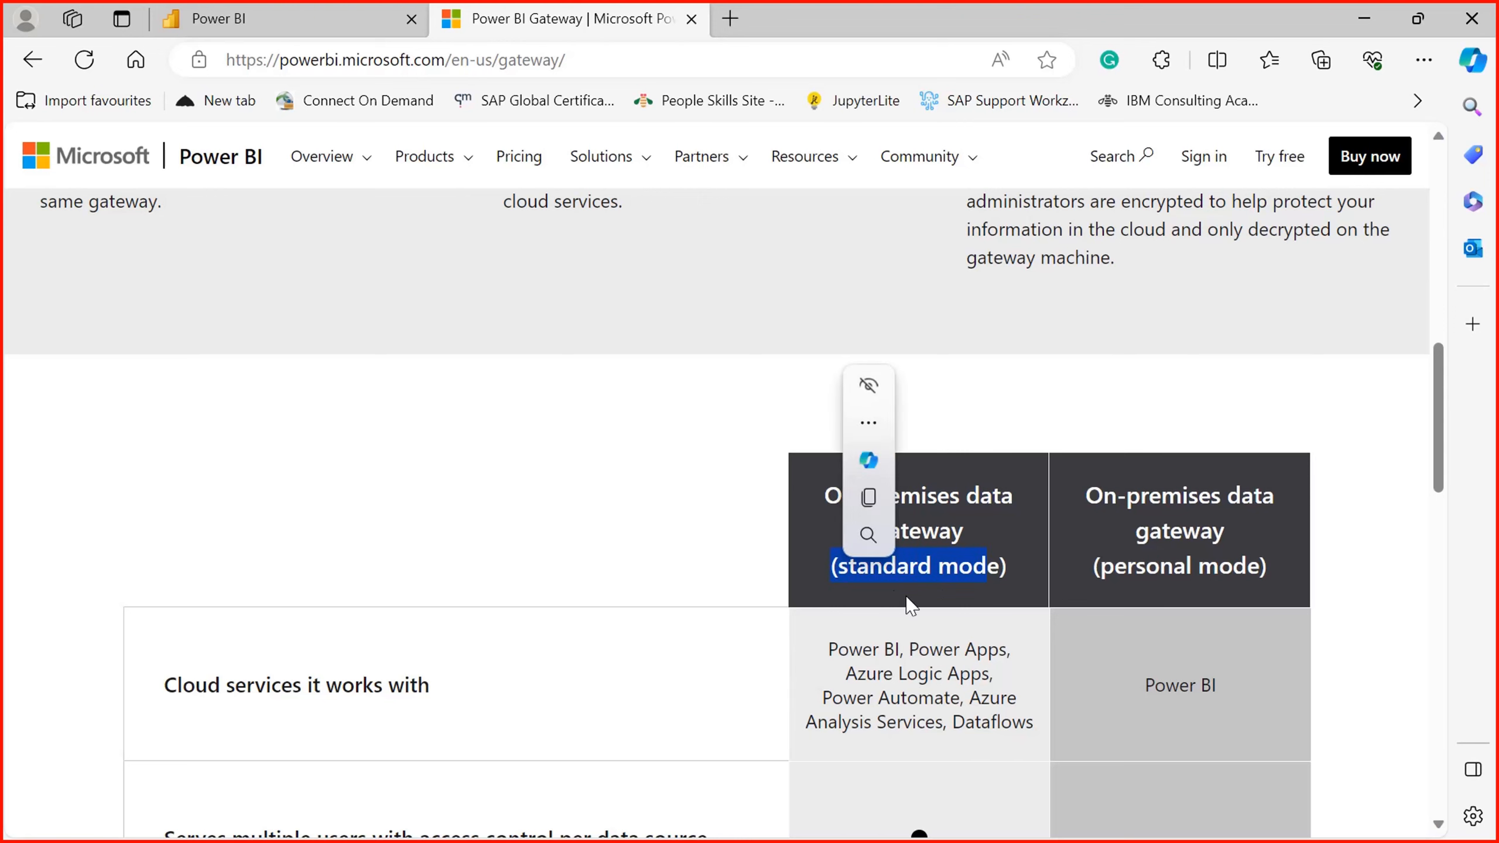
{"action": "left_click", "coordinate": [870, 562]}
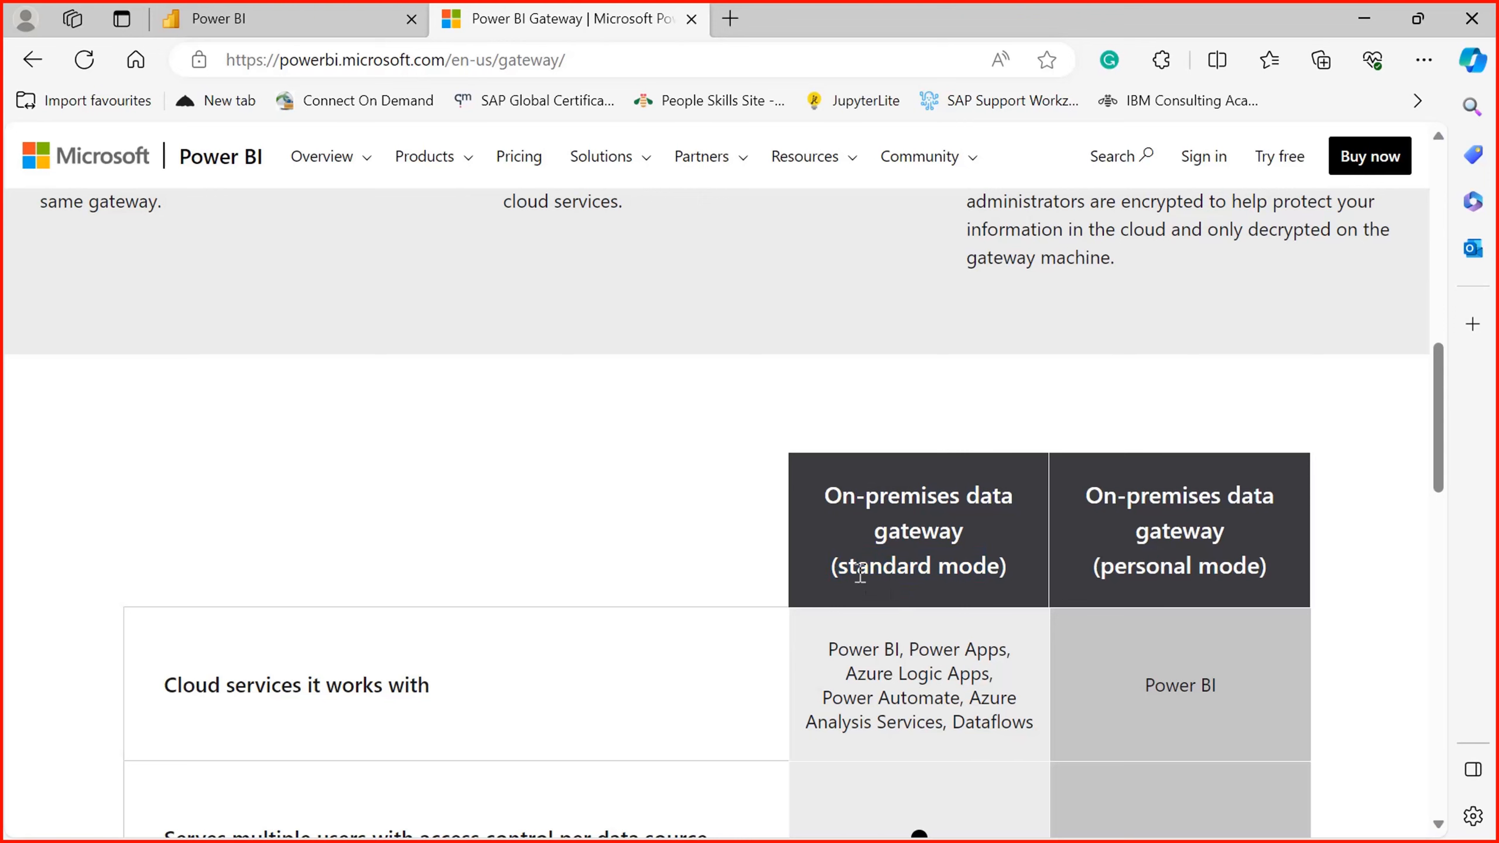
{"action": "left_click_drag", "start_coordinate": [855, 565], "coordinate": [956, 568]}
{"action": "left_click_drag", "start_coordinate": [887, 569], "coordinate": [963, 598]}
{"action": "left_click", "coordinate": [1144, 578]}
{"action": "scroll", "coordinate": [1175, 591], "scroll_direction": "up", "scroll_amount": 5}
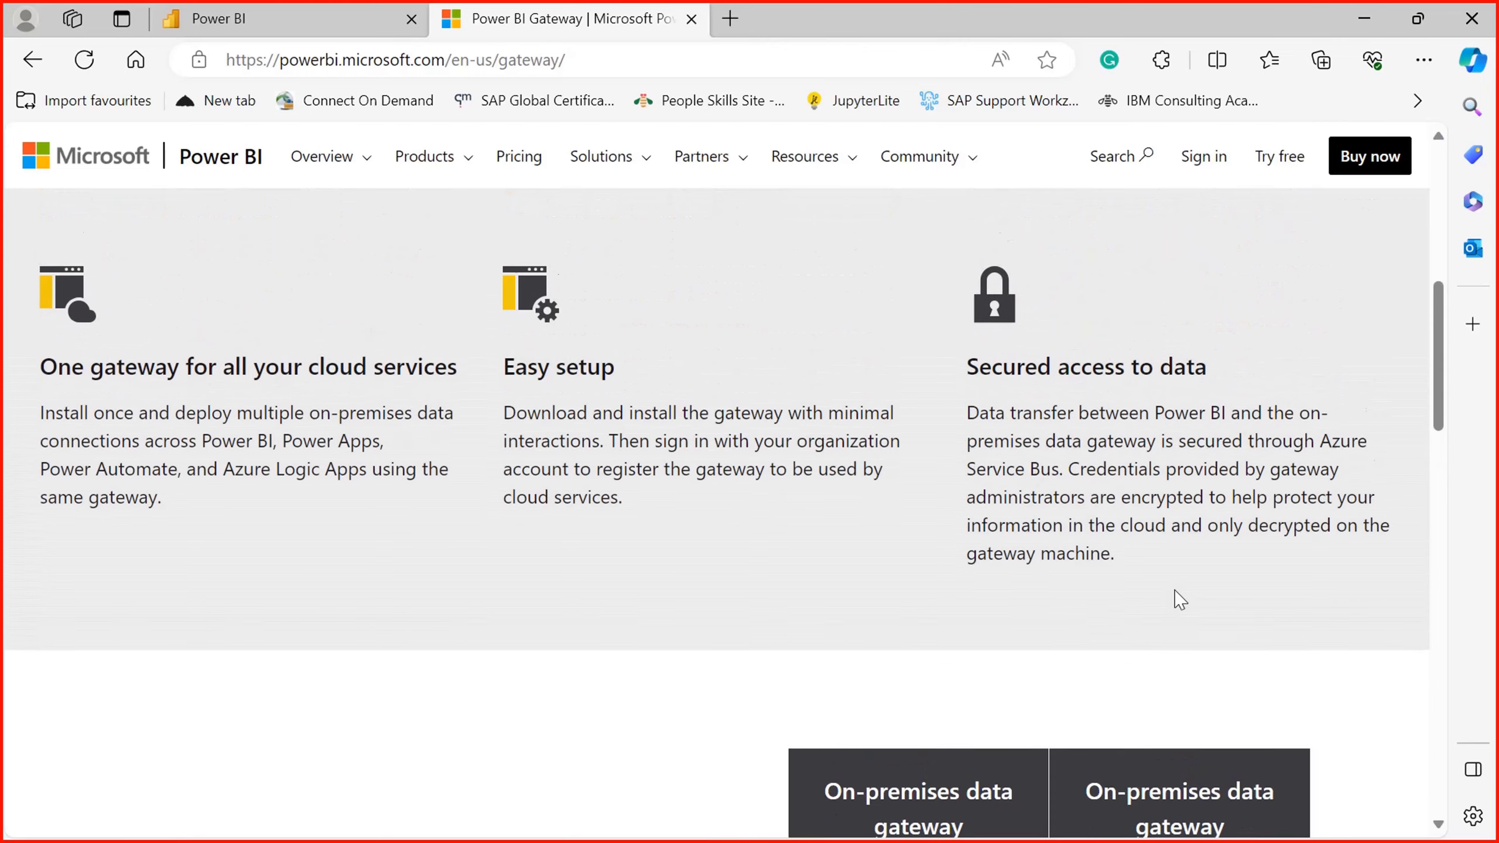
{"action": "scroll", "coordinate": [1175, 591], "scroll_direction": "up", "scroll_amount": 1}
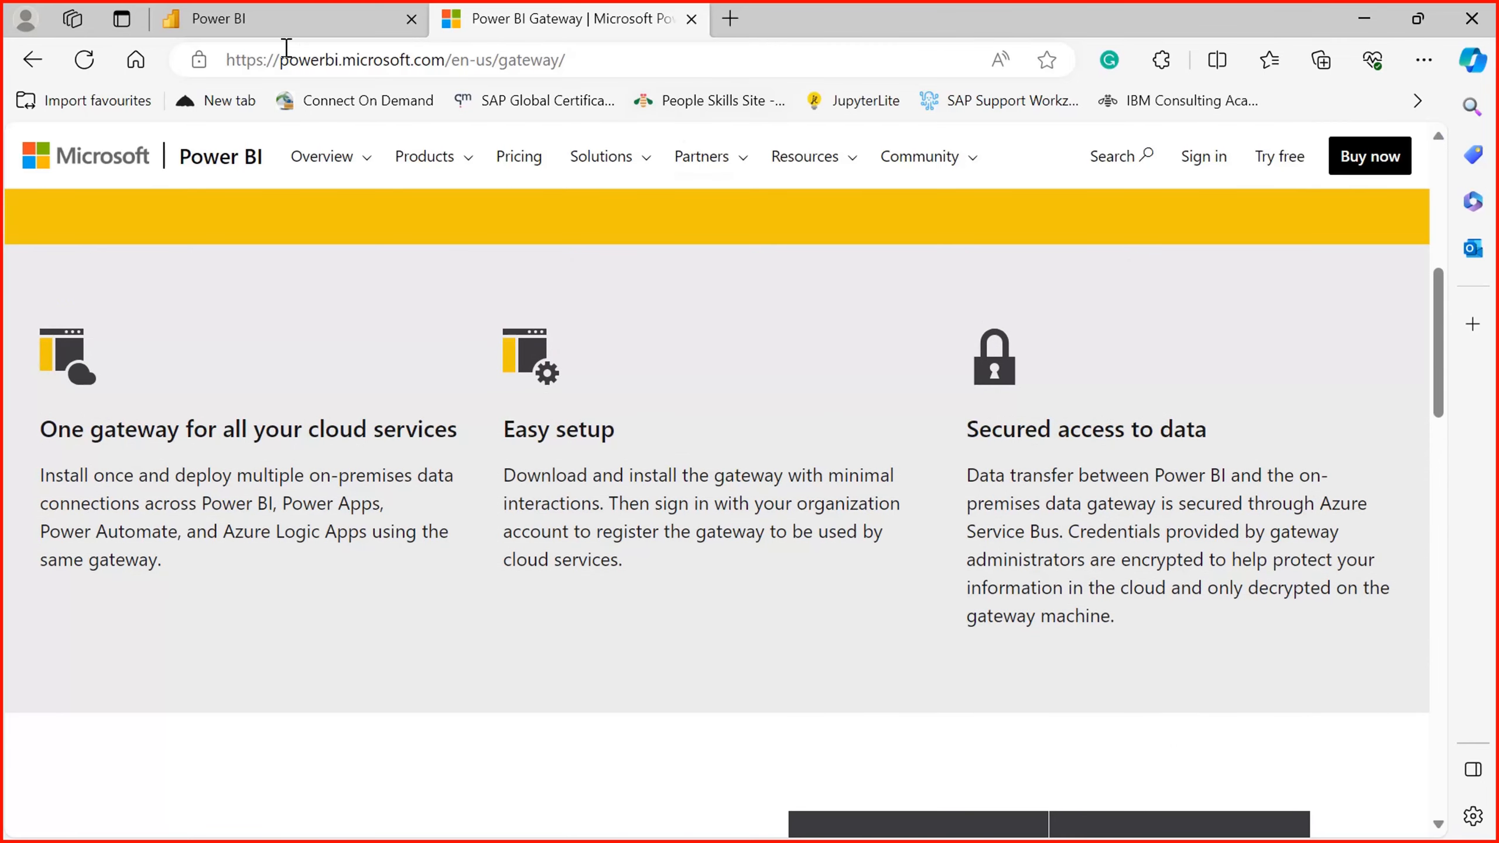
Step: Return to My workspace in Power BI and refresh the Revenue Opportunities Dashboard semantic model
{"action": "left_click", "coordinate": [275, 24]}
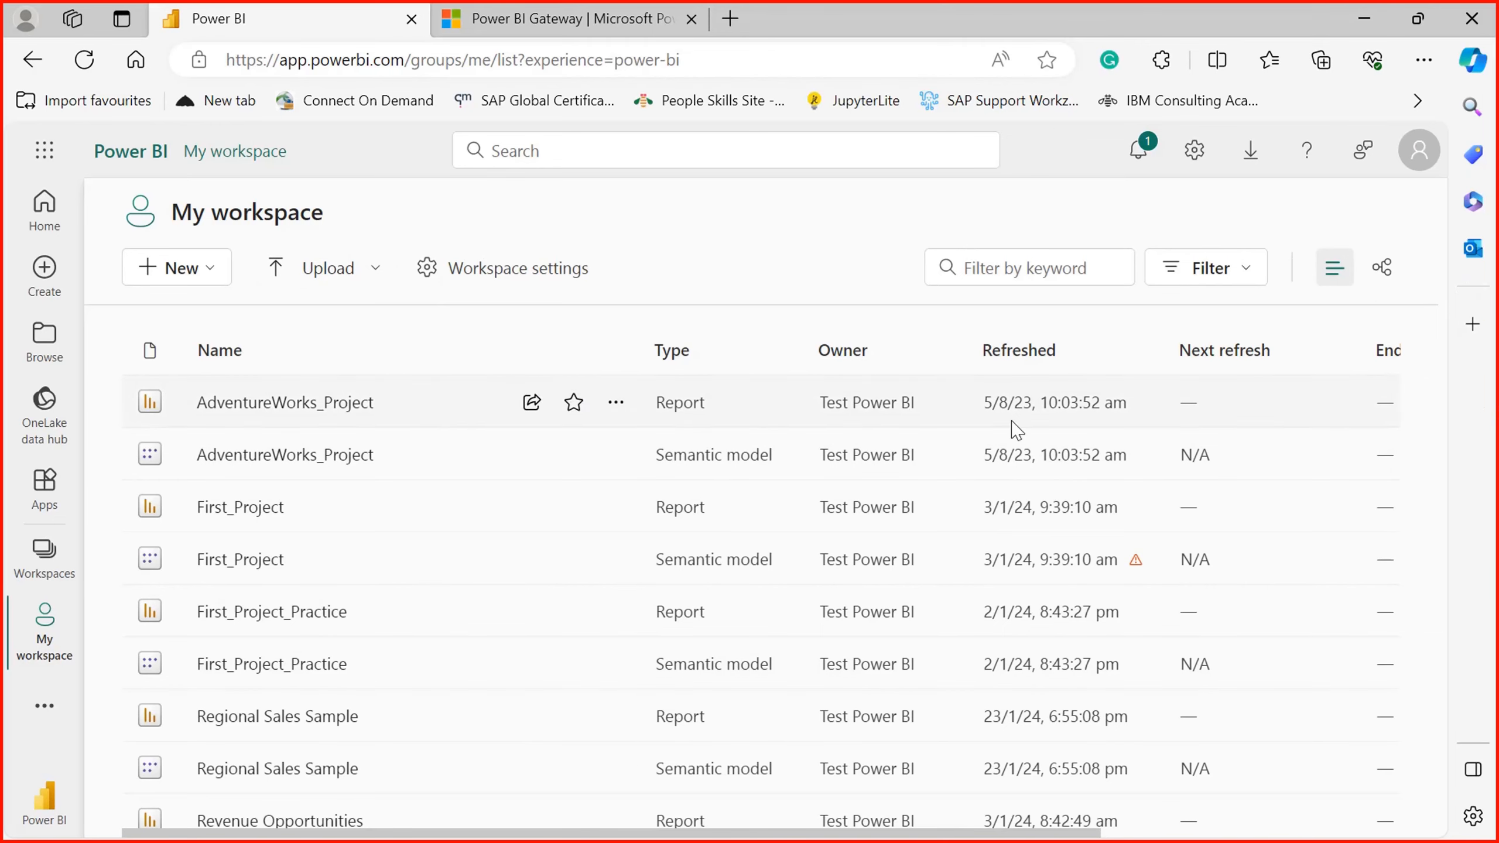
{"action": "scroll", "coordinate": [935, 559], "scroll_direction": "down", "scroll_amount": 5}
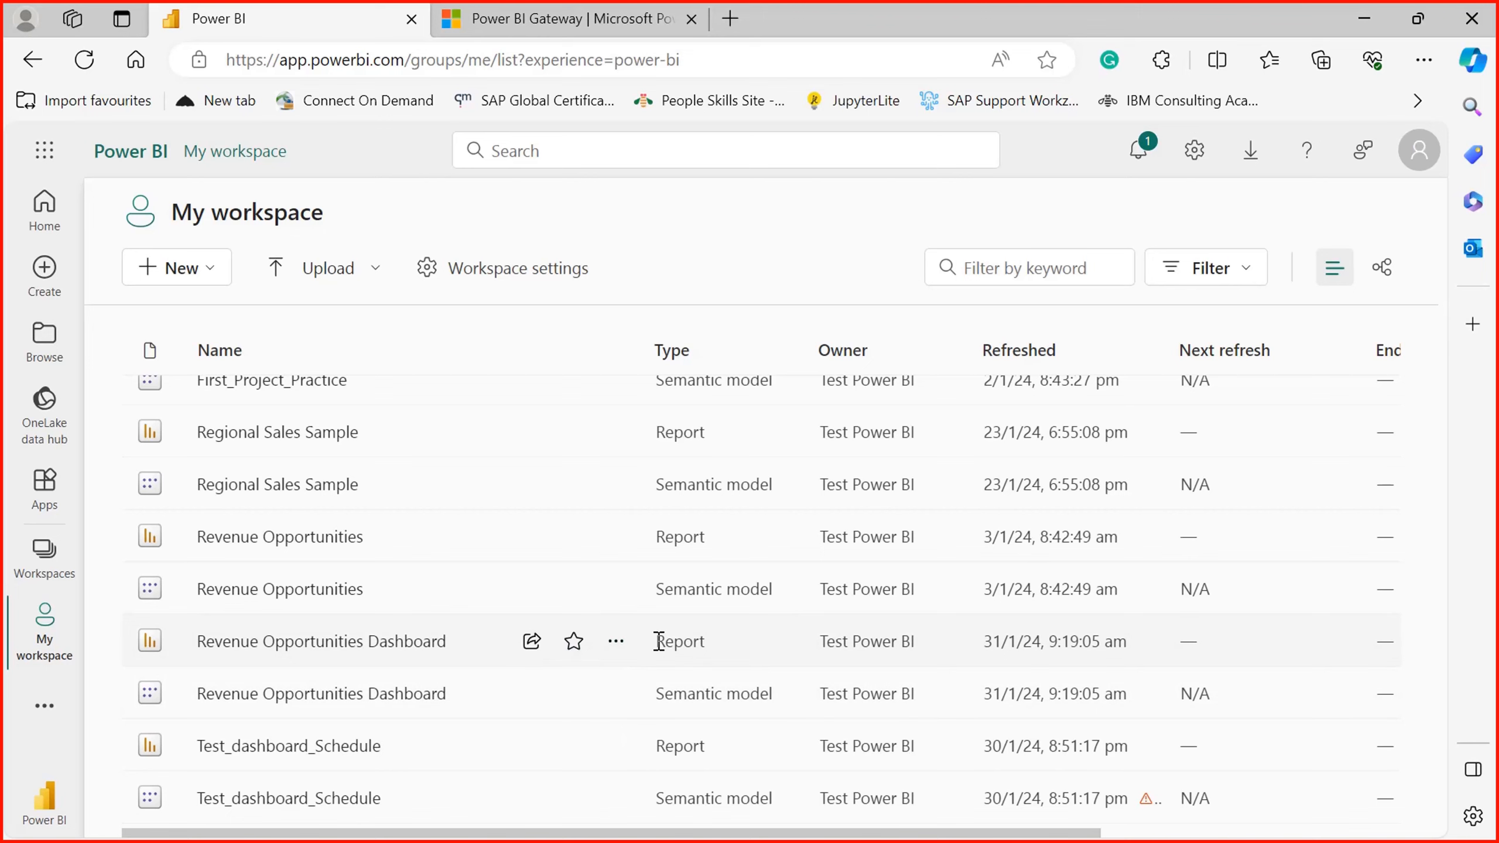
{"action": "left_click_drag", "start_coordinate": [665, 642], "coordinate": [697, 642]}
{"action": "left_click", "coordinate": [695, 641]}
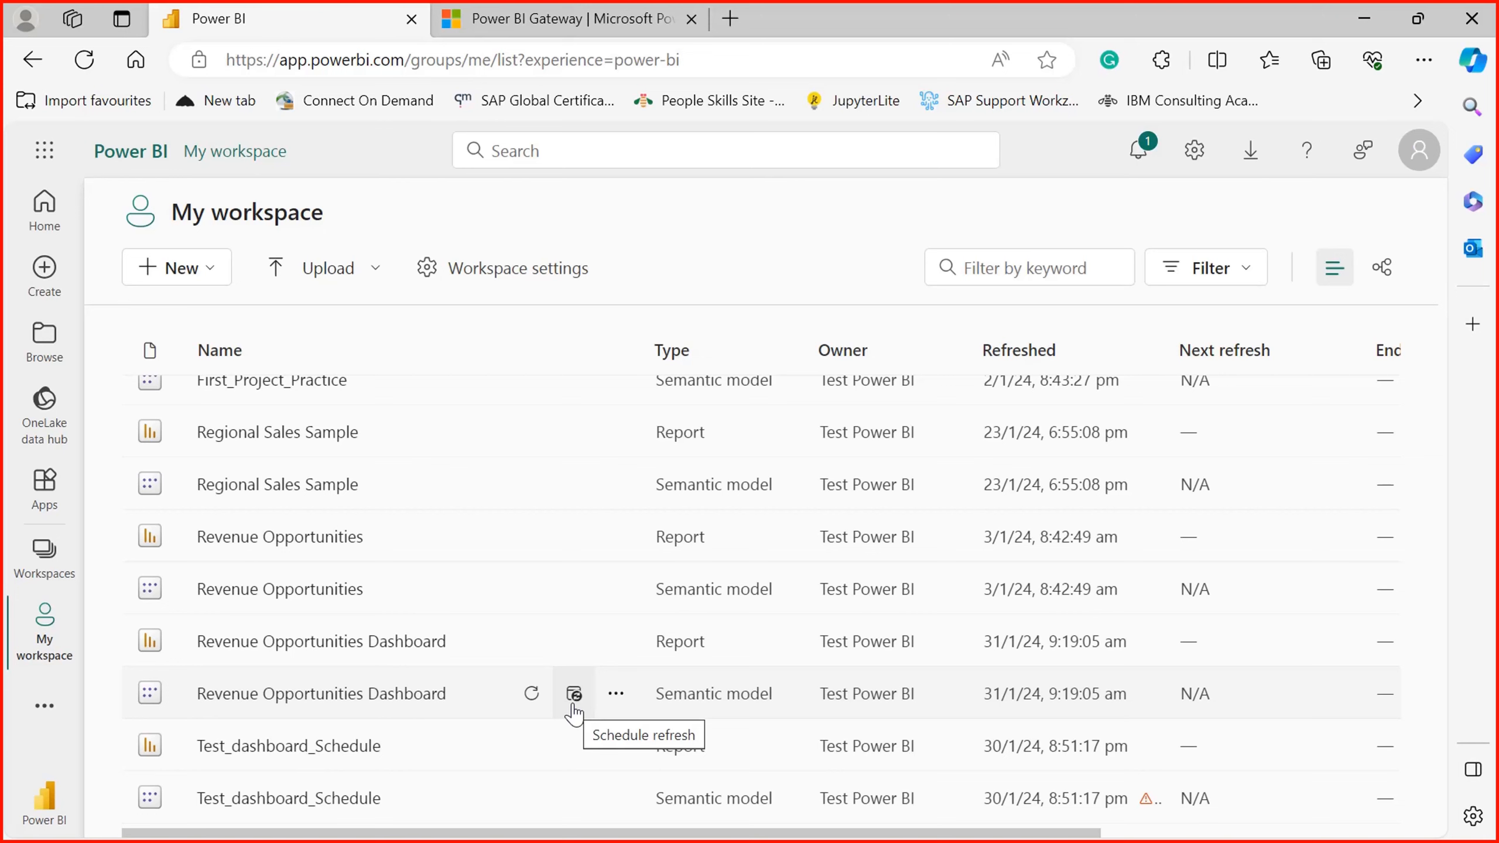
{"action": "left_click", "coordinate": [533, 704]}
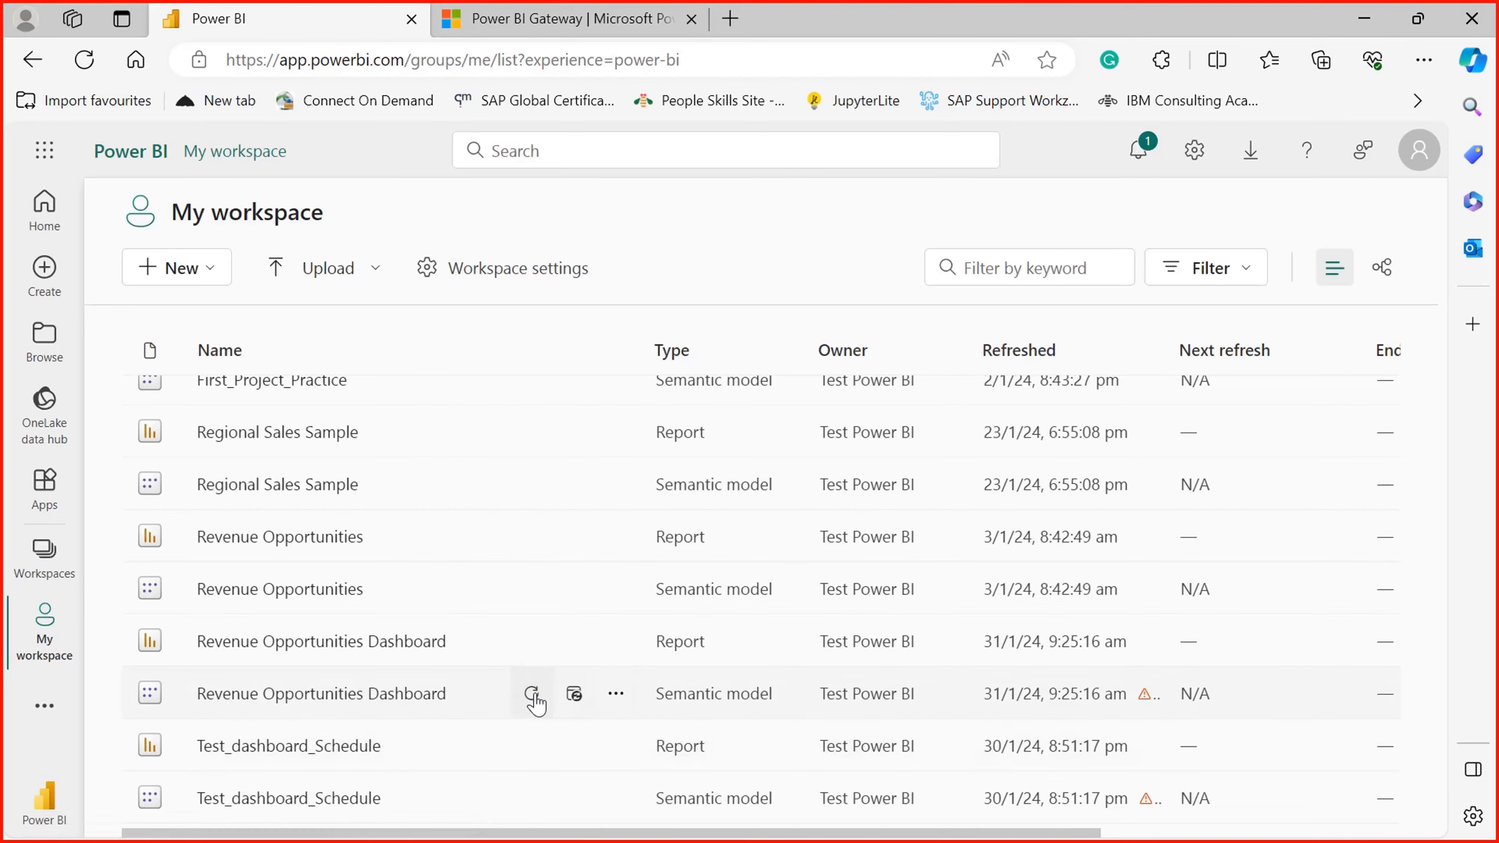
{"action": "left_click", "coordinate": [531, 700]}
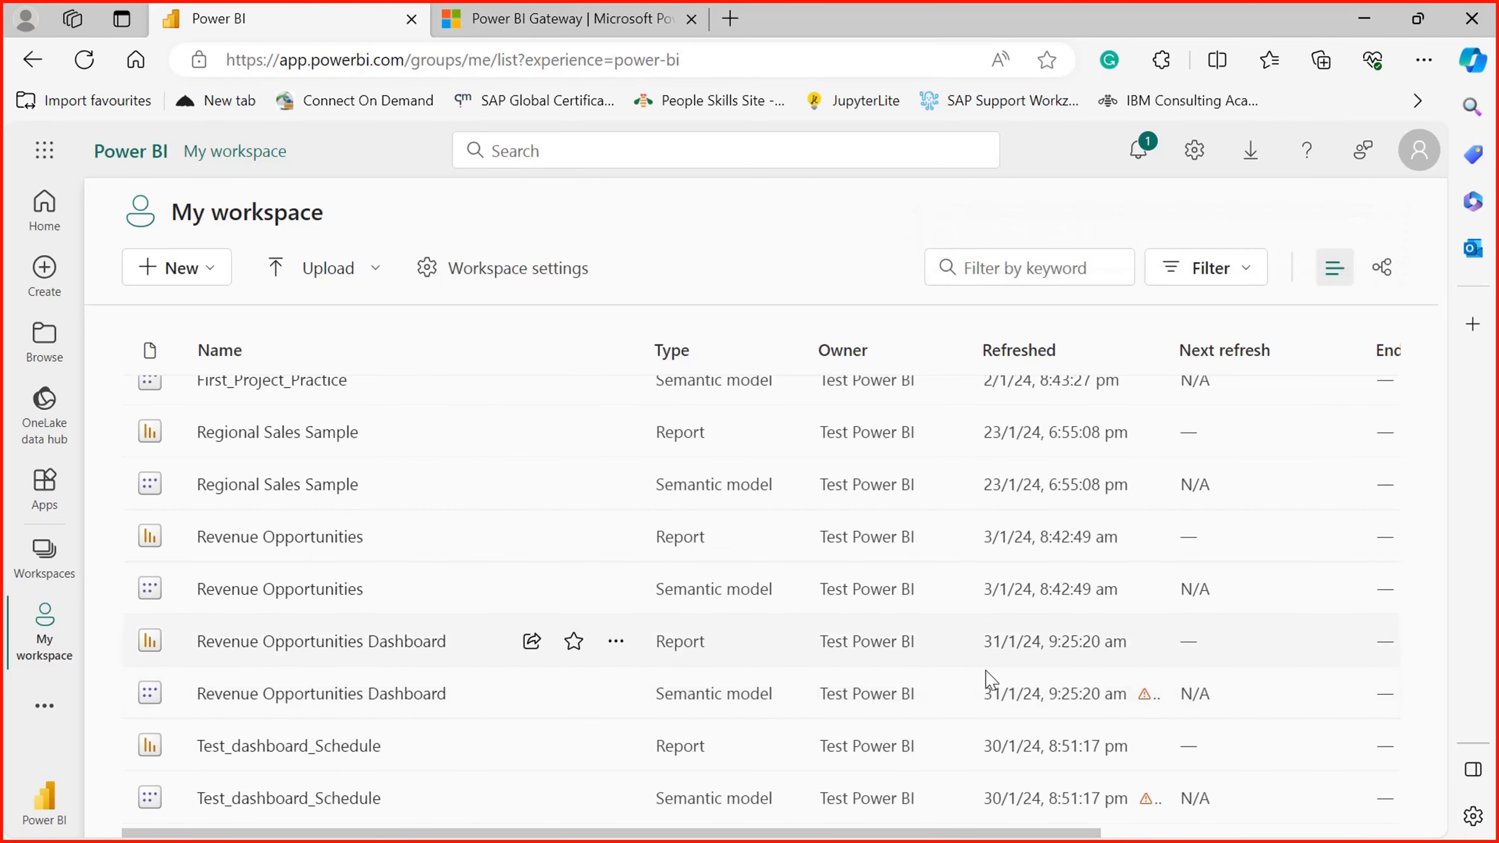
Step: Examine the refresh error details of the Revenue Opportunities Dashboard semantic model and dismiss the message
{"action": "left_click", "coordinate": [1145, 696]}
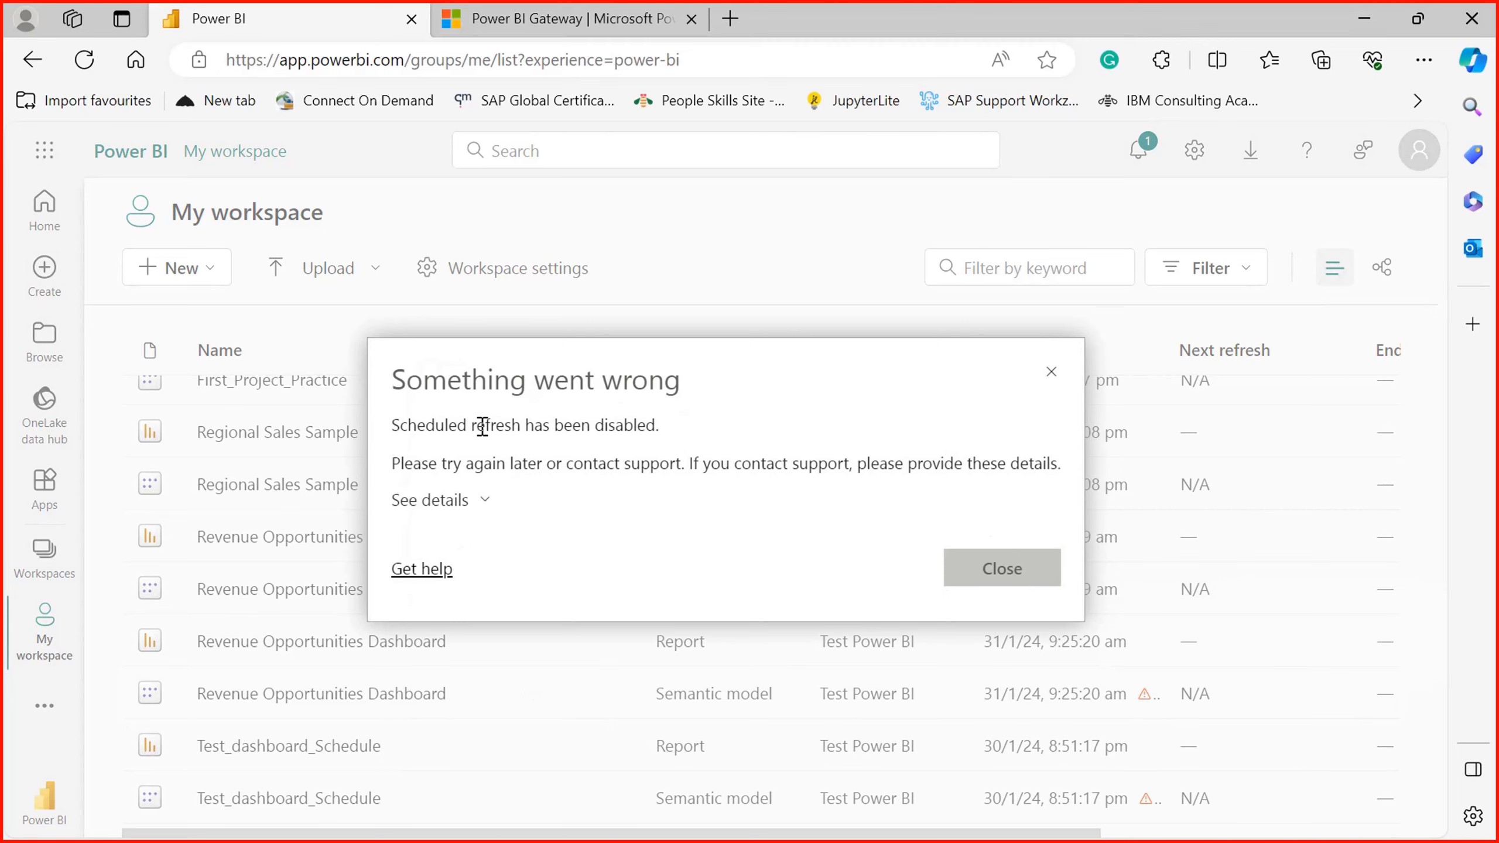
{"action": "left_click_drag", "start_coordinate": [552, 425], "coordinate": [652, 425]}
{"action": "left_click", "coordinate": [655, 428]}
{"action": "left_click", "coordinate": [469, 501]}
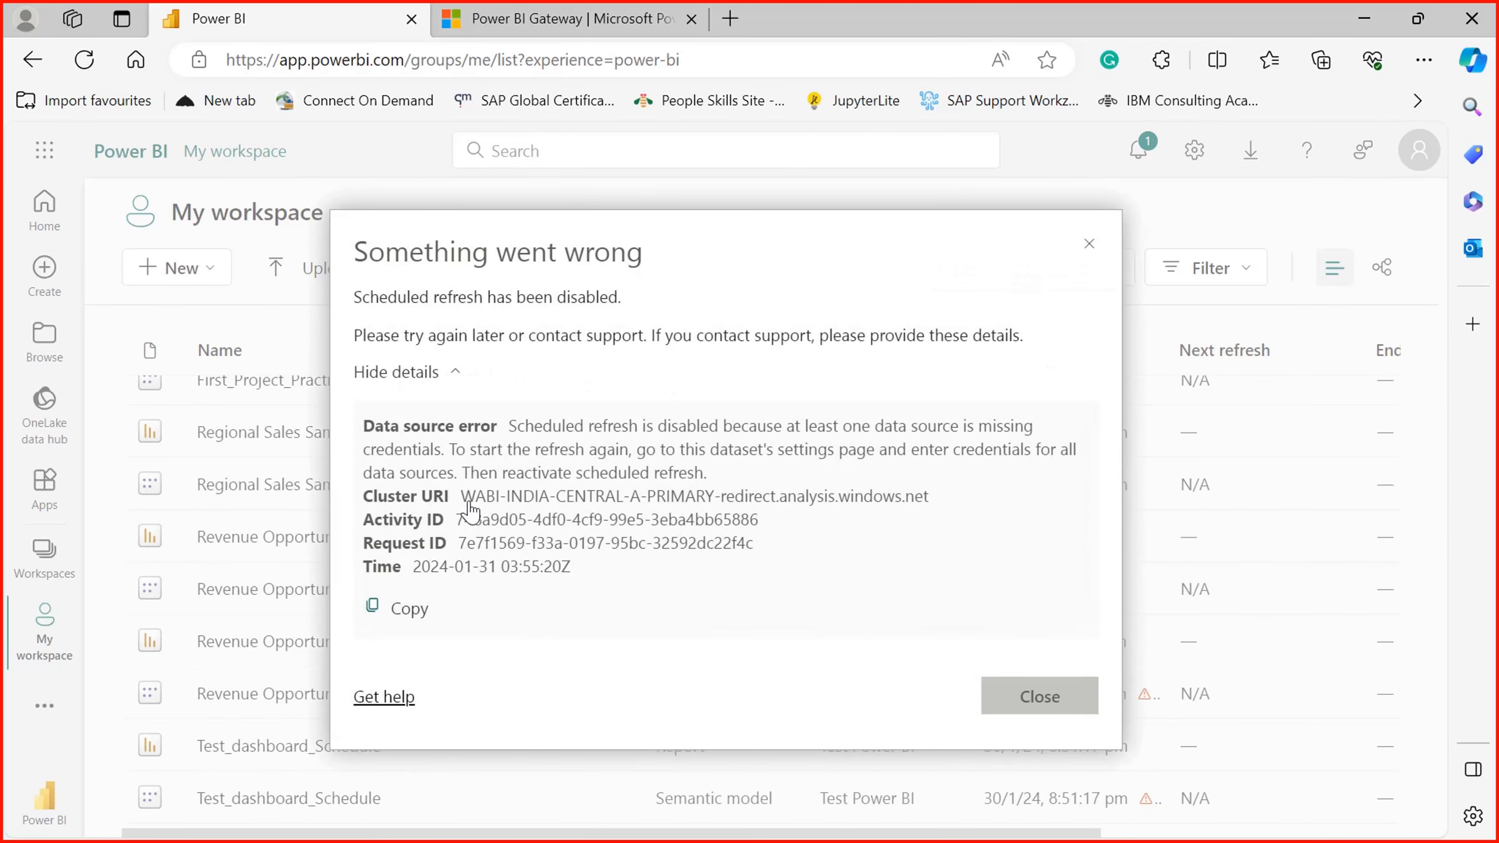
{"action": "left_click_drag", "start_coordinate": [524, 425], "coordinate": [812, 426]}
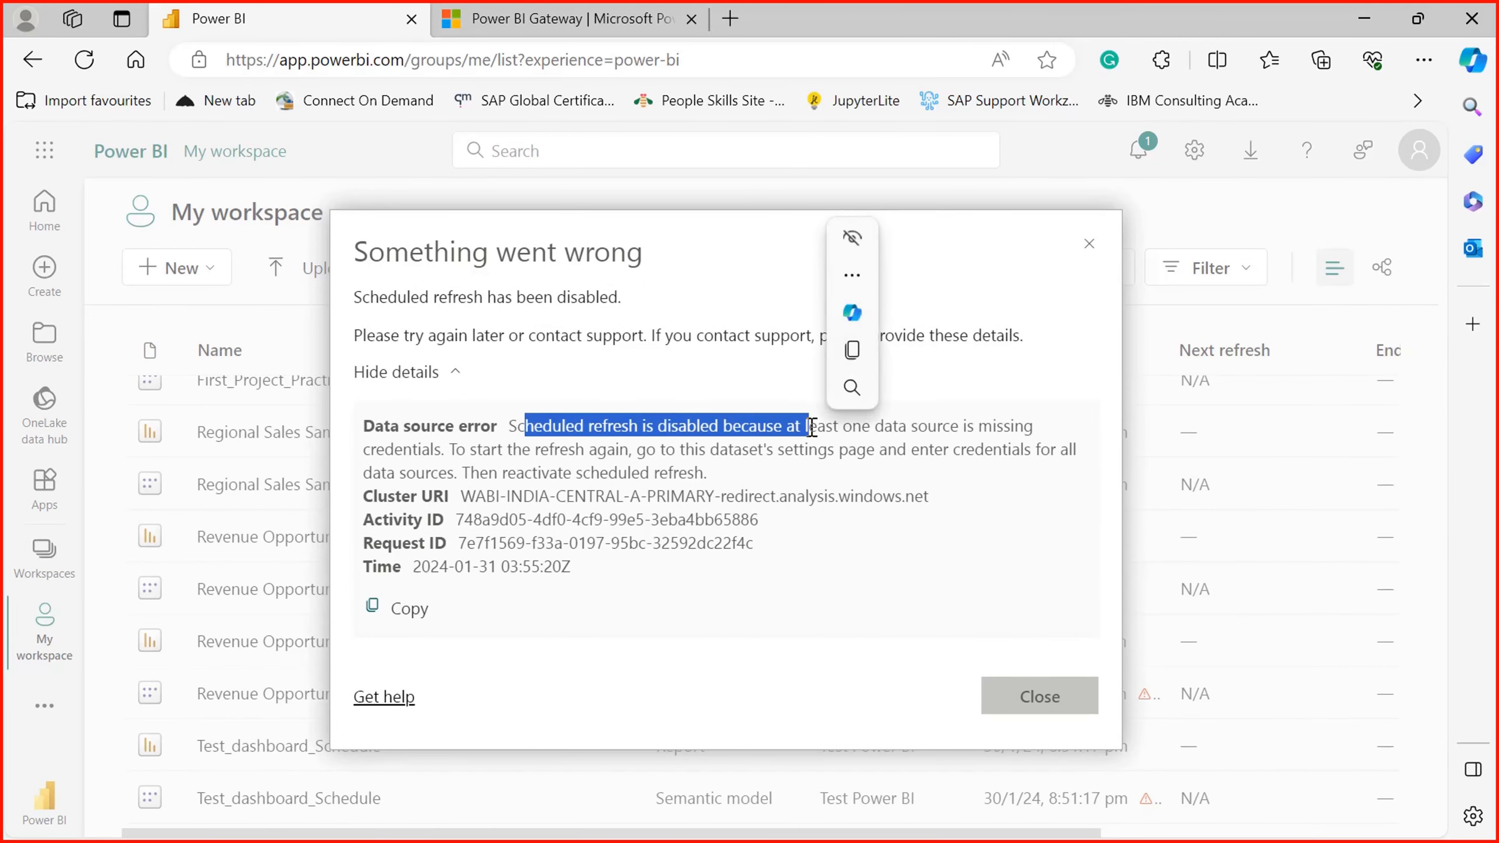
{"action": "left_click", "coordinate": [880, 432]}
{"action": "left_click_drag", "start_coordinate": [405, 472], "coordinate": [568, 449]}
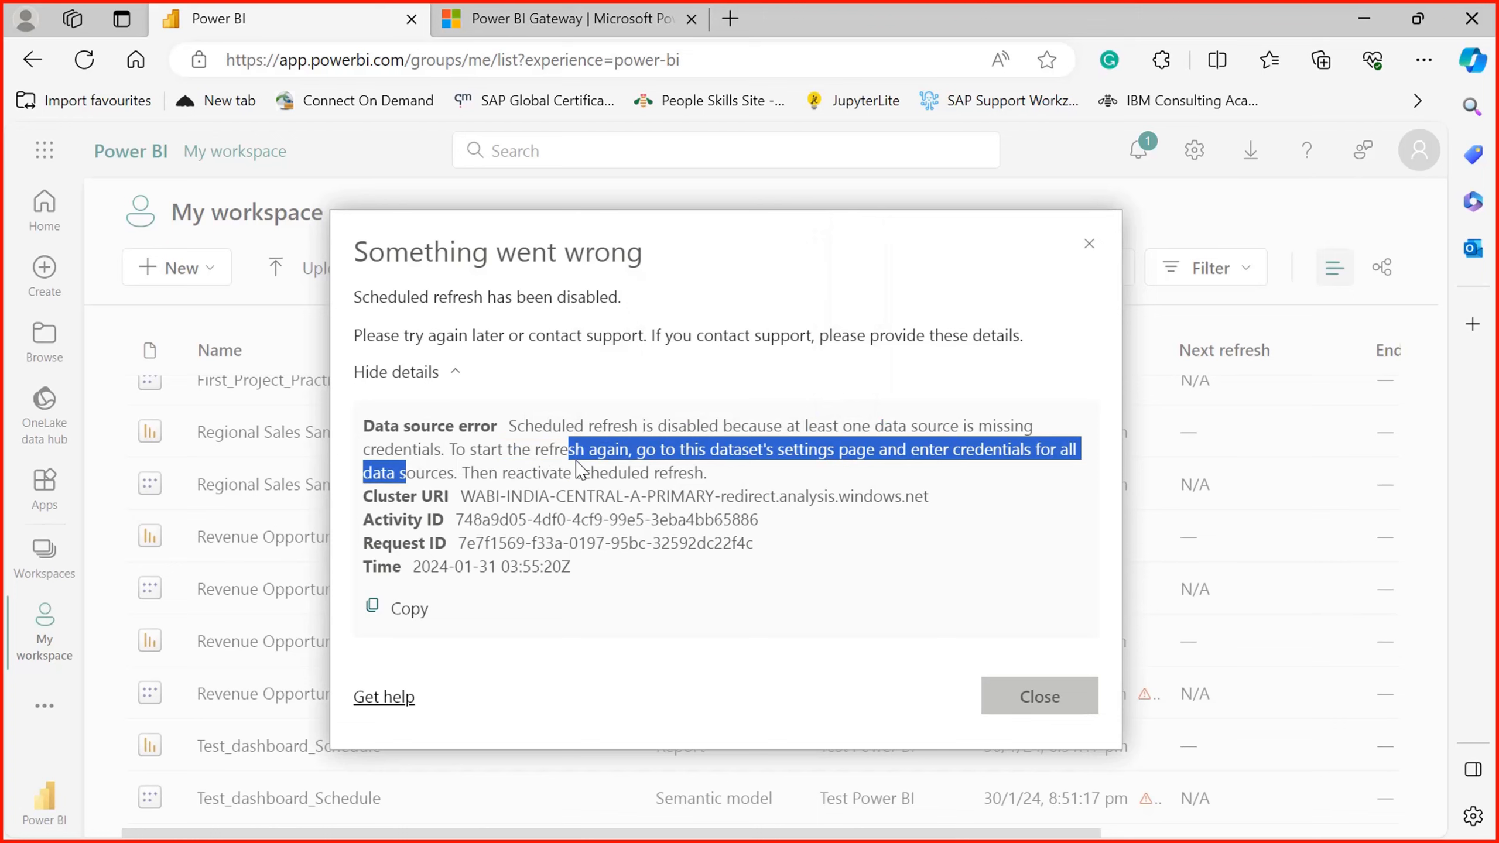
{"action": "left_click", "coordinate": [707, 453]}
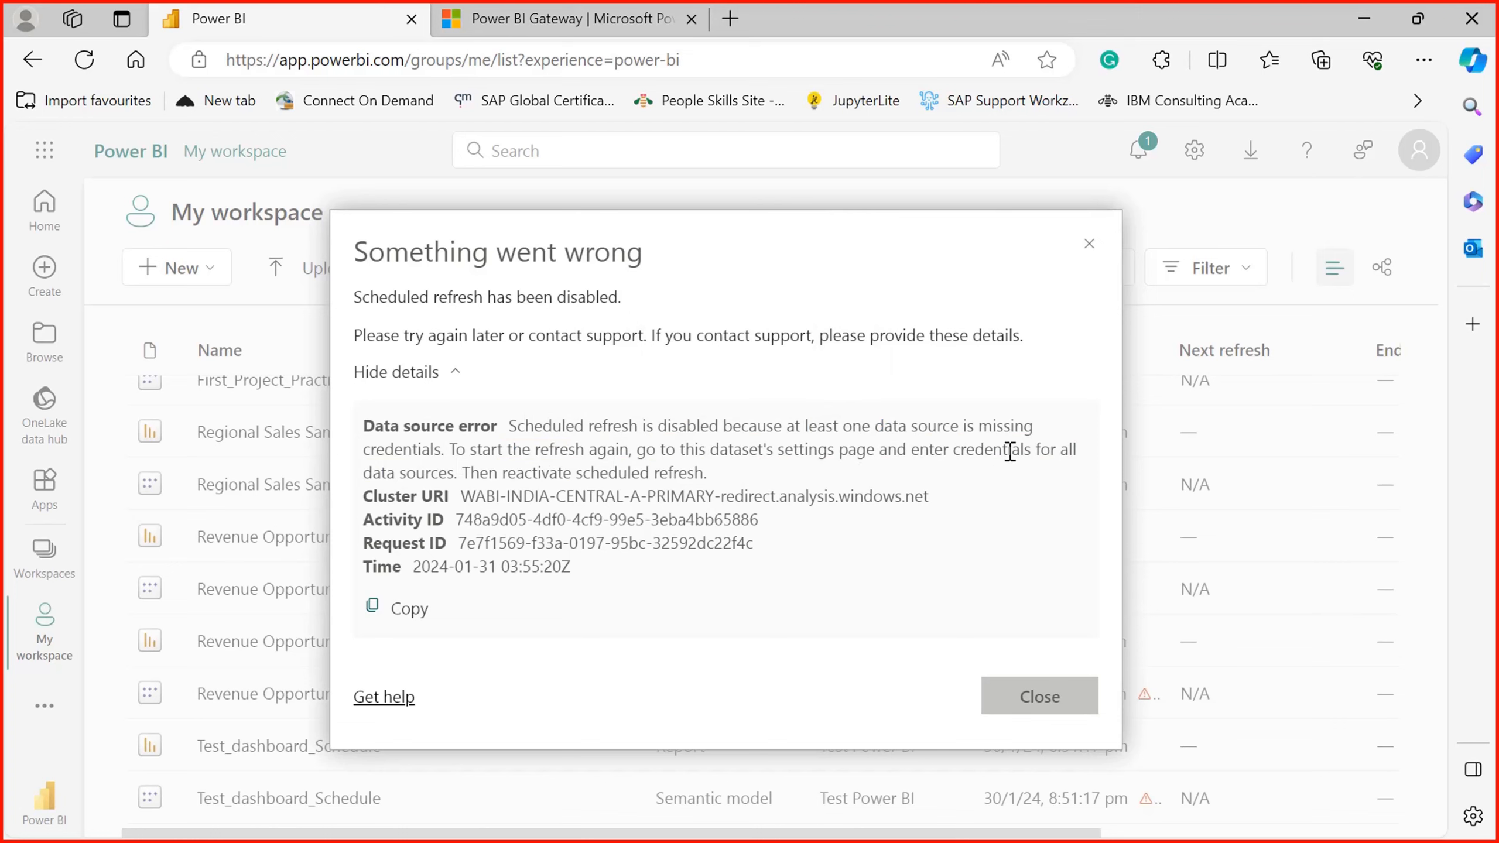
{"action": "left_click", "coordinate": [1038, 699]}
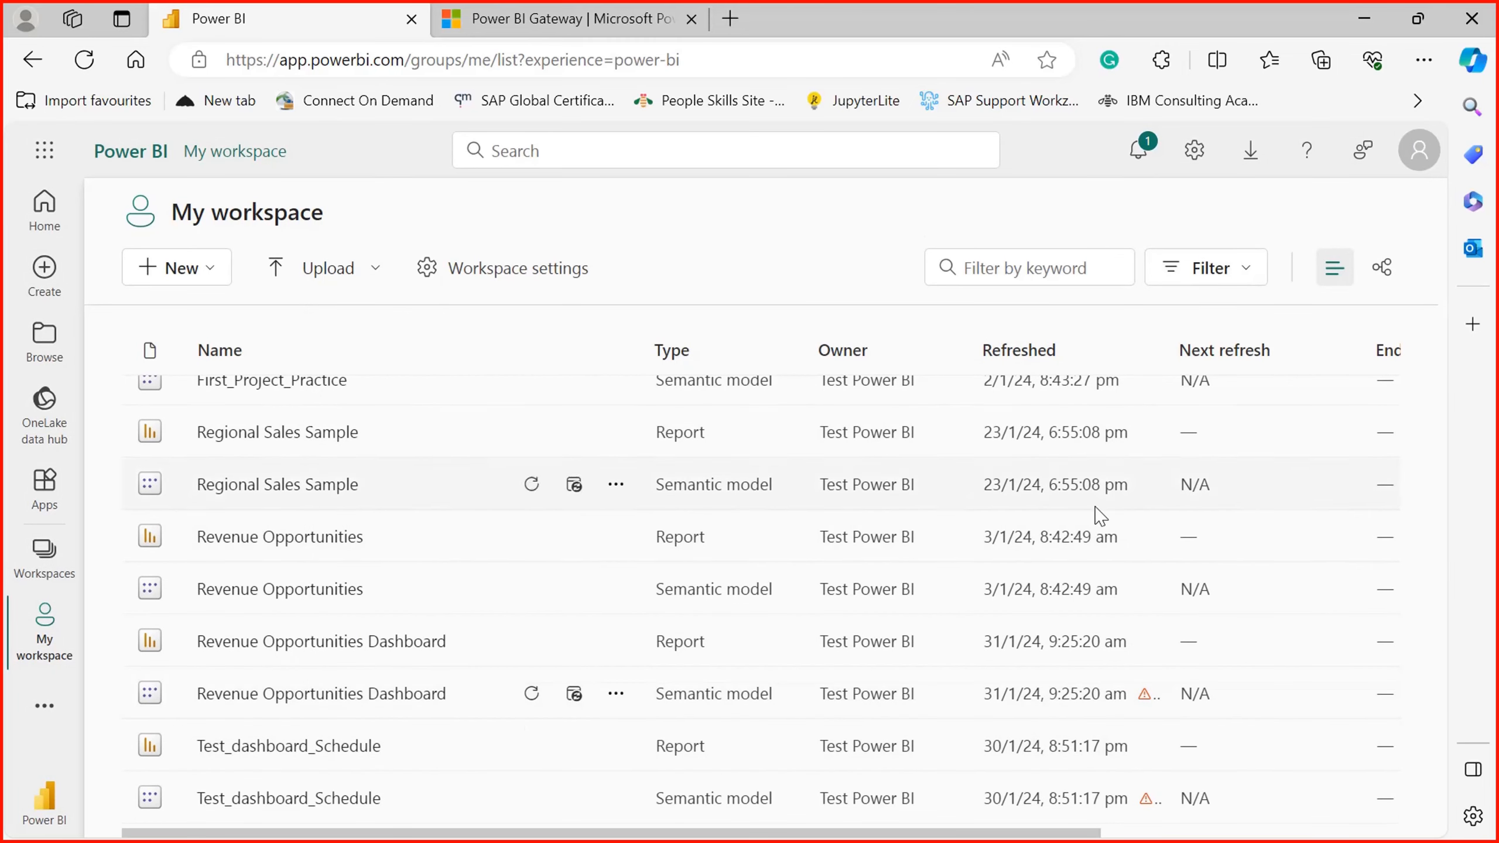
Step: Open the Power BI settings for semantic models and expand Gateway and cloud connections for AdventureWorks_Project
{"action": "left_click", "coordinate": [1193, 150]}
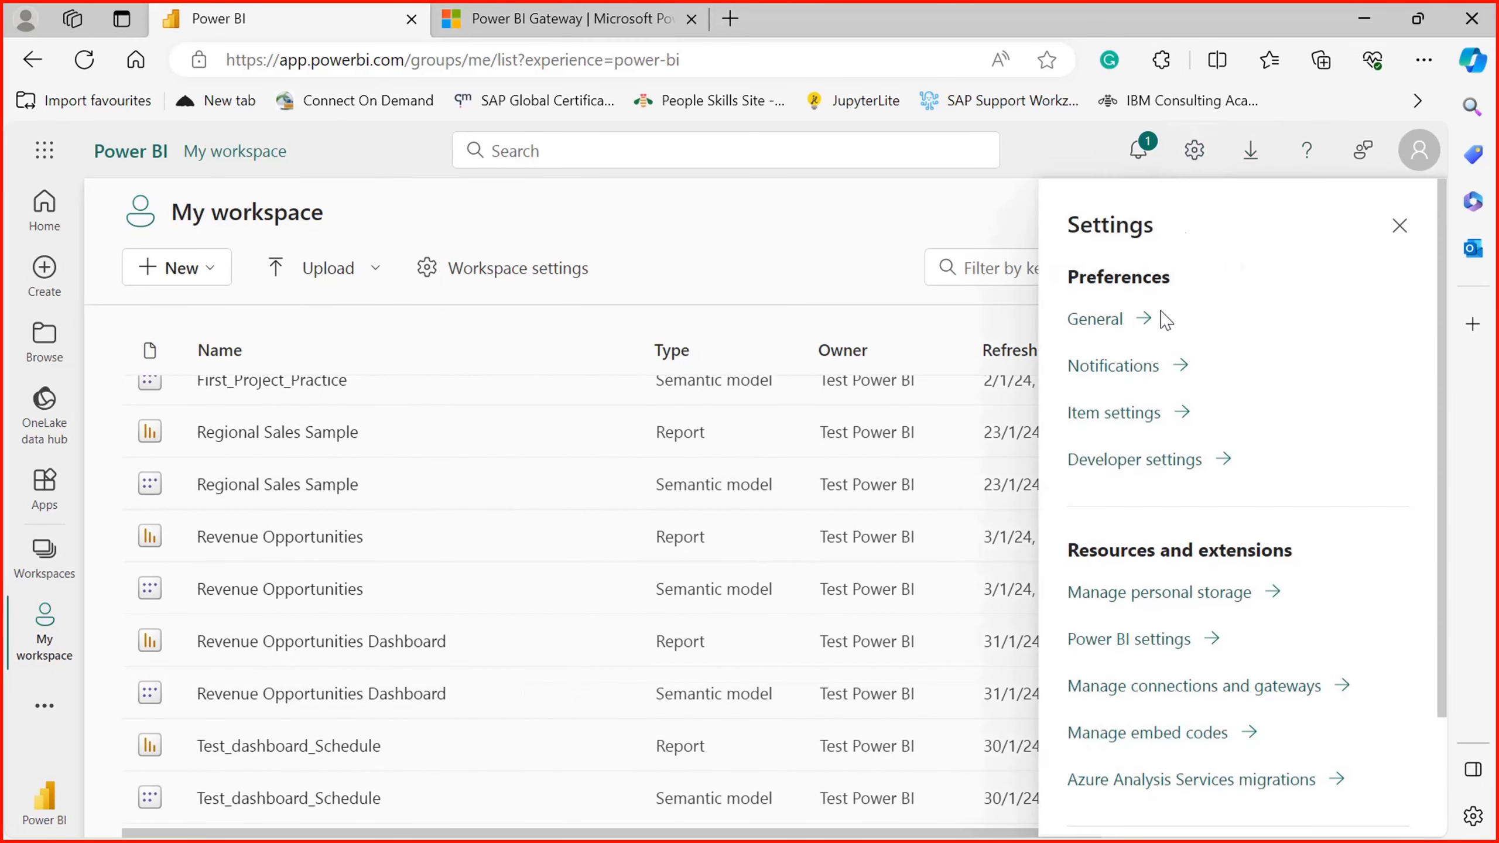
{"action": "left_click", "coordinate": [1141, 638]}
{"action": "left_click", "coordinate": [436, 242]}
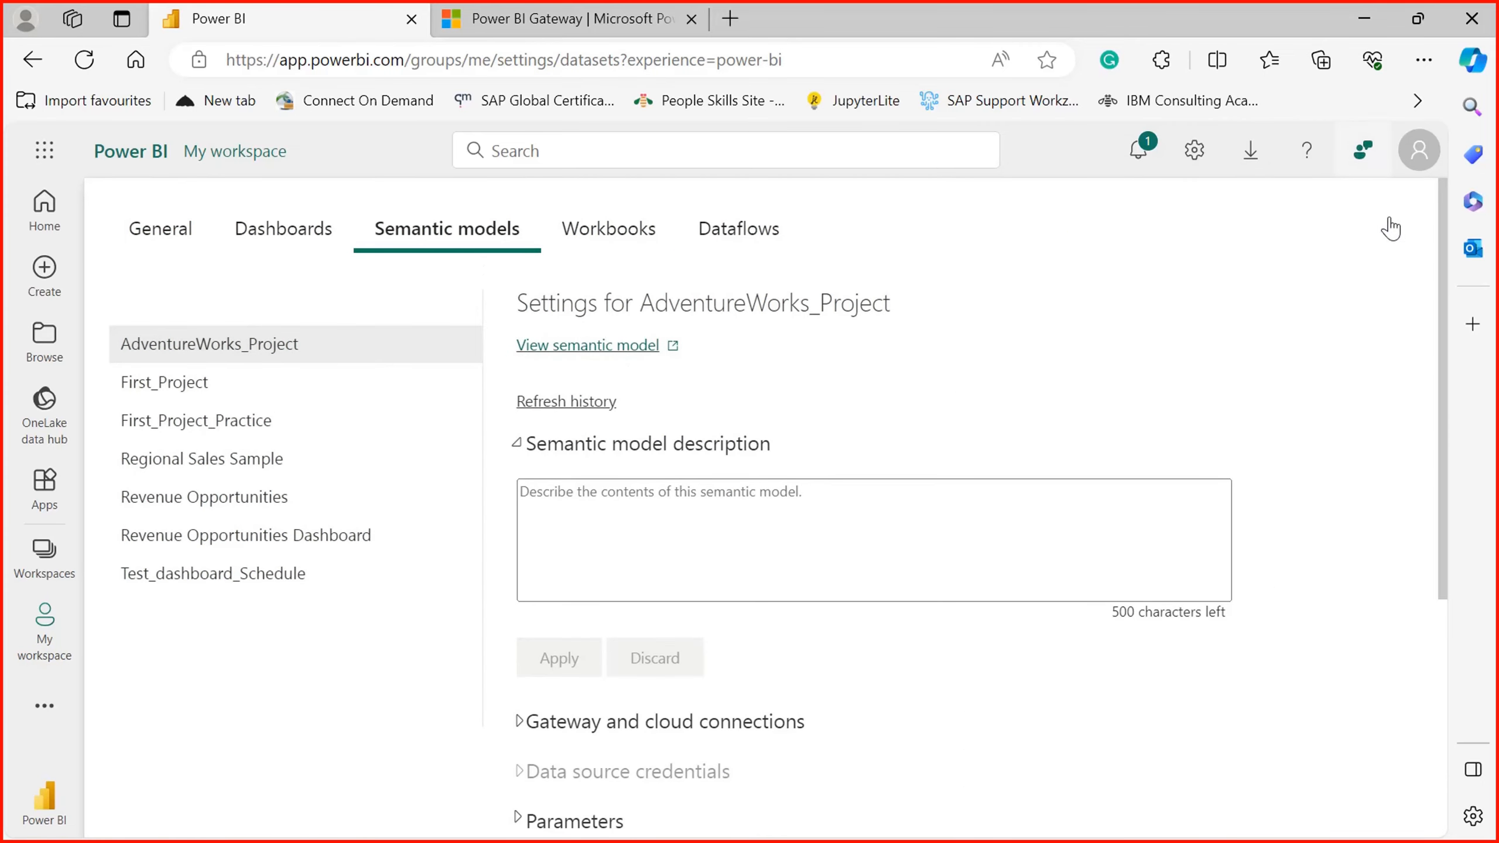
{"action": "scroll", "coordinate": [1440, 443], "scroll_direction": "down", "scroll_amount": 5}
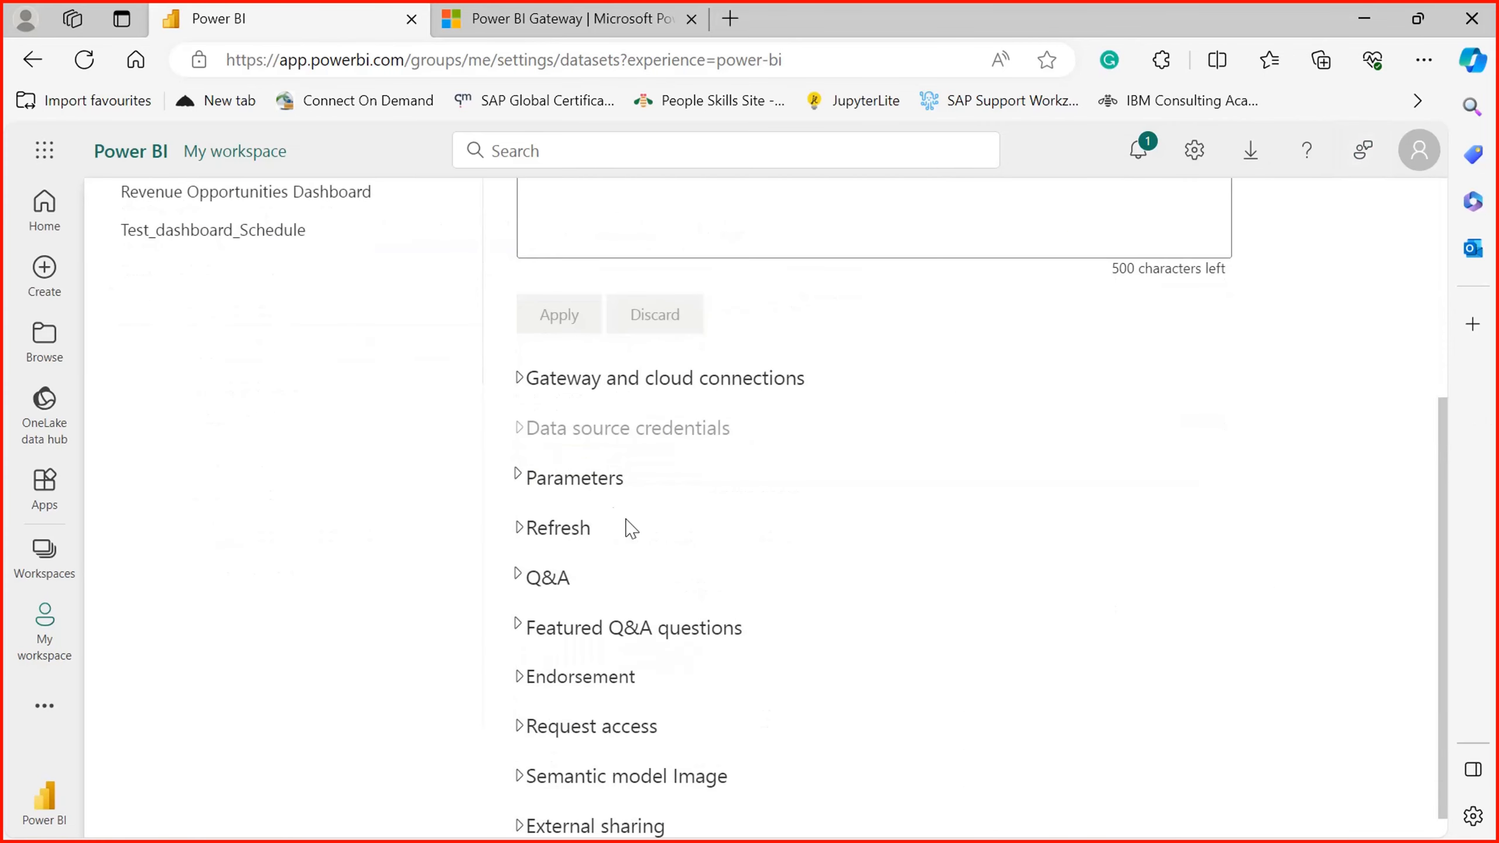
{"action": "left_click", "coordinate": [517, 378]}
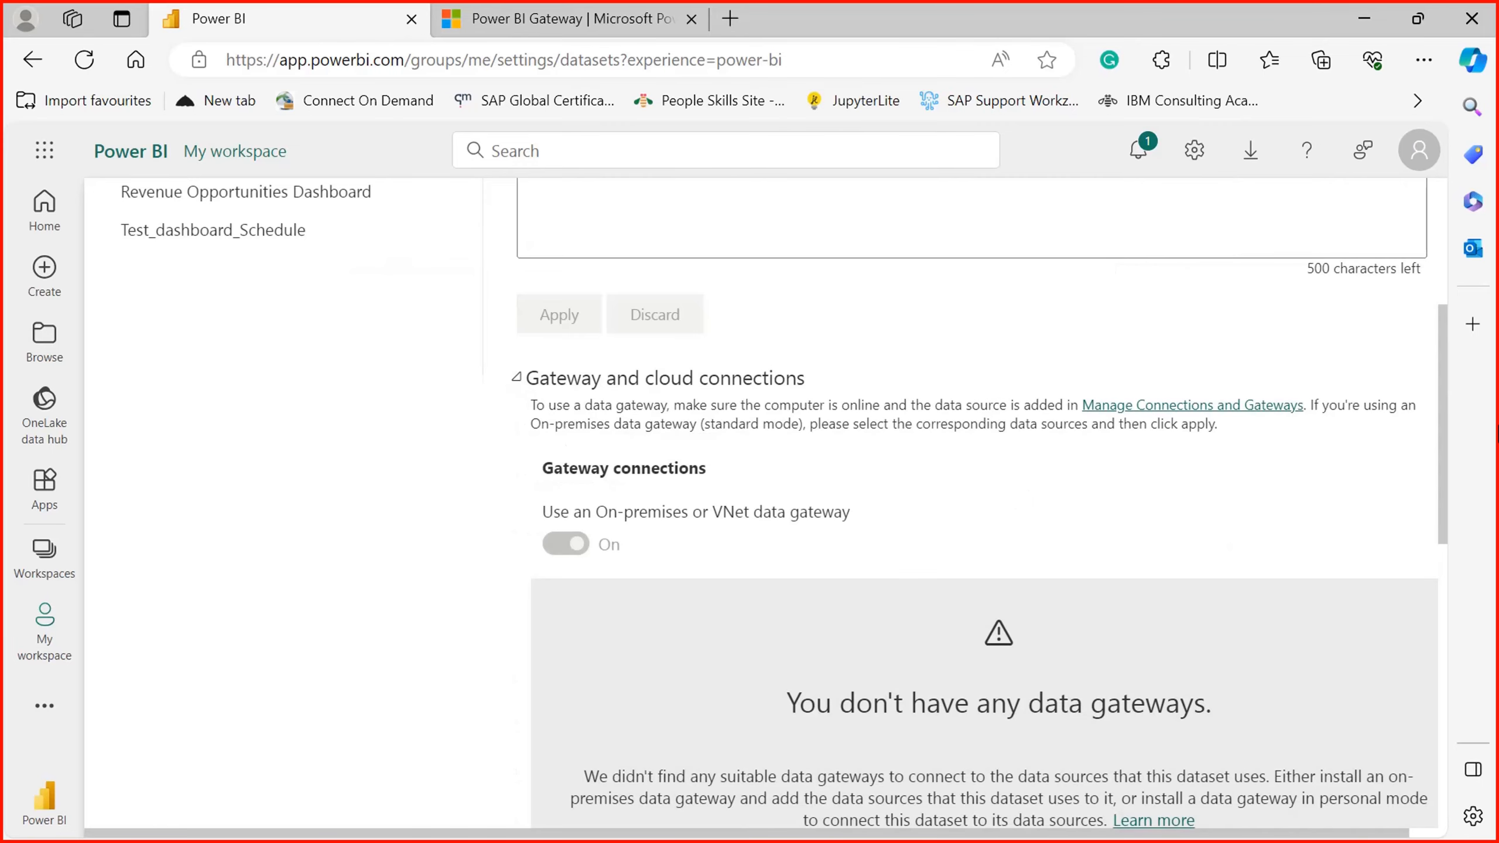
{"action": "left_click_drag", "start_coordinate": [1451, 532], "coordinate": [1467, 680]}
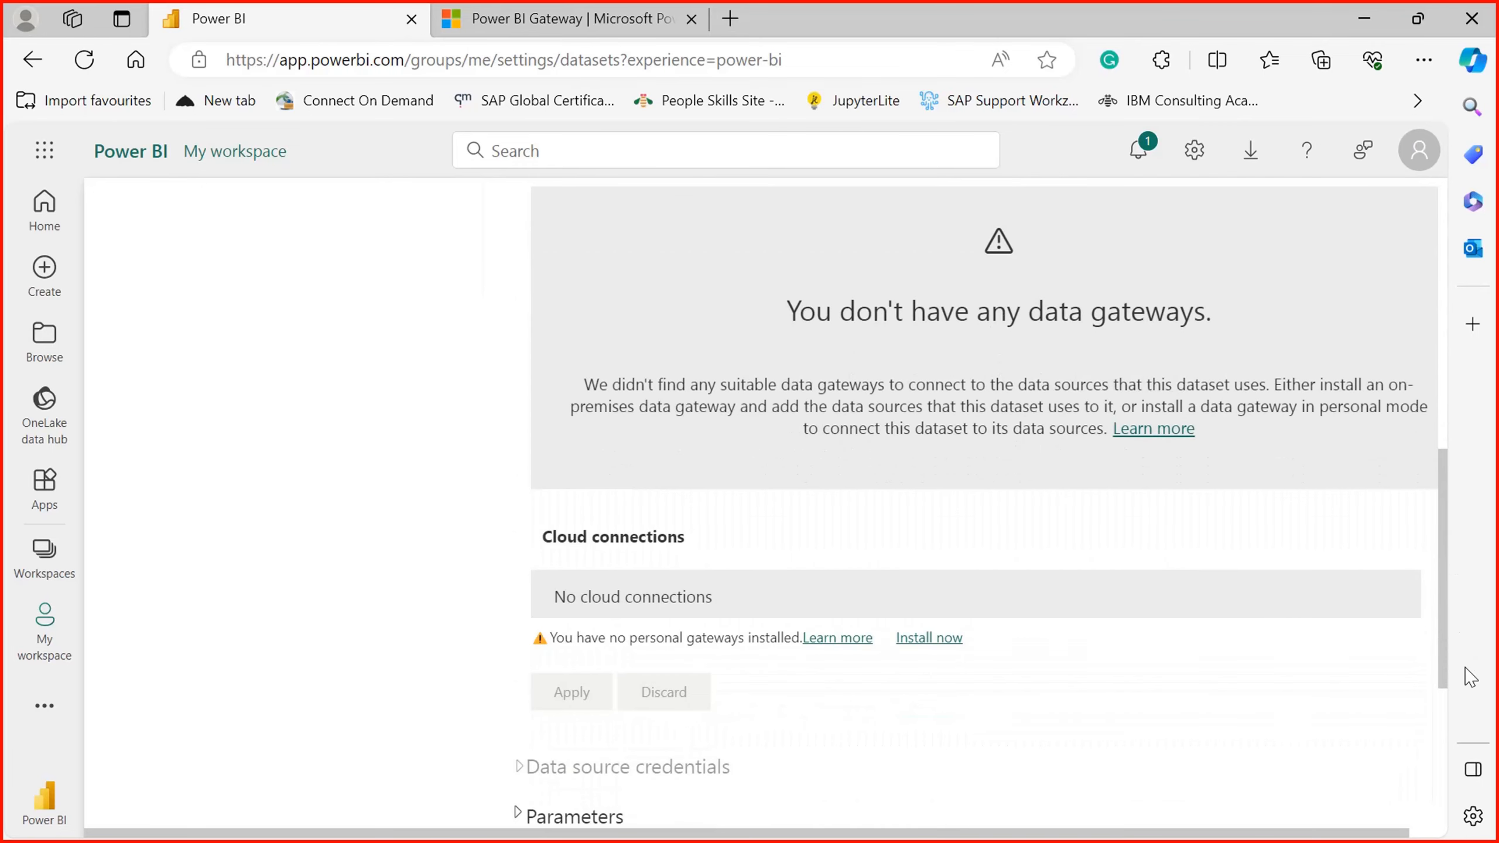
Step: Read the data gateway message and the personal gateway notice in the AdventureWorks_Project connection settings
{"action": "left_click_drag", "start_coordinate": [1128, 314], "coordinate": [943, 314]}
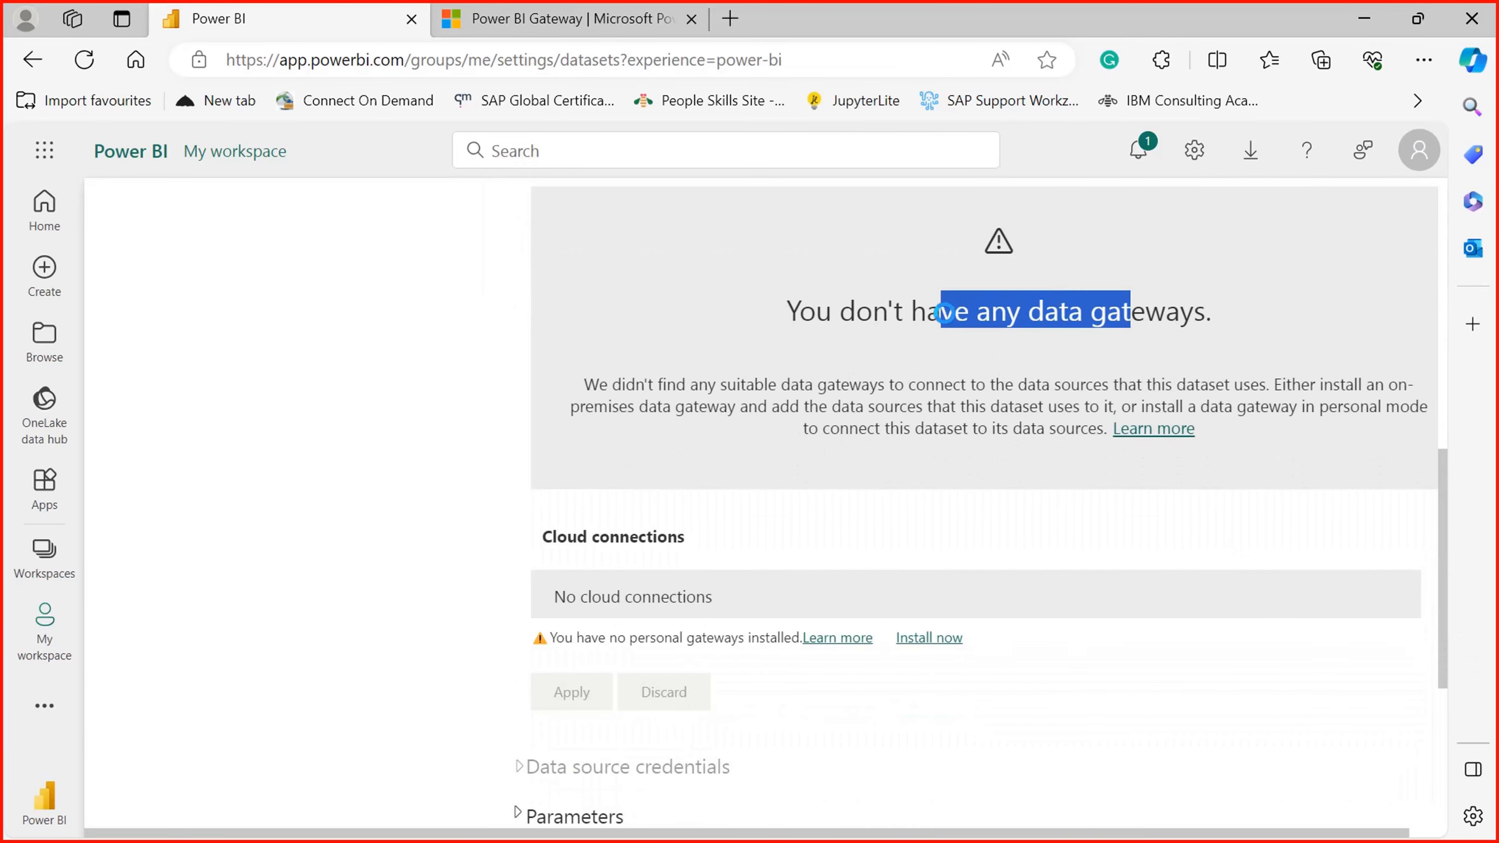
{"action": "left_click_drag", "start_coordinate": [715, 384], "coordinate": [875, 407]}
{"action": "left_click", "coordinate": [923, 414]}
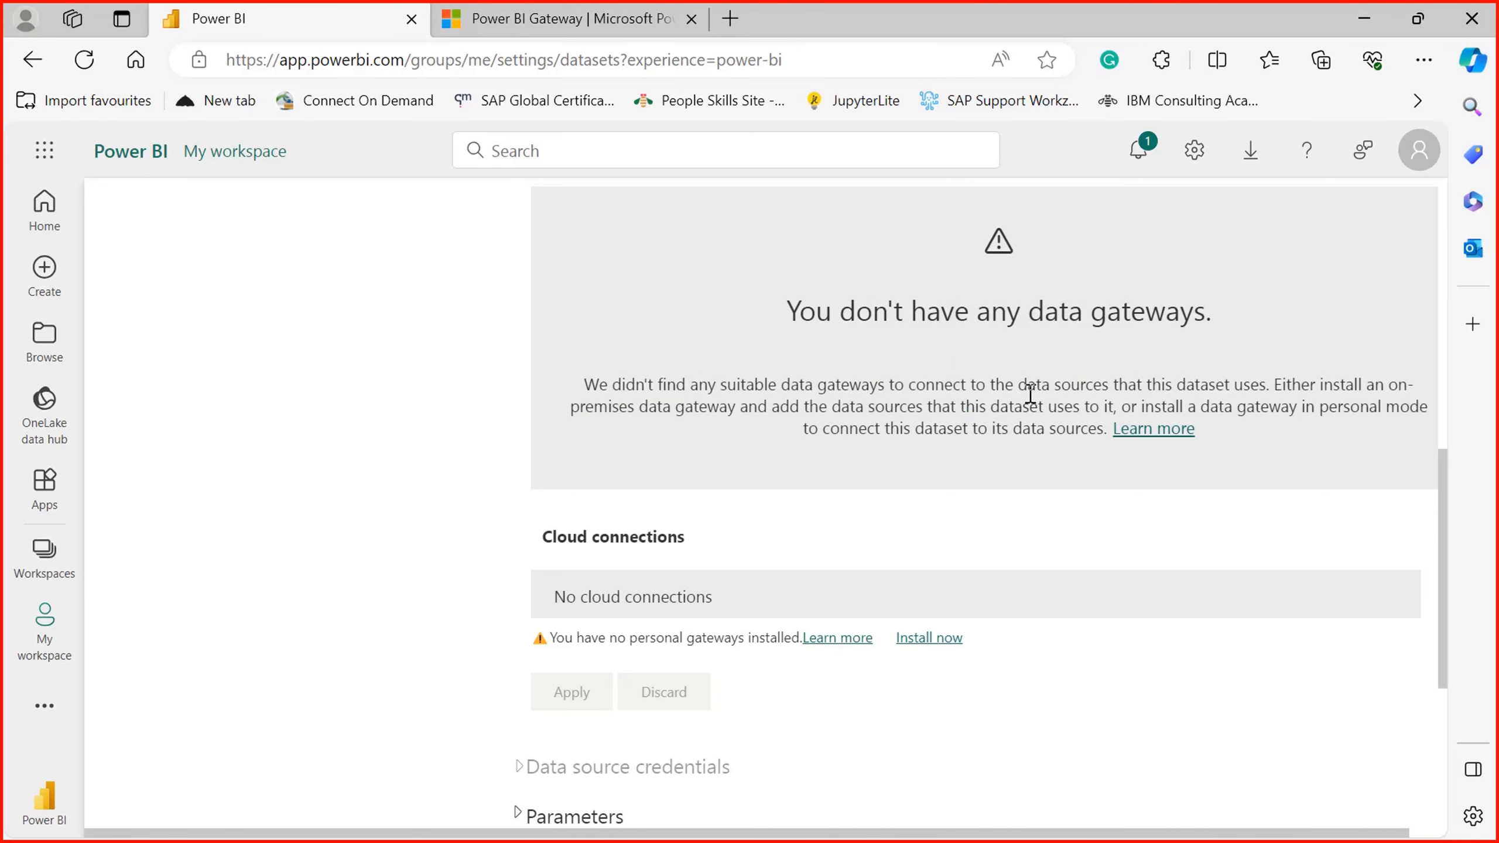
{"action": "left_click_drag", "start_coordinate": [1433, 498], "coordinate": [1445, 628]}
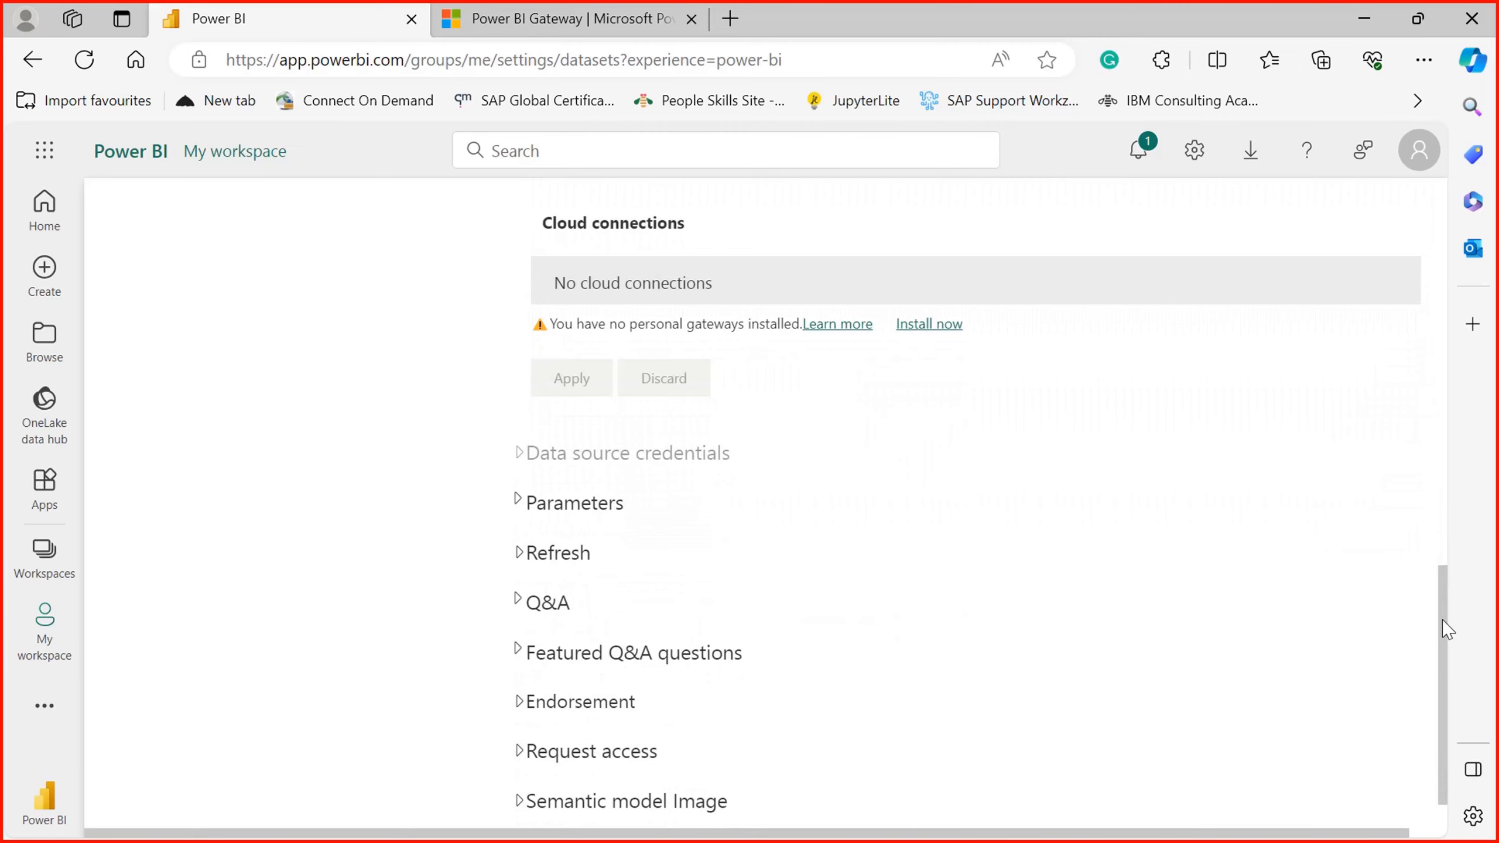
{"action": "scroll", "coordinate": [1445, 627], "scroll_direction": "up", "scroll_amount": 5}
{"action": "left_click_drag", "start_coordinate": [583, 660], "coordinate": [687, 666]}
{"action": "left_click", "coordinate": [757, 674]}
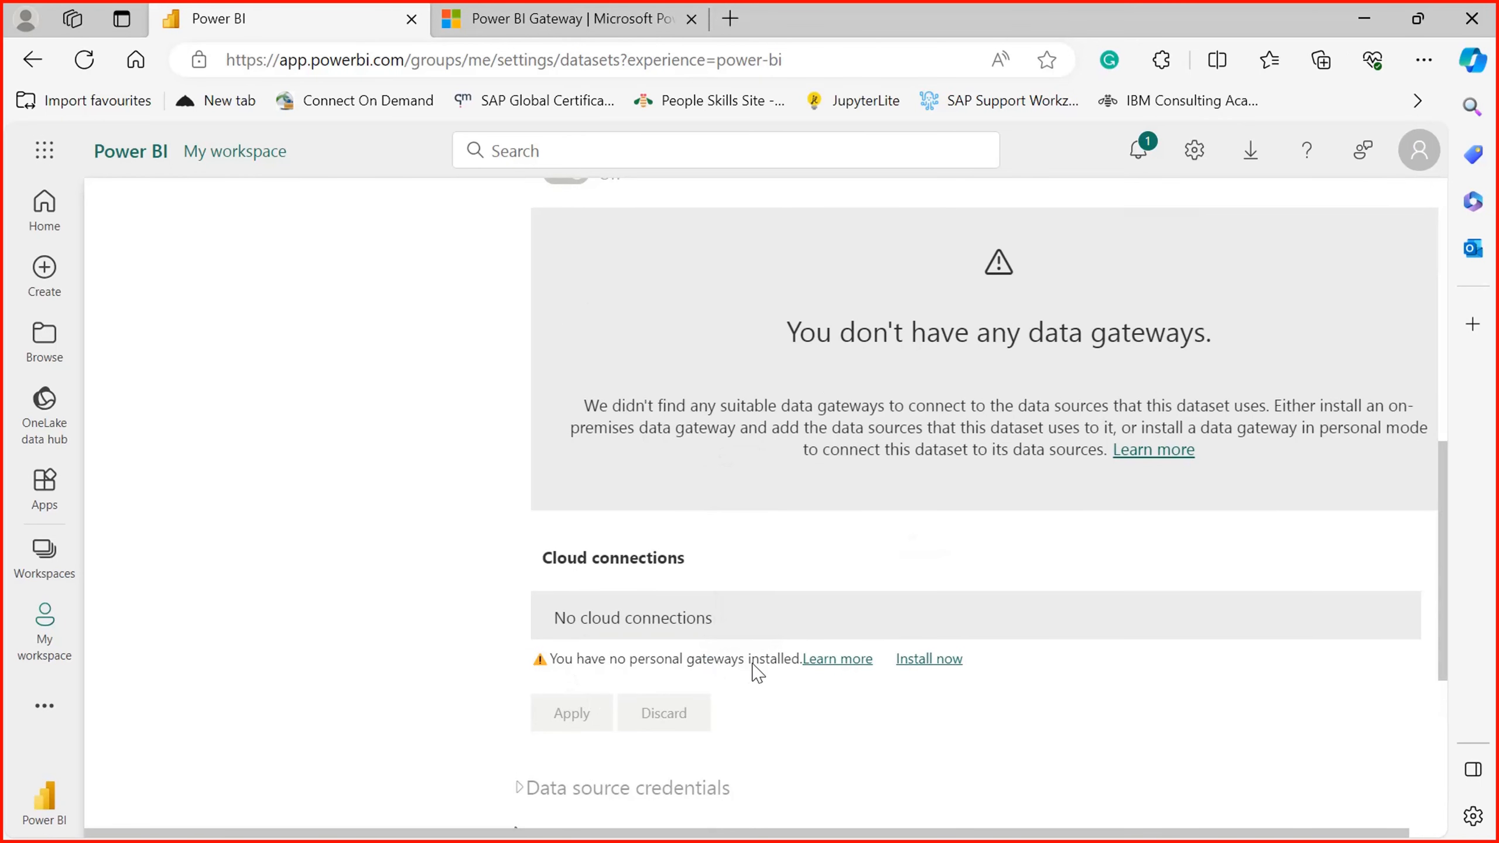
Step: Download the on-premises data gateway (personal mode) installer from the semantic model settings and launch it
{"action": "left_click", "coordinate": [939, 667]}
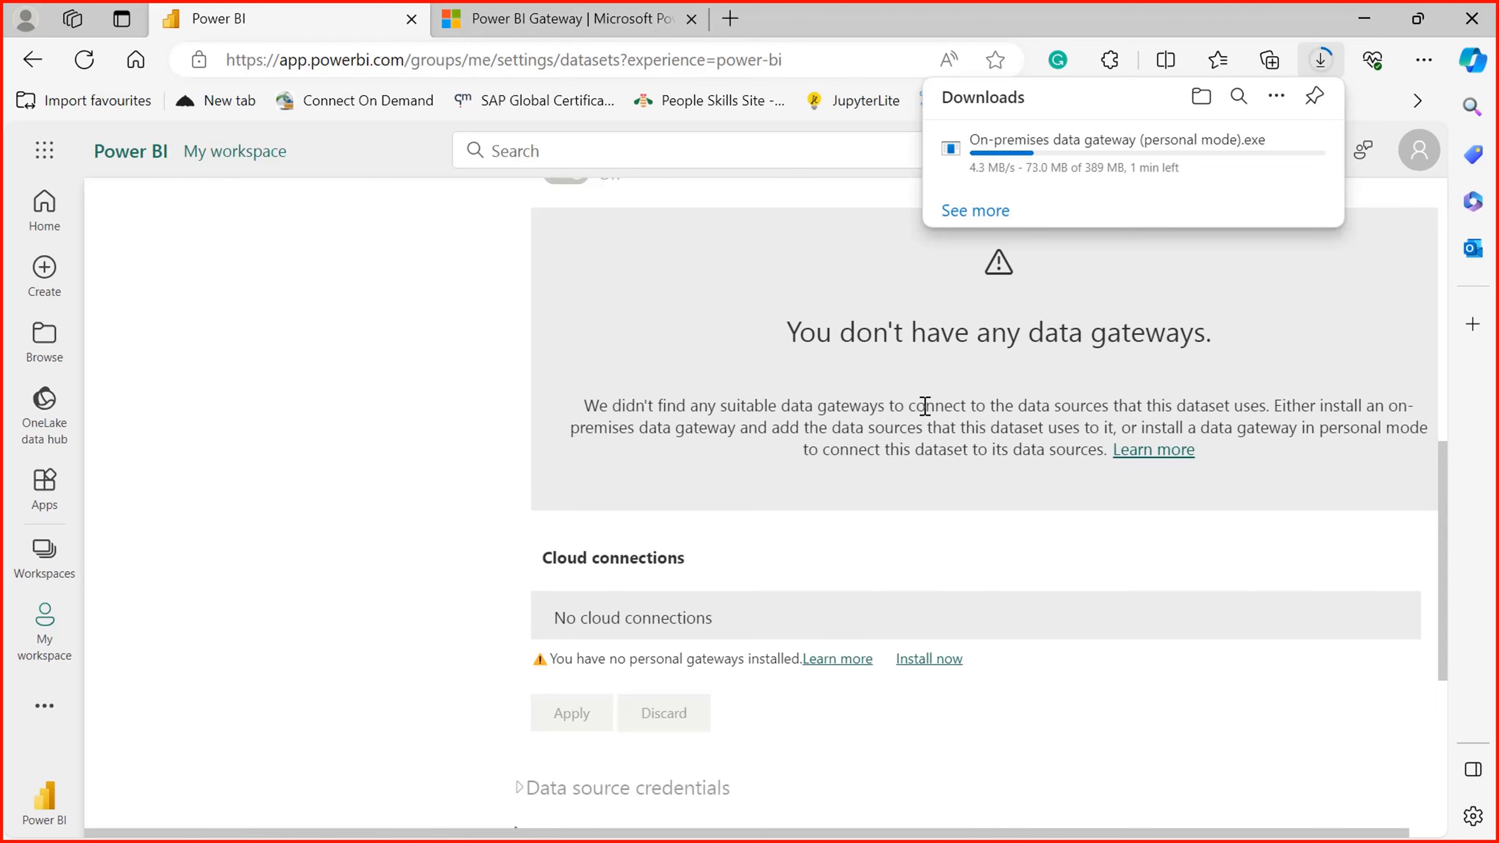
{"action": "left_click", "coordinate": [924, 671]}
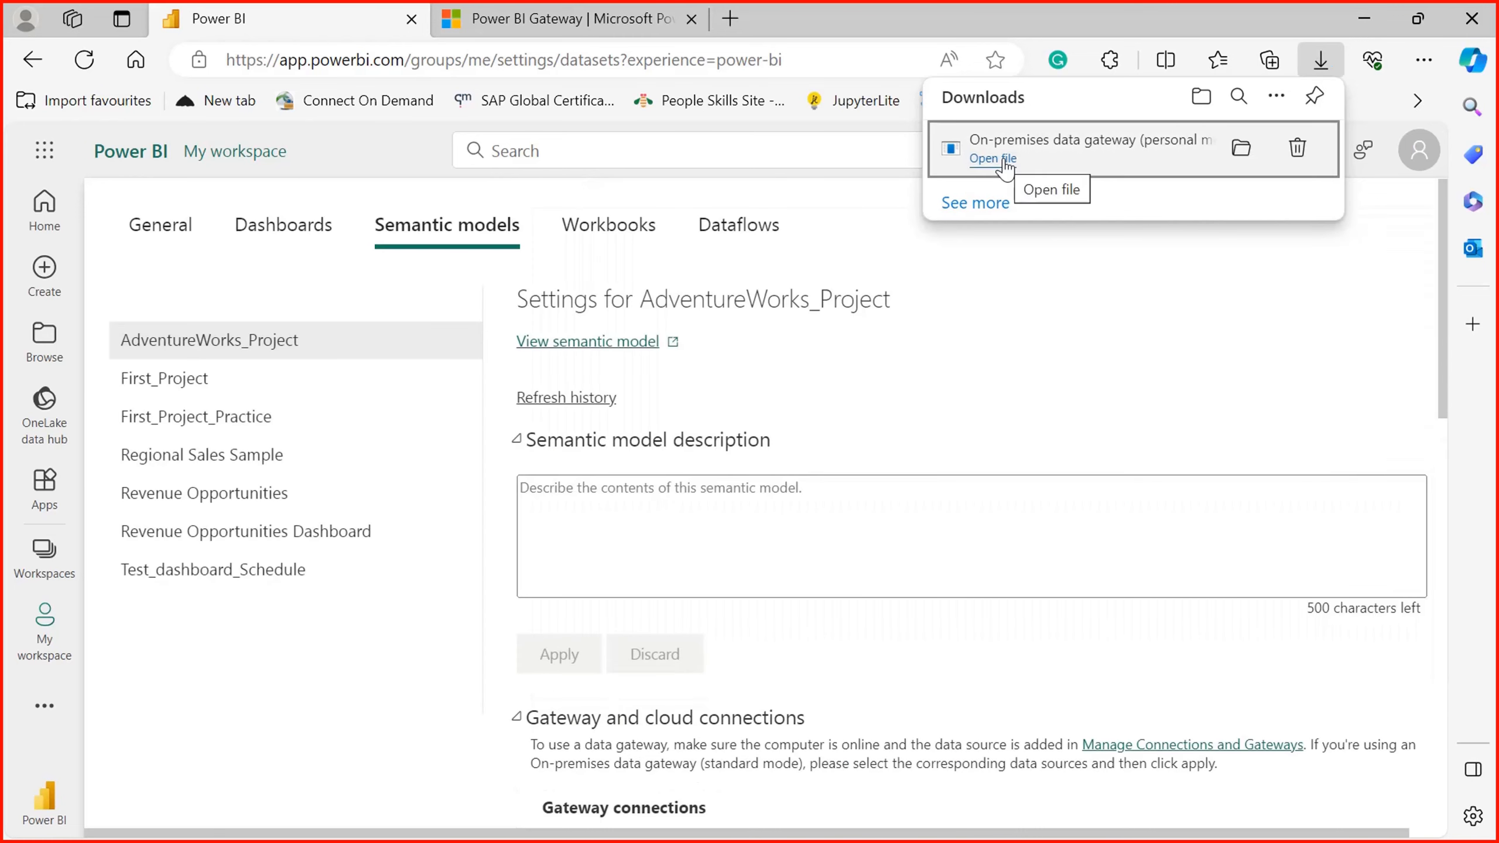
{"action": "left_click", "coordinate": [1003, 160]}
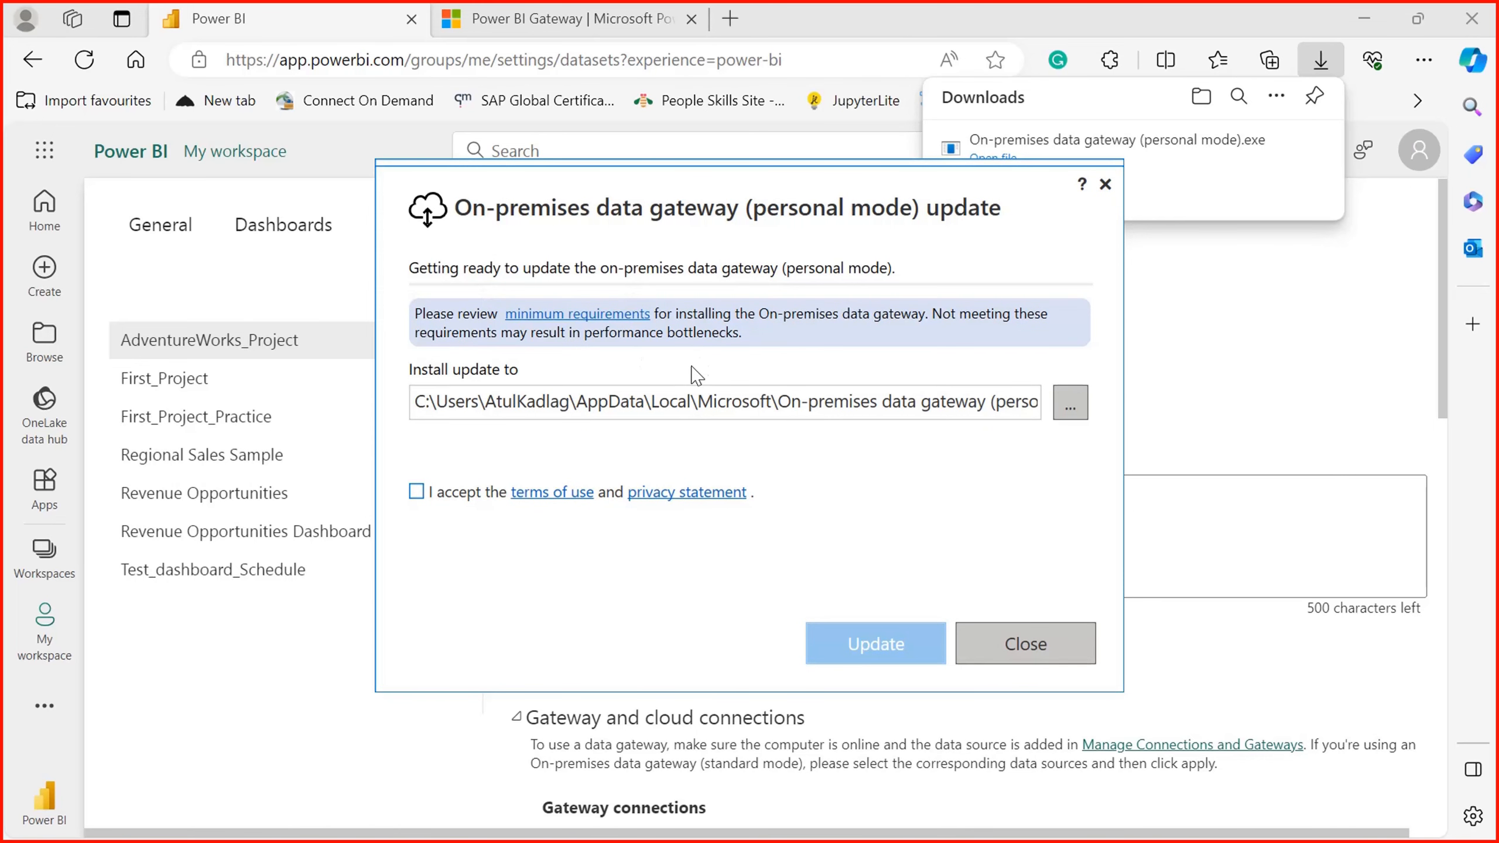
Step: Check the install path, accept the terms of use and privacy statement, and update the personal mode gateway
{"action": "left_click_drag", "start_coordinate": [653, 404], "coordinate": [1049, 416]}
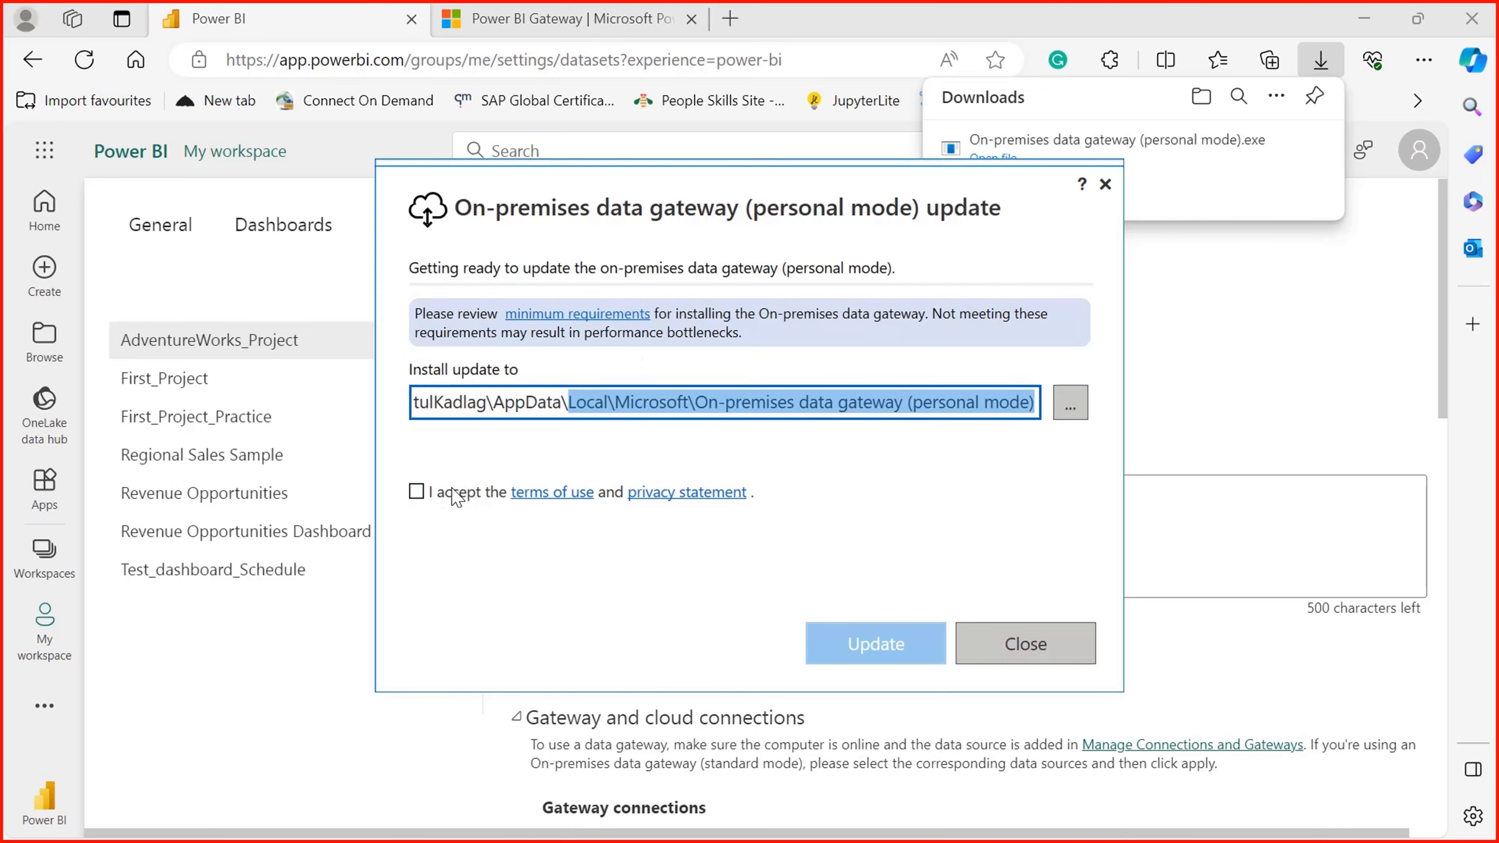
{"action": "left_click", "coordinate": [417, 492]}
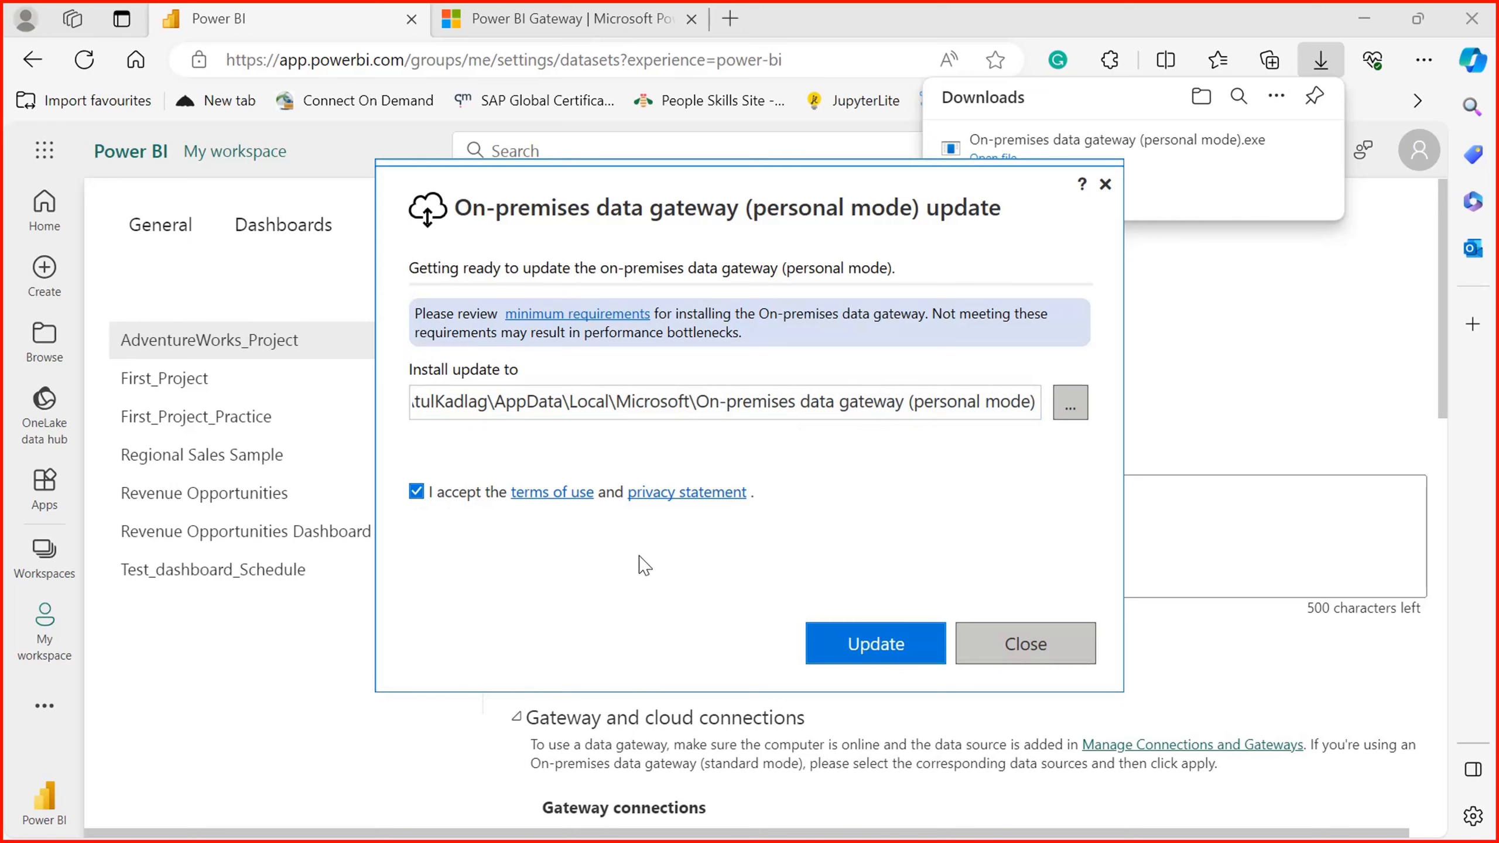
{"action": "left_click", "coordinate": [875, 645]}
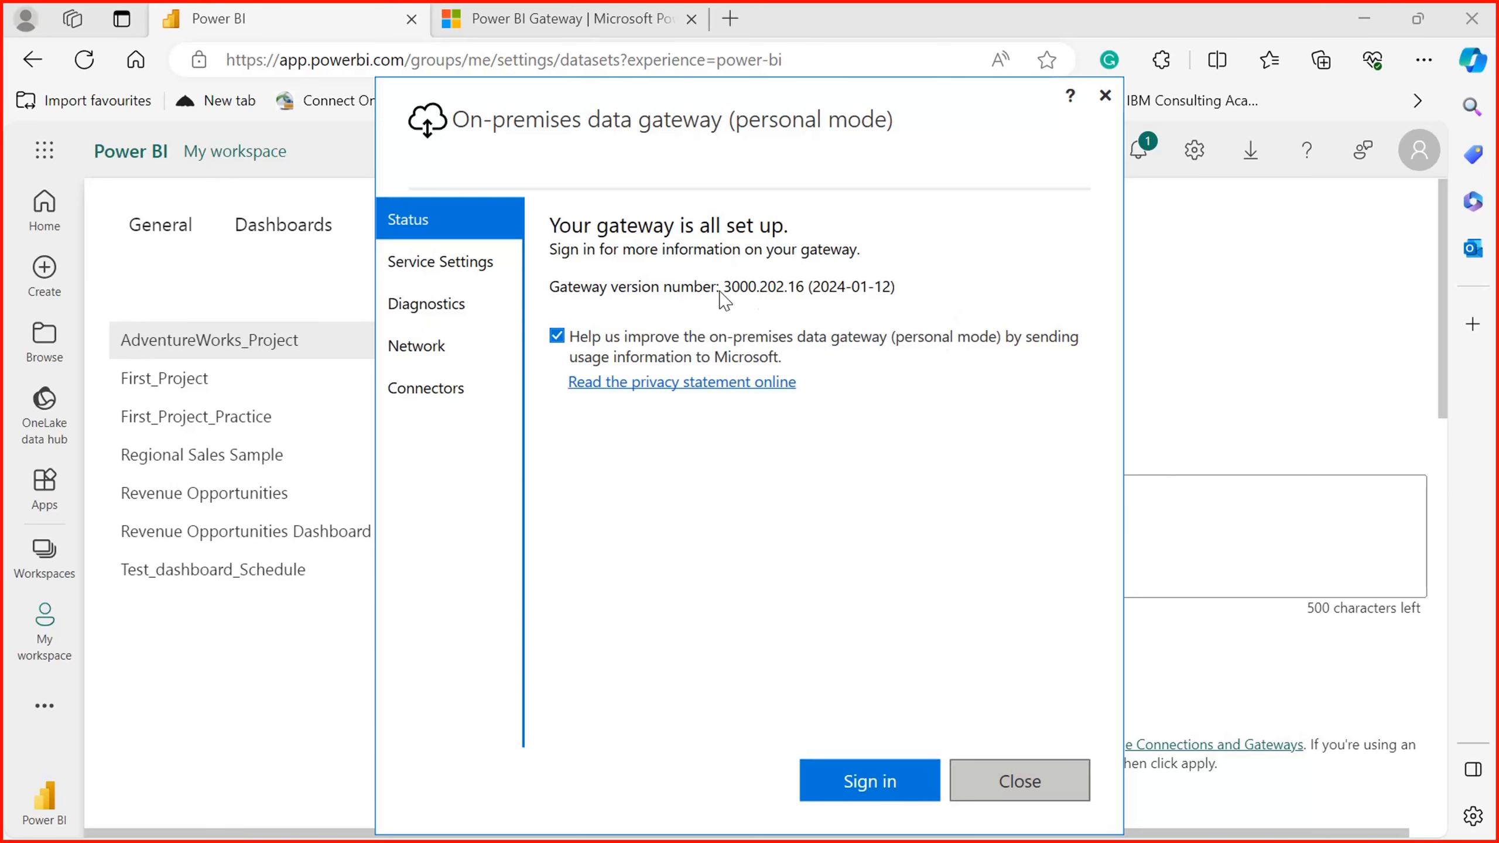
Step: Sign in to the personal mode gateway with the account email and password, and turn off sending usage information to Microsoft
{"action": "left_click", "coordinate": [556, 336]}
{"action": "left_click", "coordinate": [853, 788]}
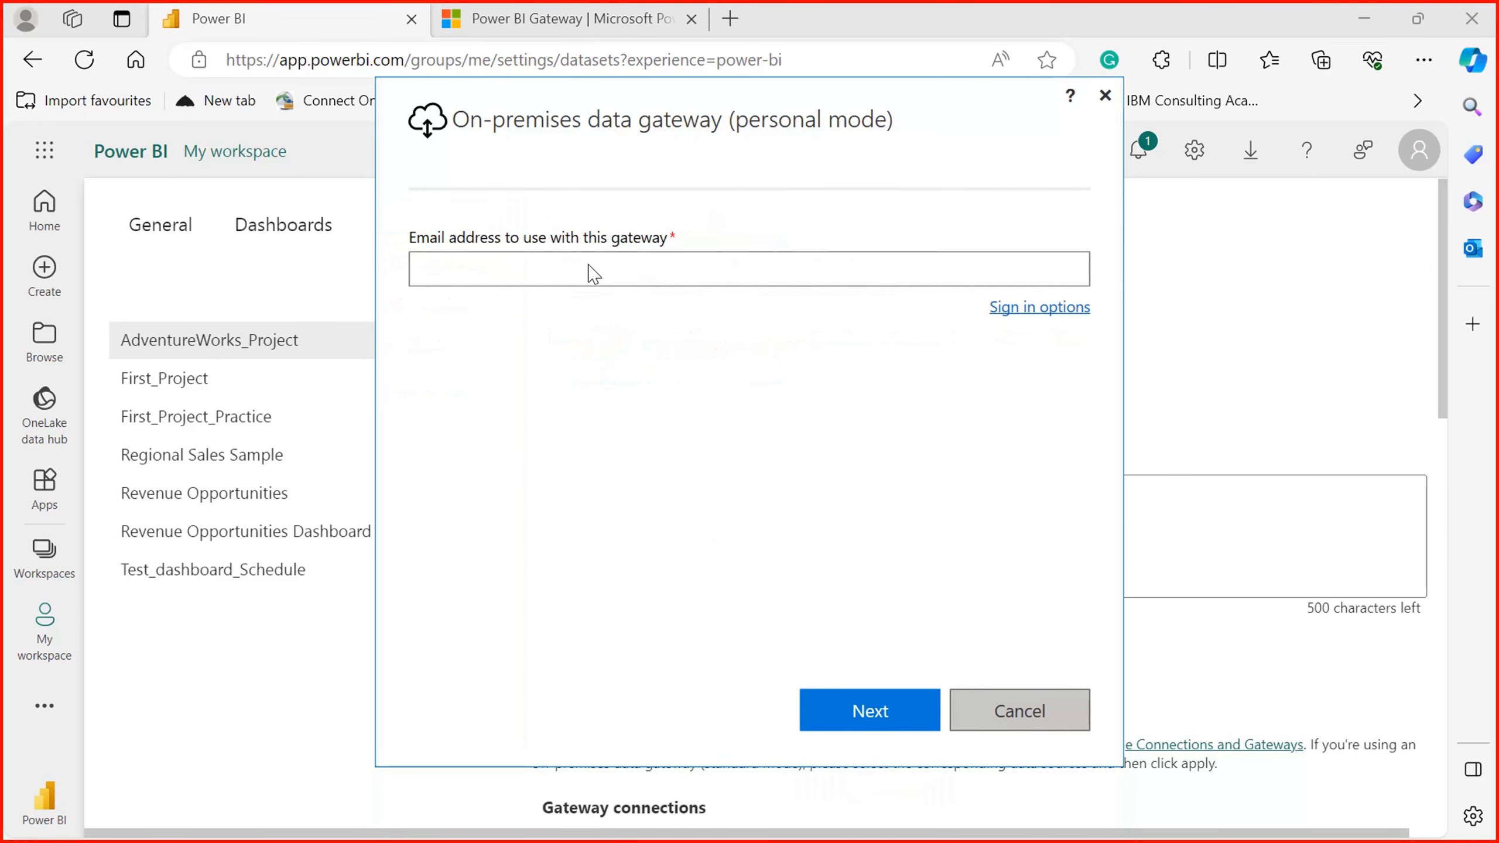
{"action": "left_click", "coordinate": [593, 273]}
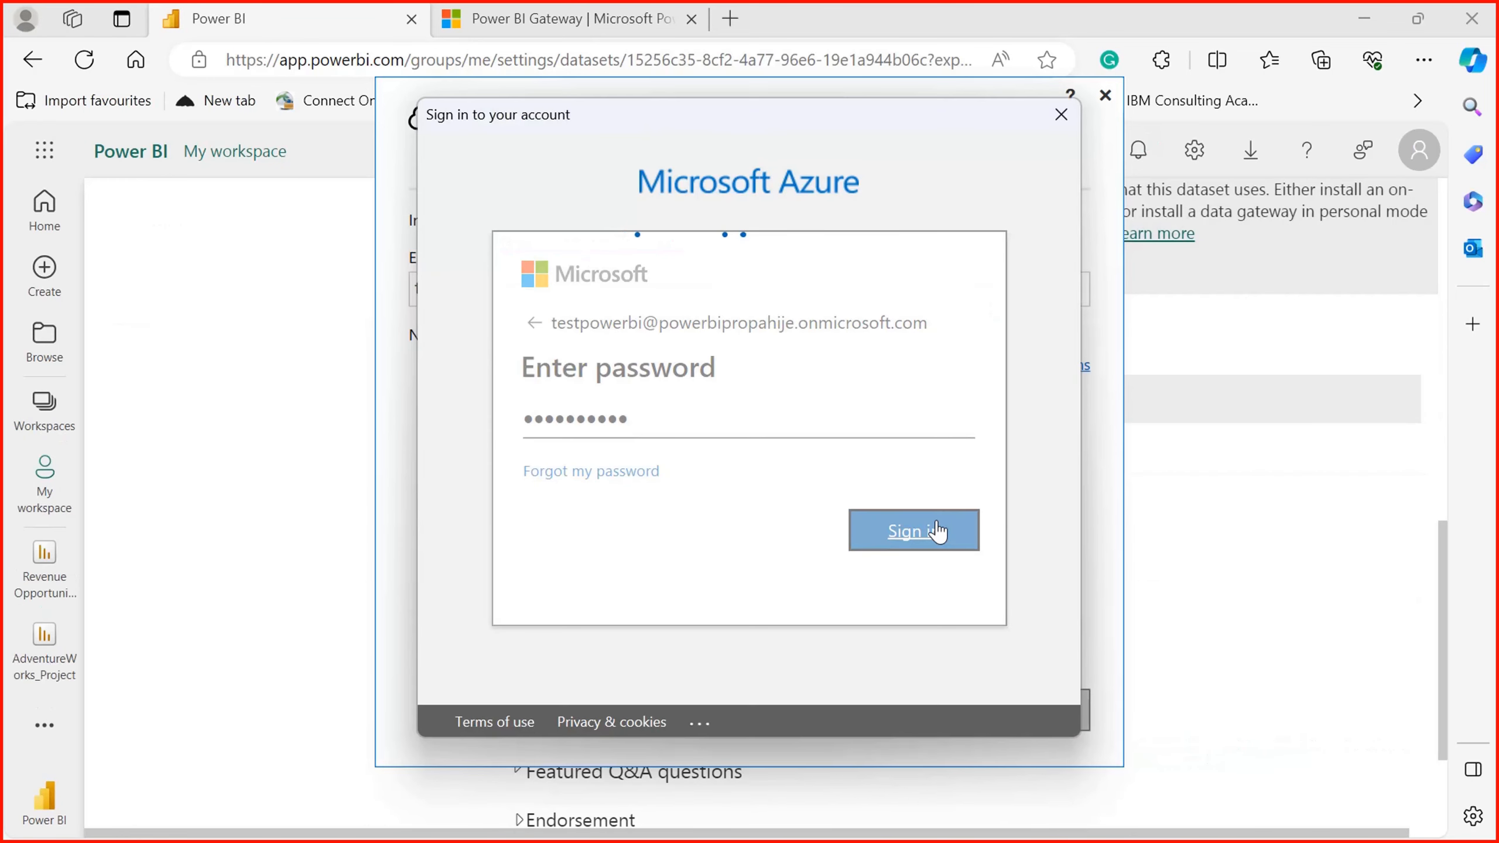
{"action": "left_click", "coordinate": [938, 531]}
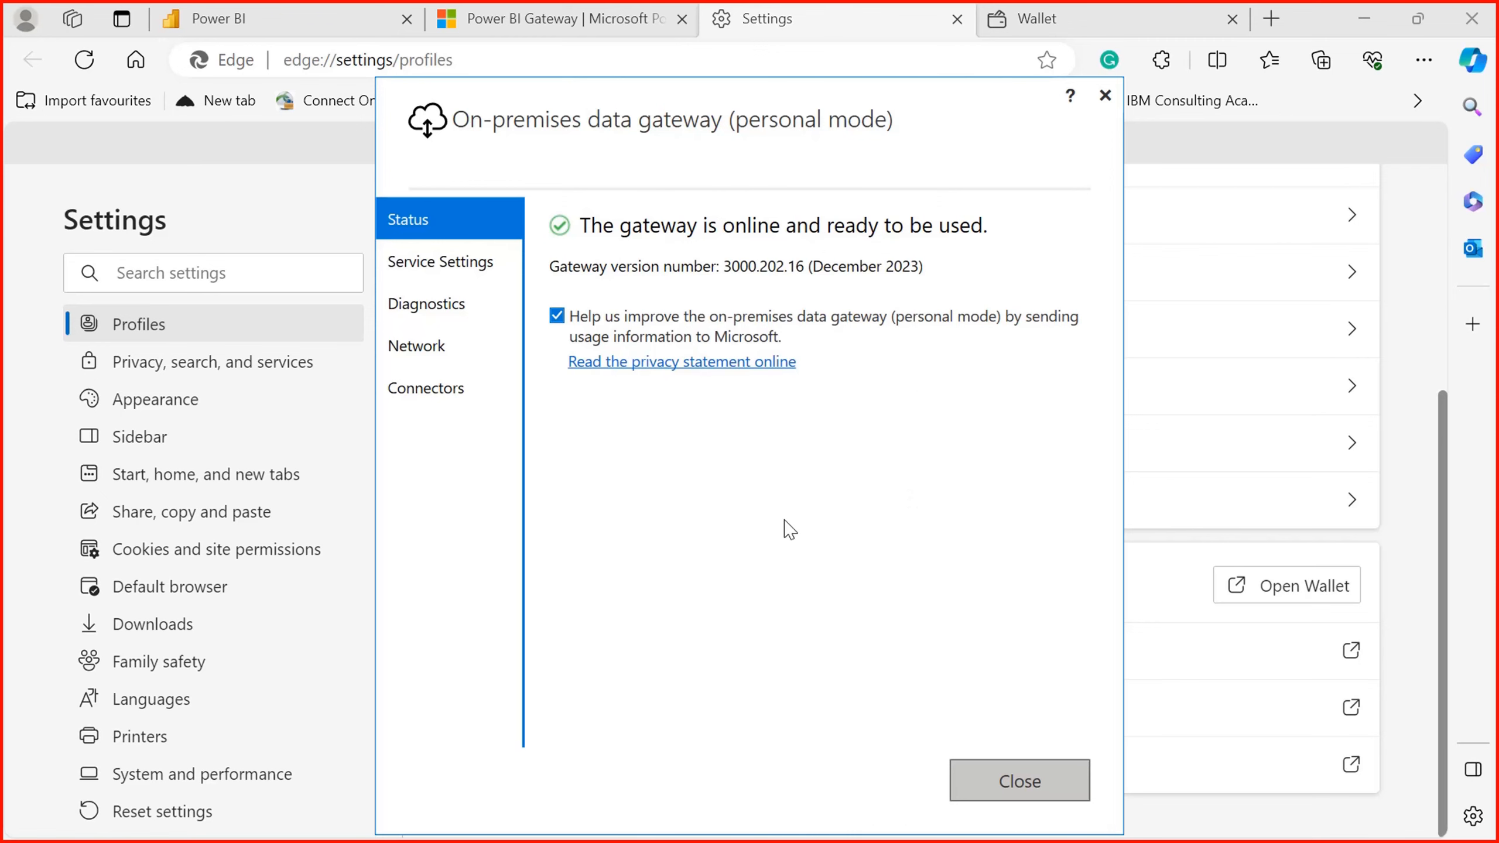
{"action": "left_click", "coordinate": [557, 316]}
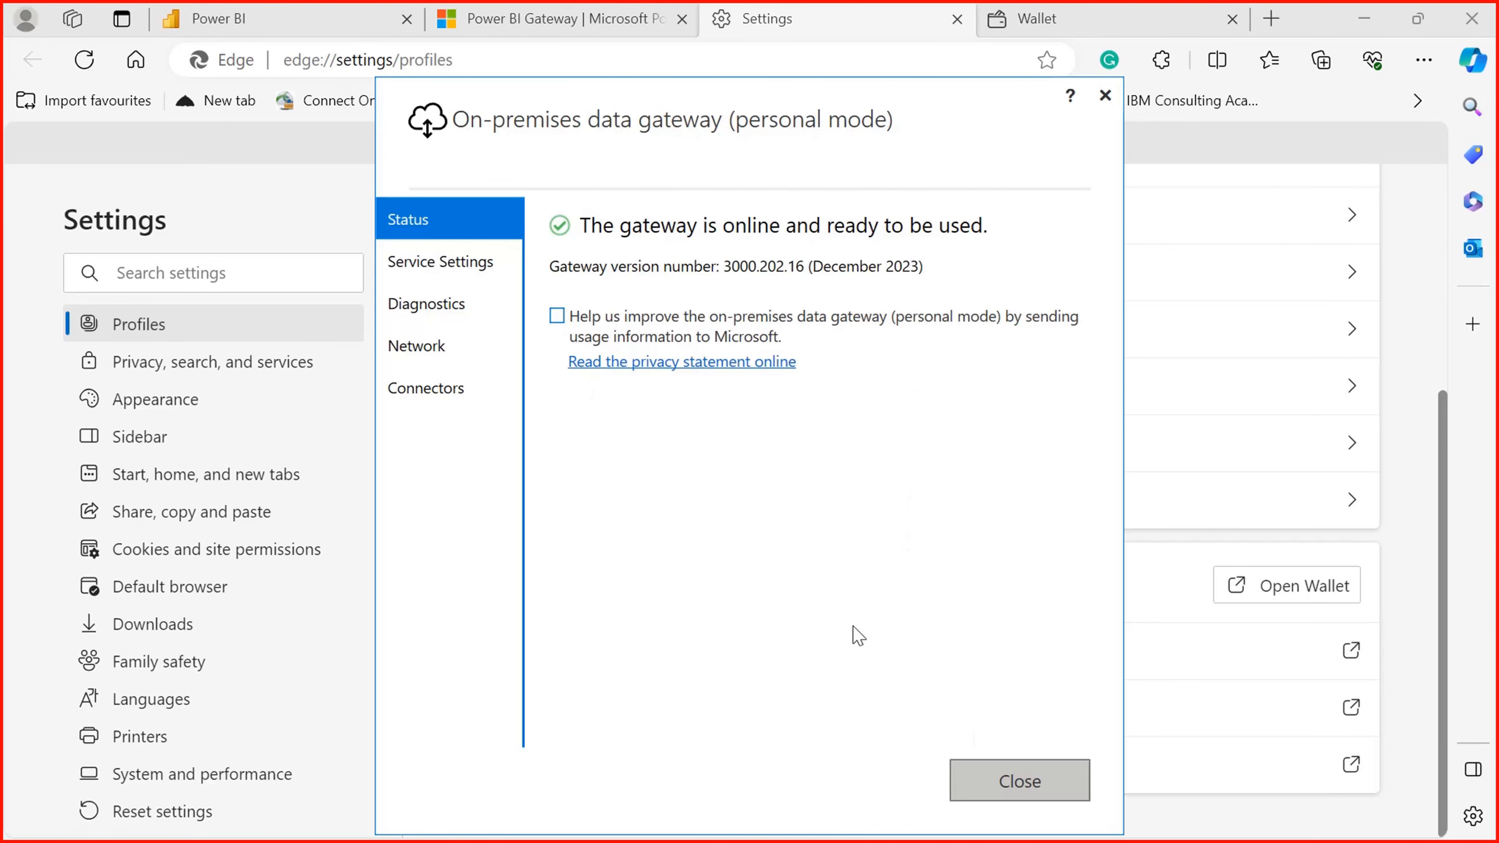
Step: Close the personal mode gateway window and the browser's Settings page, and return to the Power BI service
{"action": "left_click", "coordinate": [1021, 781]}
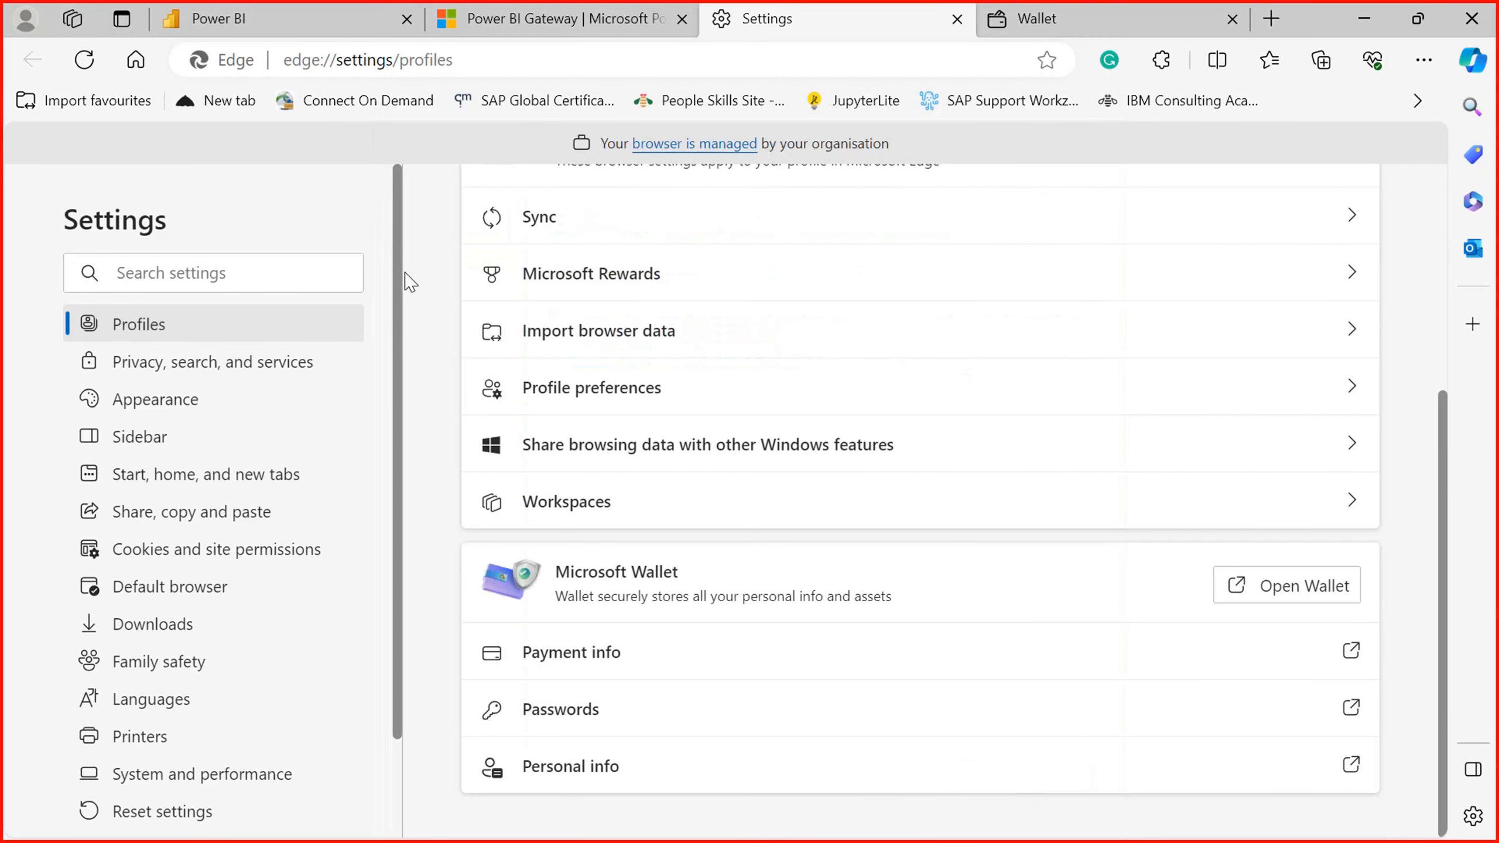
{"action": "left_click", "coordinate": [957, 19]}
{"action": "left_click", "coordinate": [565, 18]}
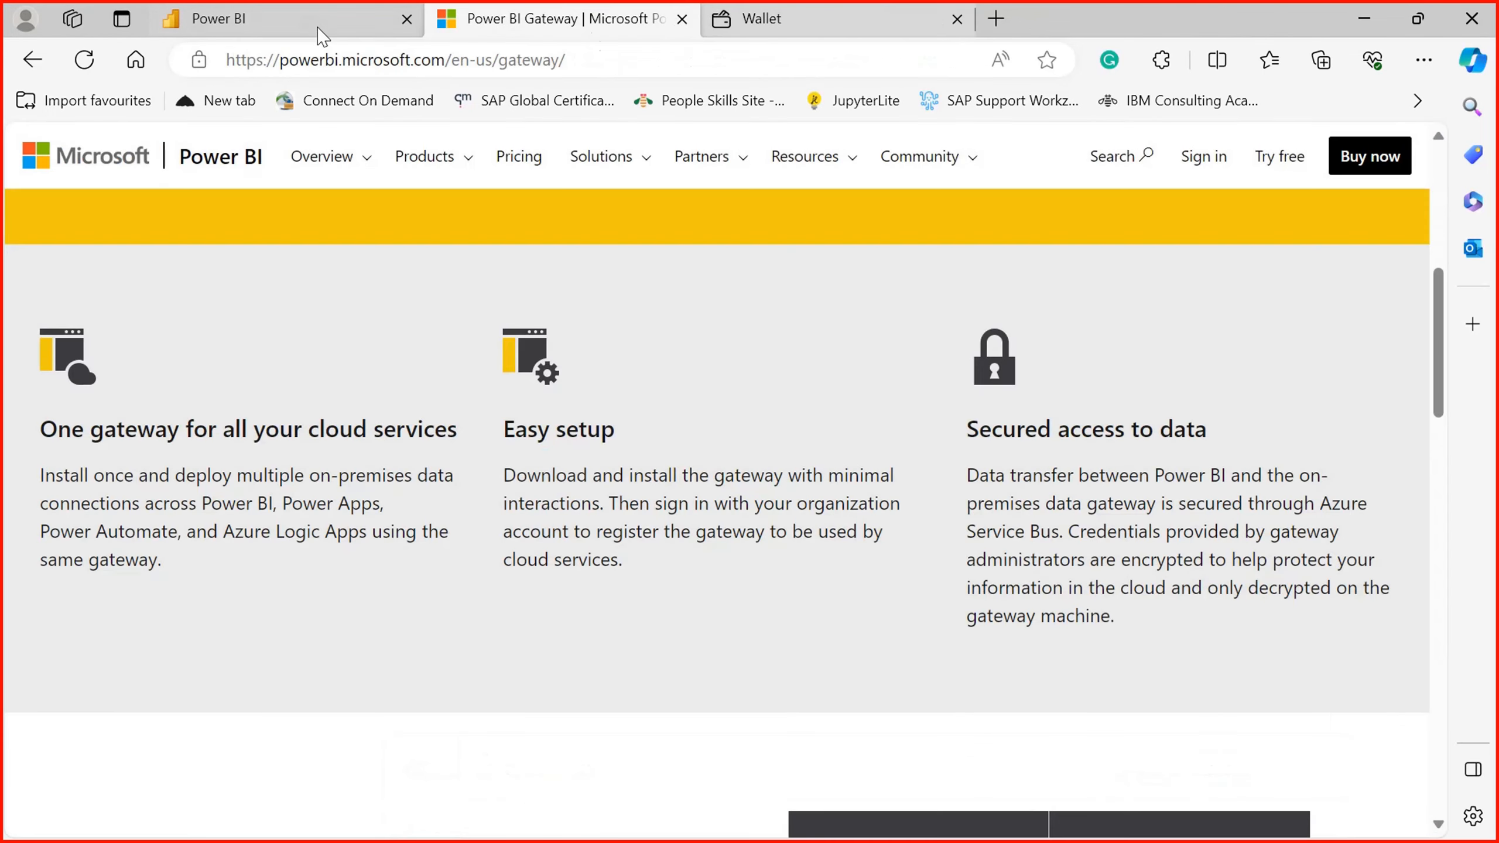
{"action": "left_click", "coordinate": [295, 19]}
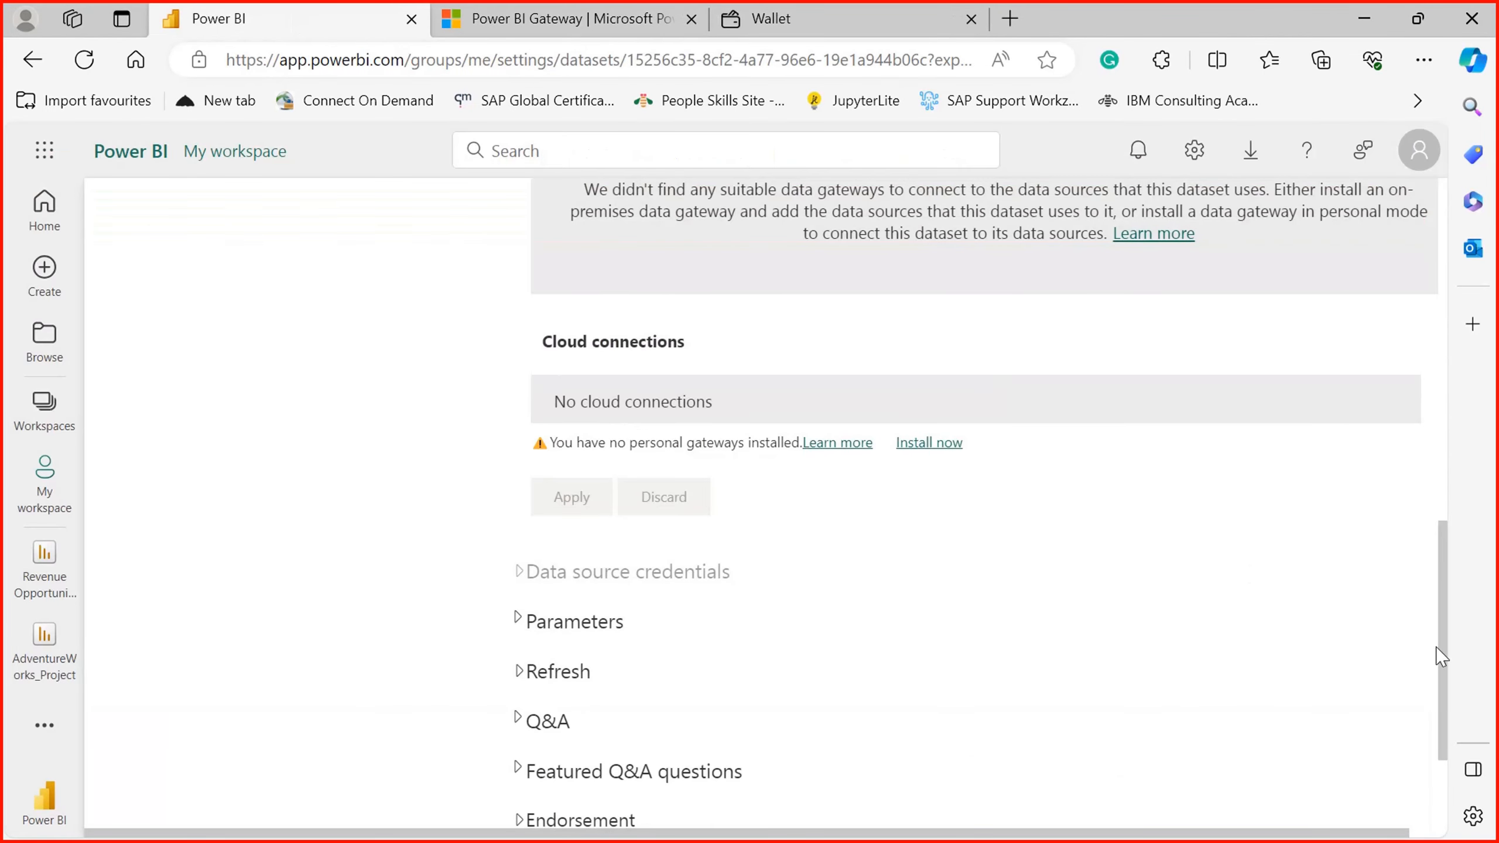
Step: Leave the semantic model settings for the Power BI home page, reload it, and look through the recent items
{"action": "left_click_drag", "start_coordinate": [1444, 691], "coordinate": [1464, 275]}
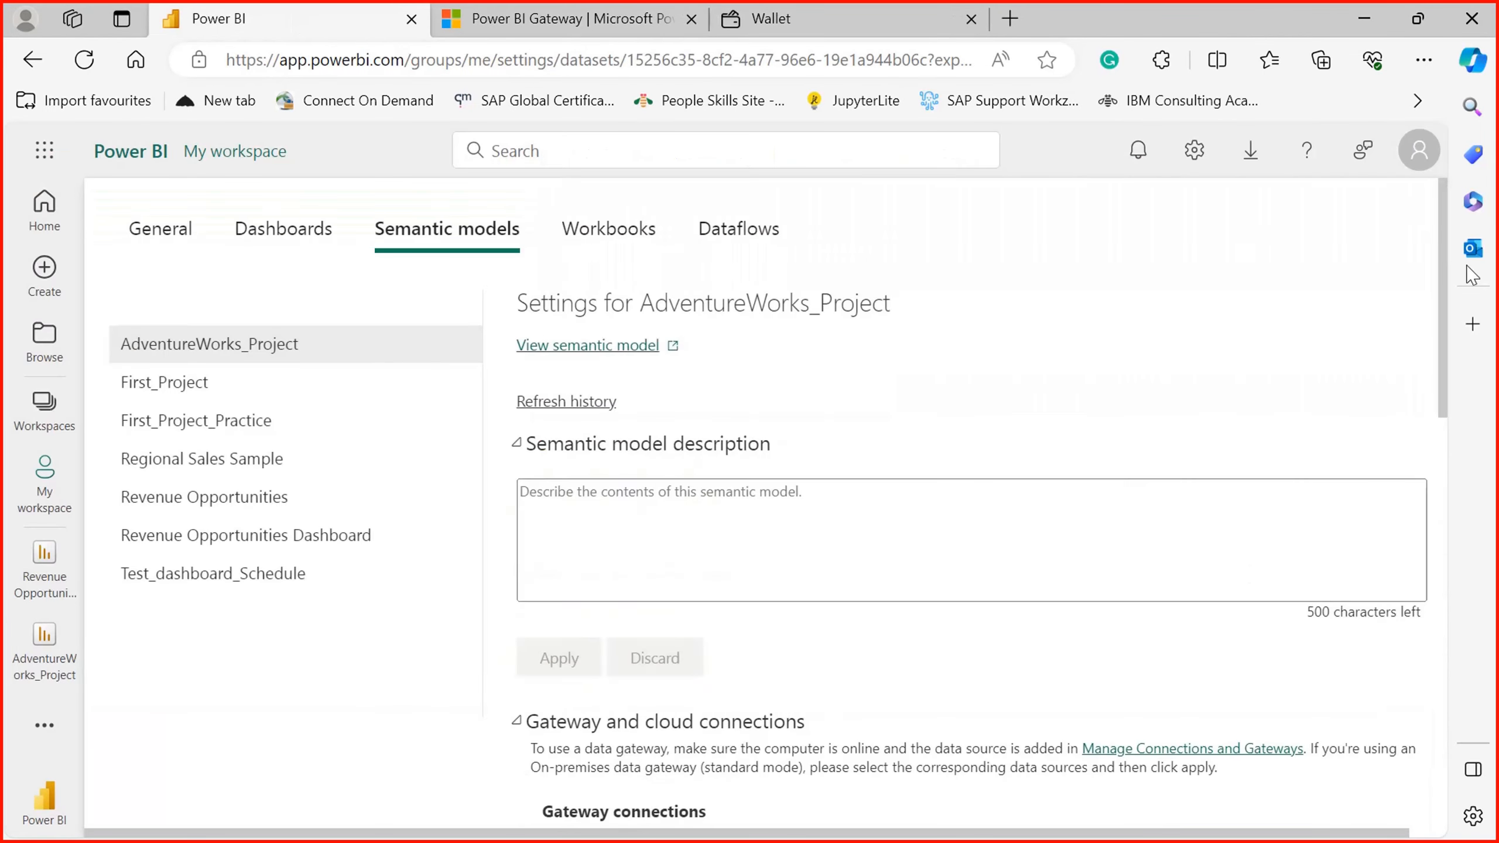
{"action": "left_click", "coordinate": [161, 237]}
{"action": "left_click", "coordinate": [35, 223]}
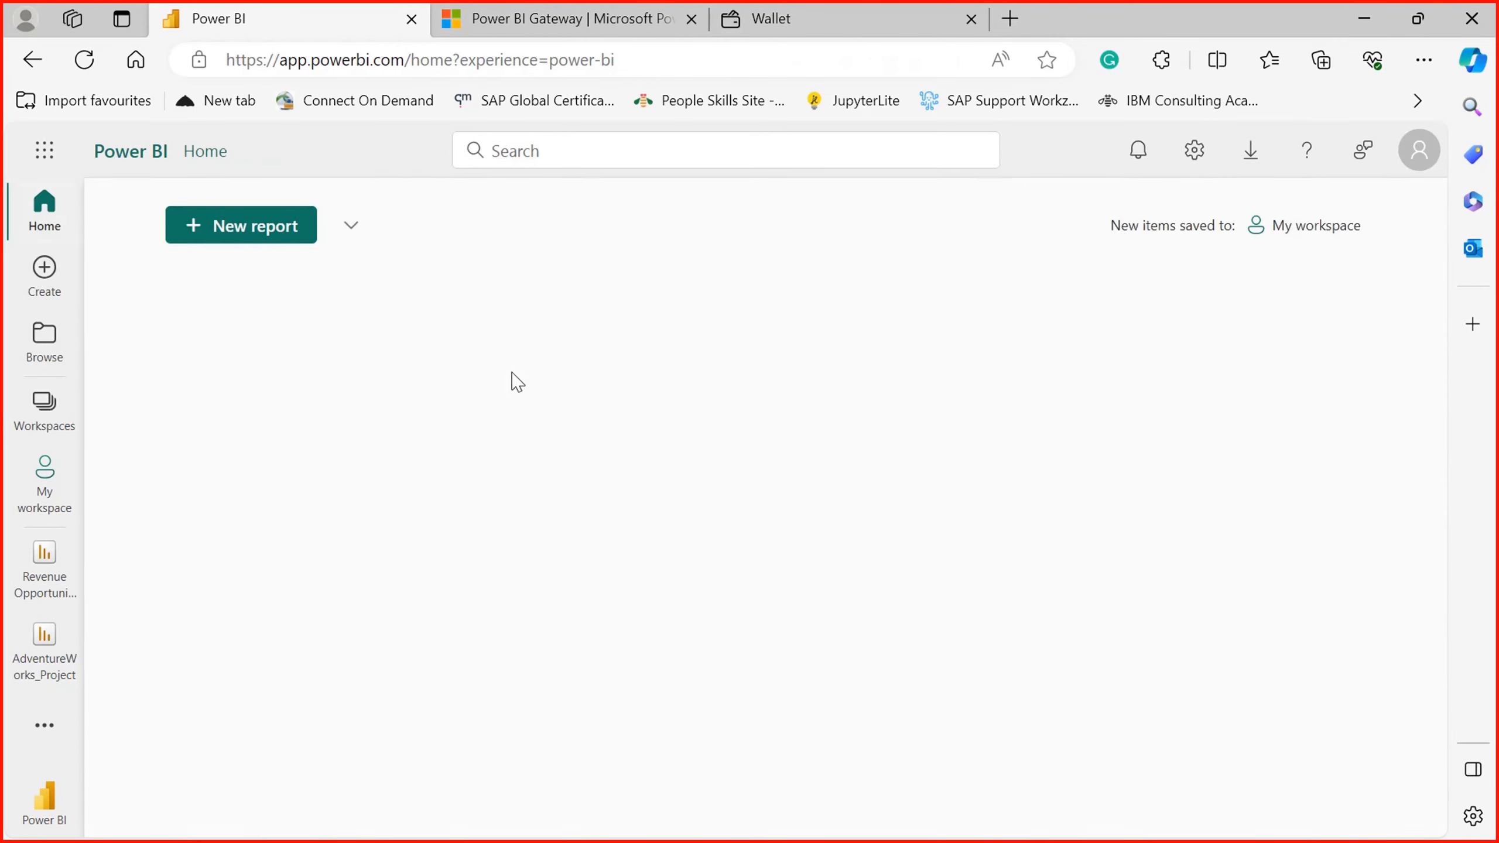
{"action": "left_click", "coordinate": [84, 60]}
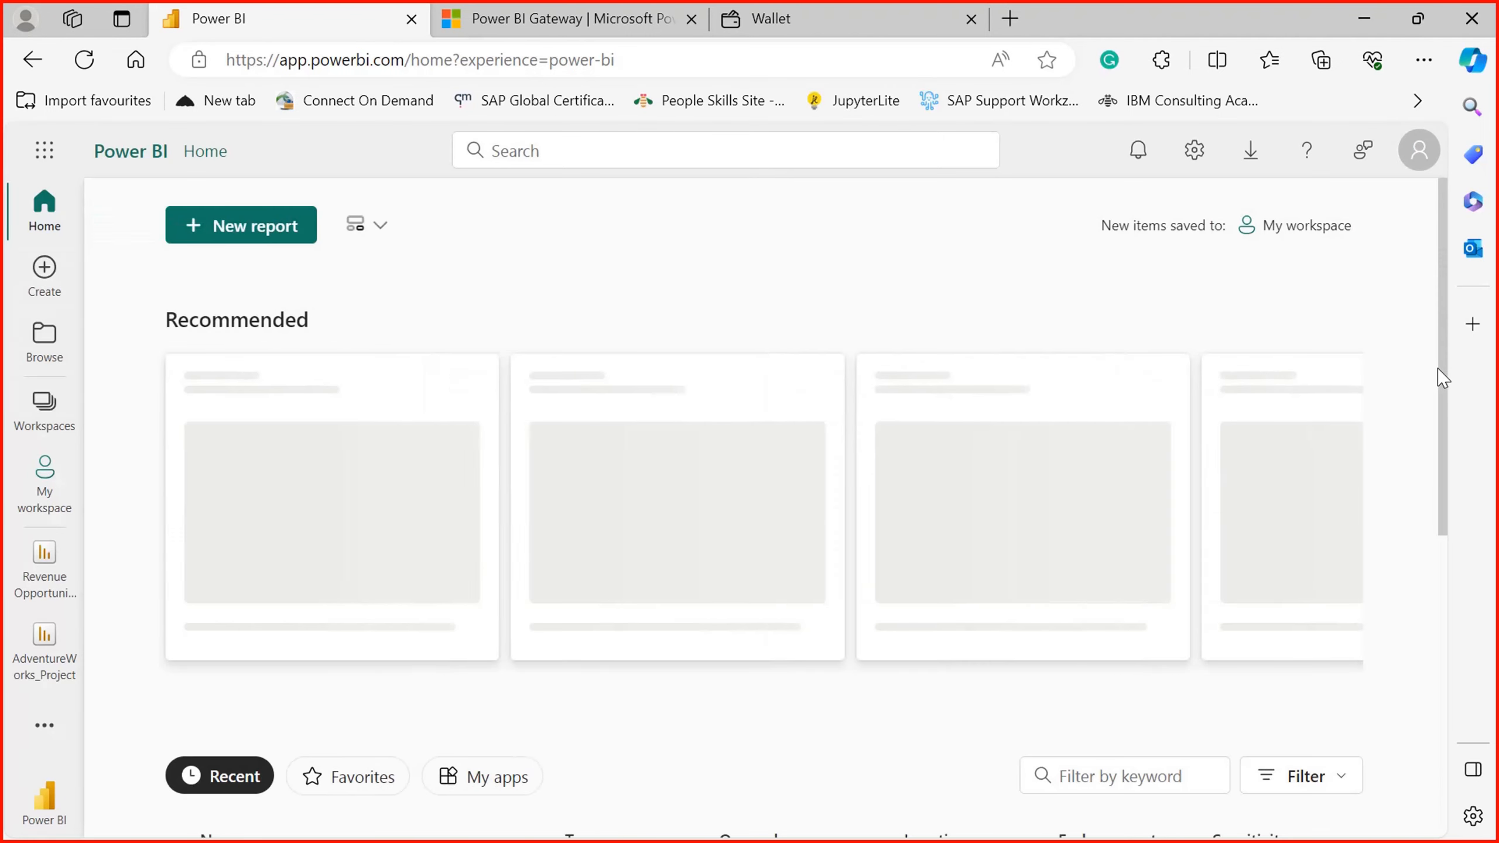
{"action": "left_click_drag", "start_coordinate": [1440, 374], "coordinate": [1487, 688]}
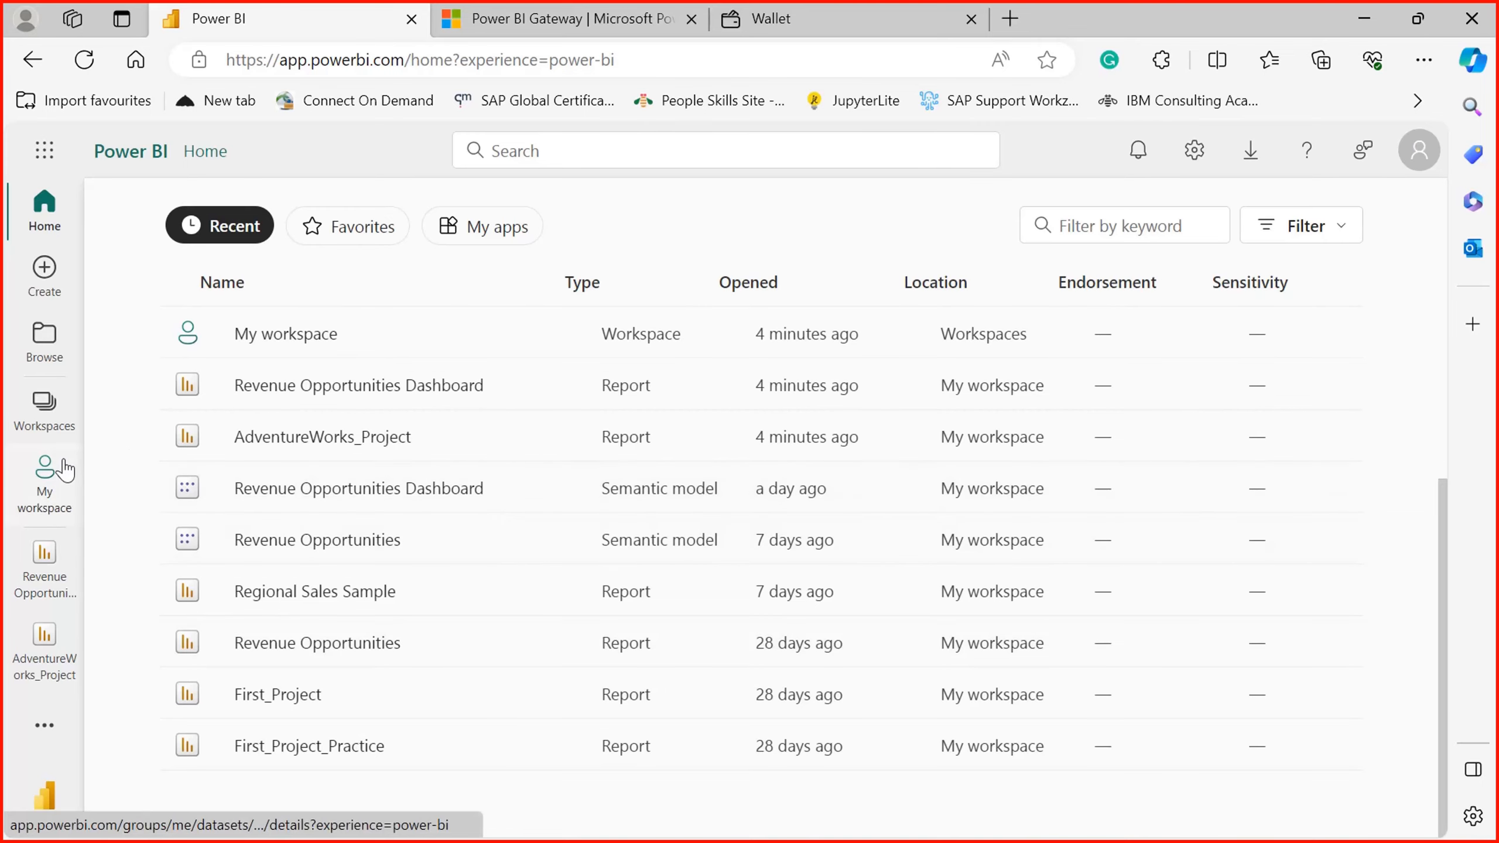
Step: Refresh the Revenue Opportunities Dashboard semantic model from My workspace
{"action": "left_click", "coordinate": [48, 476]}
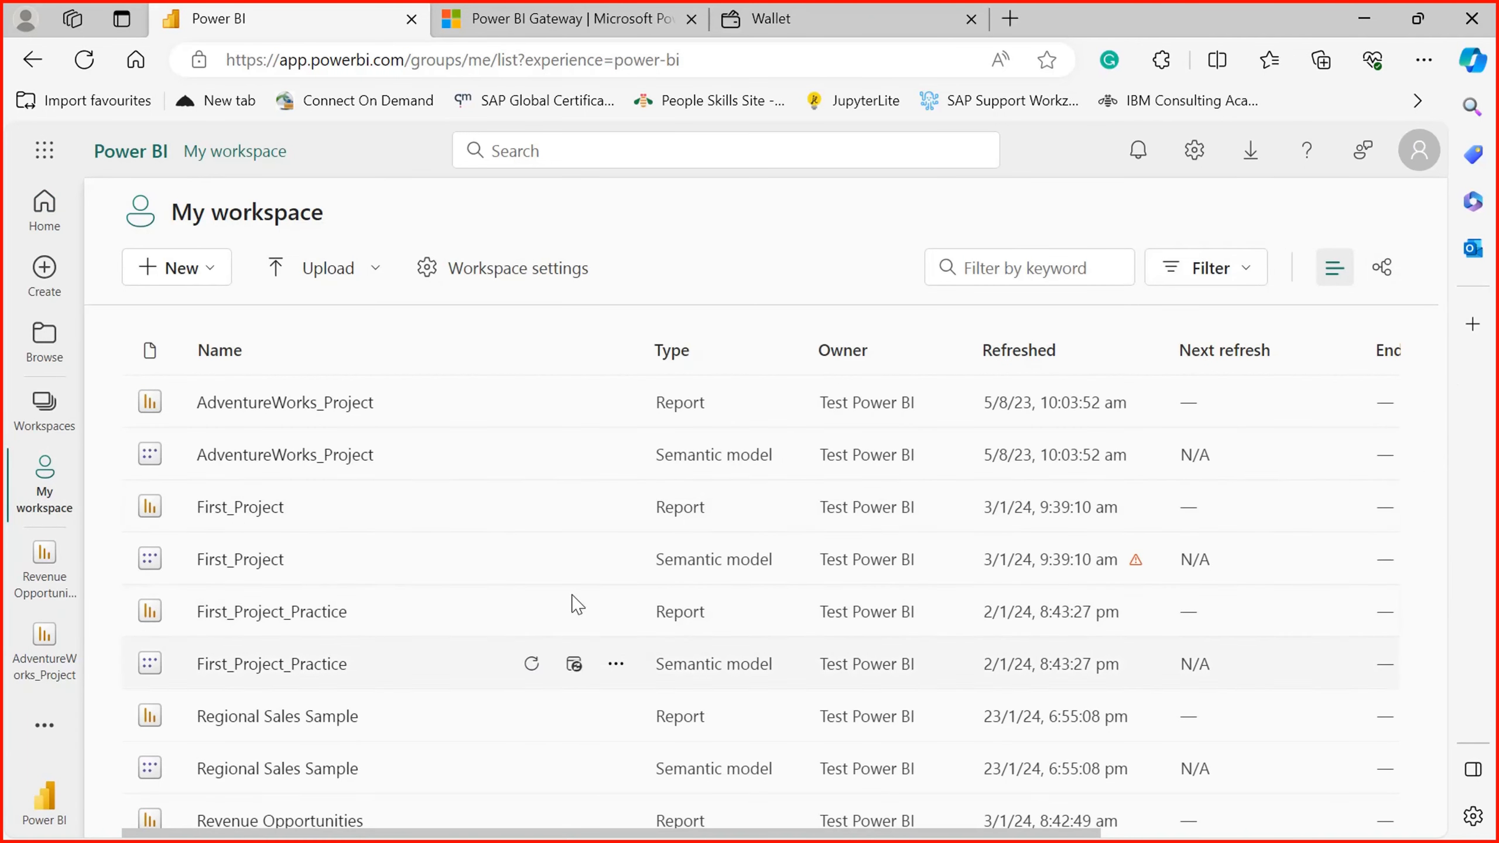
{"action": "scroll", "coordinate": [1239, 530], "scroll_direction": "down", "scroll_amount": 5}
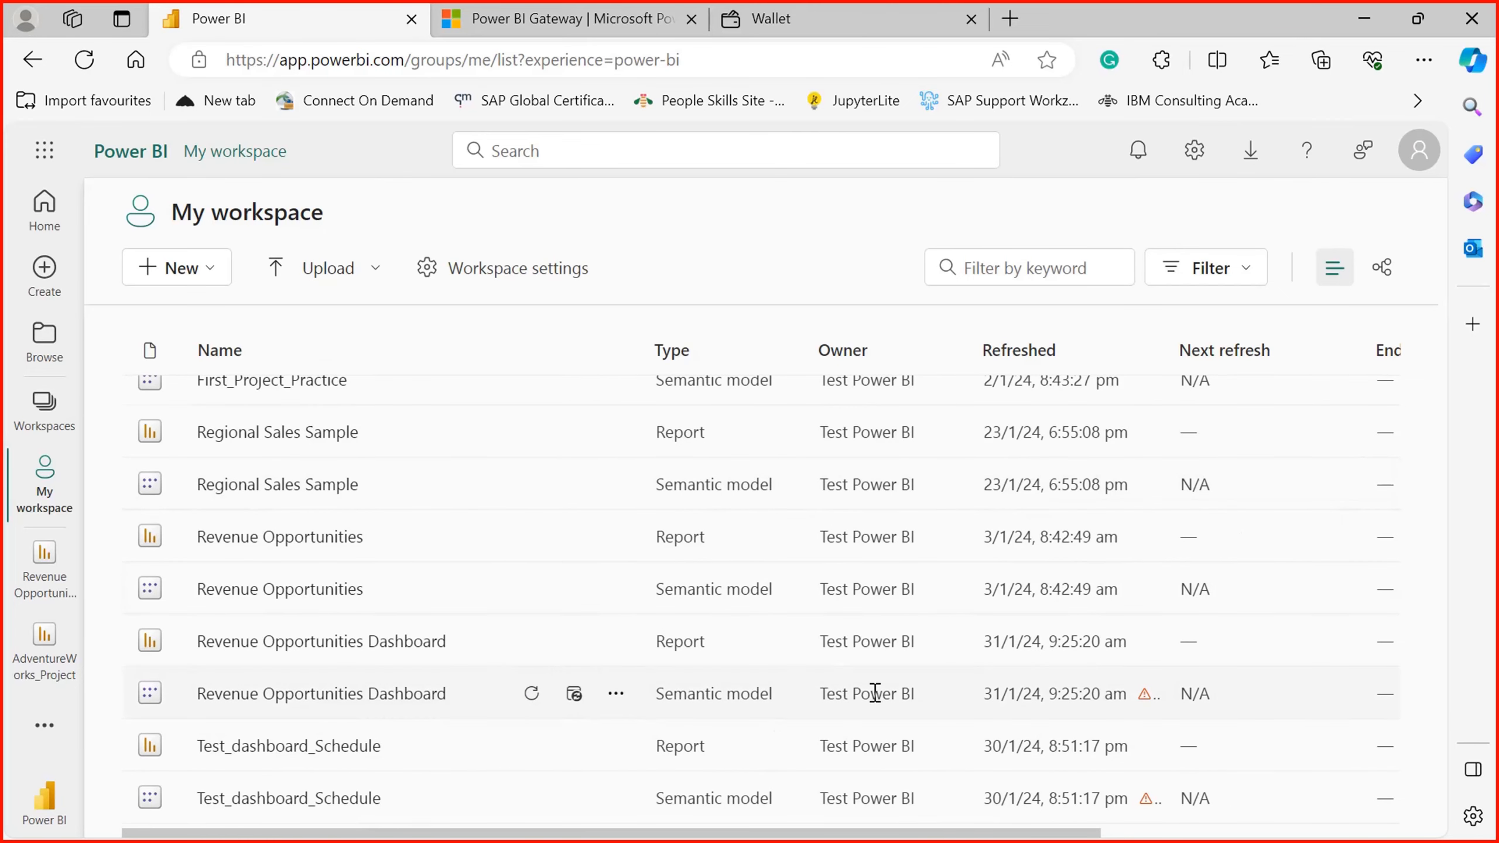
{"action": "left_click", "coordinate": [529, 697]}
{"action": "left_click", "coordinate": [530, 703]}
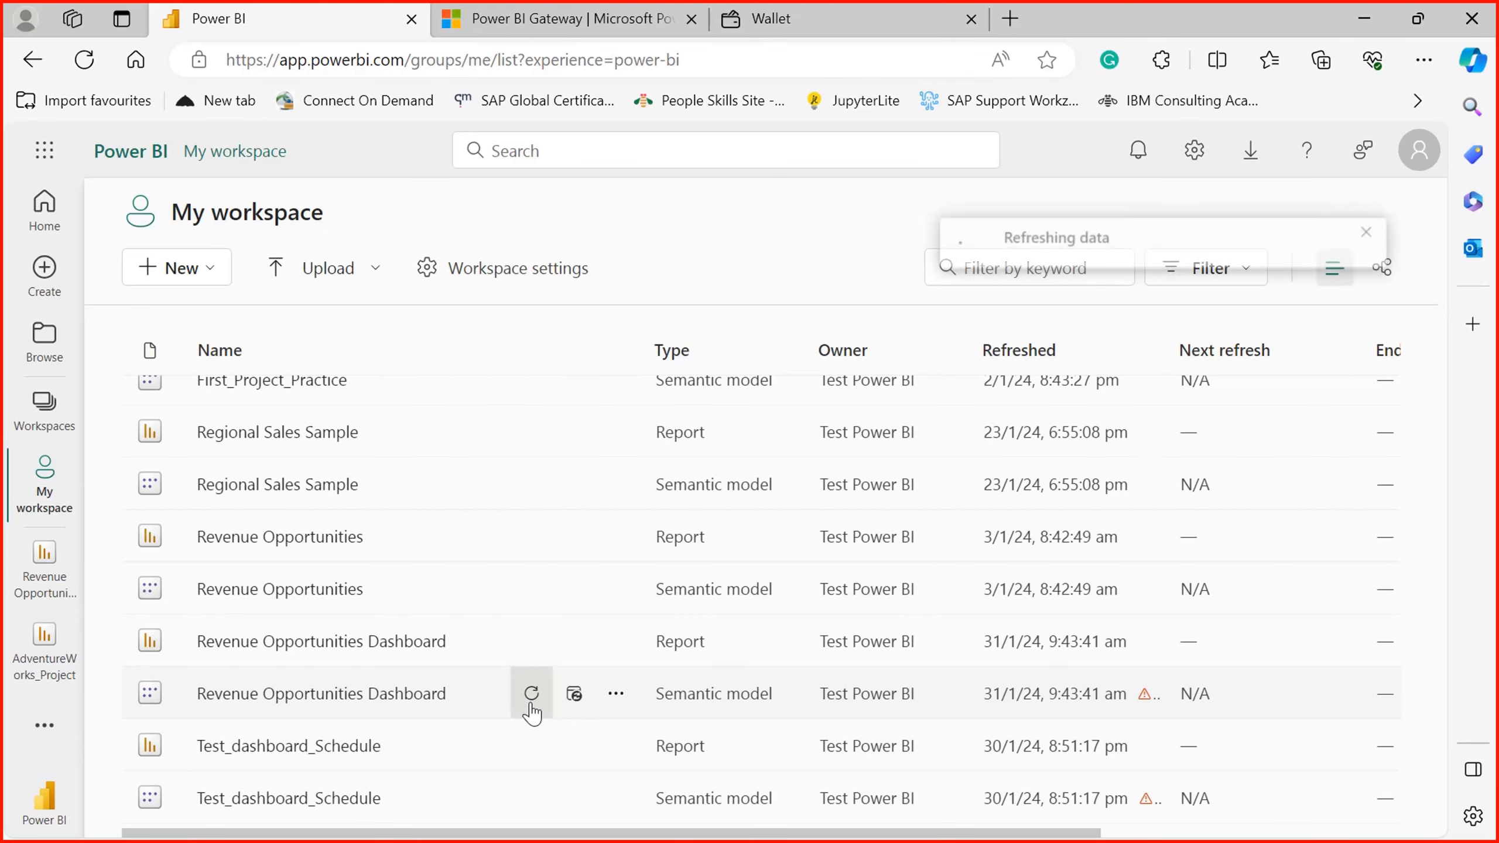
Step: Examine the refresh error details of the Revenue Opportunities Dashboard semantic model and close the message
{"action": "left_click", "coordinate": [1145, 696]}
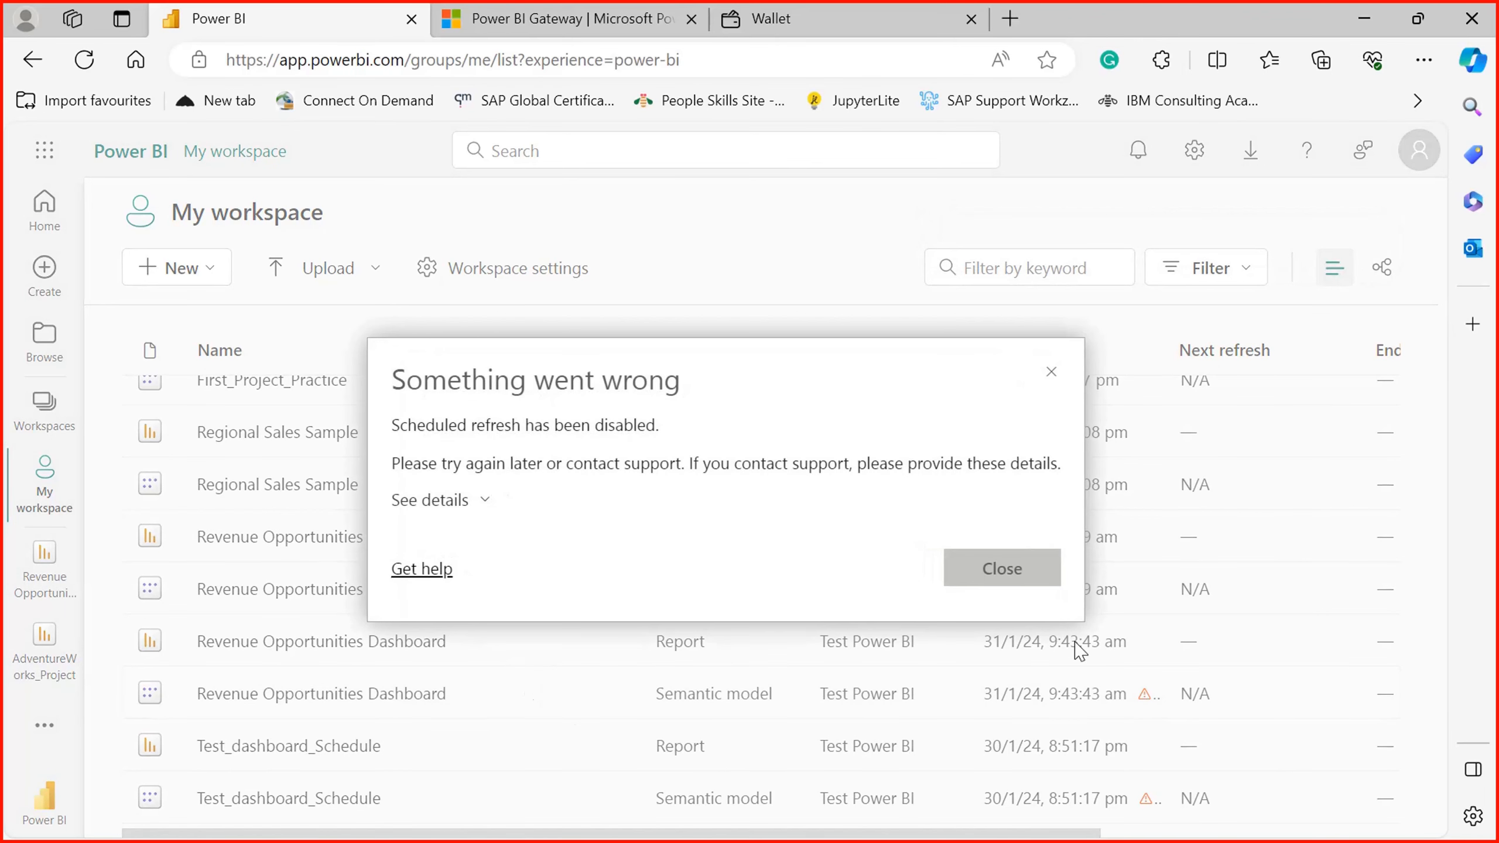
{"action": "left_click", "coordinate": [455, 504]}
{"action": "left_click", "coordinate": [1020, 694]}
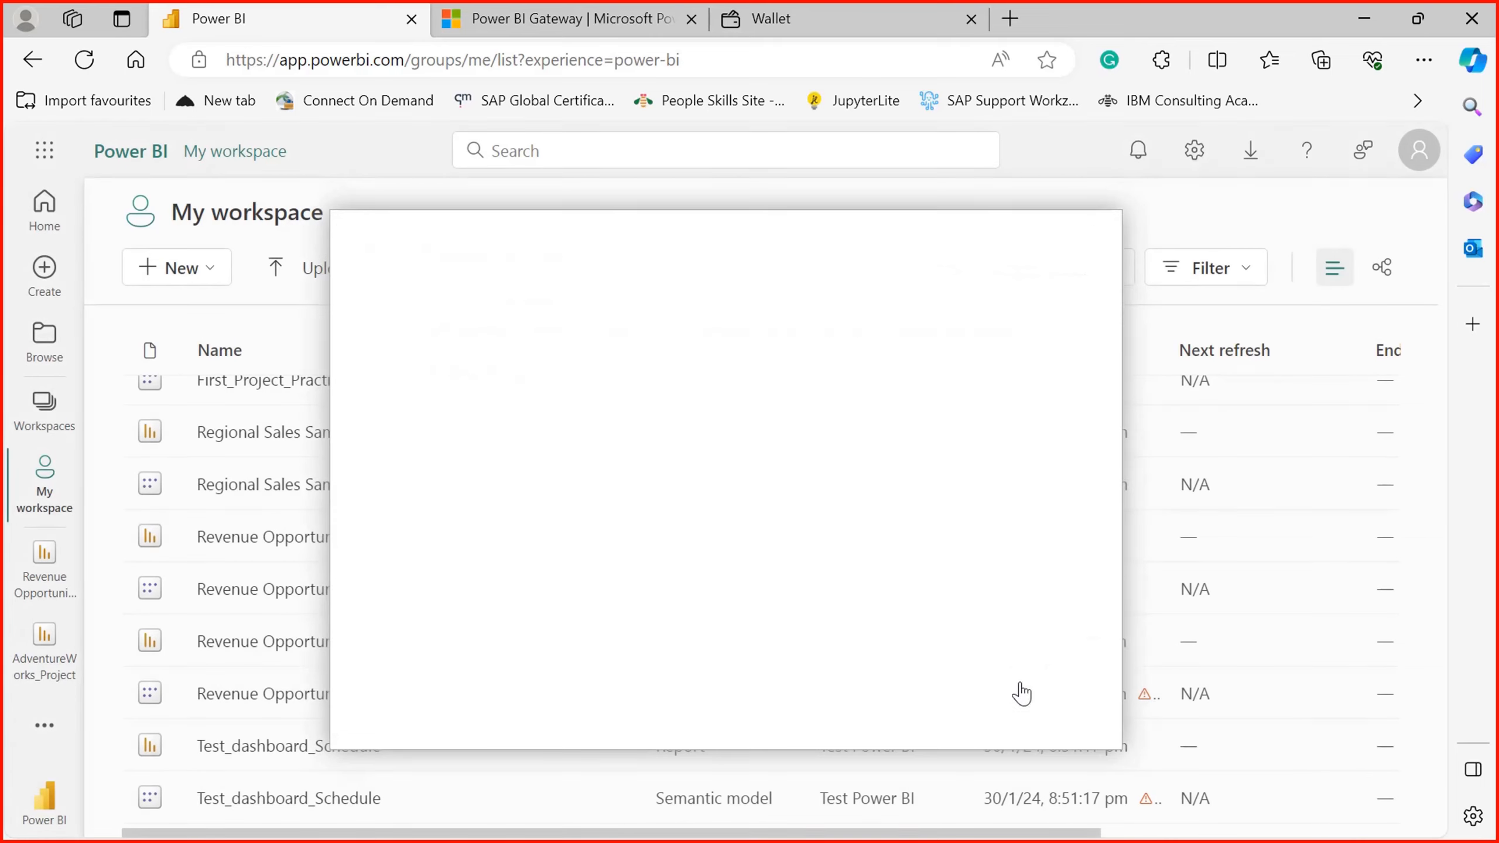
{"action": "left_click", "coordinate": [1195, 150]}
{"action": "left_click", "coordinate": [1150, 593]}
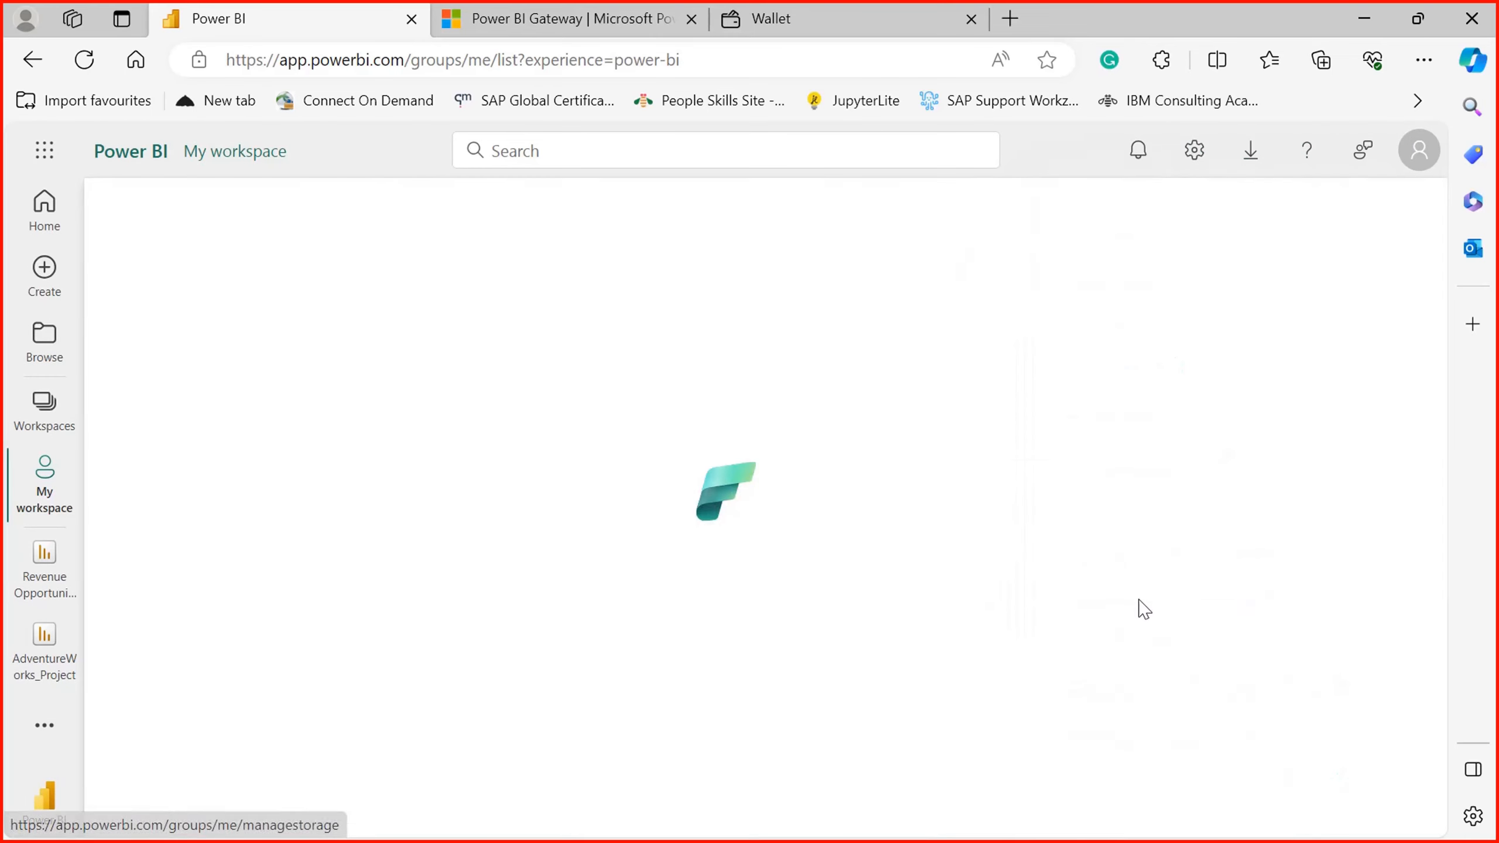
{"action": "left_click", "coordinate": [1254, 155]}
Step: Open the Power BI semantic model settings for AdventureWorks_Project and bring up its data source credentials
{"action": "left_click", "coordinate": [1198, 153]}
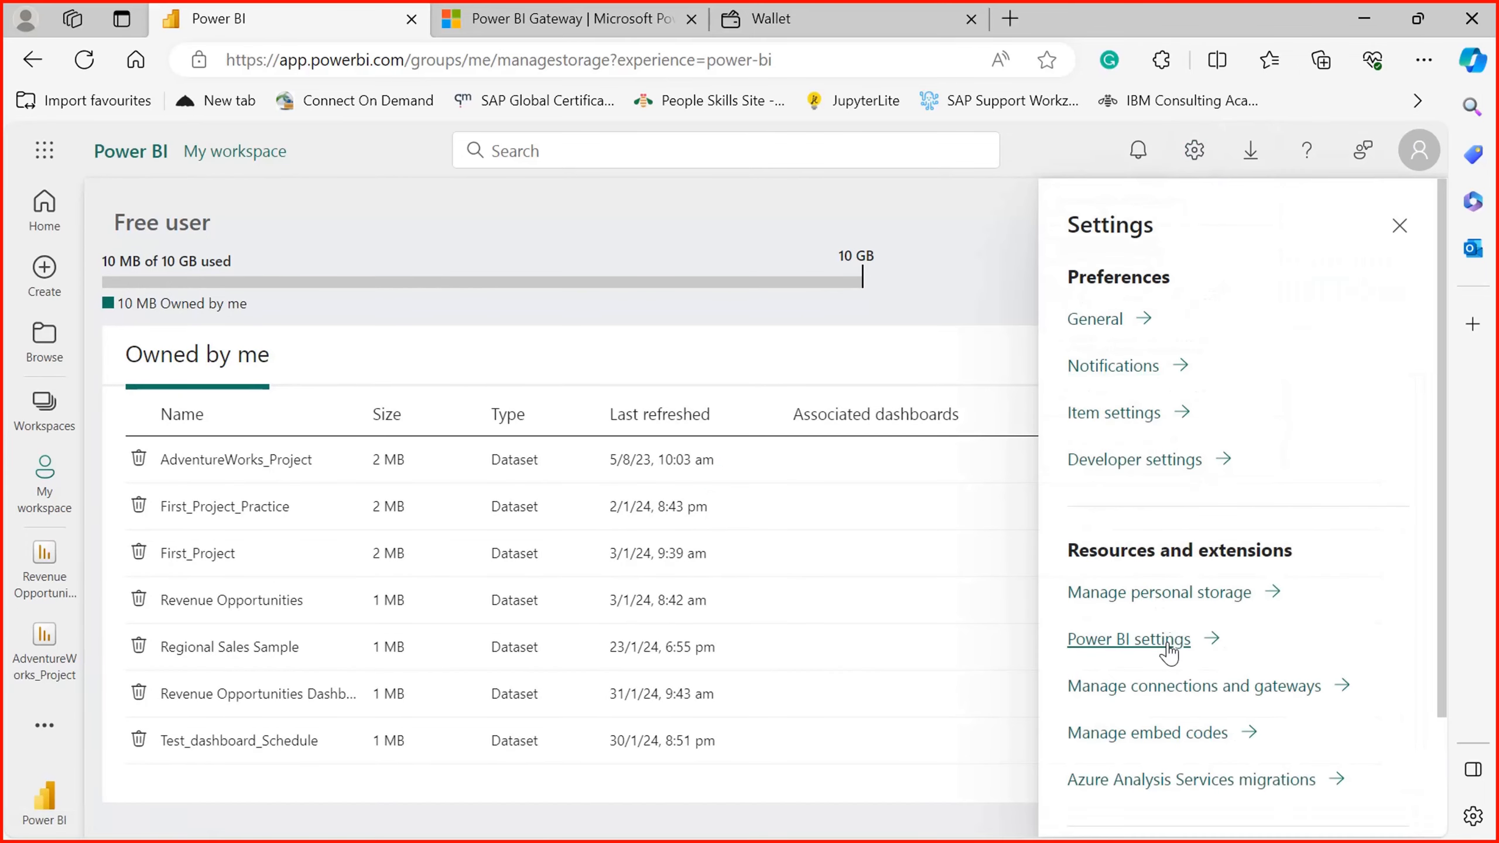
{"action": "left_click", "coordinate": [1128, 642]}
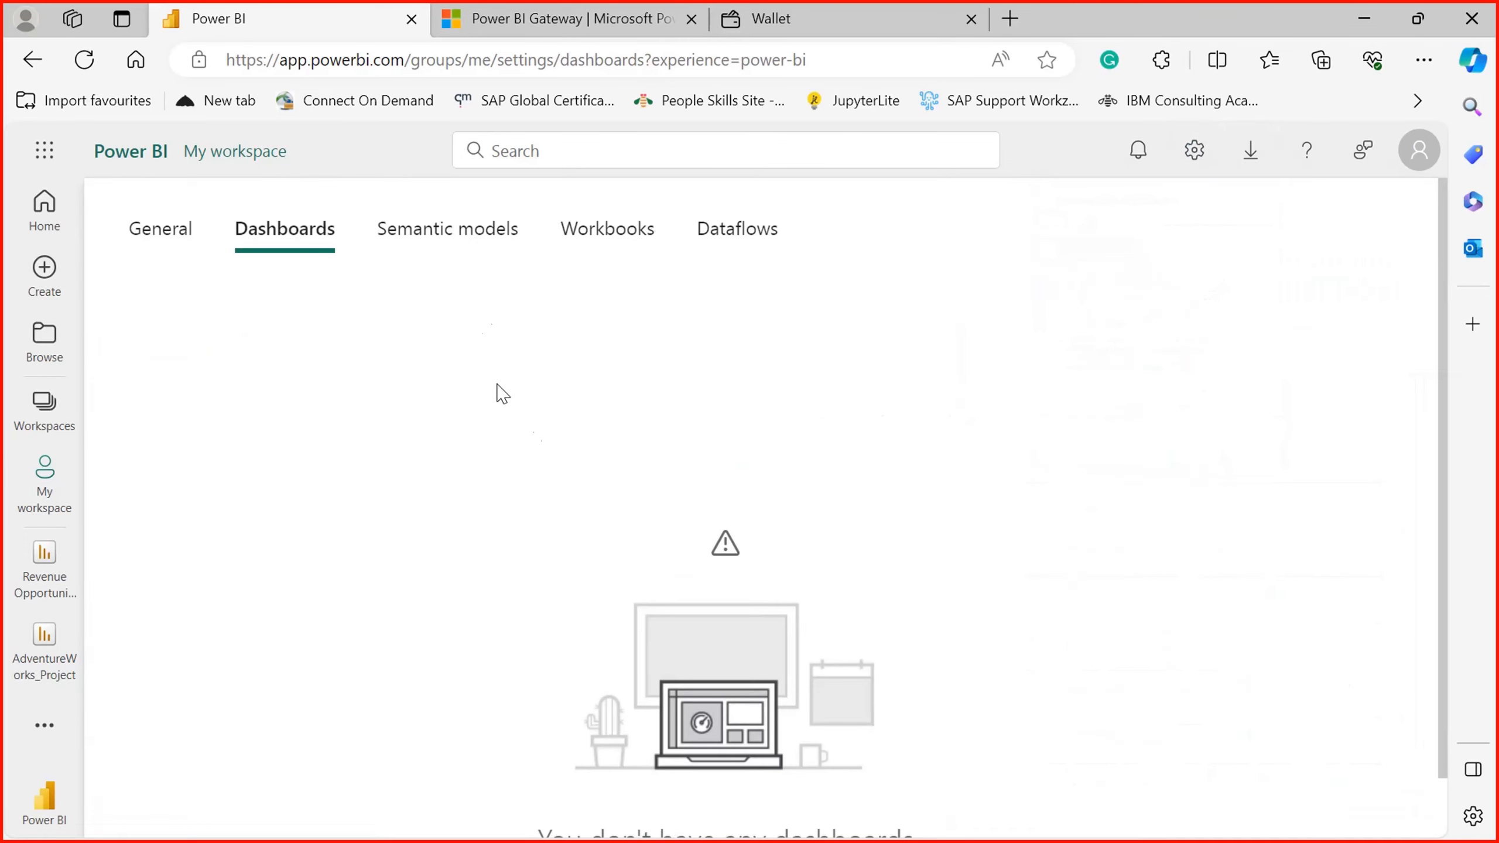
{"action": "left_click", "coordinate": [509, 237]}
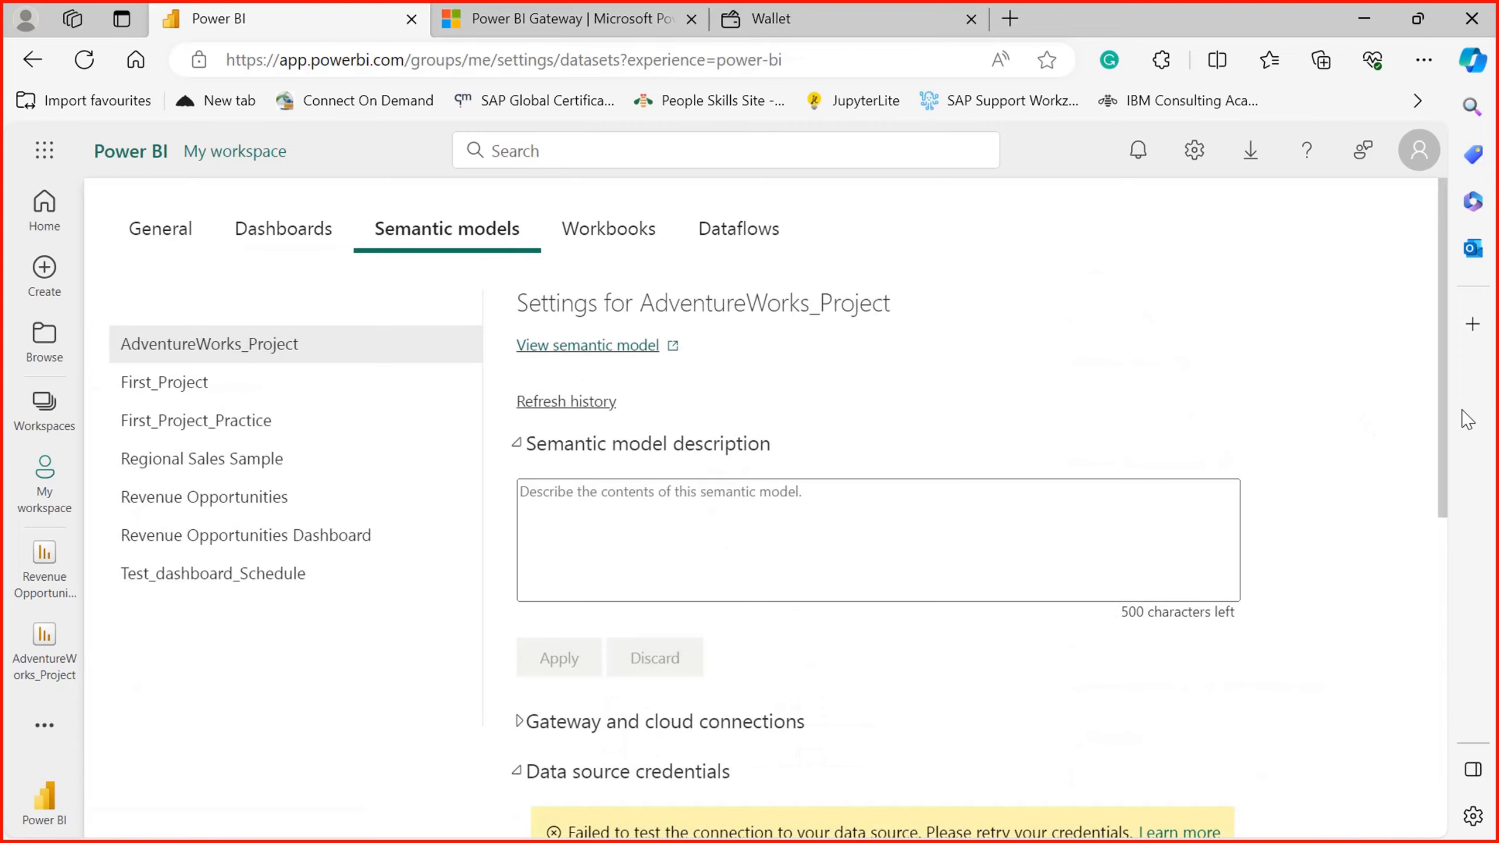
{"action": "left_click_drag", "start_coordinate": [1448, 449], "coordinate": [1469, 687]}
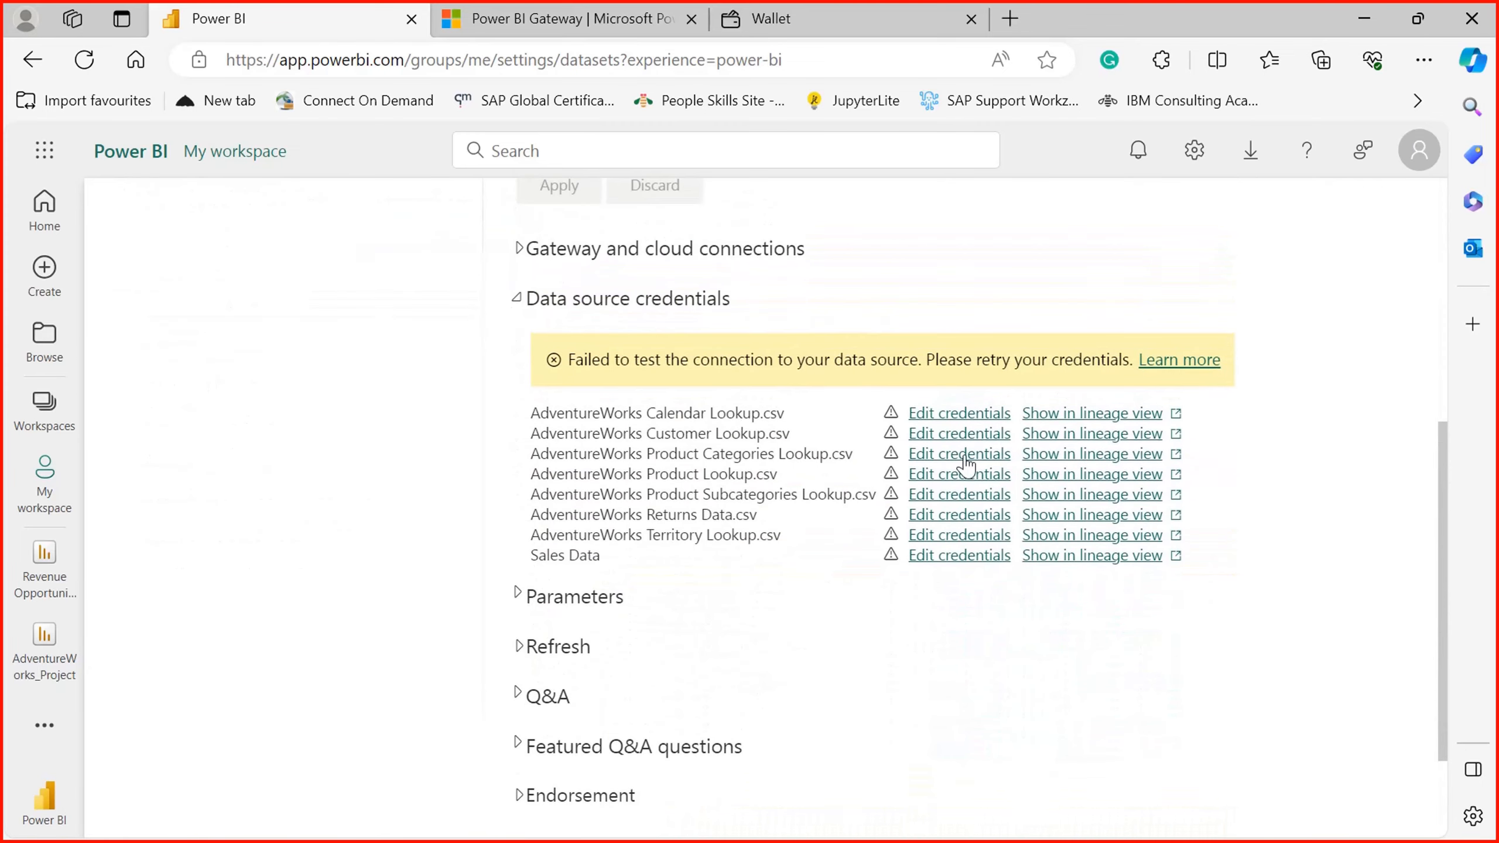
Step: Sign in to the Calendar Lookup, Customer Lookup and Product Categories Lookup data sources using Windows without impersonation
{"action": "left_click", "coordinate": [962, 415]}
{"action": "left_click", "coordinate": [814, 656]}
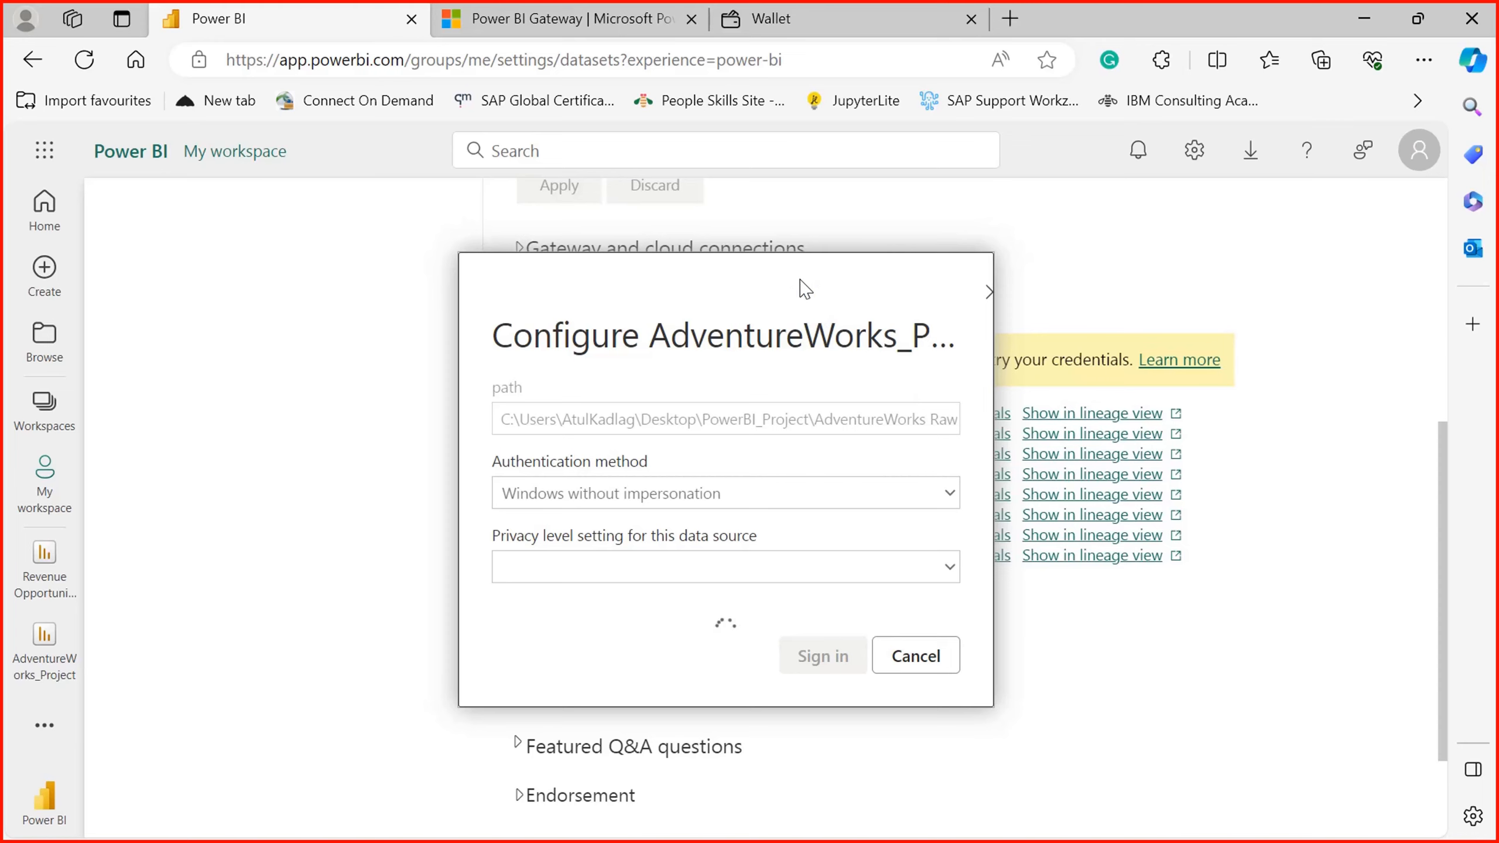
{"action": "left_click_drag", "start_coordinate": [800, 280], "coordinate": [525, 238]}
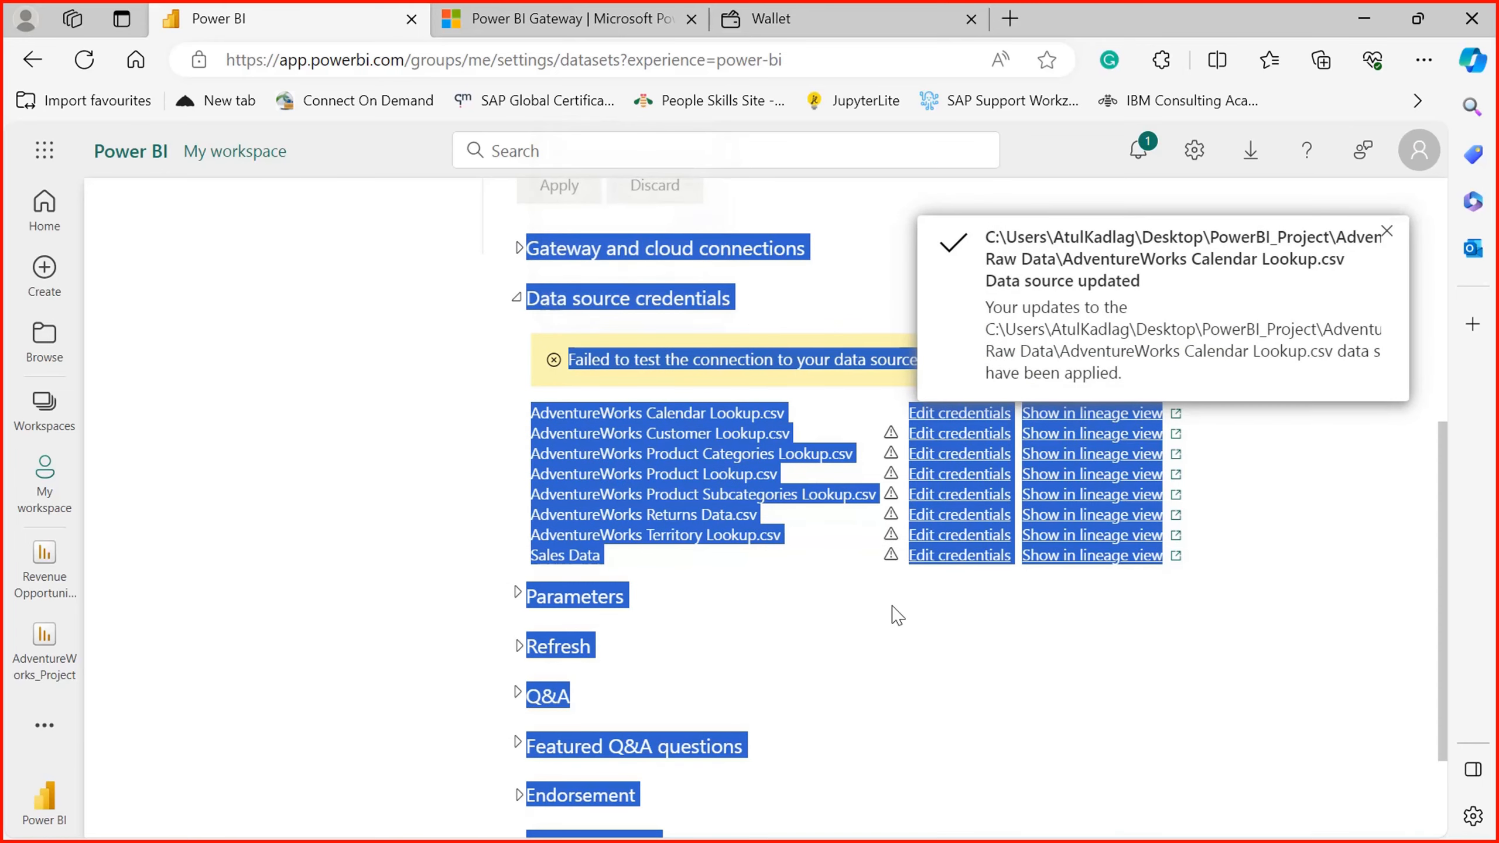
{"action": "left_click", "coordinate": [891, 630]}
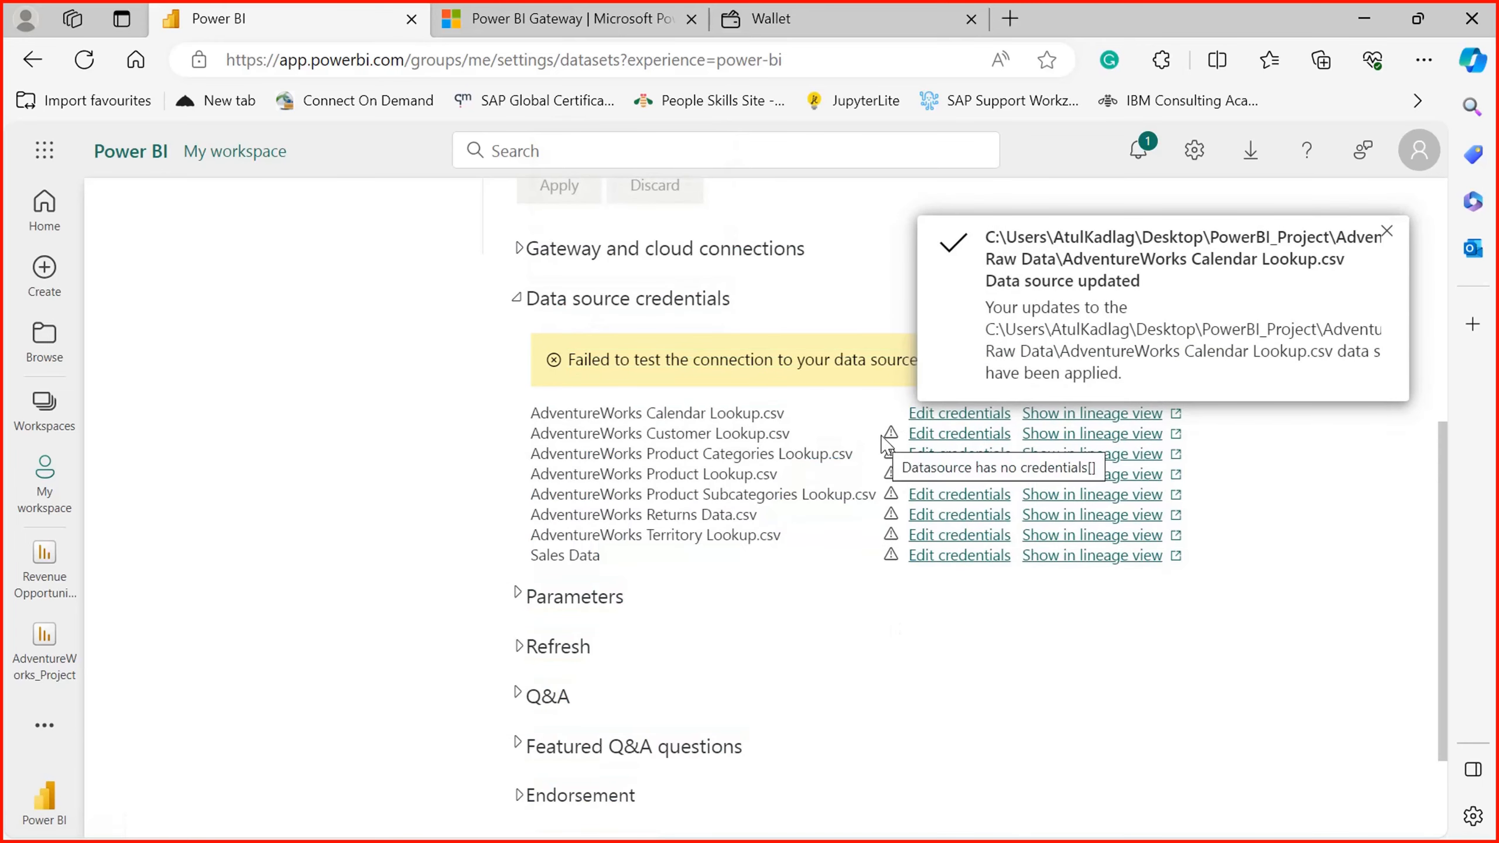
{"action": "left_click", "coordinate": [920, 434]}
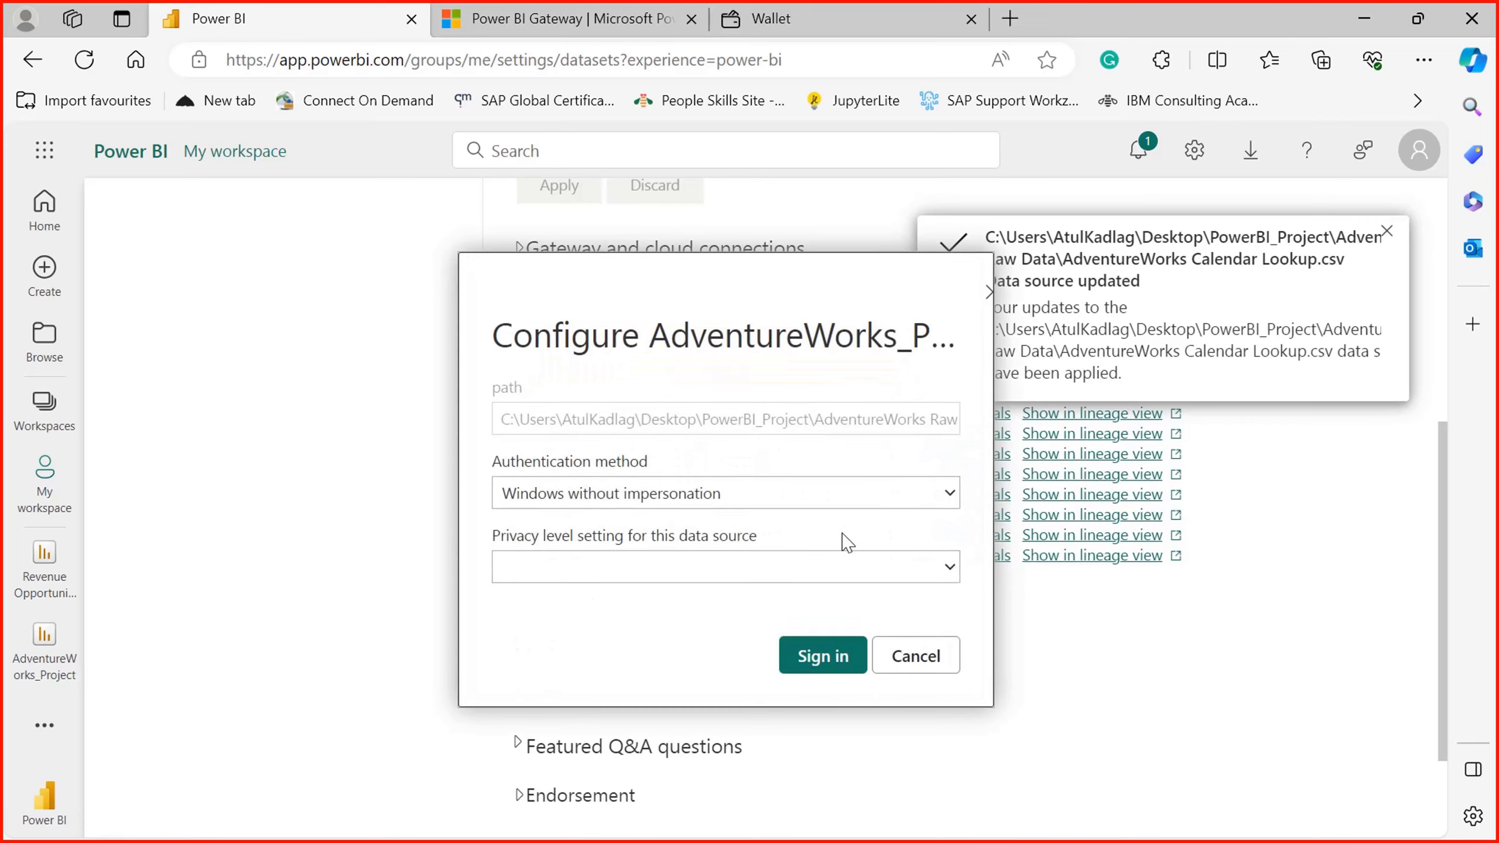
{"action": "left_click", "coordinate": [829, 657]}
{"action": "left_click", "coordinate": [944, 454]}
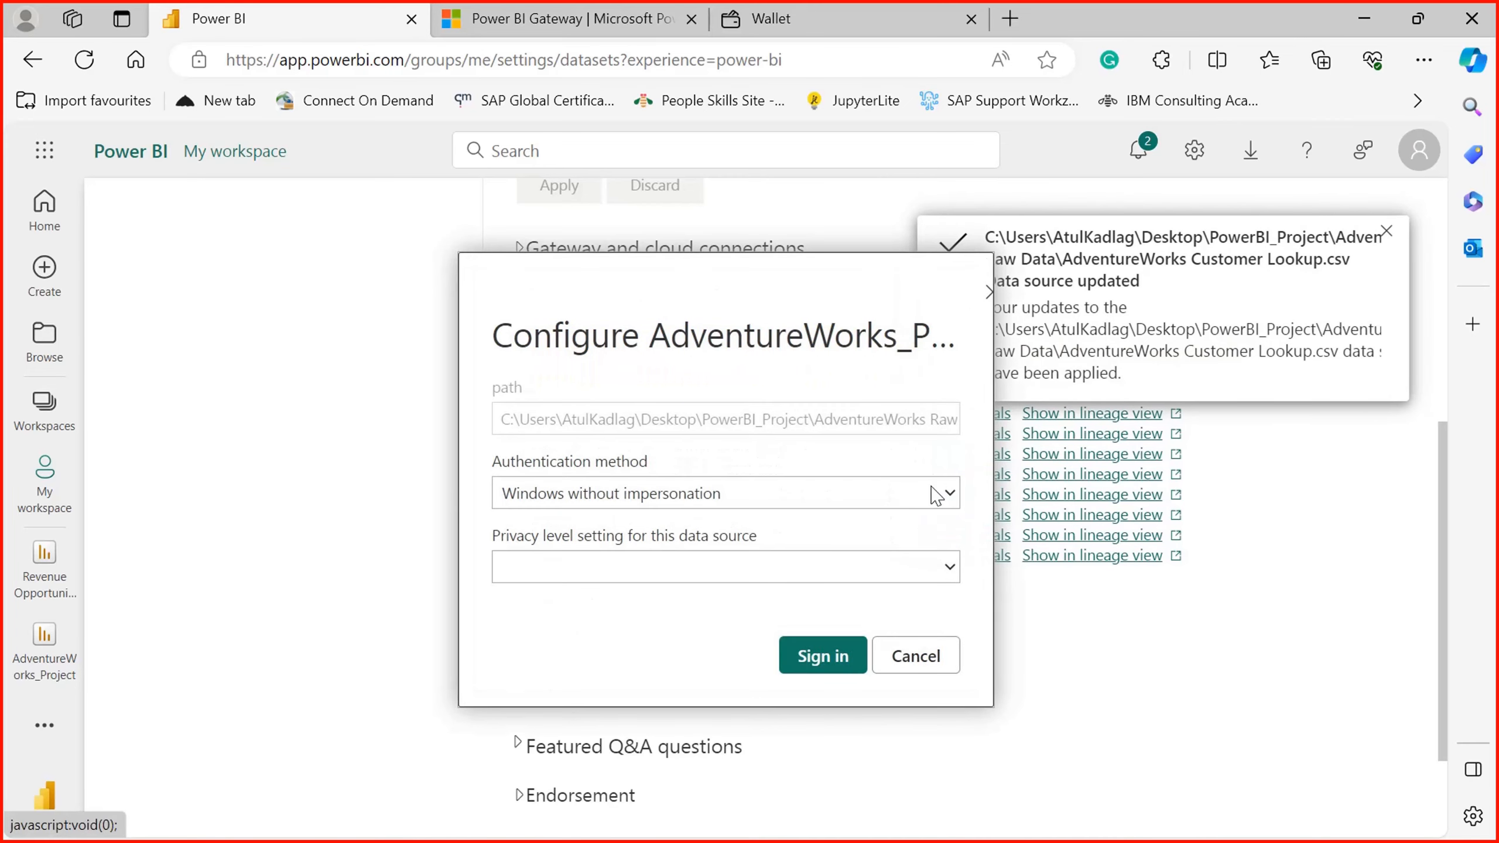
{"action": "left_click", "coordinate": [838, 659]}
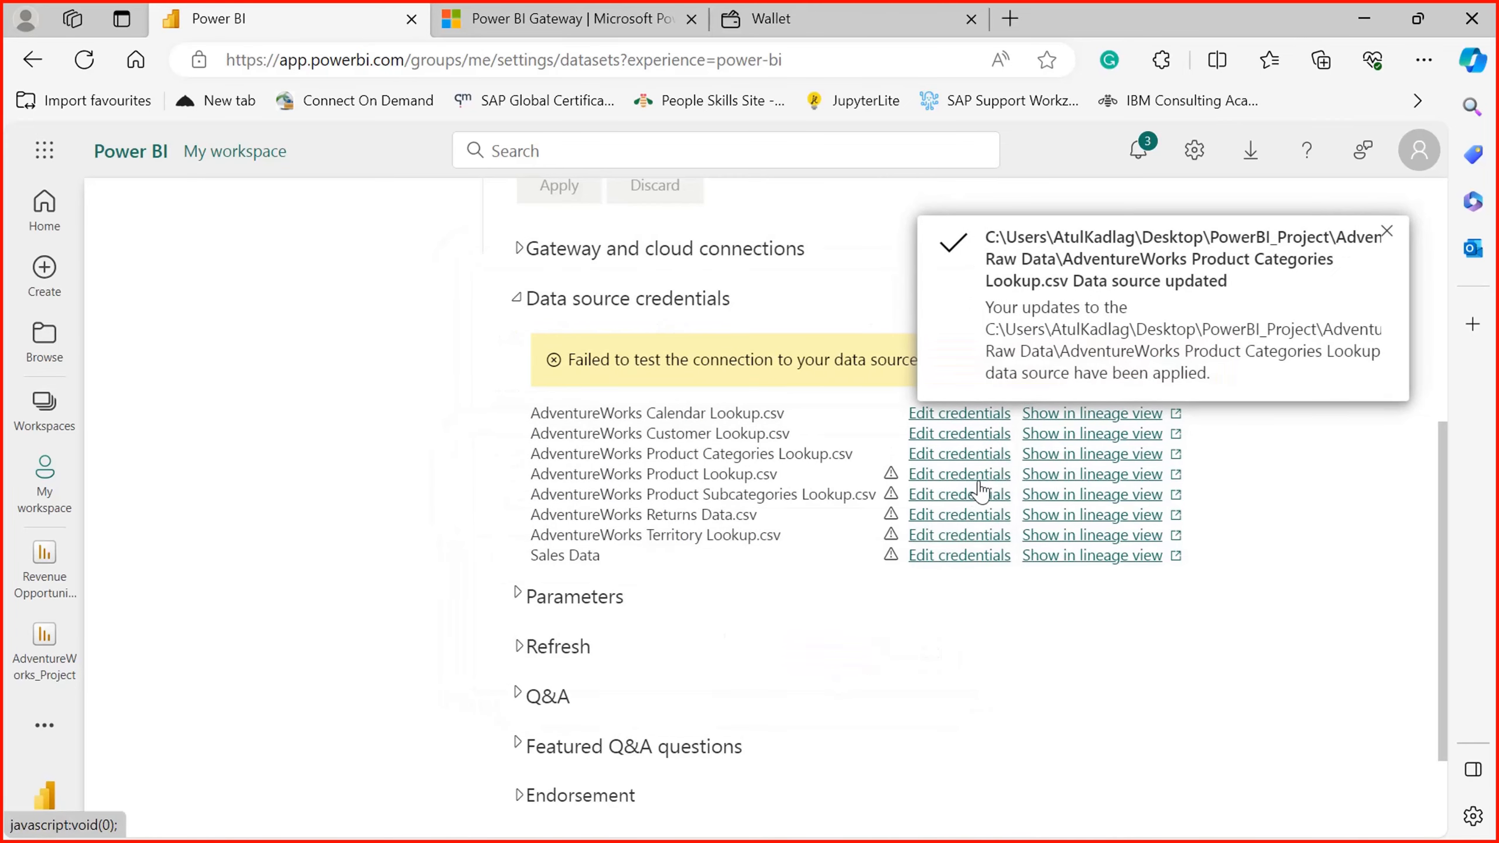
Step: Sign in to the Product Lookup and Product Subcategories Lookup data sources using Windows without impersonation, retrying the subcategories source
{"action": "left_click", "coordinate": [979, 482]}
{"action": "left_click", "coordinate": [819, 654]}
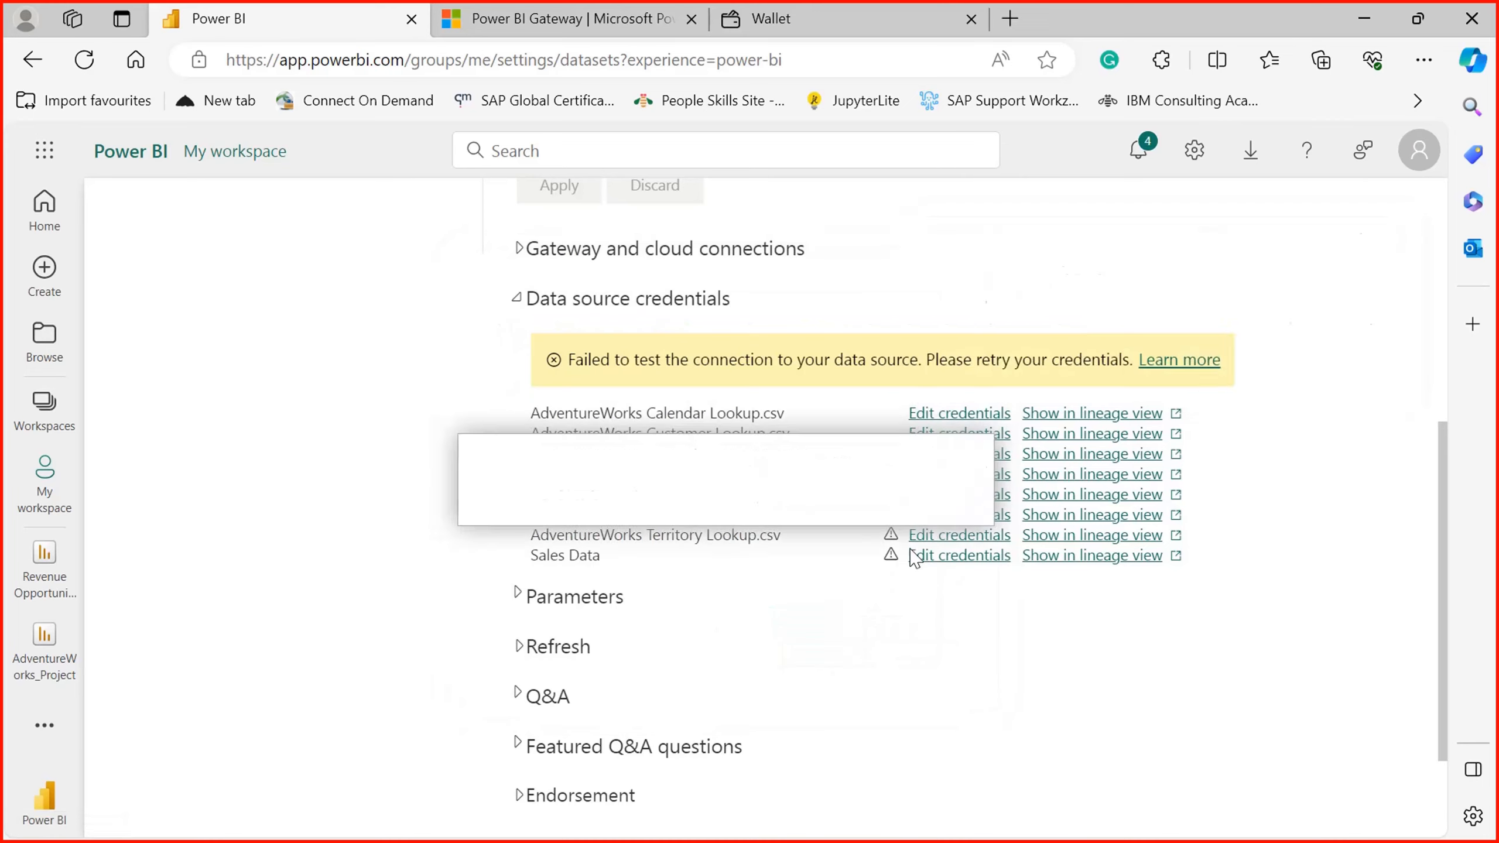
{"action": "left_click", "coordinate": [980, 493]}
{"action": "left_click", "coordinate": [826, 661]}
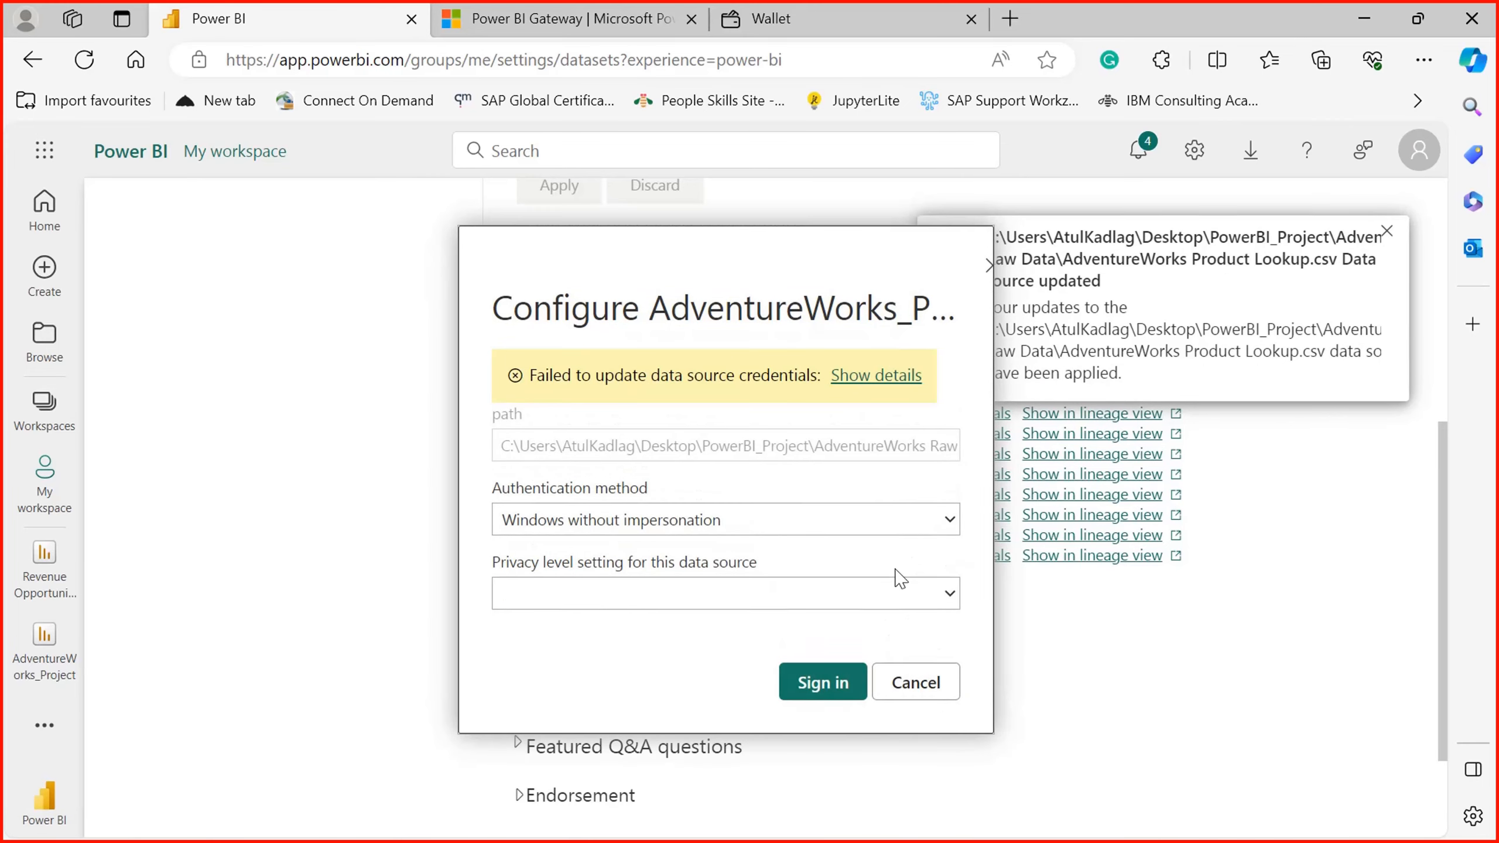
{"action": "left_click", "coordinate": [903, 673]}
{"action": "left_click", "coordinate": [962, 493]}
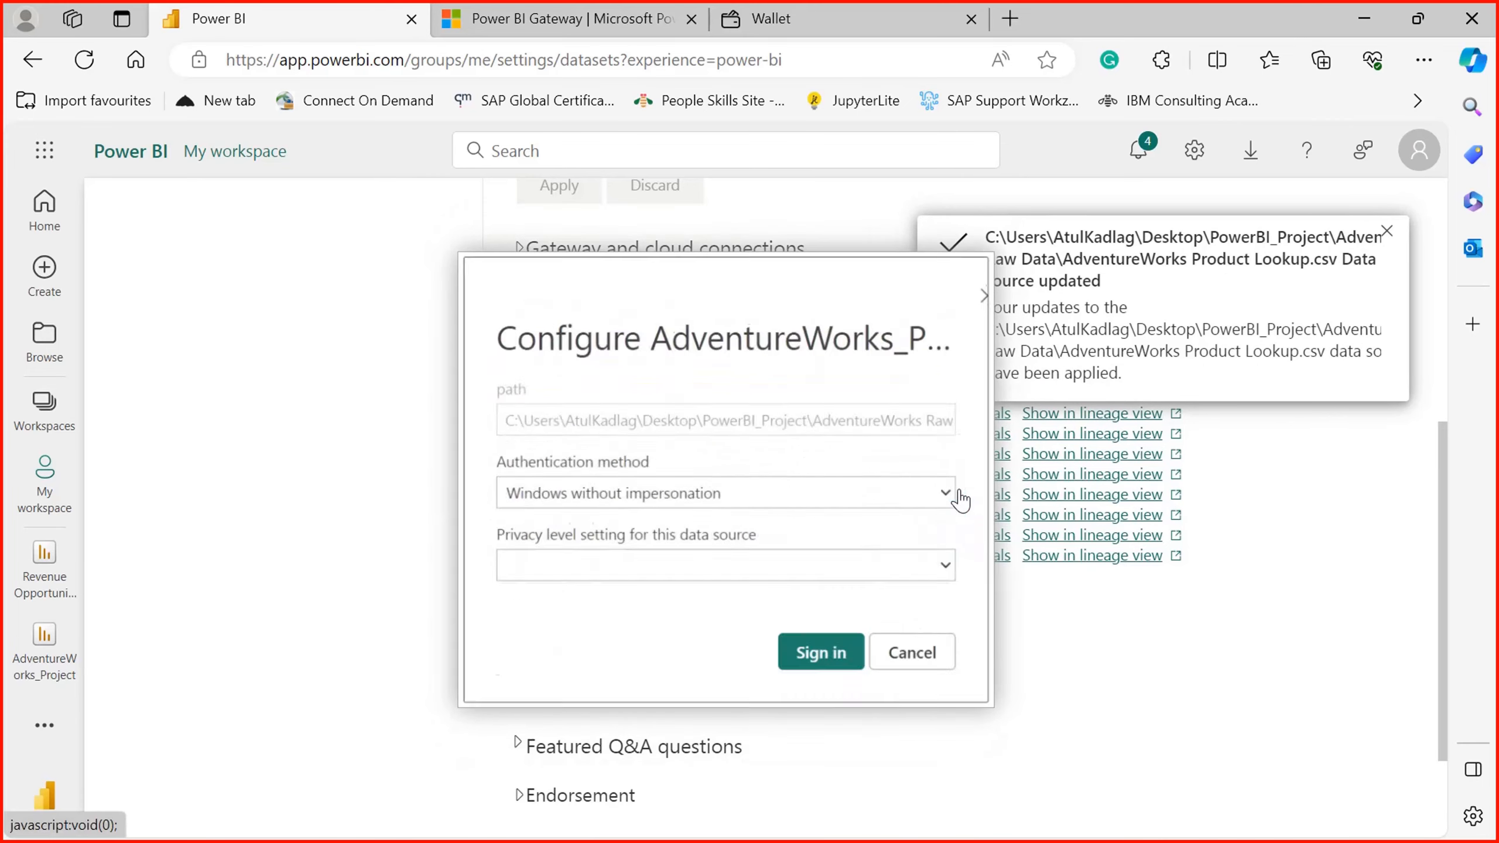
{"action": "left_click", "coordinate": [805, 656]}
Step: Sign in to the Returns Data, Territory Lookup and Sales Data sources using Windows without impersonation
{"action": "left_click", "coordinate": [967, 518]}
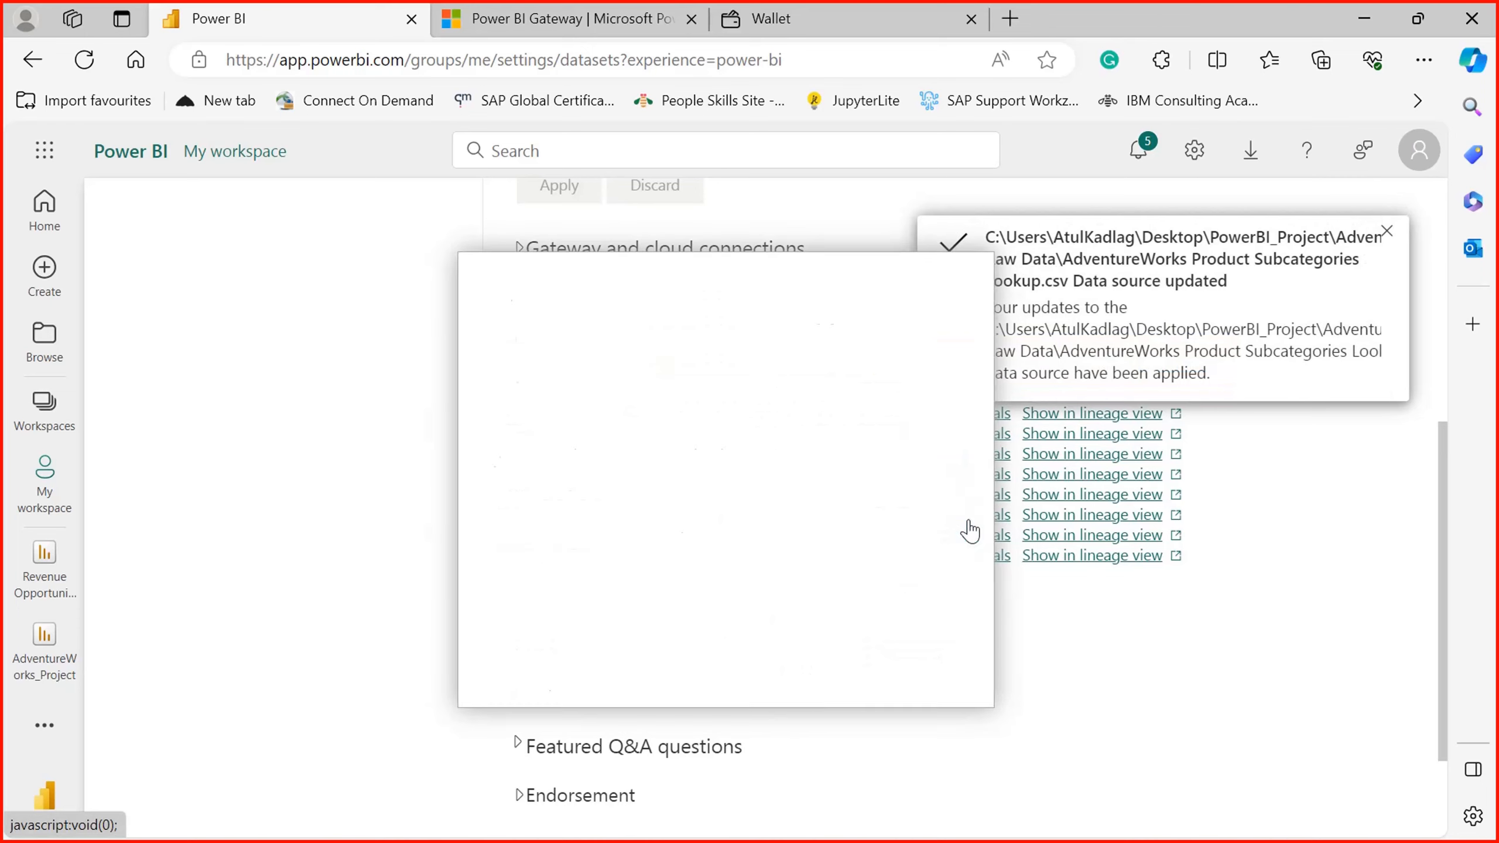
{"action": "left_click", "coordinate": [825, 664]}
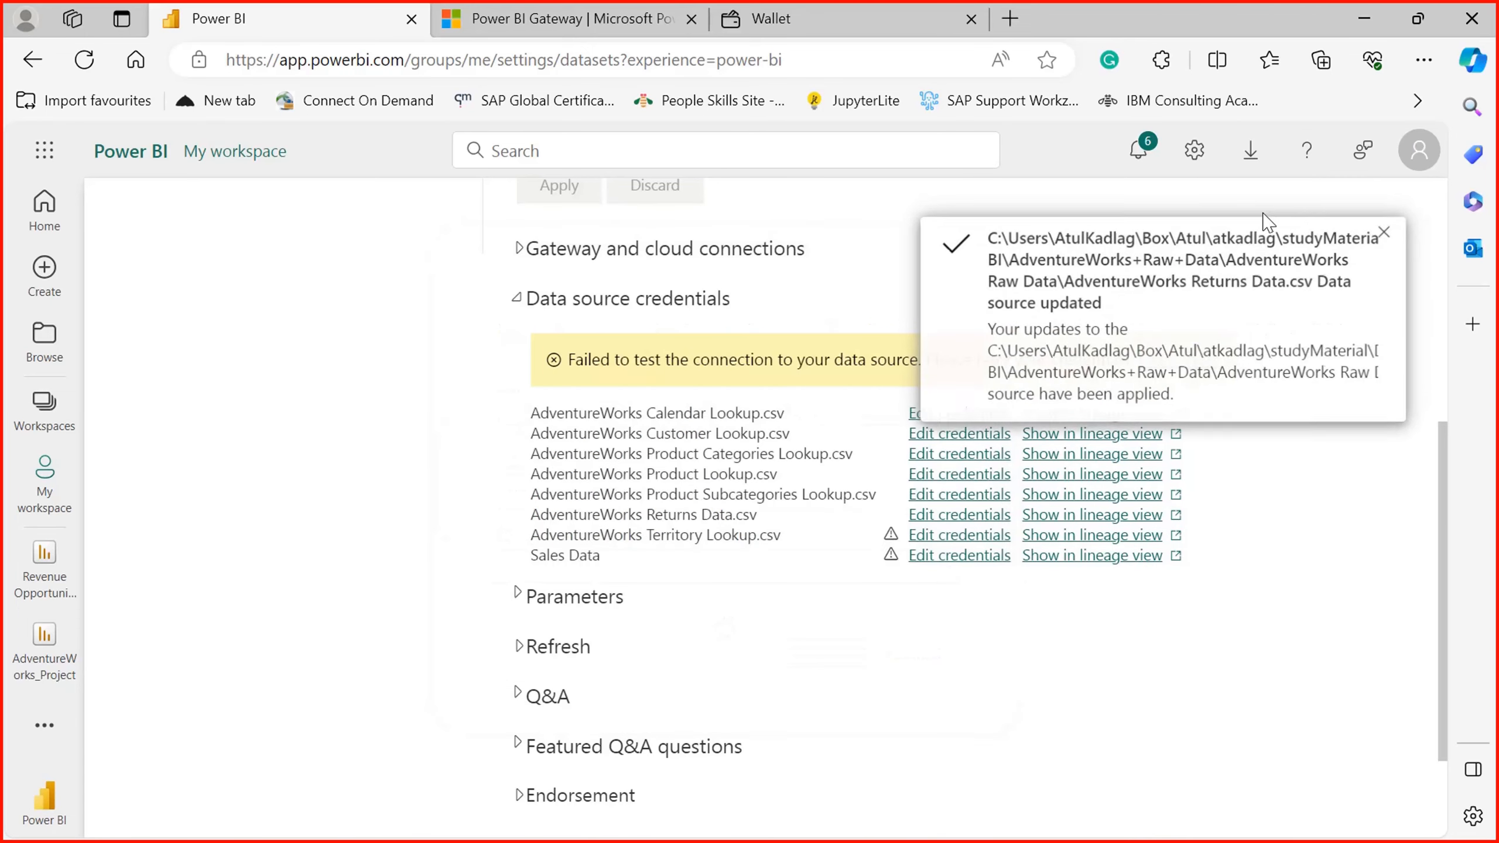
{"action": "left_click", "coordinate": [977, 546]}
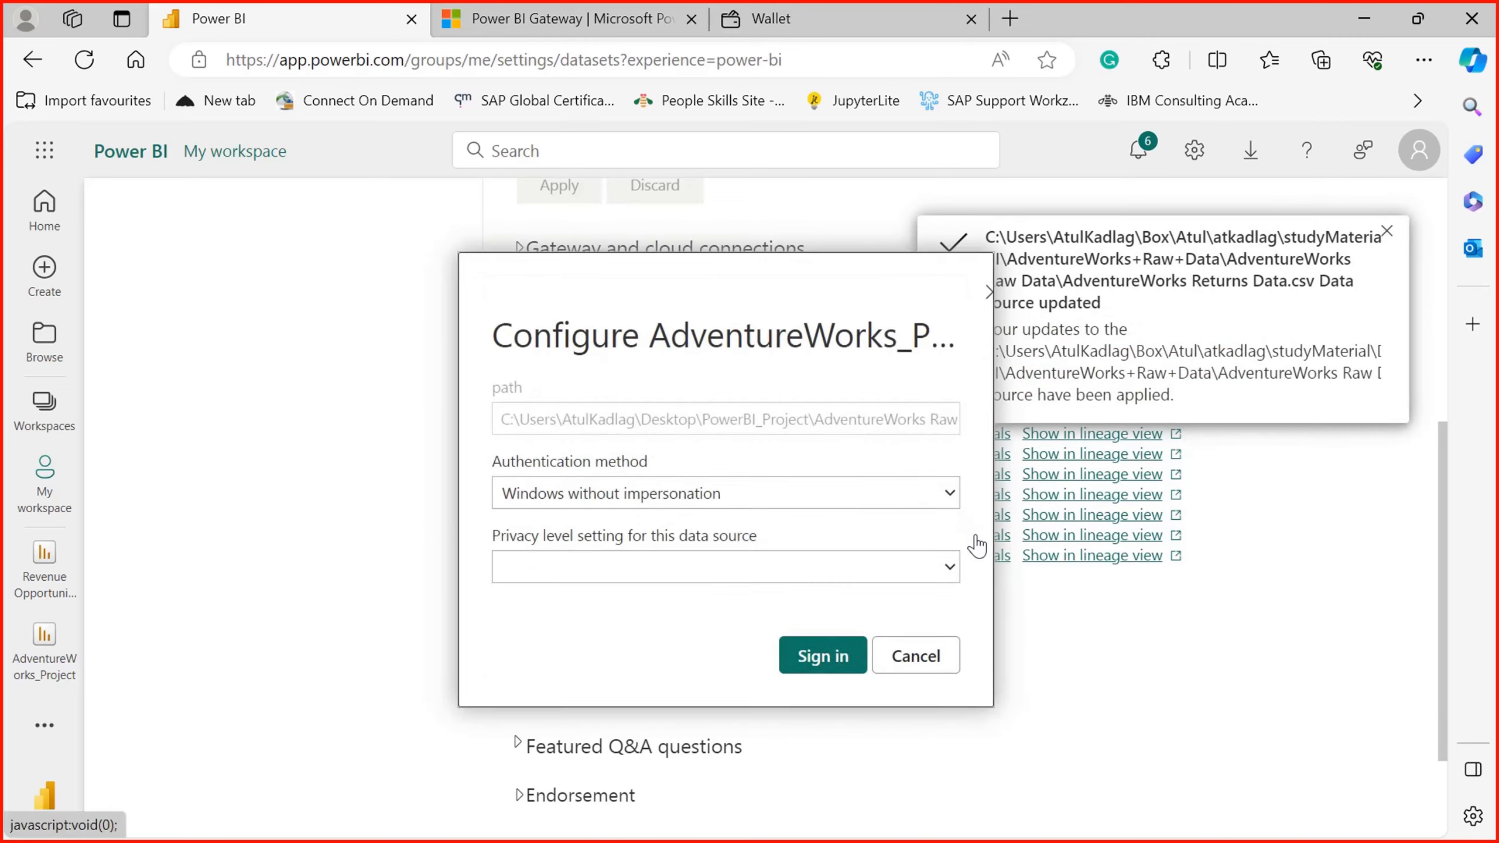
{"action": "left_click", "coordinate": [822, 656]}
{"action": "left_click", "coordinate": [949, 567]}
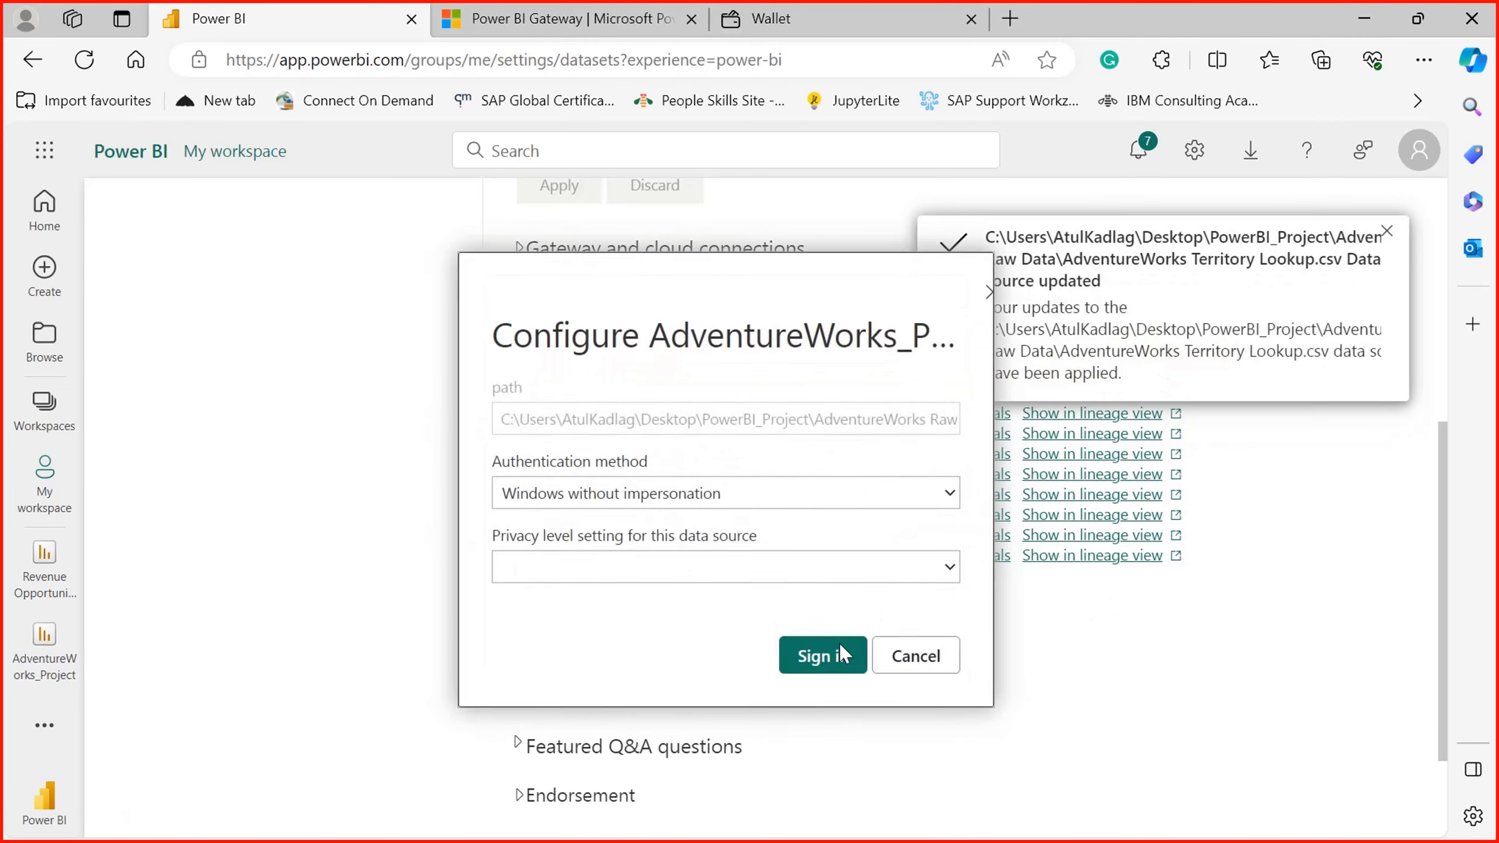
{"action": "left_click", "coordinate": [840, 654]}
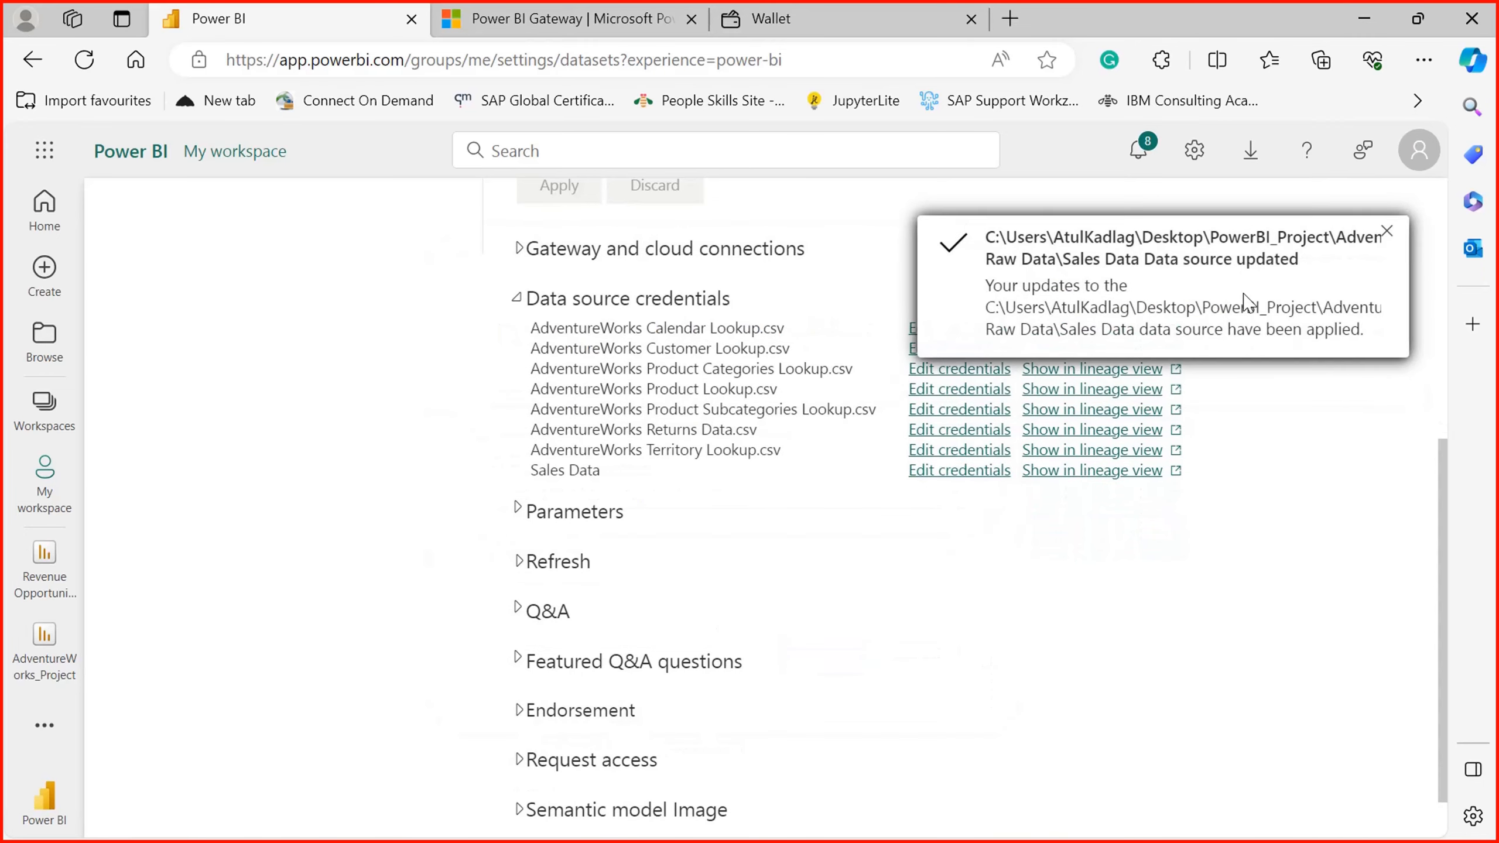
Step: Dismiss the update notification, review the AdventureWorks_Project data source credentials, and return to My workspace
{"action": "left_click", "coordinate": [1387, 231]}
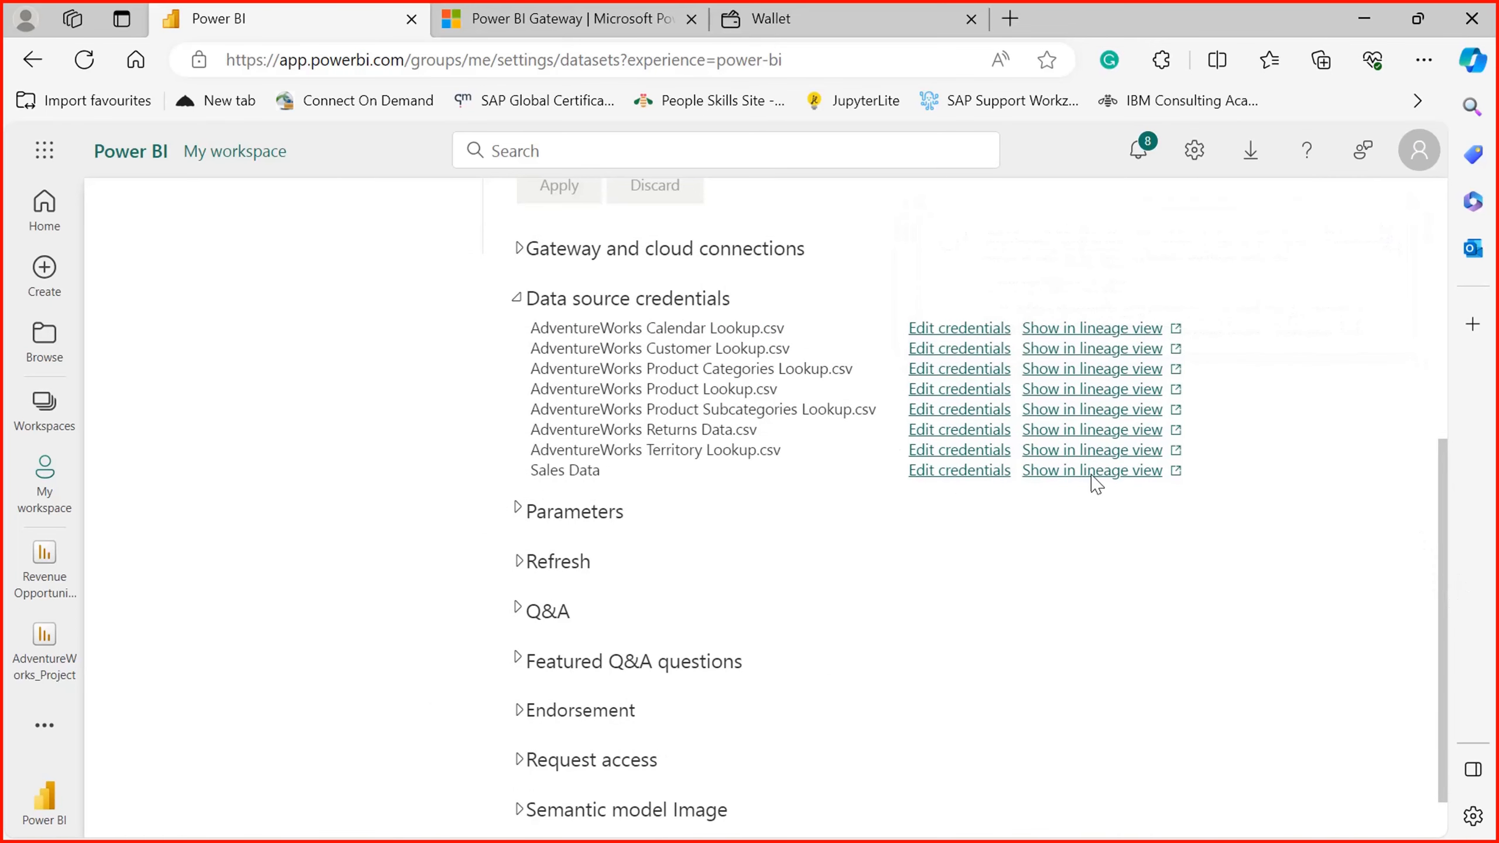
{"action": "left_click_drag", "start_coordinate": [1445, 569], "coordinate": [1418, 362]}
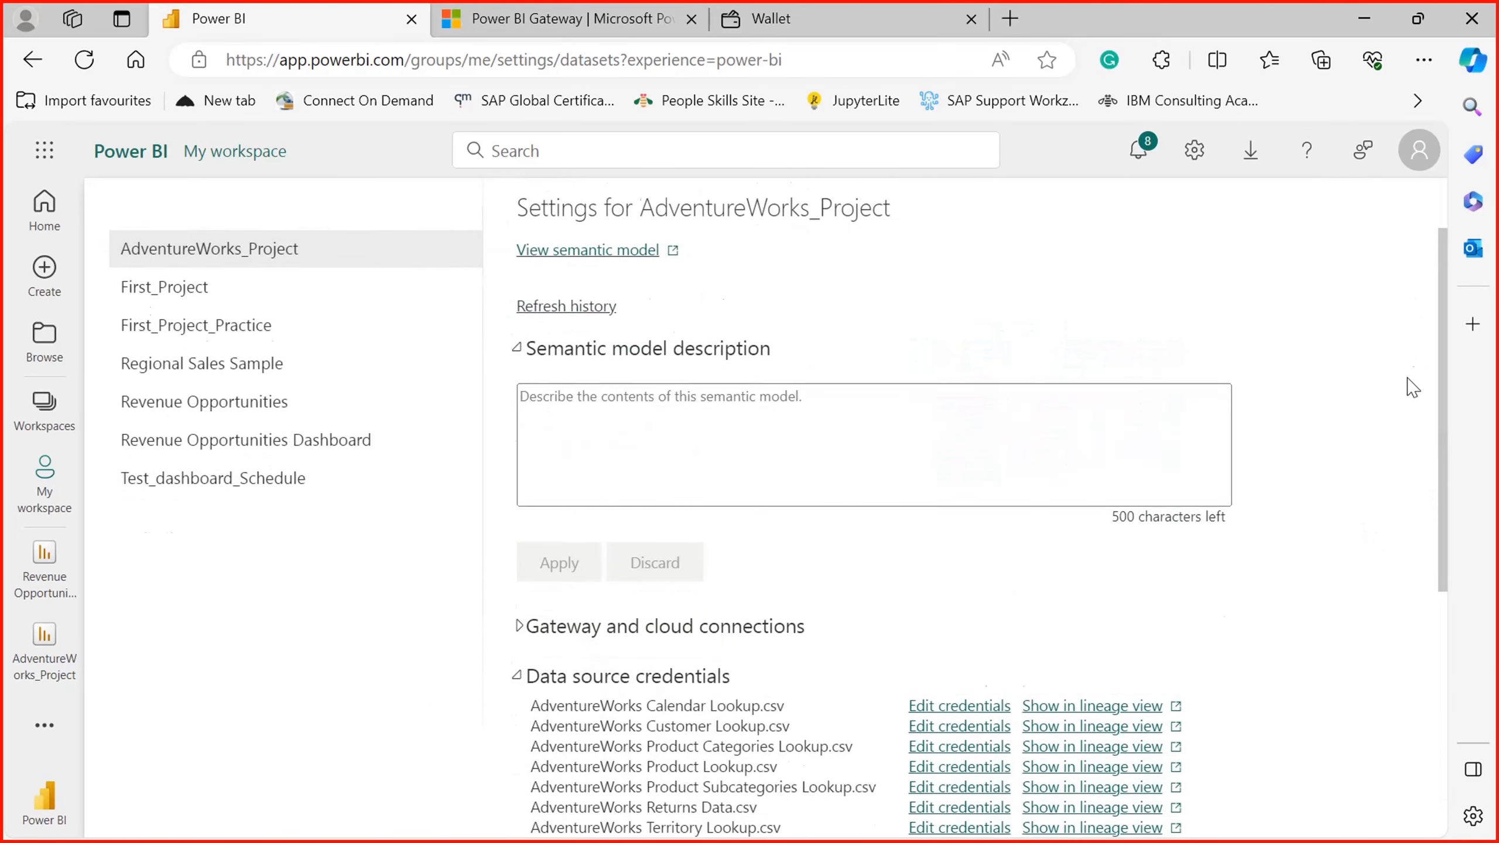
{"action": "scroll", "coordinate": [371, 349], "scroll_direction": "down", "scroll_amount": 5}
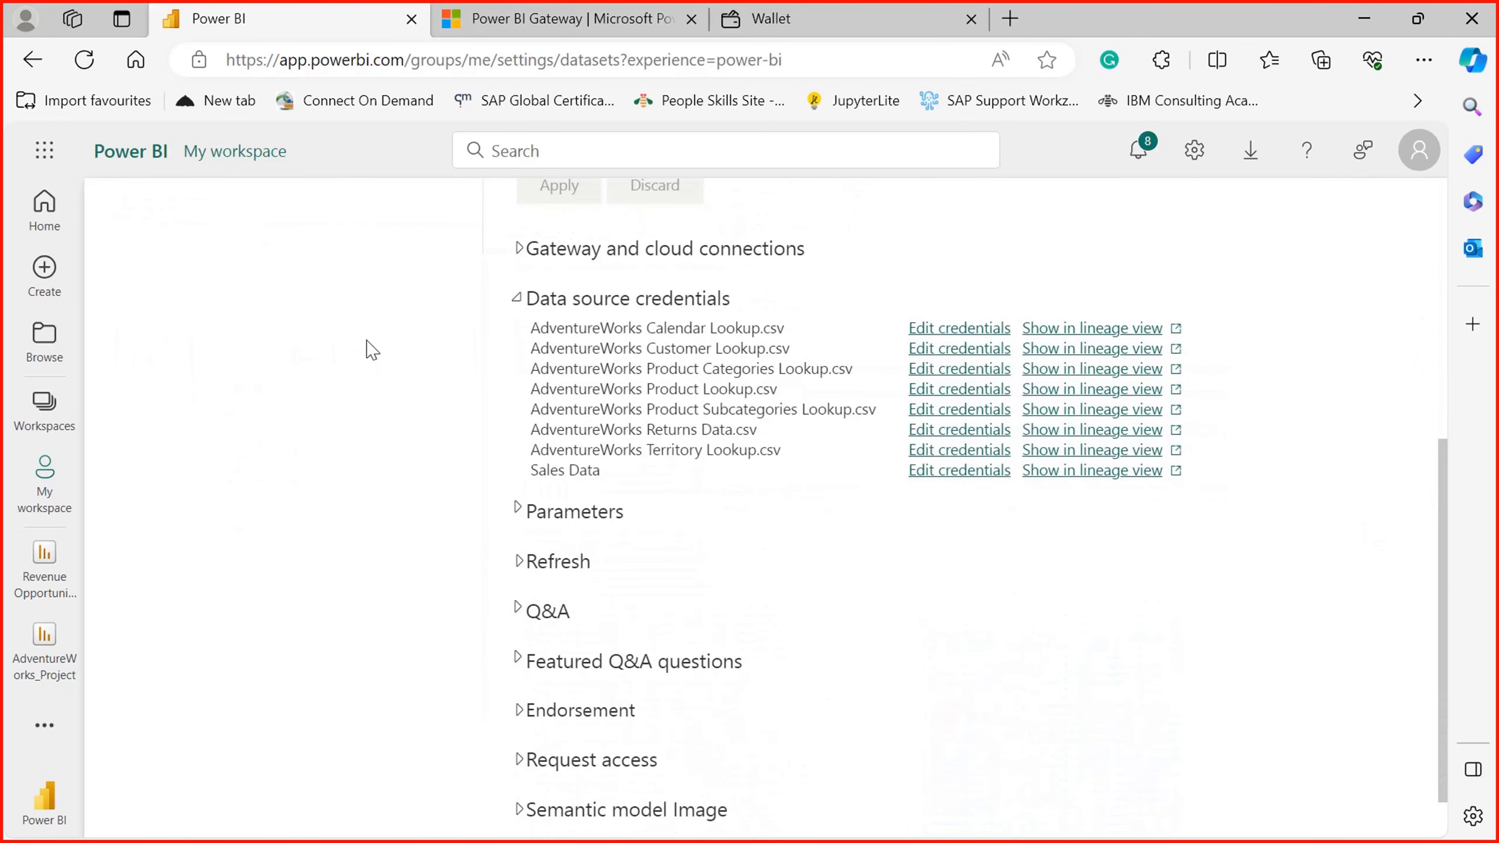
{"action": "left_click", "coordinate": [51, 499]}
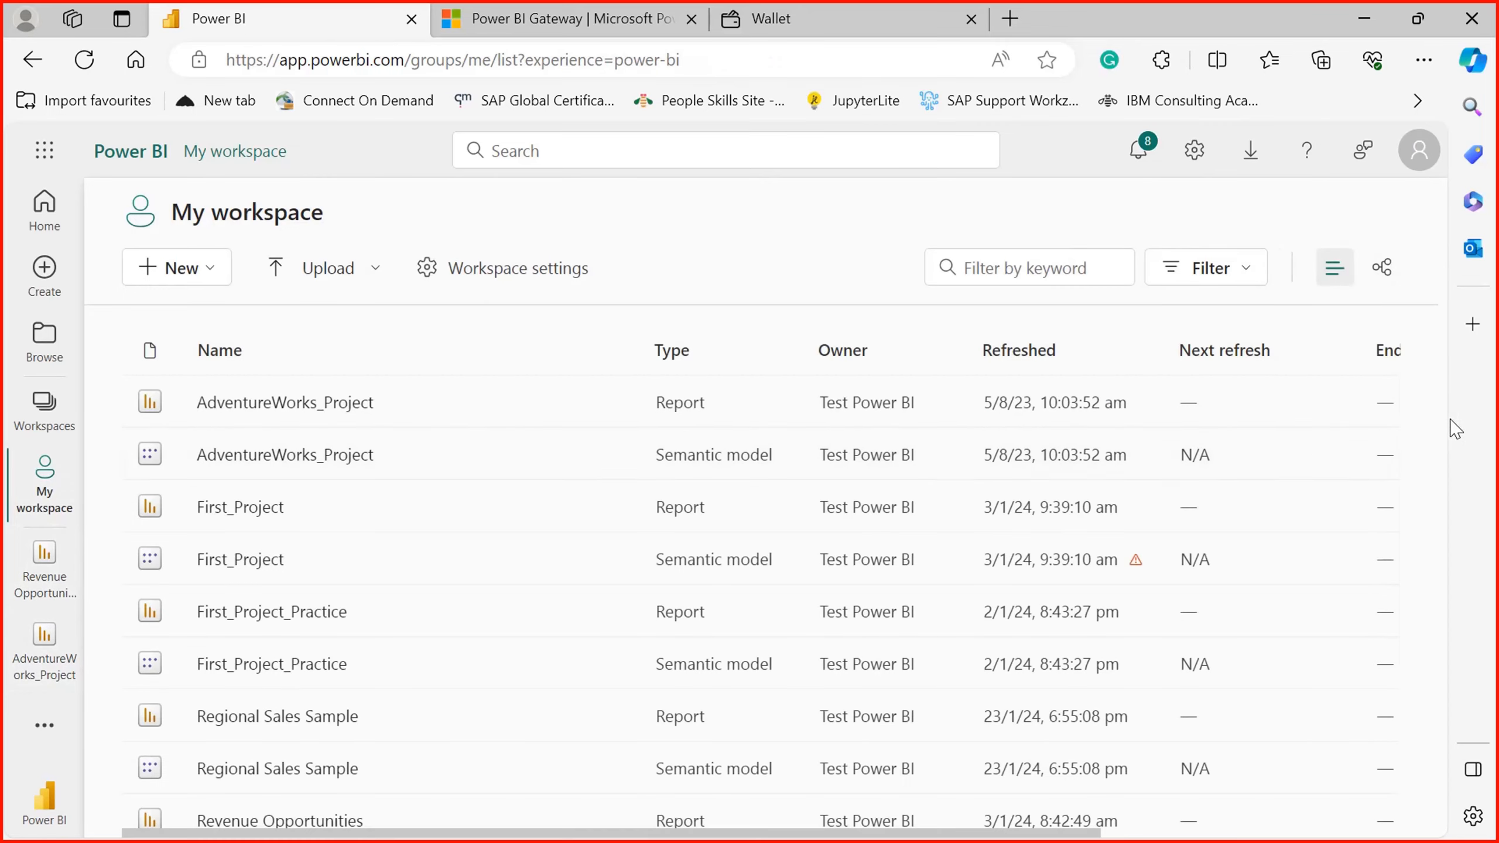
Step: Try to refresh the Revenue Opportunities Dashboard semantic model on demand from My workspace
{"action": "scroll", "coordinate": [1377, 506], "scroll_direction": "down", "scroll_amount": 2}
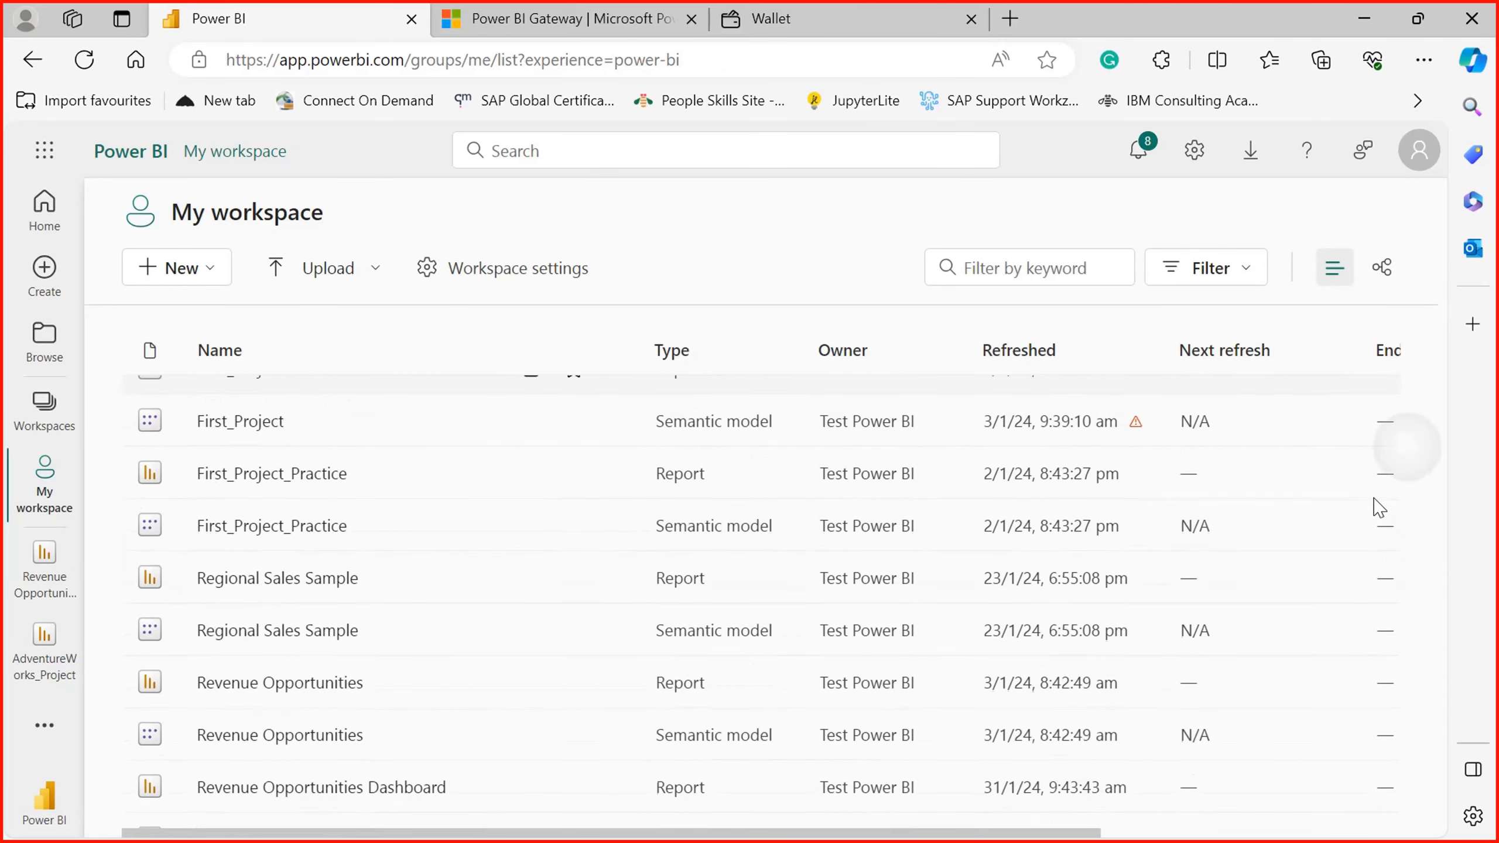
{"action": "scroll", "coordinate": [1376, 506], "scroll_direction": "down", "scroll_amount": 2}
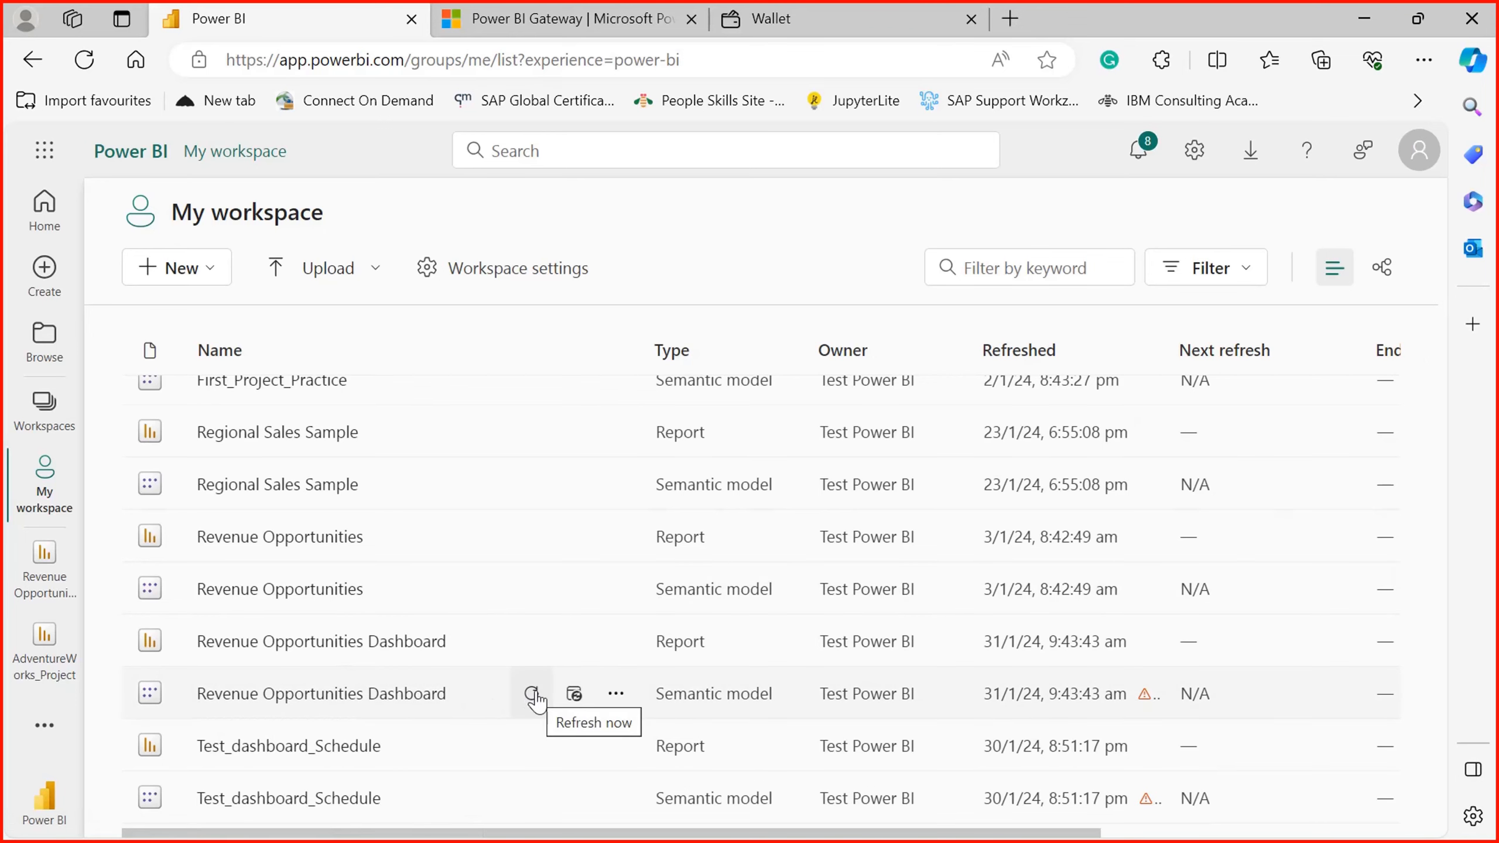
{"action": "left_click", "coordinate": [531, 693]}
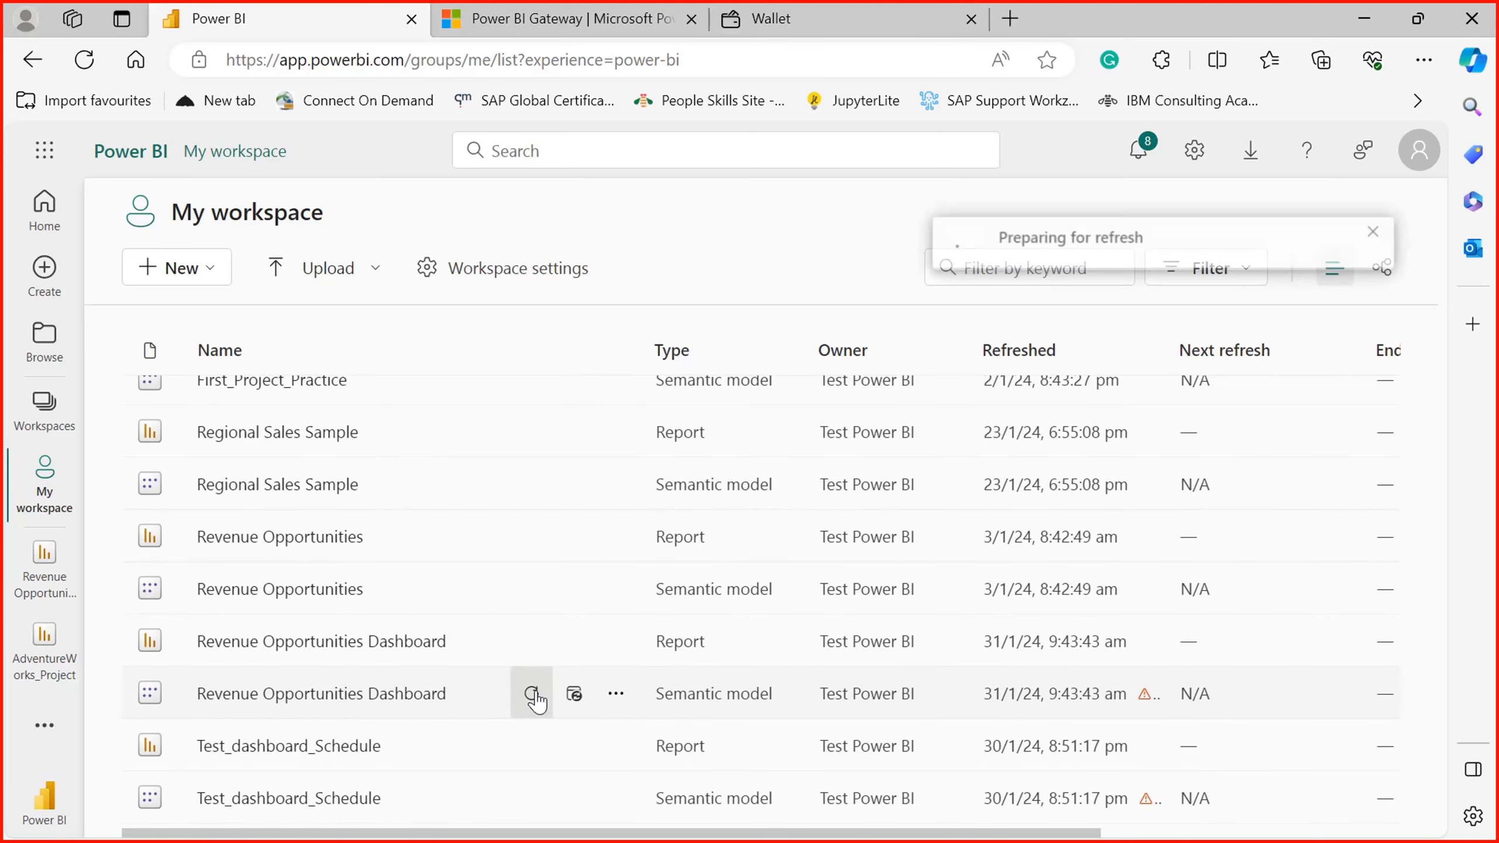
Step: Open the scheduled refresh settings of the Revenue Opportunities Dashboard semantic model and examine the details of its failed refresh
{"action": "left_click", "coordinate": [573, 693]}
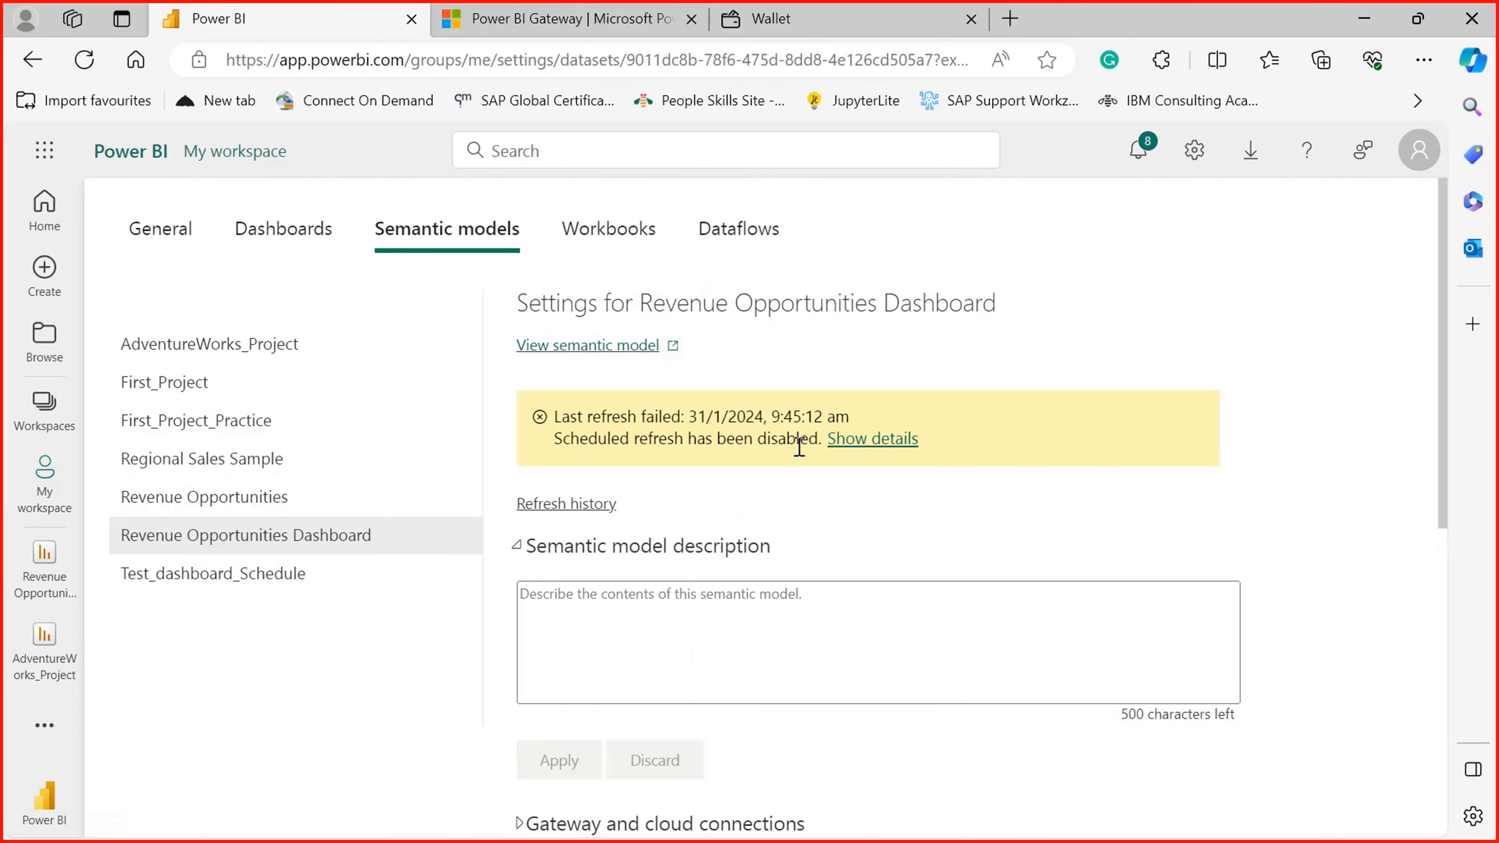
{"action": "left_click", "coordinate": [866, 448]}
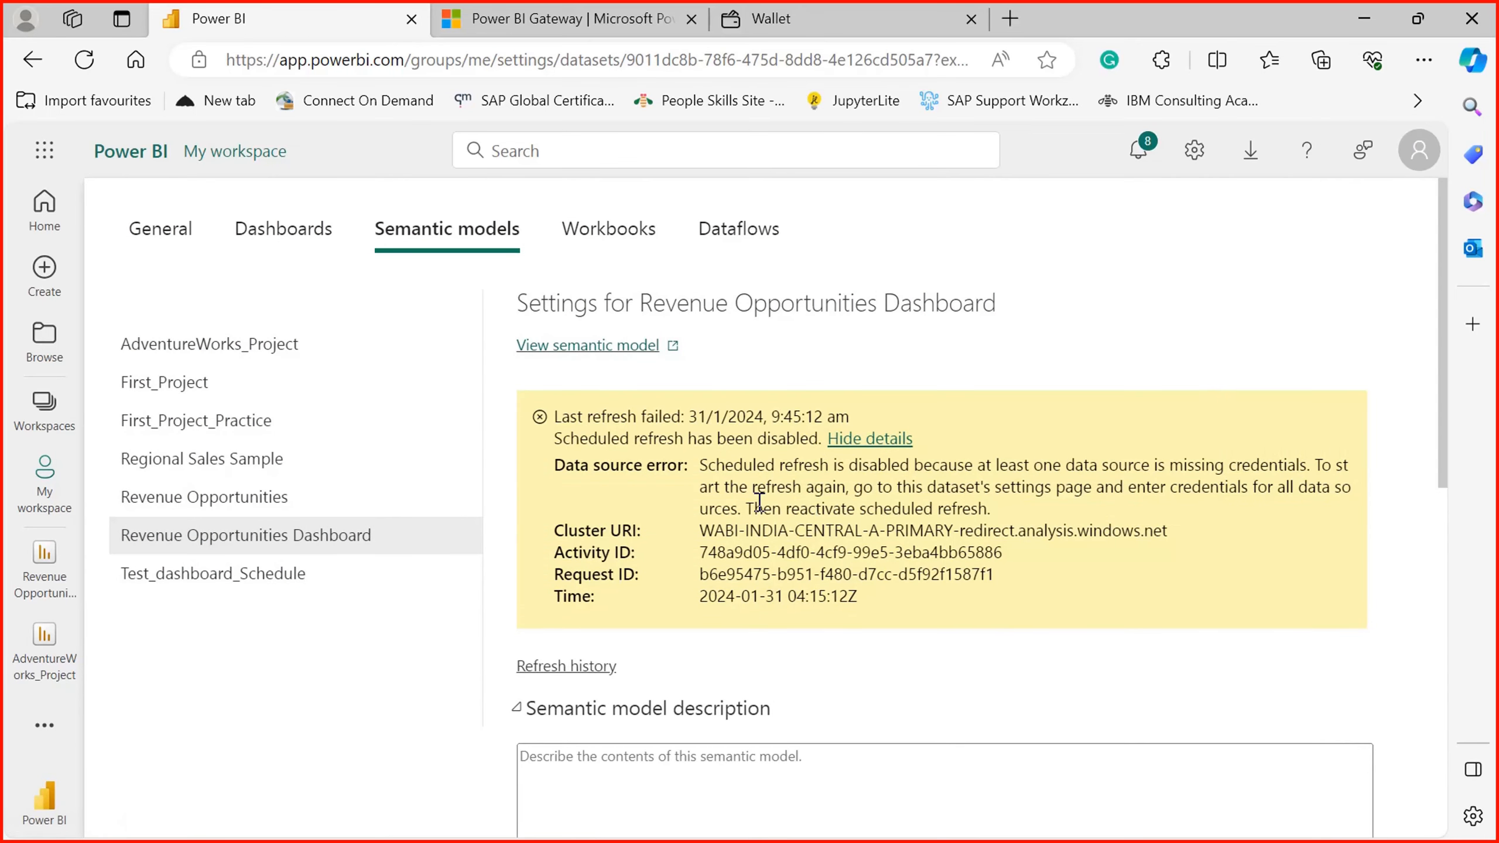
{"action": "left_click", "coordinate": [870, 438]}
Step: Edit the credentials of the AdventureWorks2019 data source for Revenue Opportunities Dashboard and sign in
{"action": "left_click_drag", "start_coordinate": [1439, 497], "coordinate": [1437, 785]}
{"action": "scroll", "coordinate": [1437, 785], "scroll_direction": "down", "scroll_amount": 2}
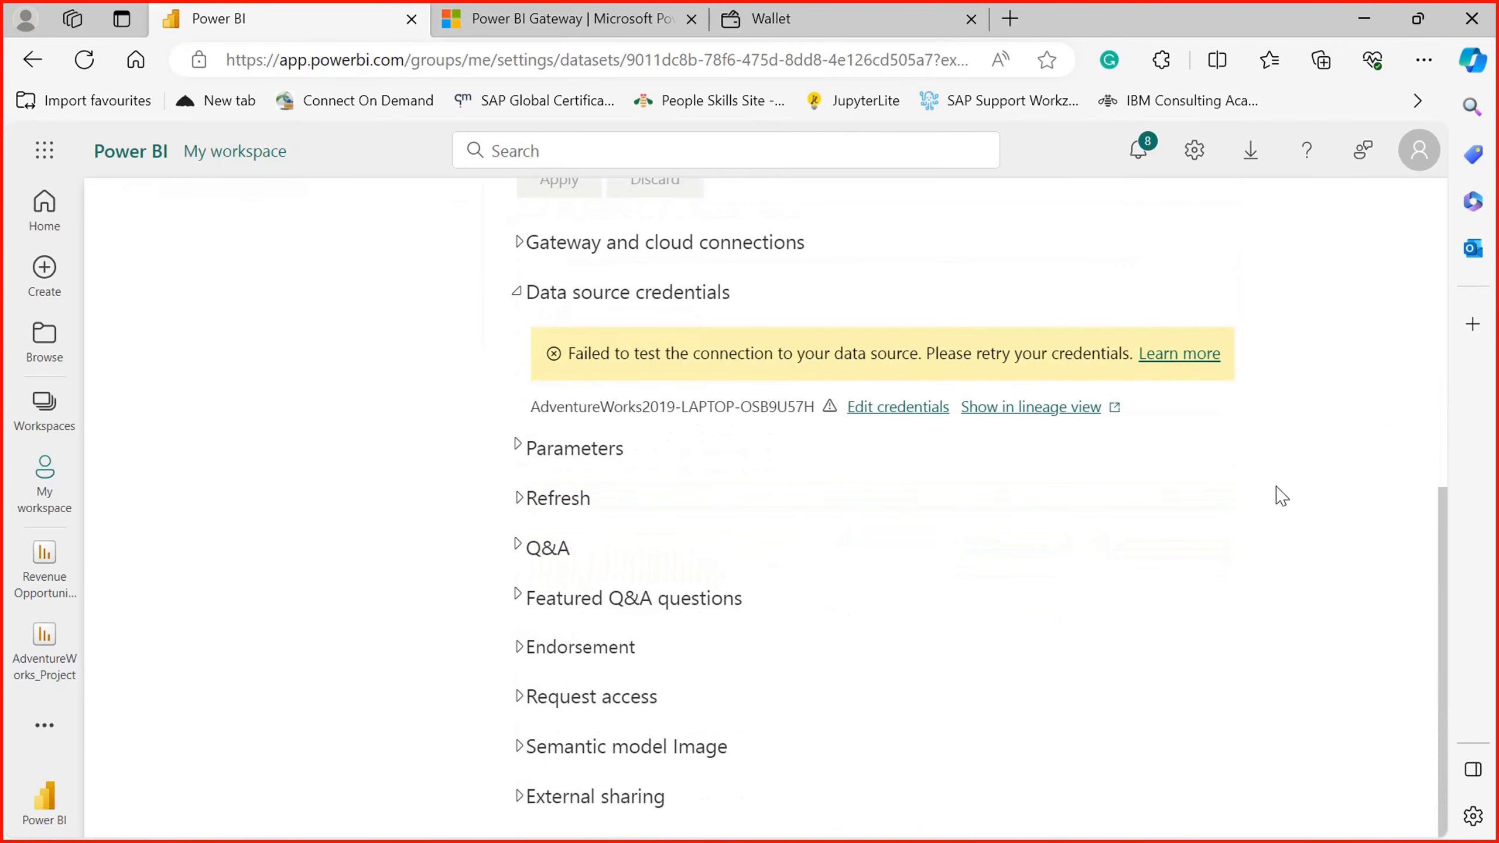
{"action": "left_click", "coordinate": [894, 420]}
{"action": "left_click", "coordinate": [818, 807]}
Step: Return to My workspace and start another on-demand refresh of the Revenue Opportunities Dashboard semantic model
{"action": "left_click", "coordinate": [44, 484]}
{"action": "scroll", "coordinate": [525, 590], "scroll_direction": "down", "scroll_amount": 5}
{"action": "left_click", "coordinate": [529, 698]}
{"action": "left_click", "coordinate": [530, 695]}
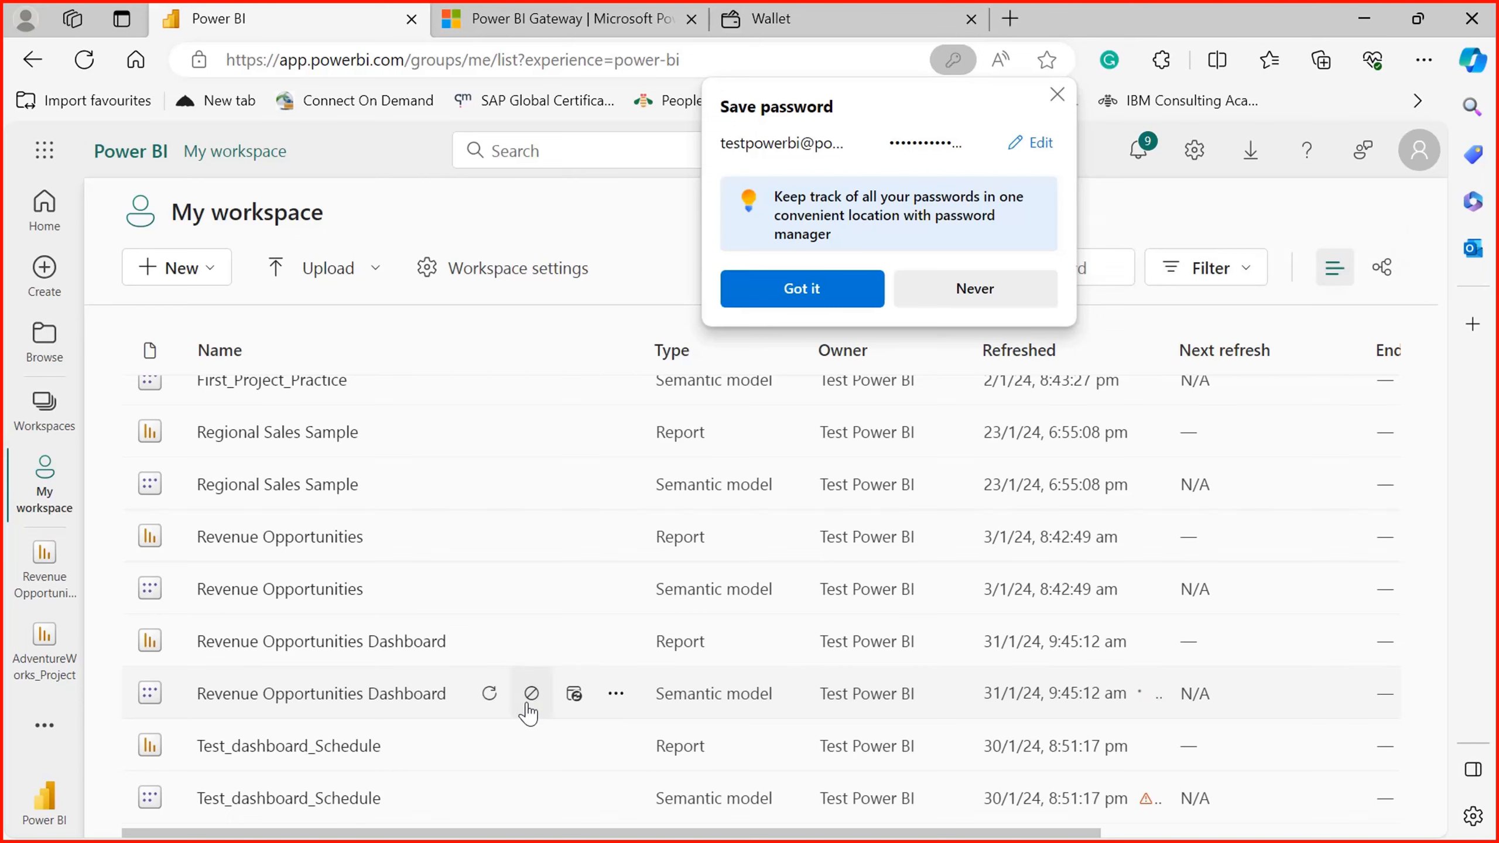